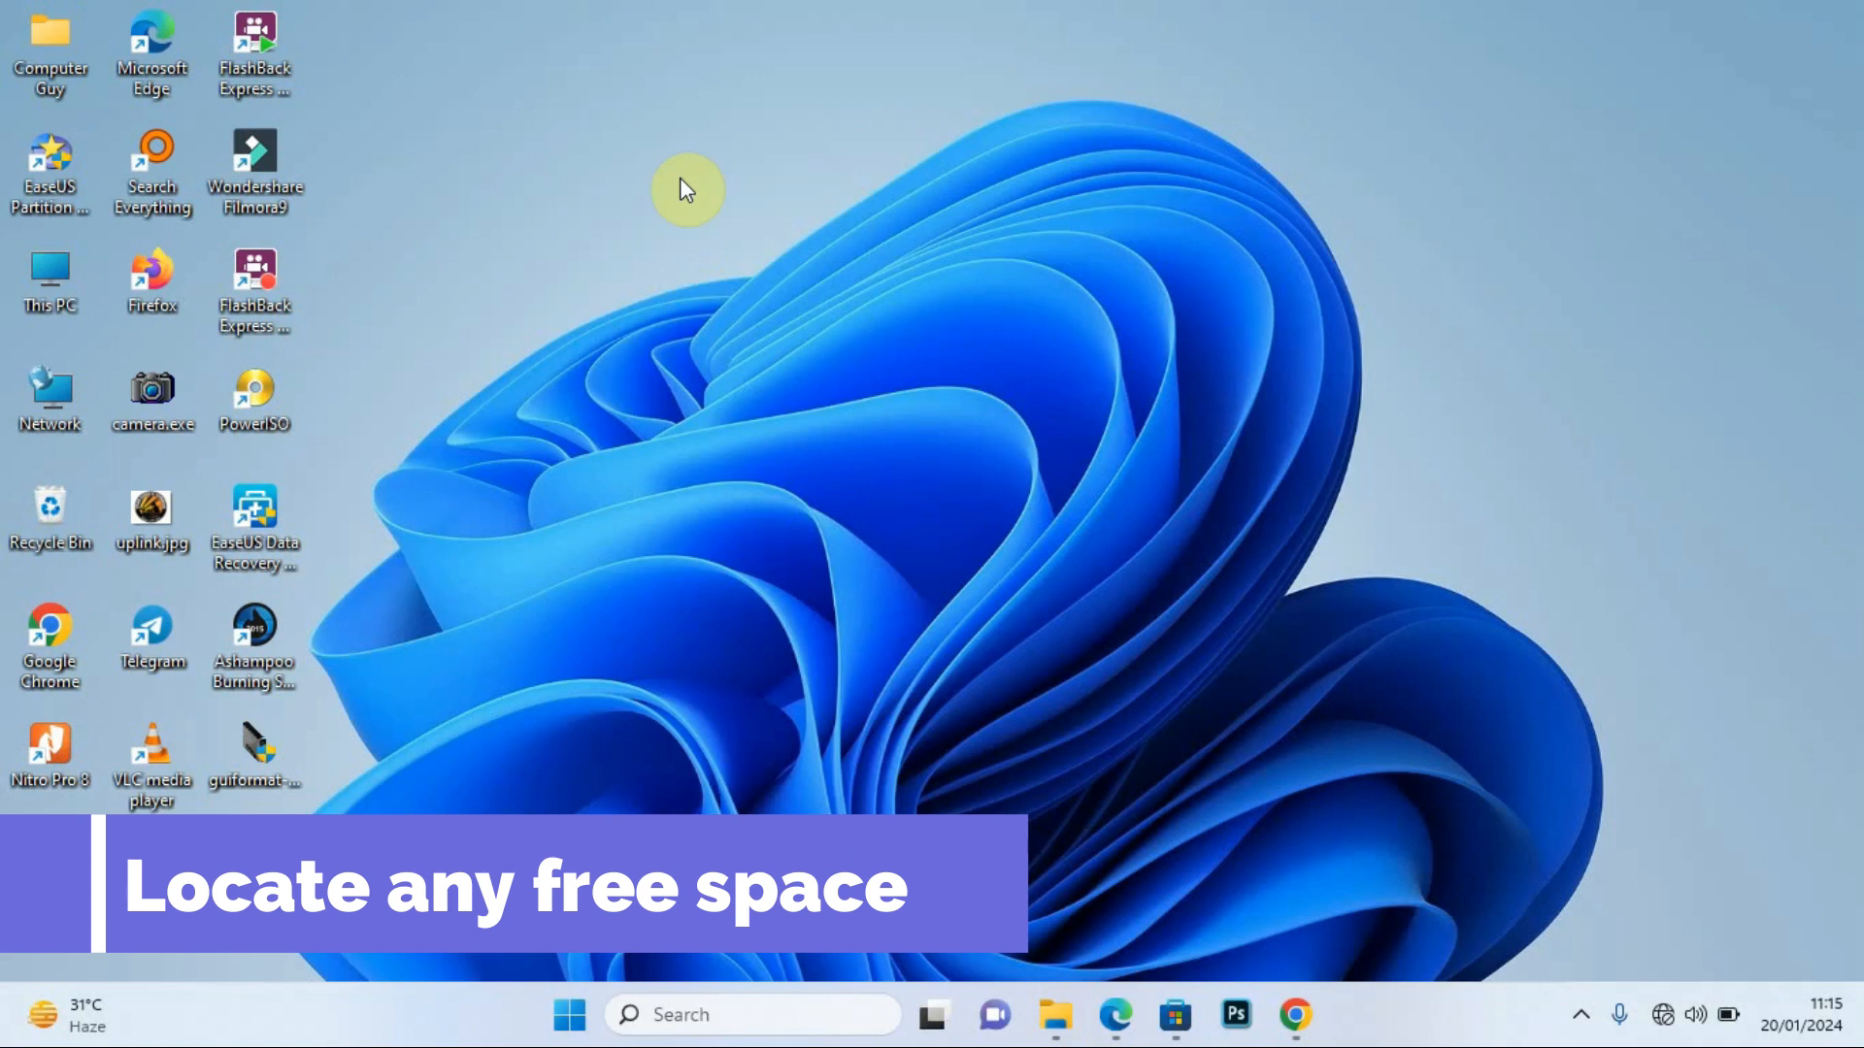
Create a desktop folder named UNEB 2014 P2 and move it beside the other desktop icons.
{"action": "right_click", "coordinate": [669, 110]}
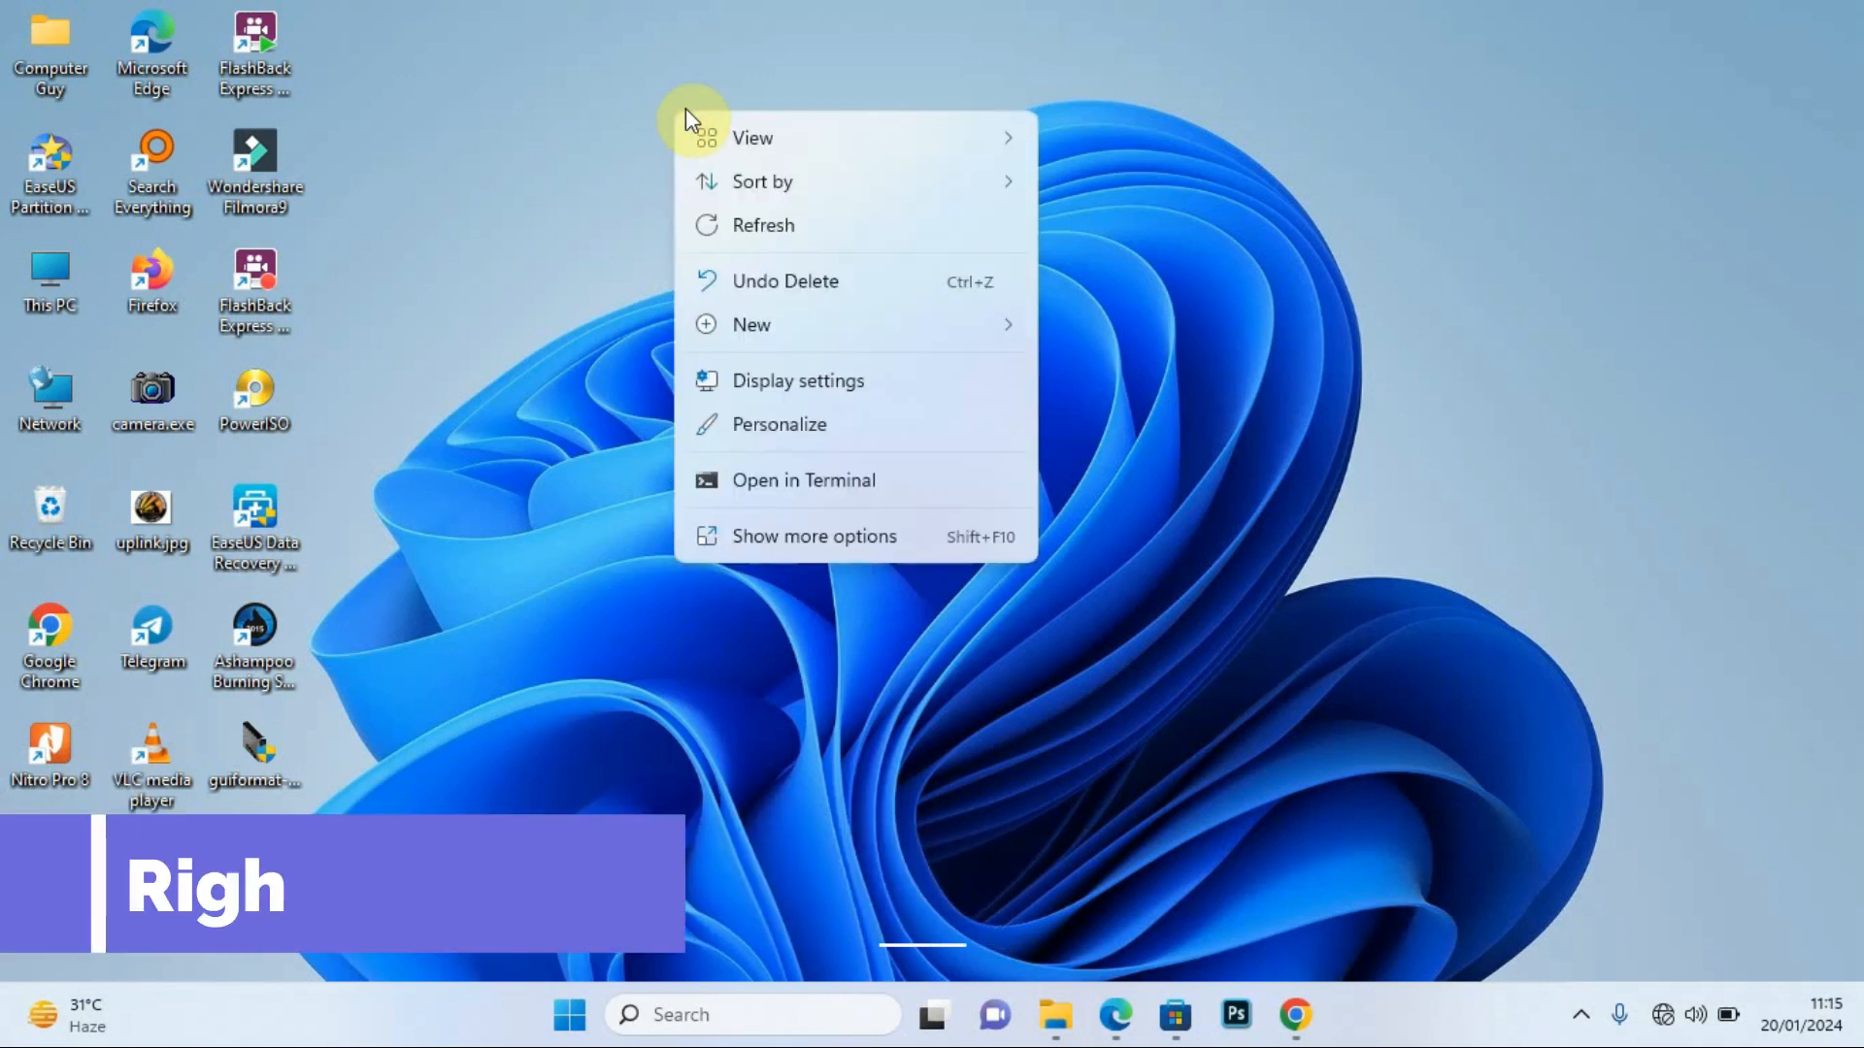
{"action": "mouse_move", "coordinate": [782, 324]}
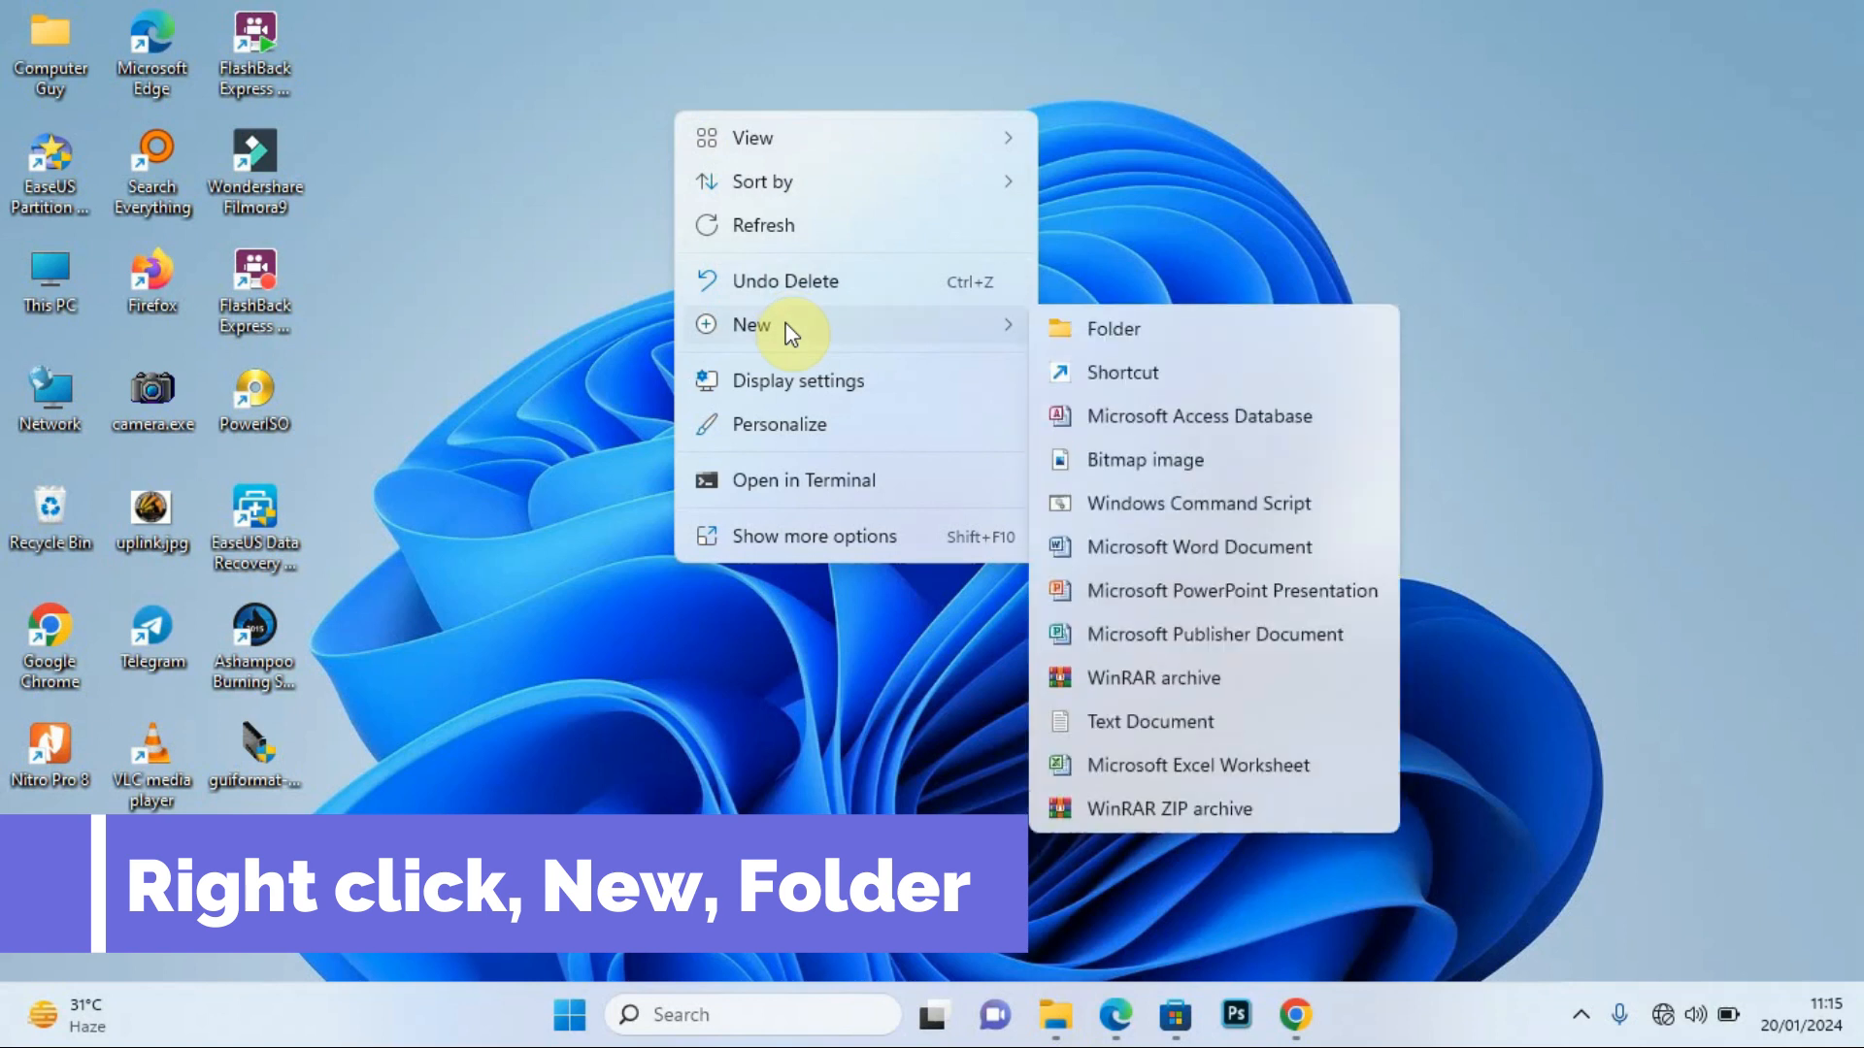
{"action": "left_click", "coordinate": [1116, 326]}
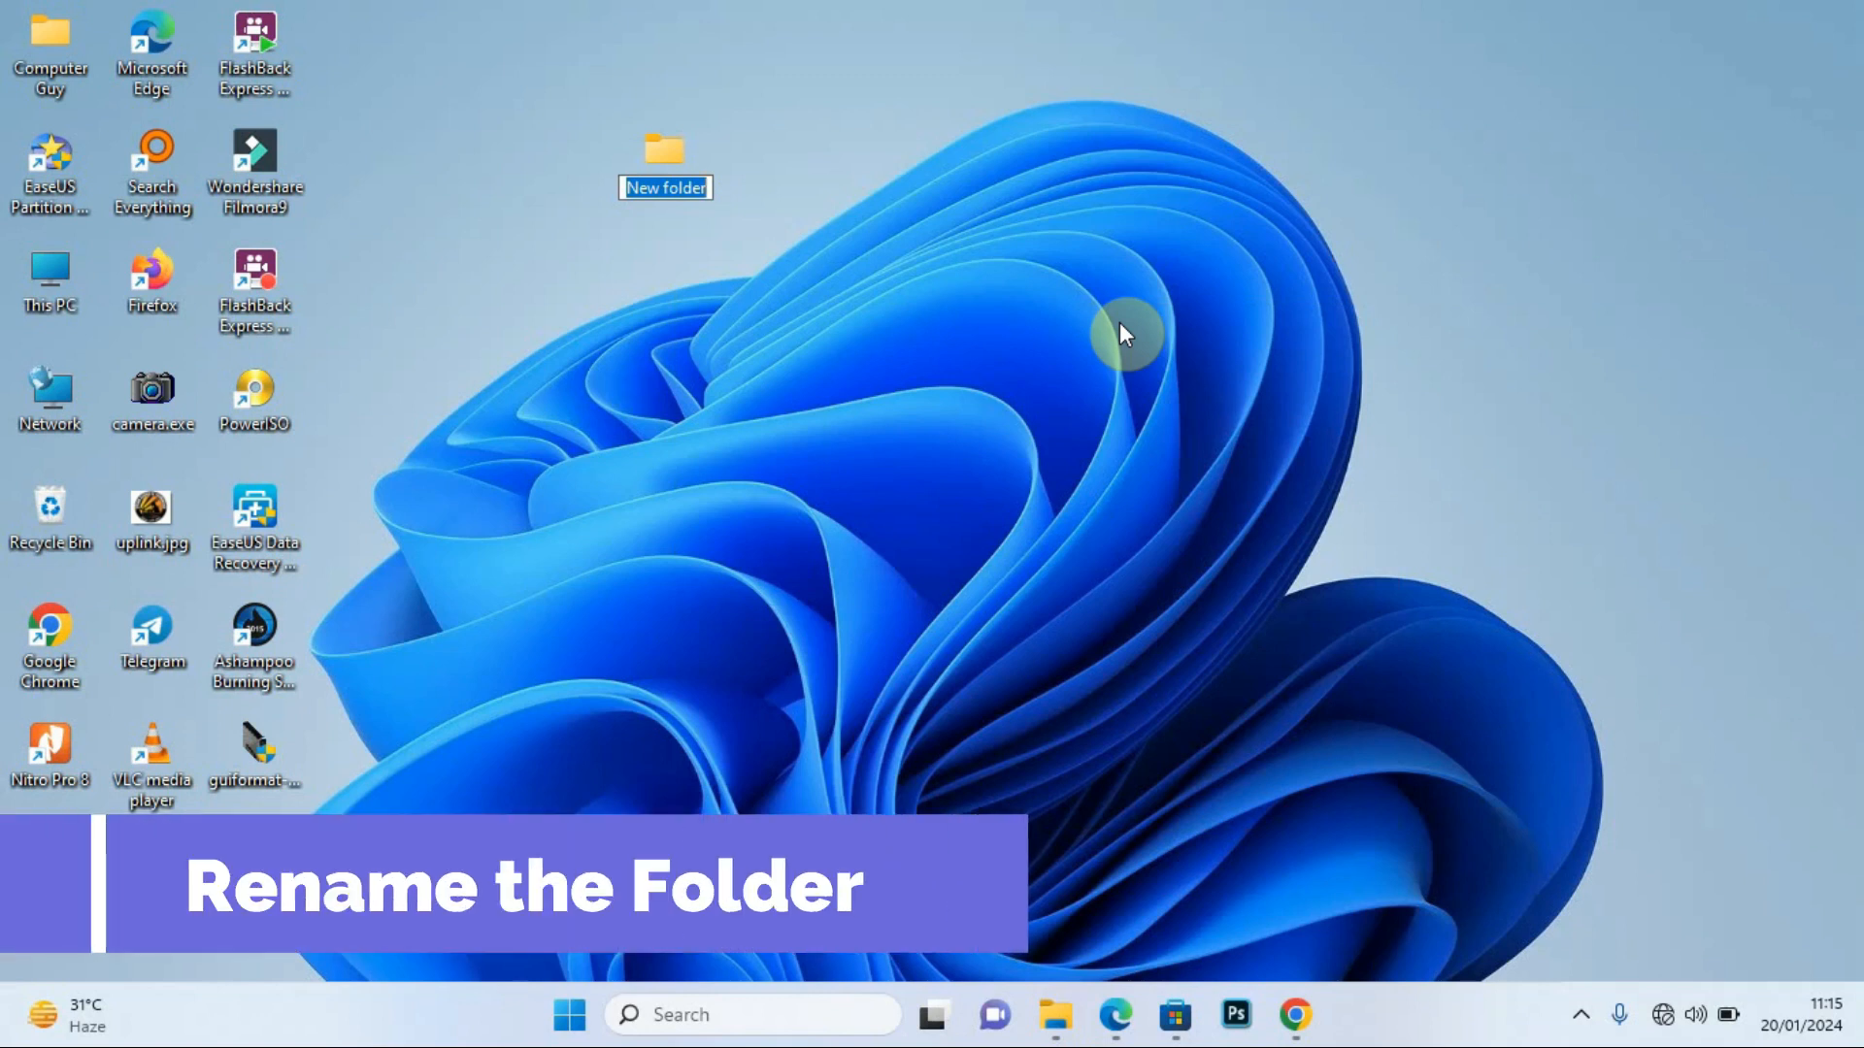
{"action": "type", "text": "UNEB"}
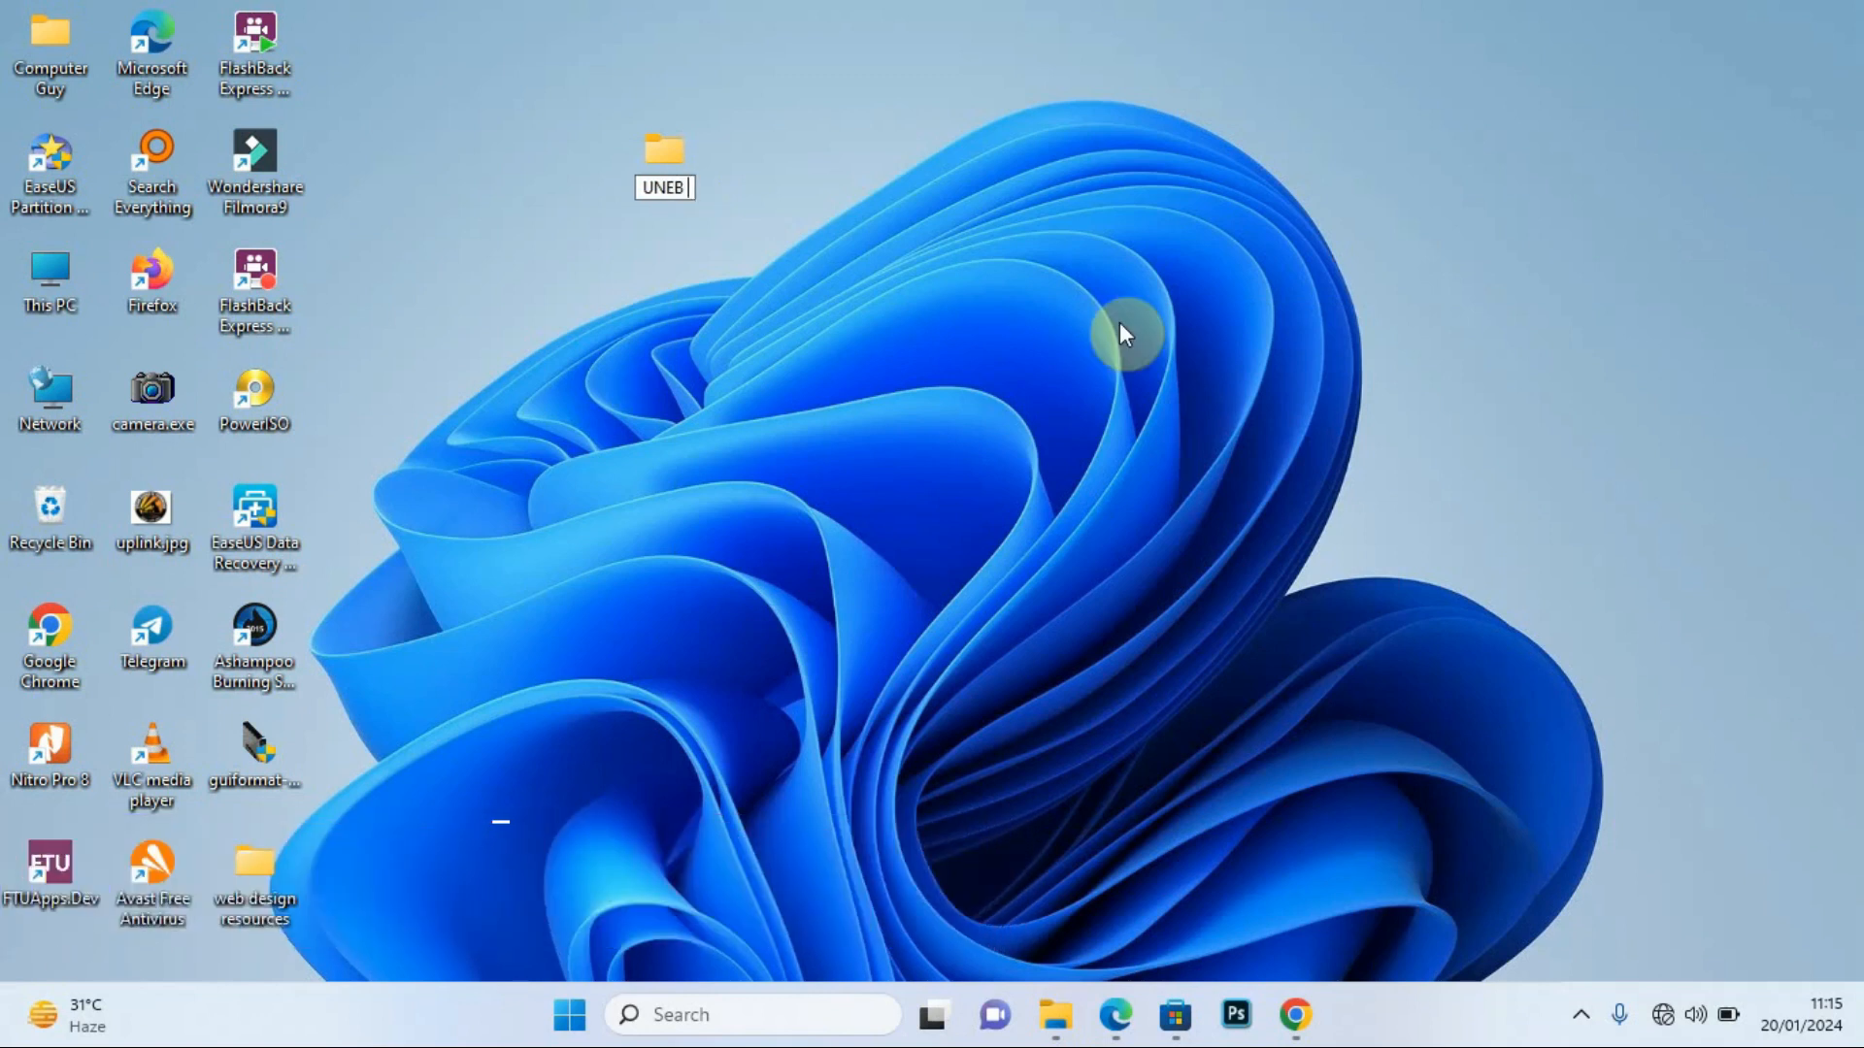
{"action": "type", "text": " 2014"}
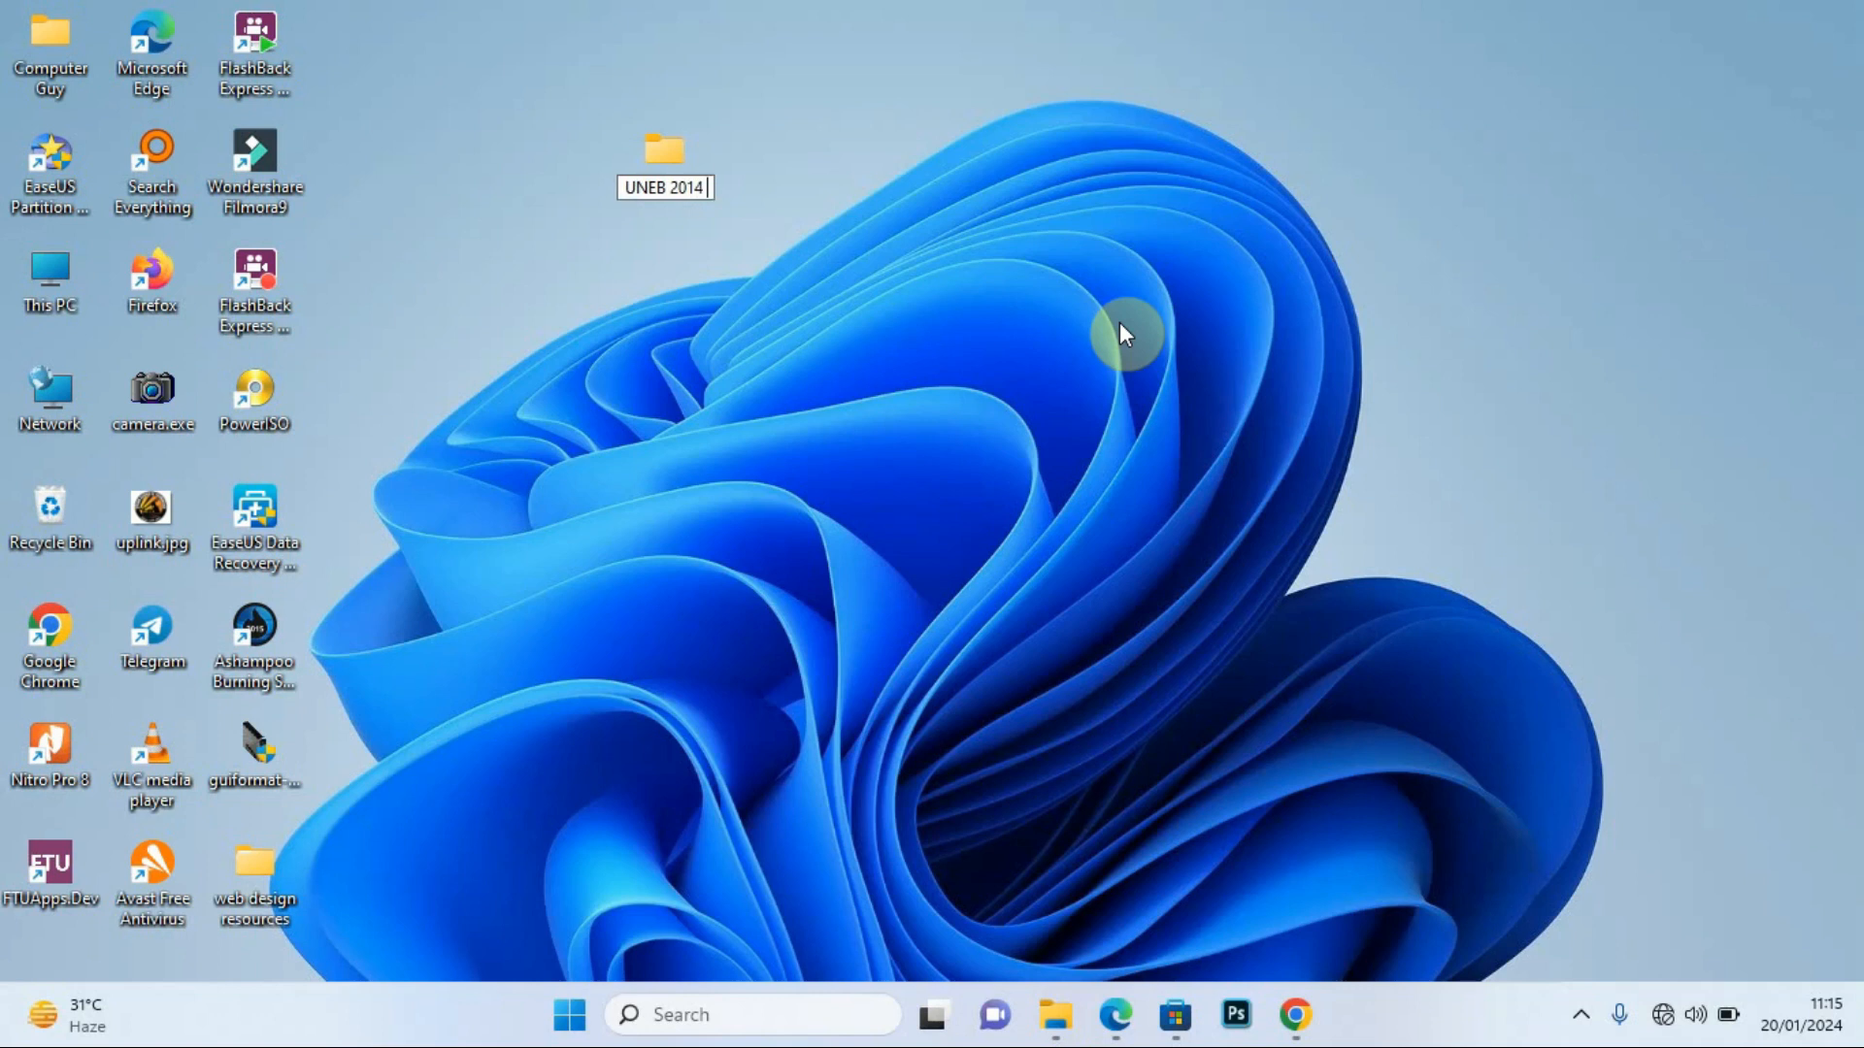
{"action": "type", "text": " P2"}
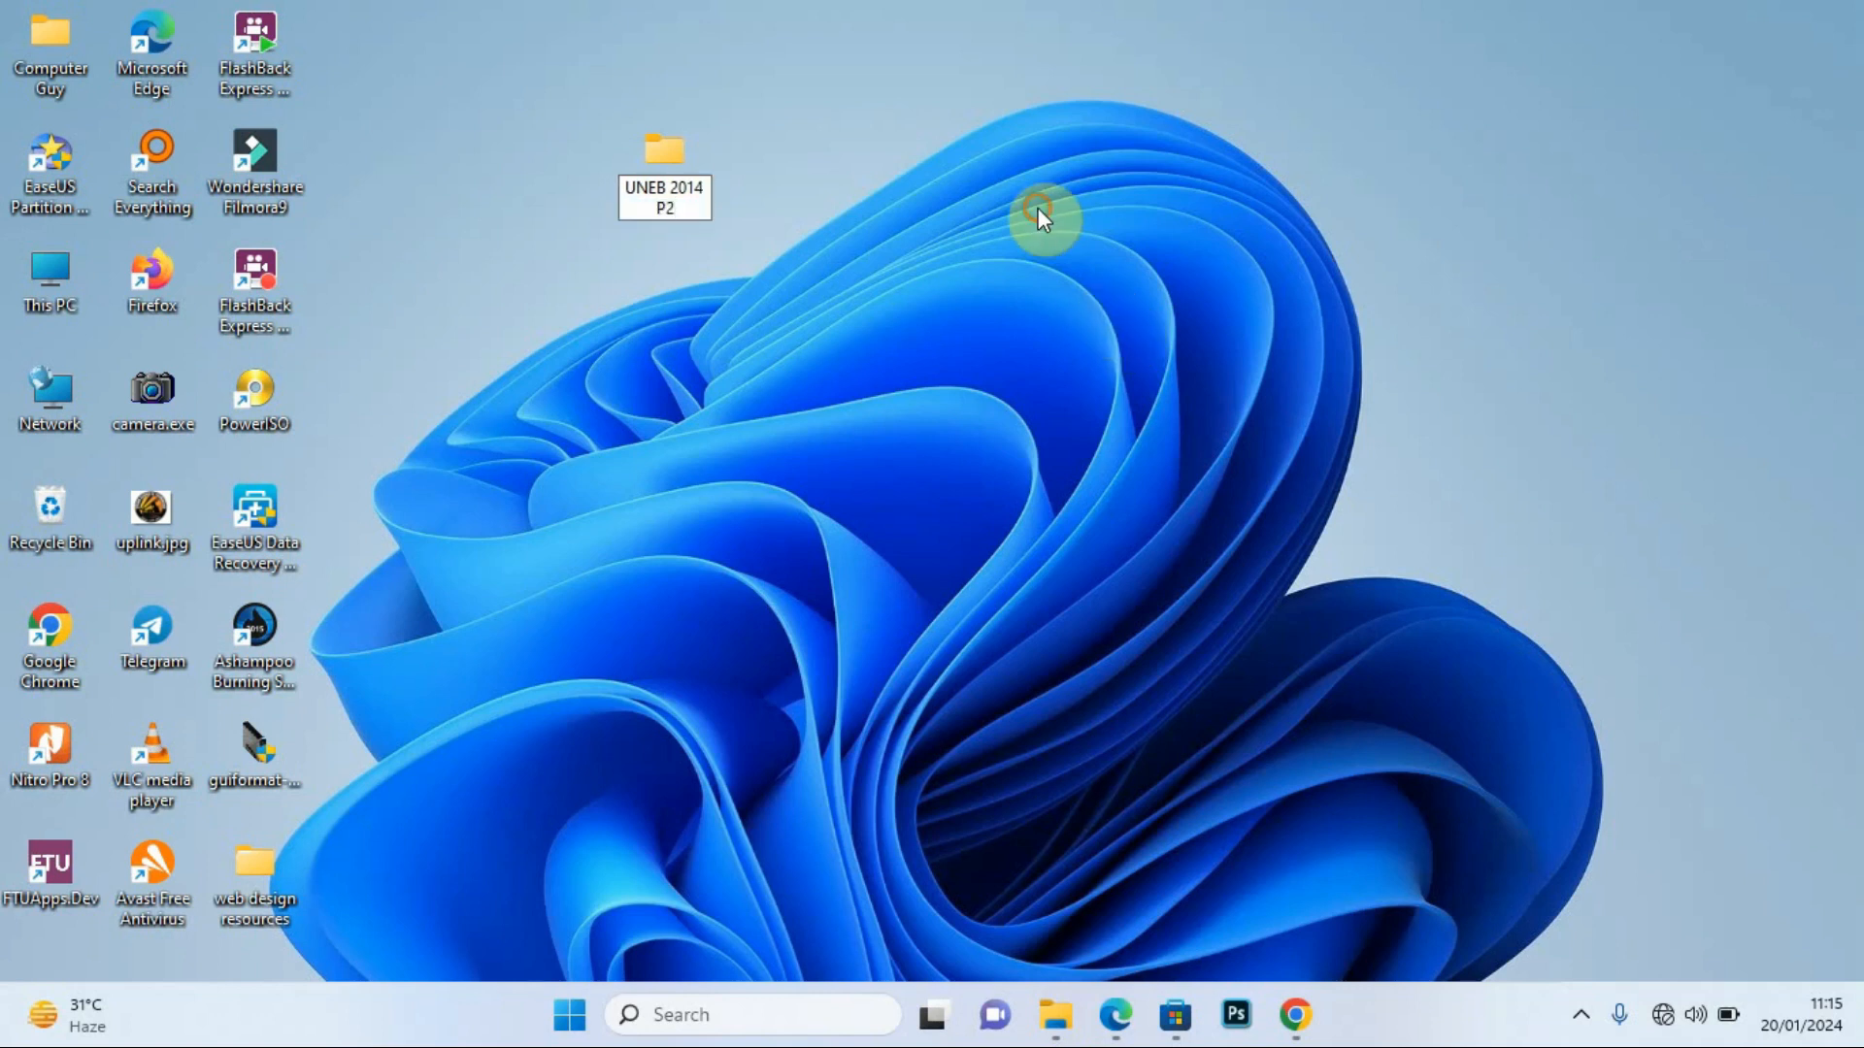
{"action": "key", "text": "Return"}
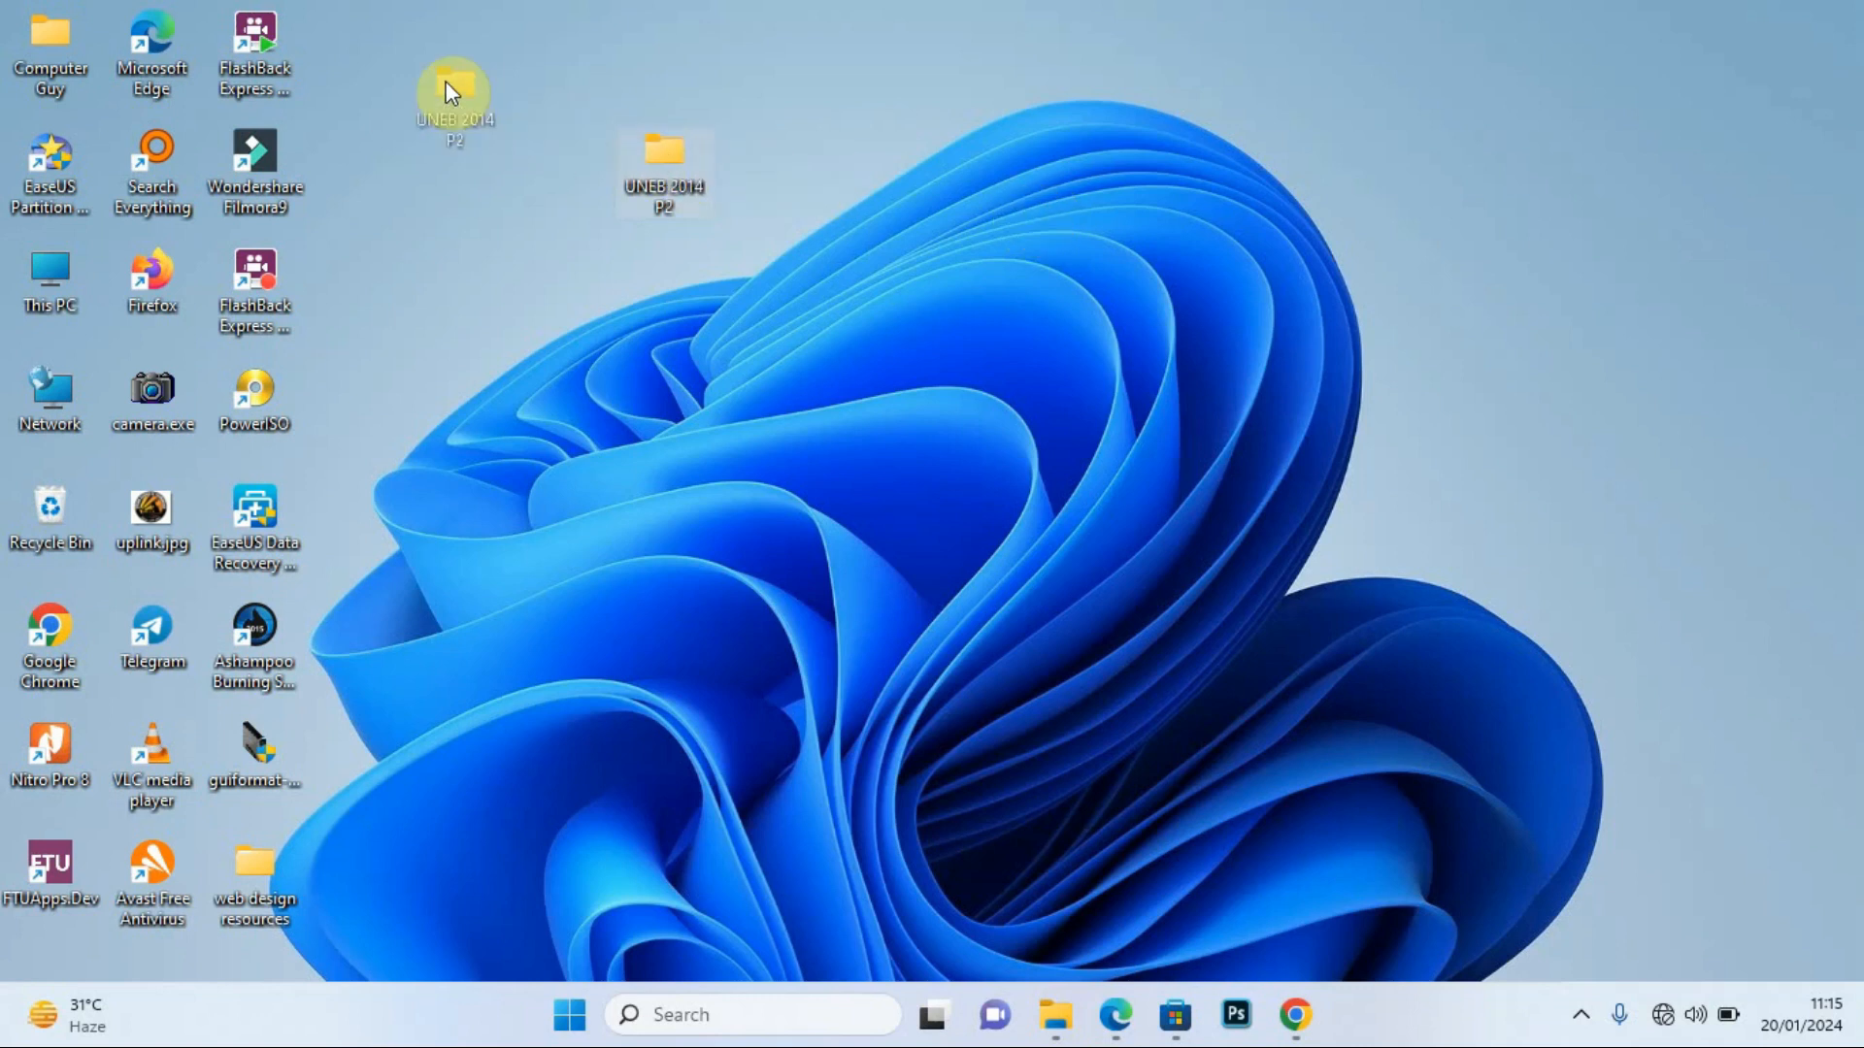
{"action": "mouse_move", "coordinate": [446, 80]}
{"action": "left_mouse_down"}
{"action": "mouse_move", "coordinate": [388, 51]}
{"action": "mouse_move", "coordinate": [436, 53]}
{"action": "left_mouse_up"}
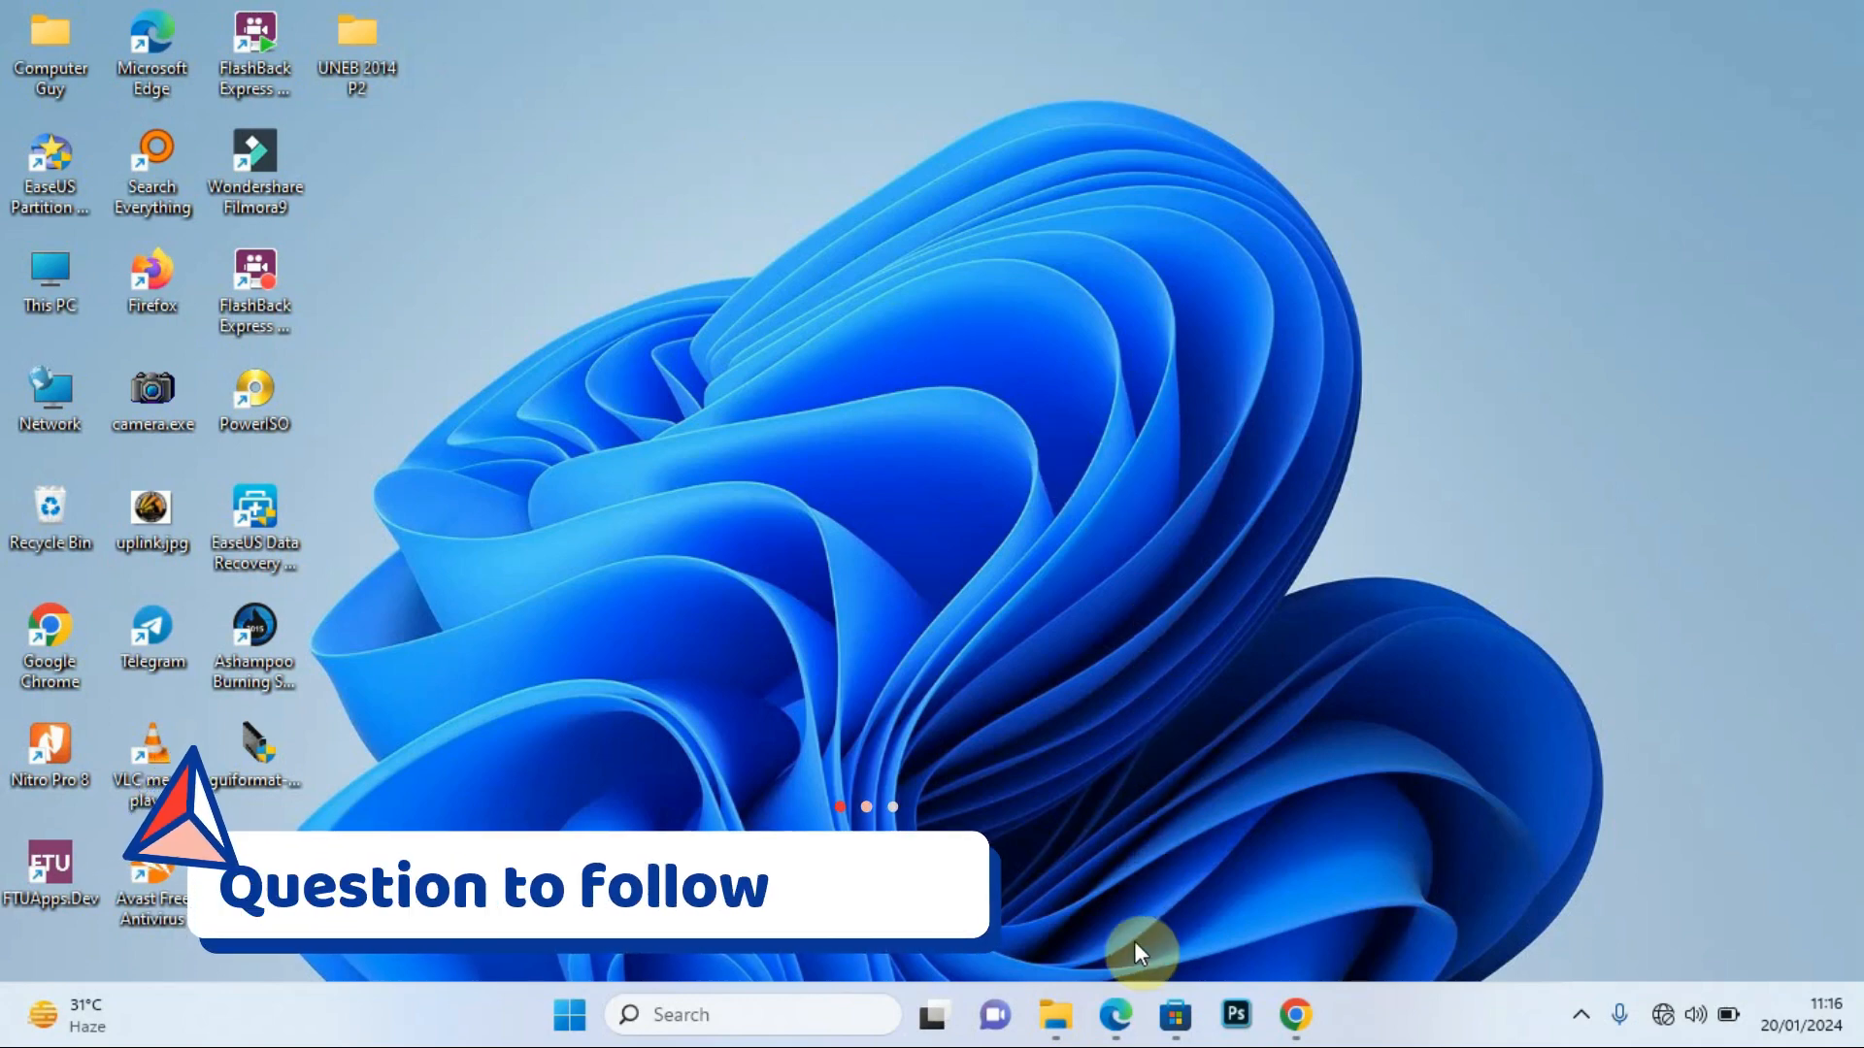
Switch to Uneb 2014 P2 Word.pdf in Microsoft Edge and read question 1 with its passage on page 2.
{"action": "left_click", "coordinate": [1119, 1014]}
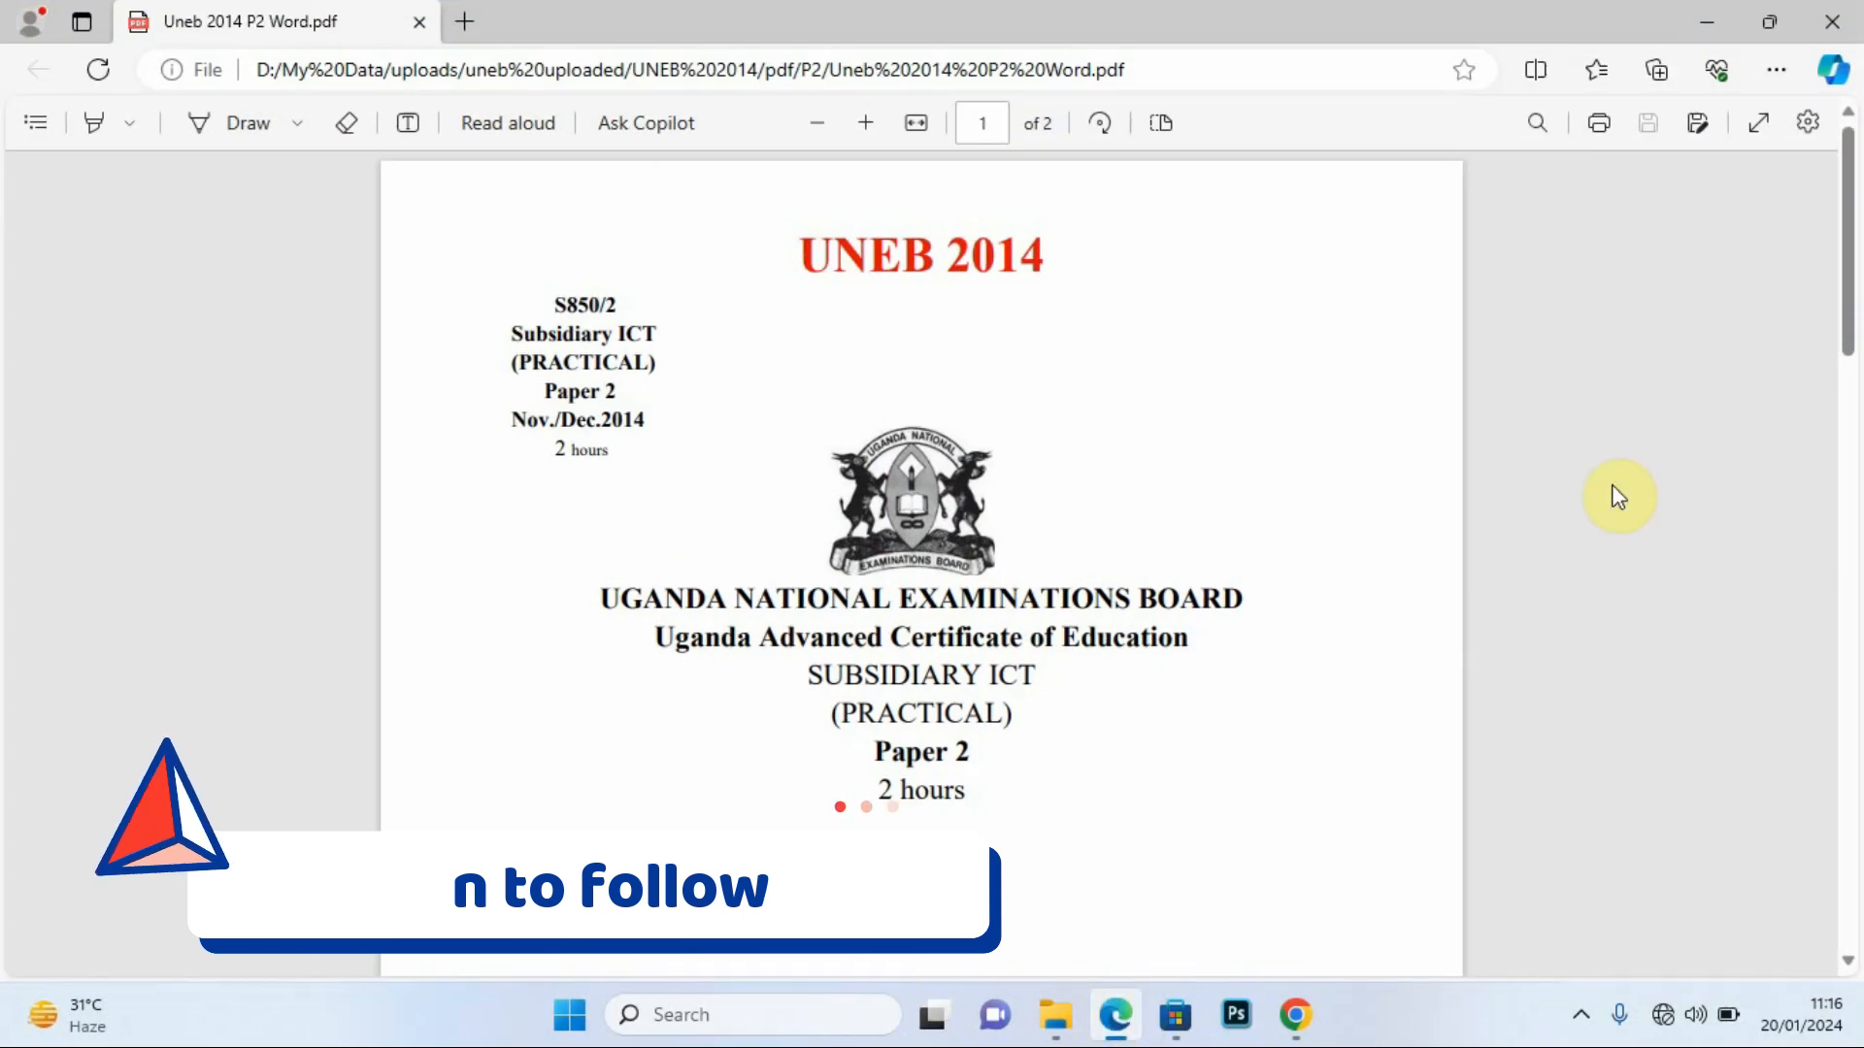
{"action": "left_click_drag", "start_coordinate": [1850, 219], "coordinate": [1857, 652]}
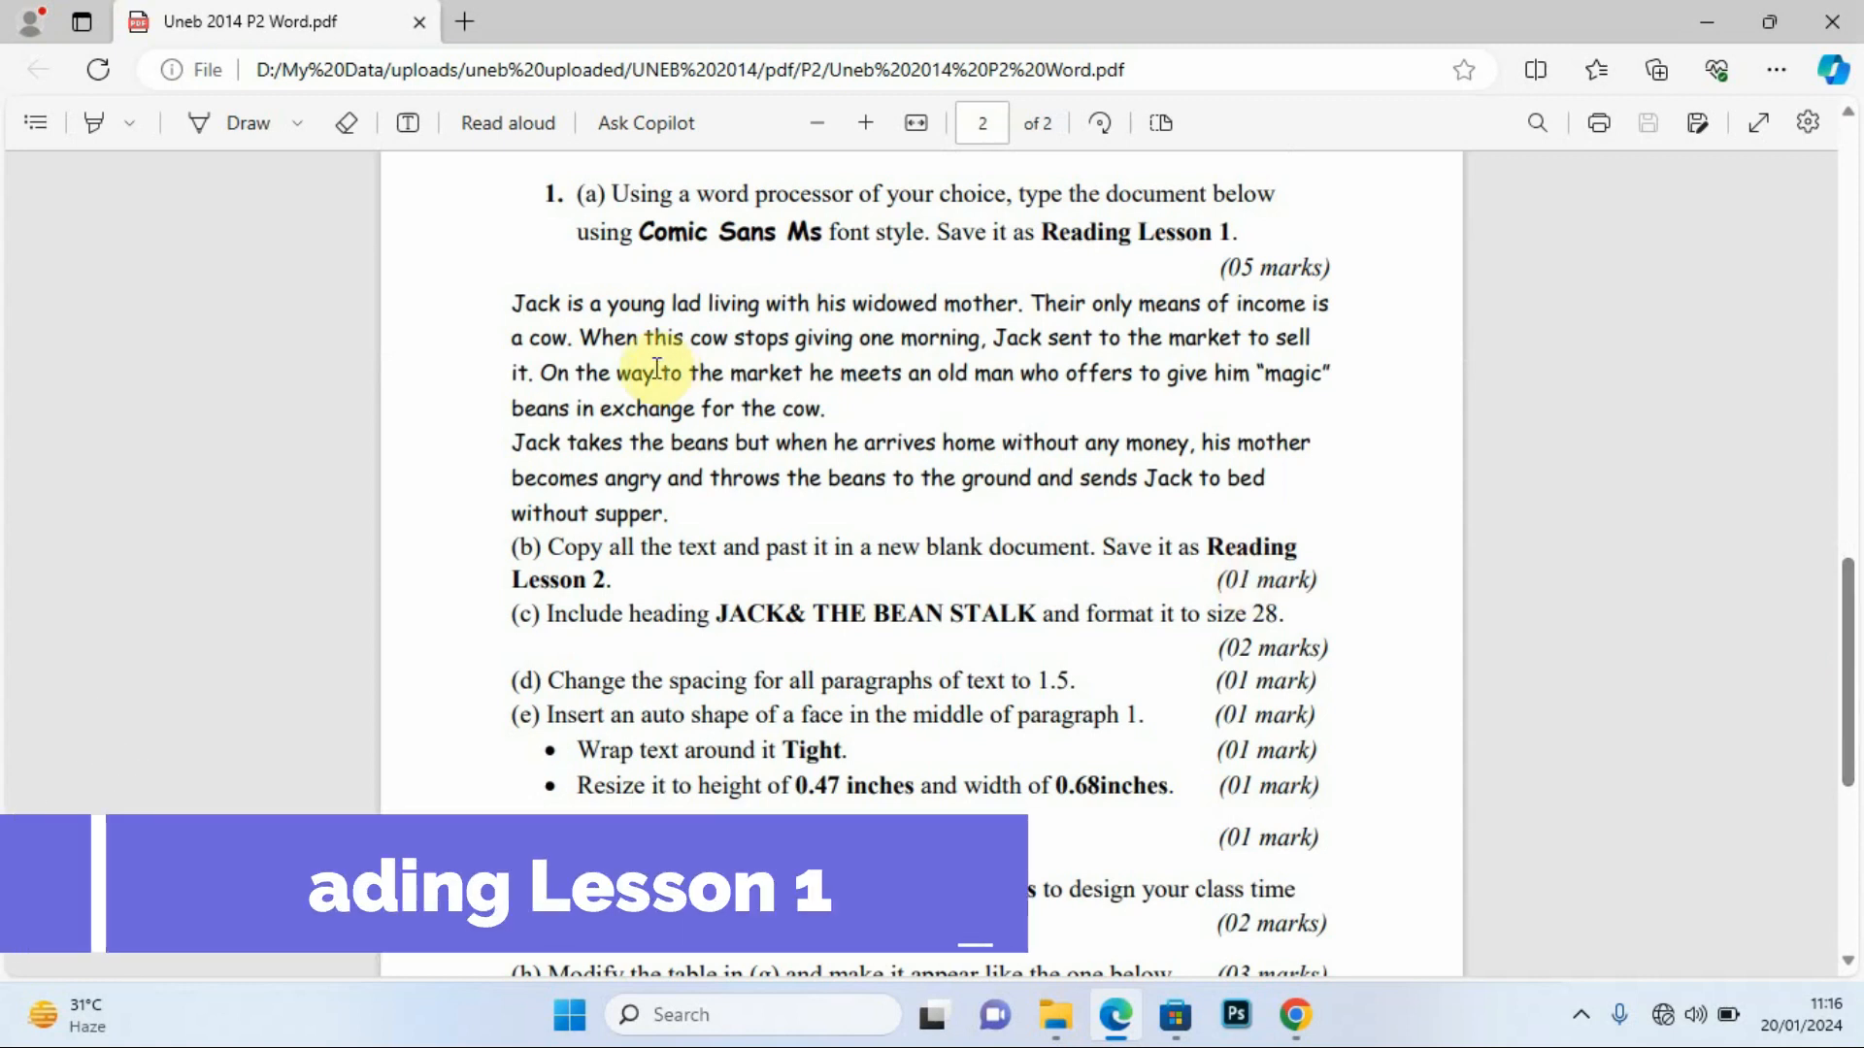
{"action": "left_click_drag", "start_coordinate": [513, 303], "coordinate": [684, 510]}
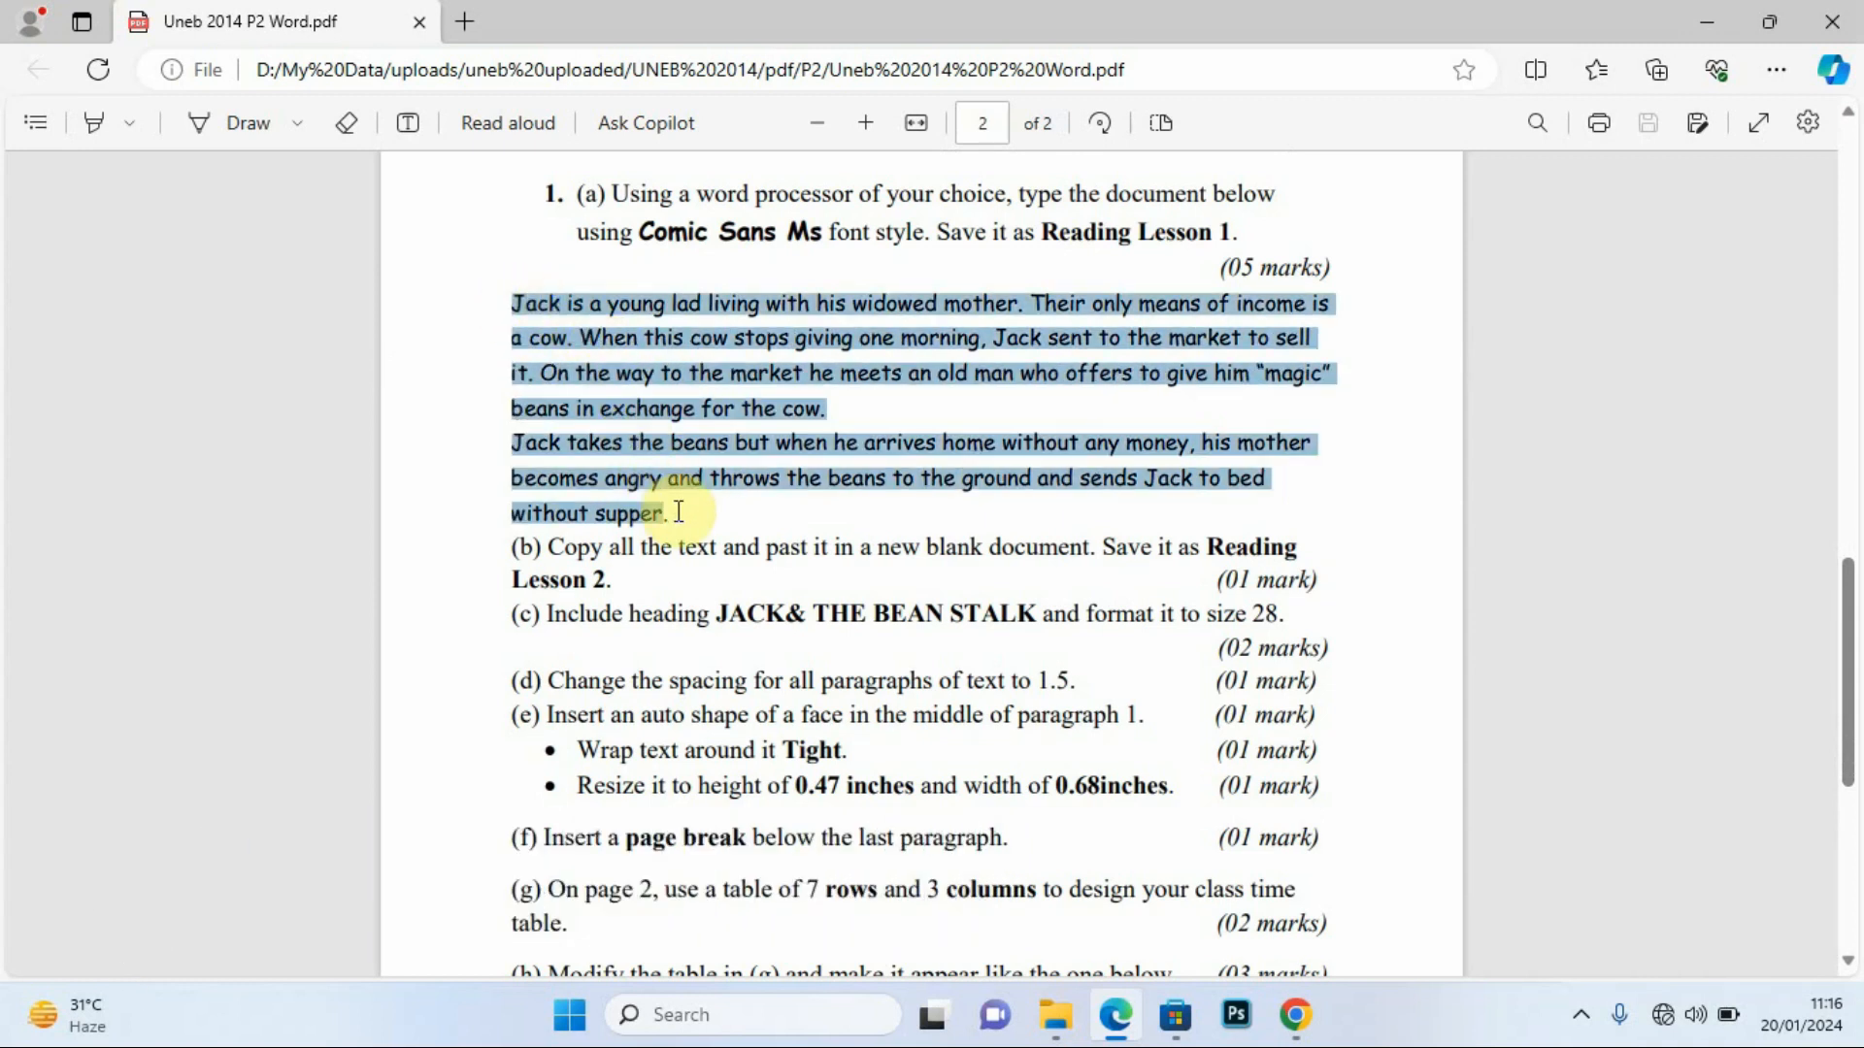
{"action": "left_click", "coordinate": [956, 497]}
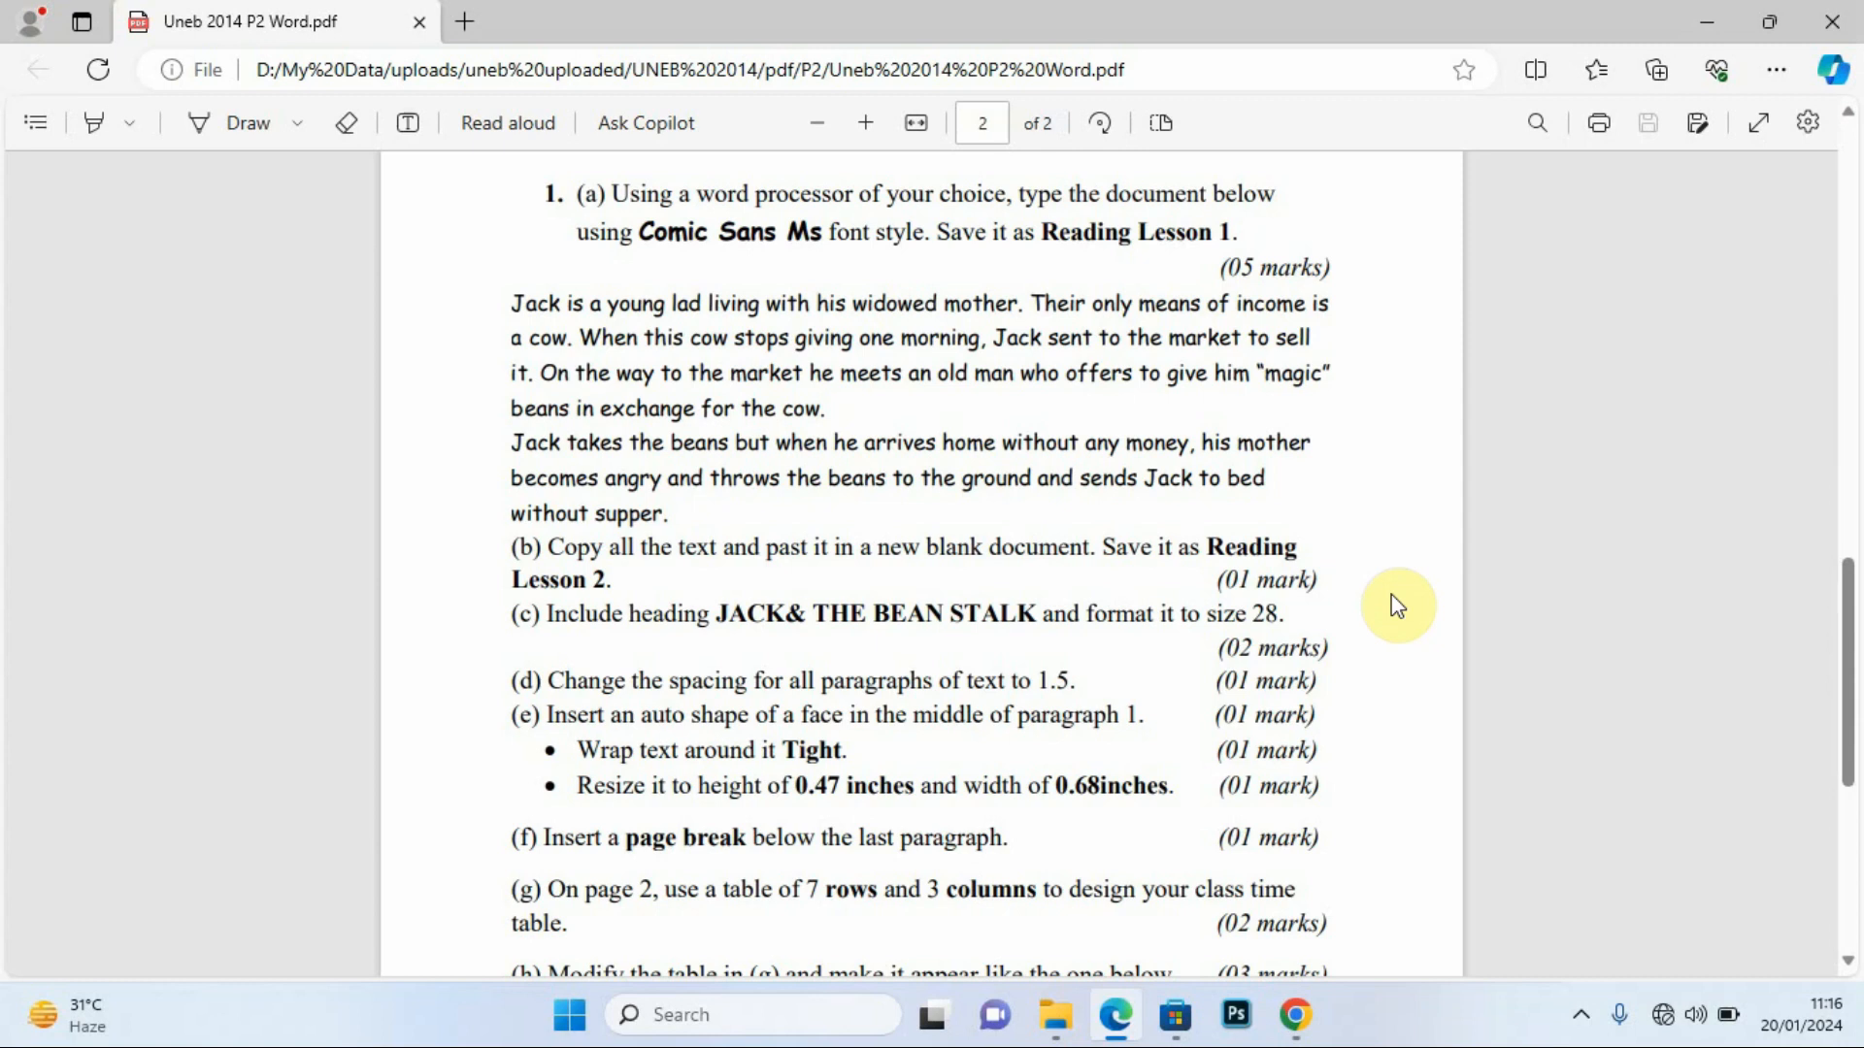
{"action": "left_click", "coordinate": [1692, 25]}
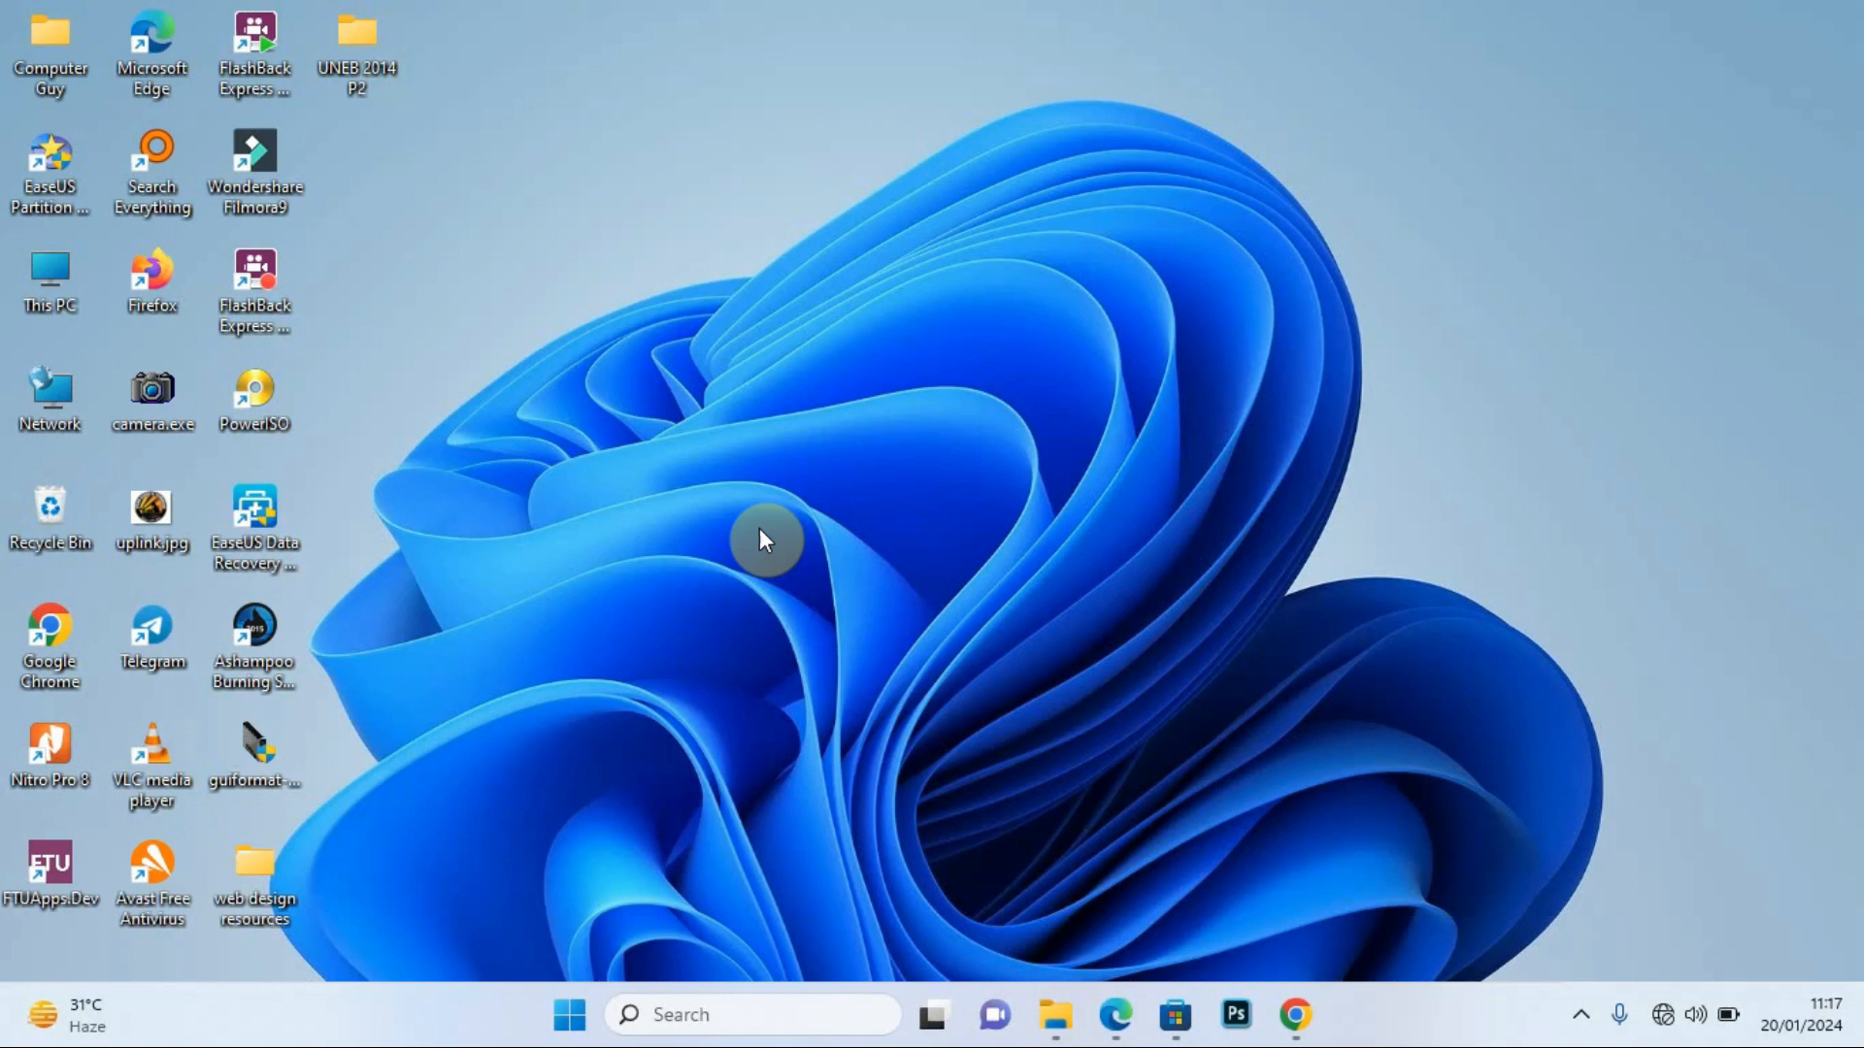
Search for Word from the desktop and launch Microsoft Word 2010.
{"action": "left_click", "coordinate": [643, 1015]}
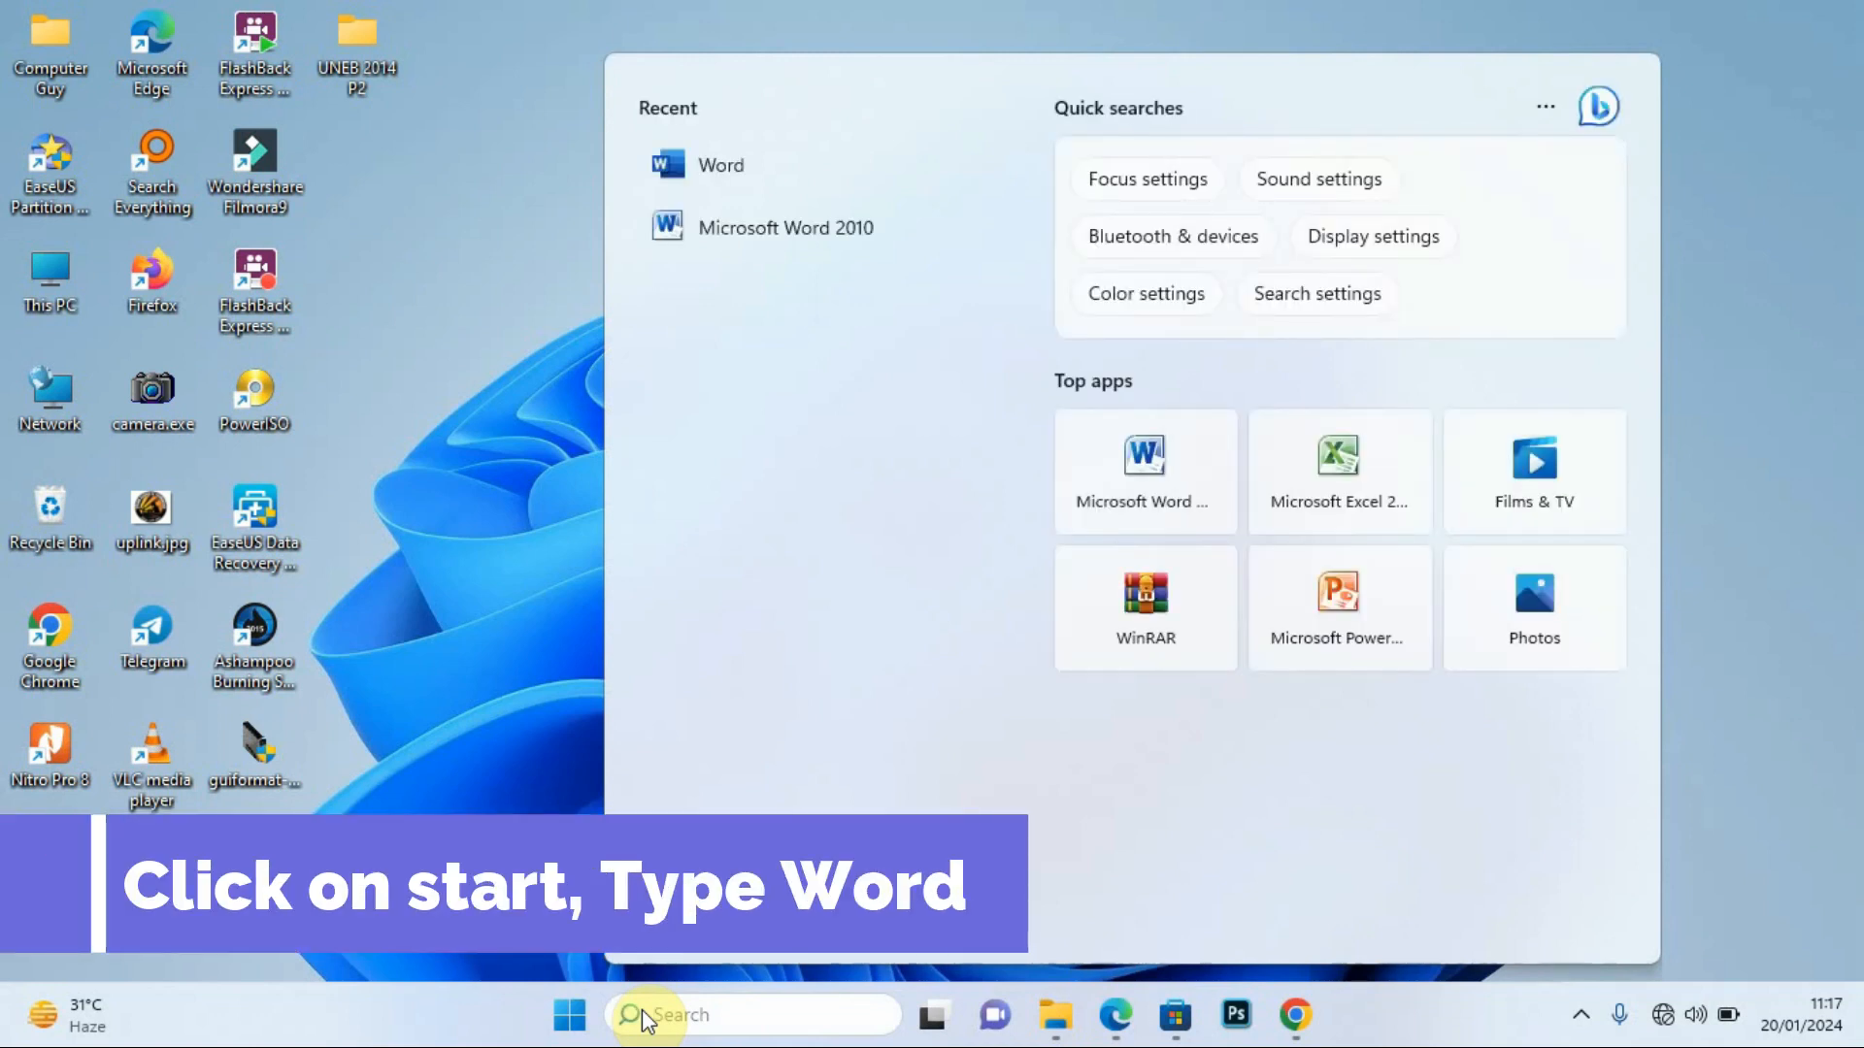
{"action": "type", "text": "WordOR"}
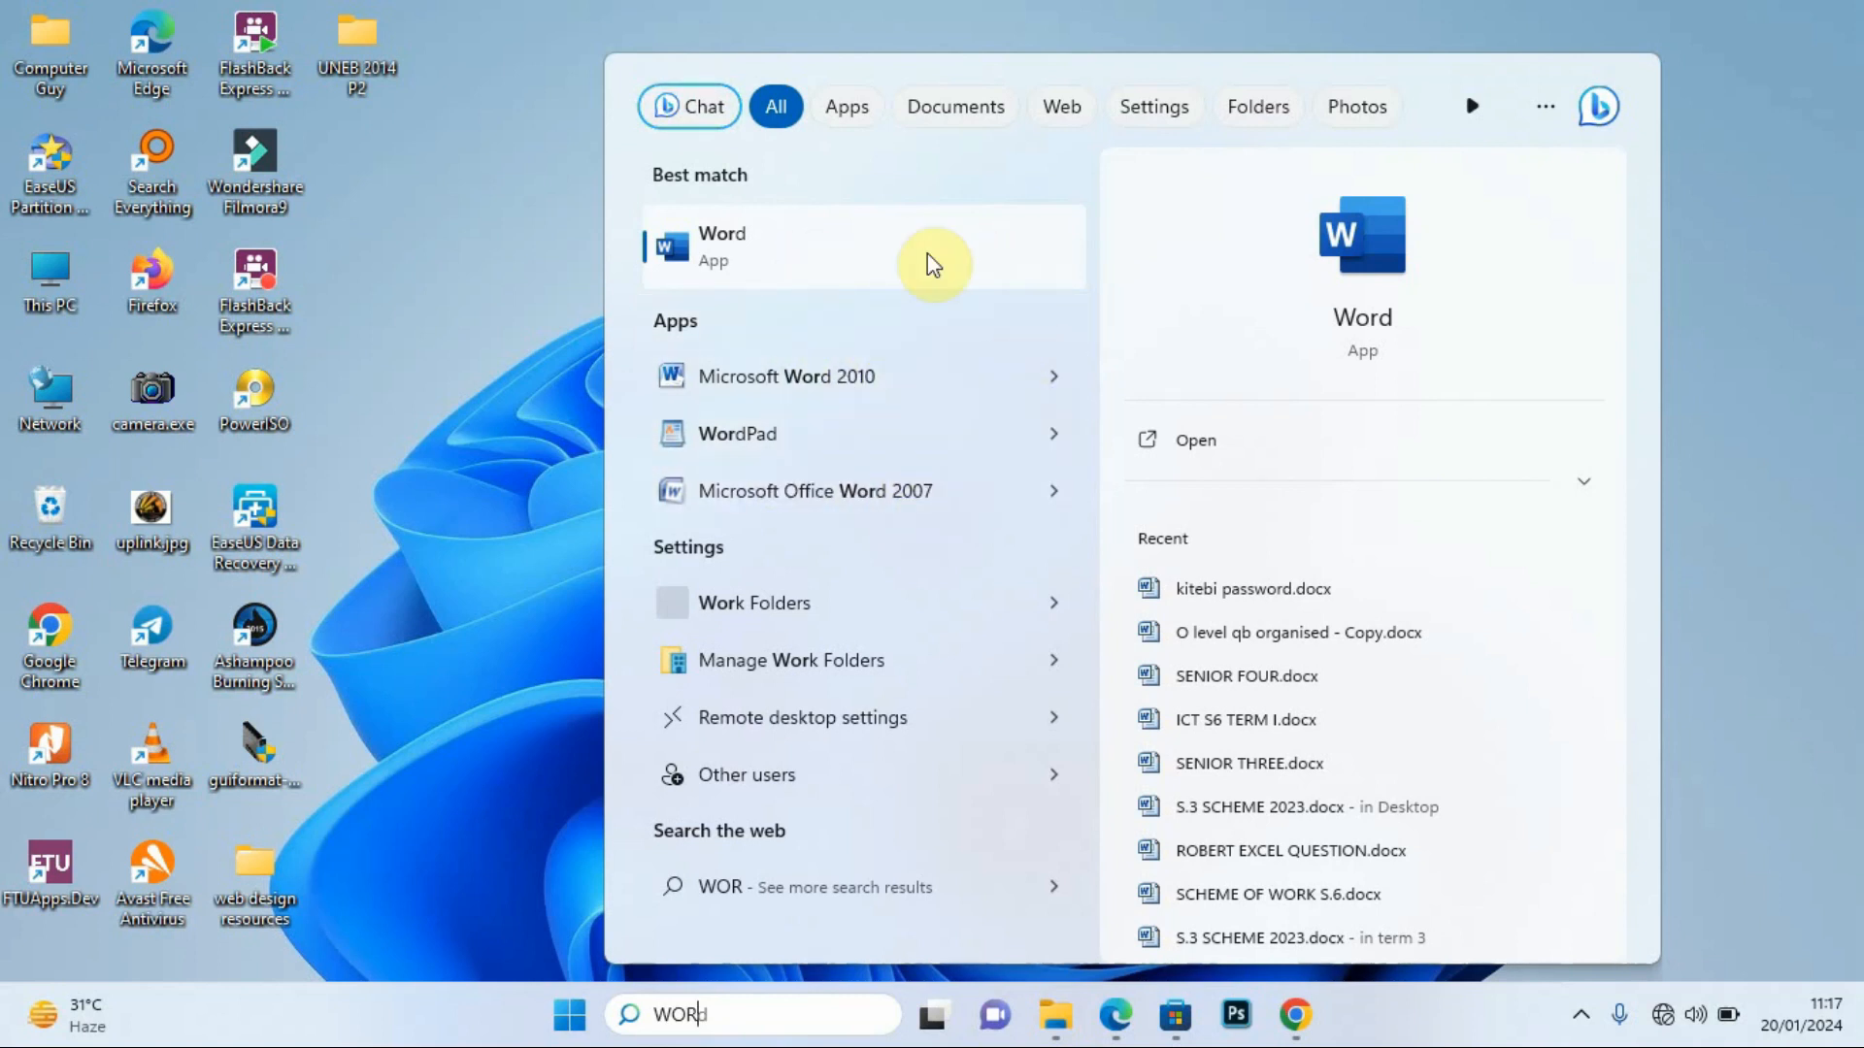
{"action": "left_click", "coordinate": [856, 382]}
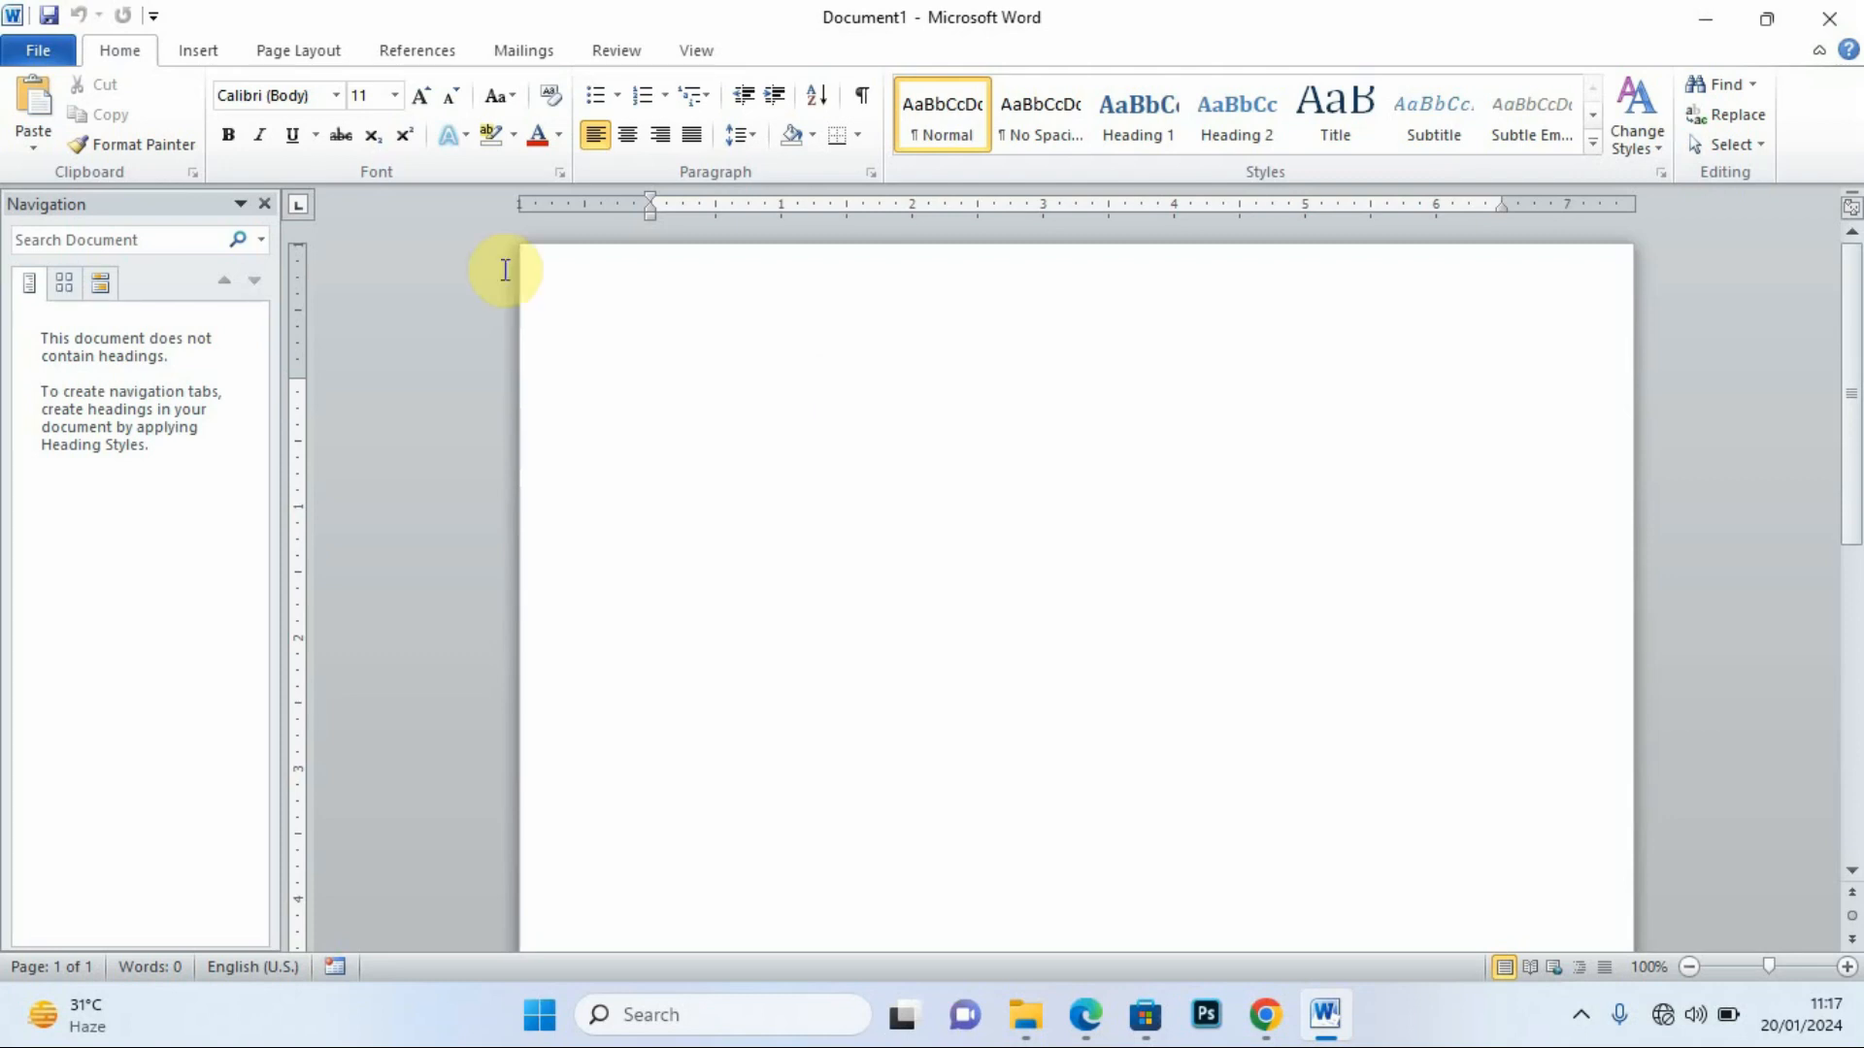
Start saving the blank document and choose the UNEB 2014 P2 folder on the Desktop as its location.
{"action": "left_click", "coordinate": [43, 59]}
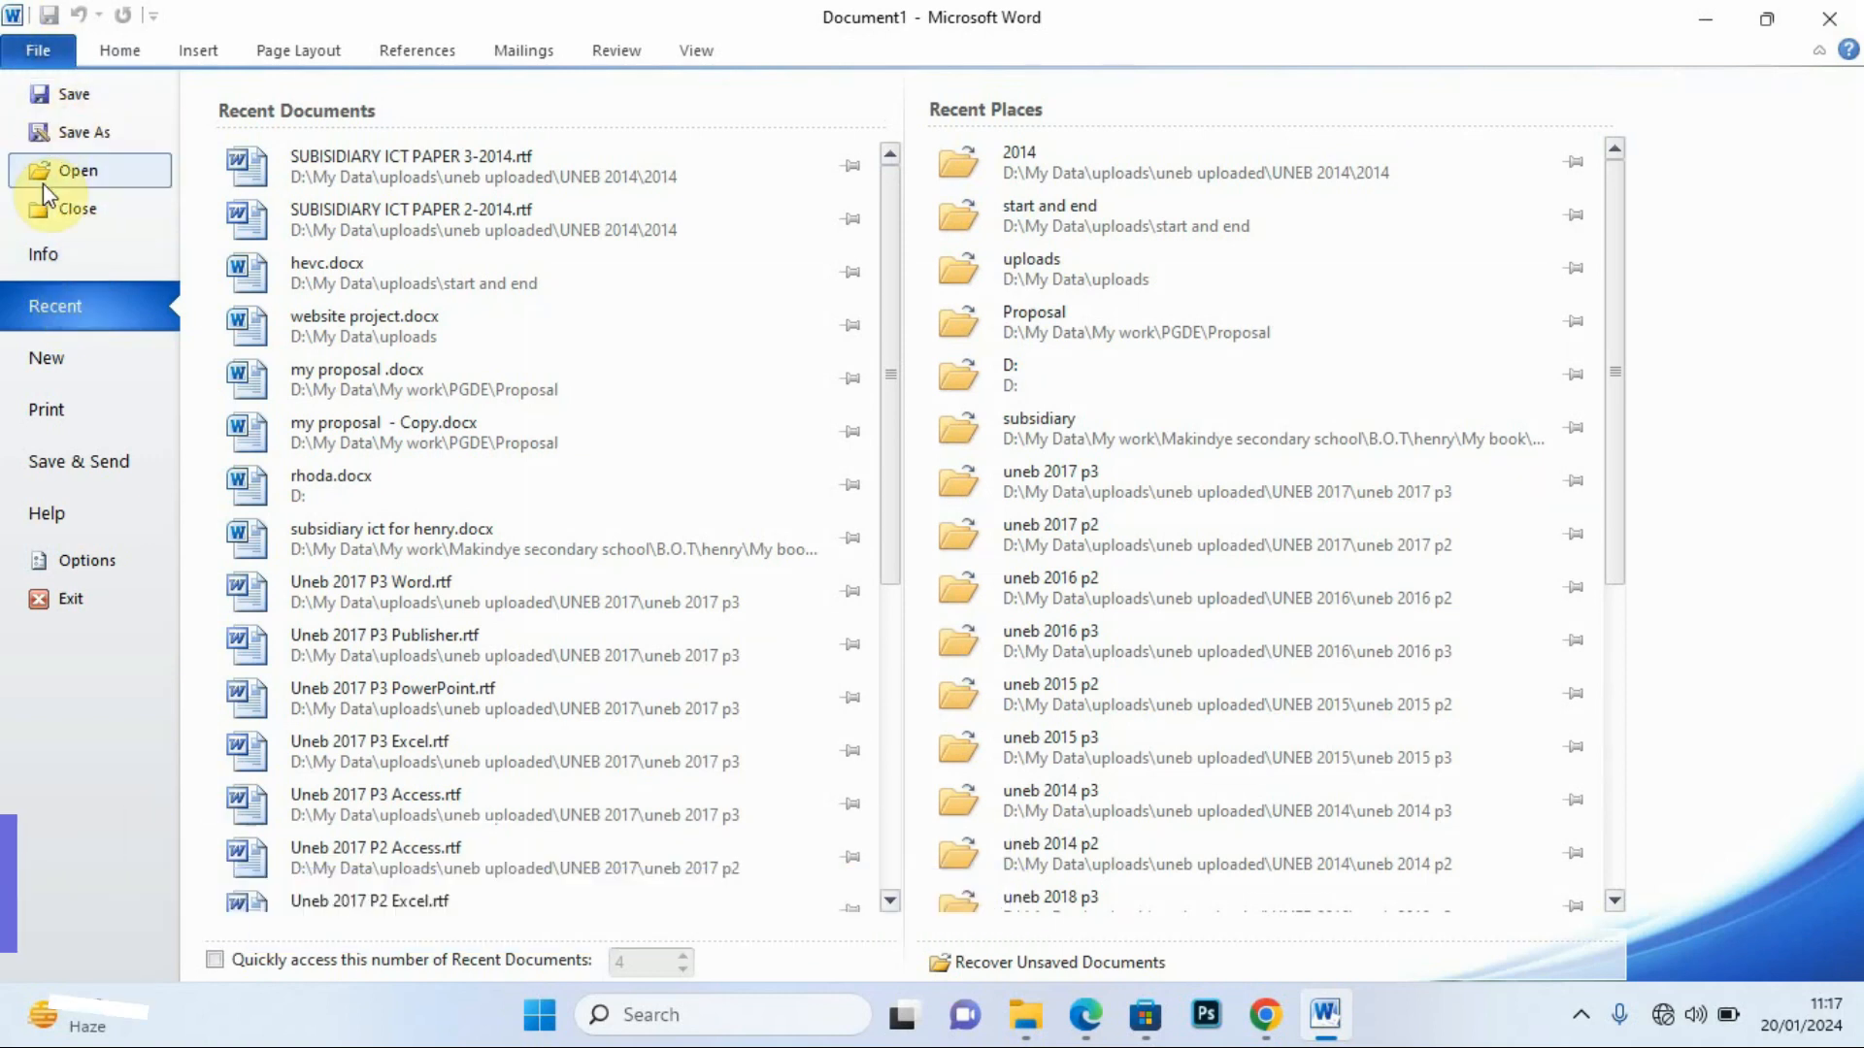
{"action": "left_click", "coordinate": [89, 100]}
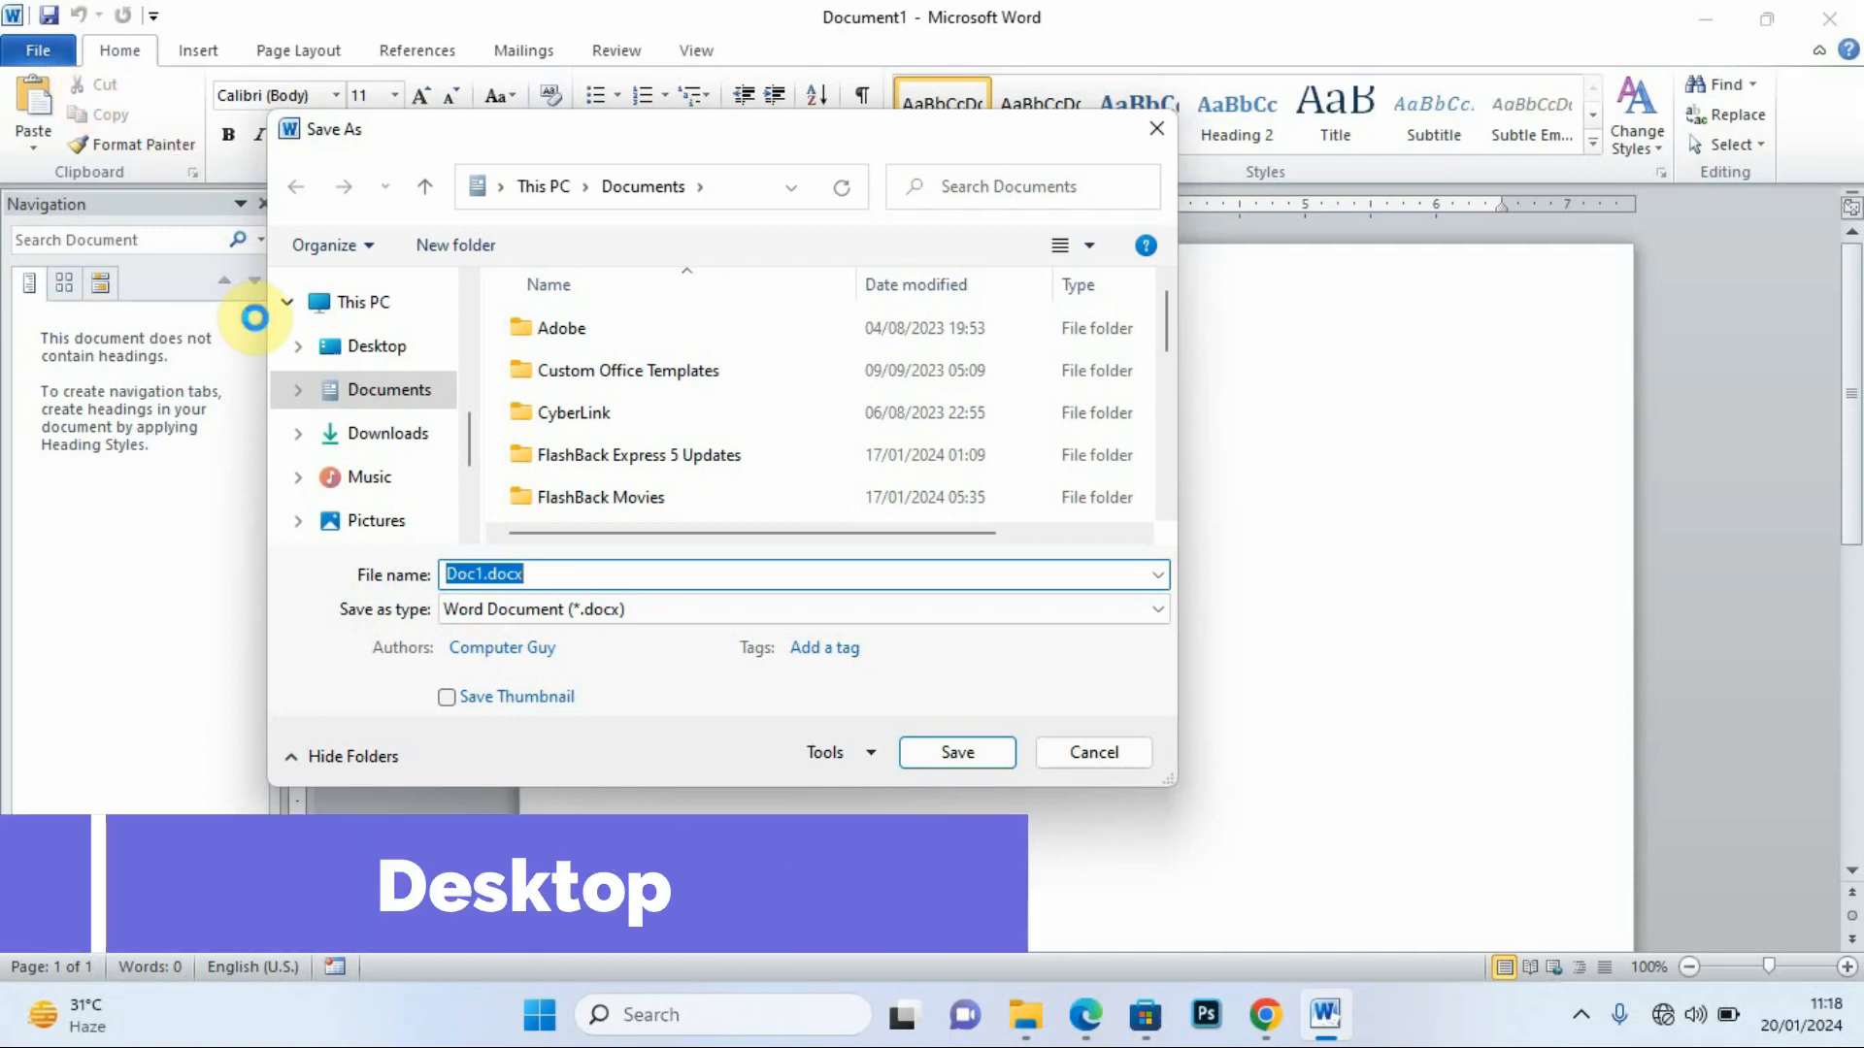
{"action": "left_click", "coordinate": [386, 349]}
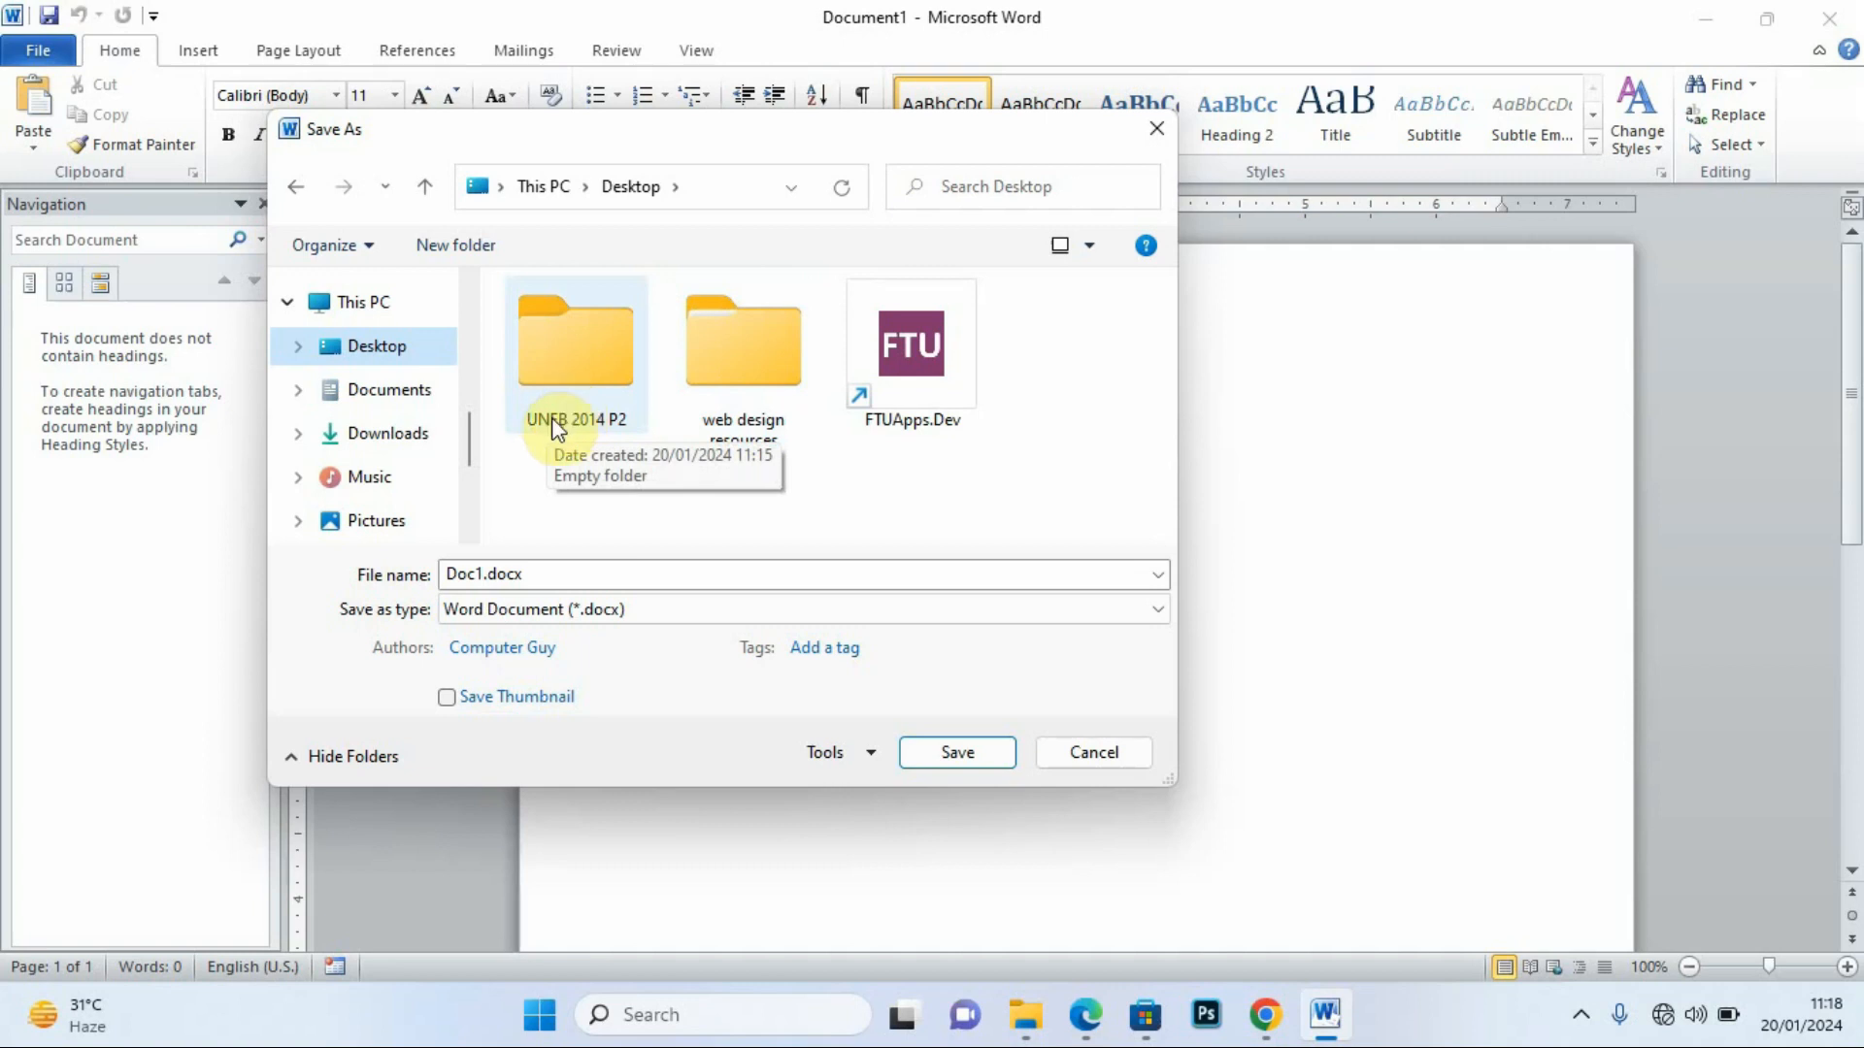
{"action": "left_click", "coordinate": [592, 357]}
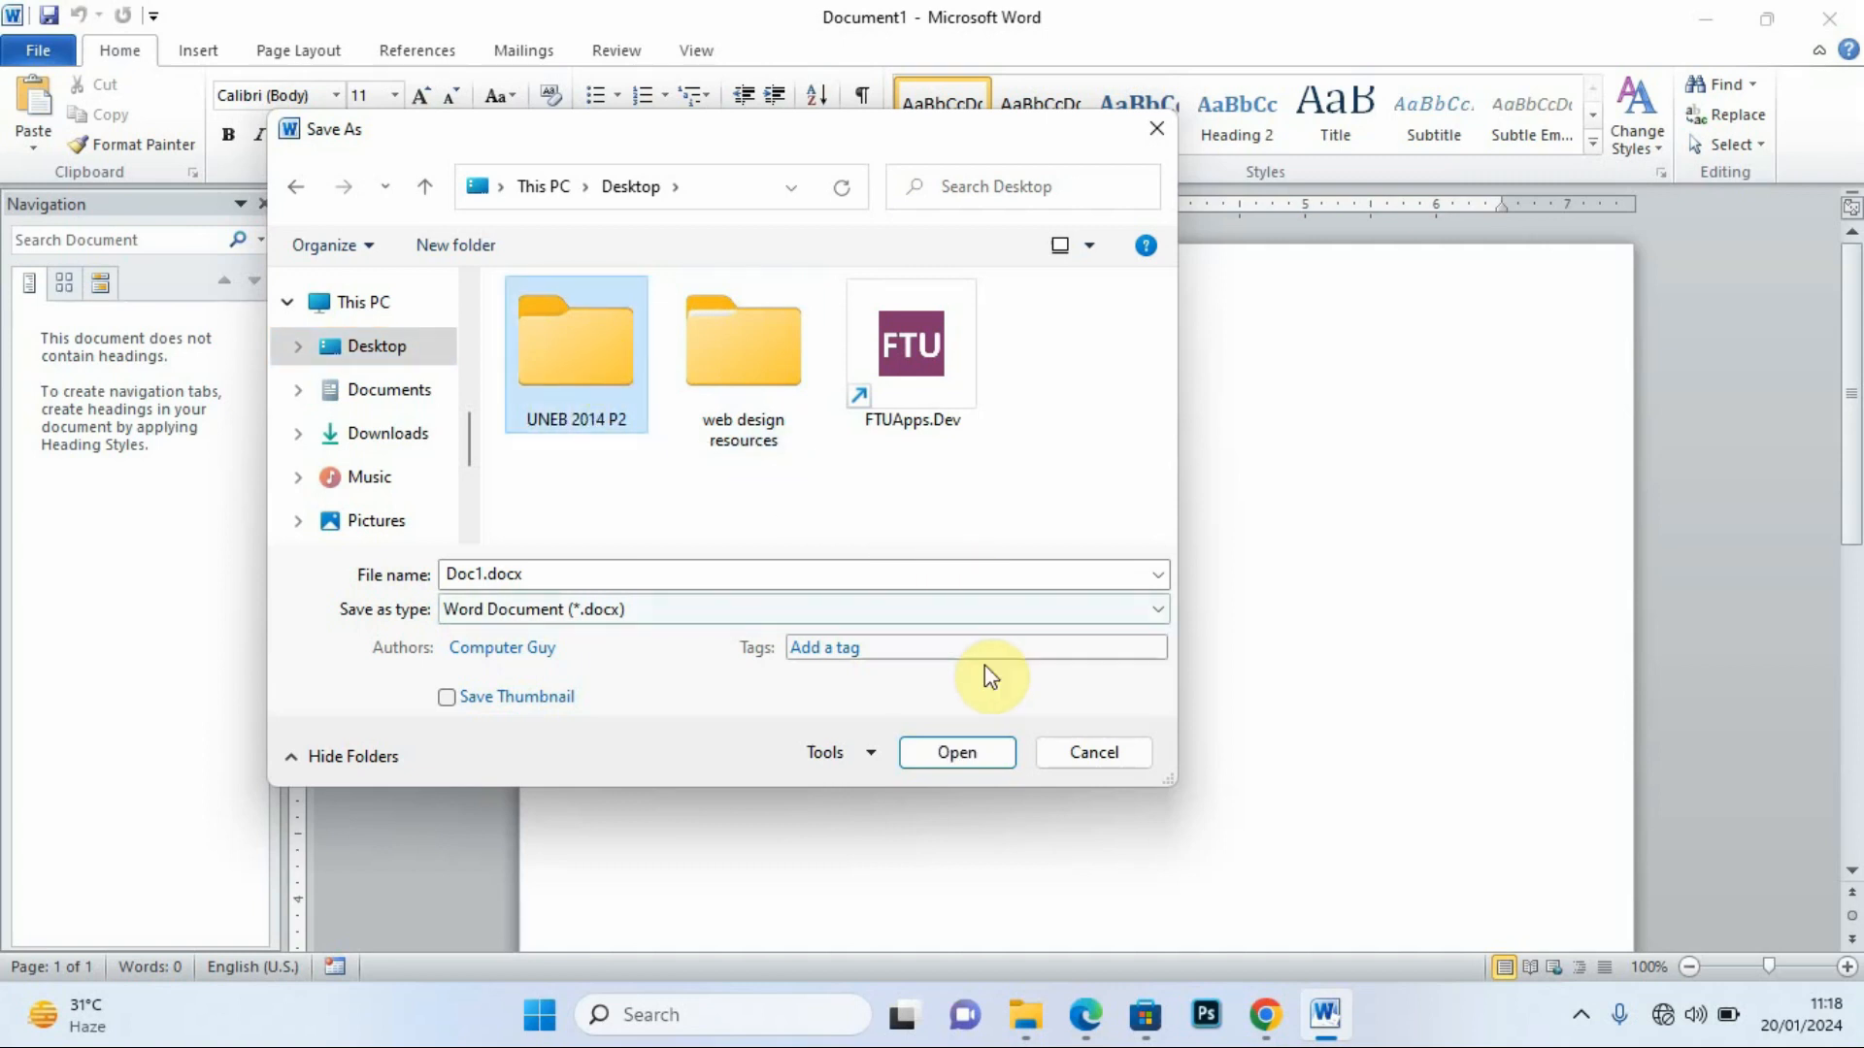
{"action": "left_click", "coordinate": [966, 755]}
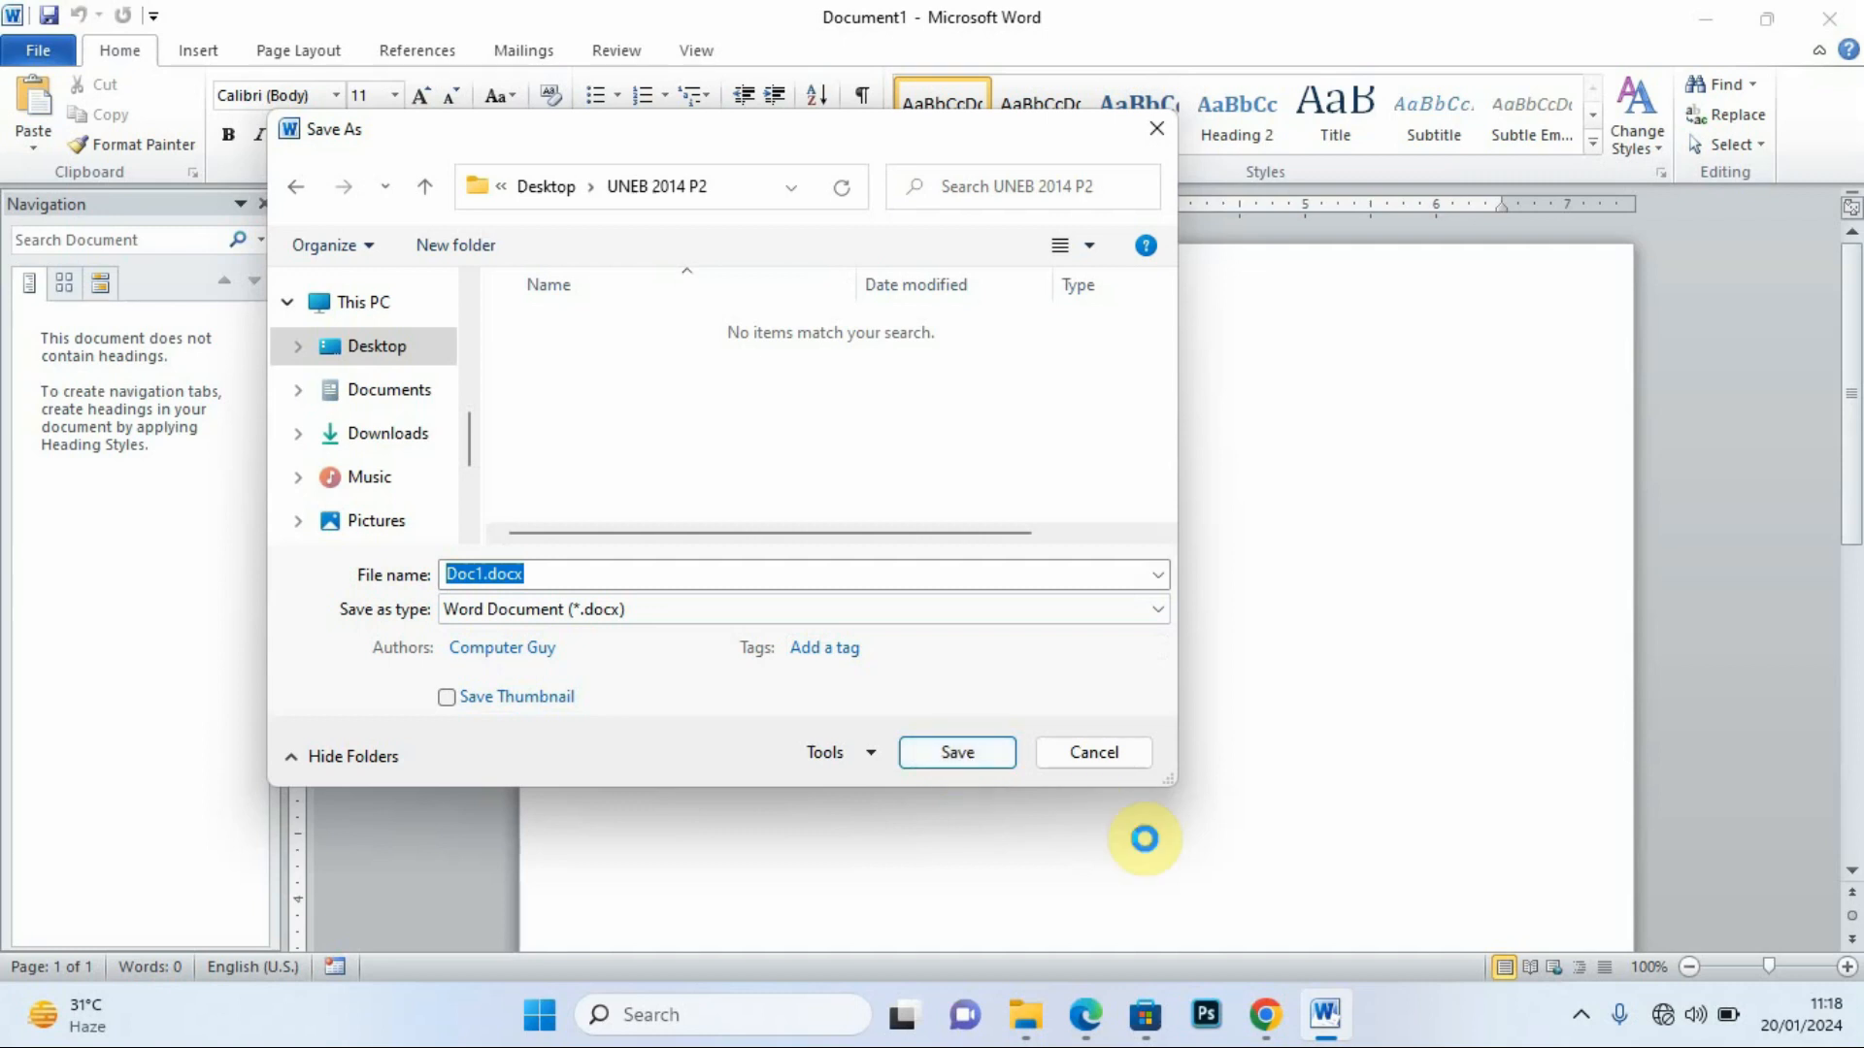
Check the required file name in the exam PDF and save the Word document as Reading Lesson 1.
{"action": "left_click", "coordinate": [1091, 1016]}
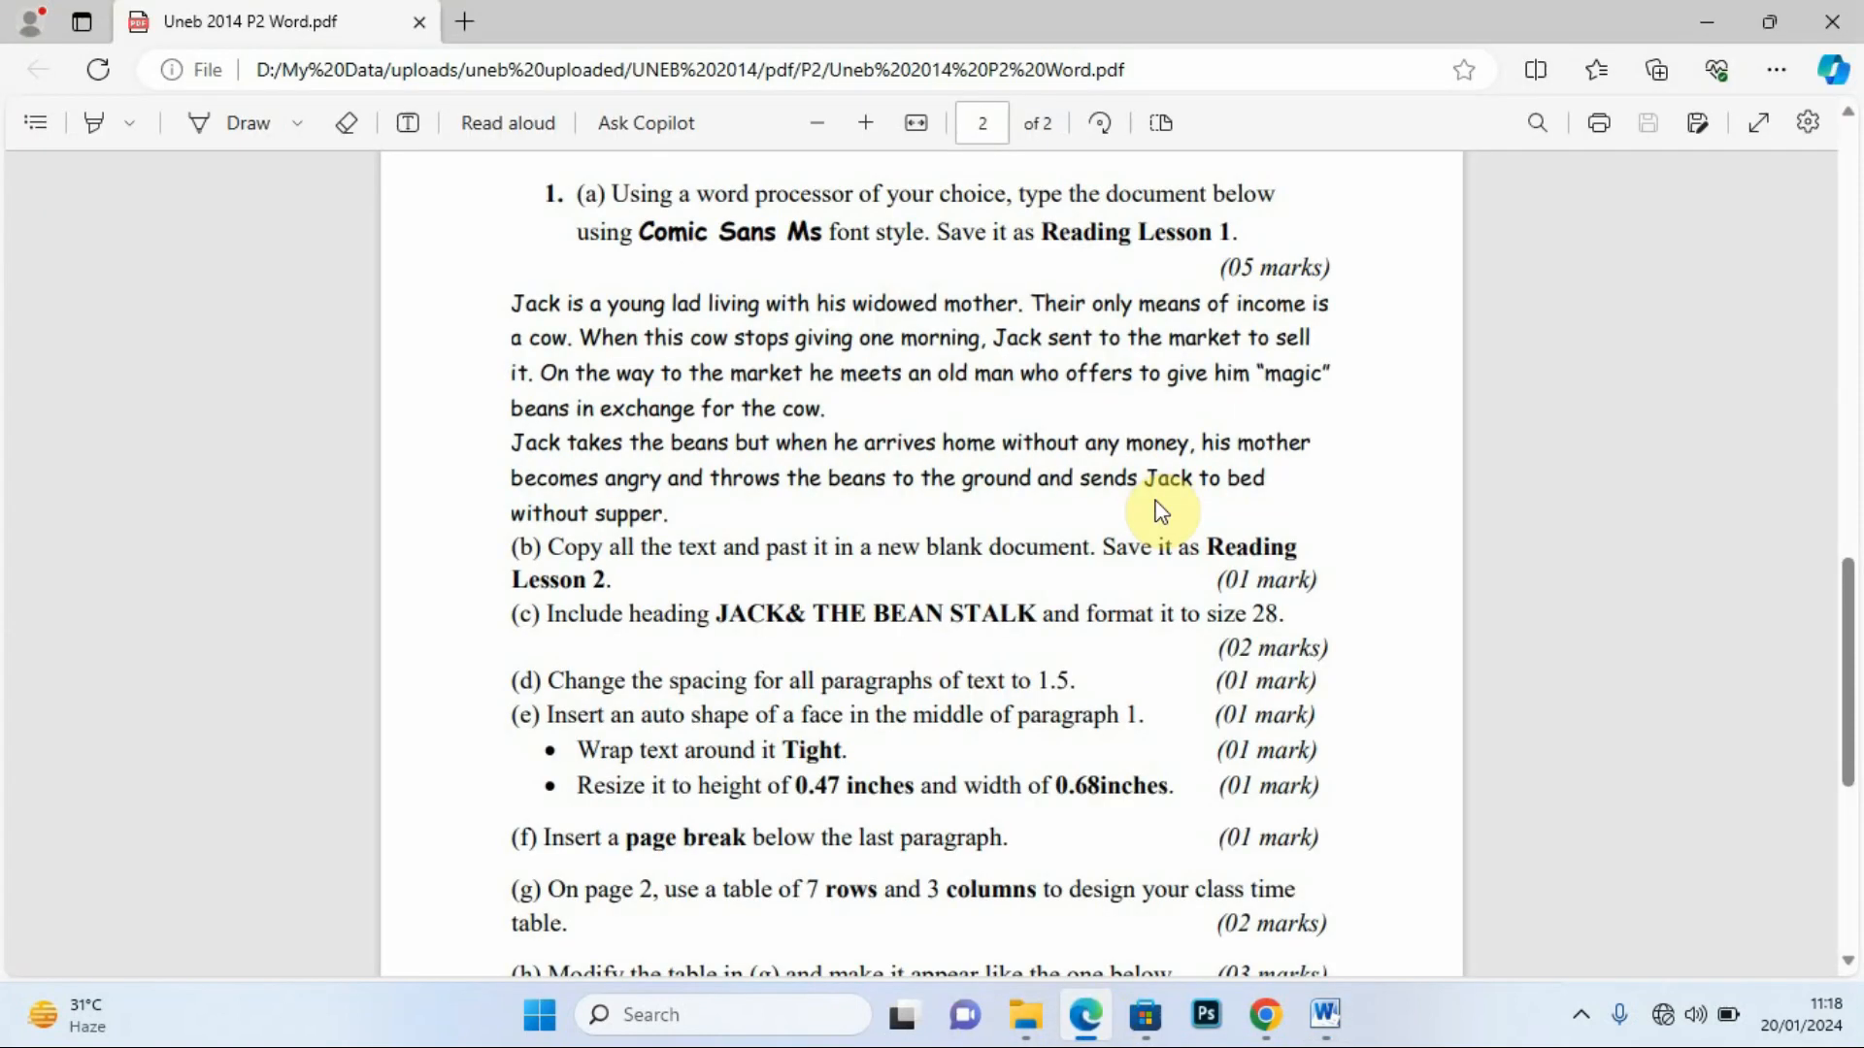
{"action": "left_click_drag", "start_coordinate": [1045, 233], "coordinate": [1228, 241]}
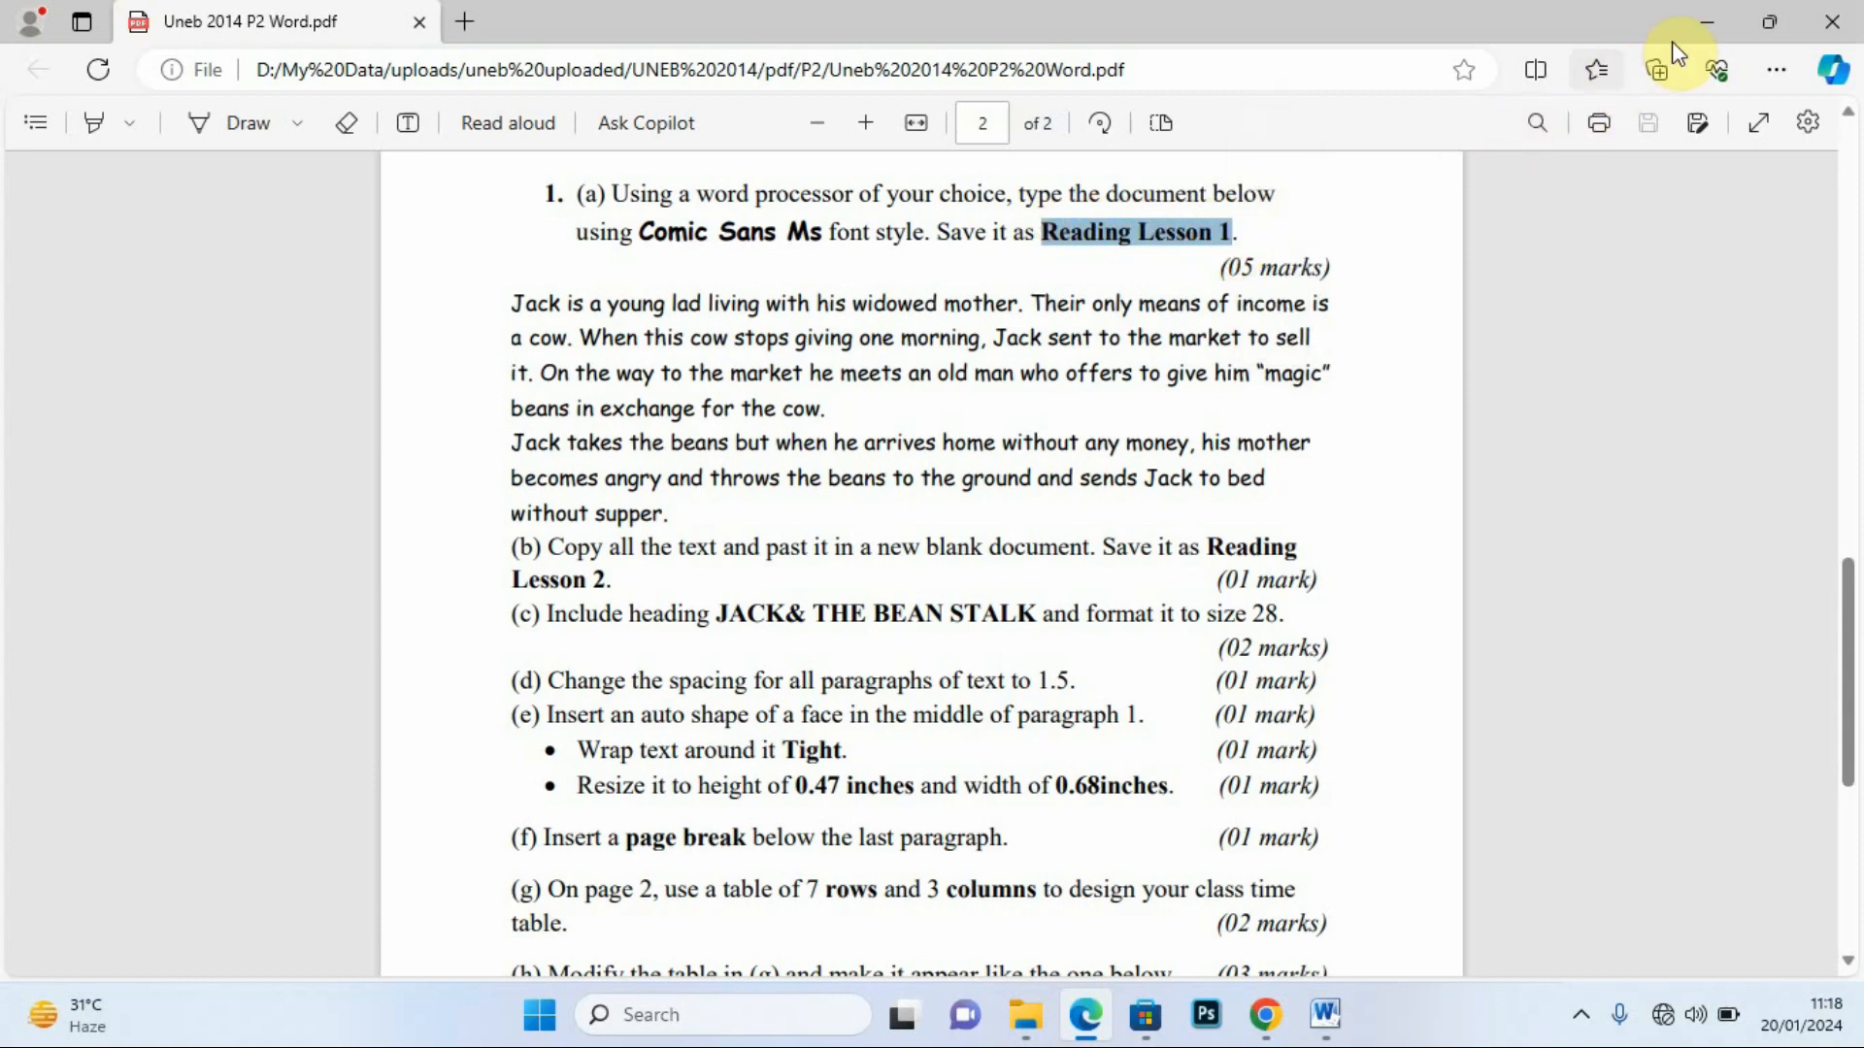
{"action": "left_click", "coordinate": [1709, 24]}
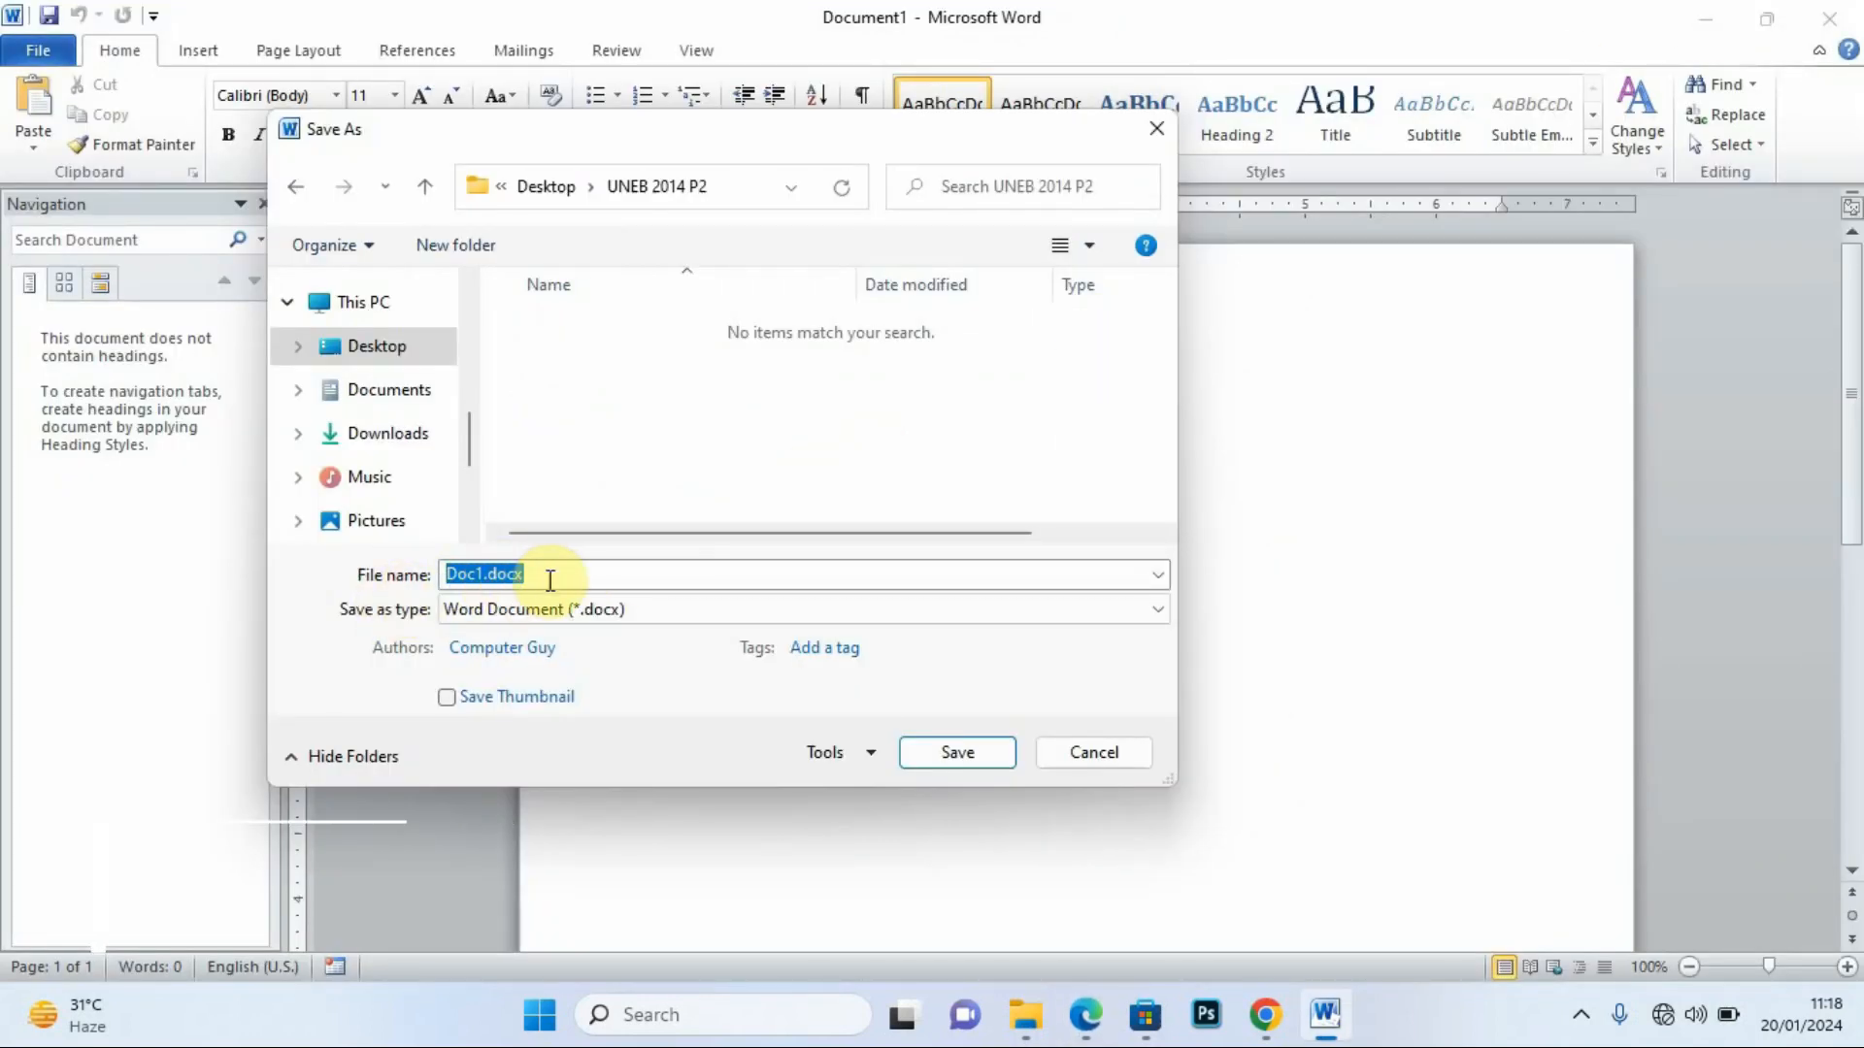
{"action": "key", "text": "BackSpace"}
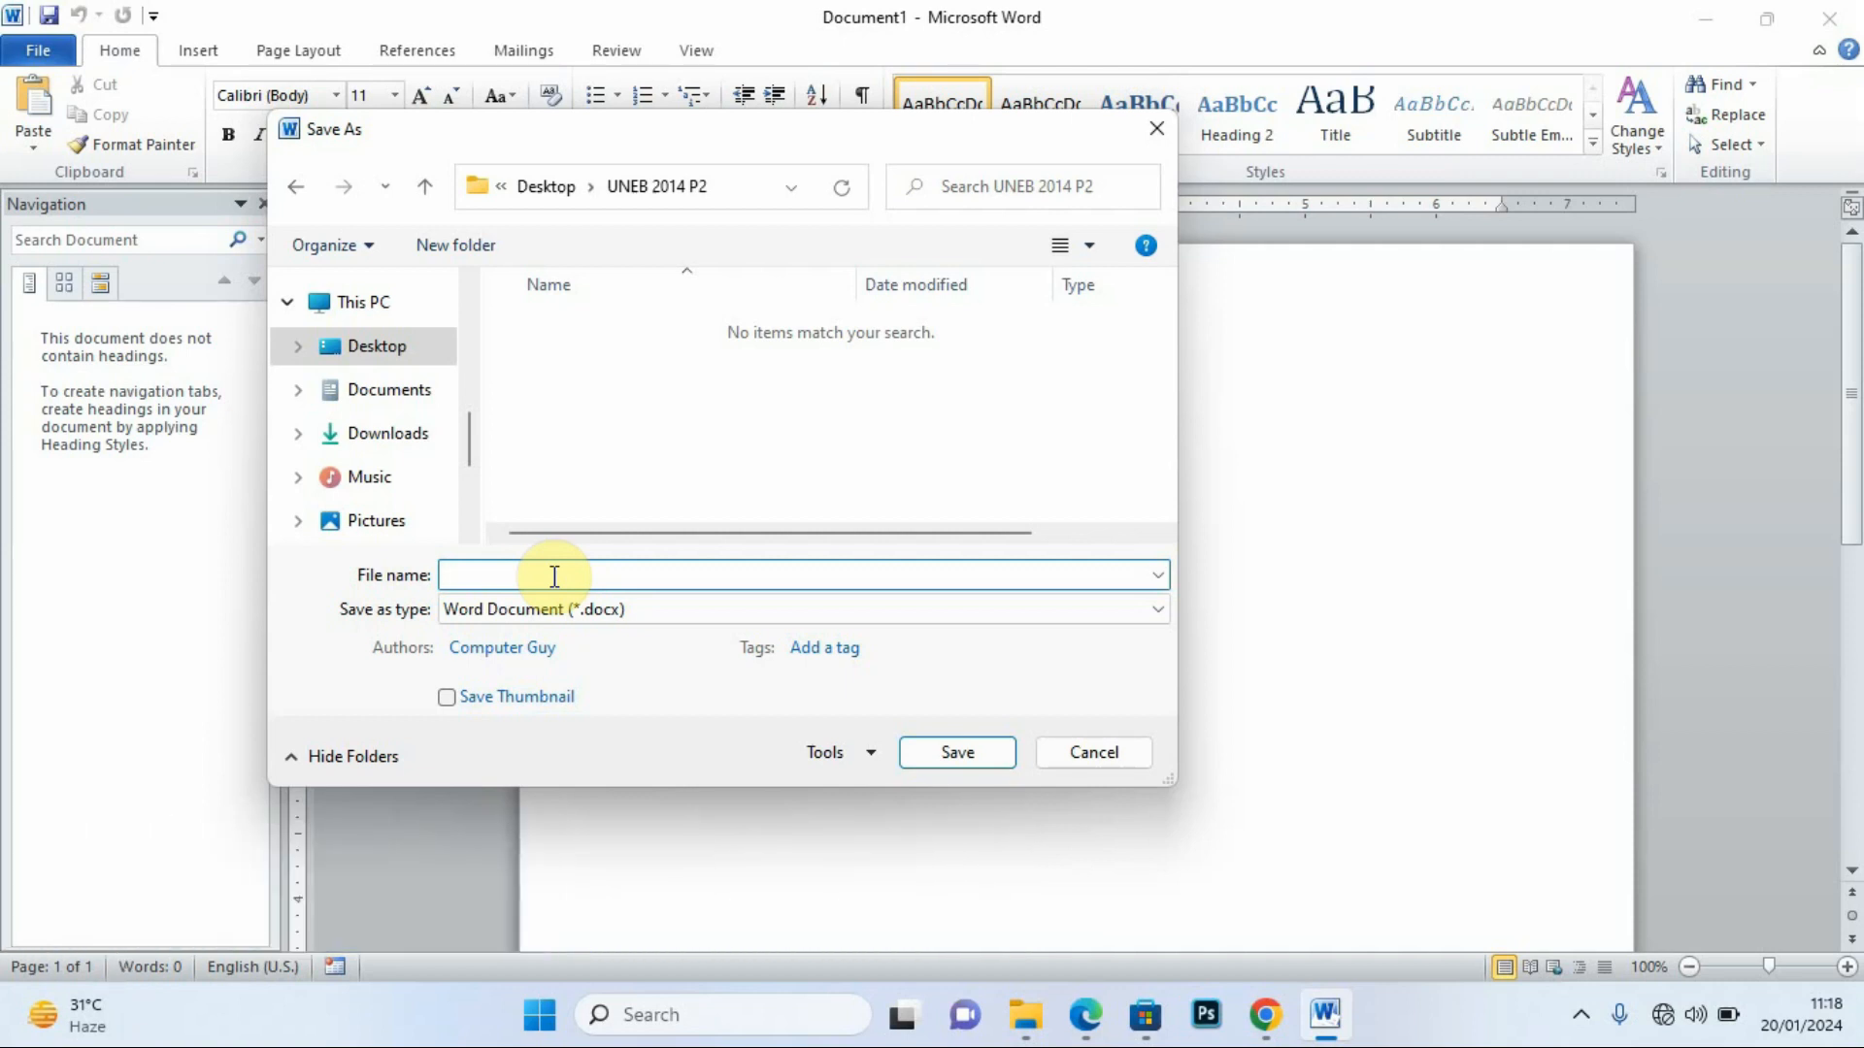
{"action": "type", "text": "Reading Lesson 1"}
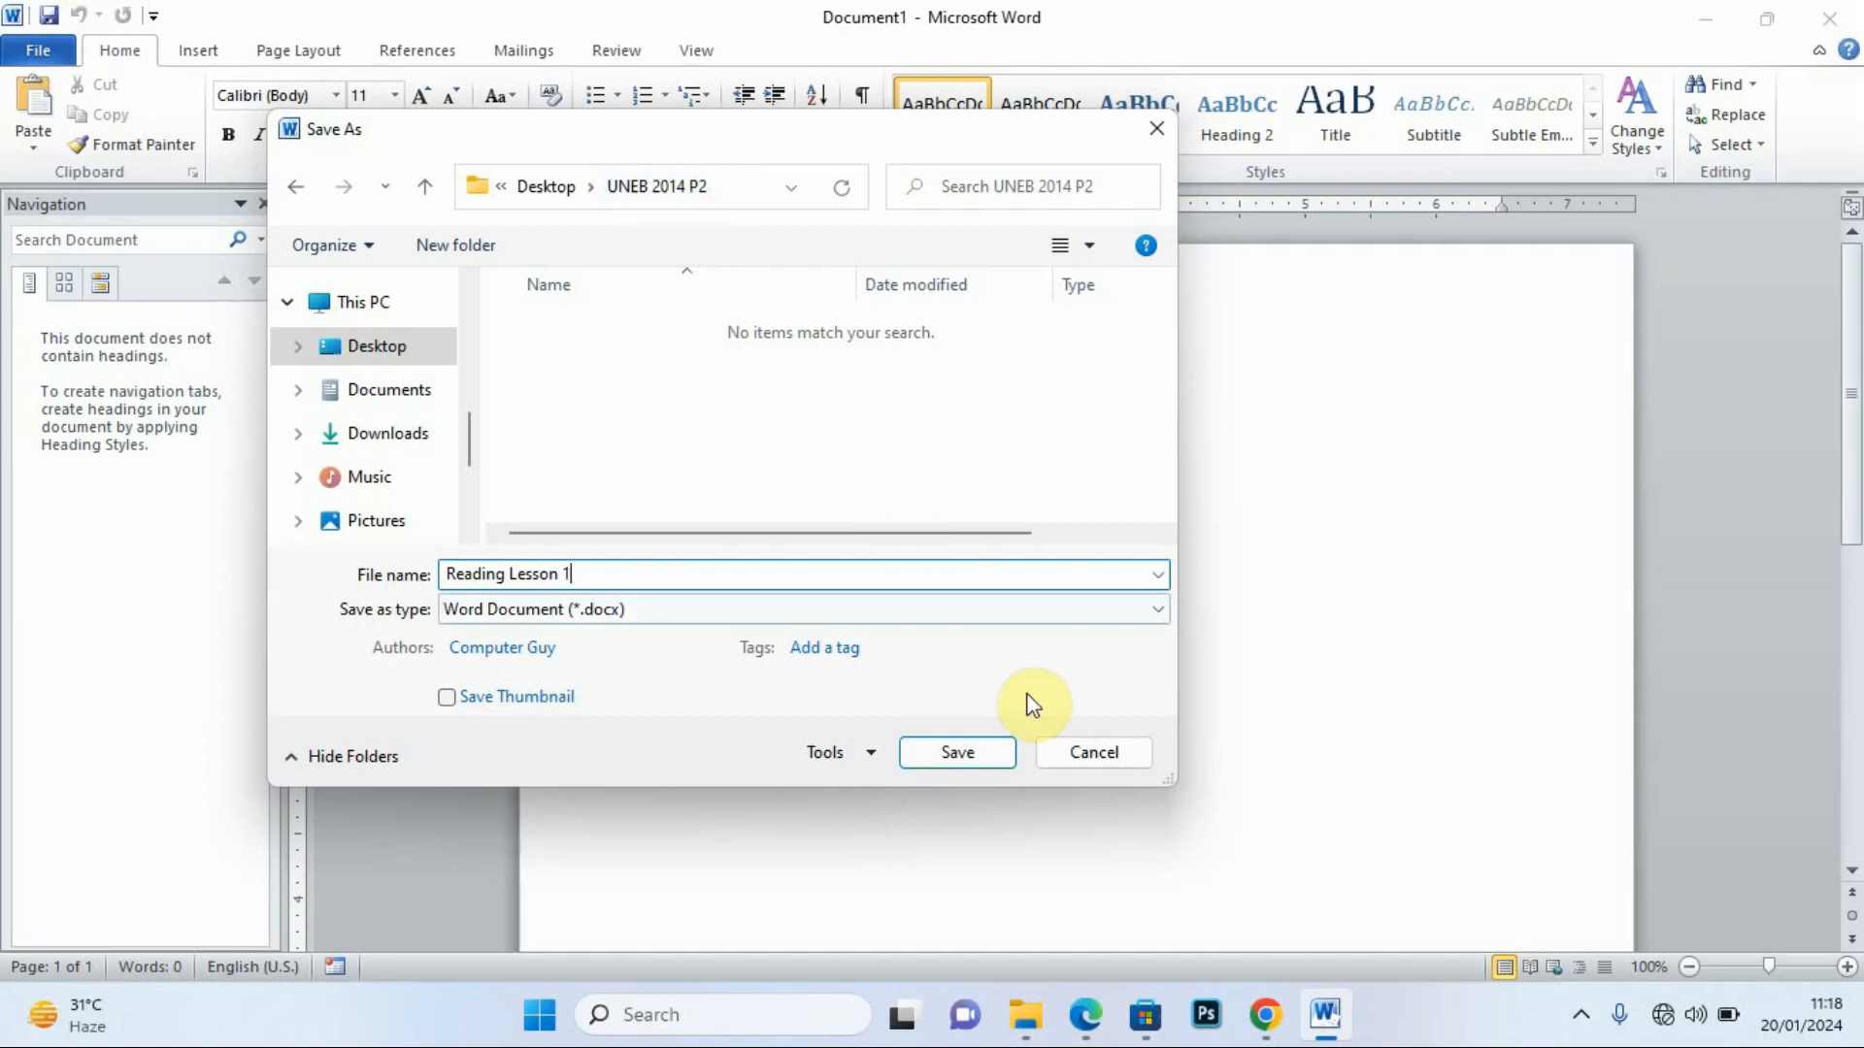
{"action": "left_click", "coordinate": [967, 758]}
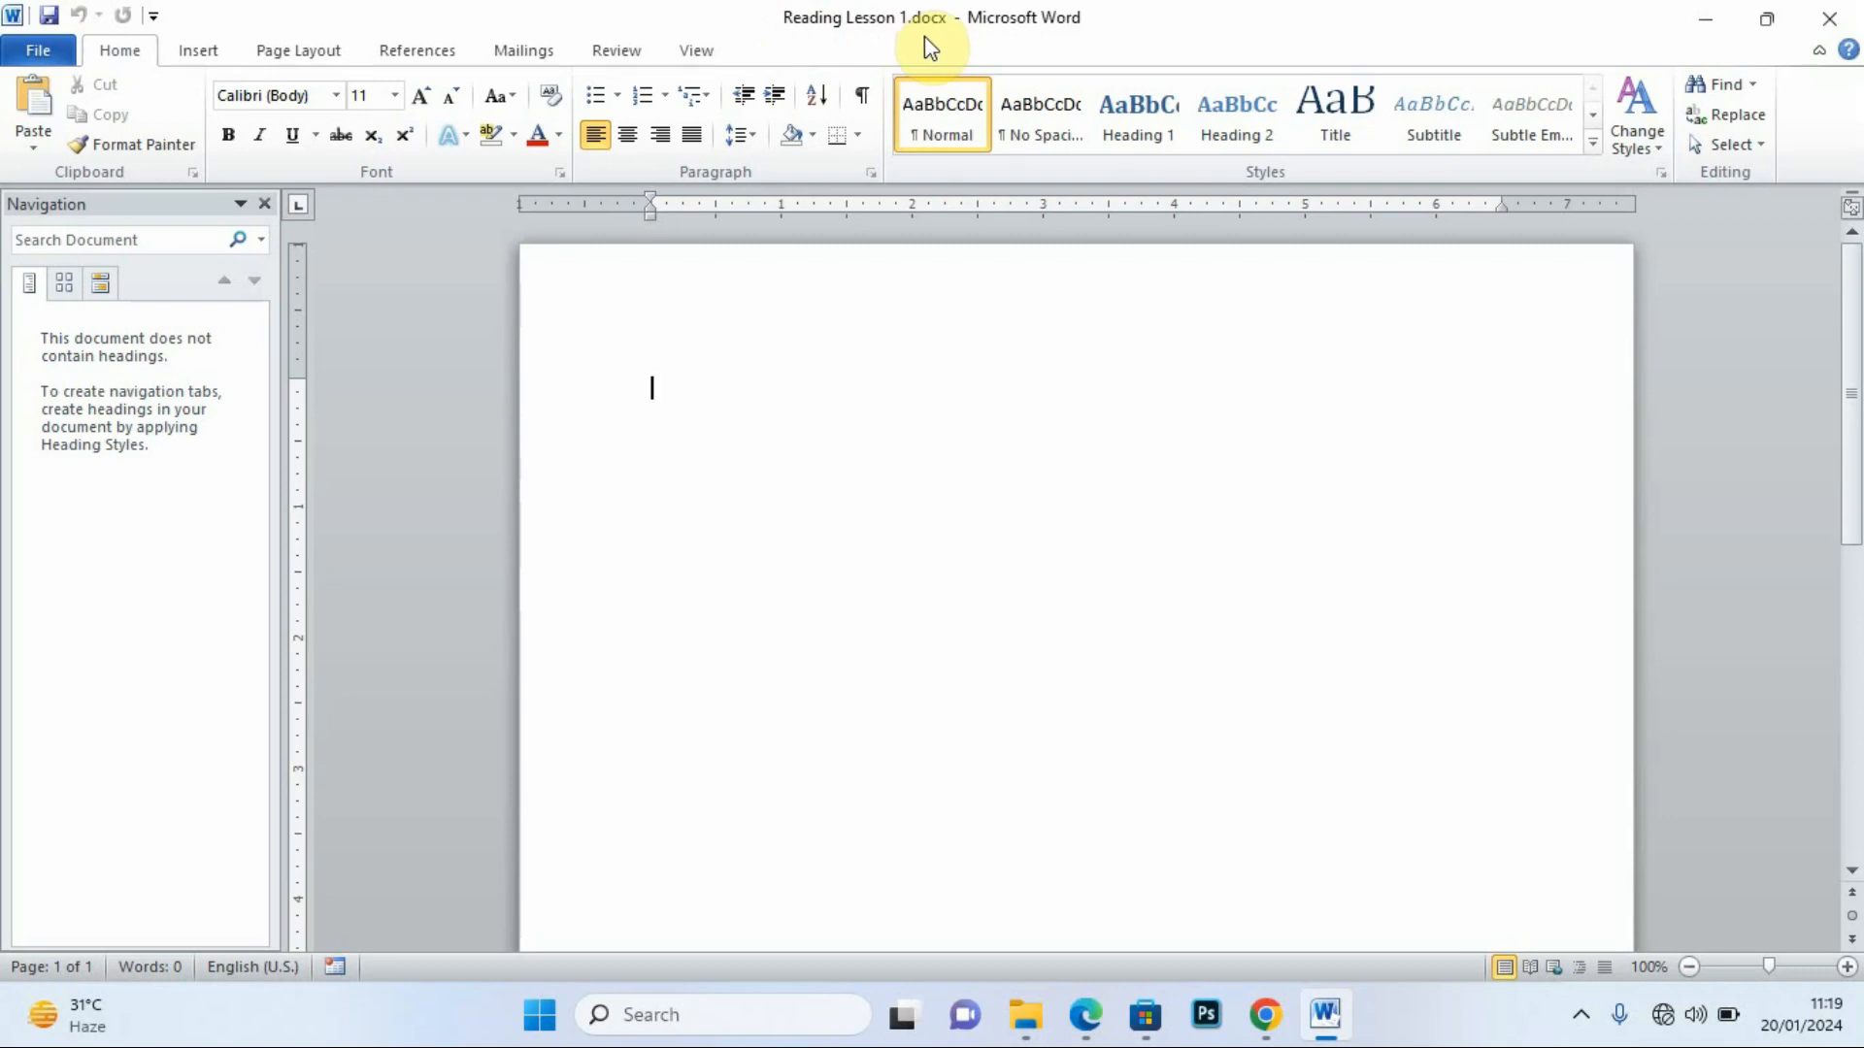
Consult the passage in the exam PDF, return to Word and enter its first word, "Jack".
{"action": "left_click", "coordinate": [1087, 1035]}
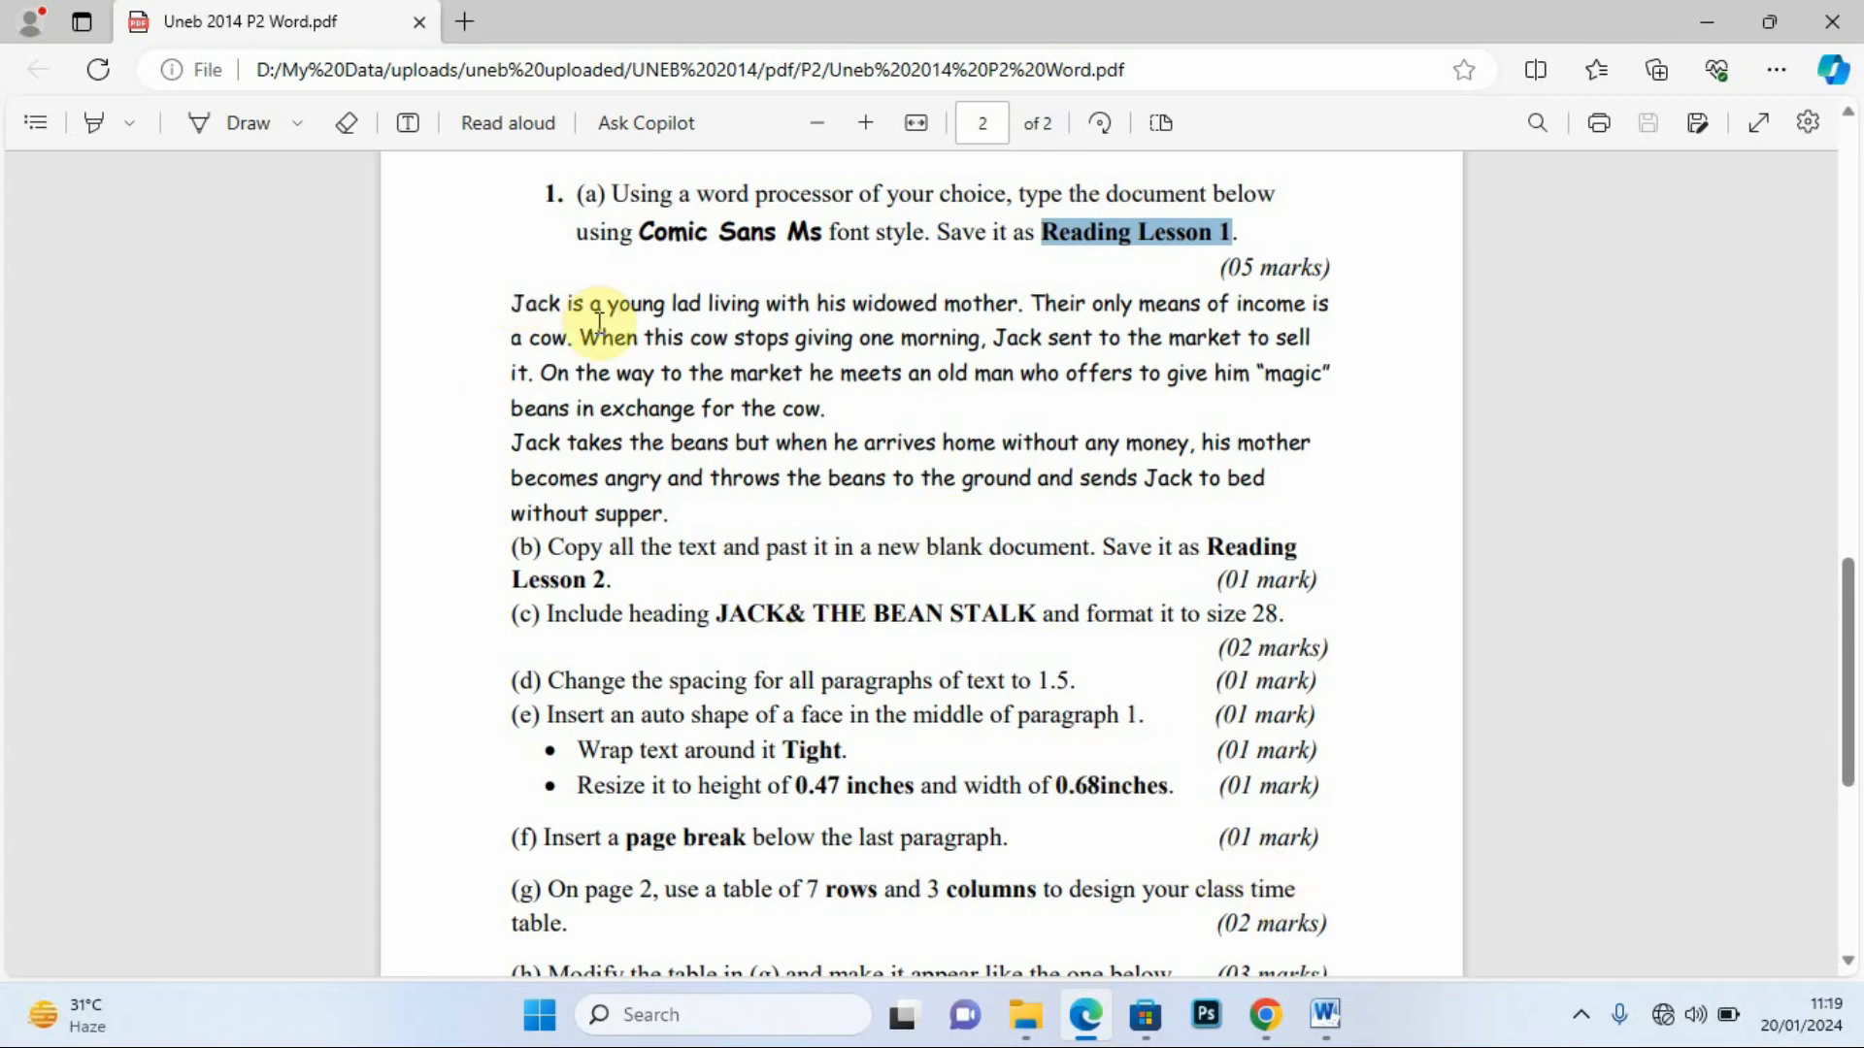
{"action": "left_click", "coordinate": [1322, 1014]}
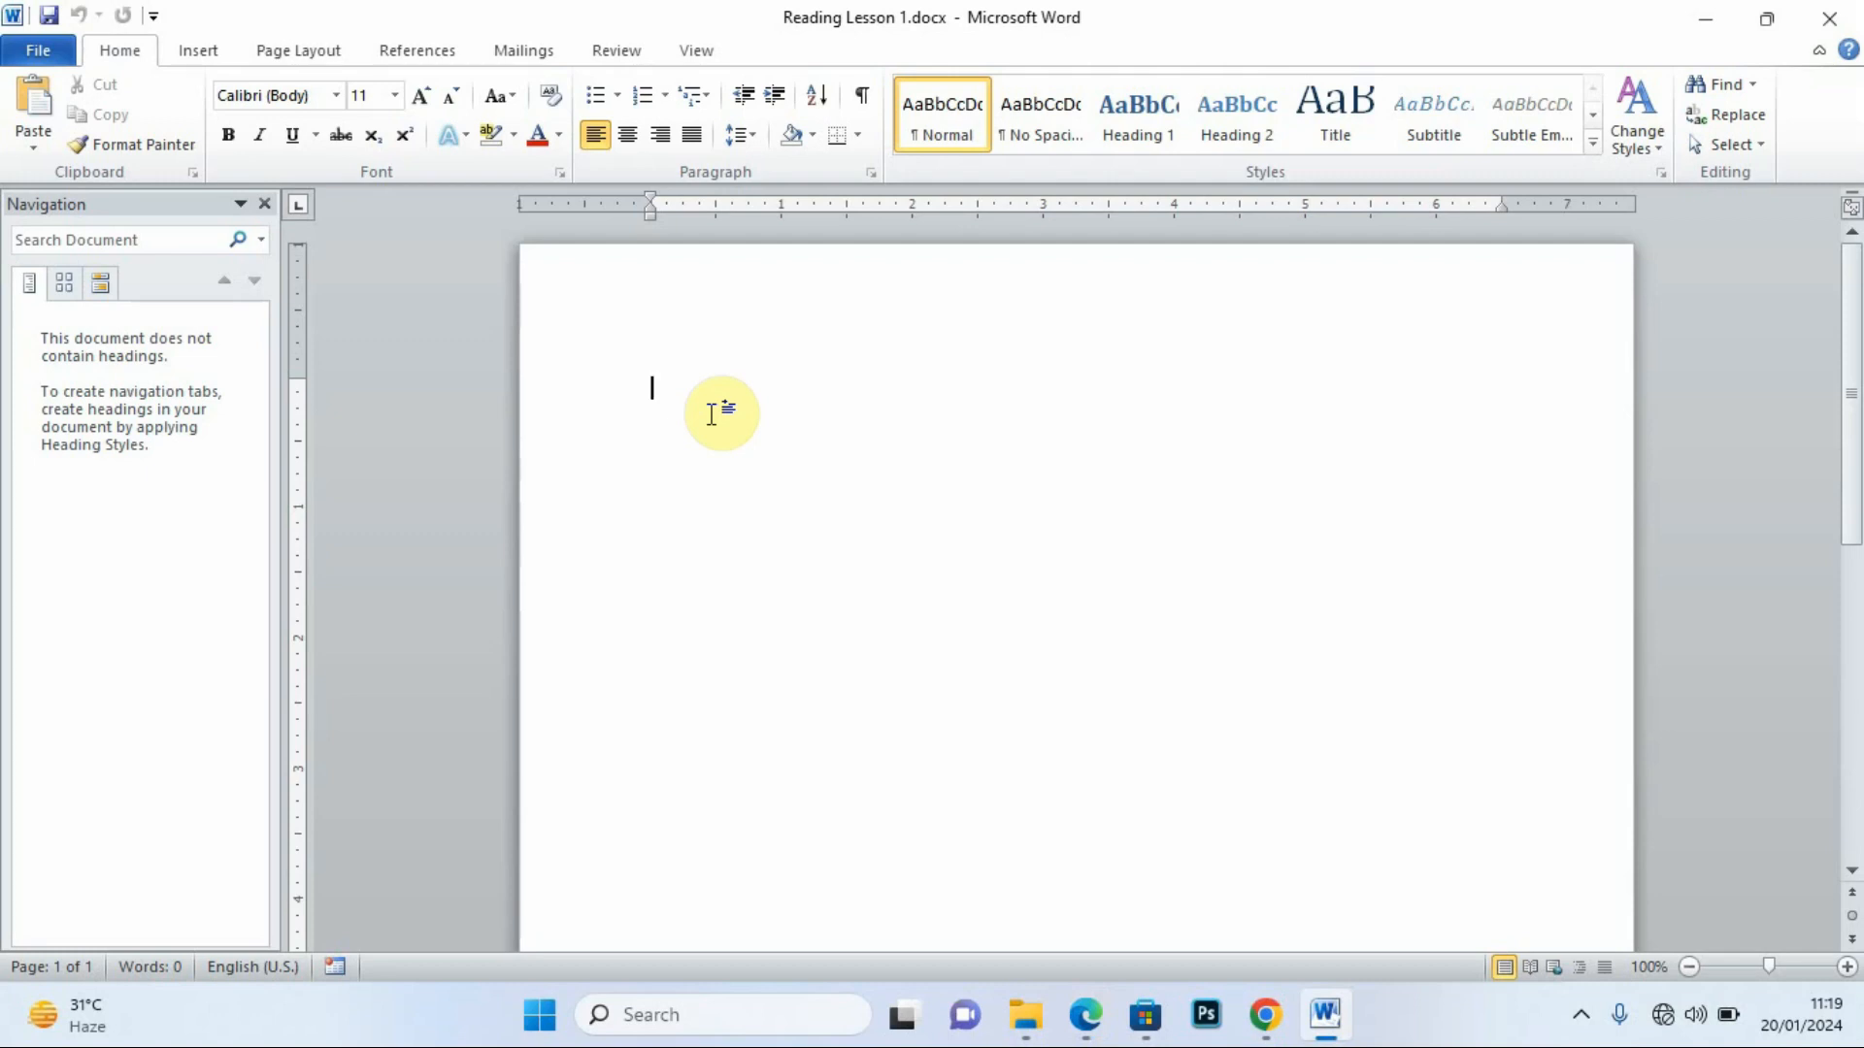
{"action": "type", "text": "Ja"}
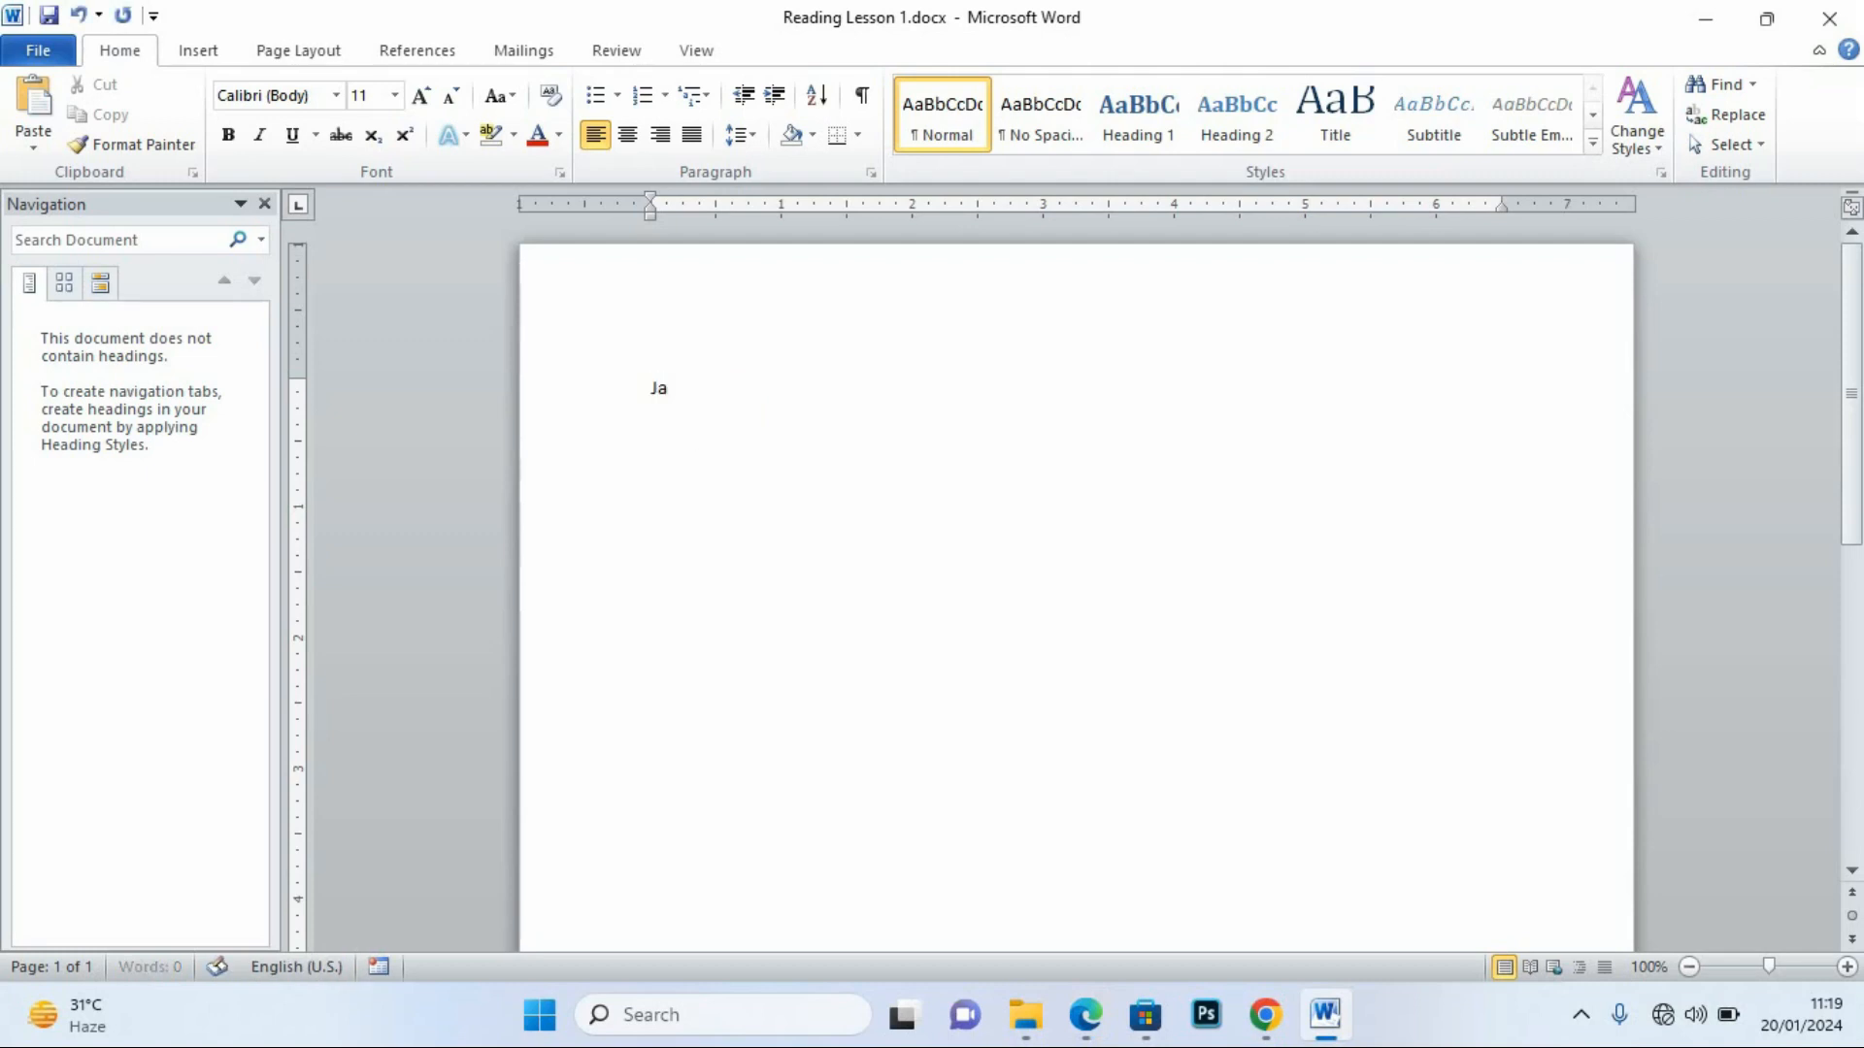
{"action": "type", "text": "ck"}
Set the font of the word "Jack" to Comic Sans MS and place the cursor after it.
{"action": "left_click_drag", "start_coordinate": [695, 386], "coordinate": [644, 389]}
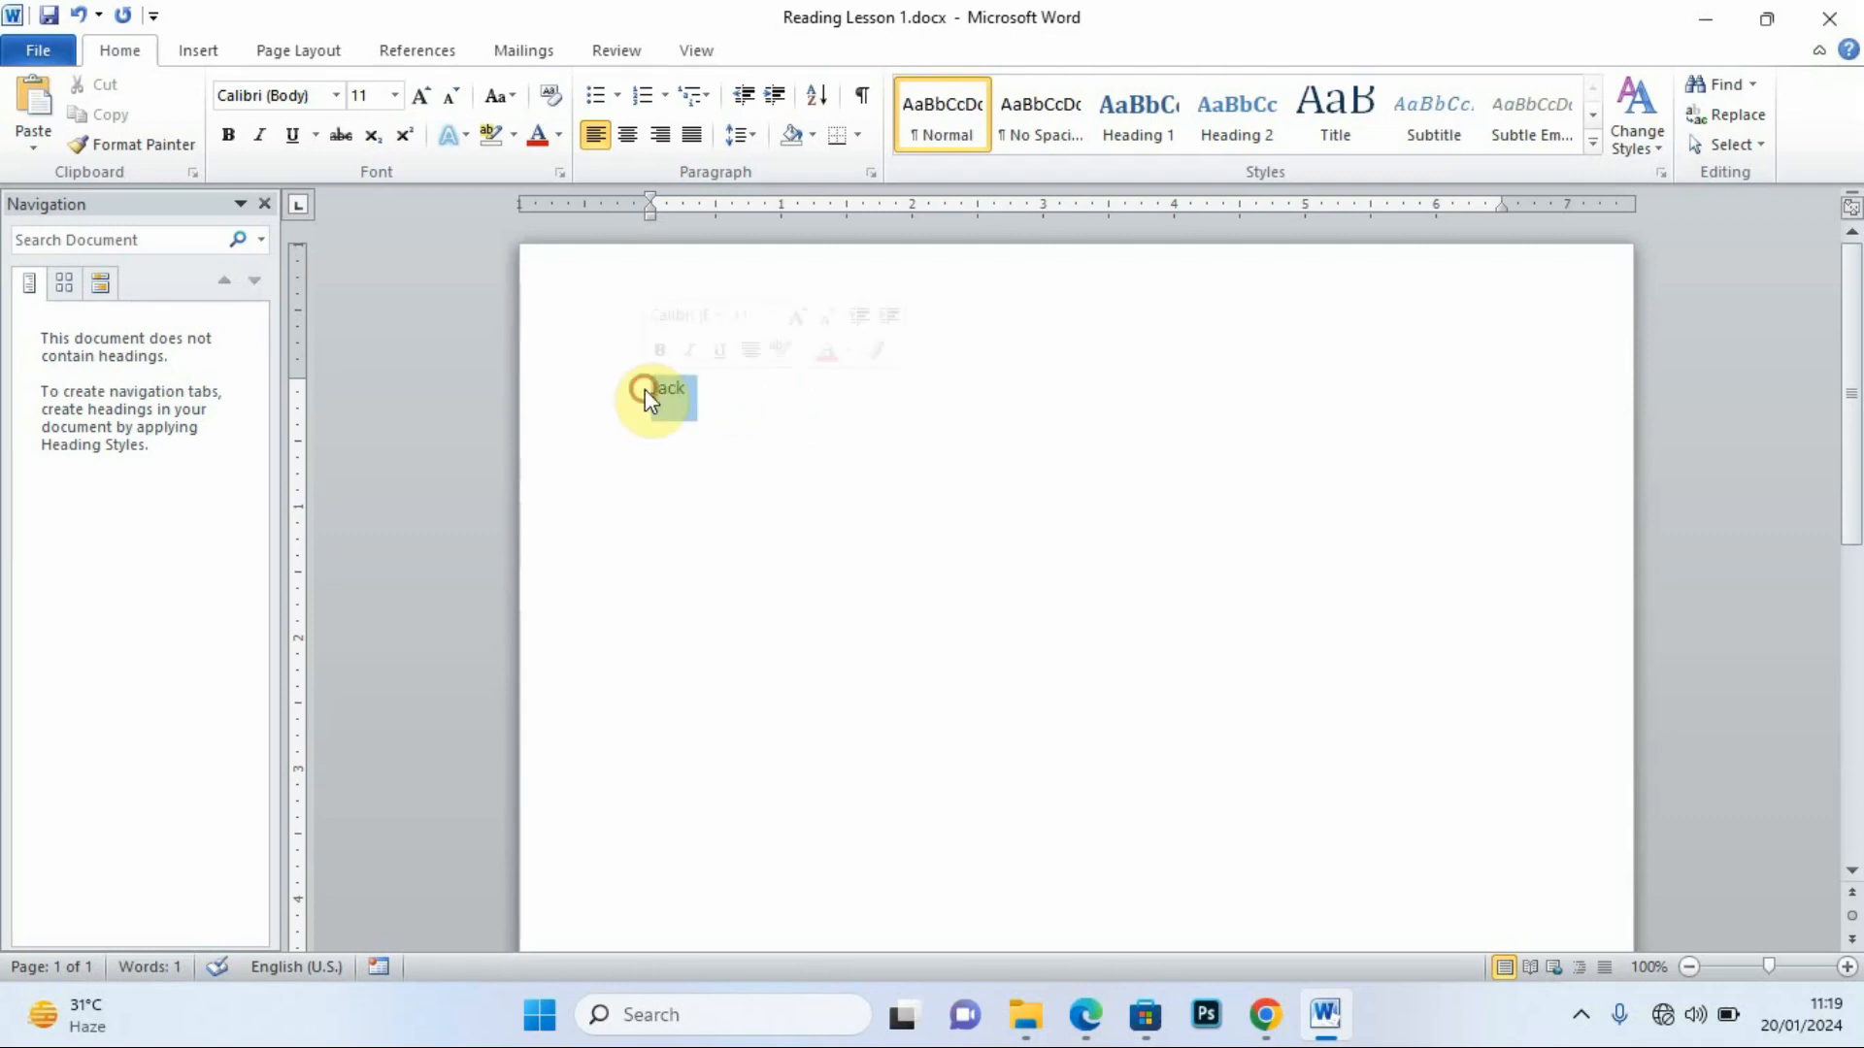
{"action": "left_click", "coordinate": [337, 97]}
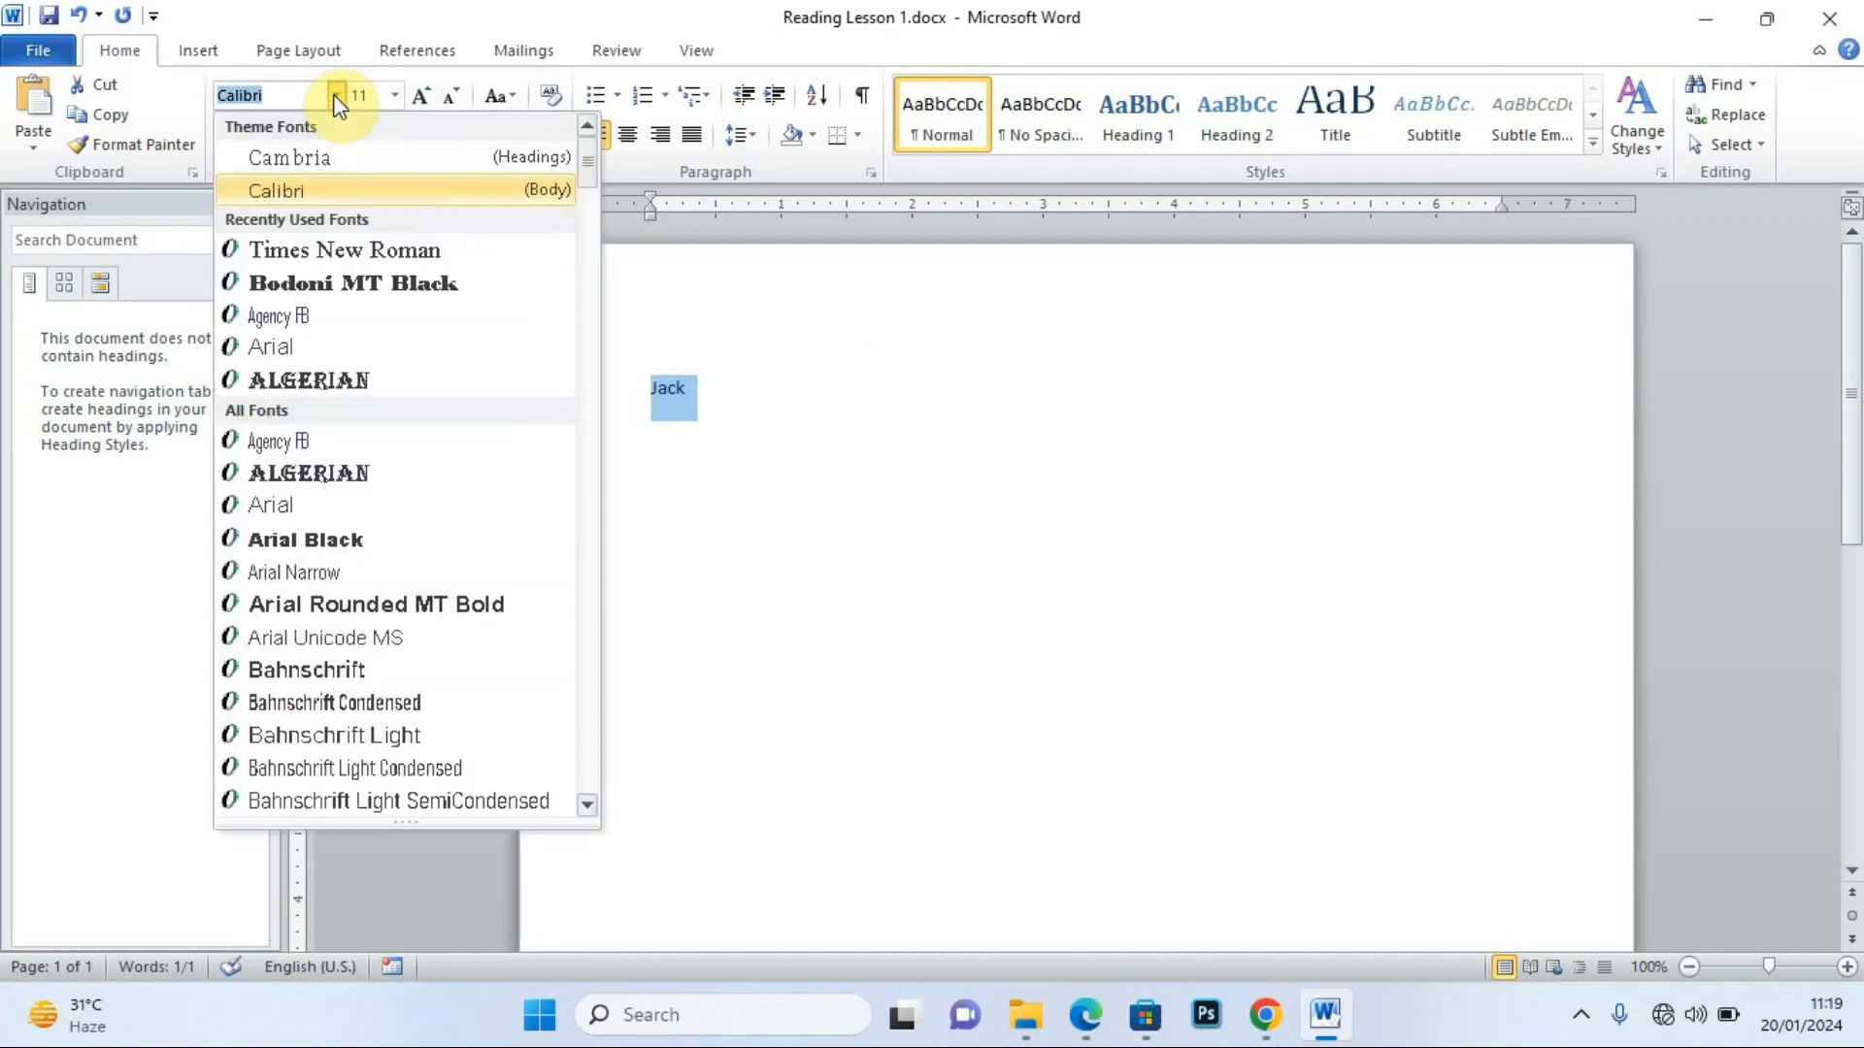
{"action": "type", "text": "Comic Sans MS"}
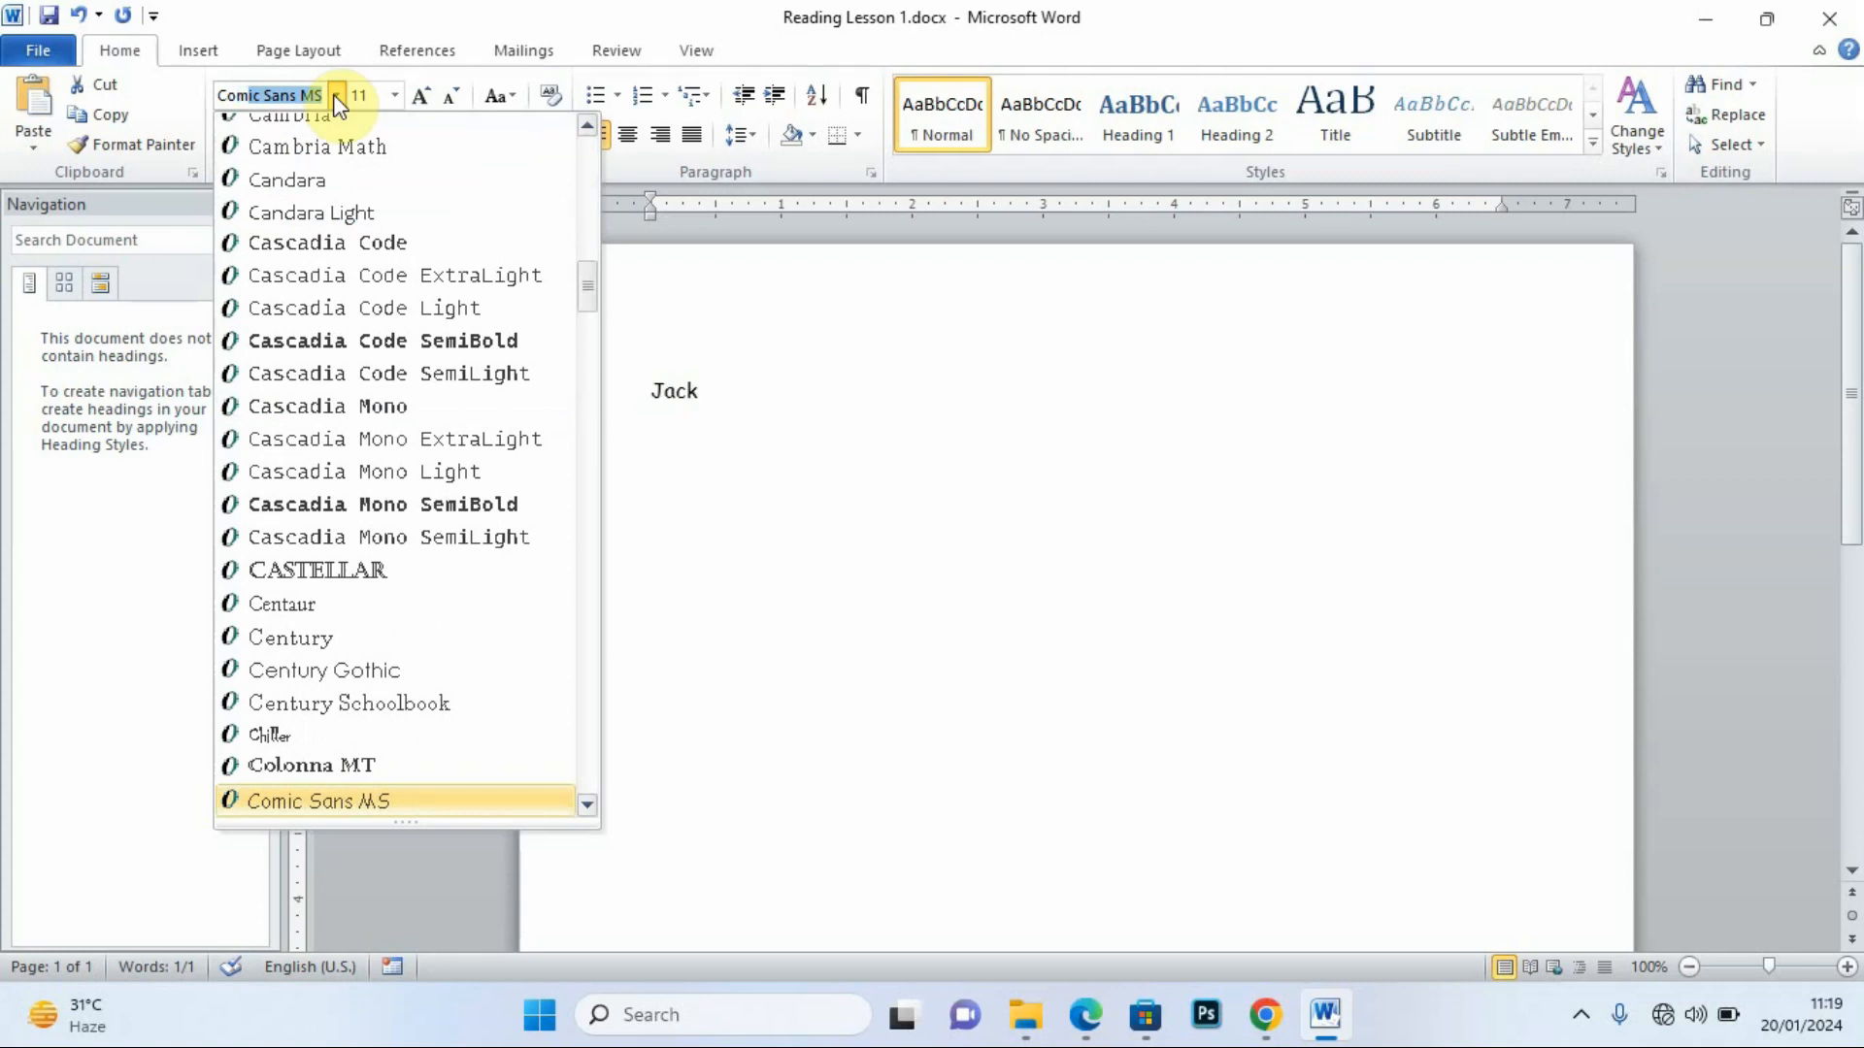
{"action": "key", "text": "Return"}
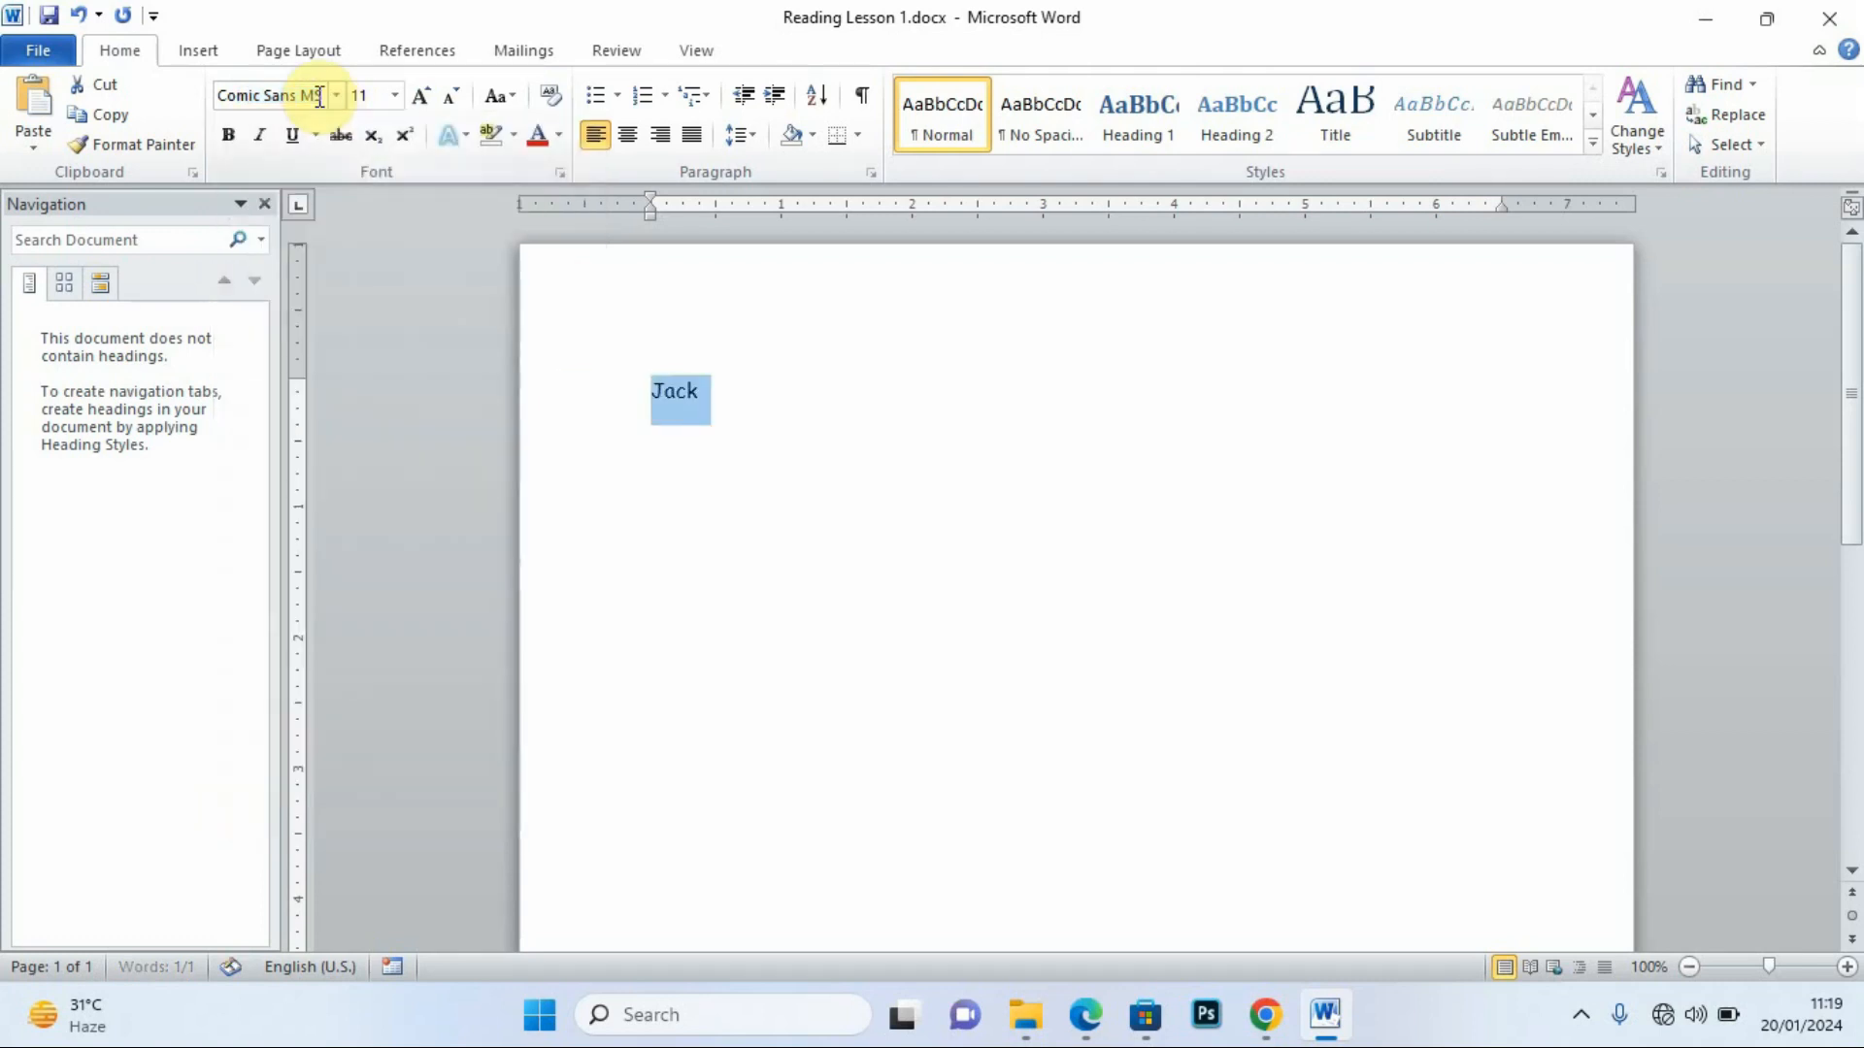
{"action": "left_click", "coordinate": [723, 393]}
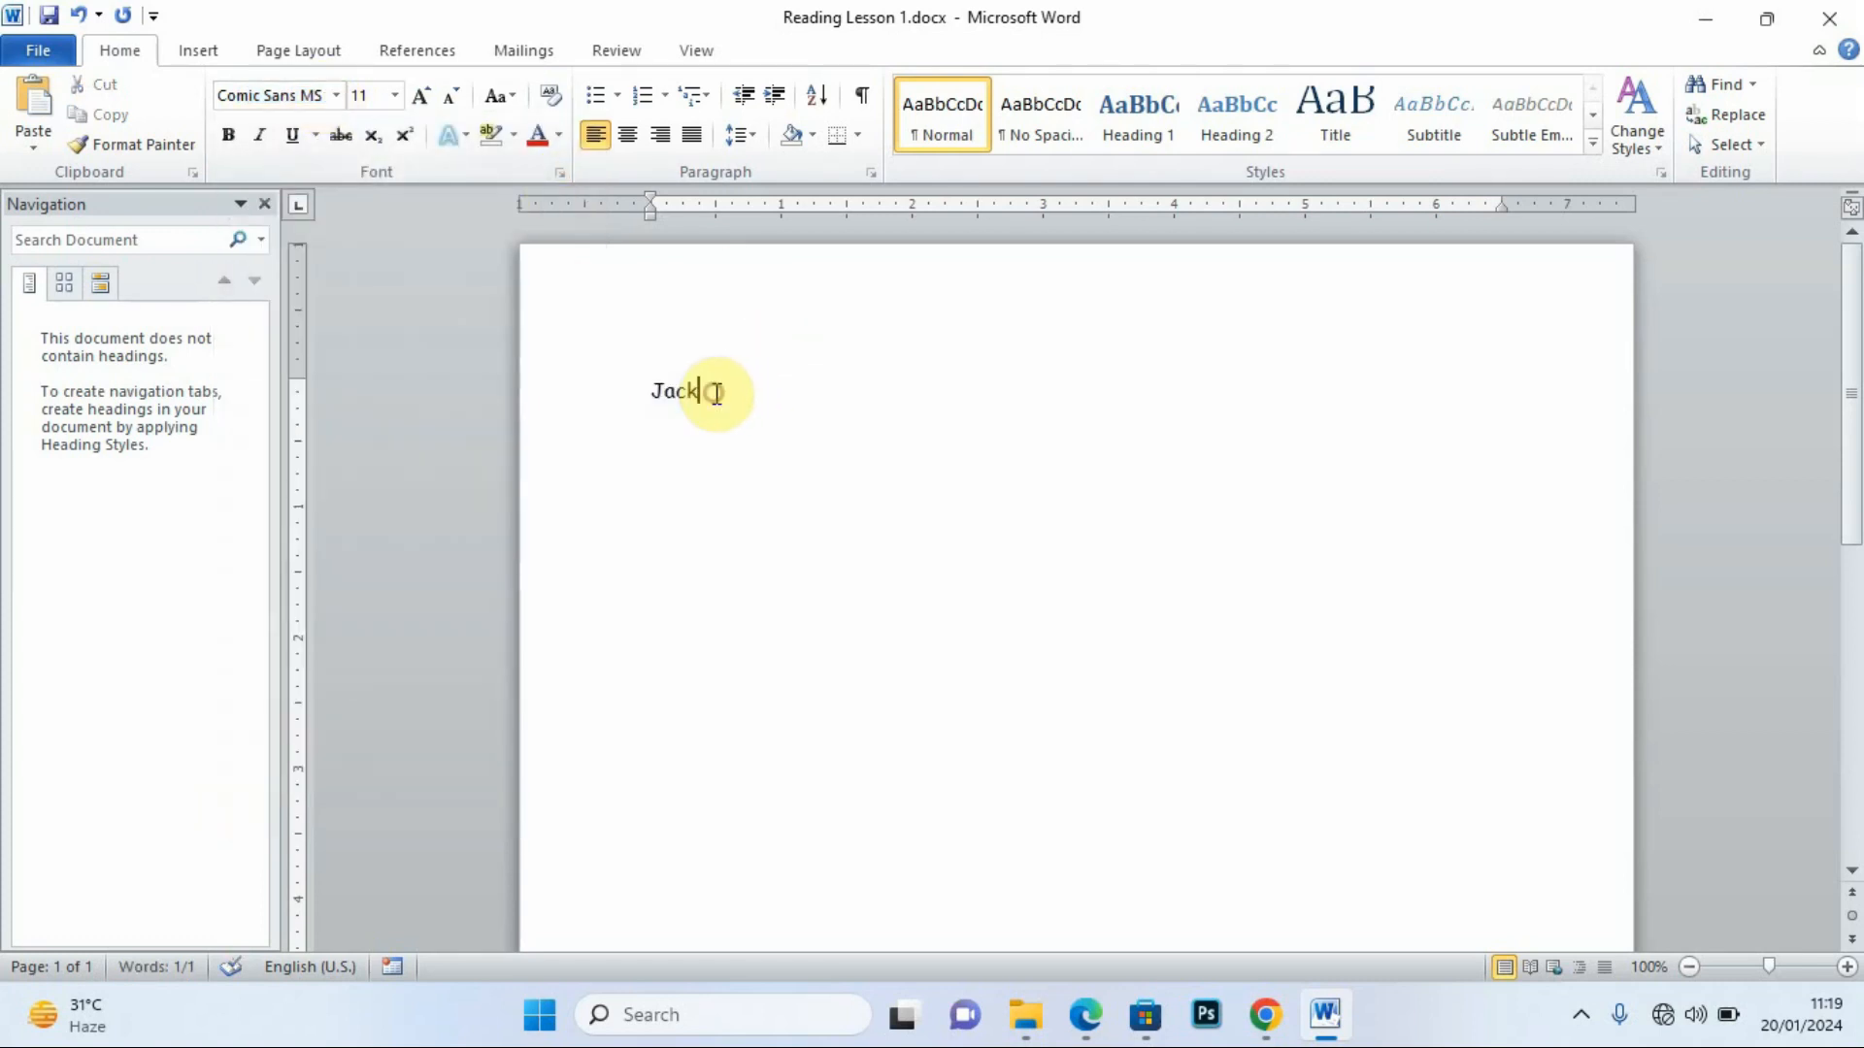
Continue the passage from the exam PDF after "Jack" so the first sentence reads "Jack is a young lad living with his widowed mother.".
{"action": "type", "text": "i"}
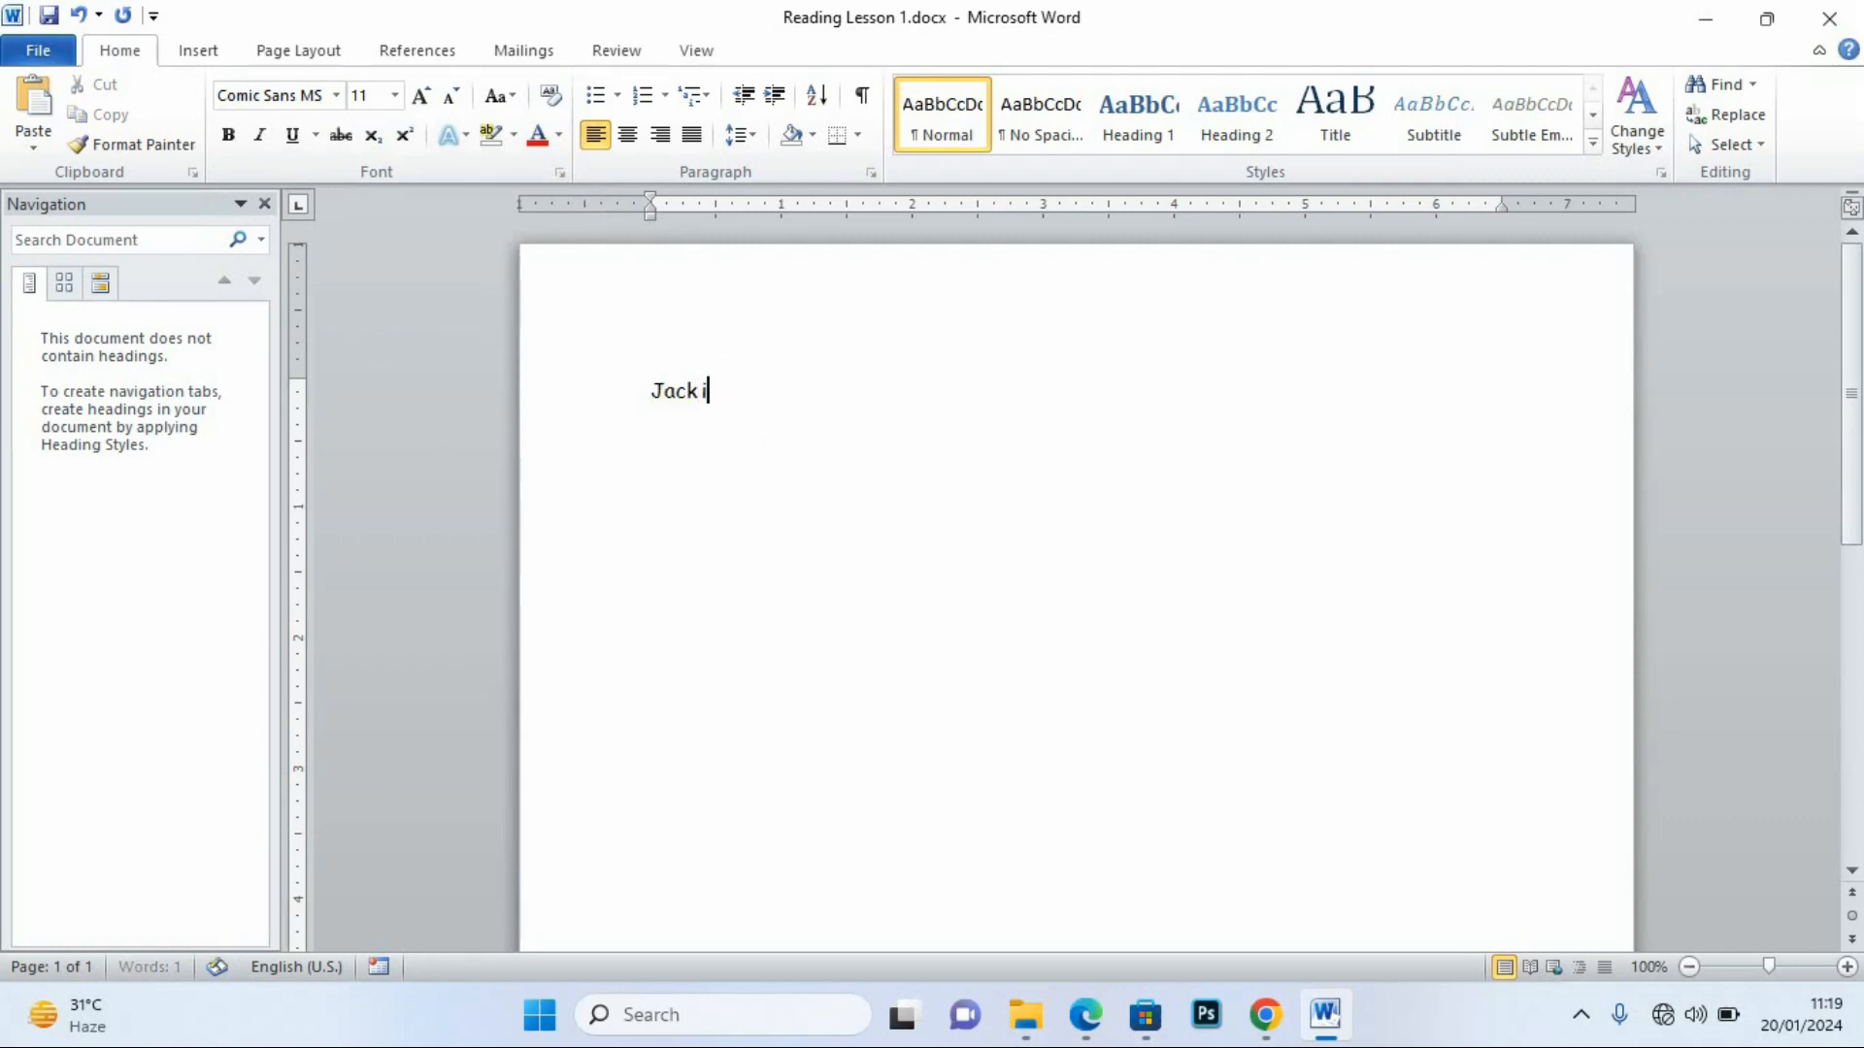
{"action": "type", "text": "s a young lad"}
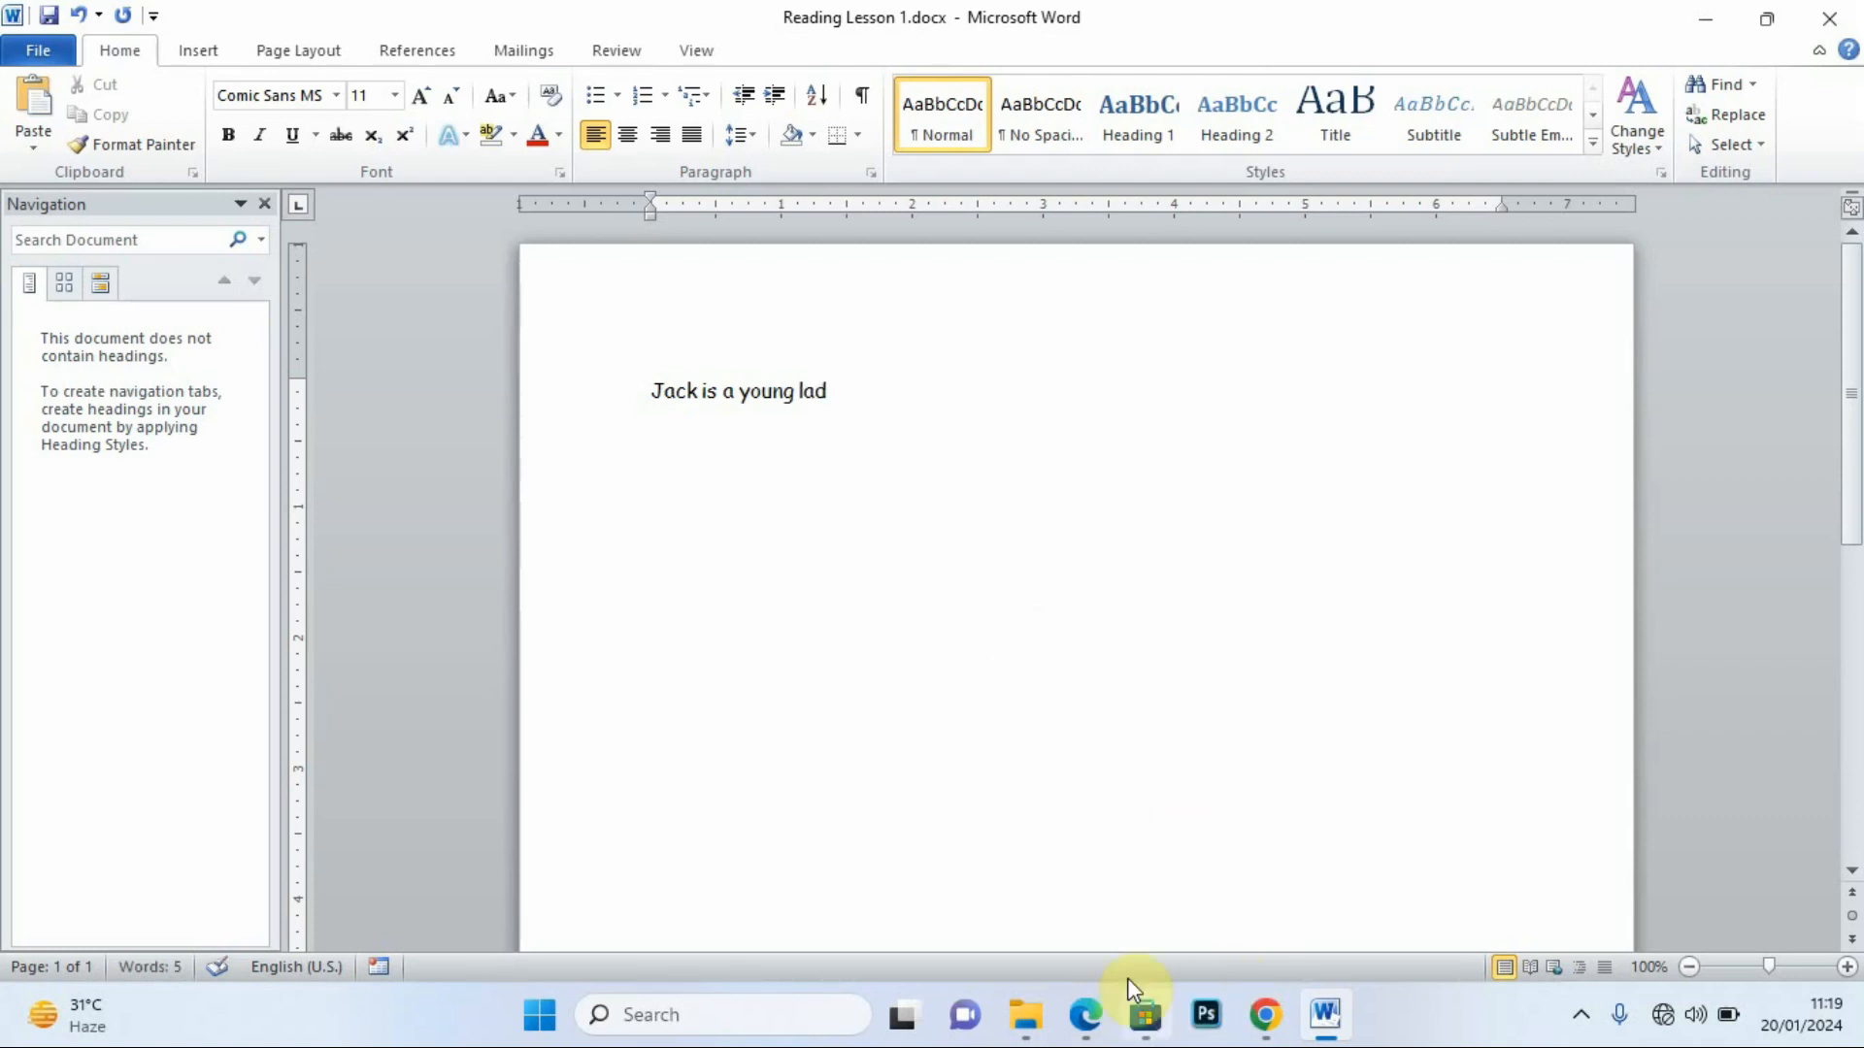
{"action": "left_click", "coordinate": [1080, 1014]}
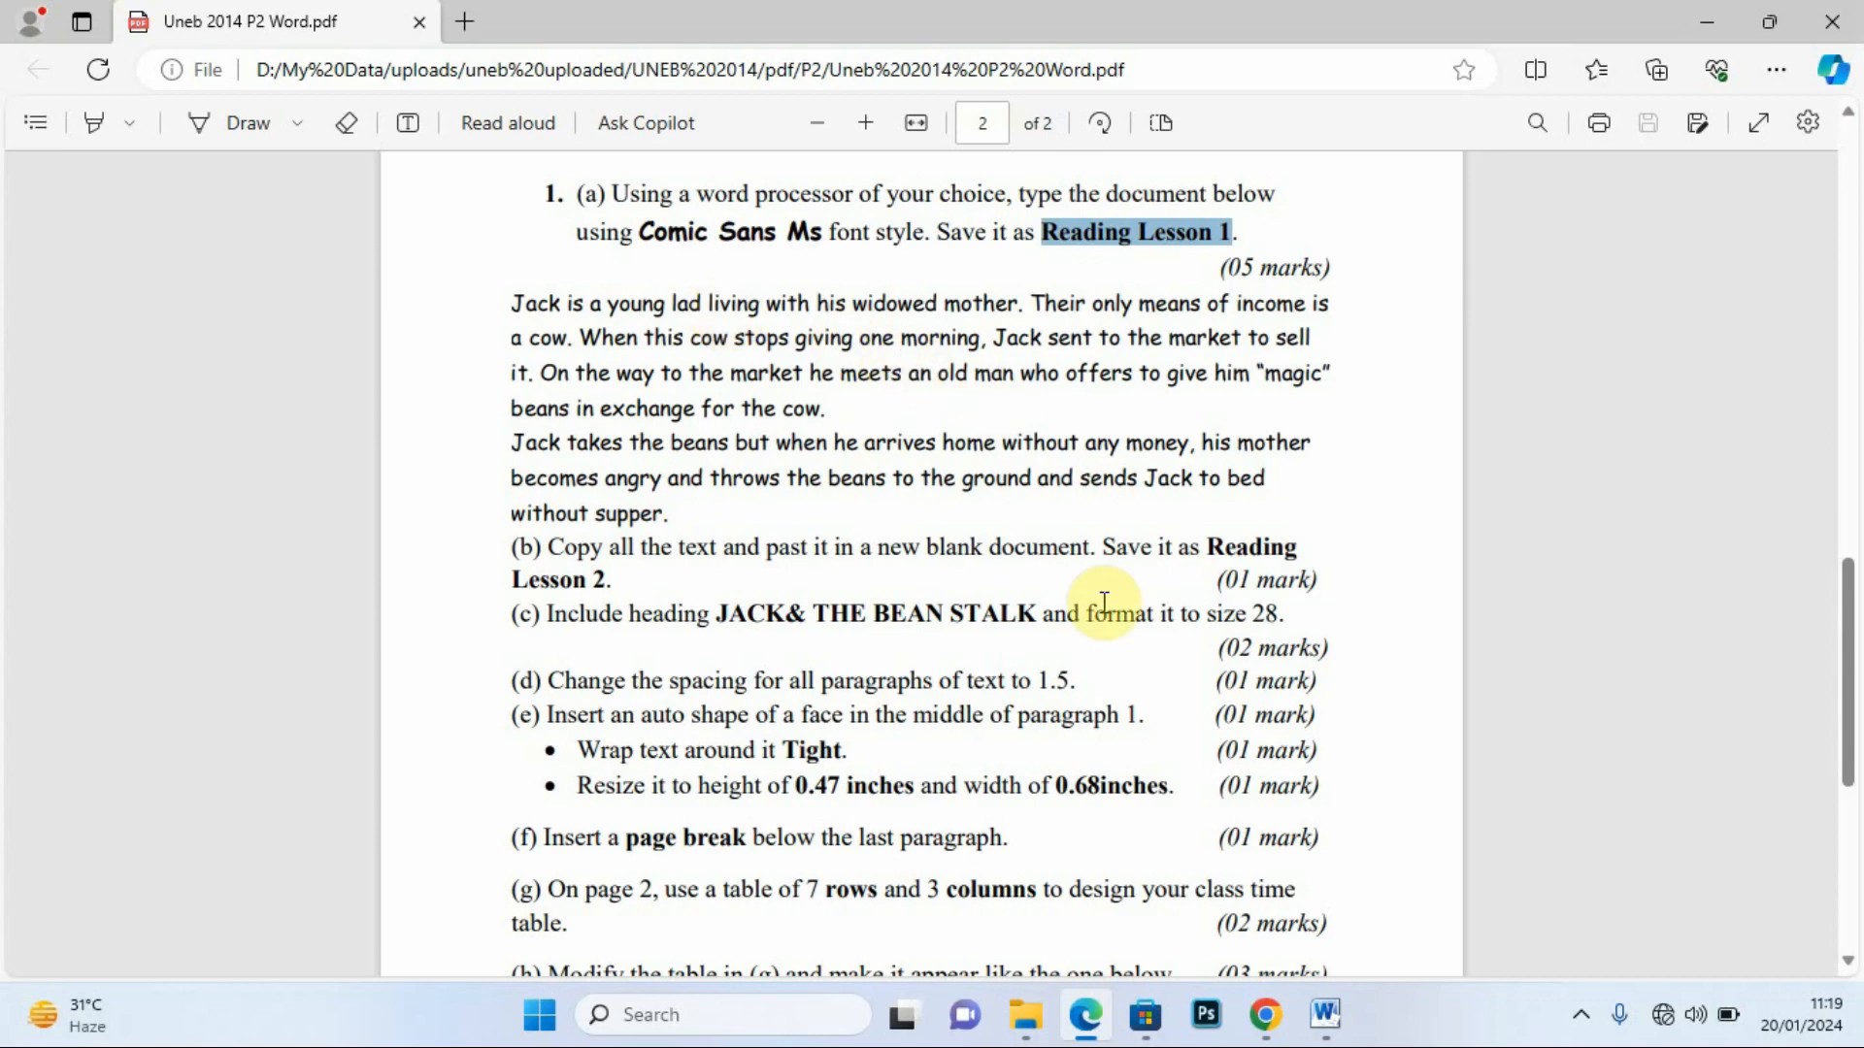
{"action": "left_click", "coordinate": [1323, 1008]}
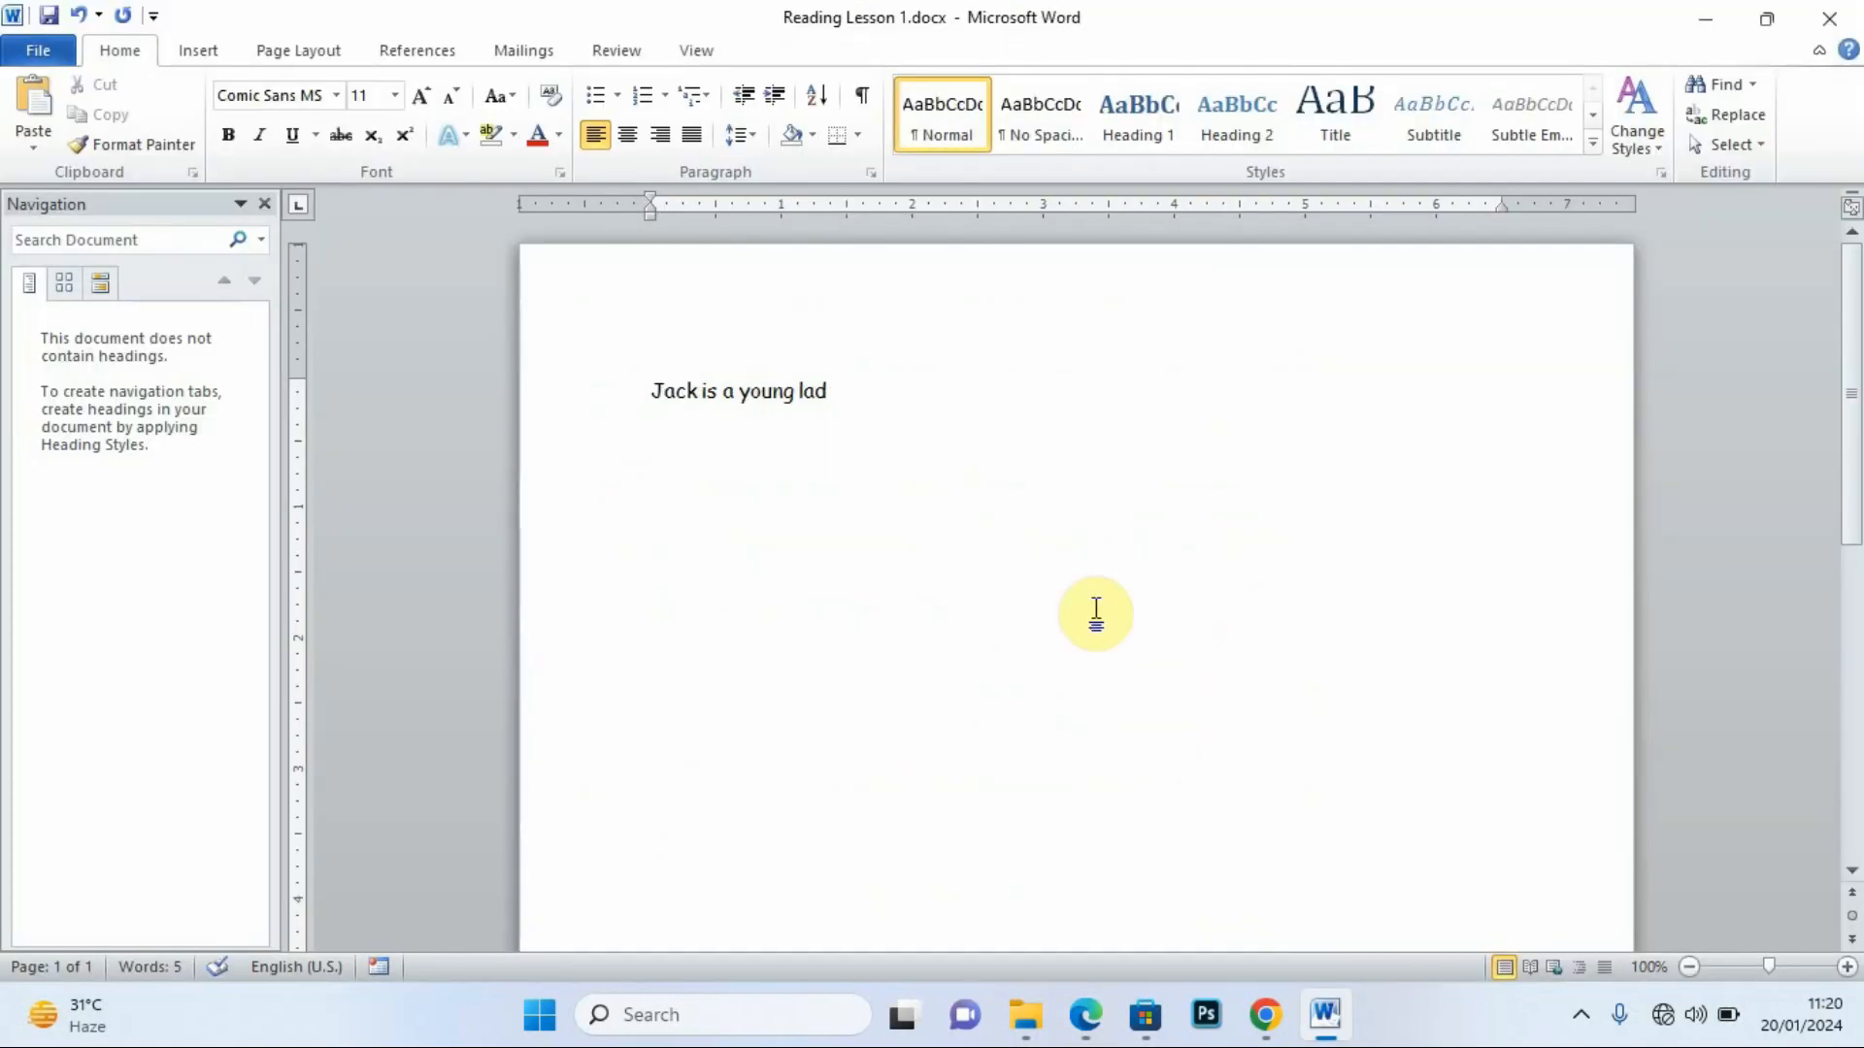
{"action": "type", "text": "li"}
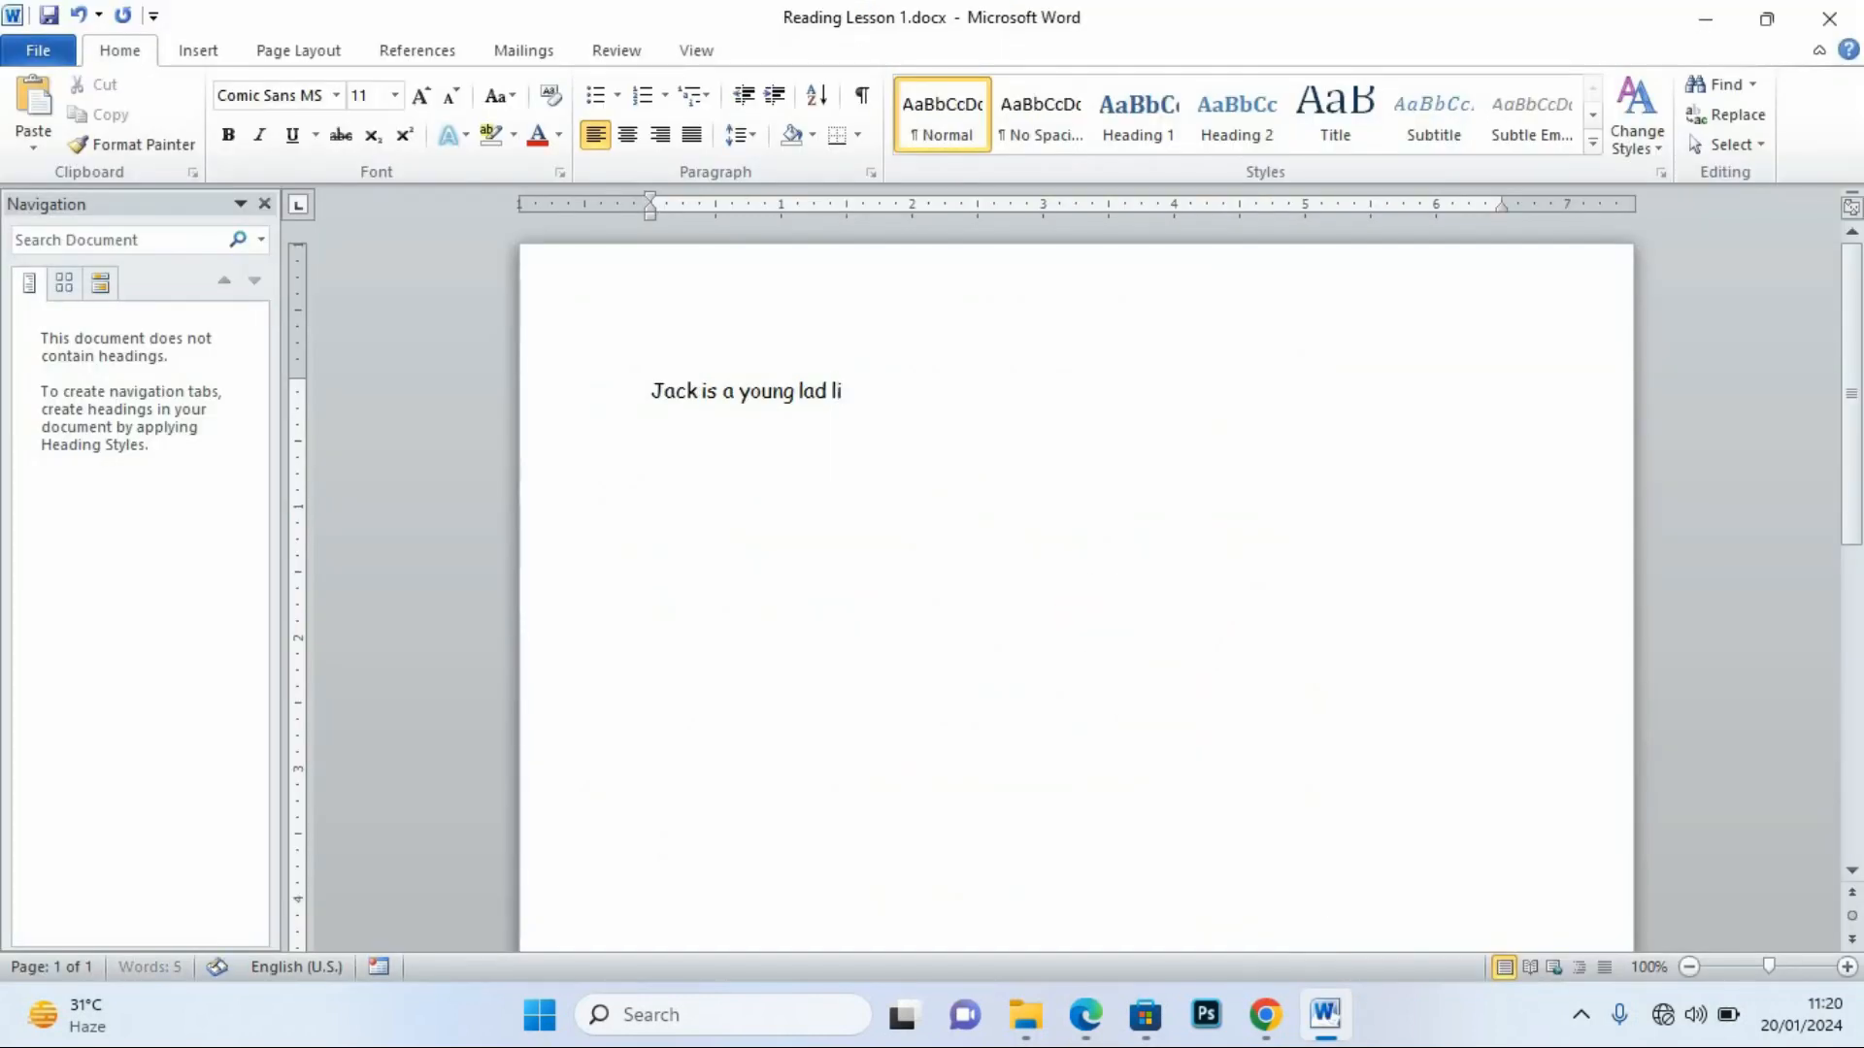
{"action": "type", "text": "ving with his wid"}
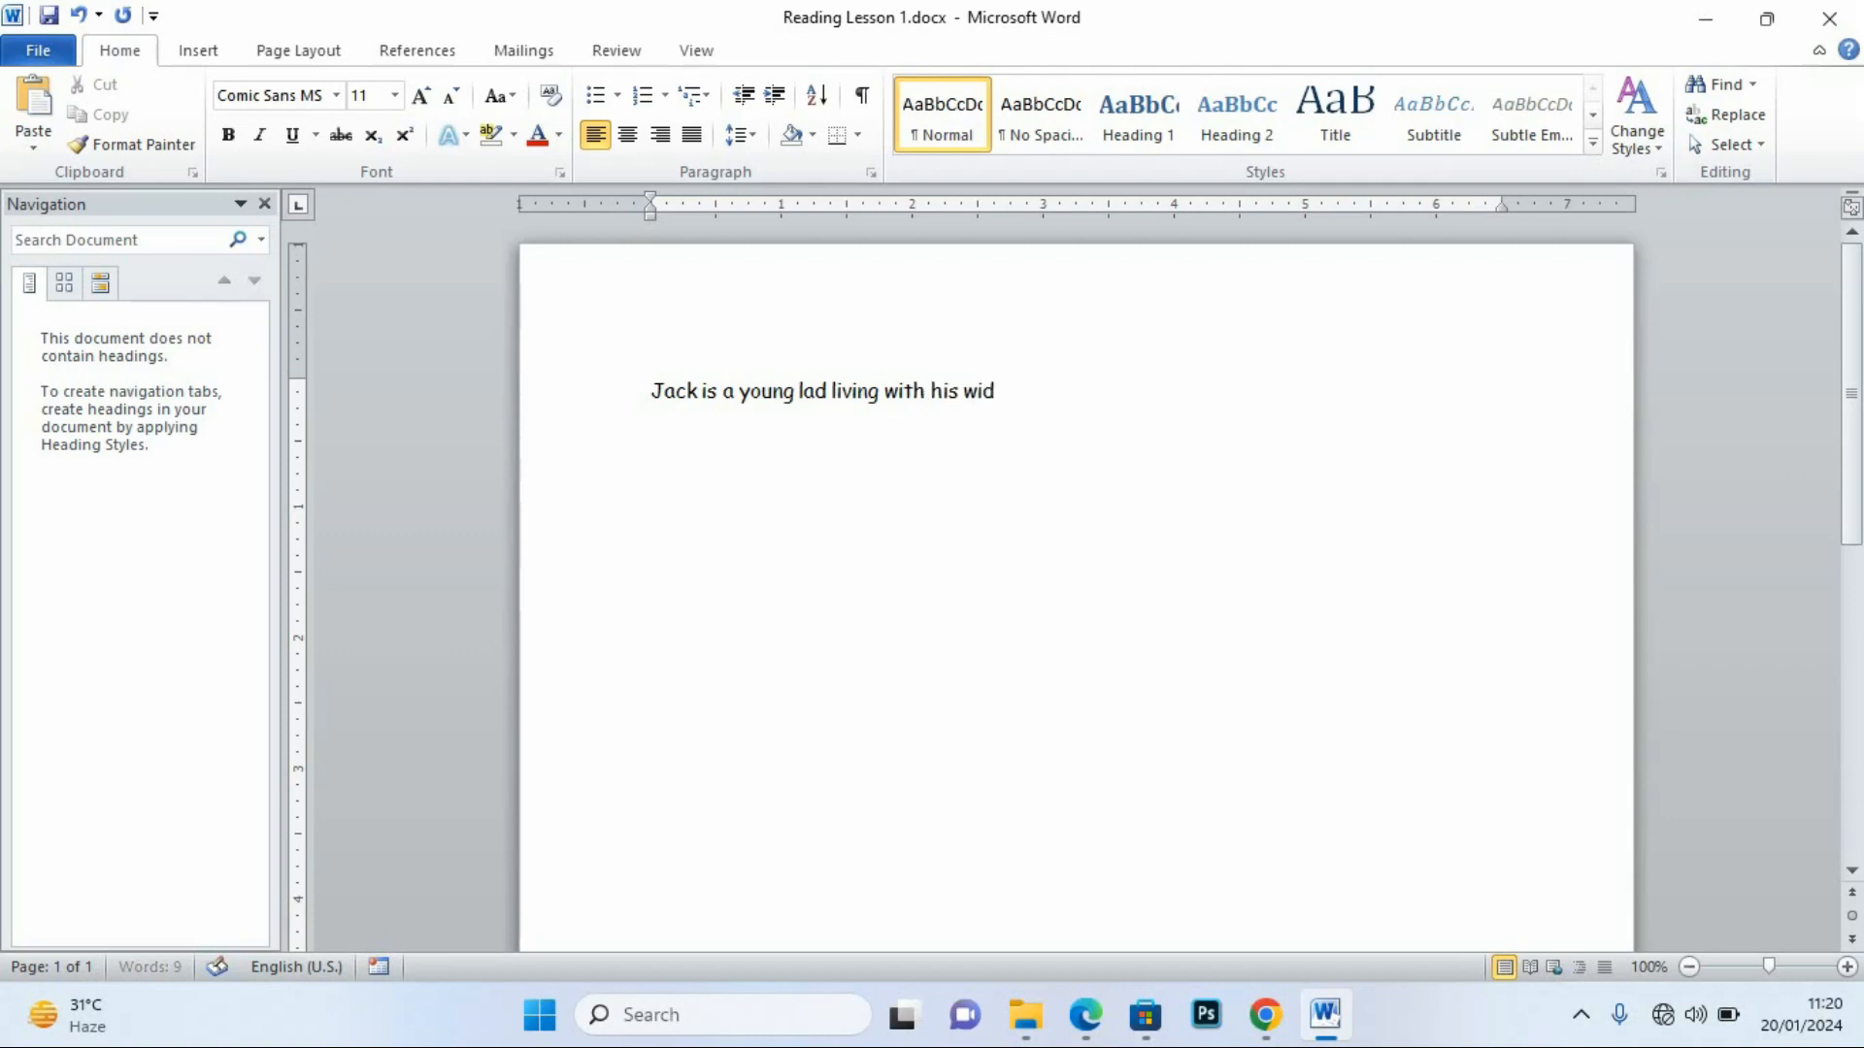
{"action": "type", "text": "owed ."}
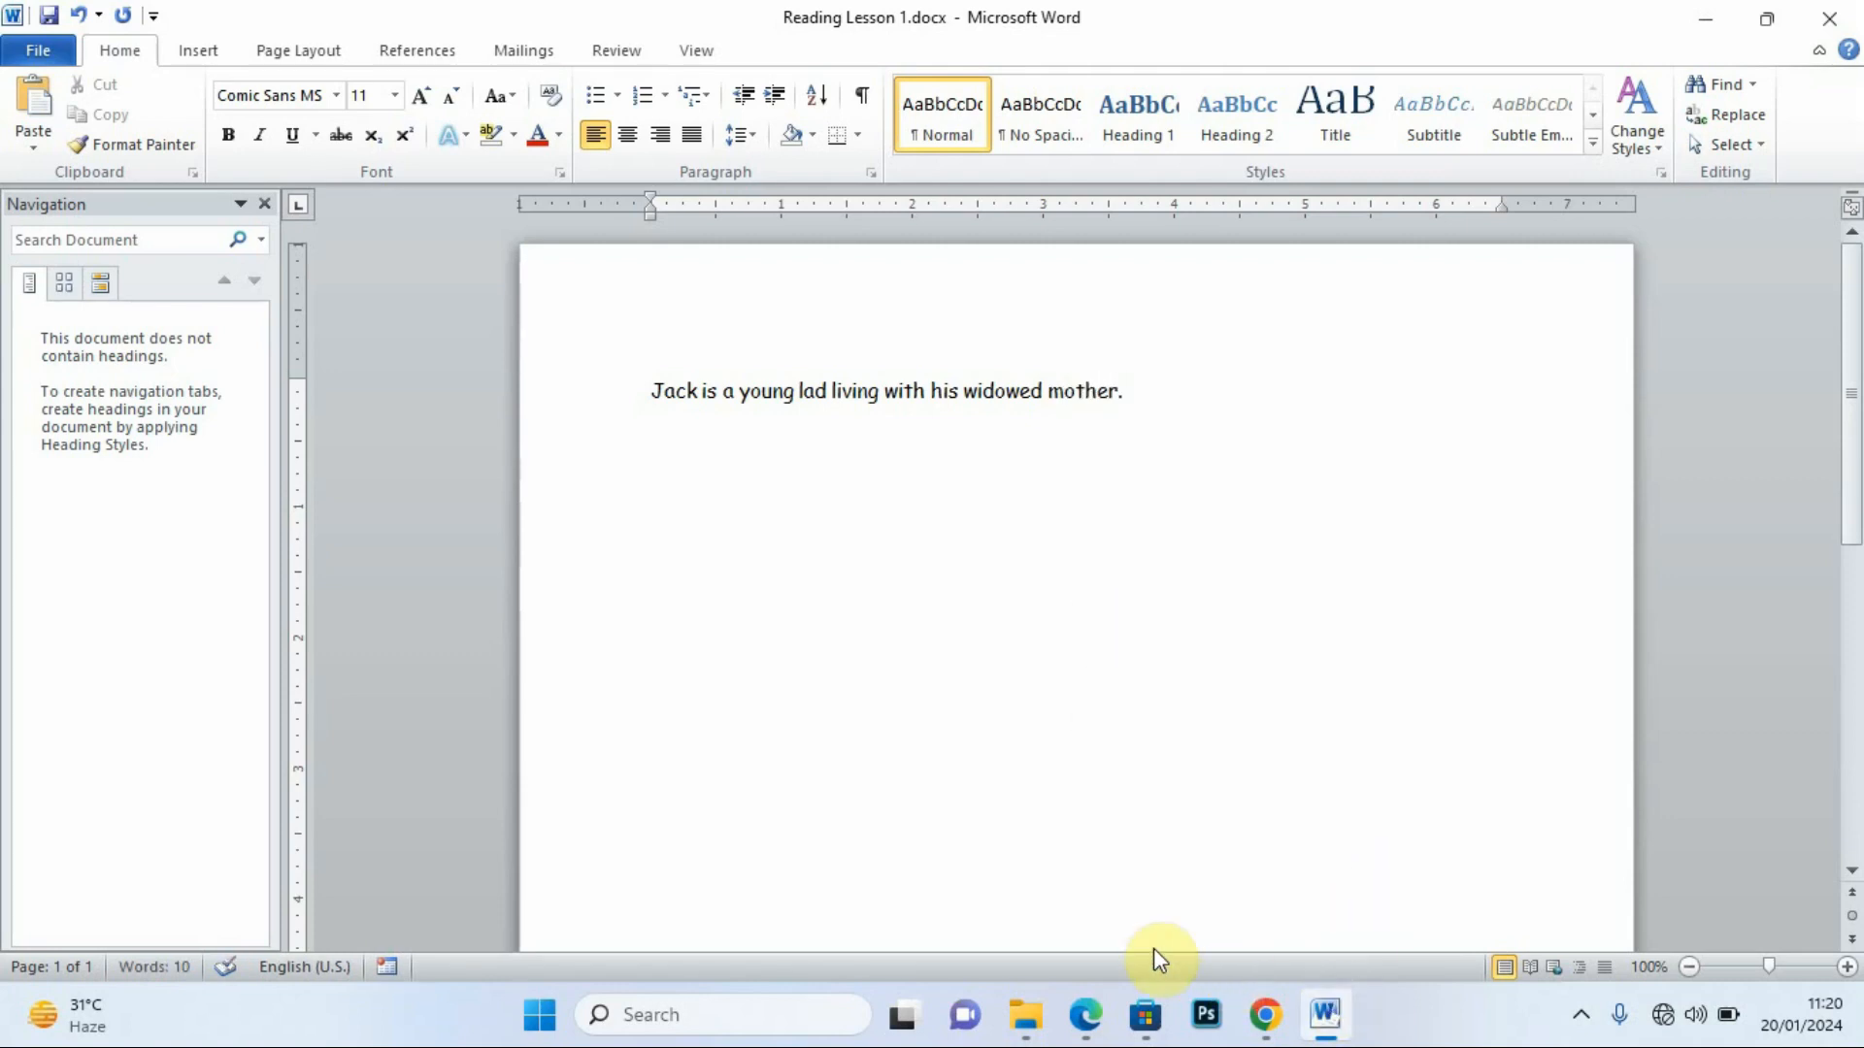
Consult the exam PDF and add the words "Their only means of income is a cow" to the Word document.
{"action": "left_click", "coordinate": [1089, 1016]}
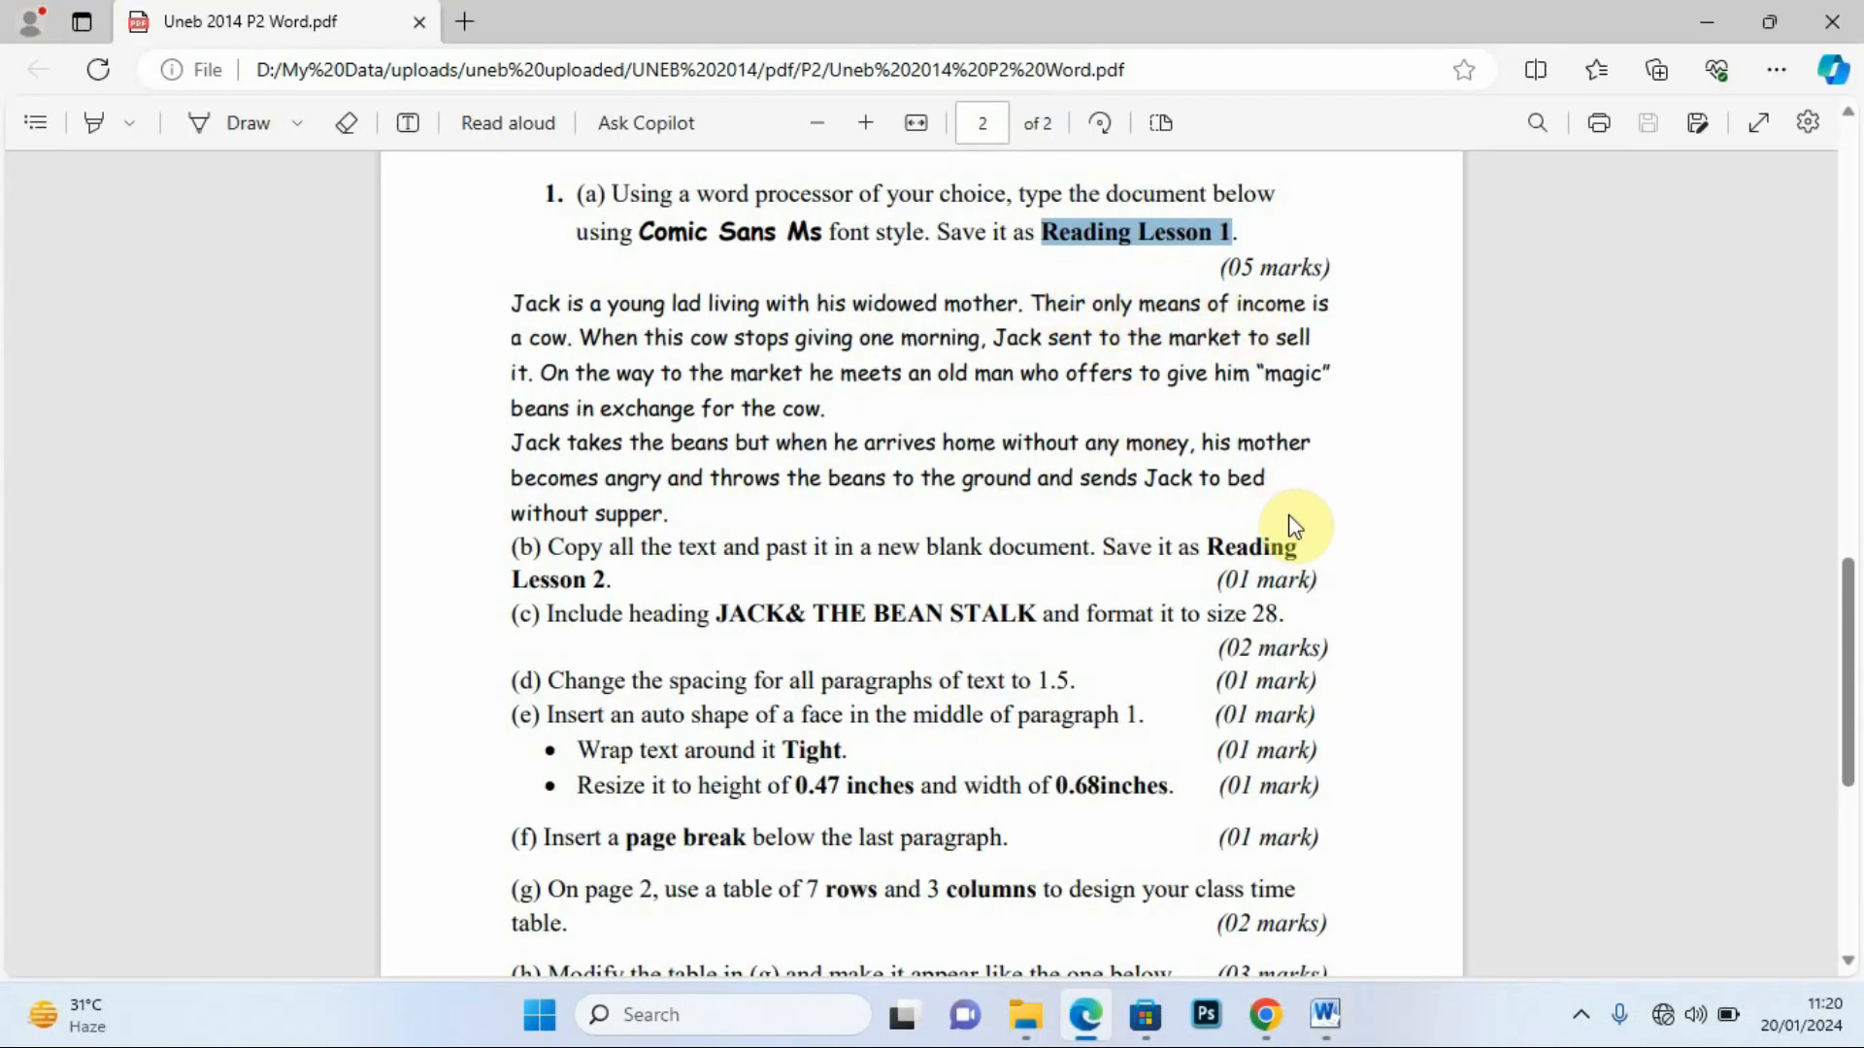
{"action": "left_click", "coordinate": [1326, 1014]}
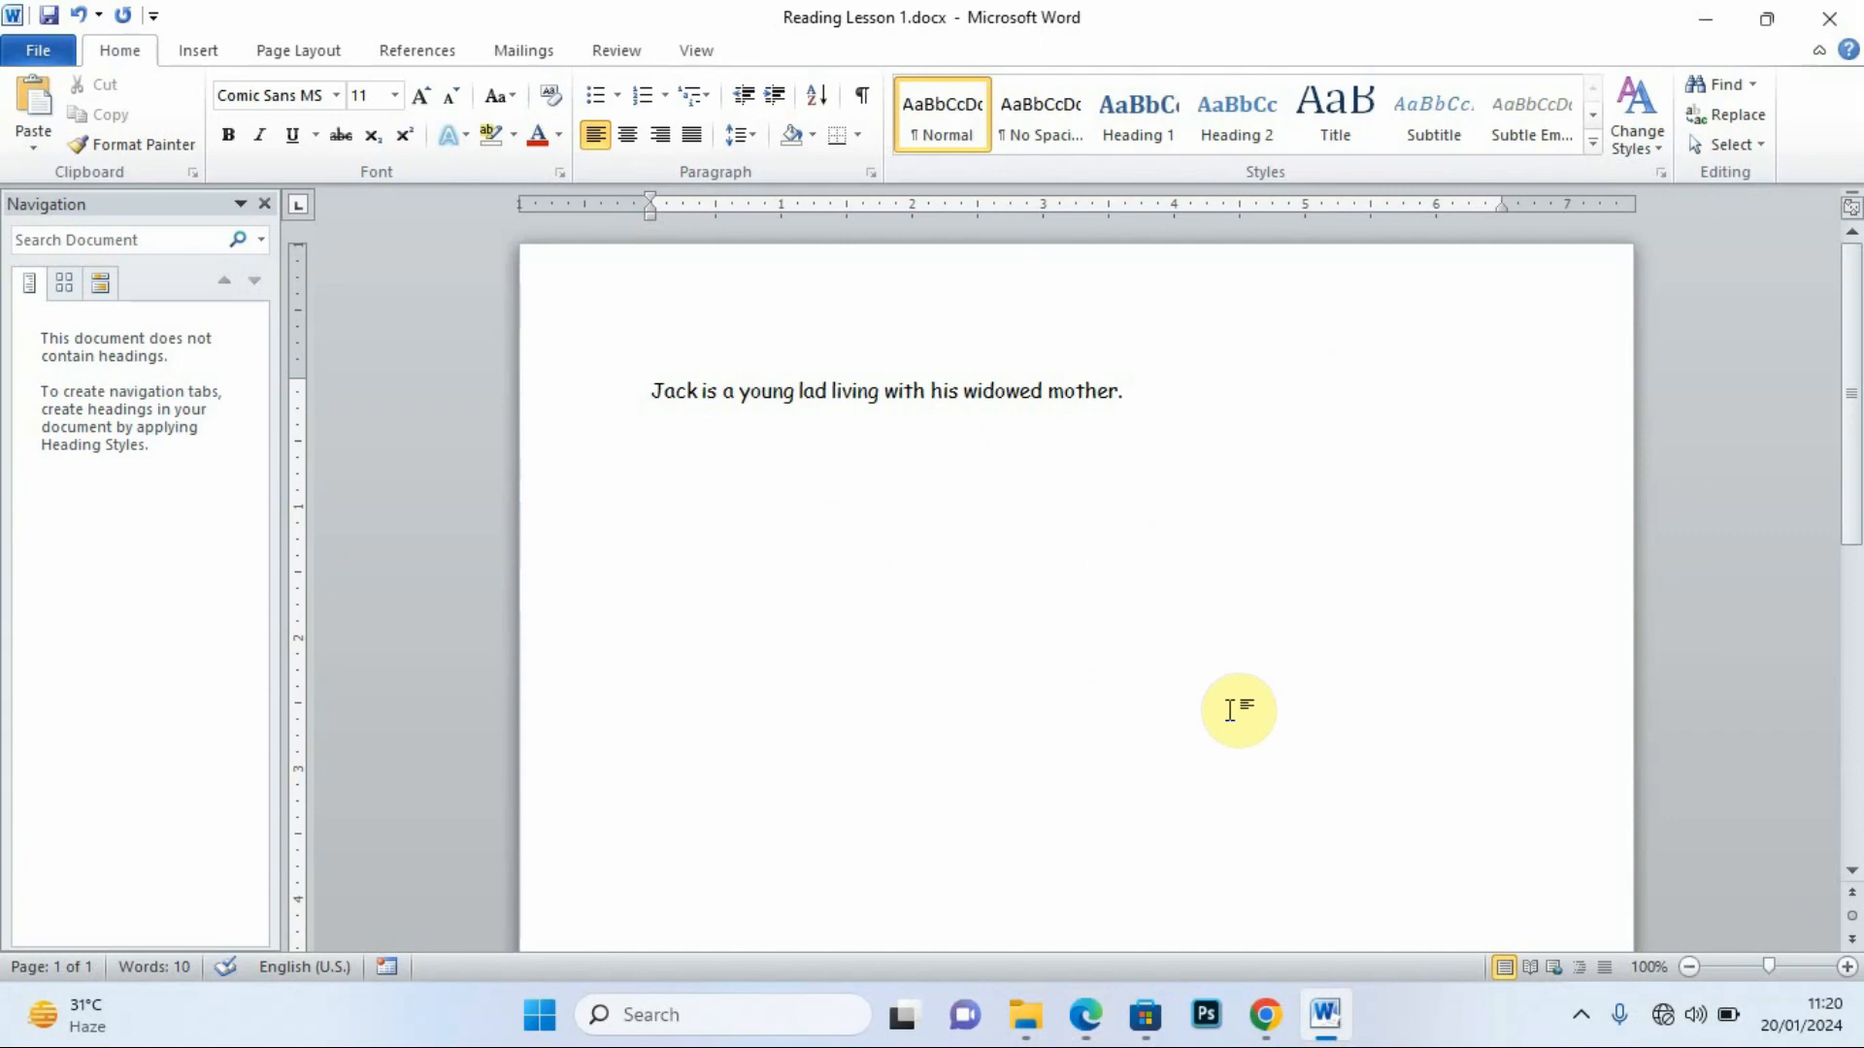
{"action": "left_click", "coordinate": [1230, 711]}
{"action": "type", "text": "The"}
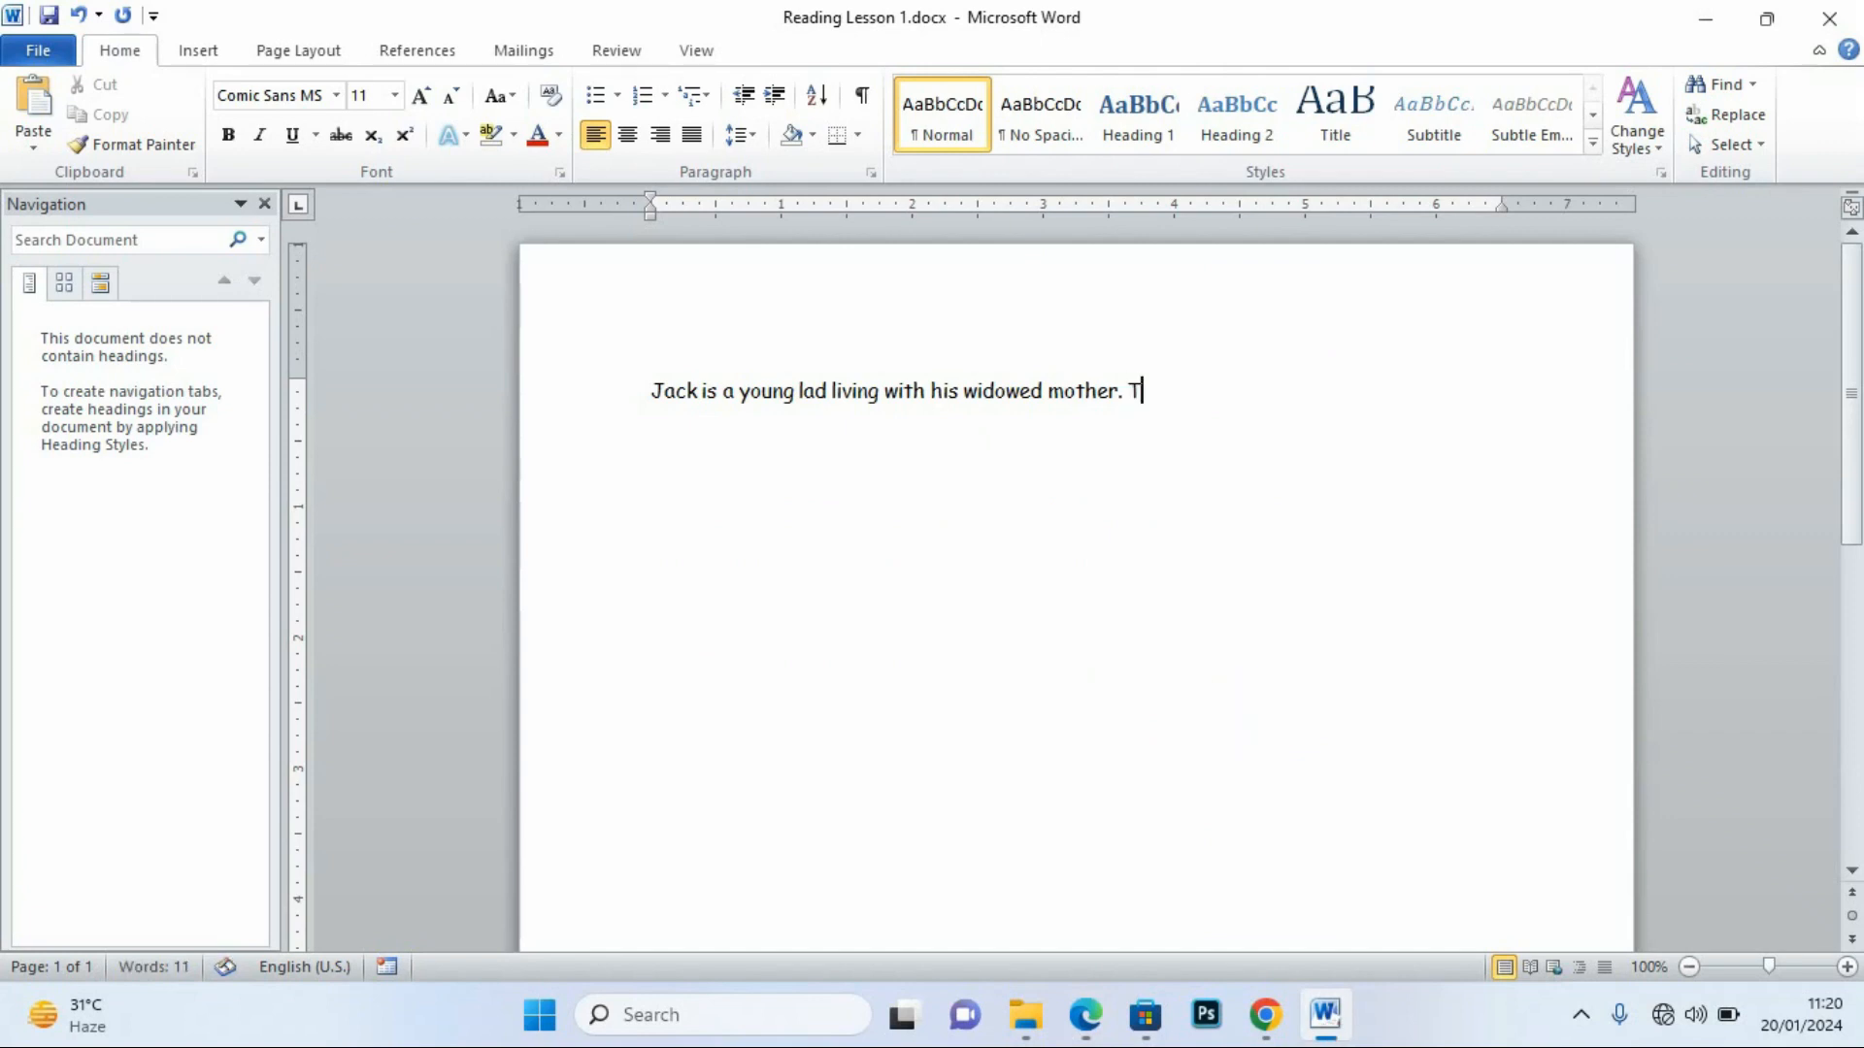
{"action": "type", "text": "ir only mean"}
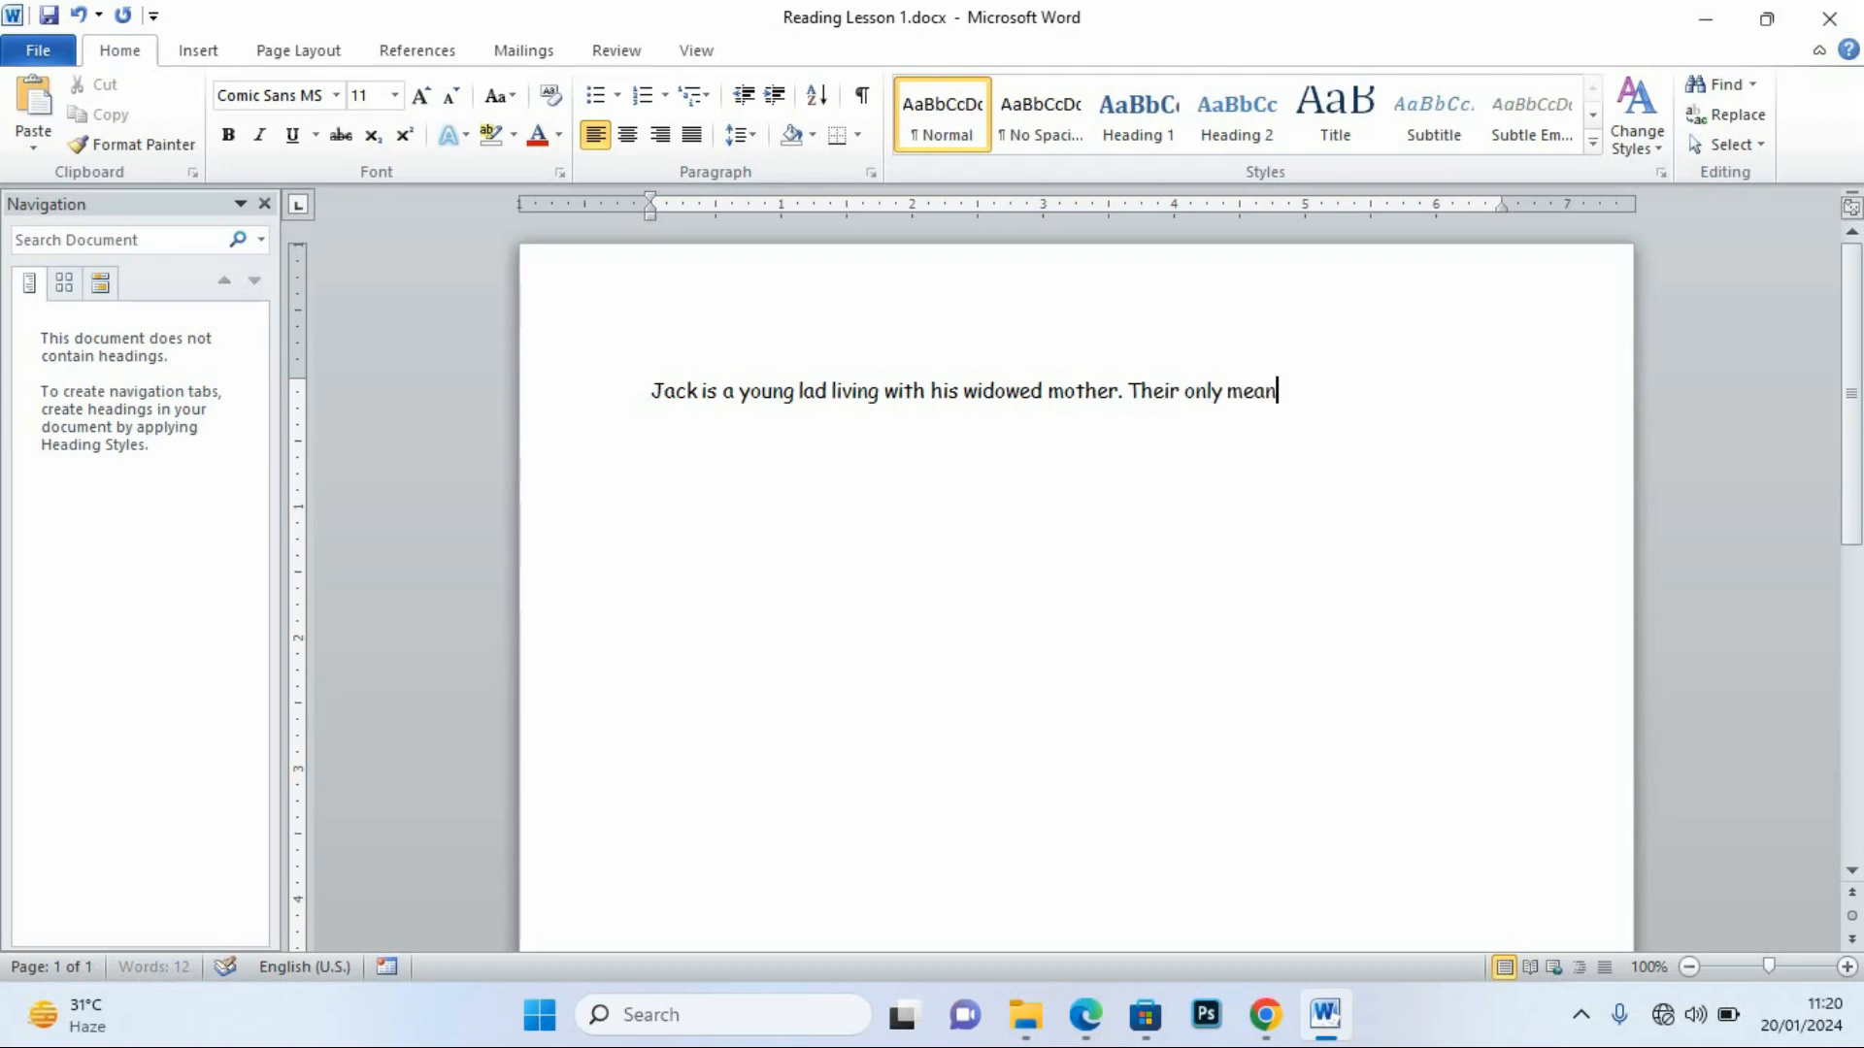
{"action": "type", "text": "s of income is a co"}
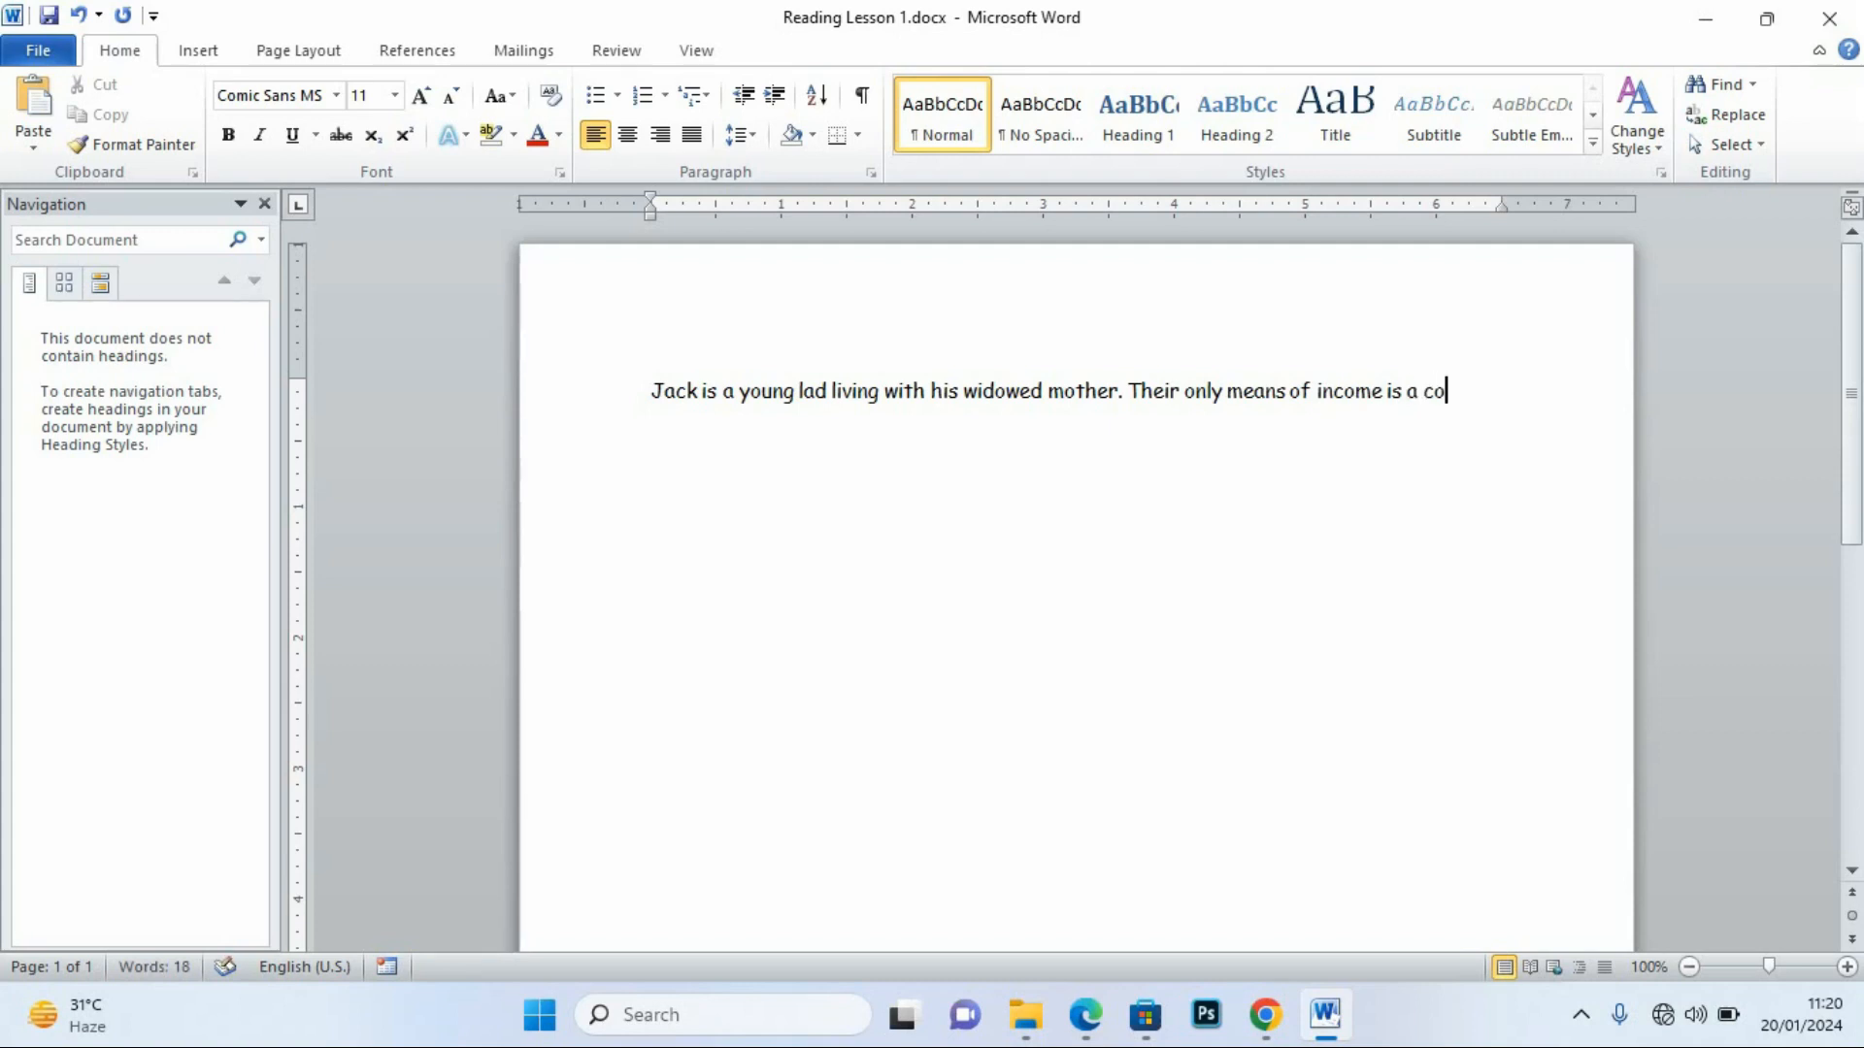
{"action": "type", "text": "w"}
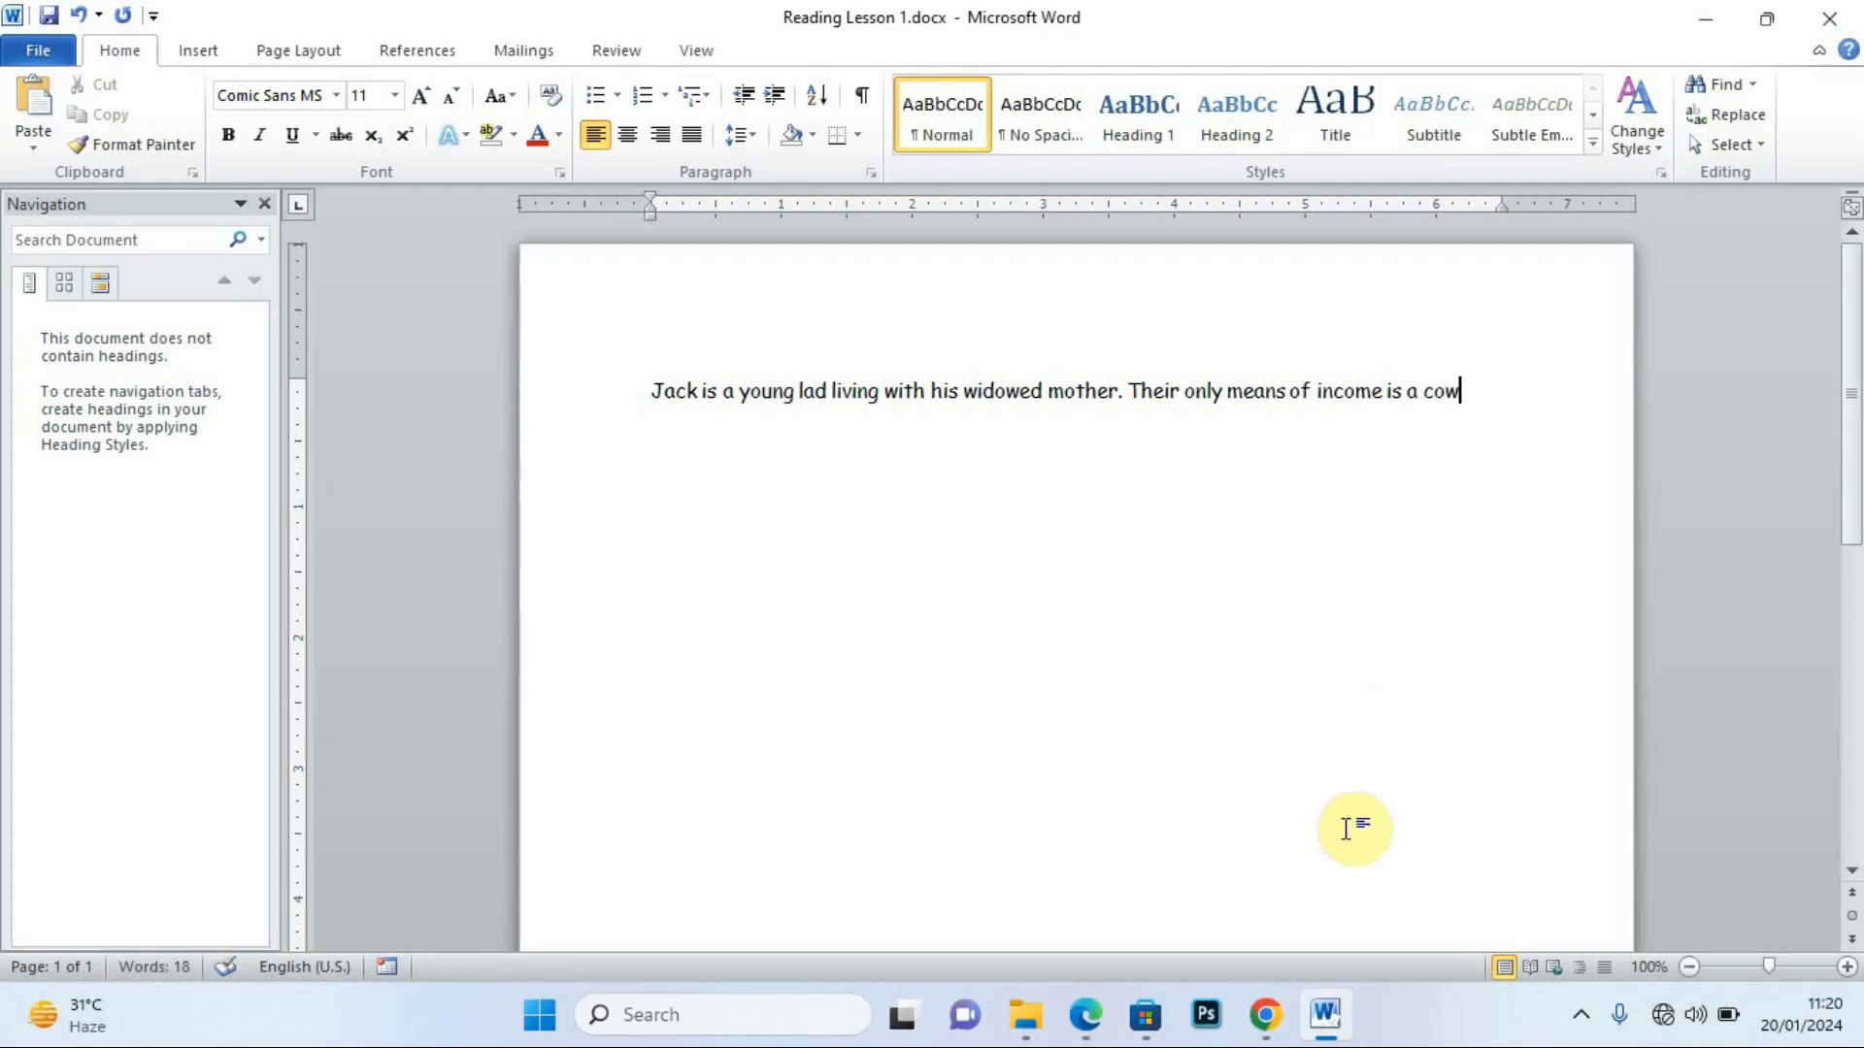
Check the passage in the exam PDF and complete both paragraphs in the Word document, from "a cow." through "without supper.".
{"action": "left_click", "coordinate": [1085, 1015]}
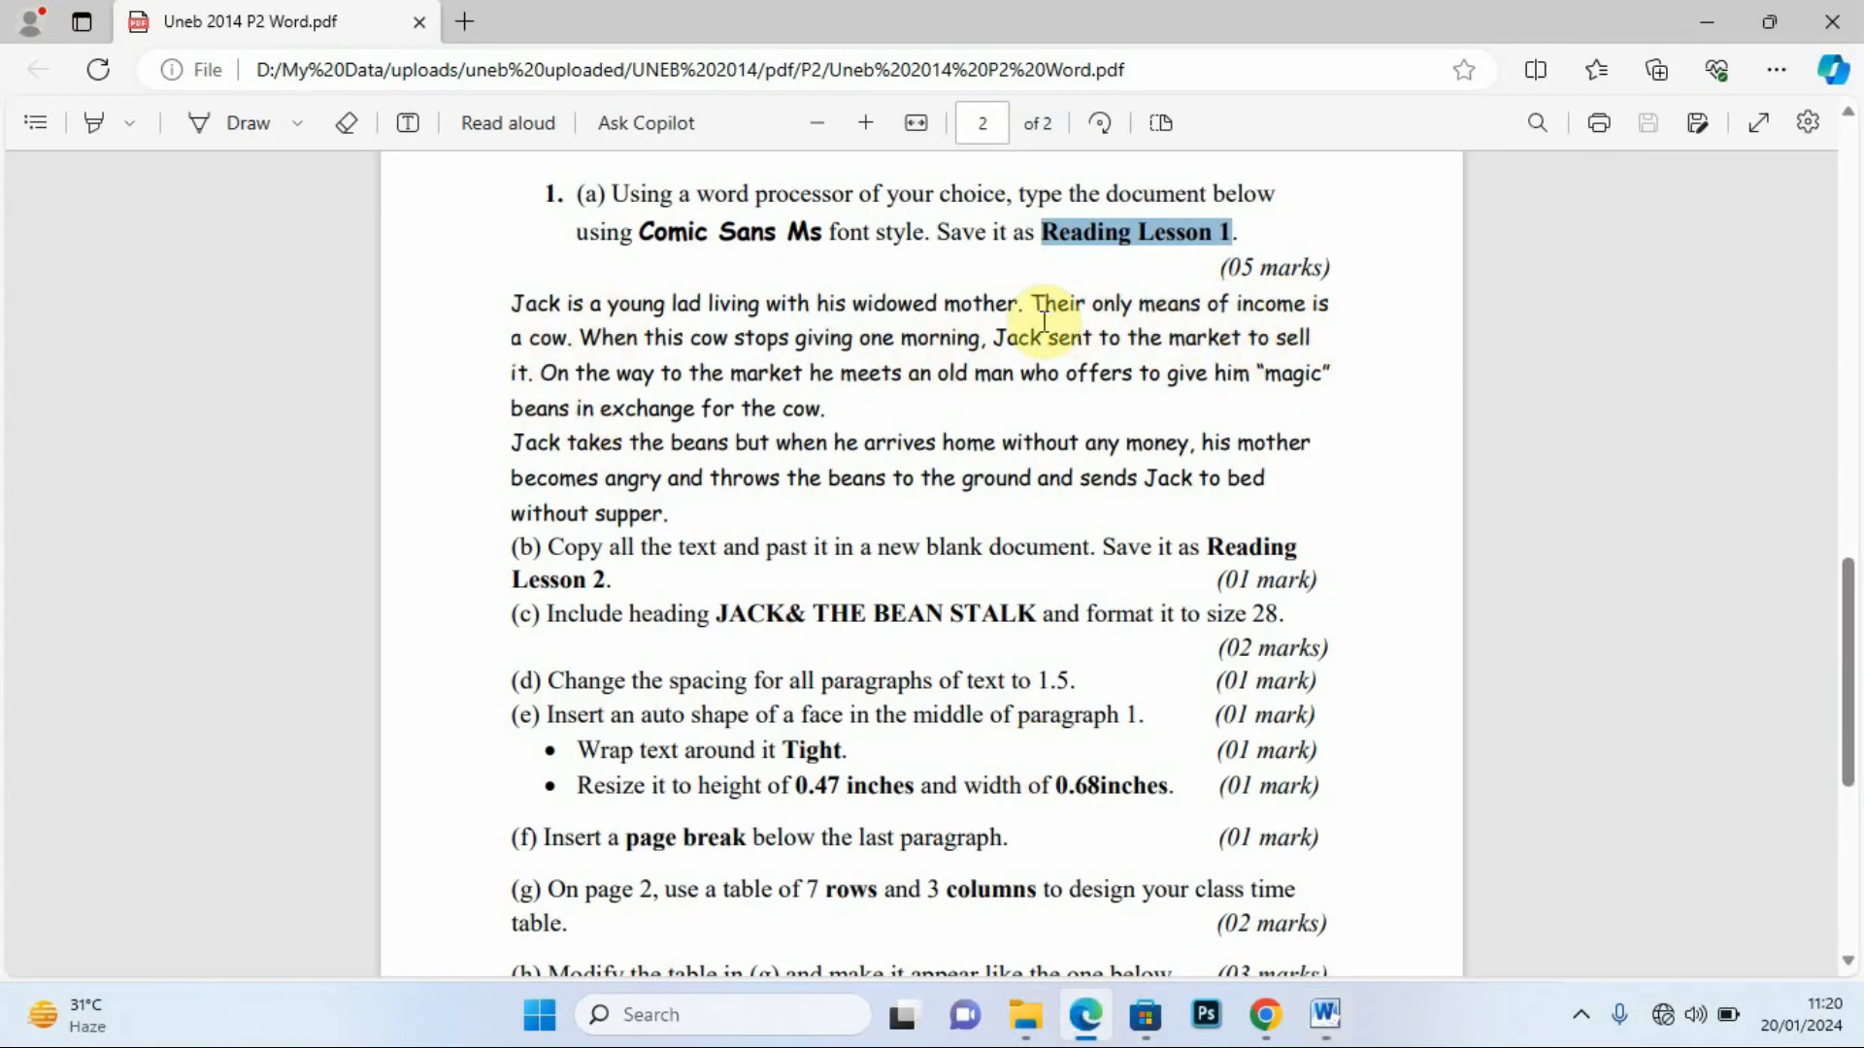
{"action": "left_click", "coordinate": [913, 321]}
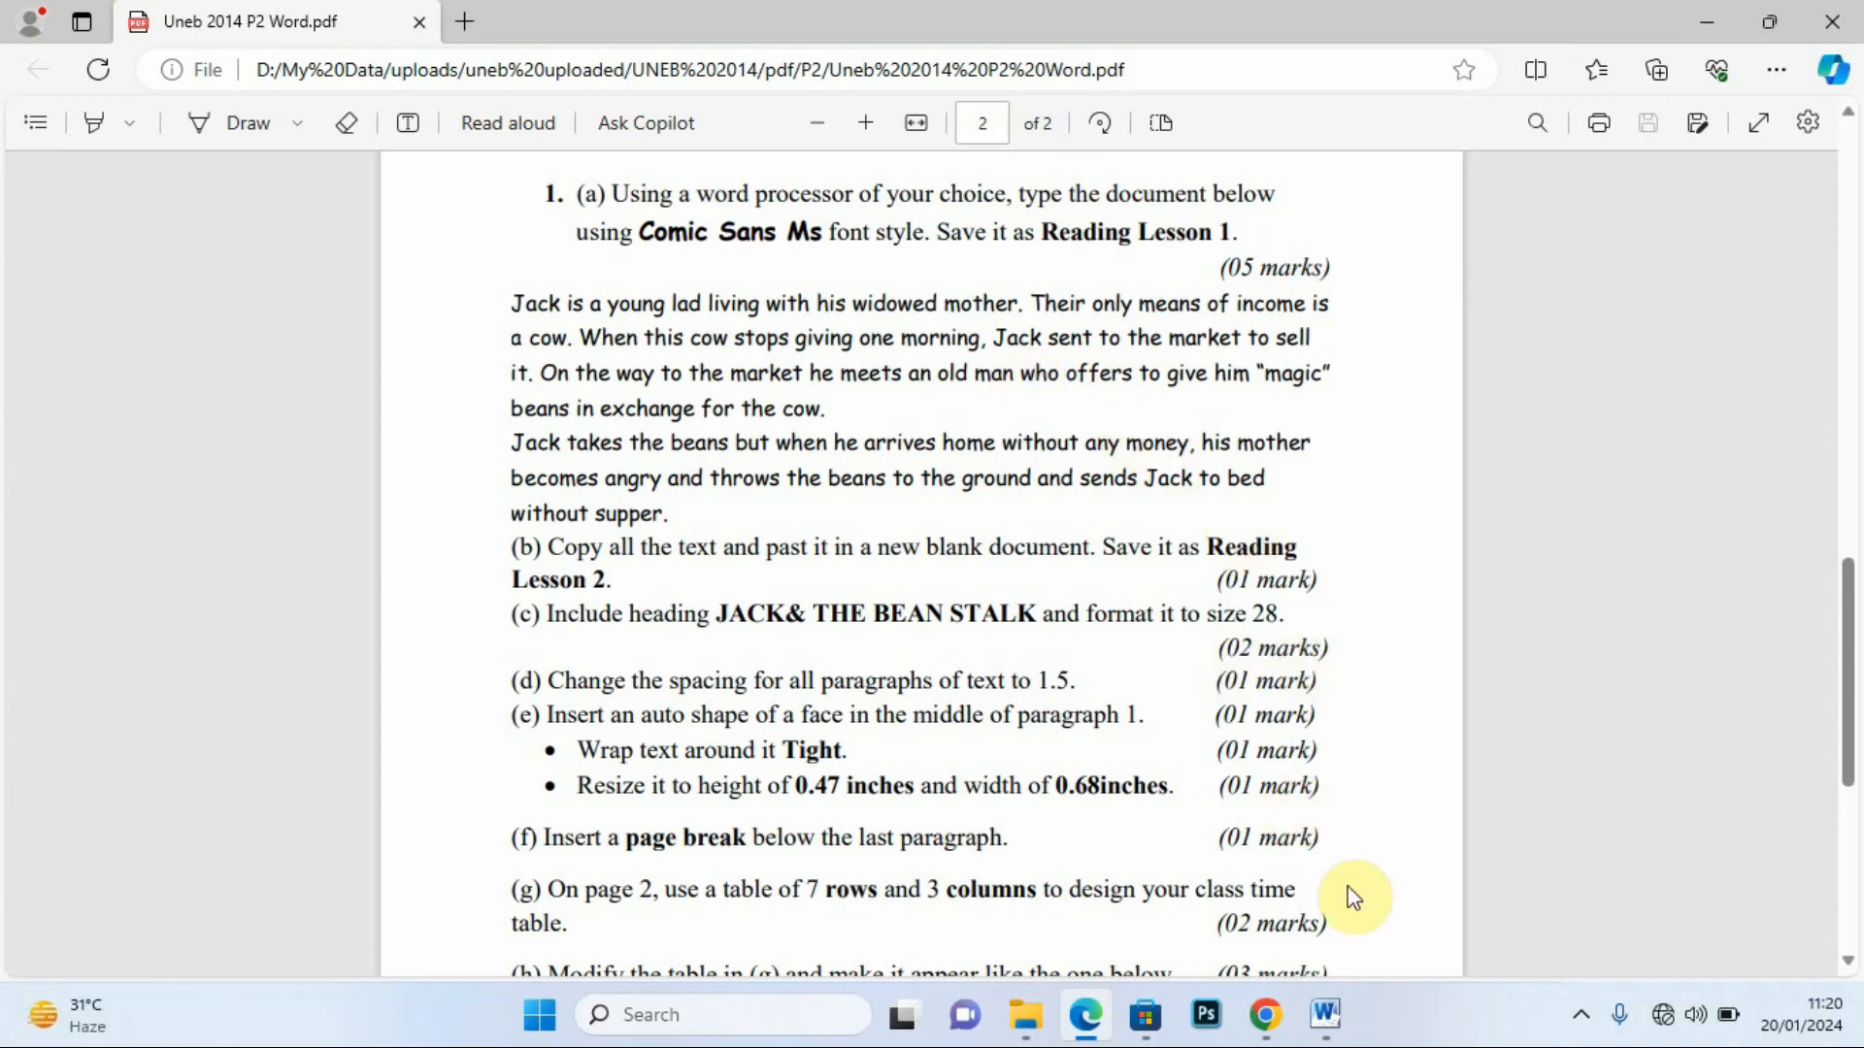
{"action": "left_click", "coordinate": [1325, 1010]}
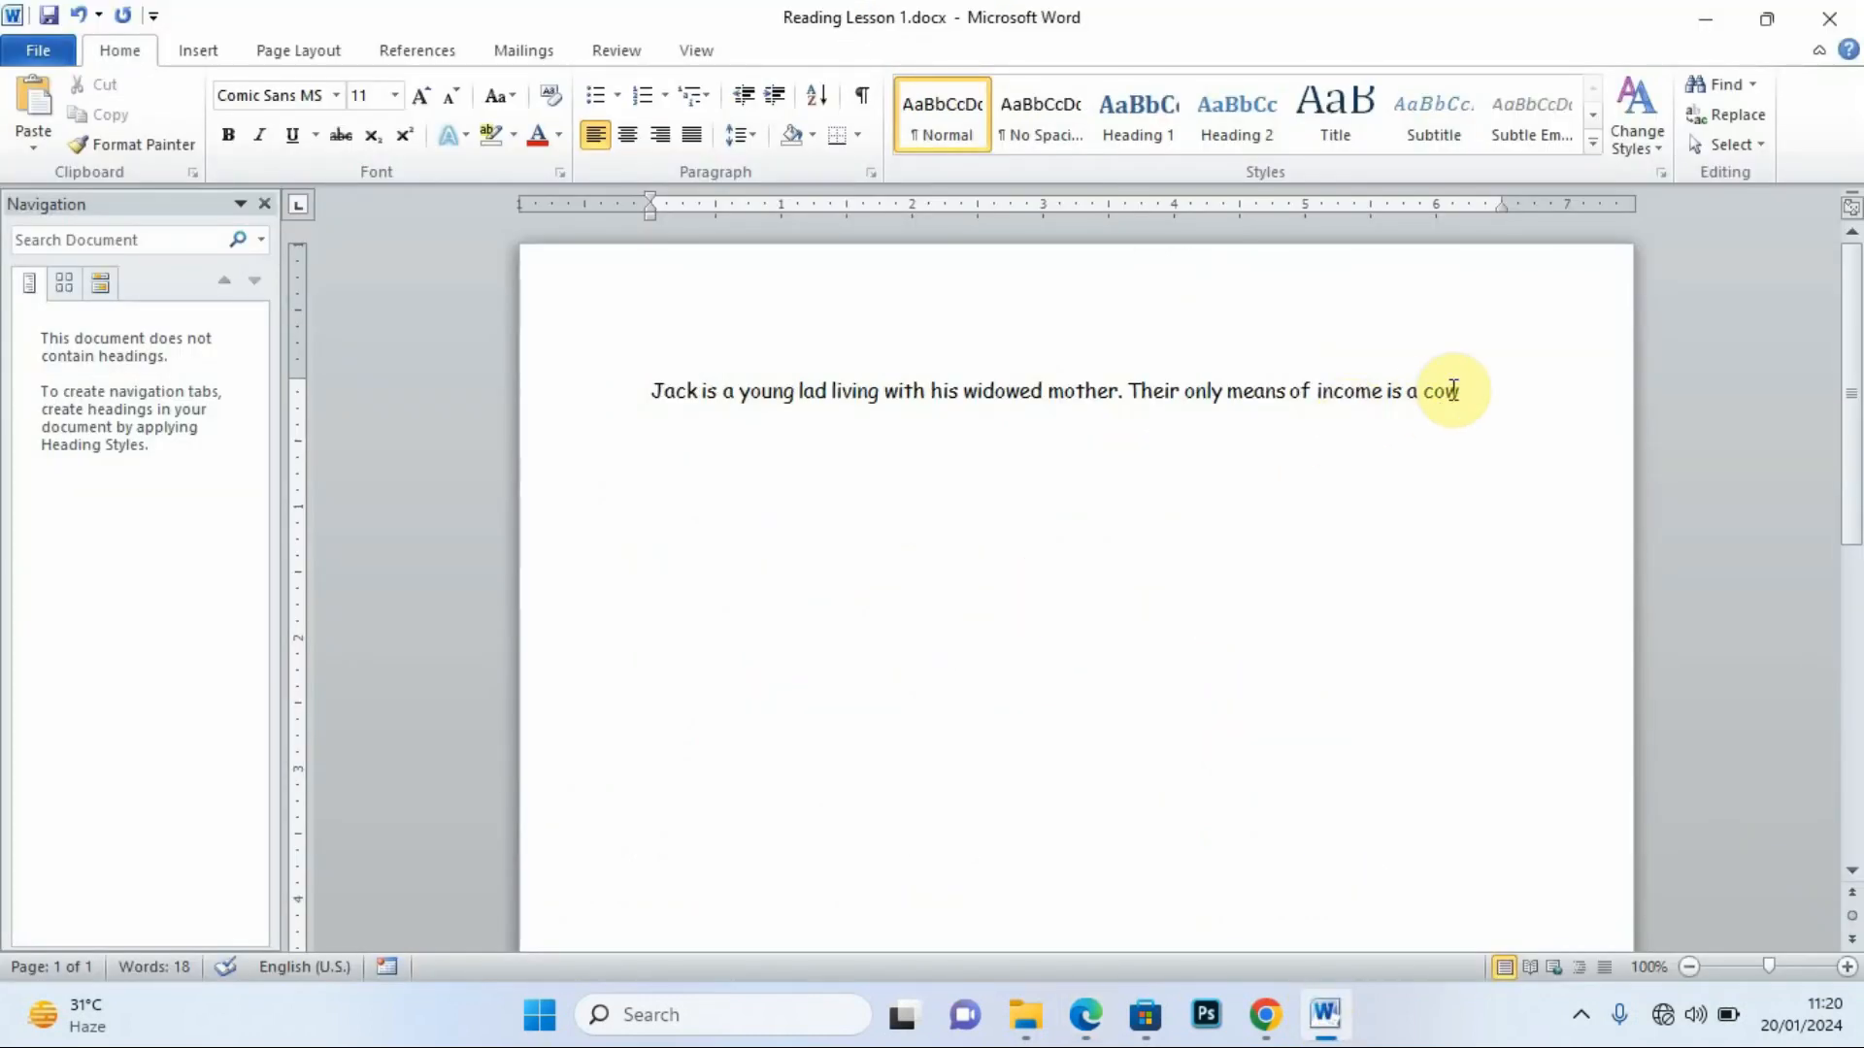
{"action": "type", "text": "."}
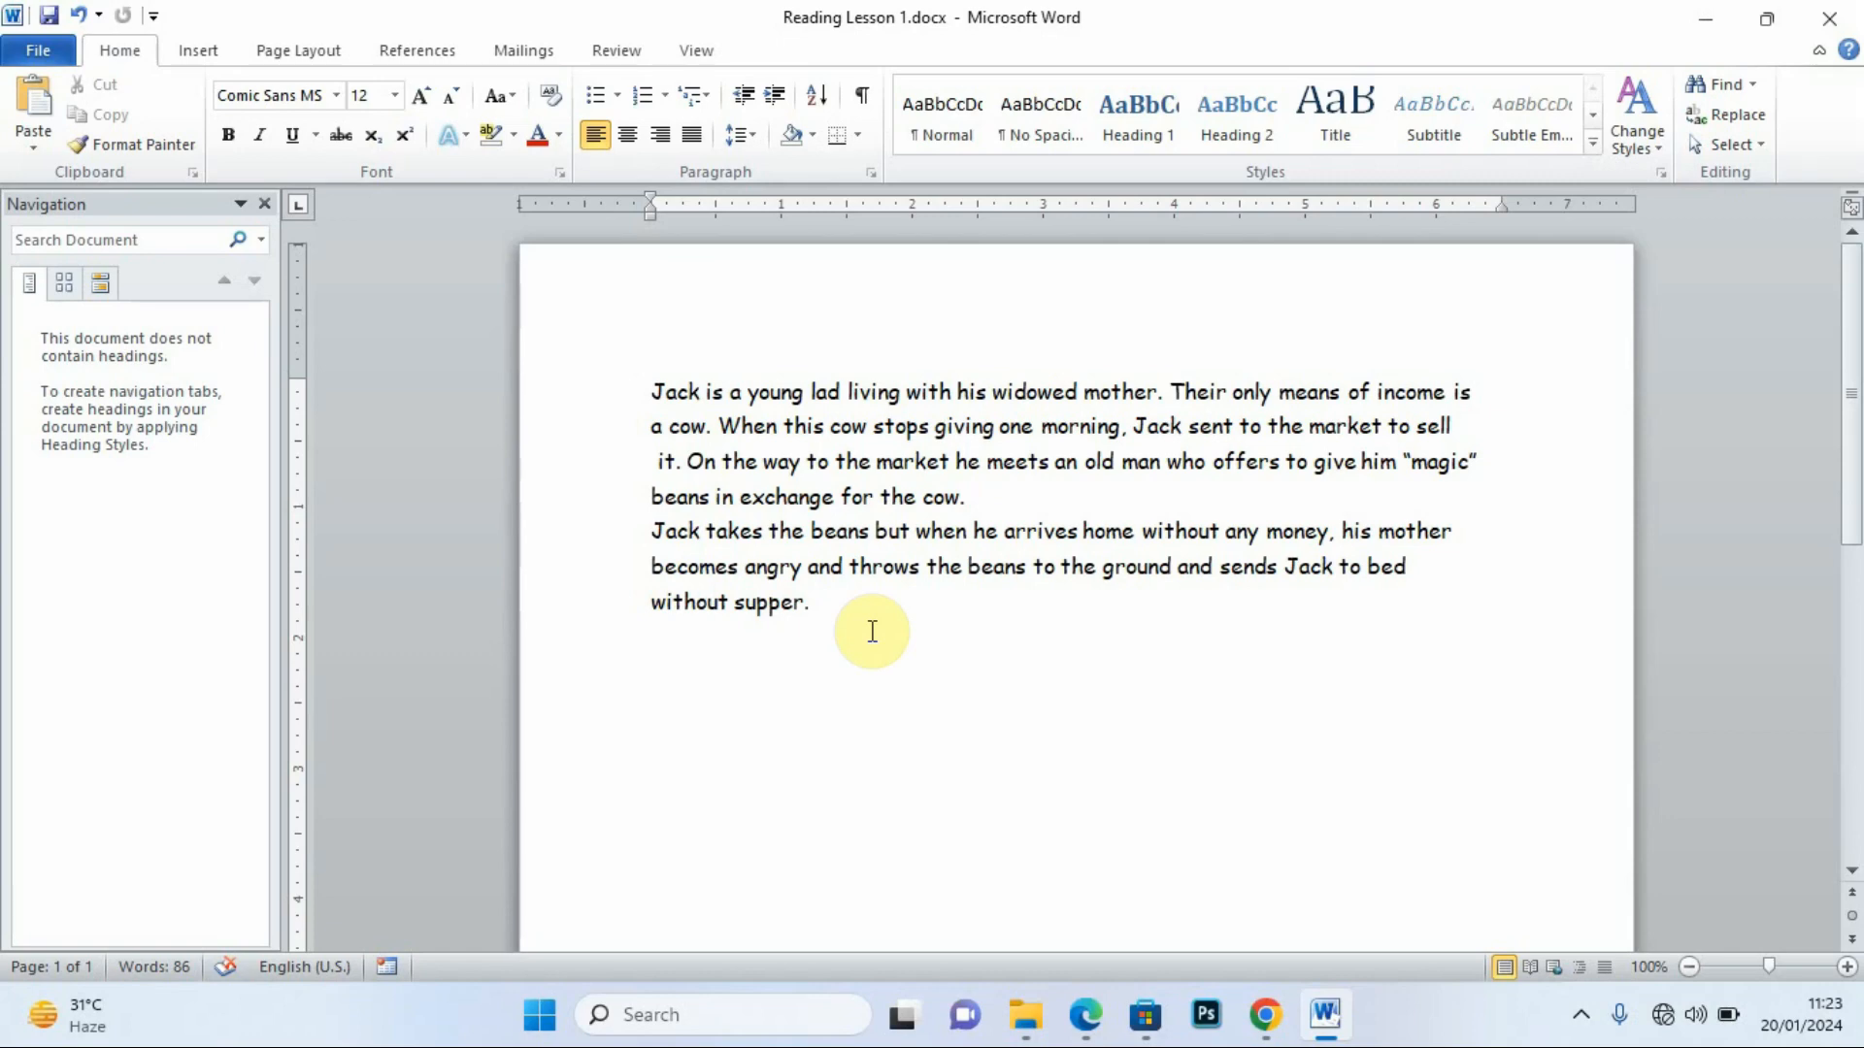
Read task (b) in the exam PDF and highlight the file name required for the new blank document, then return to Word.
{"action": "left_click", "coordinate": [1087, 1019]}
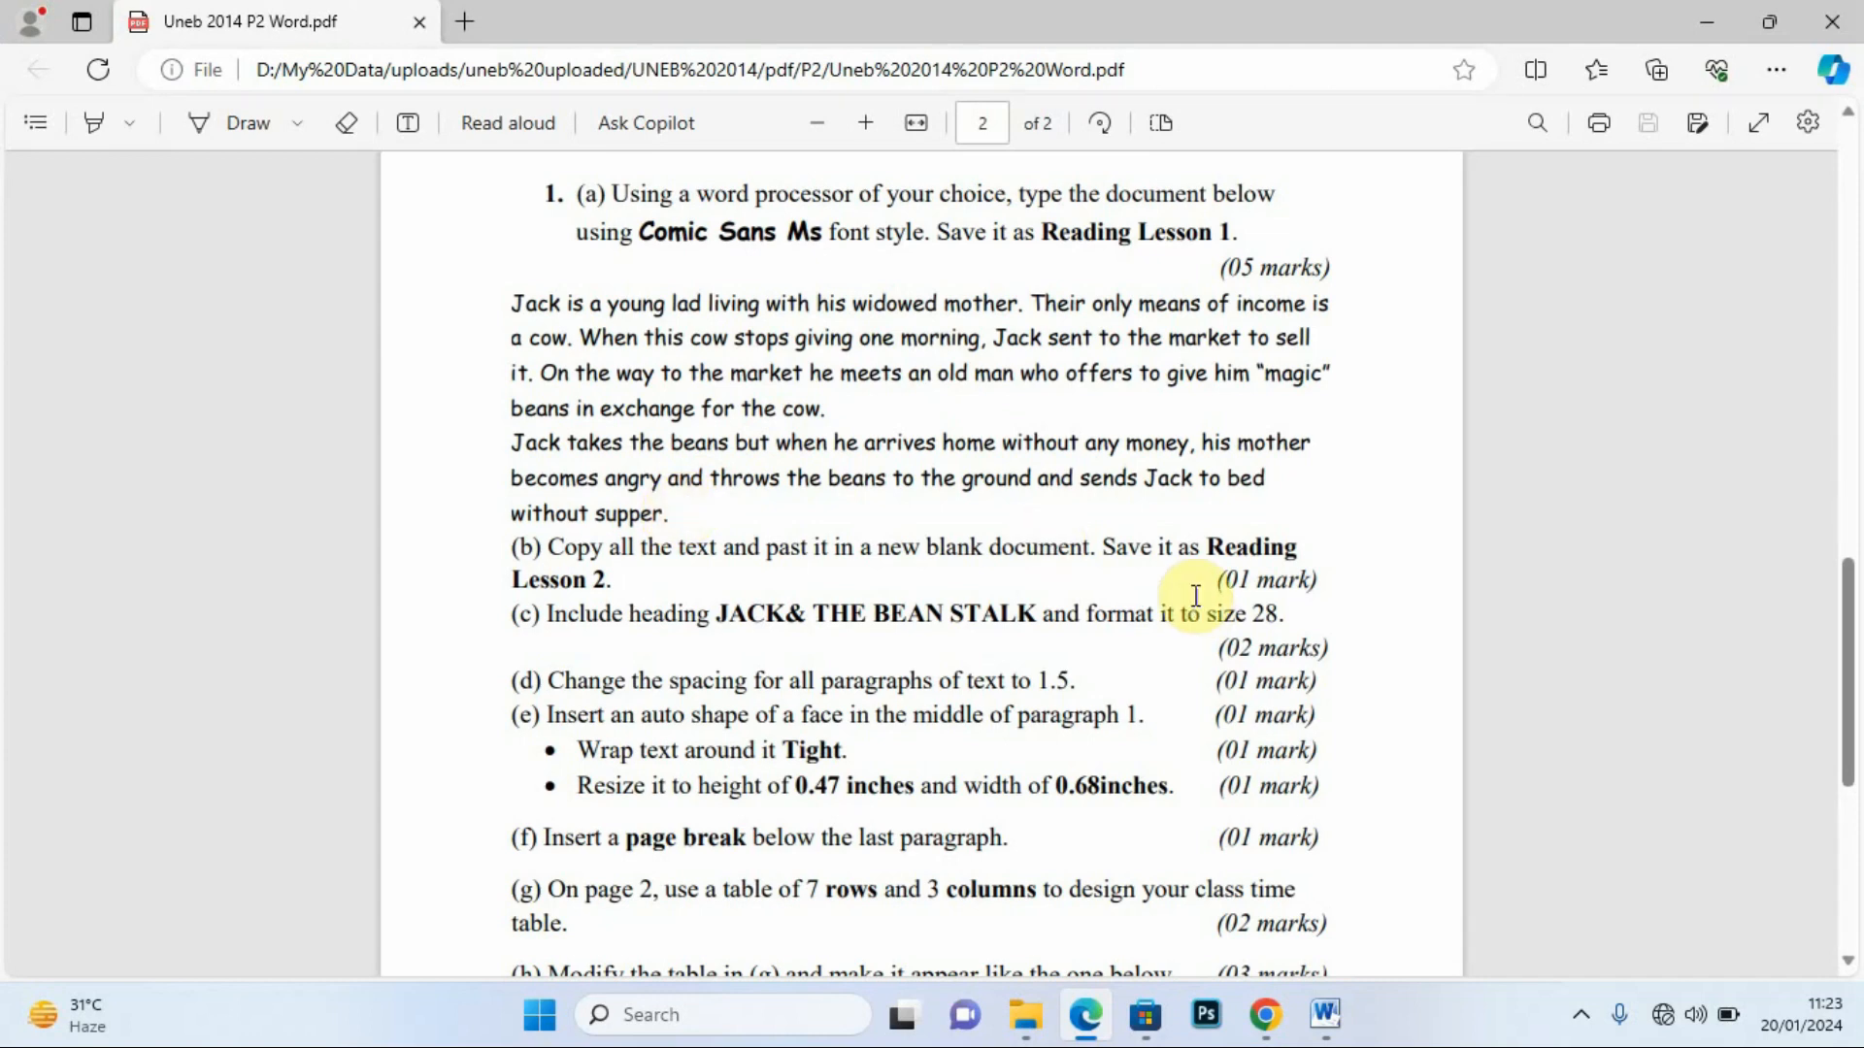
{"action": "left_click", "coordinate": [1705, 32]}
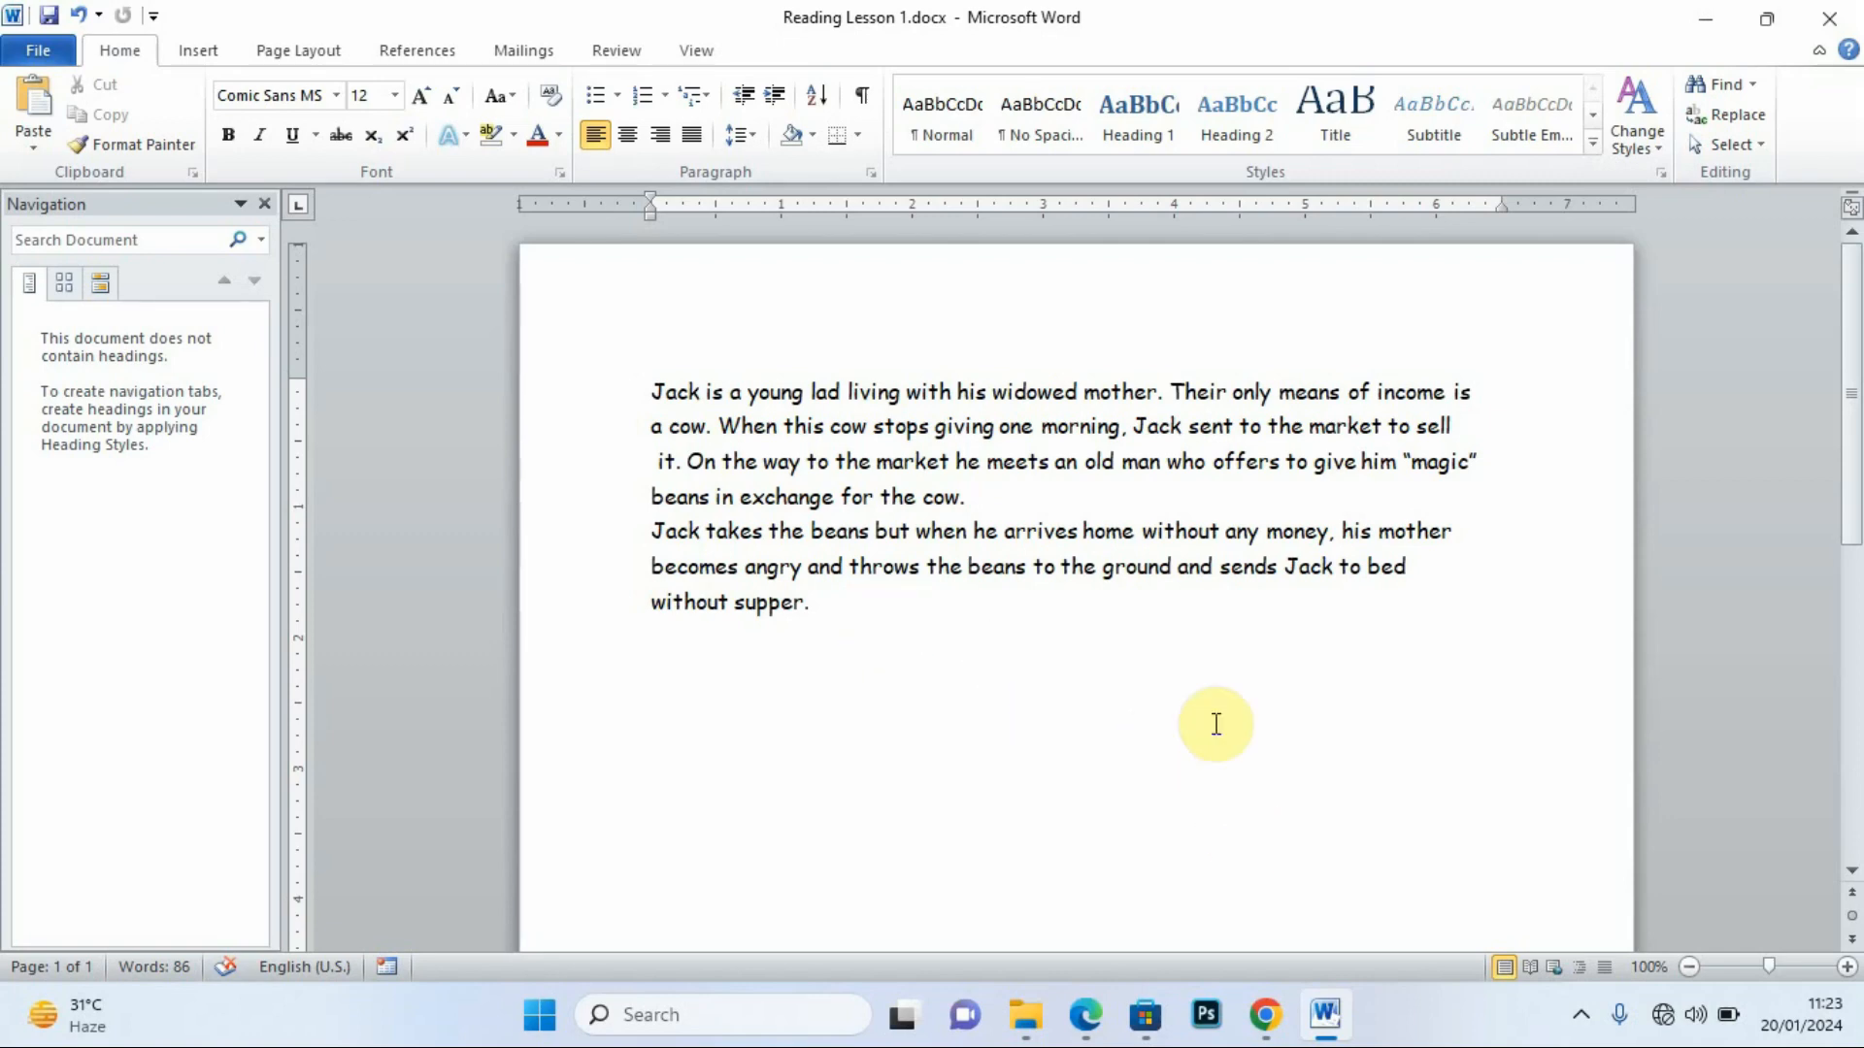
{"action": "left_click", "coordinate": [1087, 1015]}
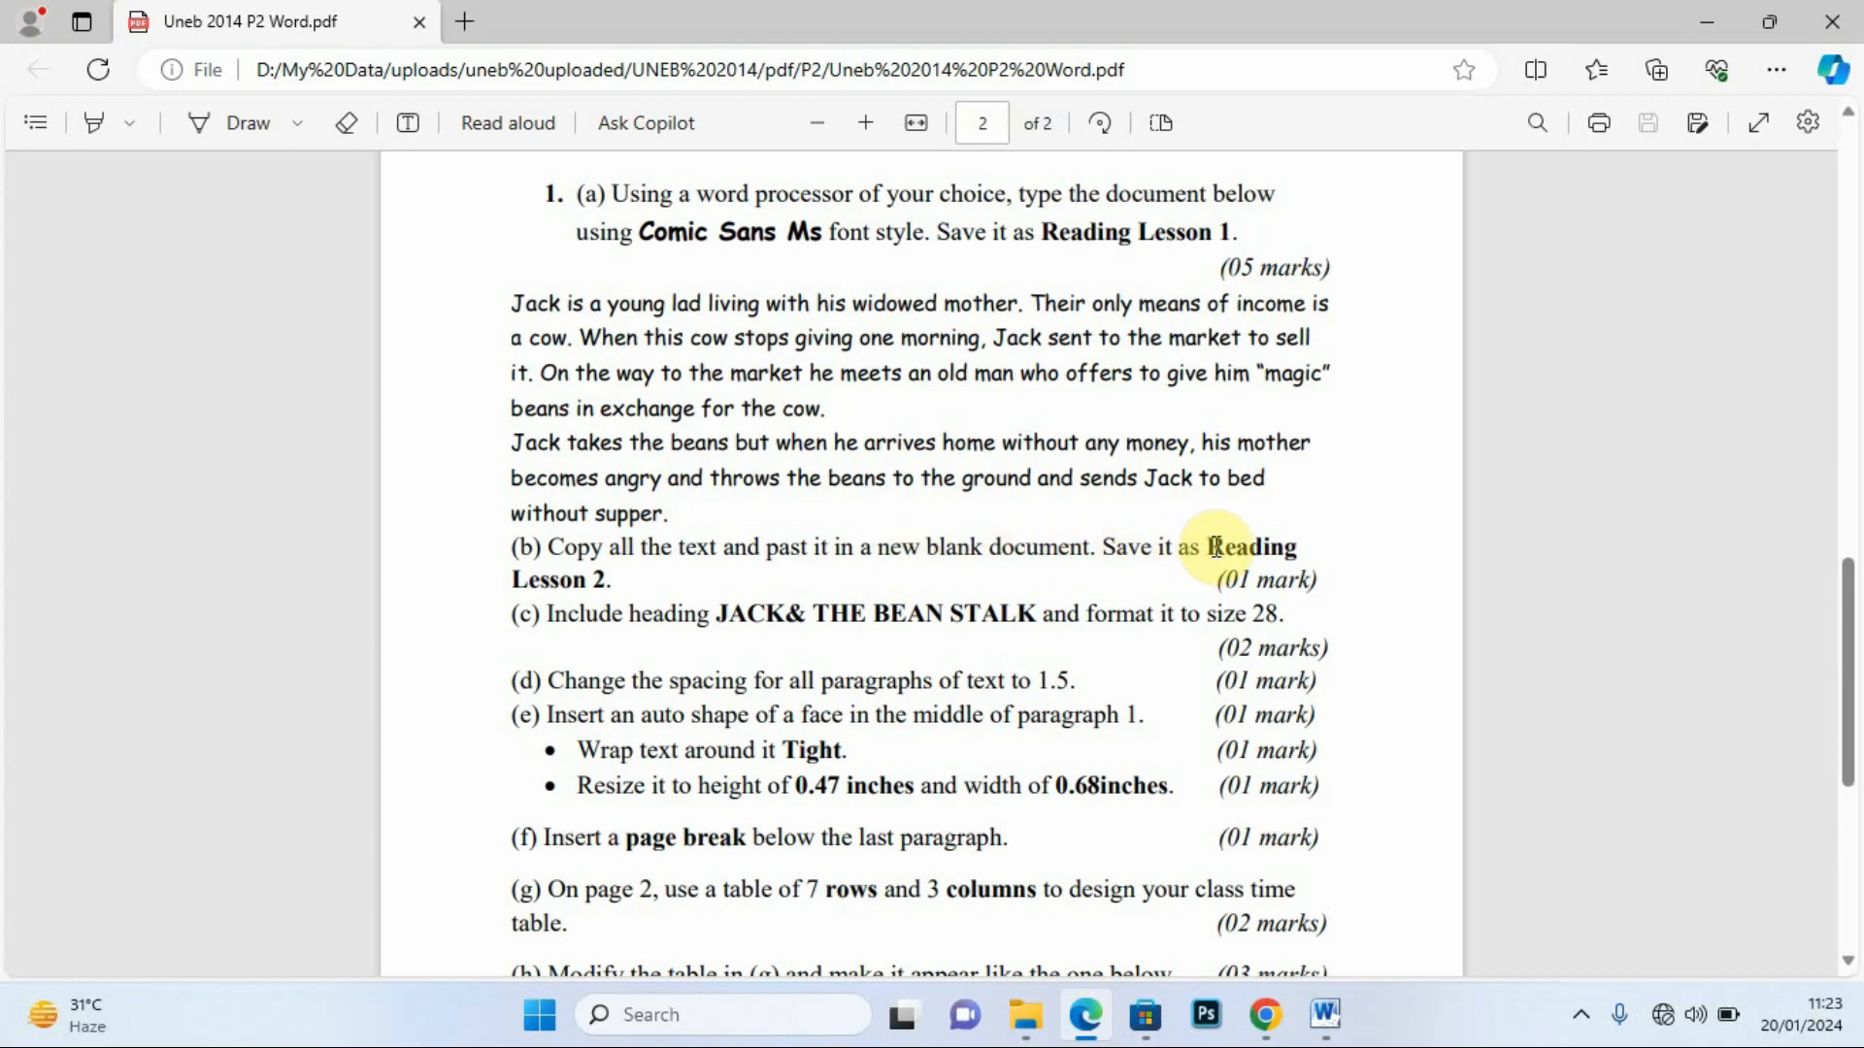
{"action": "left_click_drag", "start_coordinate": [1210, 547], "coordinate": [613, 583]}
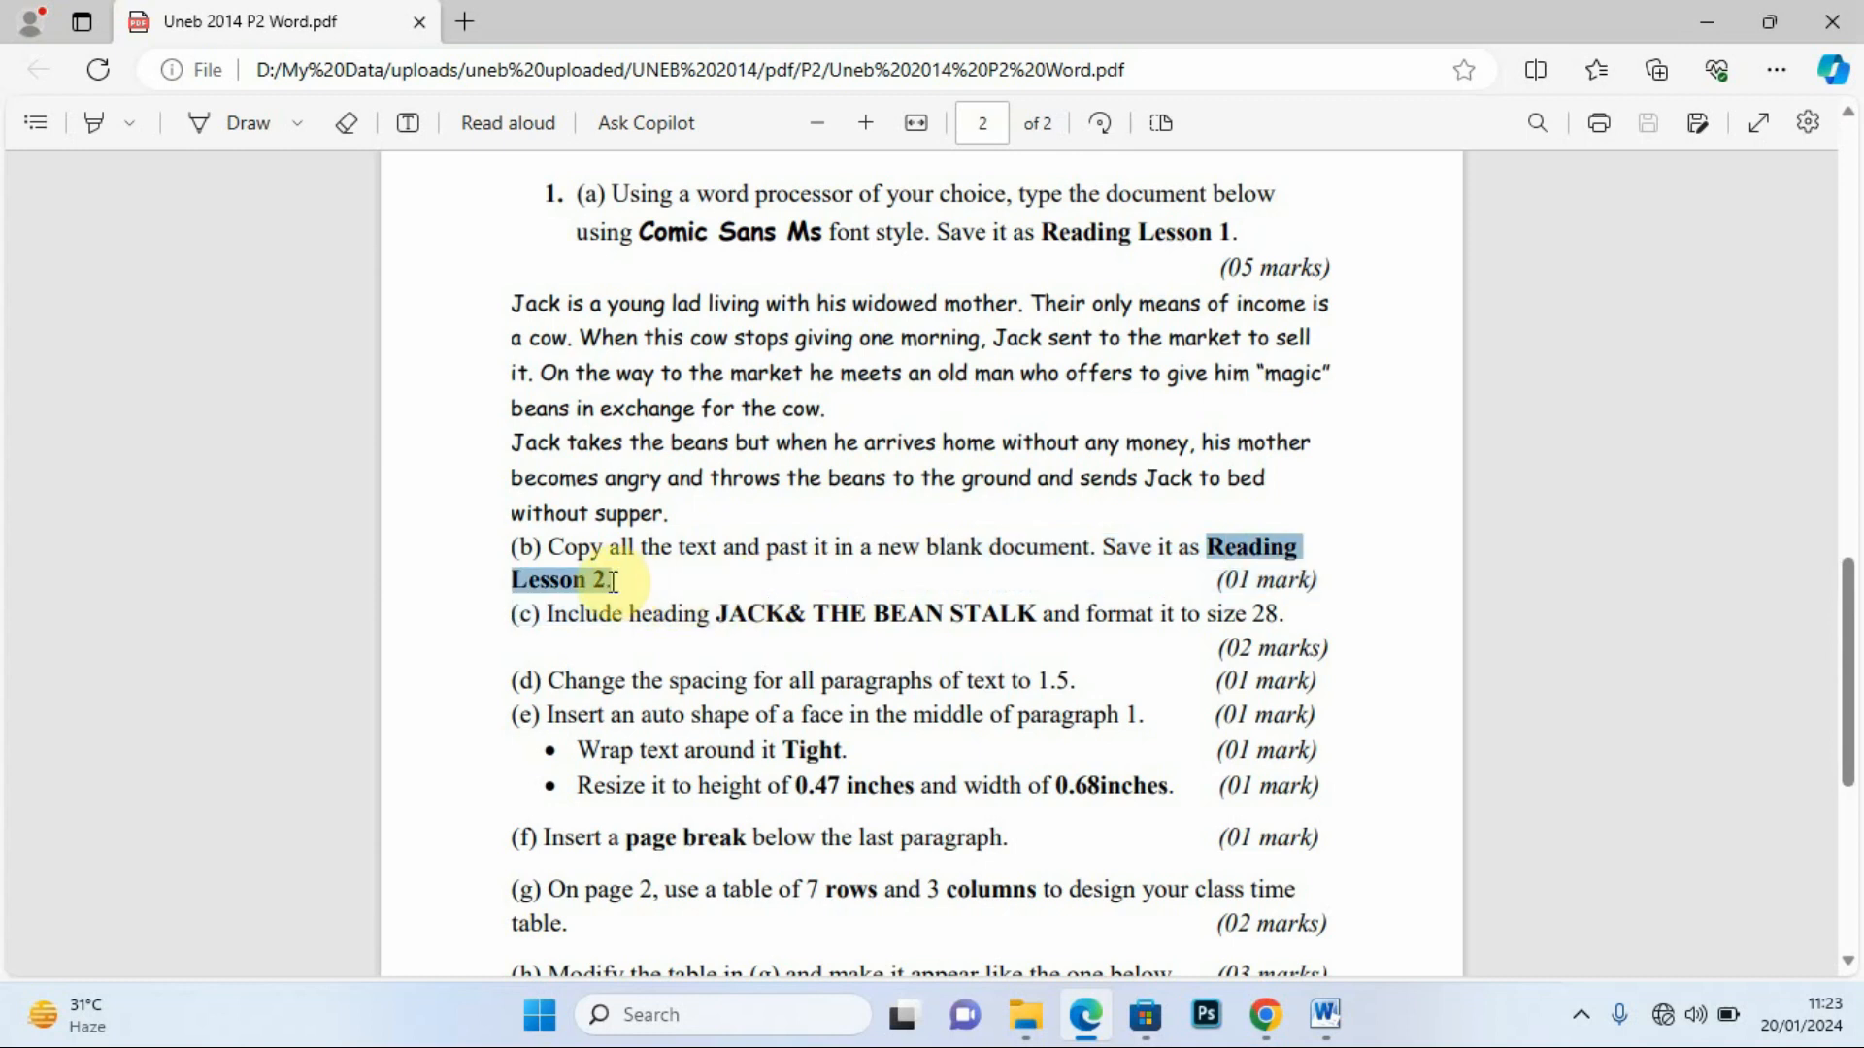
{"action": "key", "text": "ctrl+c"}
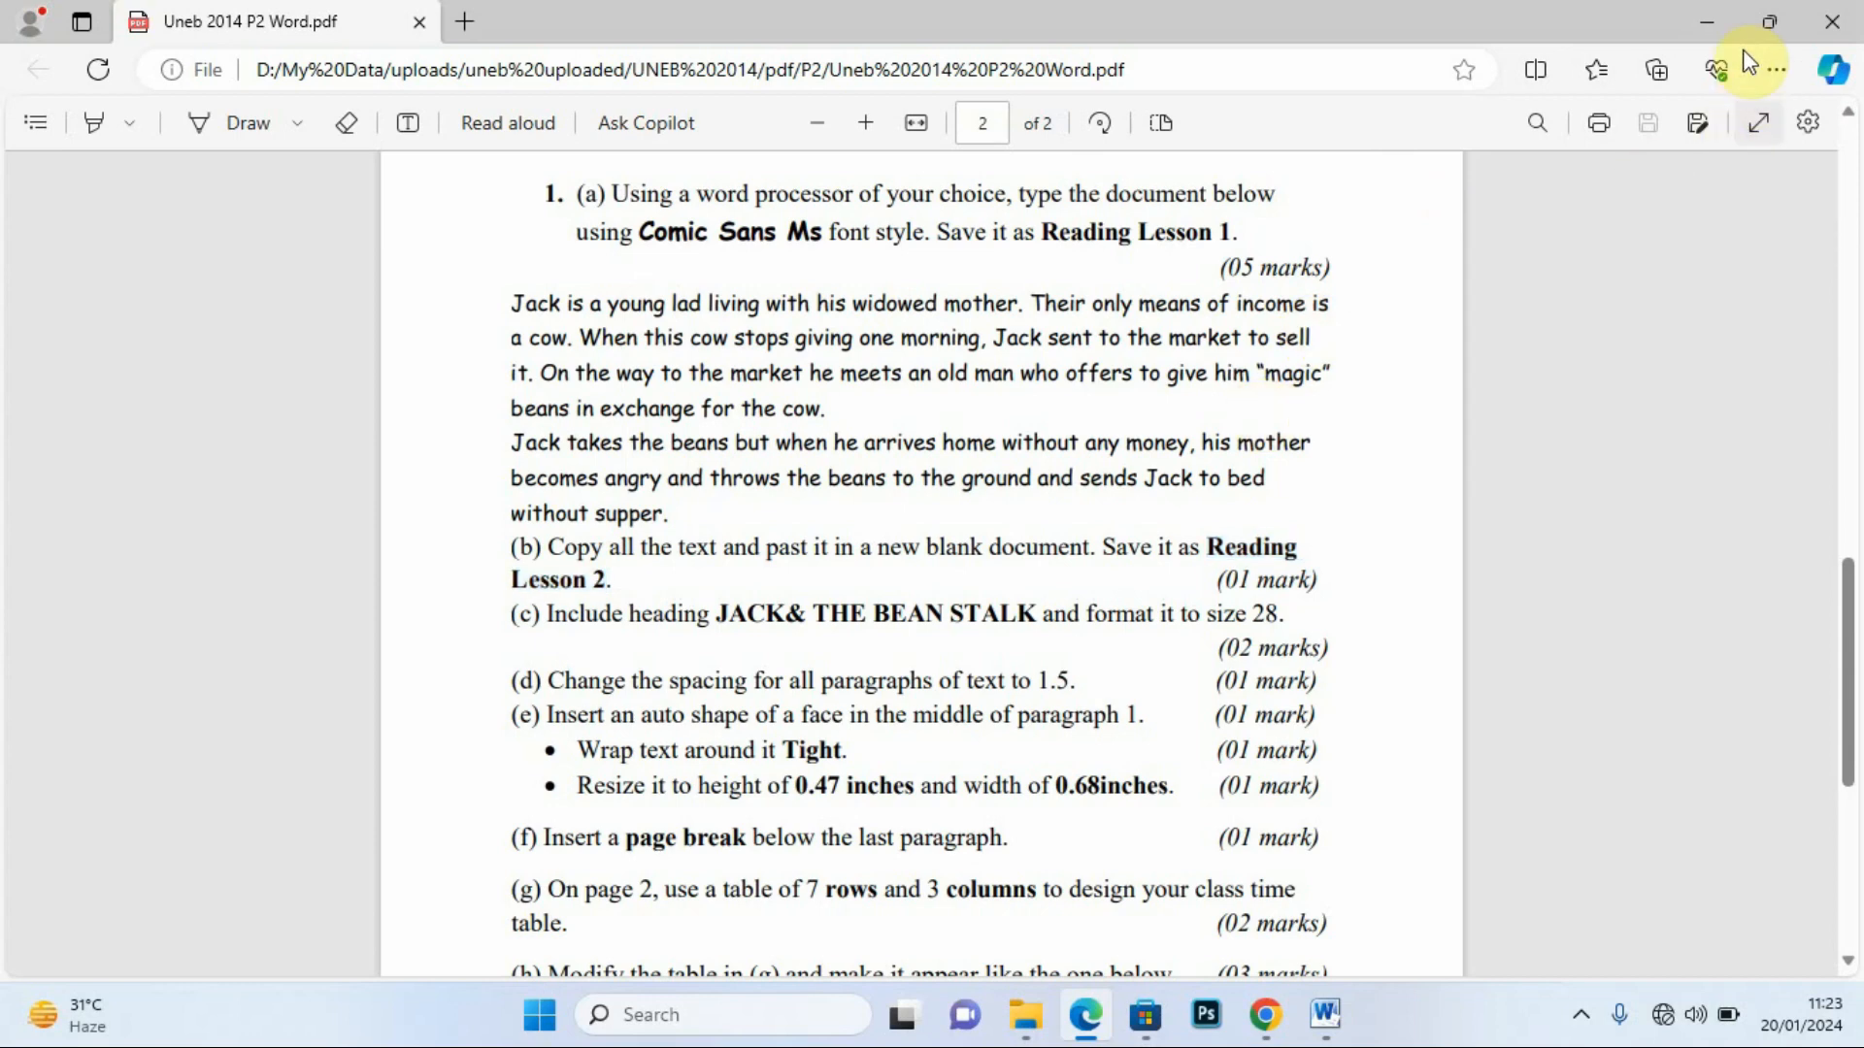
{"action": "left_click", "coordinate": [1704, 22]}
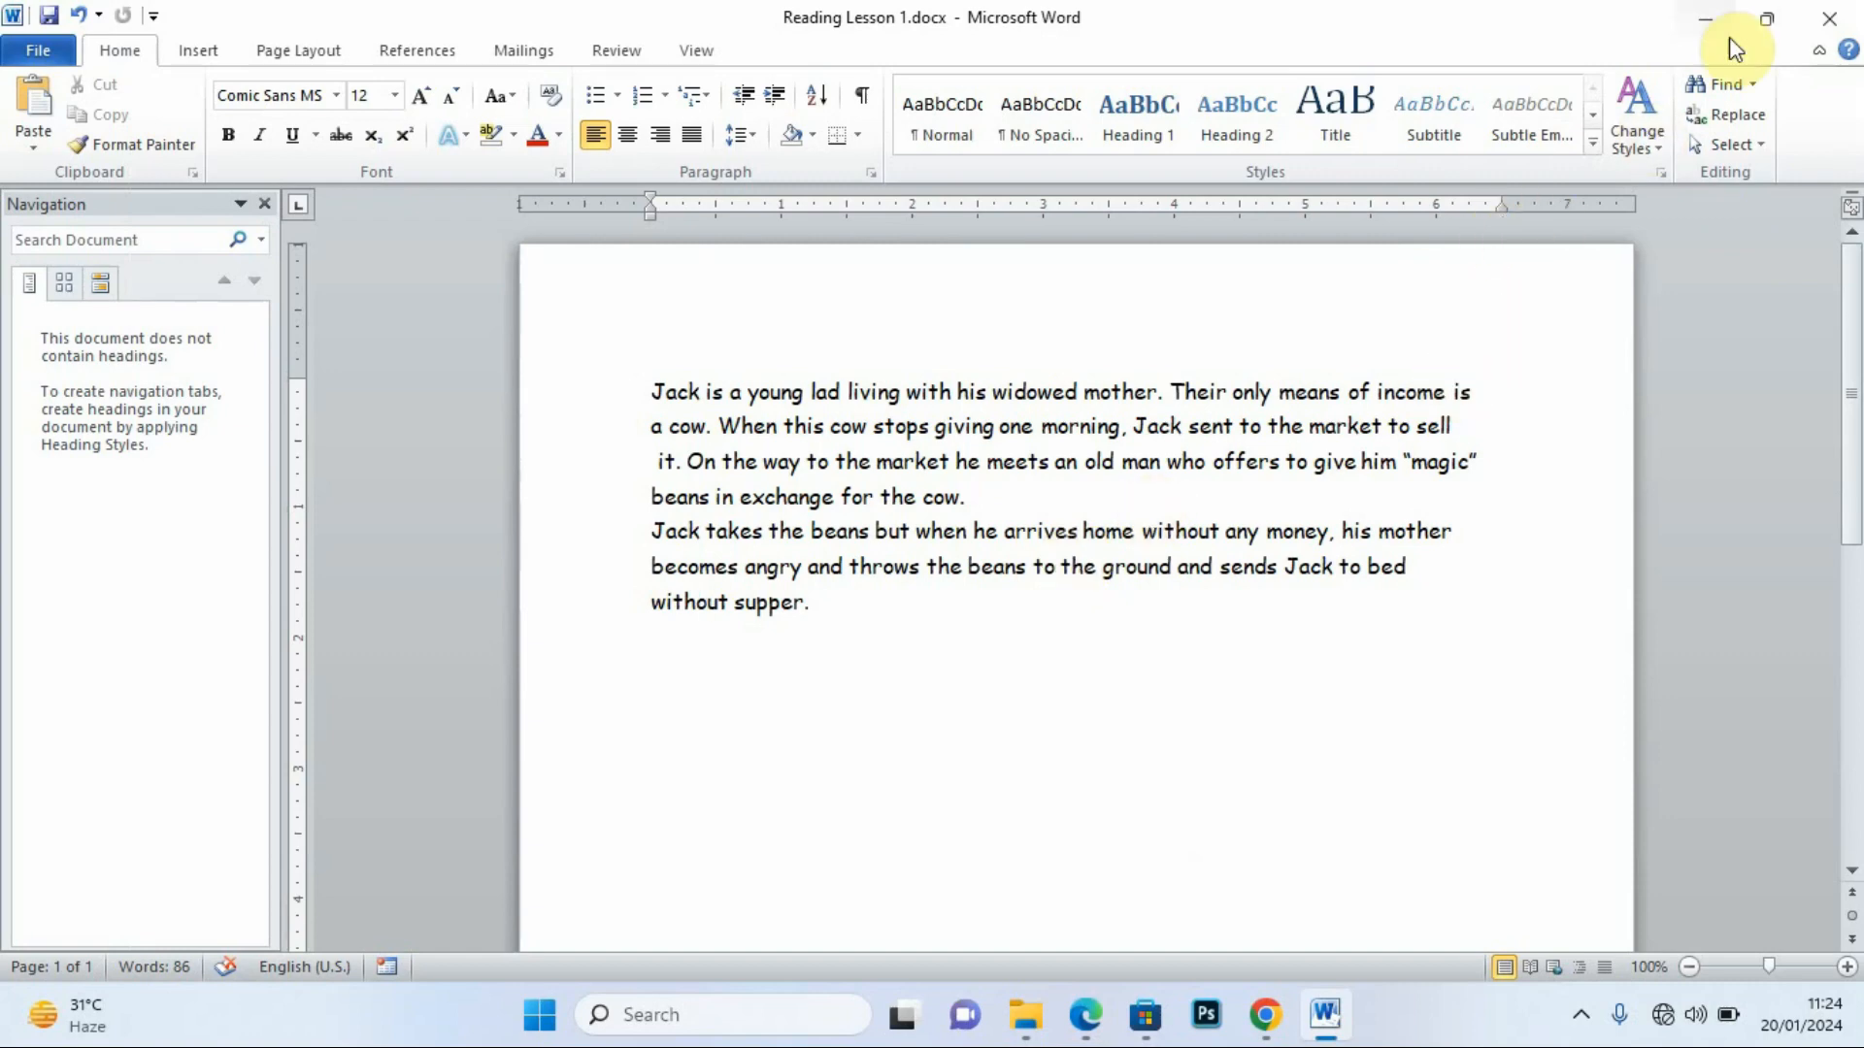
Minimize Word, open the UNEB 2014 P2 folder from the desktop and move its window nearer the middle of the screen.
{"action": "left_click", "coordinate": [1704, 22]}
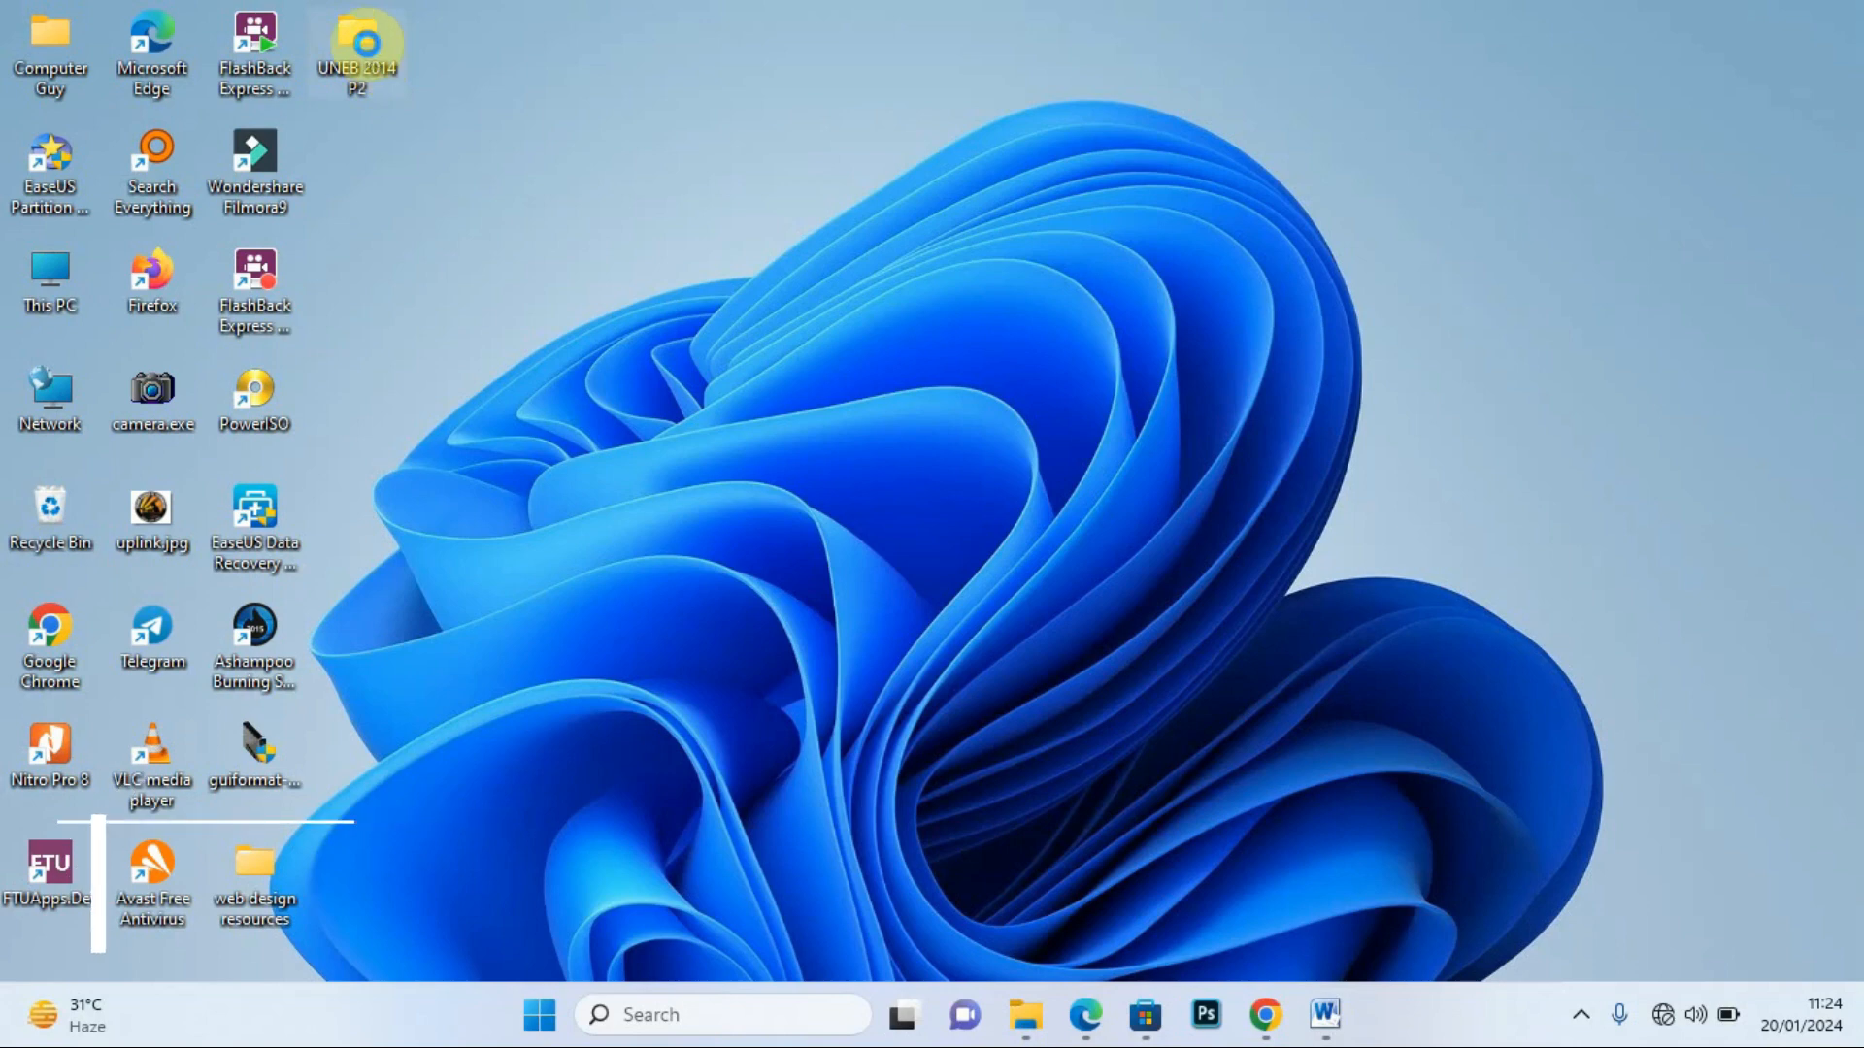
{"action": "right_click", "coordinate": [367, 44]}
{"action": "left_click", "coordinate": [481, 135]}
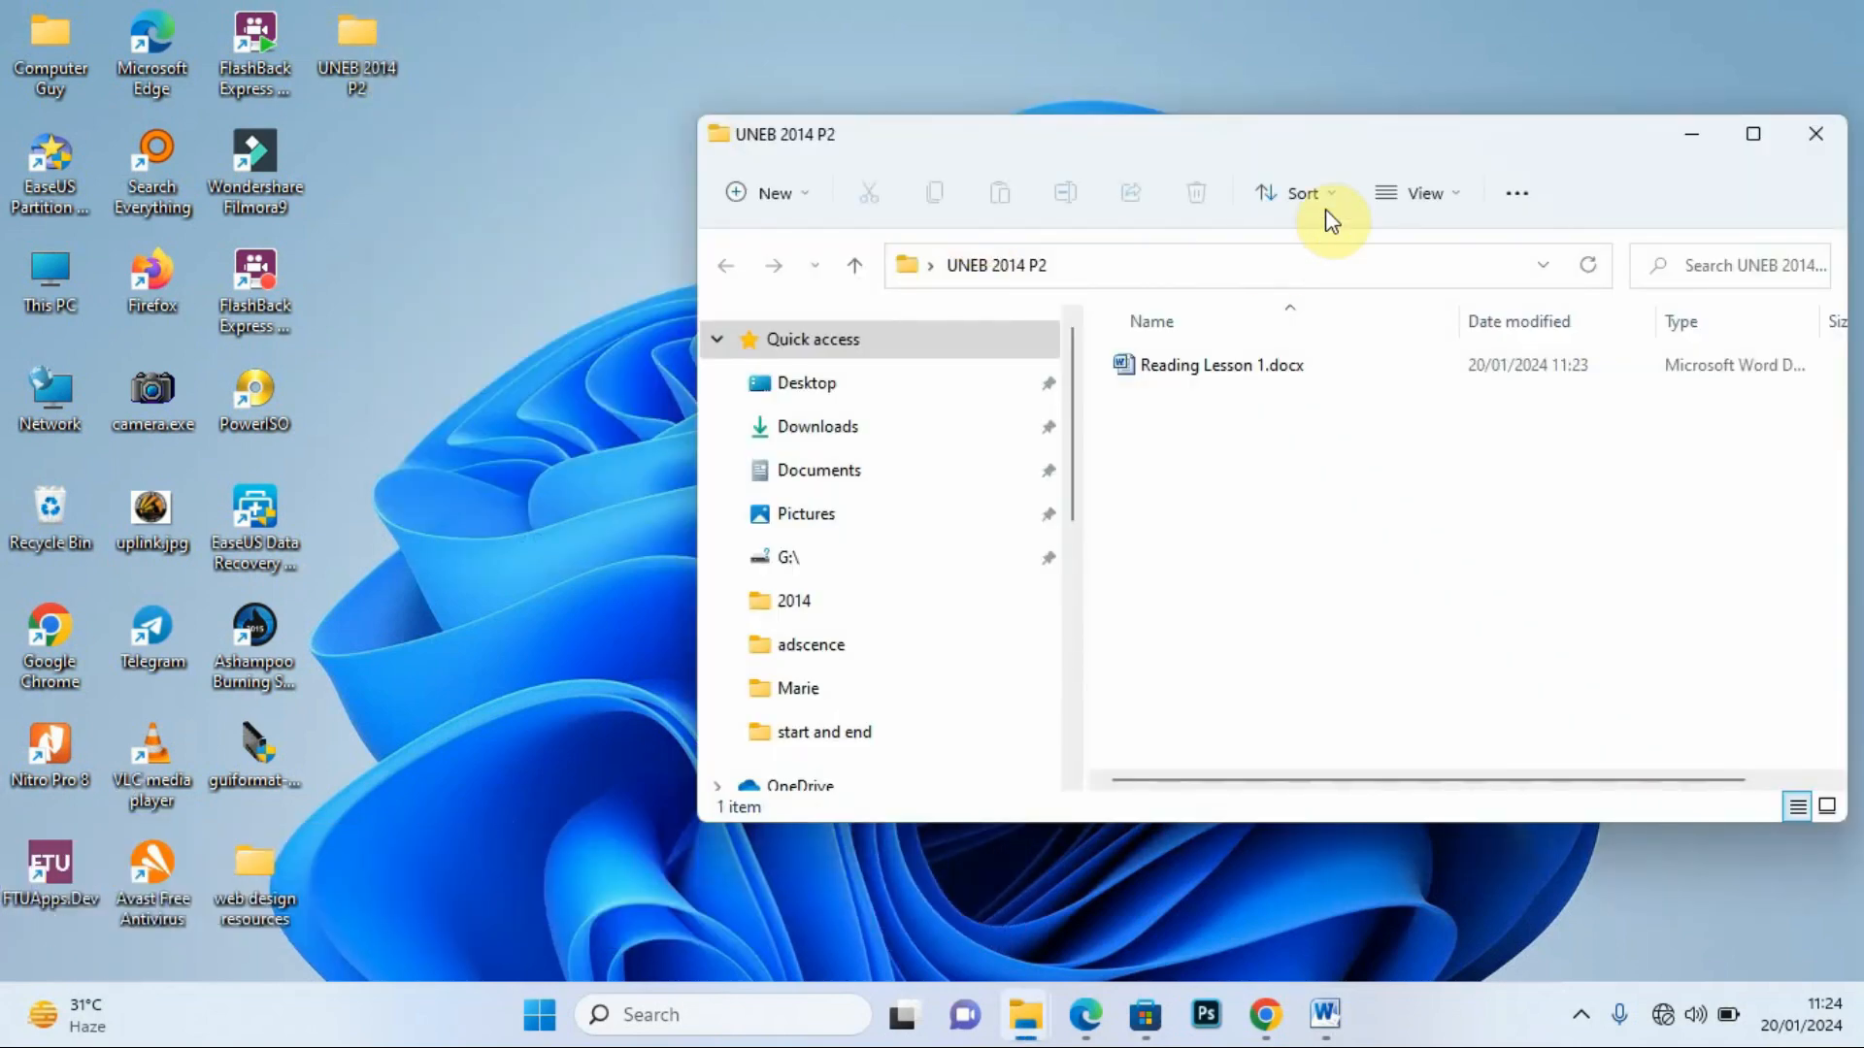
{"action": "left_click_drag", "start_coordinate": [1529, 153], "coordinate": [1303, 158]}
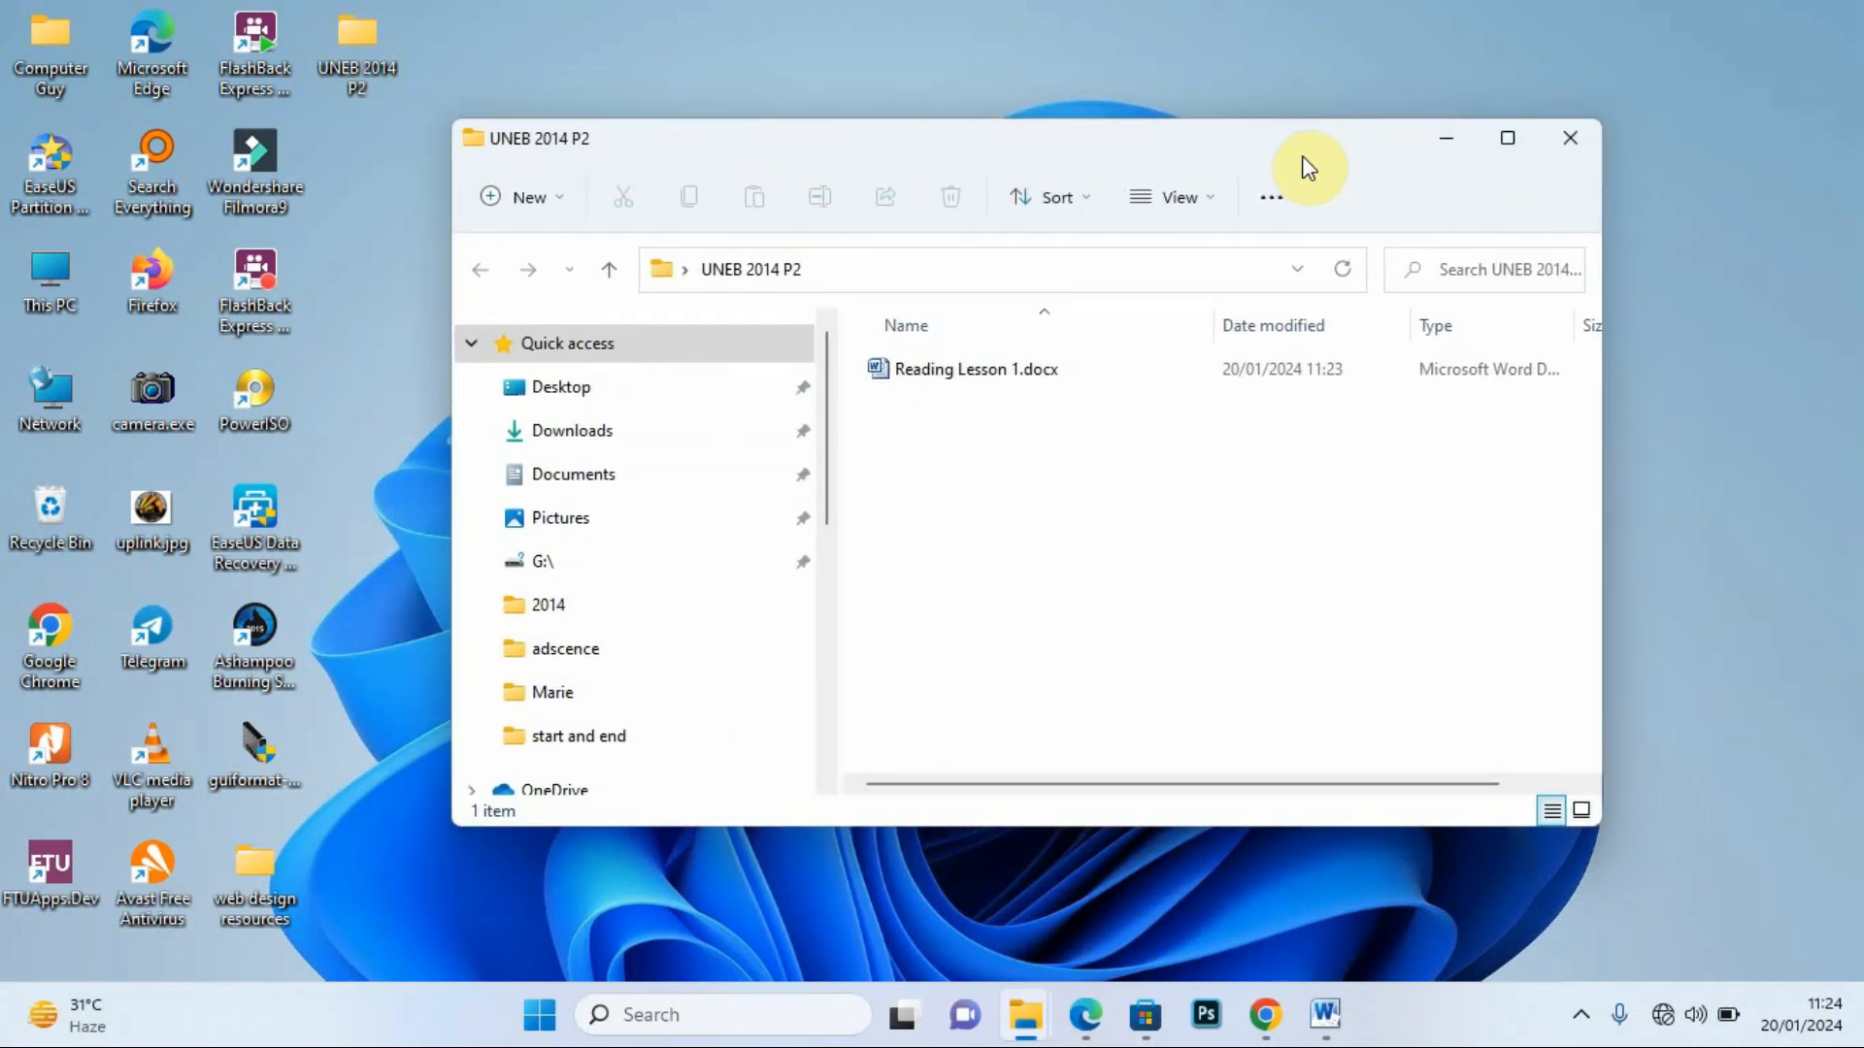
Create a new Microsoft Word document in the UNEB 2014 P2 folder and name it Reading Lesson 2.
{"action": "right_click", "coordinate": [995, 439]}
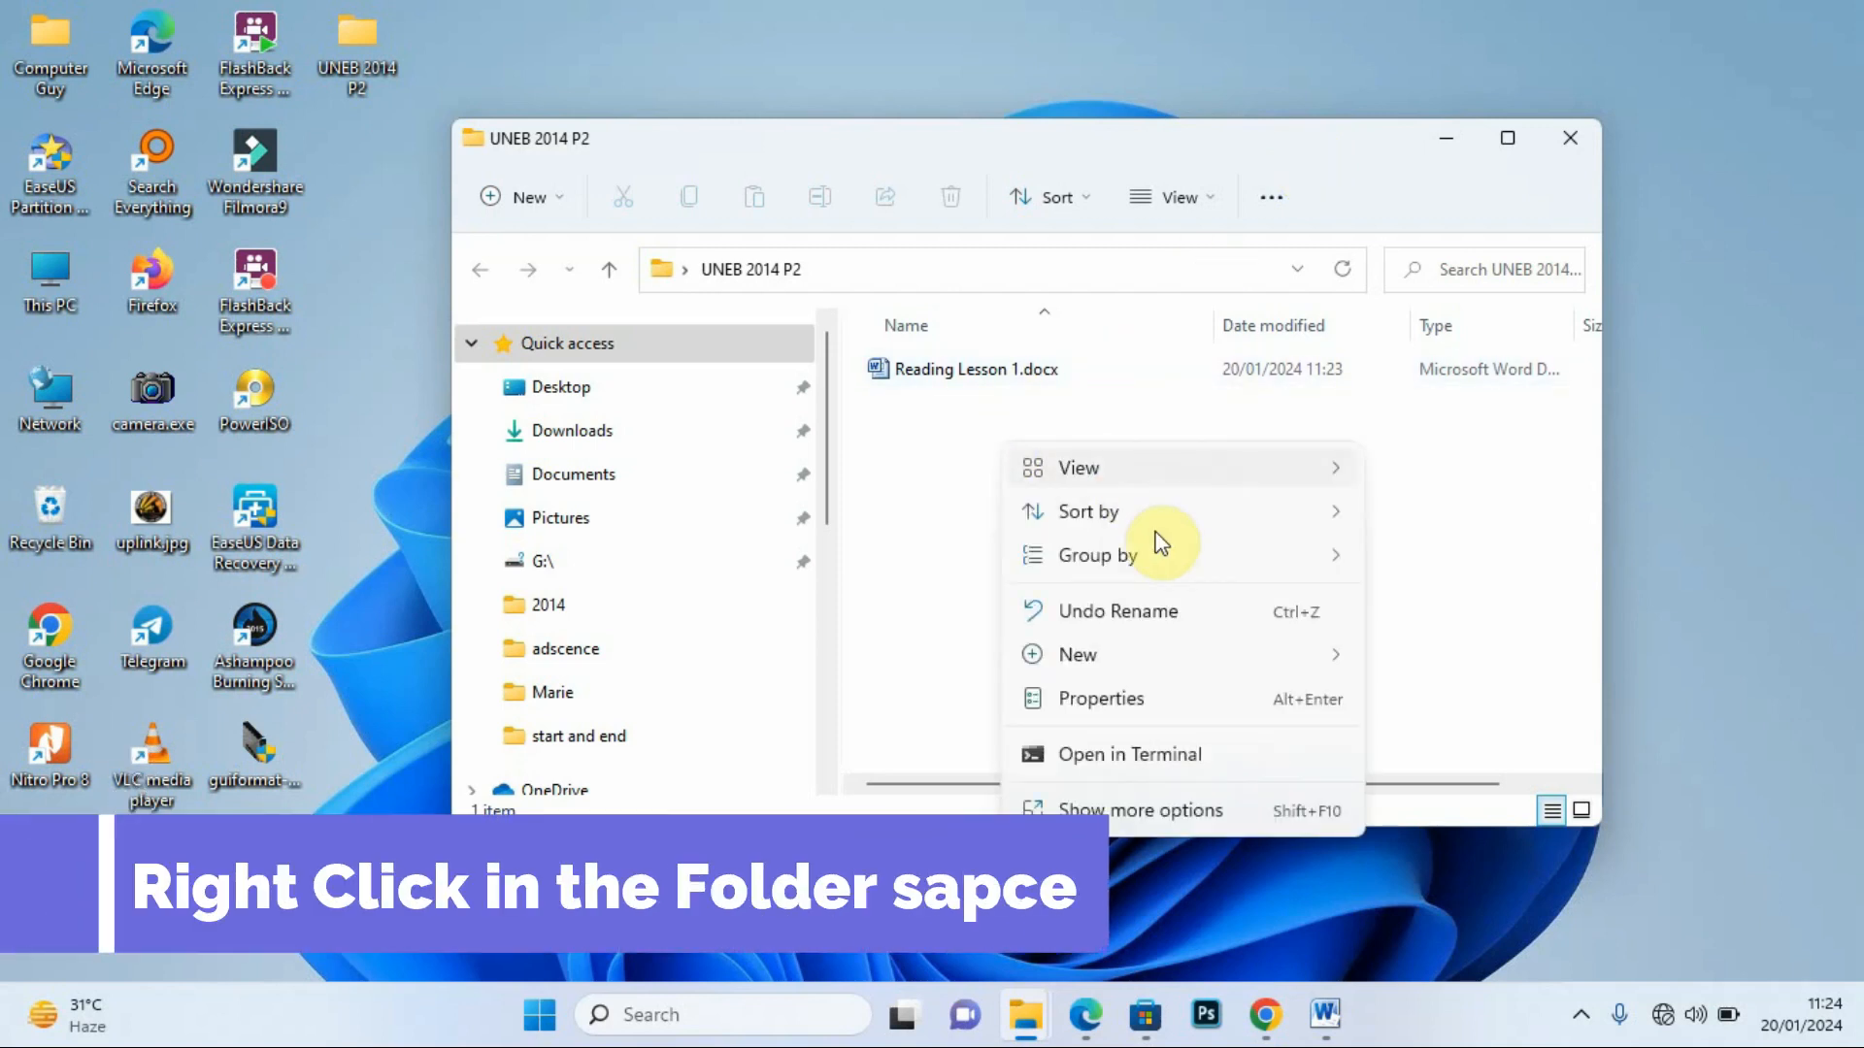
{"action": "mouse_move", "coordinate": [1158, 662]}
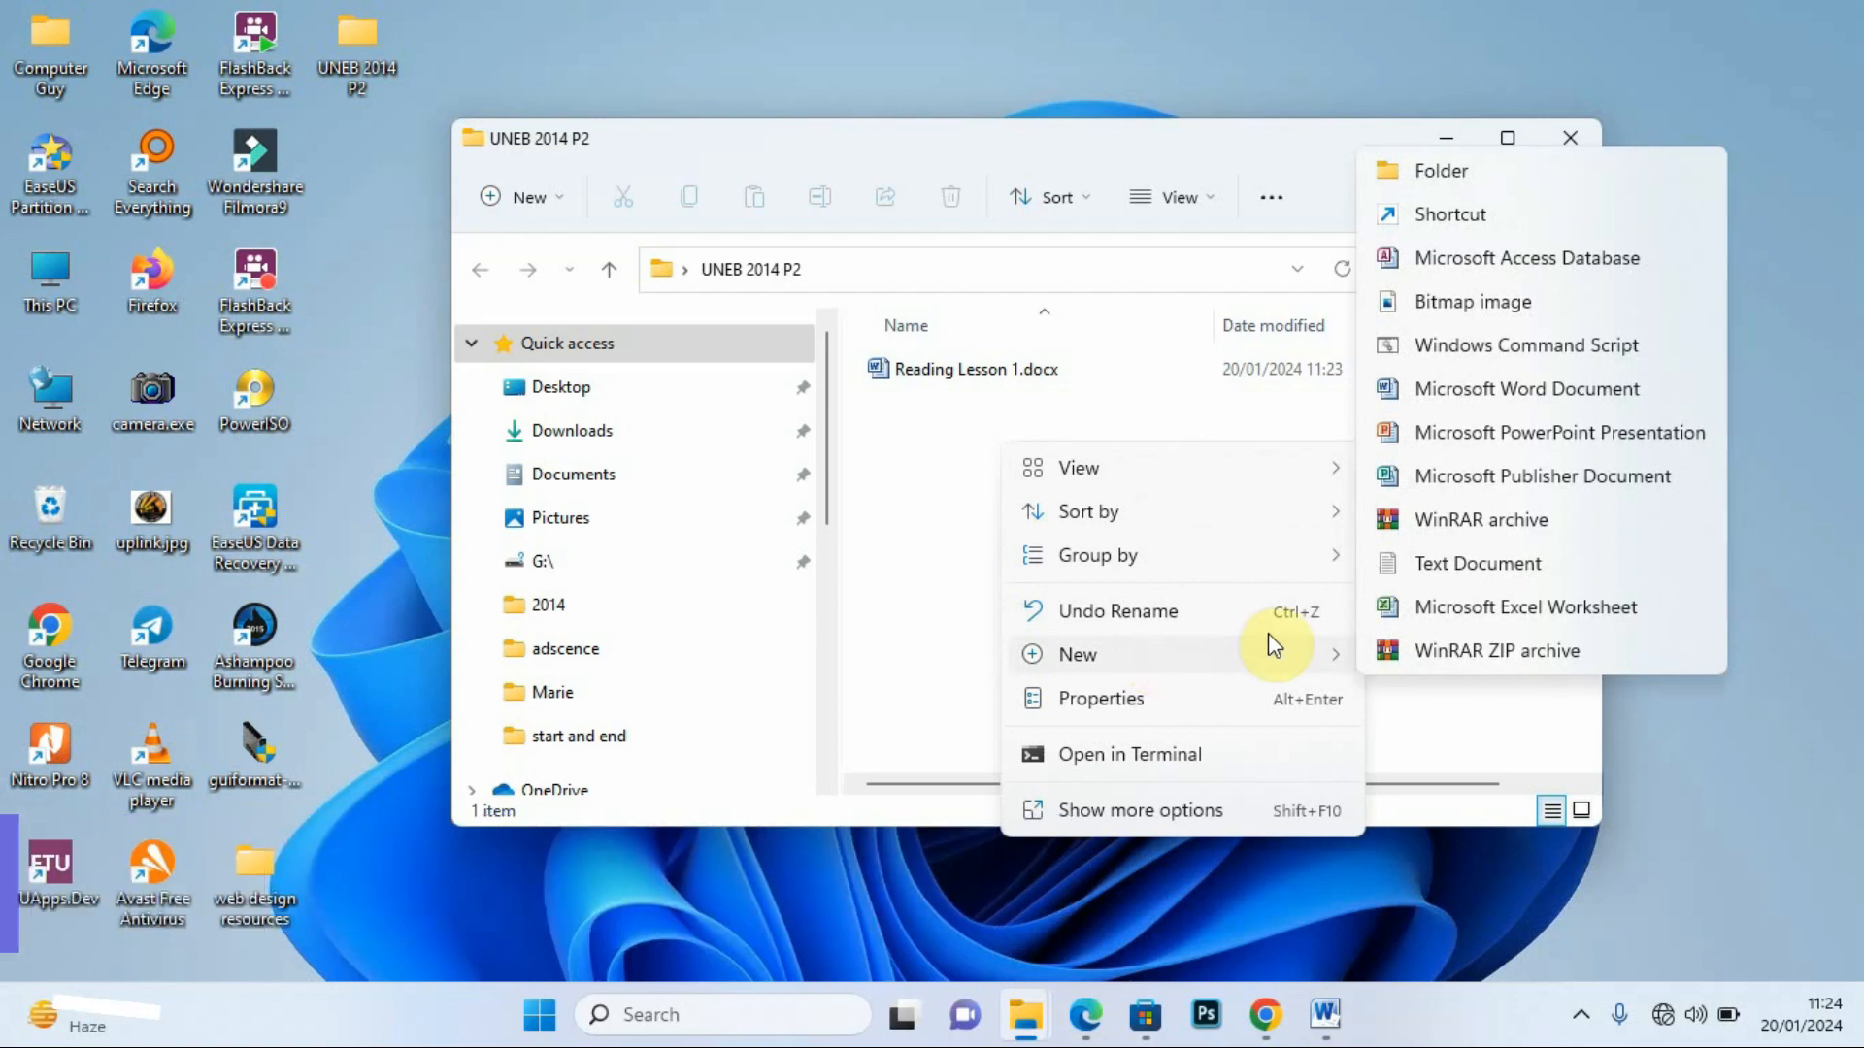
{"action": "left_click", "coordinate": [1520, 389]}
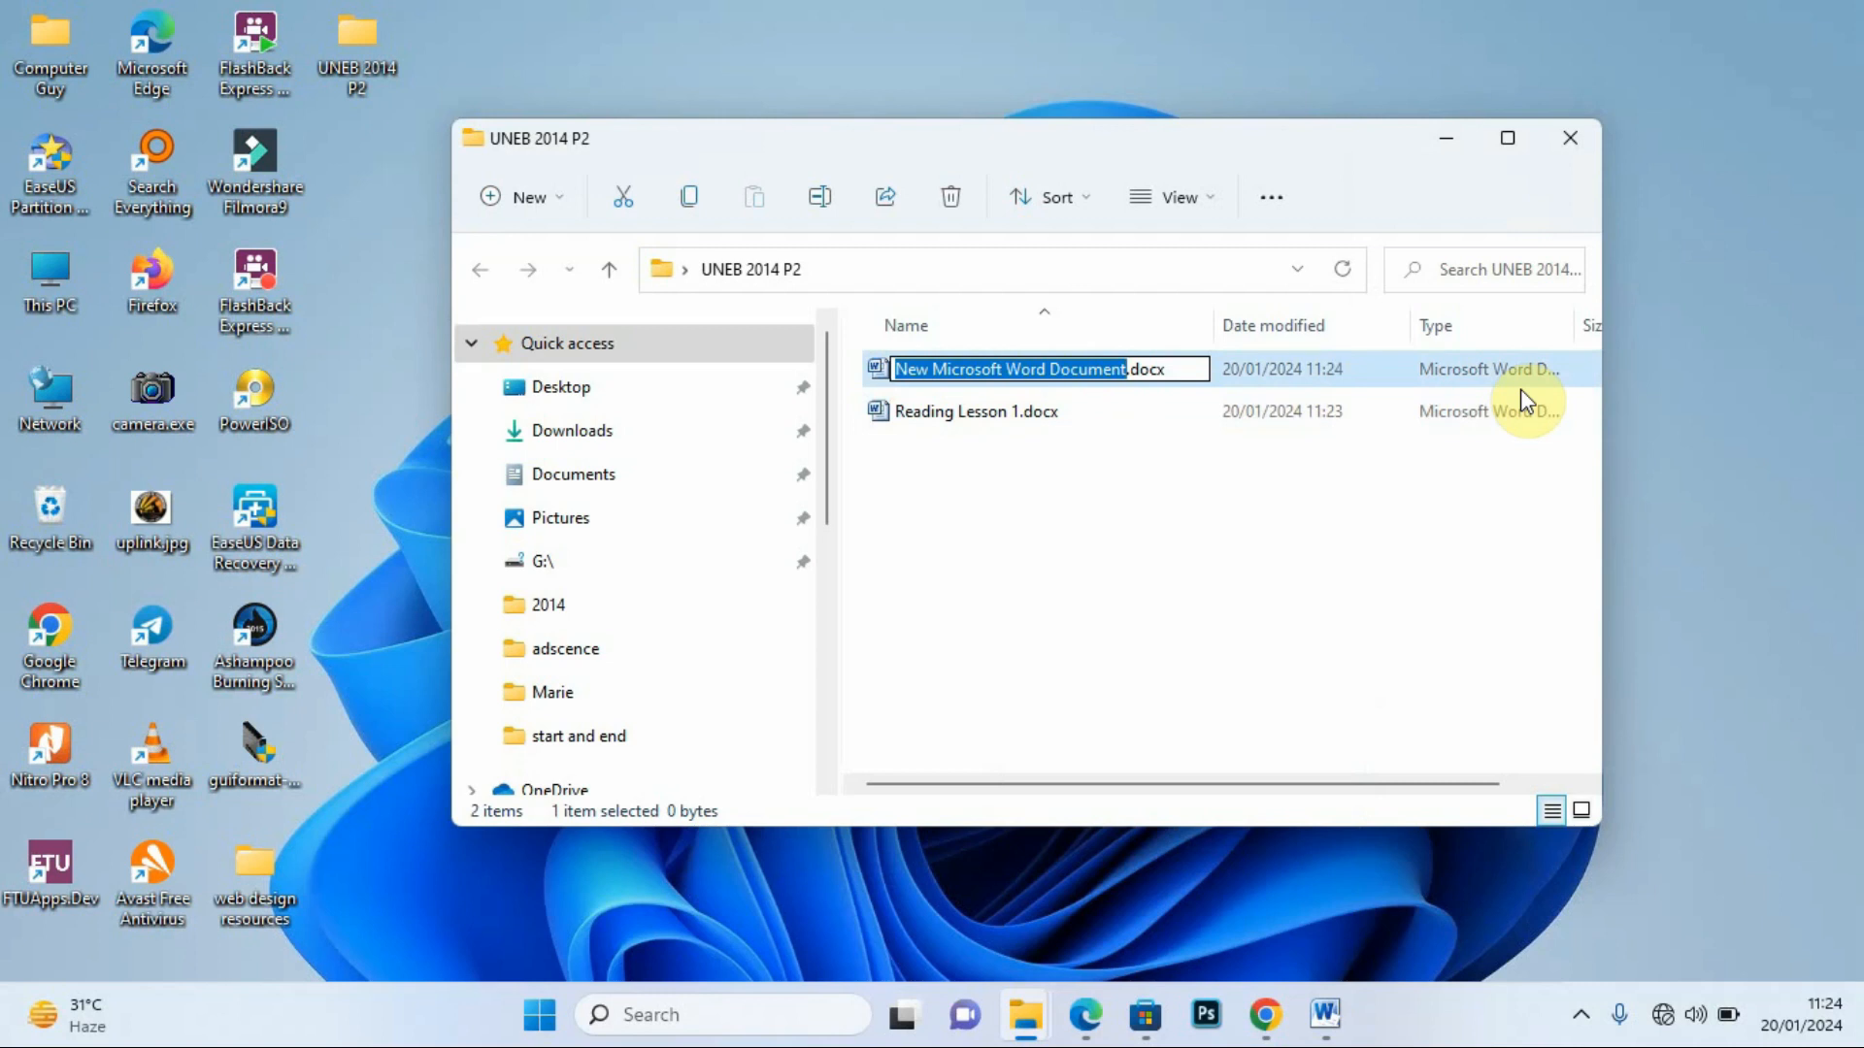
{"action": "type", "text": "Reading"}
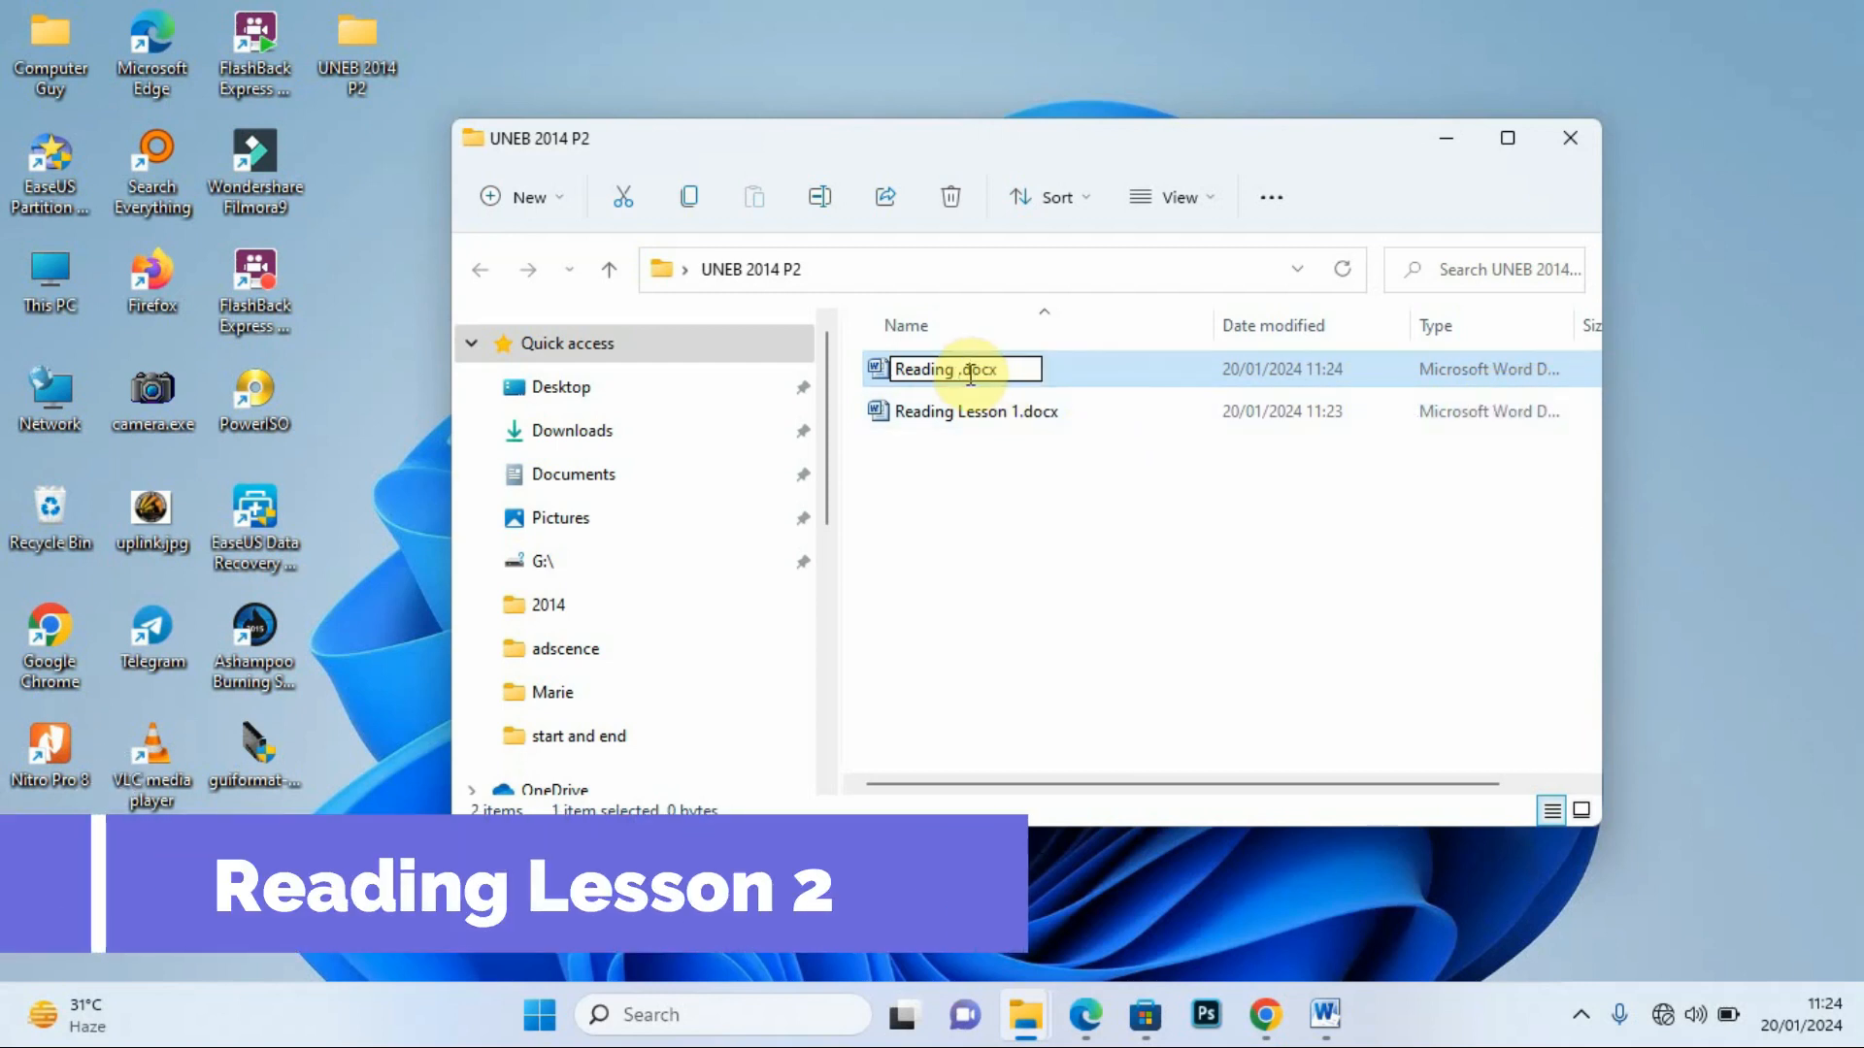
{"action": "type", "text": "Lesson 2"}
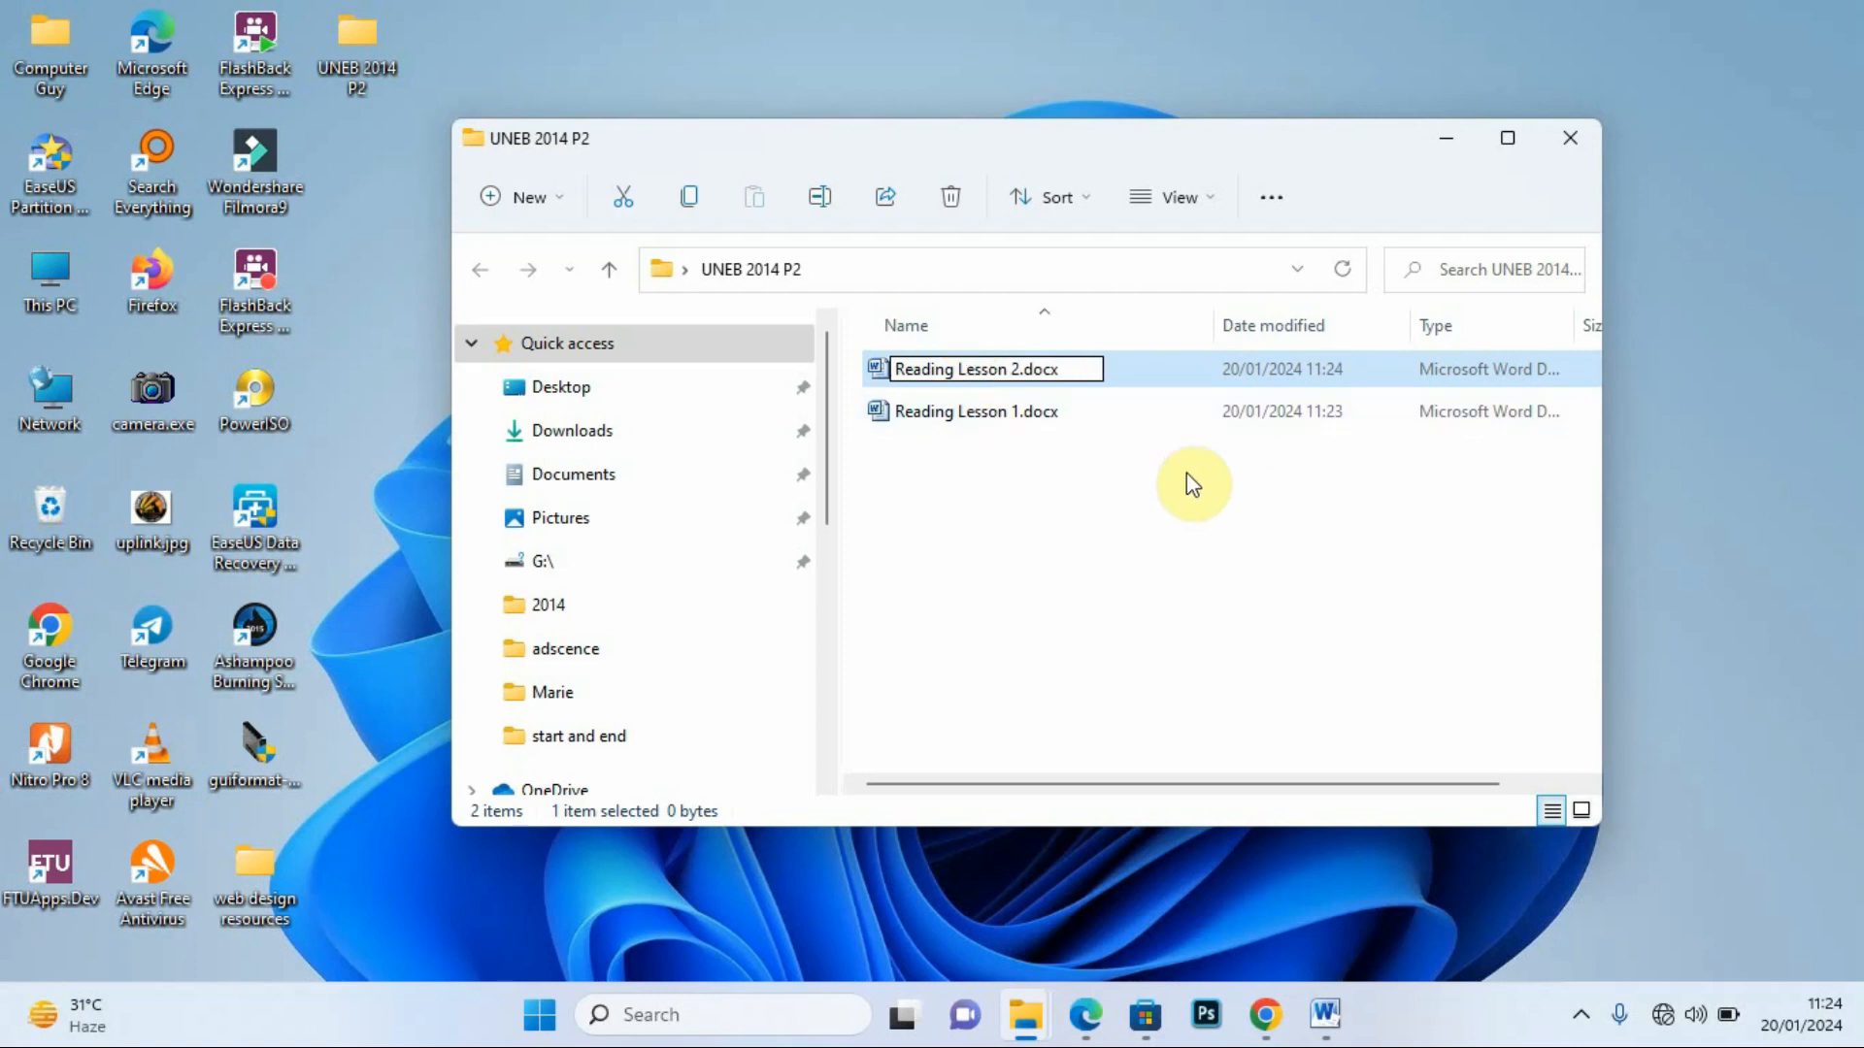
{"action": "left_click", "coordinate": [1301, 550]}
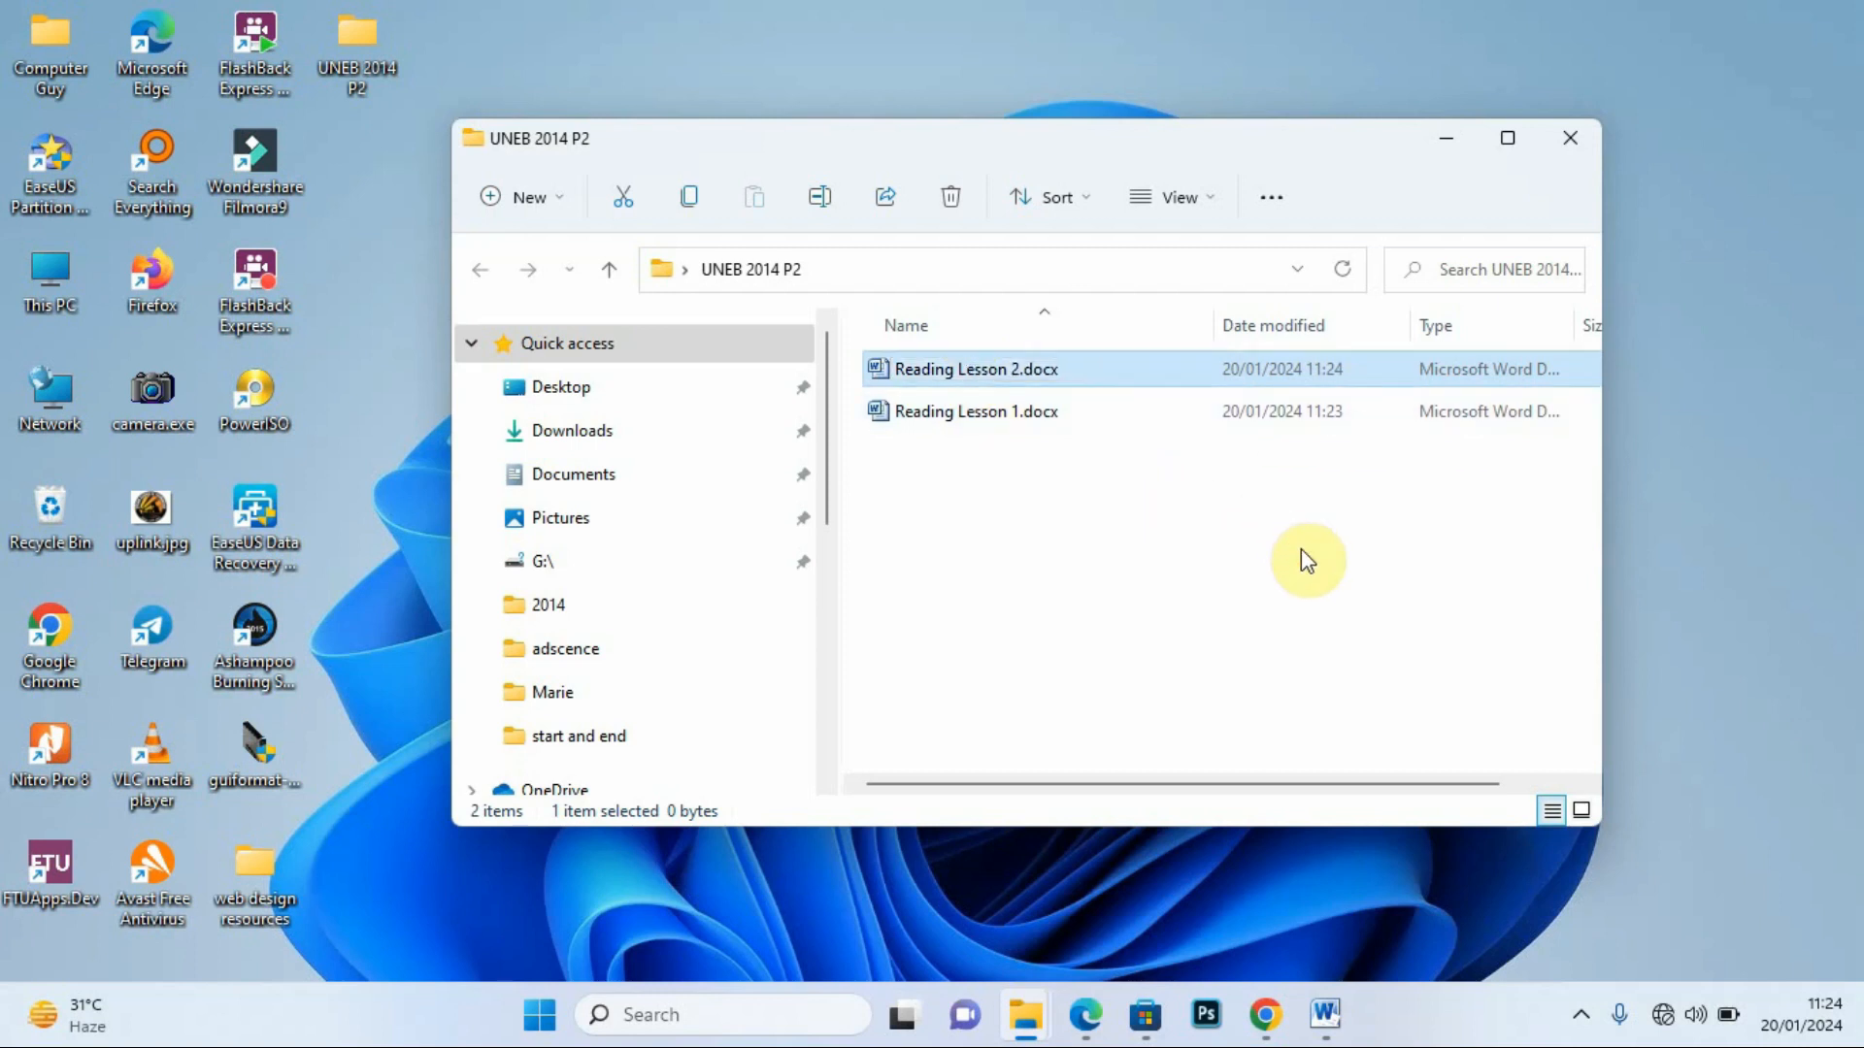
{"action": "left_click", "coordinate": [1301, 550]}
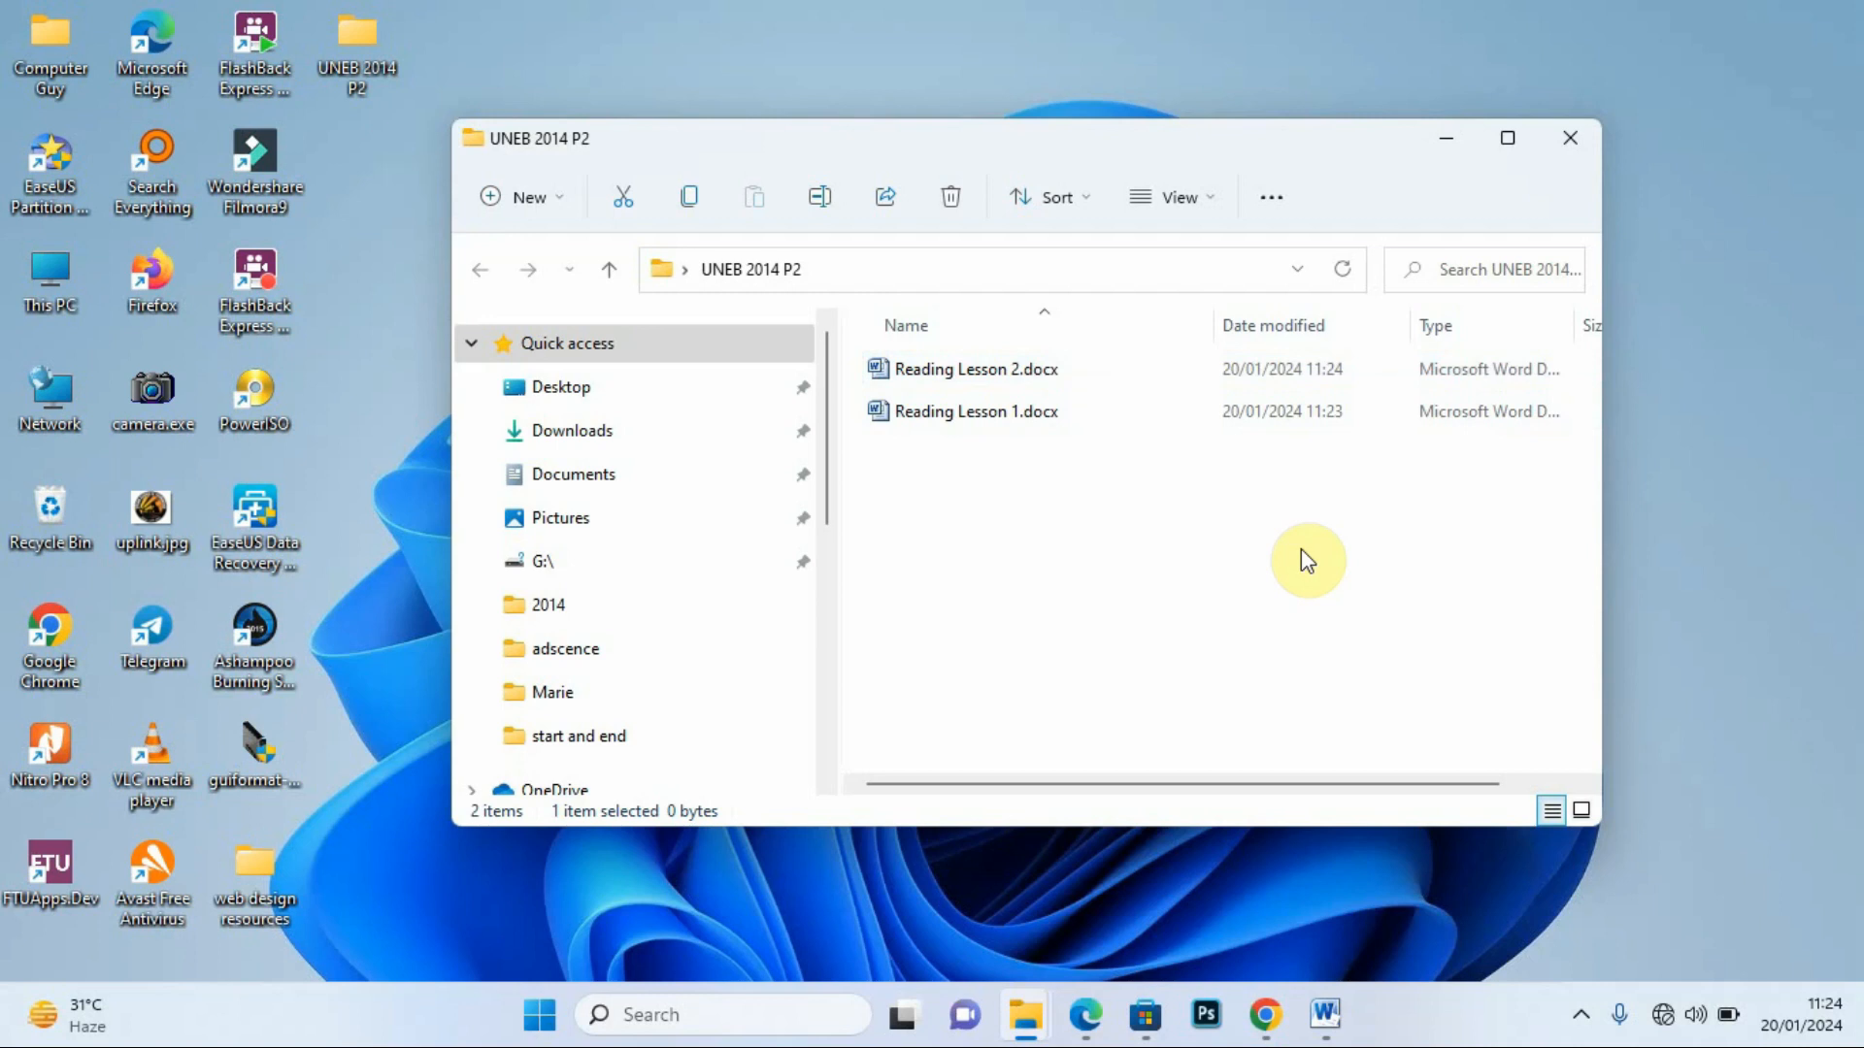
Open the Reading Lesson 2 document from the UNEB 2014 P2 folder in Word.
{"action": "right_click", "coordinate": [1064, 370]}
{"action": "right_click", "coordinate": [1058, 374]}
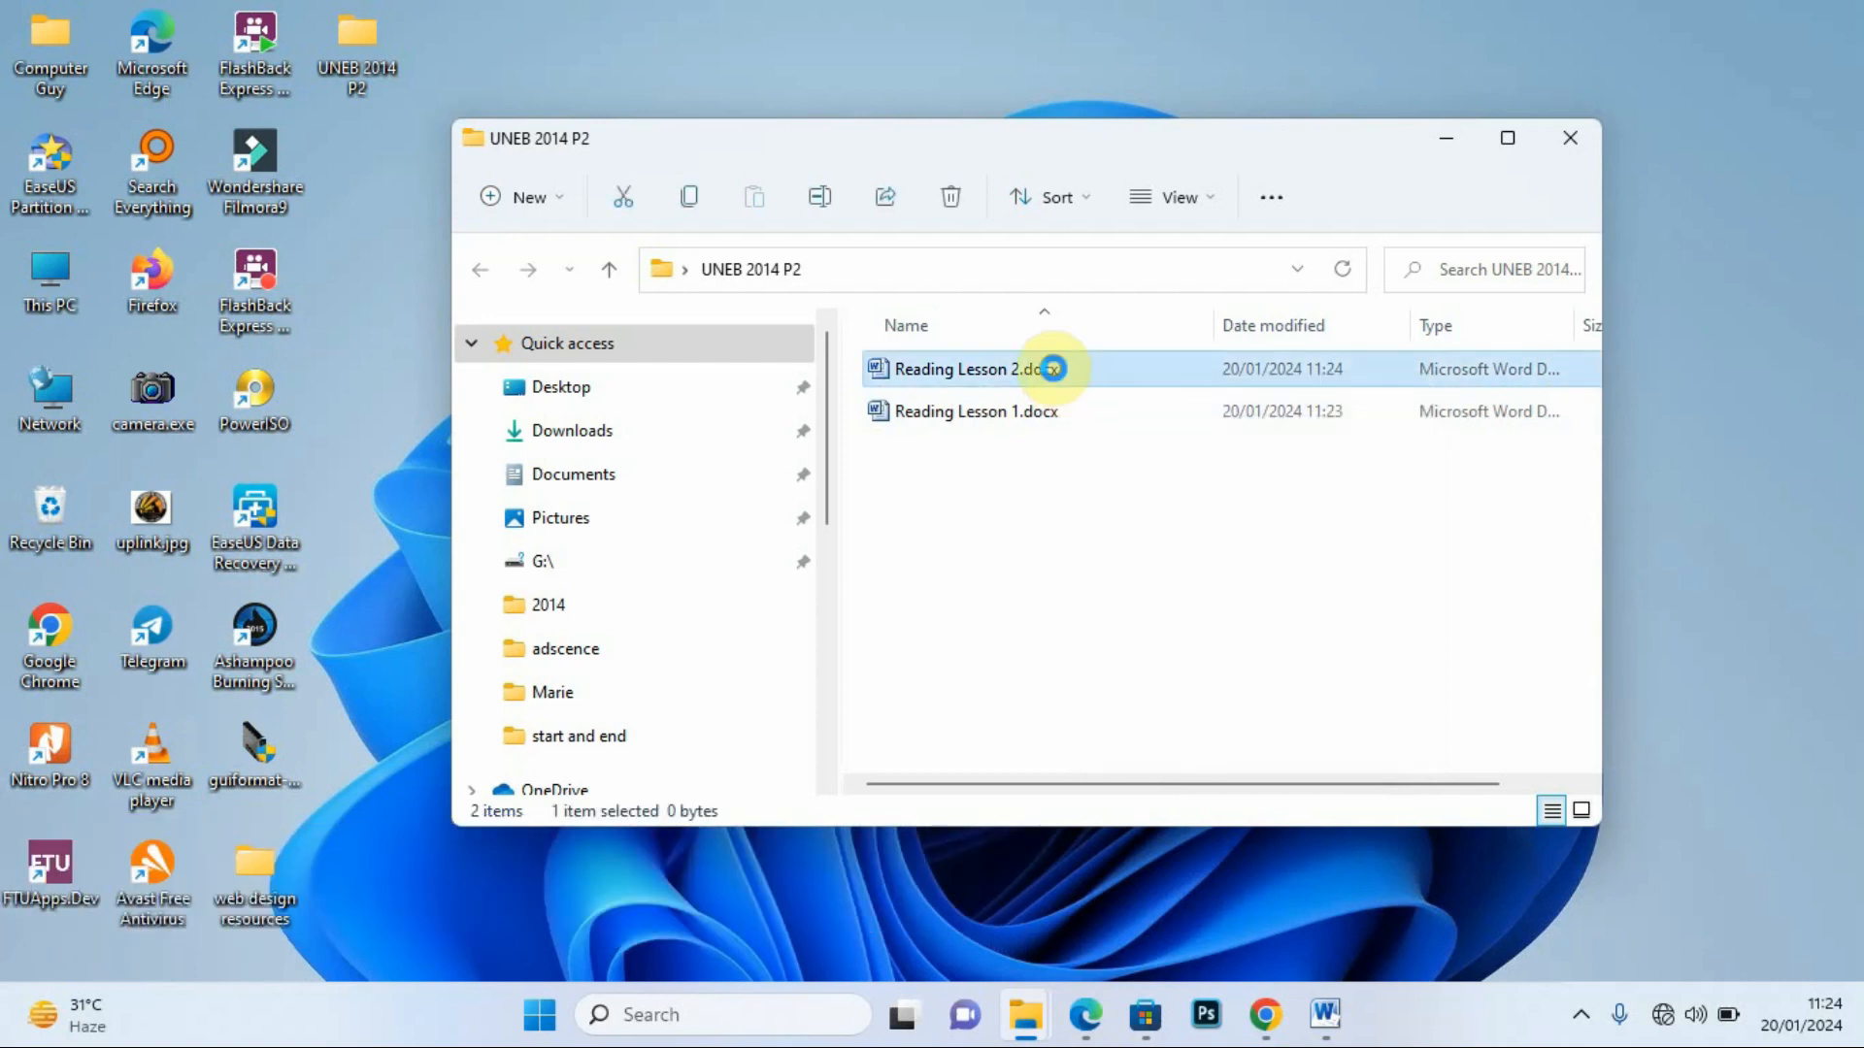
{"action": "left_click", "coordinate": [1138, 460]}
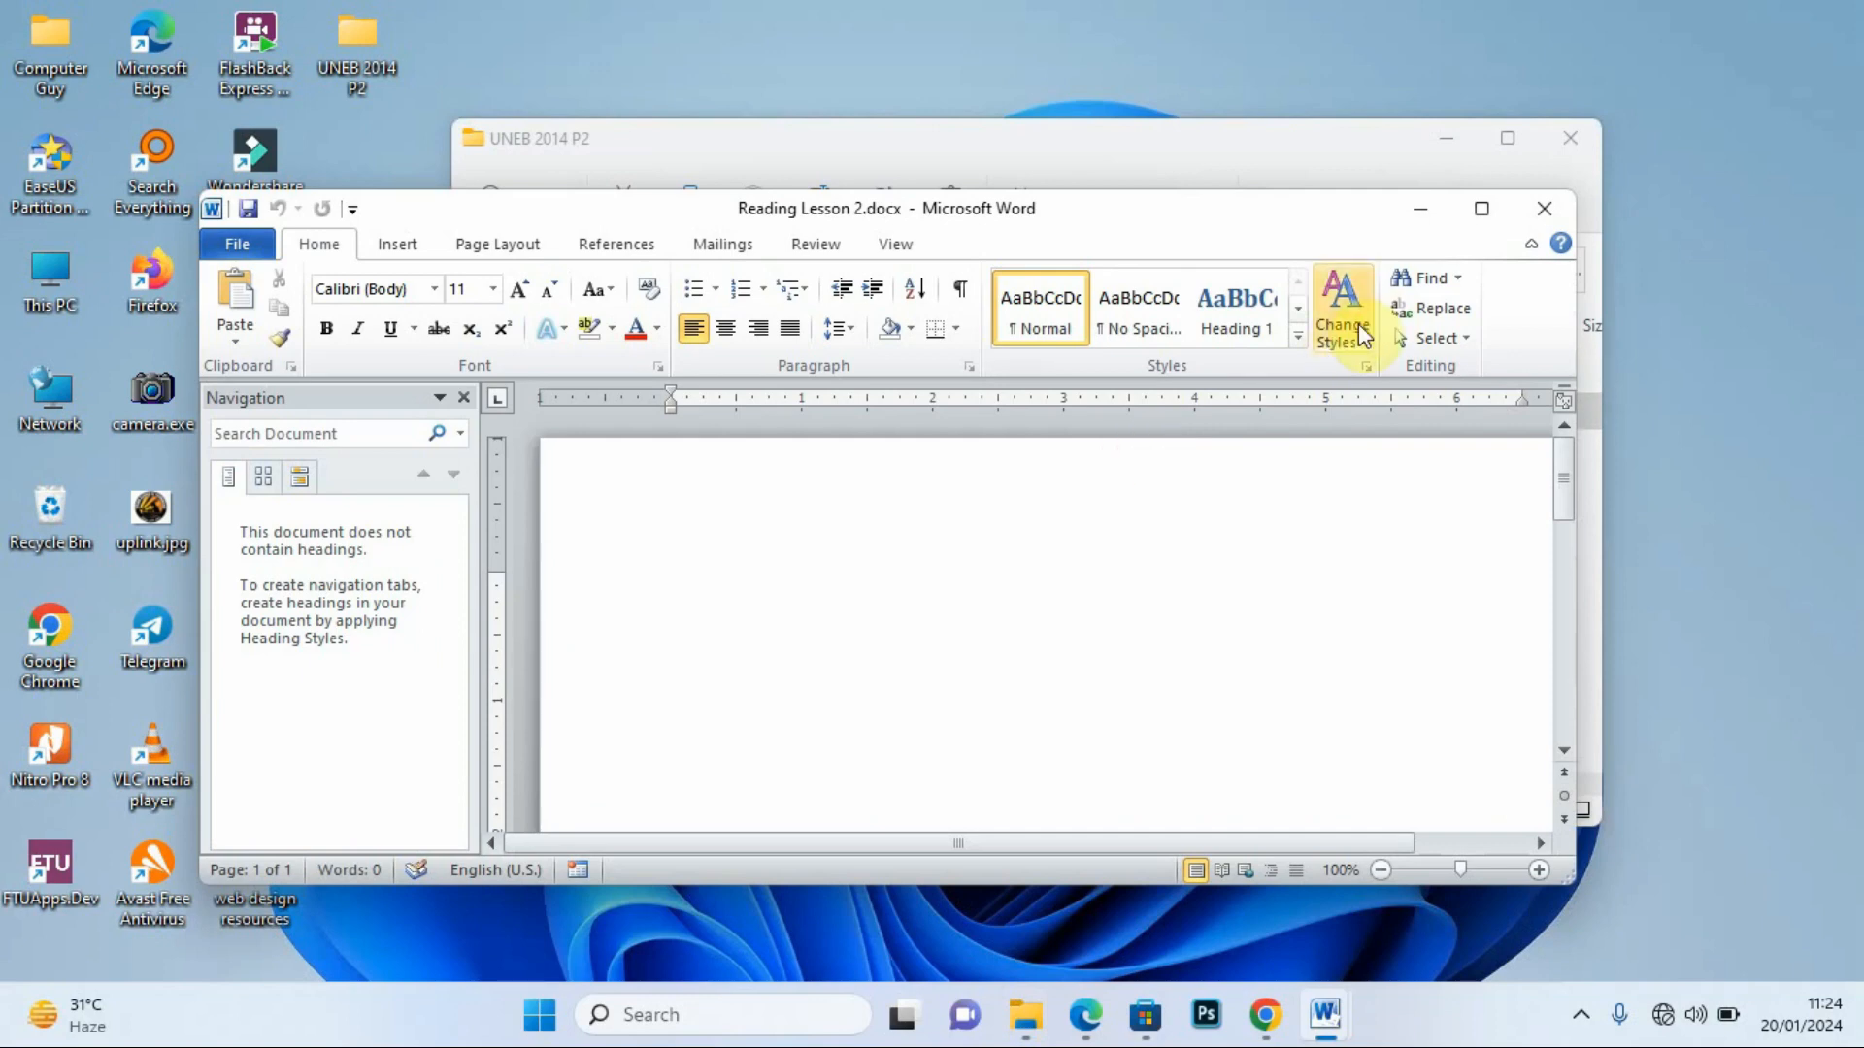
Copy the entire passage from Reading Lesson 1 and paste it into the blank Reading Lesson 2 document.
{"action": "left_click", "coordinate": [1482, 211]}
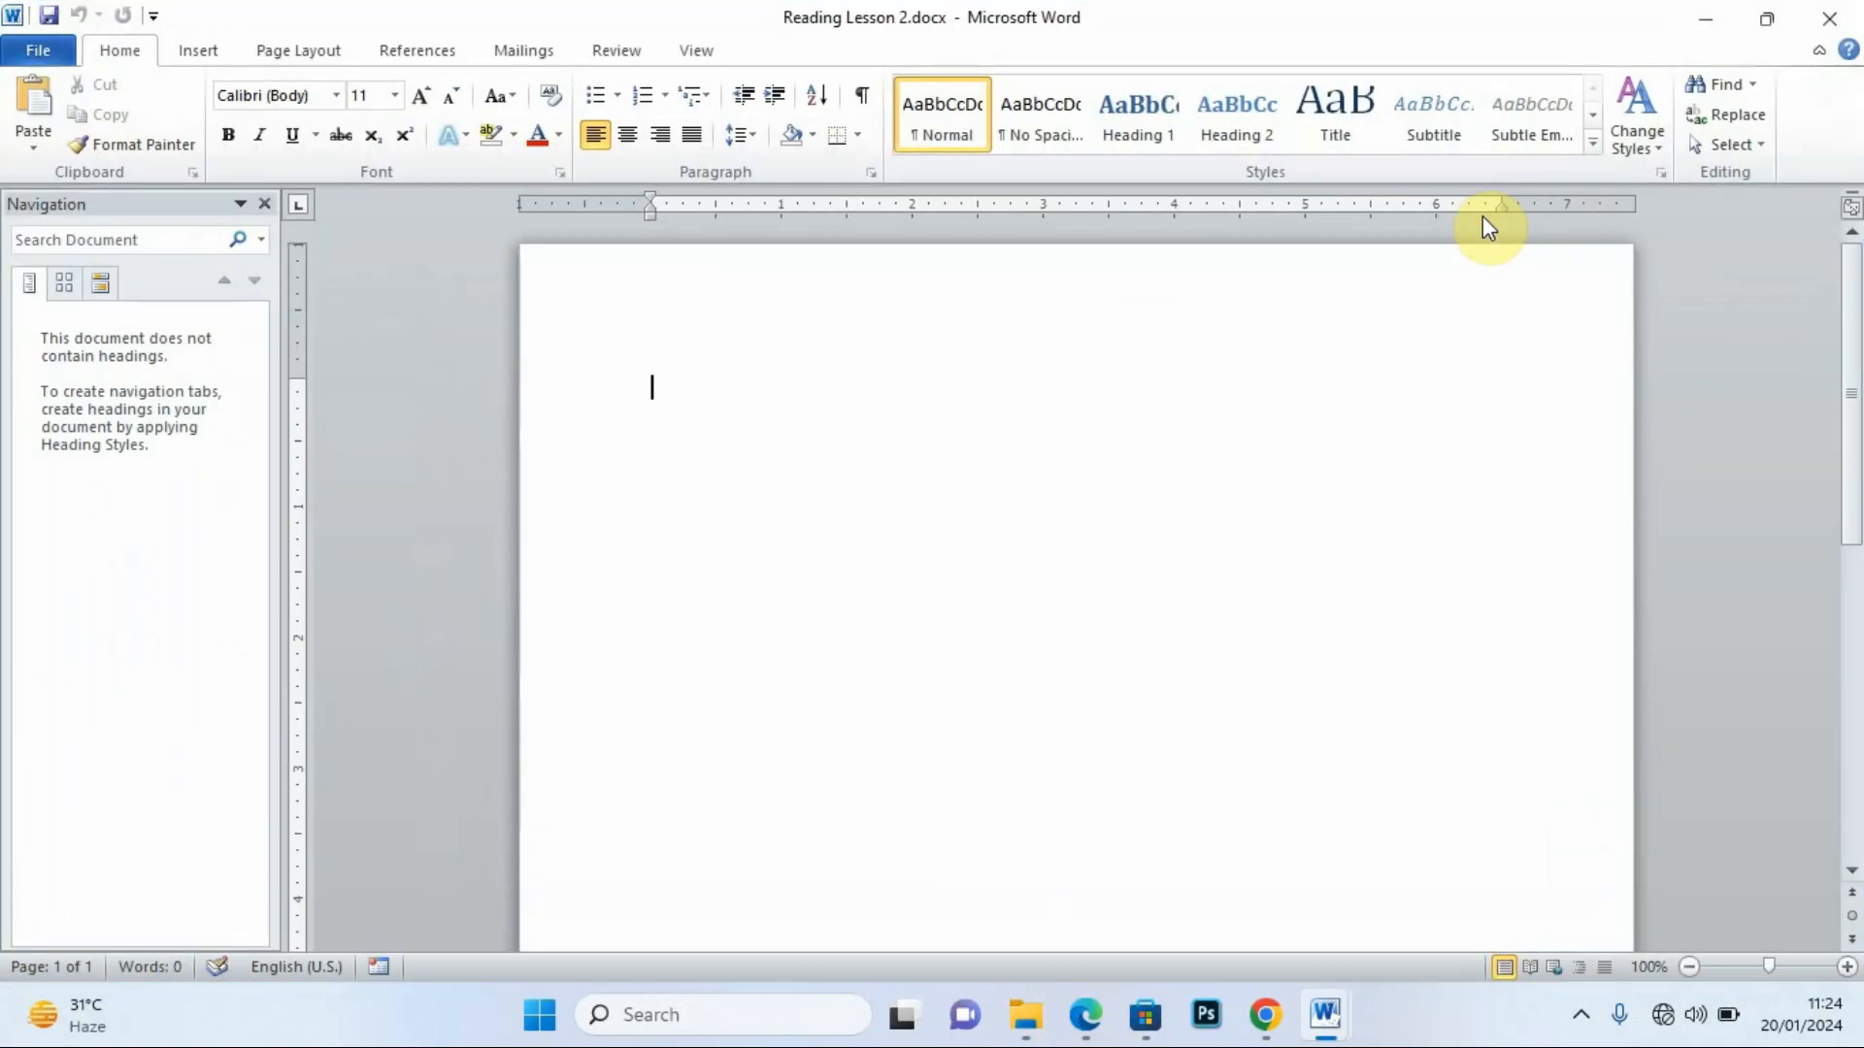
{"action": "mouse_move", "coordinate": [1330, 1025]}
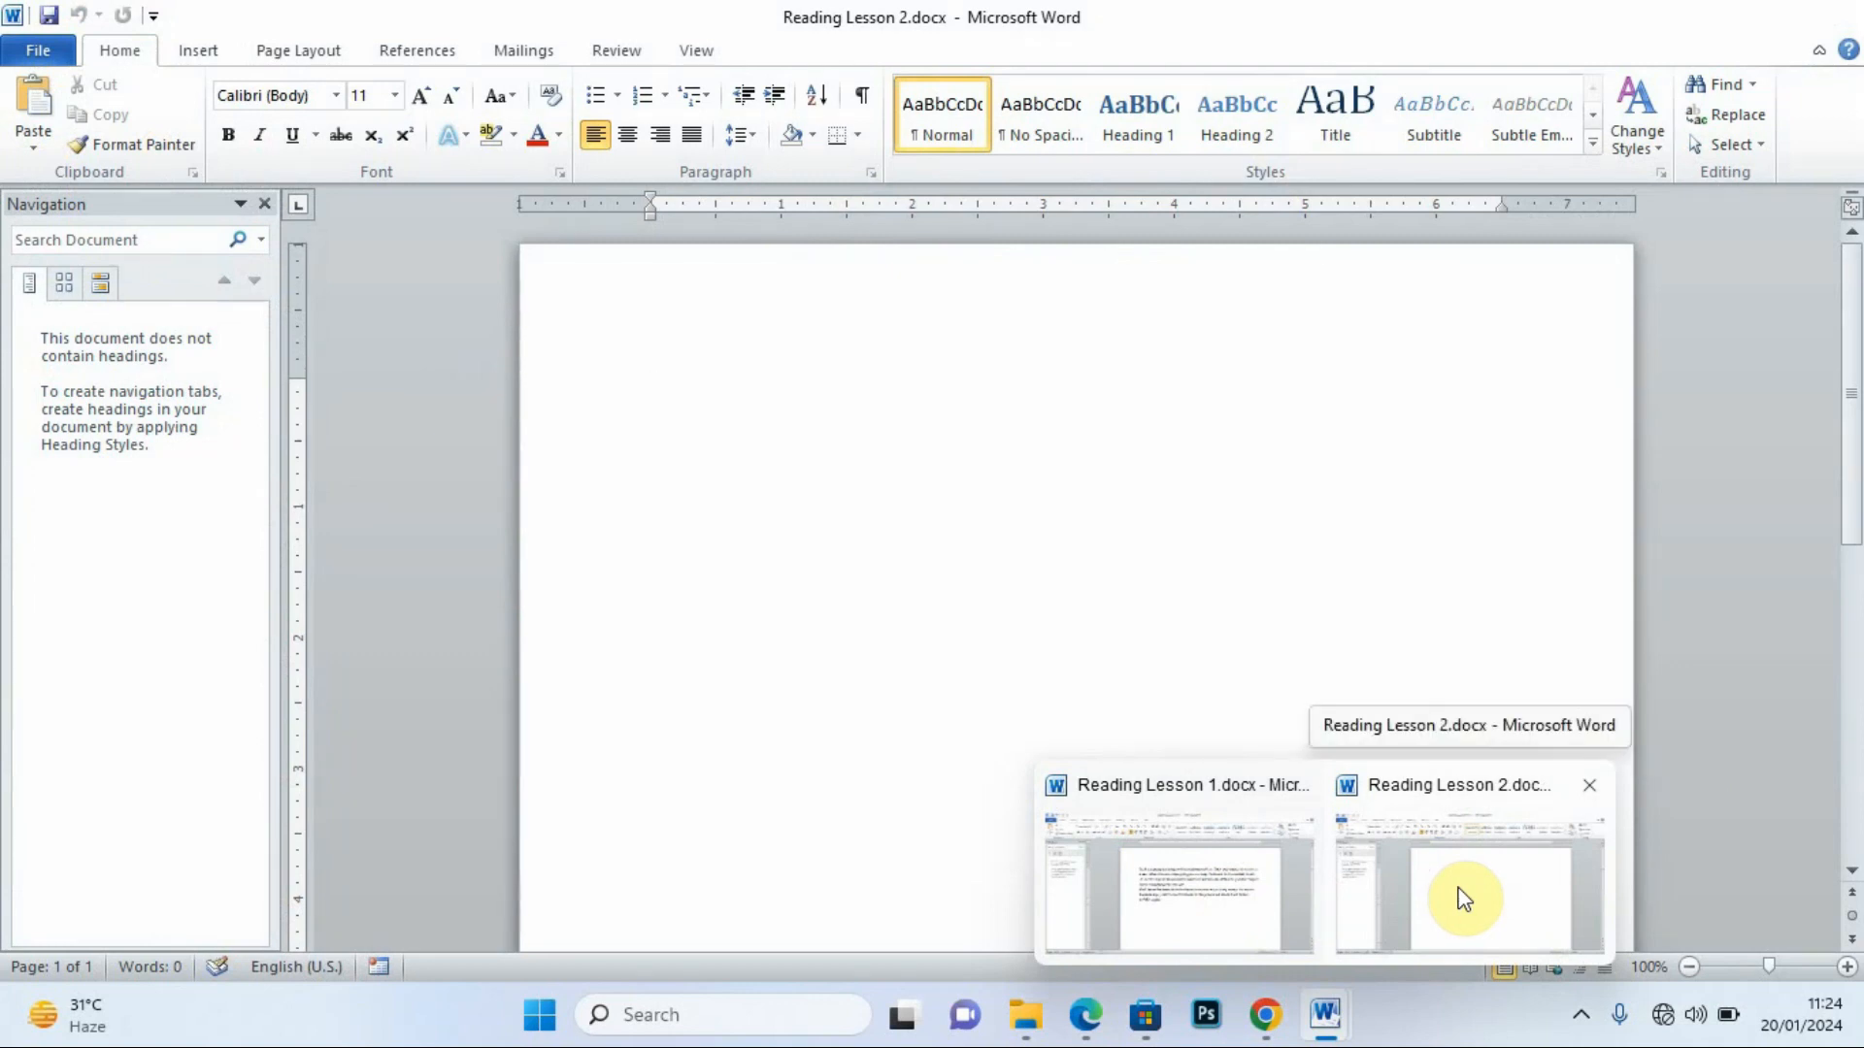
{"action": "left_click", "coordinate": [1186, 879]}
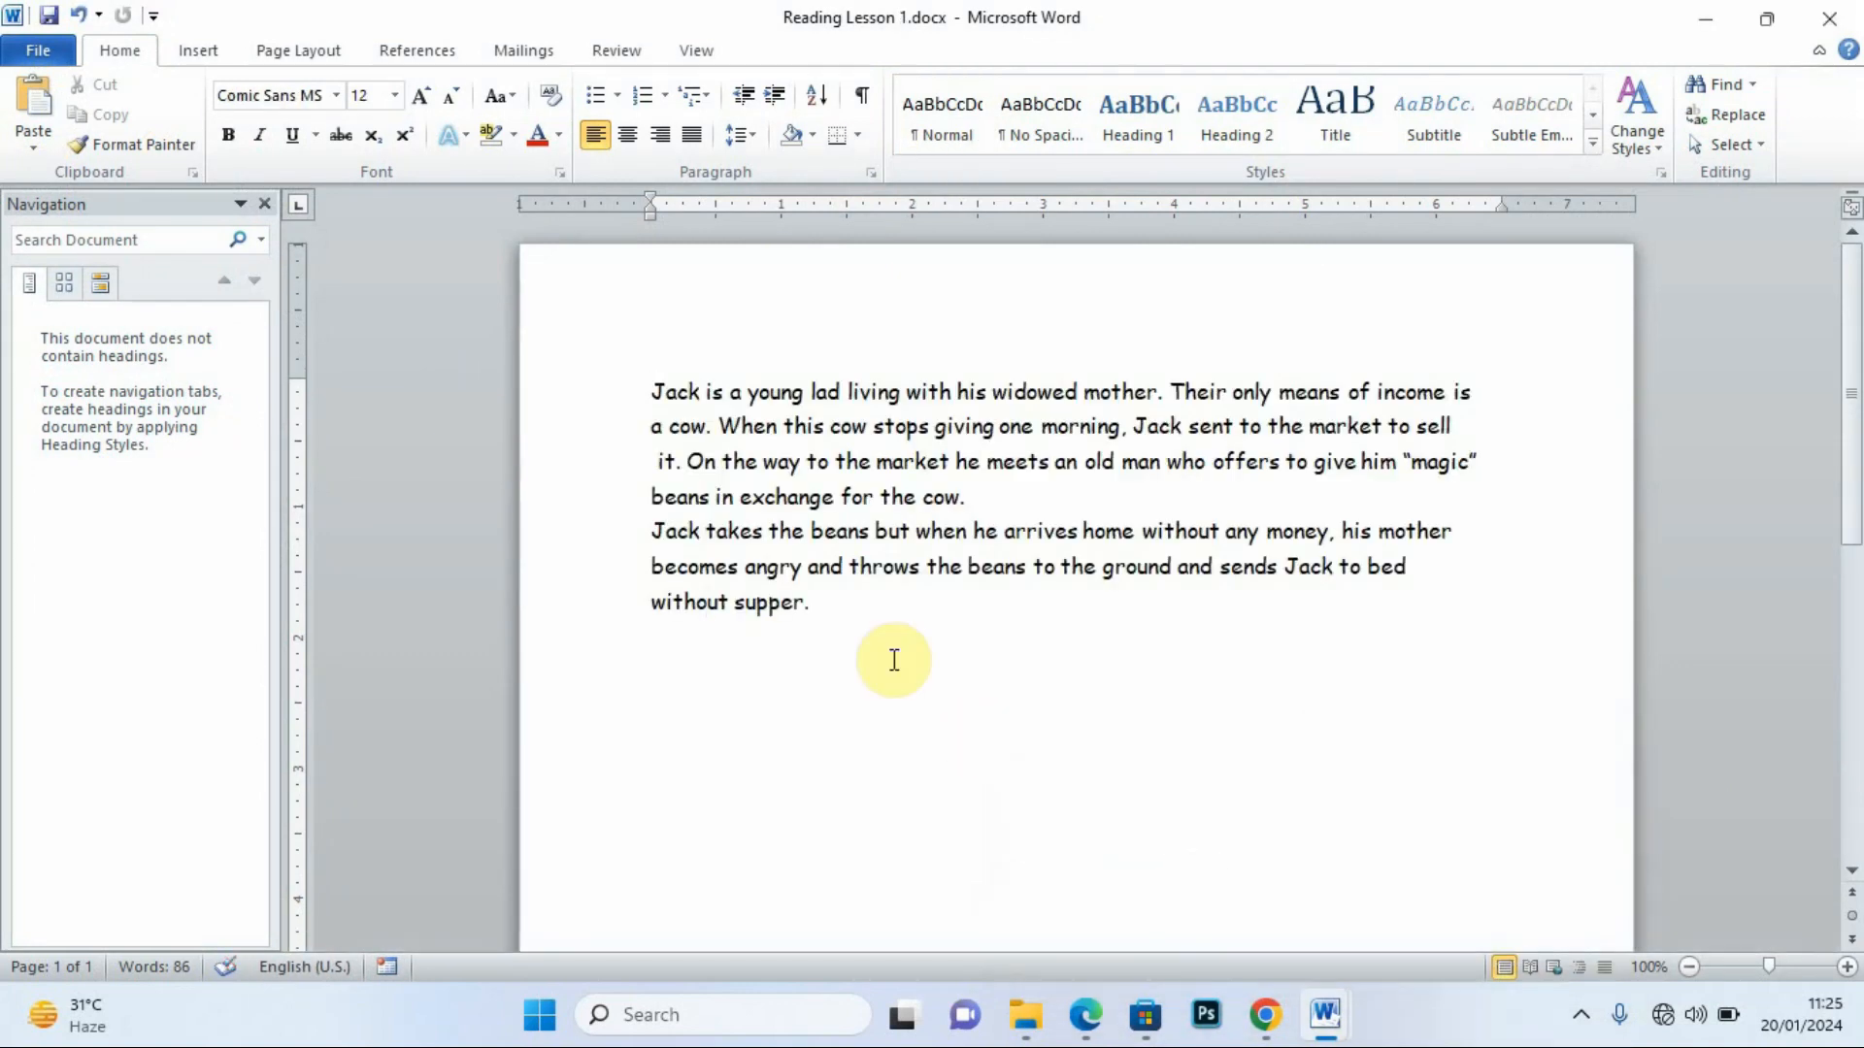
{"action": "left_click_drag", "start_coordinate": [811, 607], "coordinate": [653, 400]}
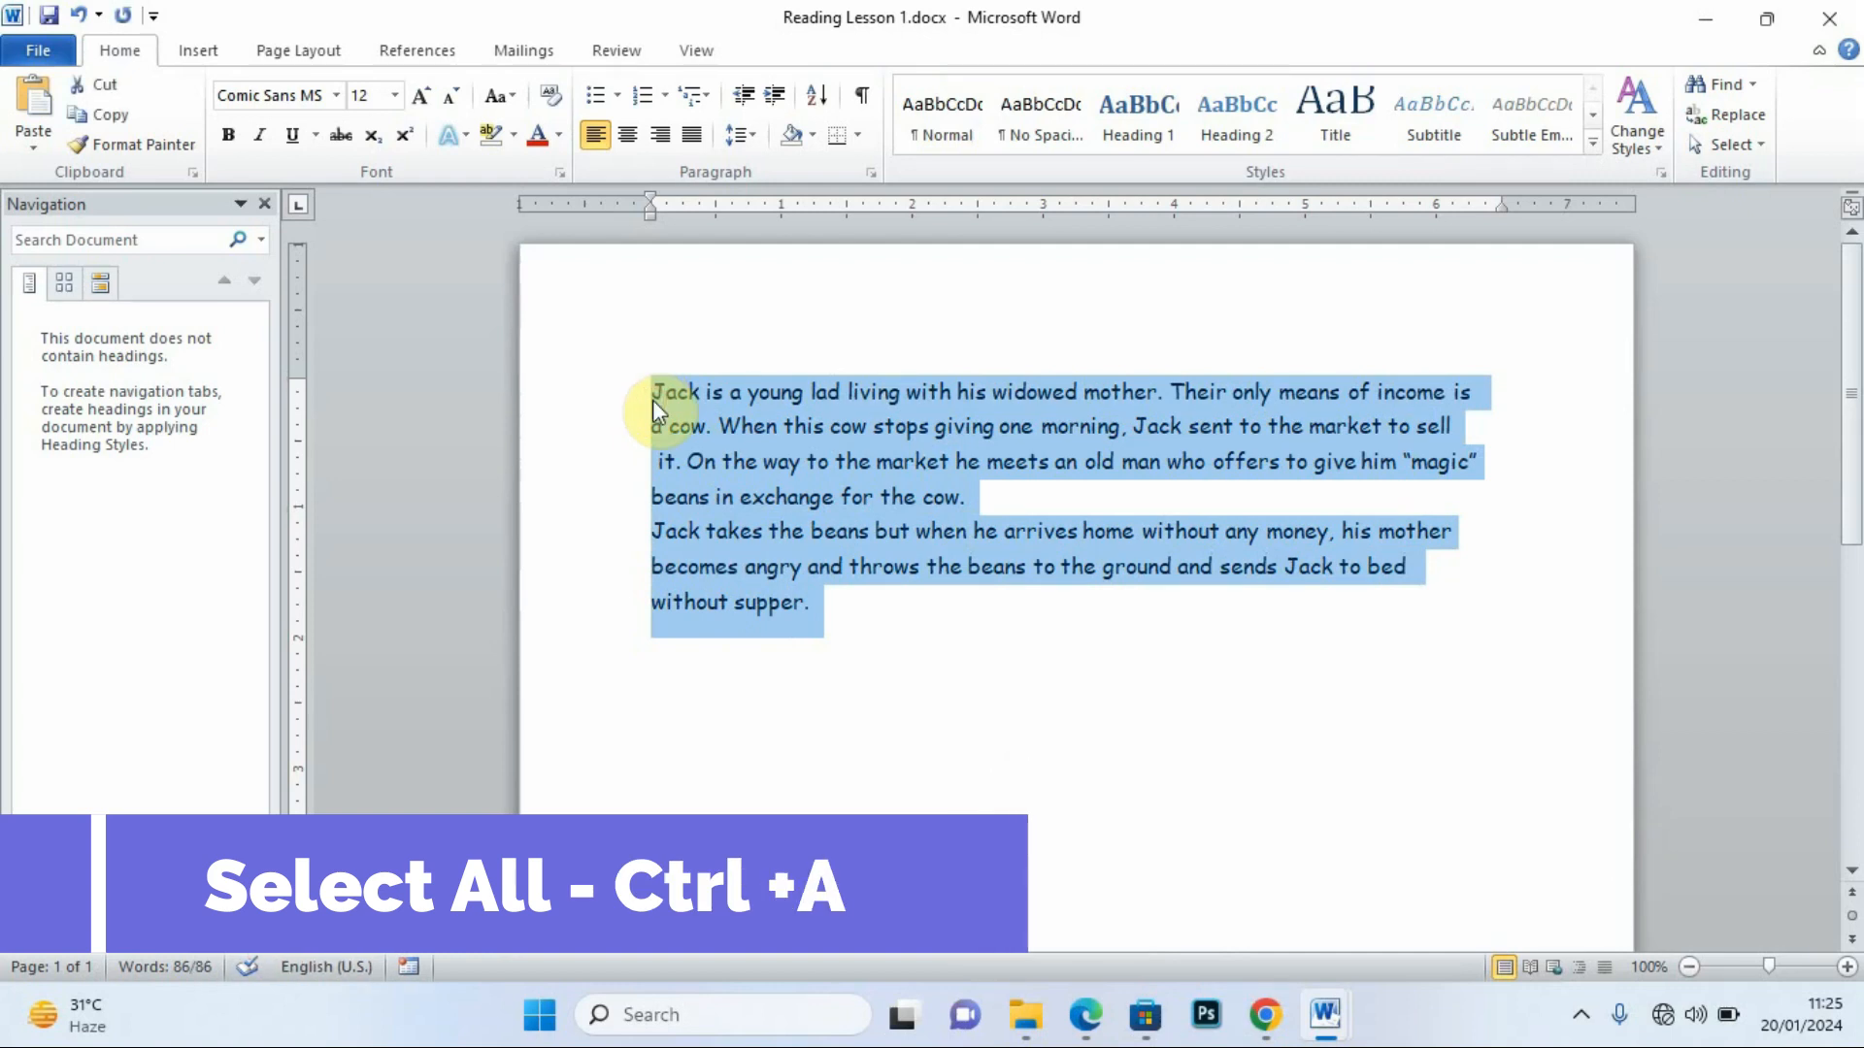
{"action": "left_click", "coordinate": [125, 114]}
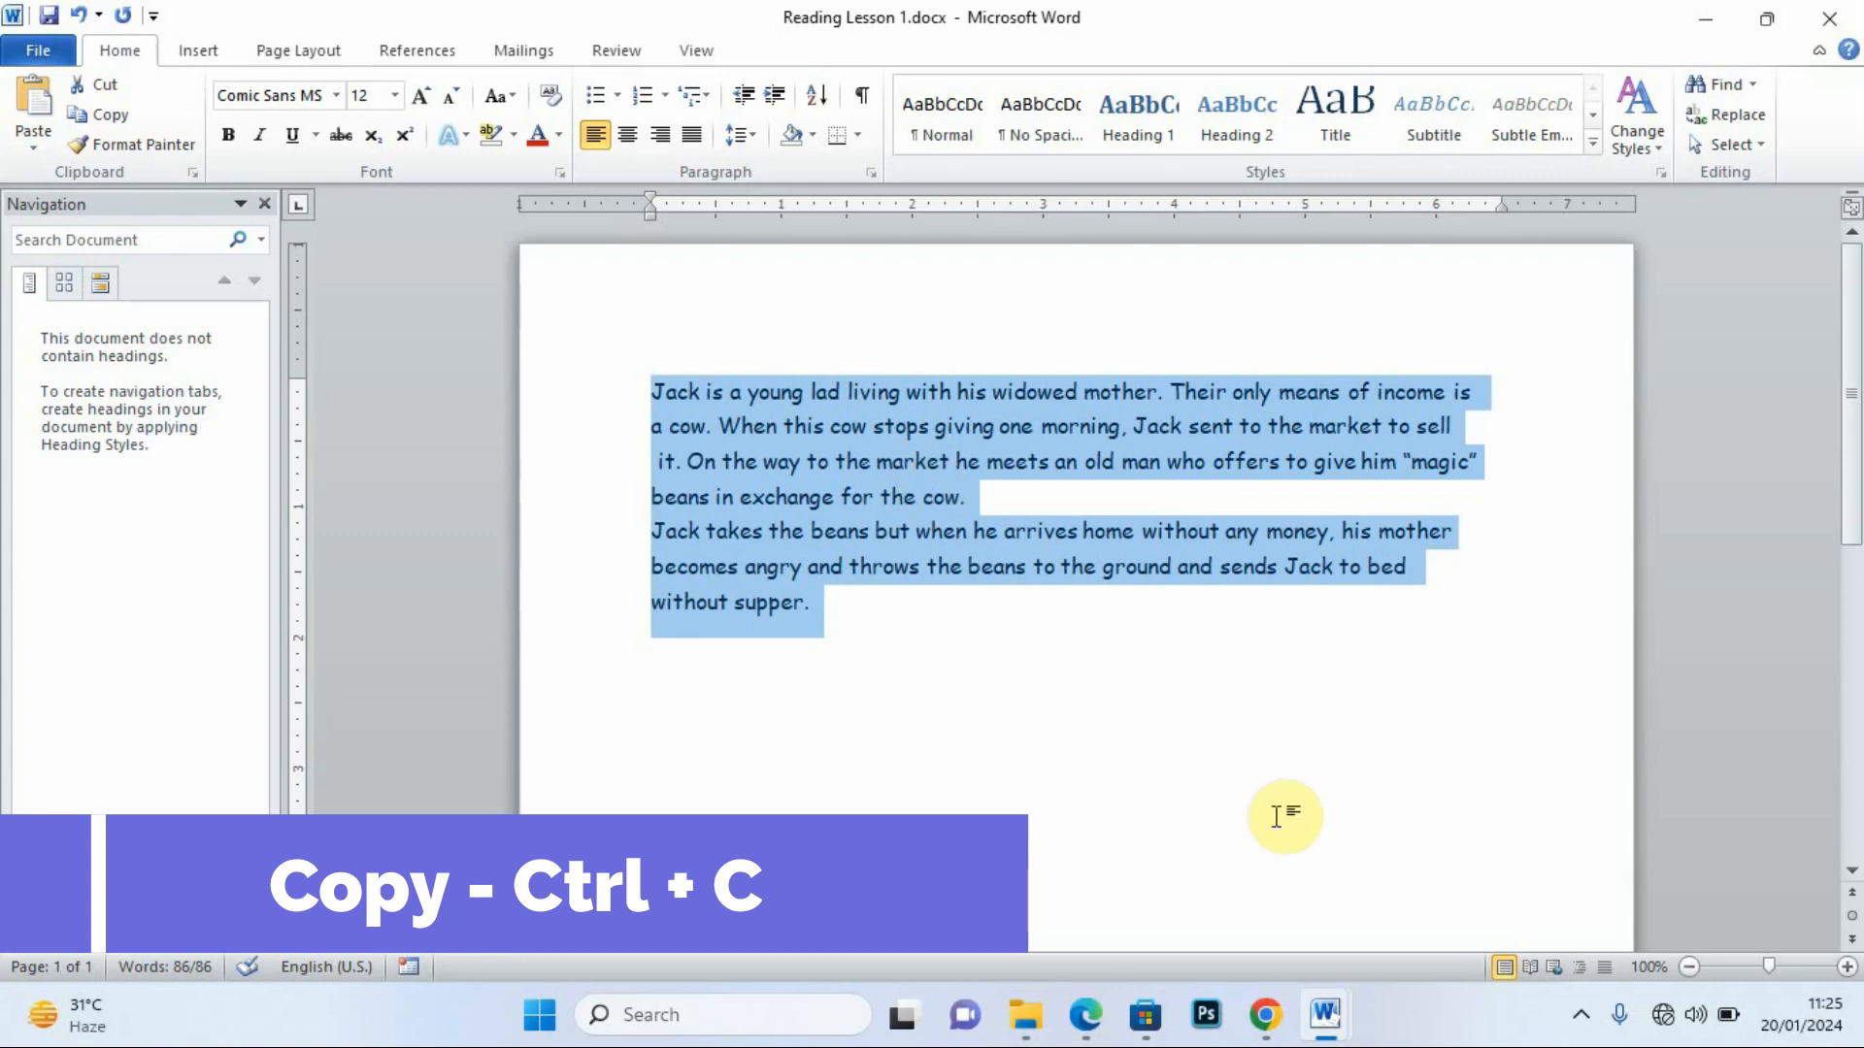
{"action": "mouse_move", "coordinate": [1326, 1009]}
{"action": "left_click", "coordinate": [1451, 883]}
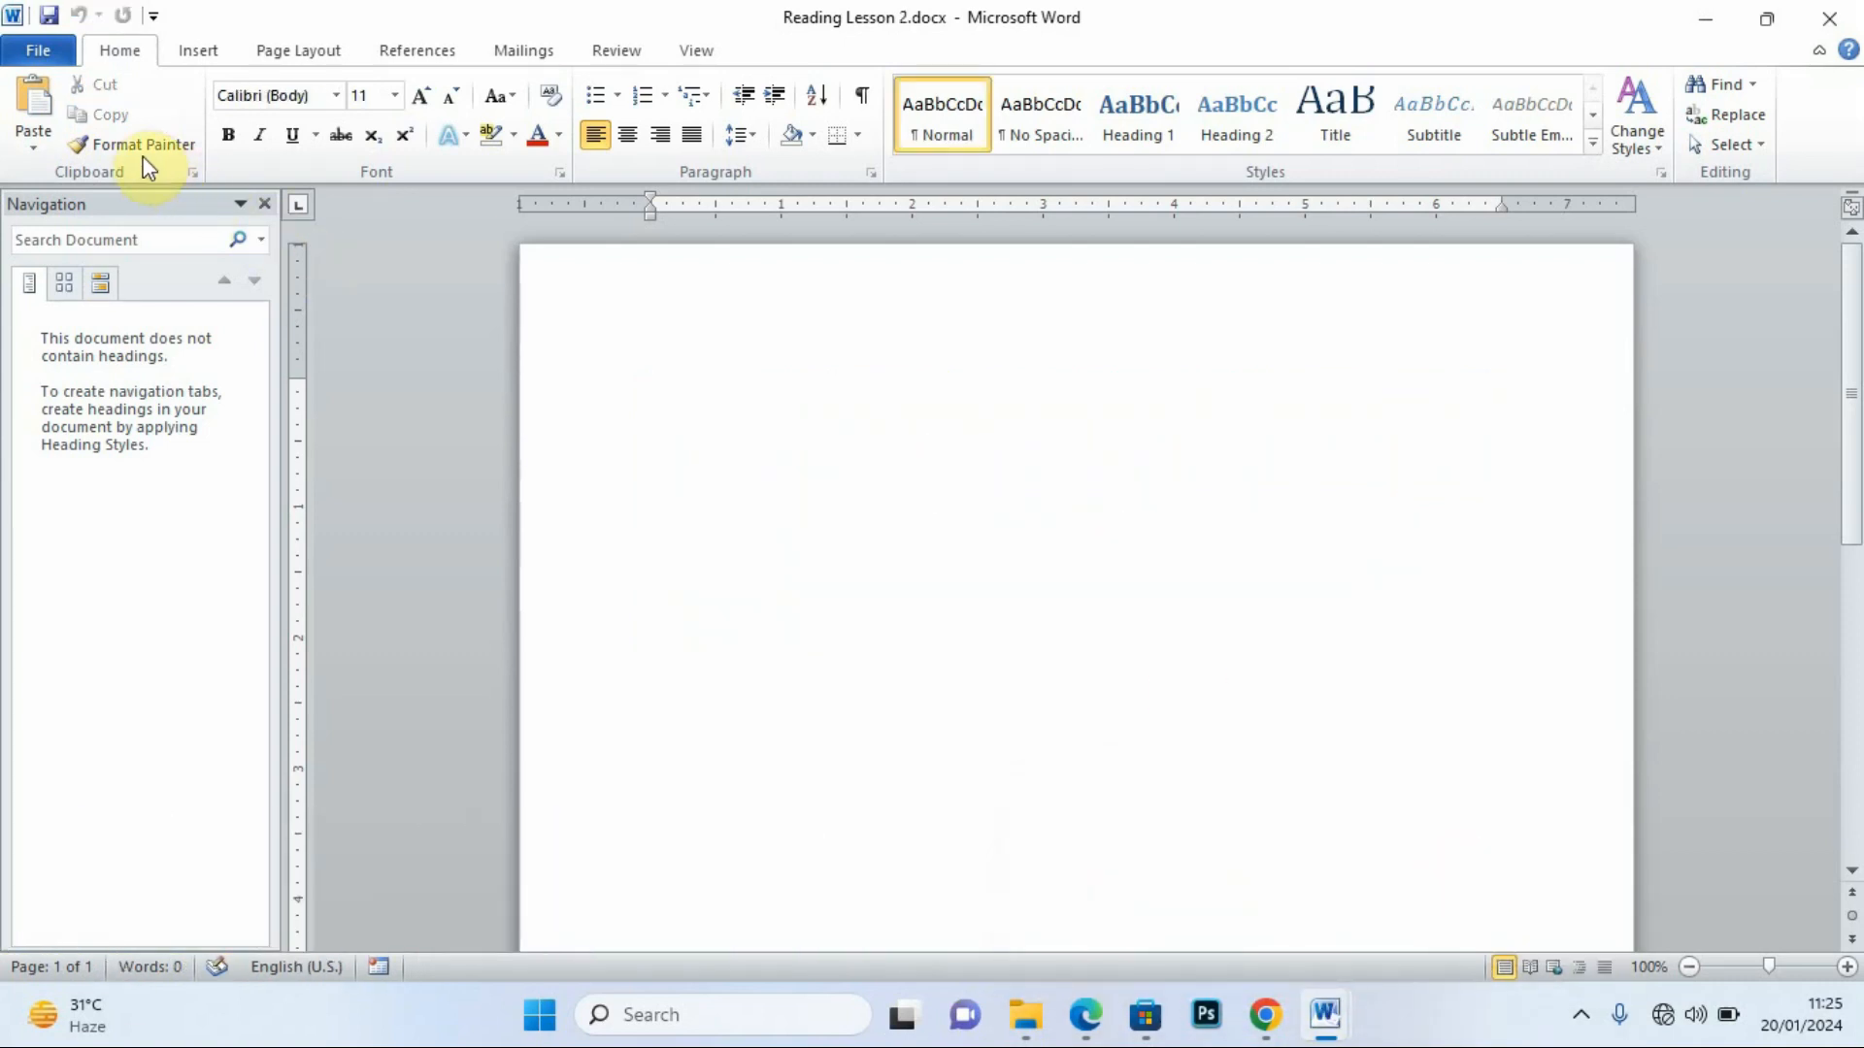
{"action": "left_click", "coordinate": [35, 100]}
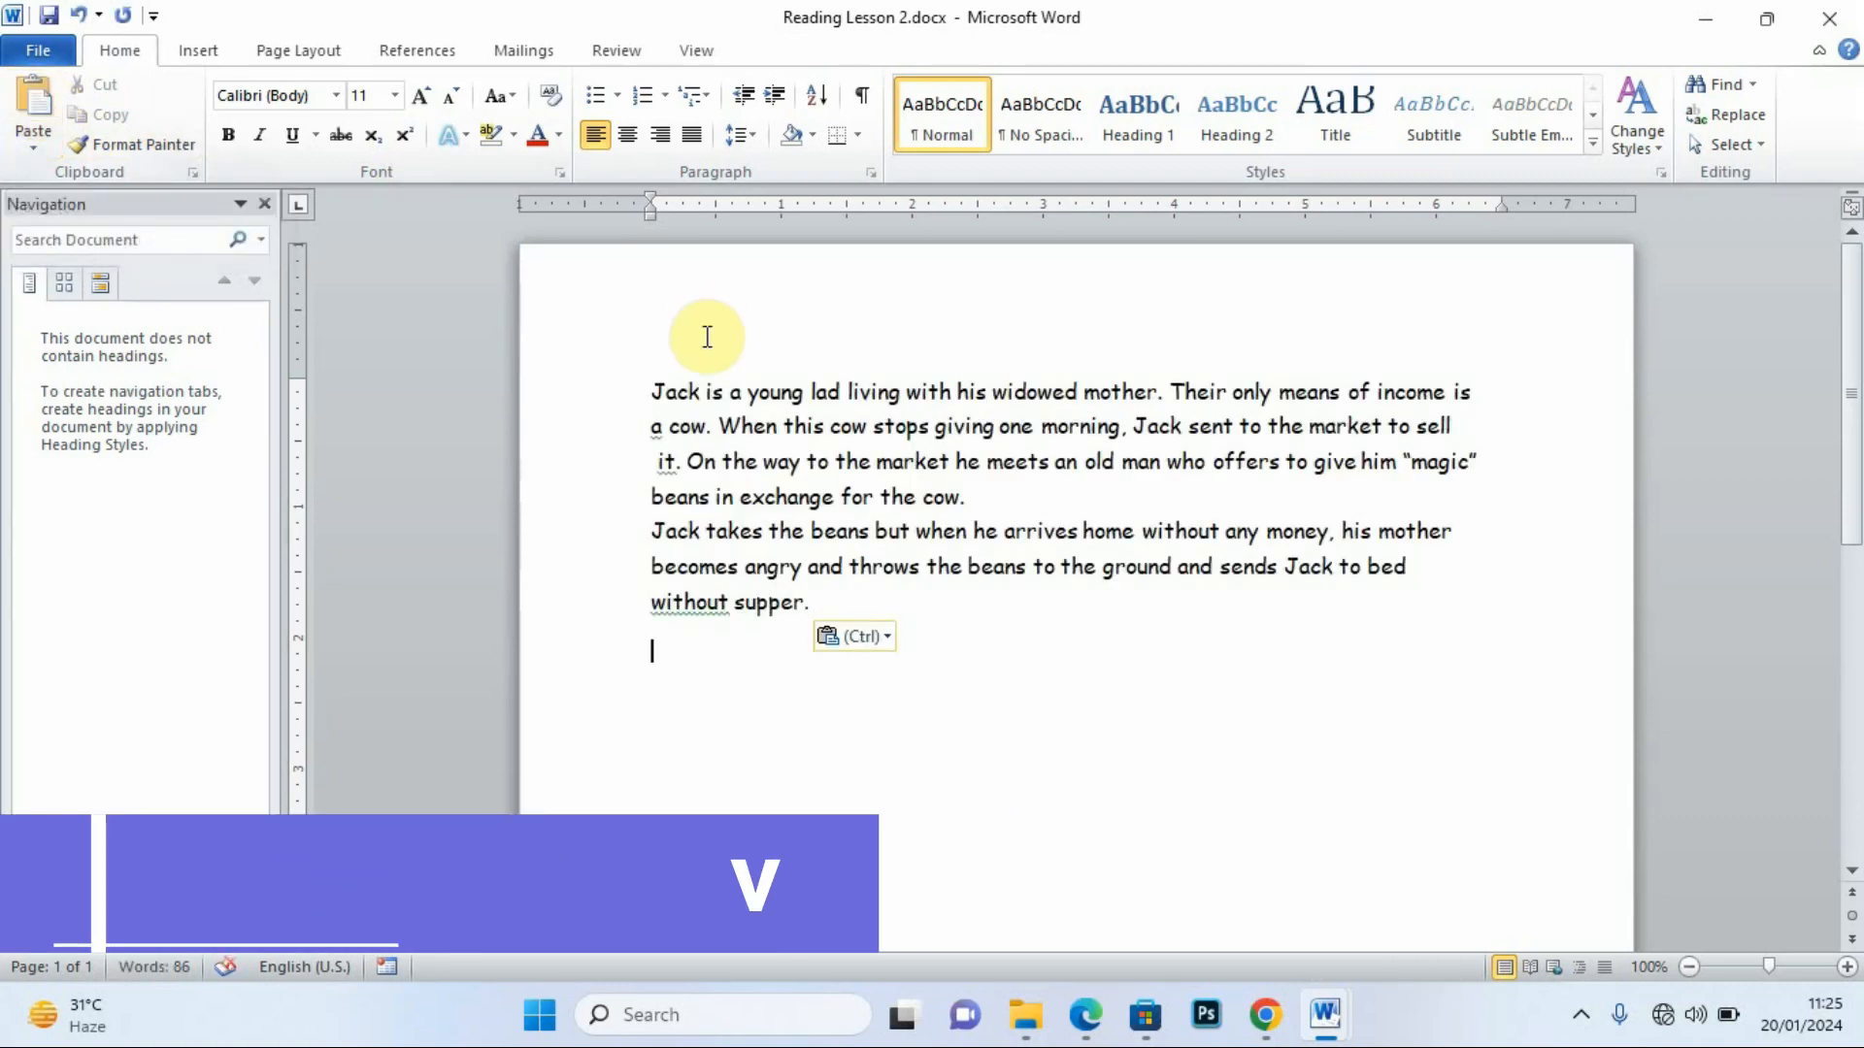
Ignore once each grammar flag in the pasted passage, around "without supper", "it" and "a cow".
{"action": "right_click", "coordinate": [685, 604]}
{"action": "left_click", "coordinate": [818, 670]}
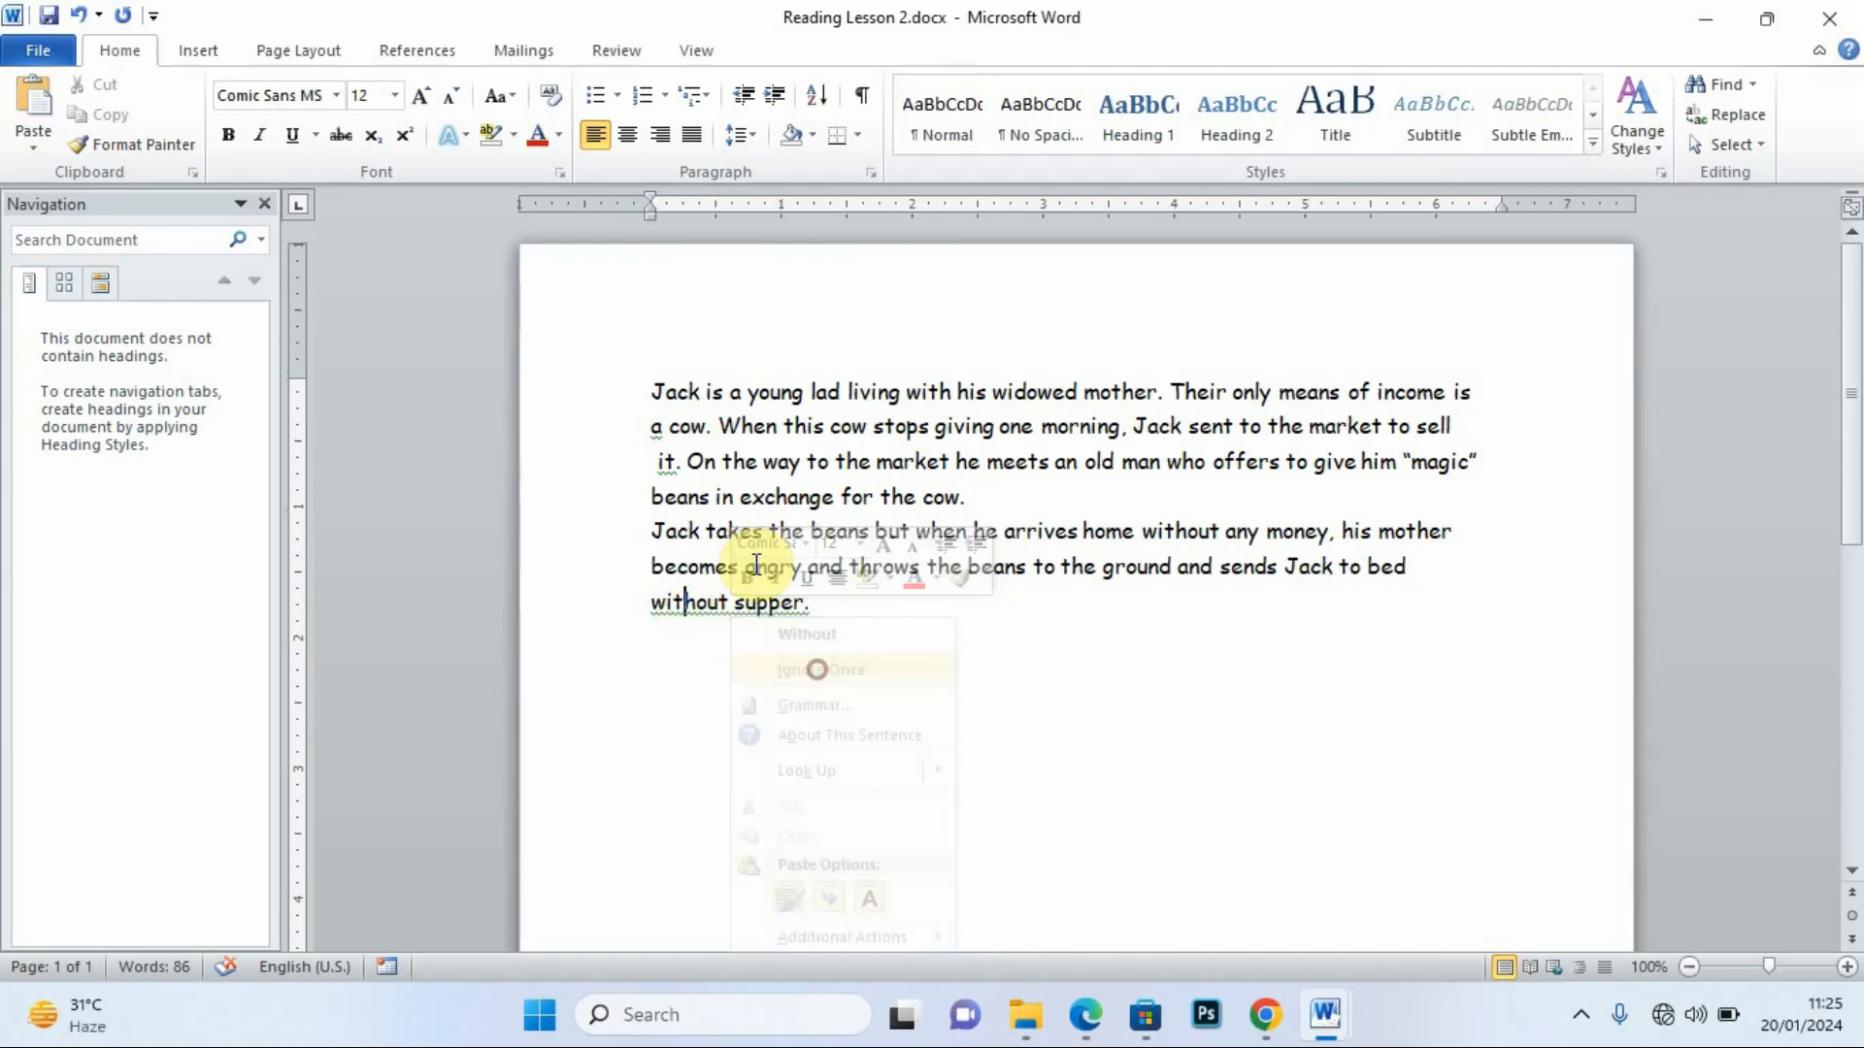
{"action": "right_click", "coordinate": [726, 609]}
{"action": "left_click", "coordinate": [796, 657]}
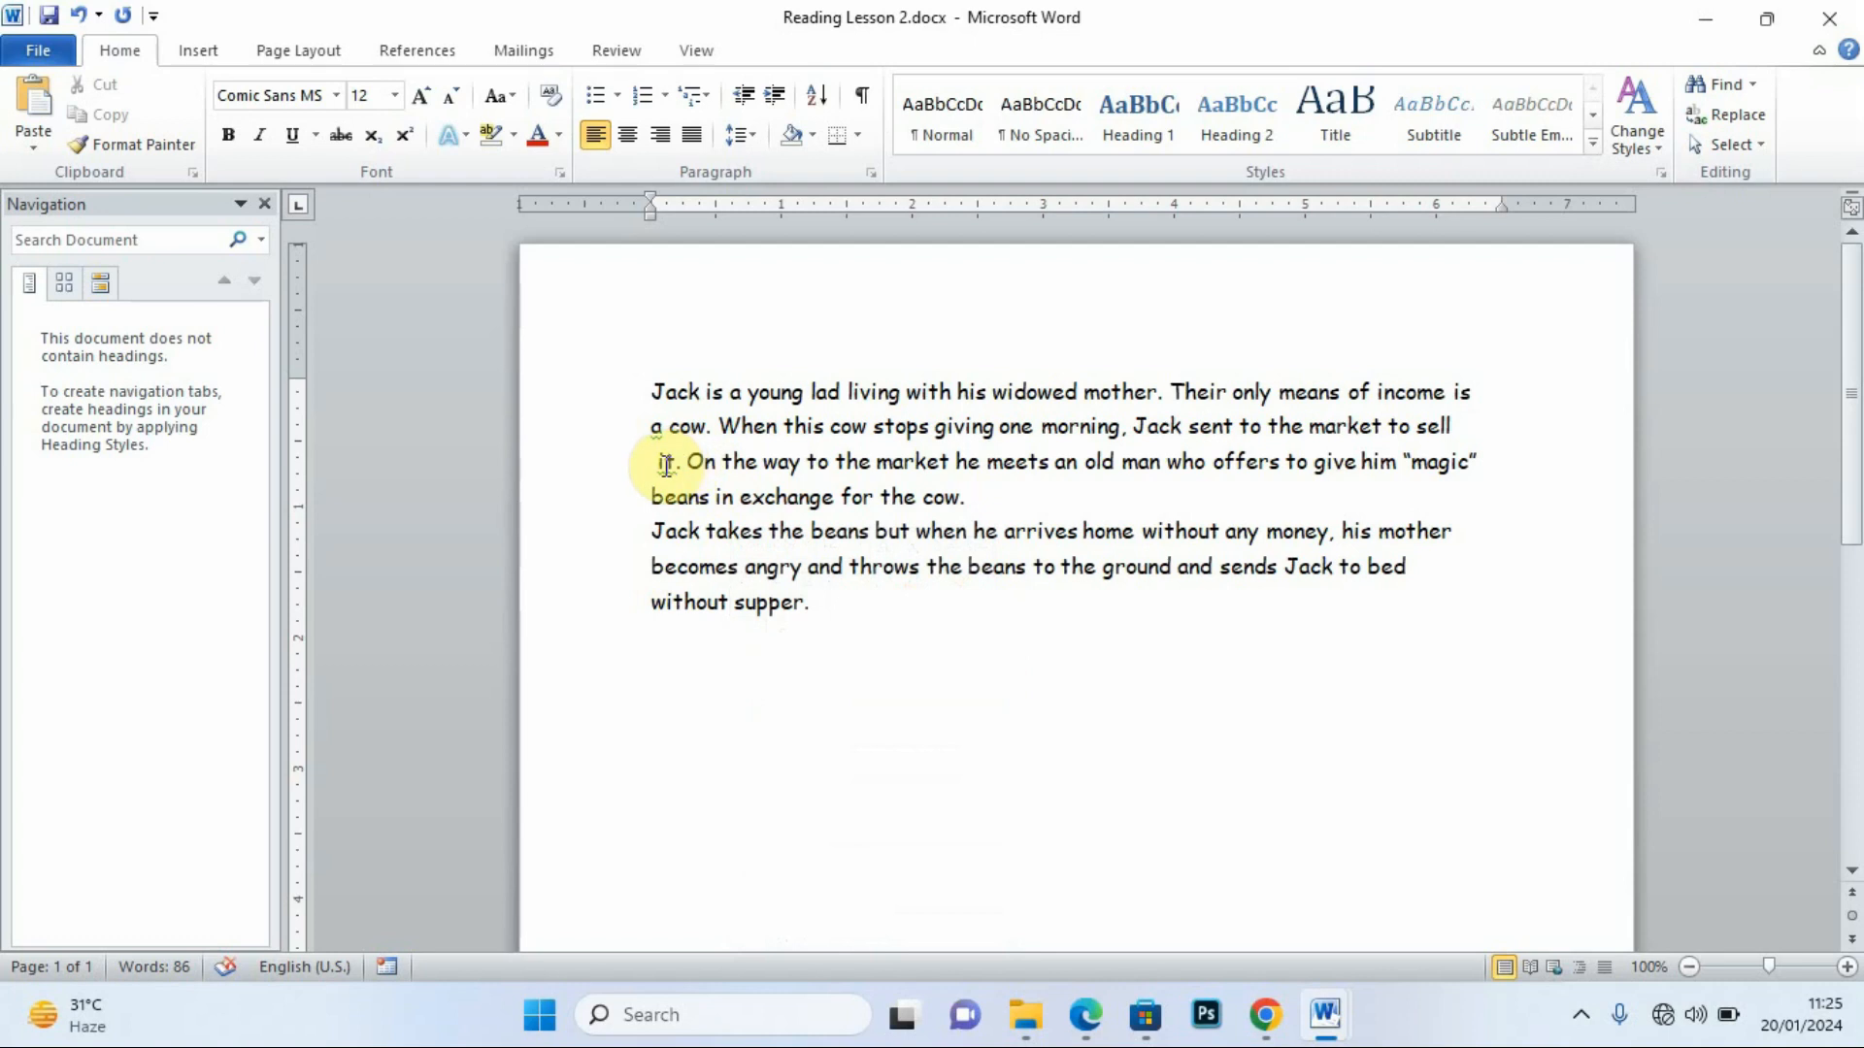
{"action": "right_click", "coordinate": [664, 465]}
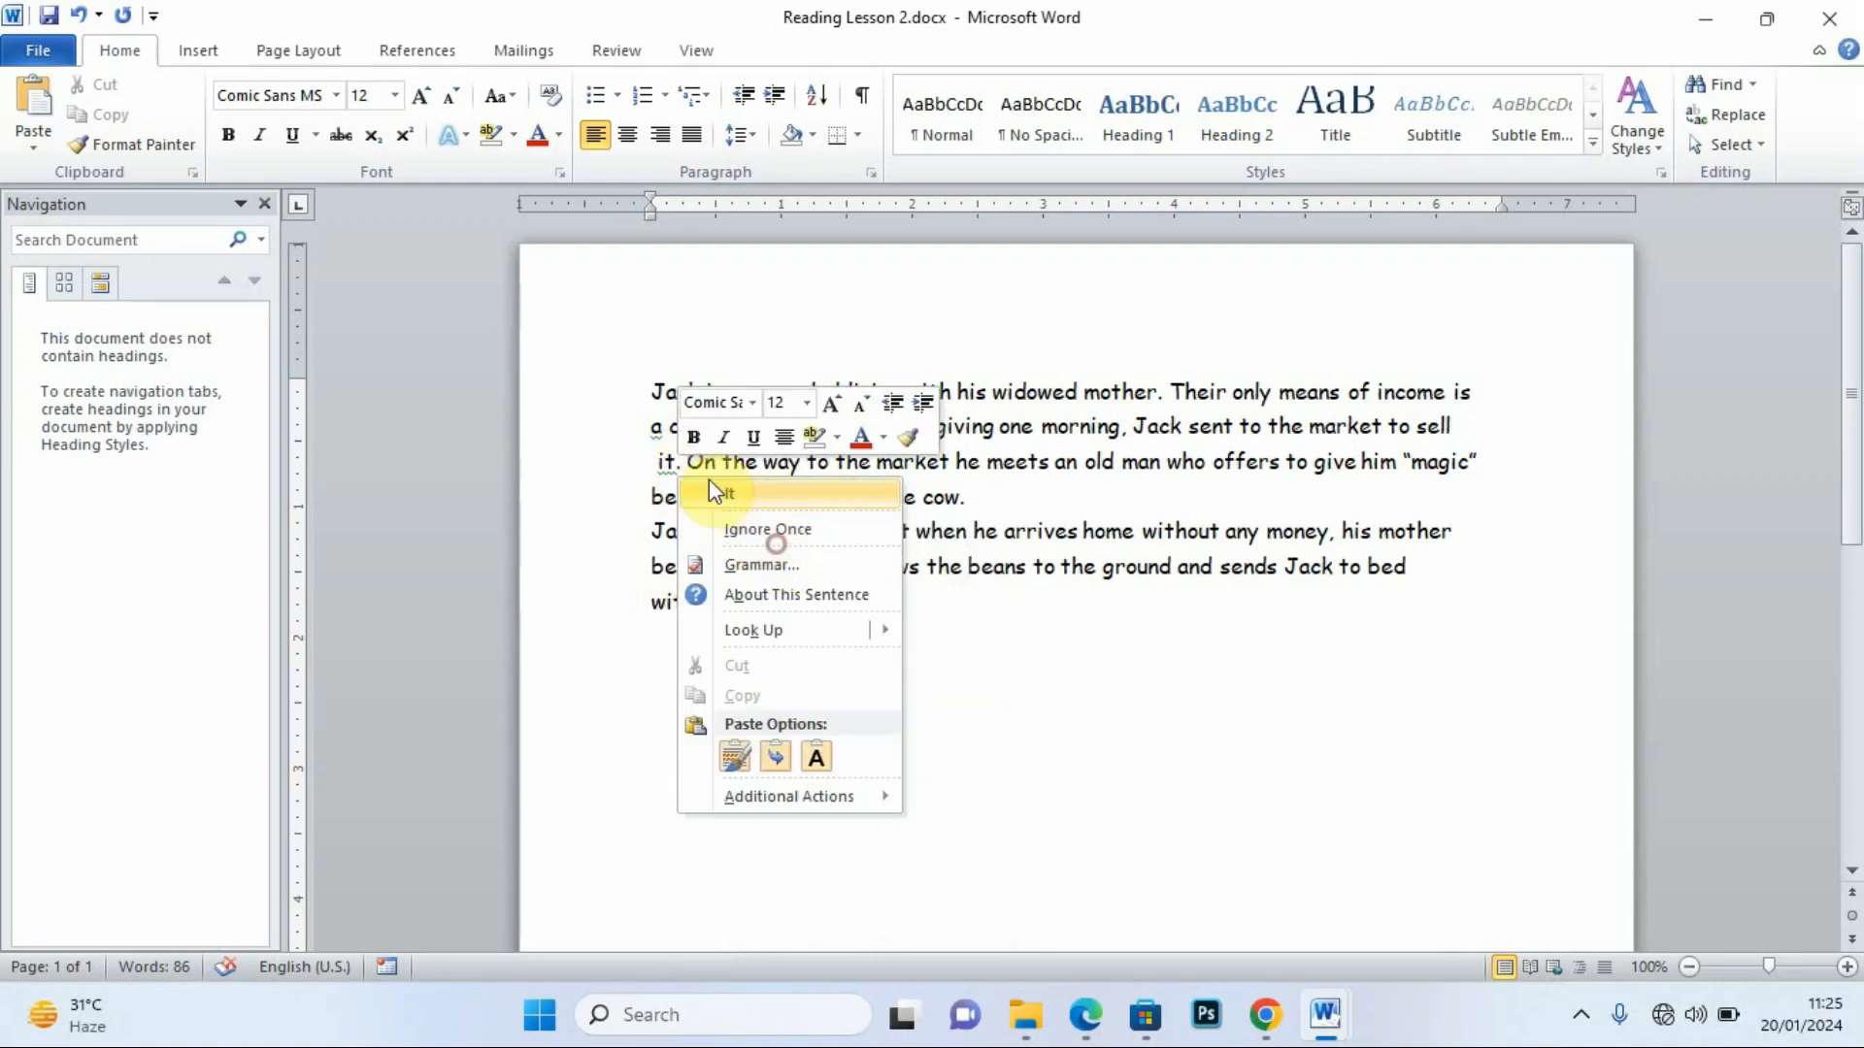
{"action": "left_click", "coordinate": [777, 529]}
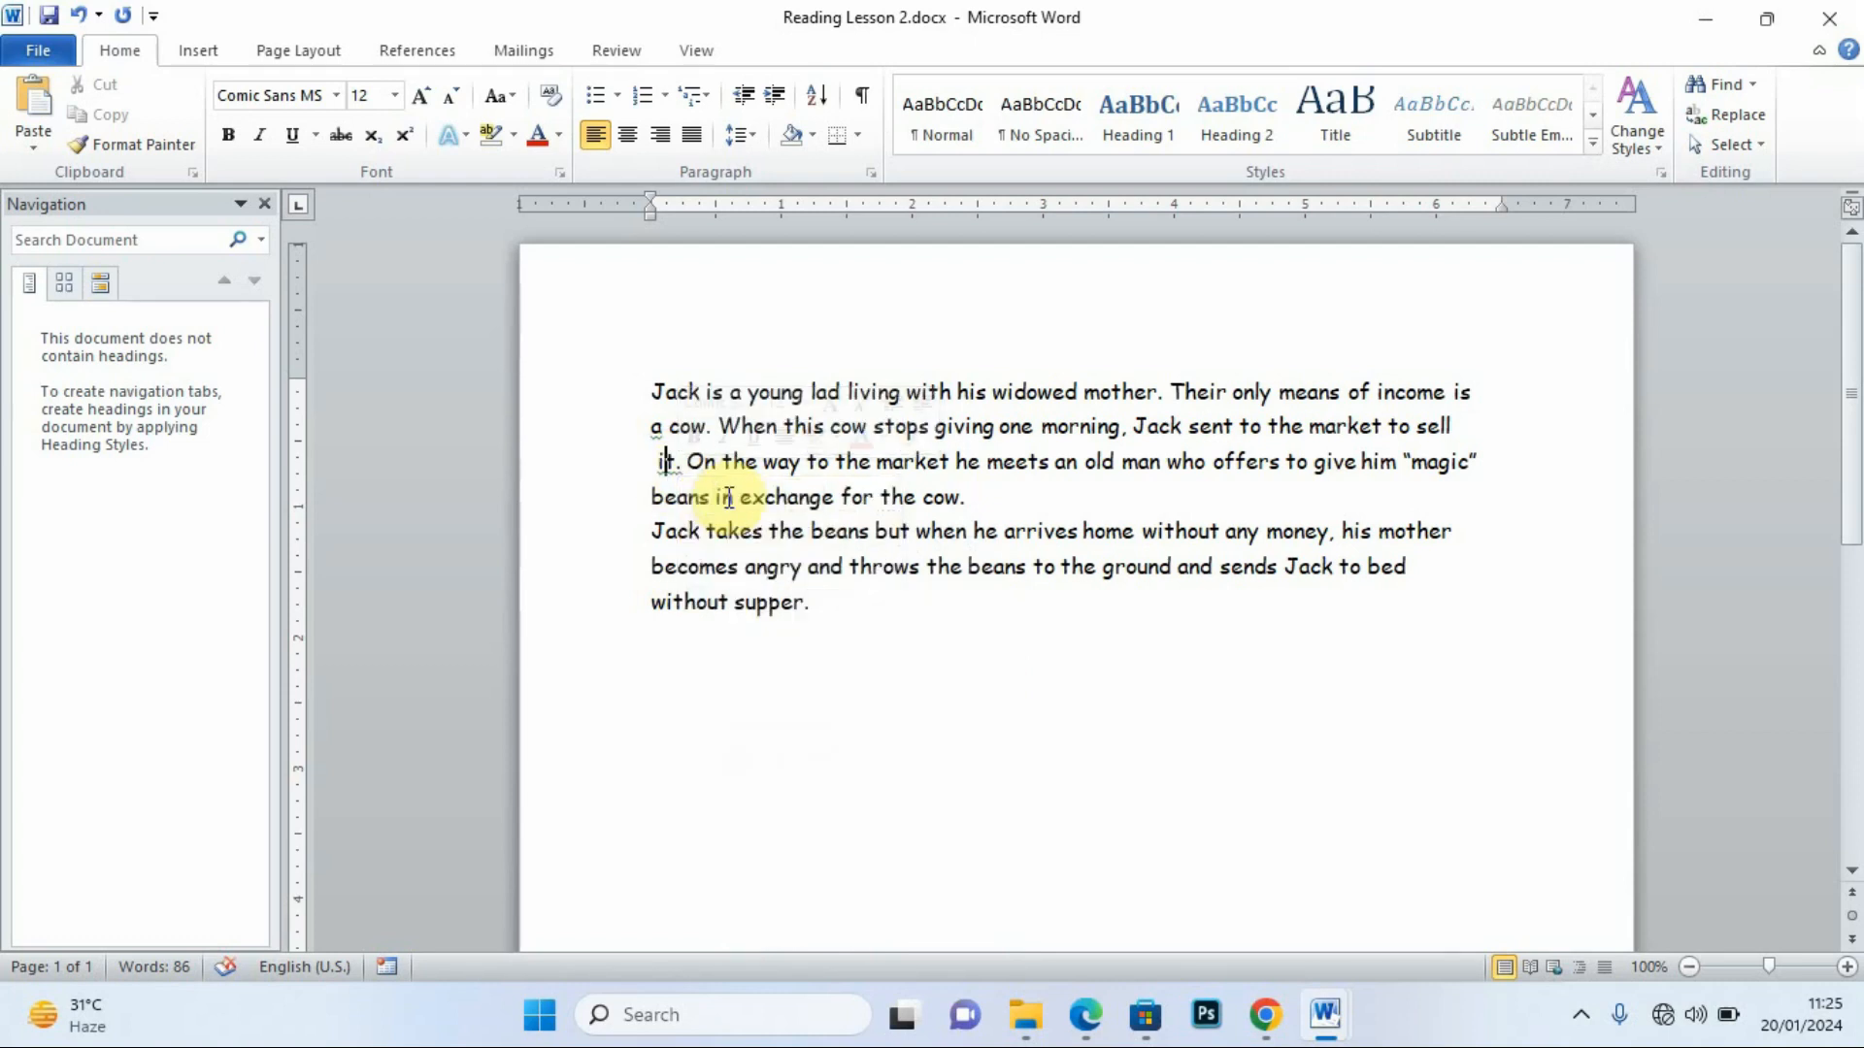
{"action": "right_click", "coordinate": [667, 467]}
{"action": "left_click", "coordinate": [763, 528]}
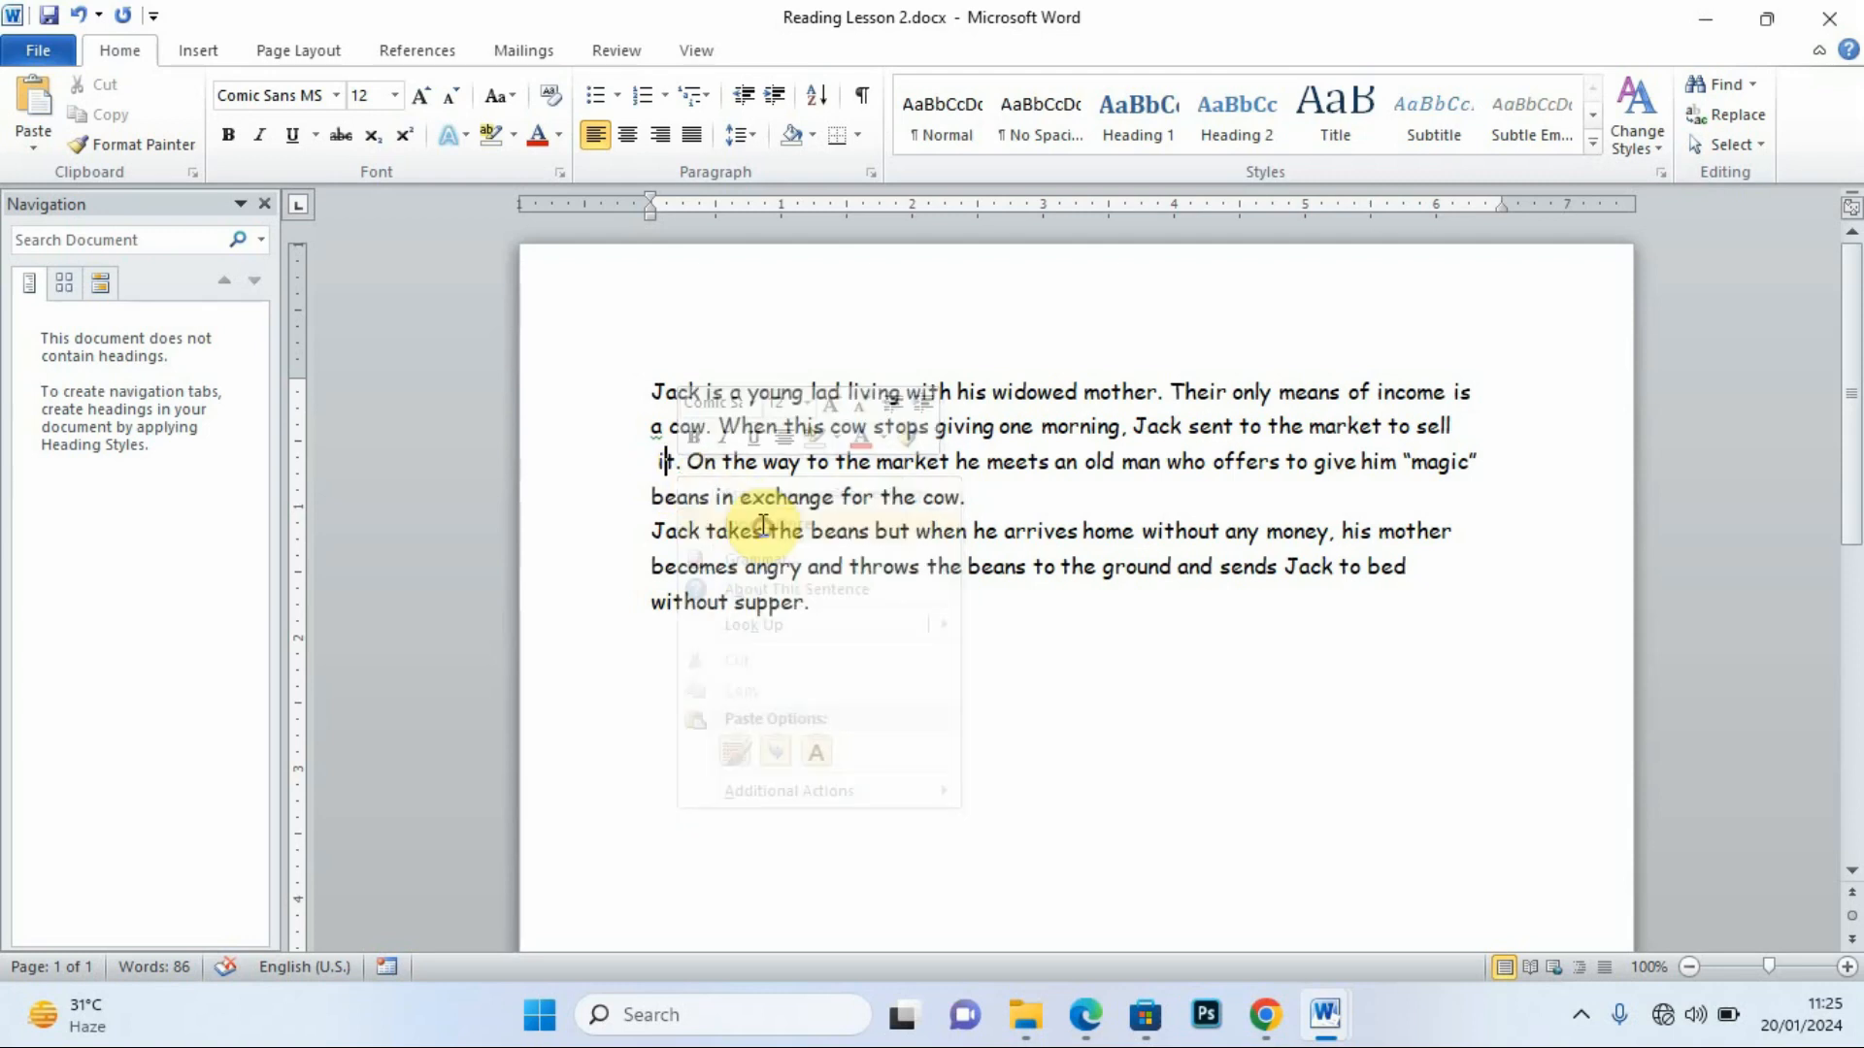
{"action": "right_click", "coordinate": [652, 431]}
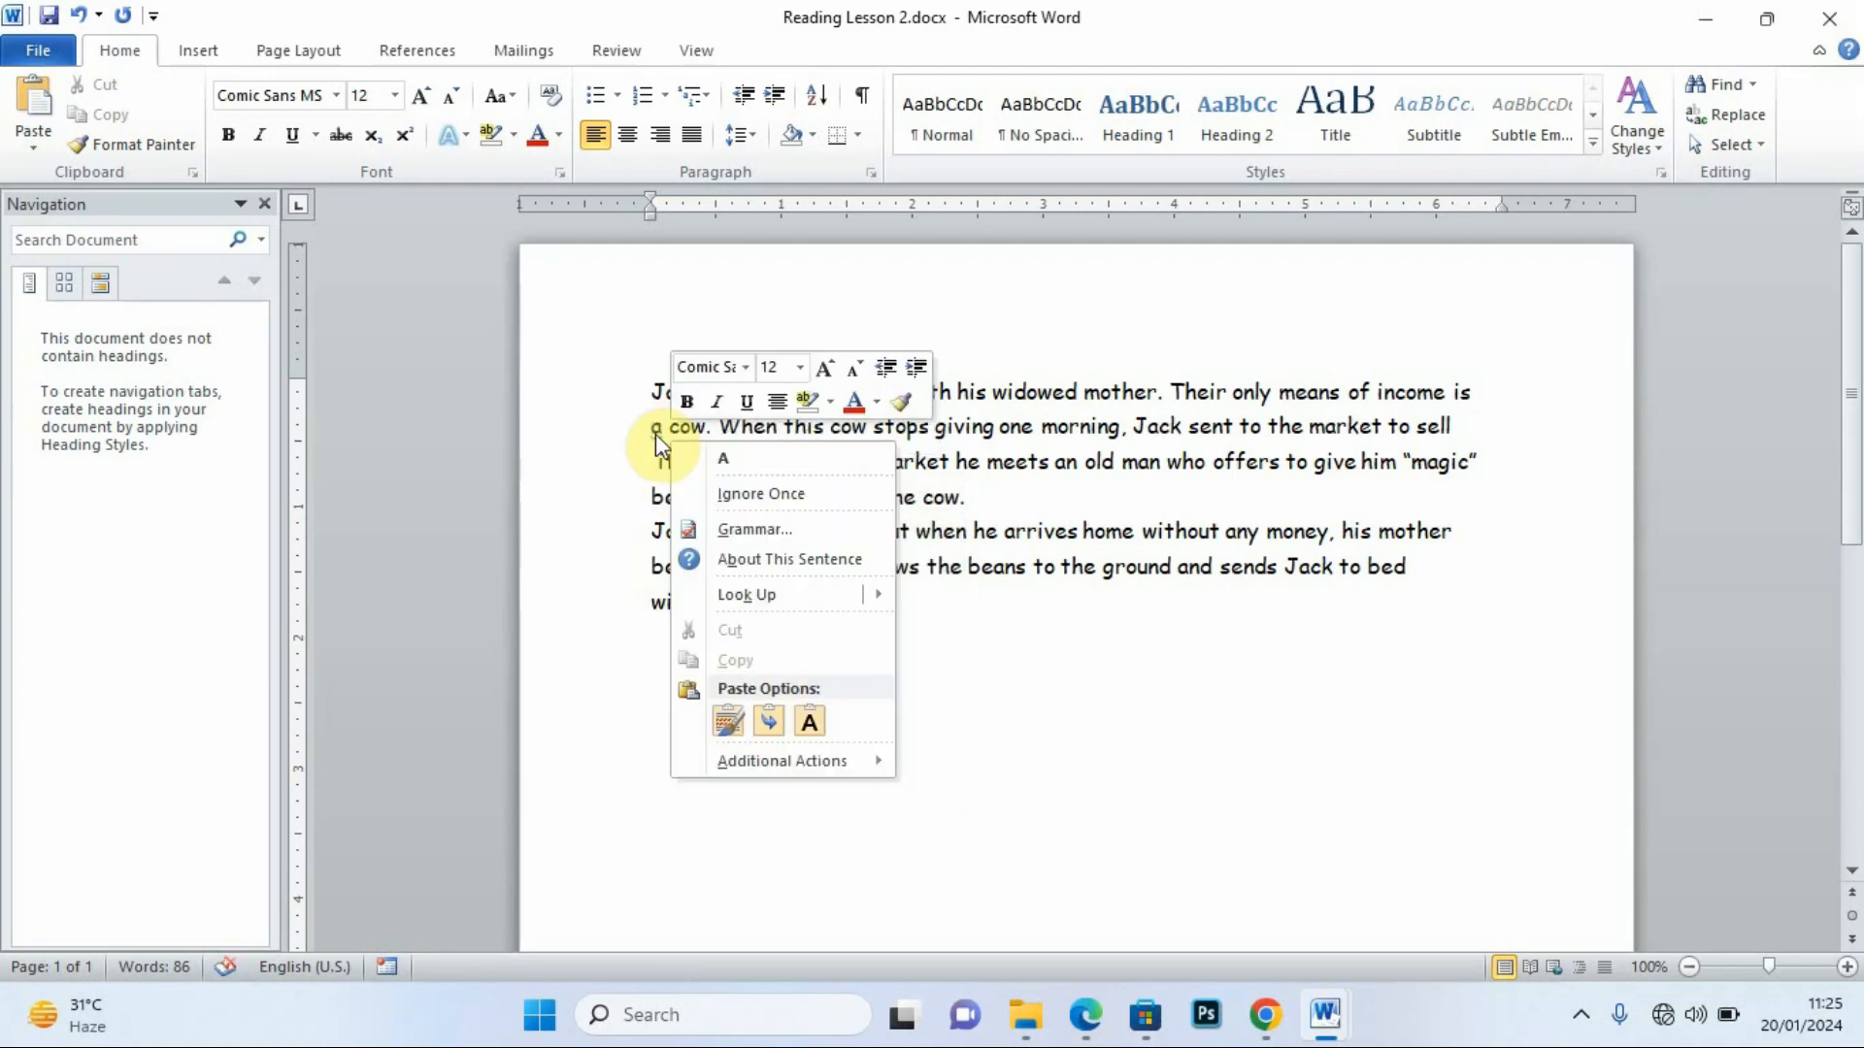
{"action": "left_click", "coordinate": [761, 496]}
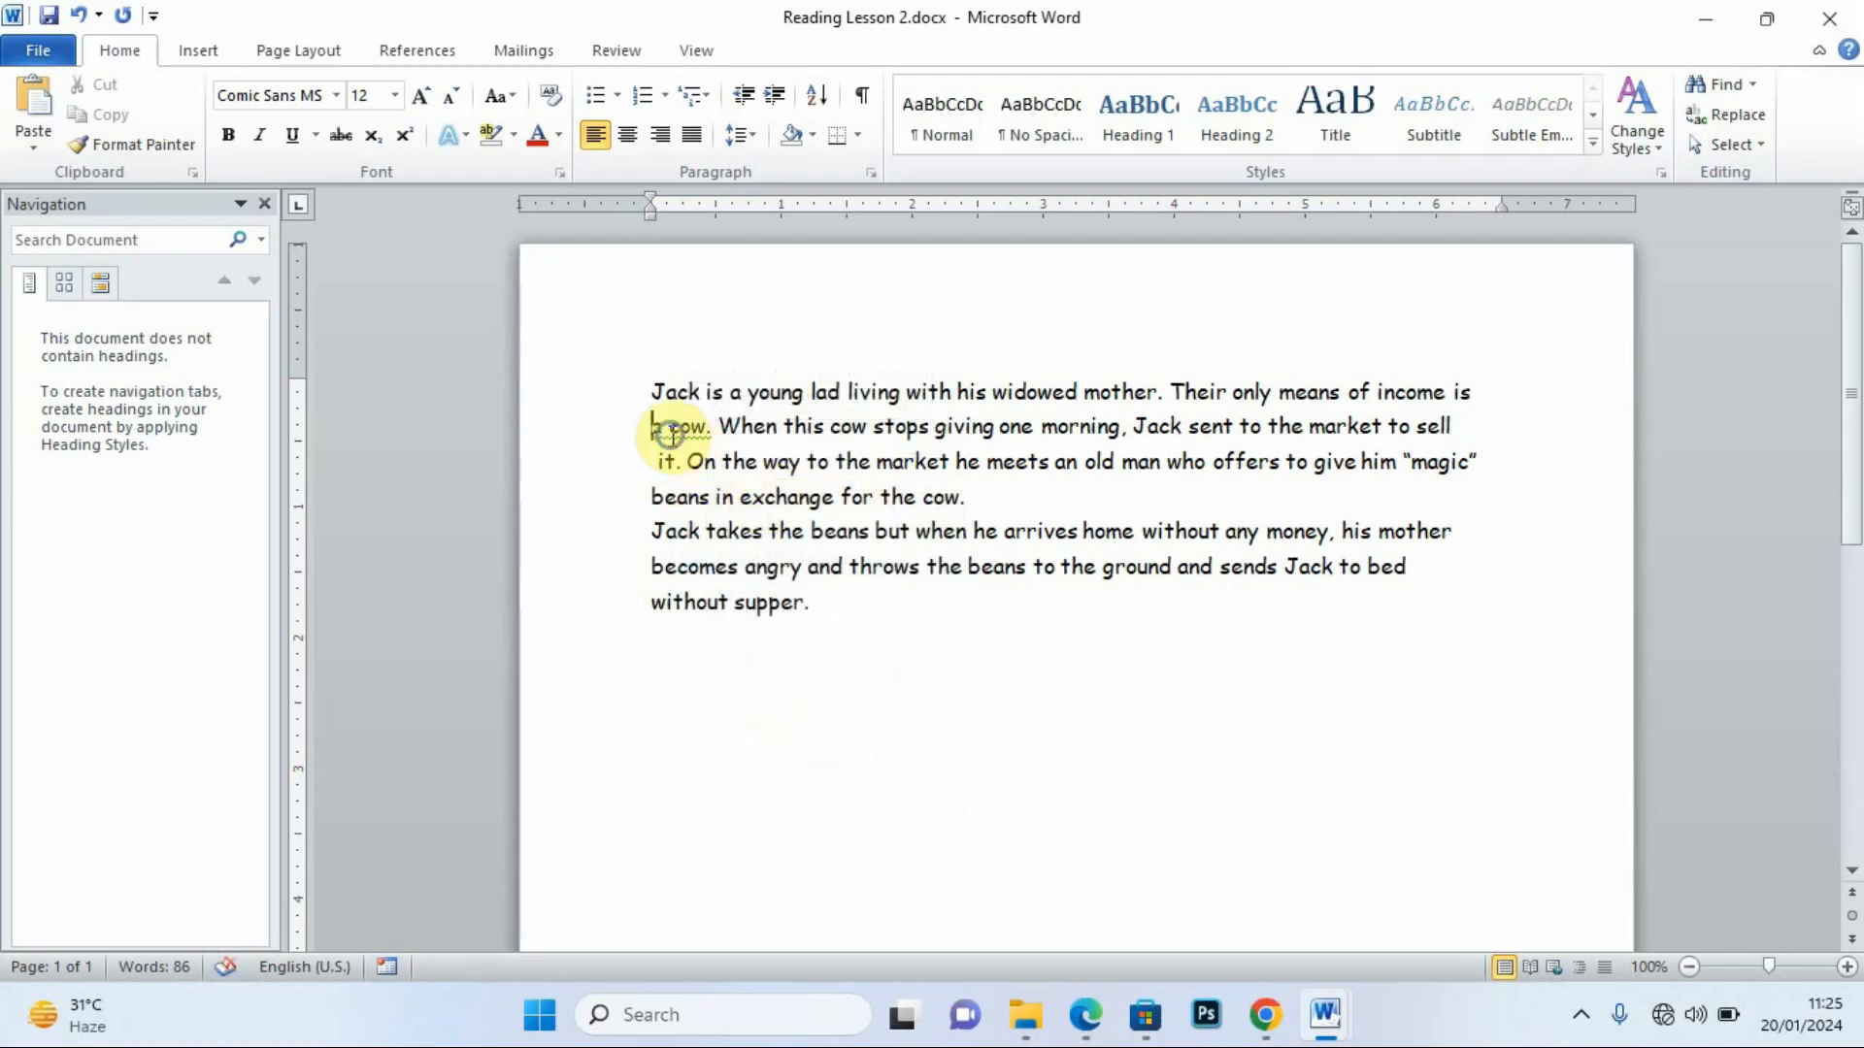
{"action": "right_click", "coordinate": [670, 434]}
{"action": "left_click", "coordinate": [797, 480]}
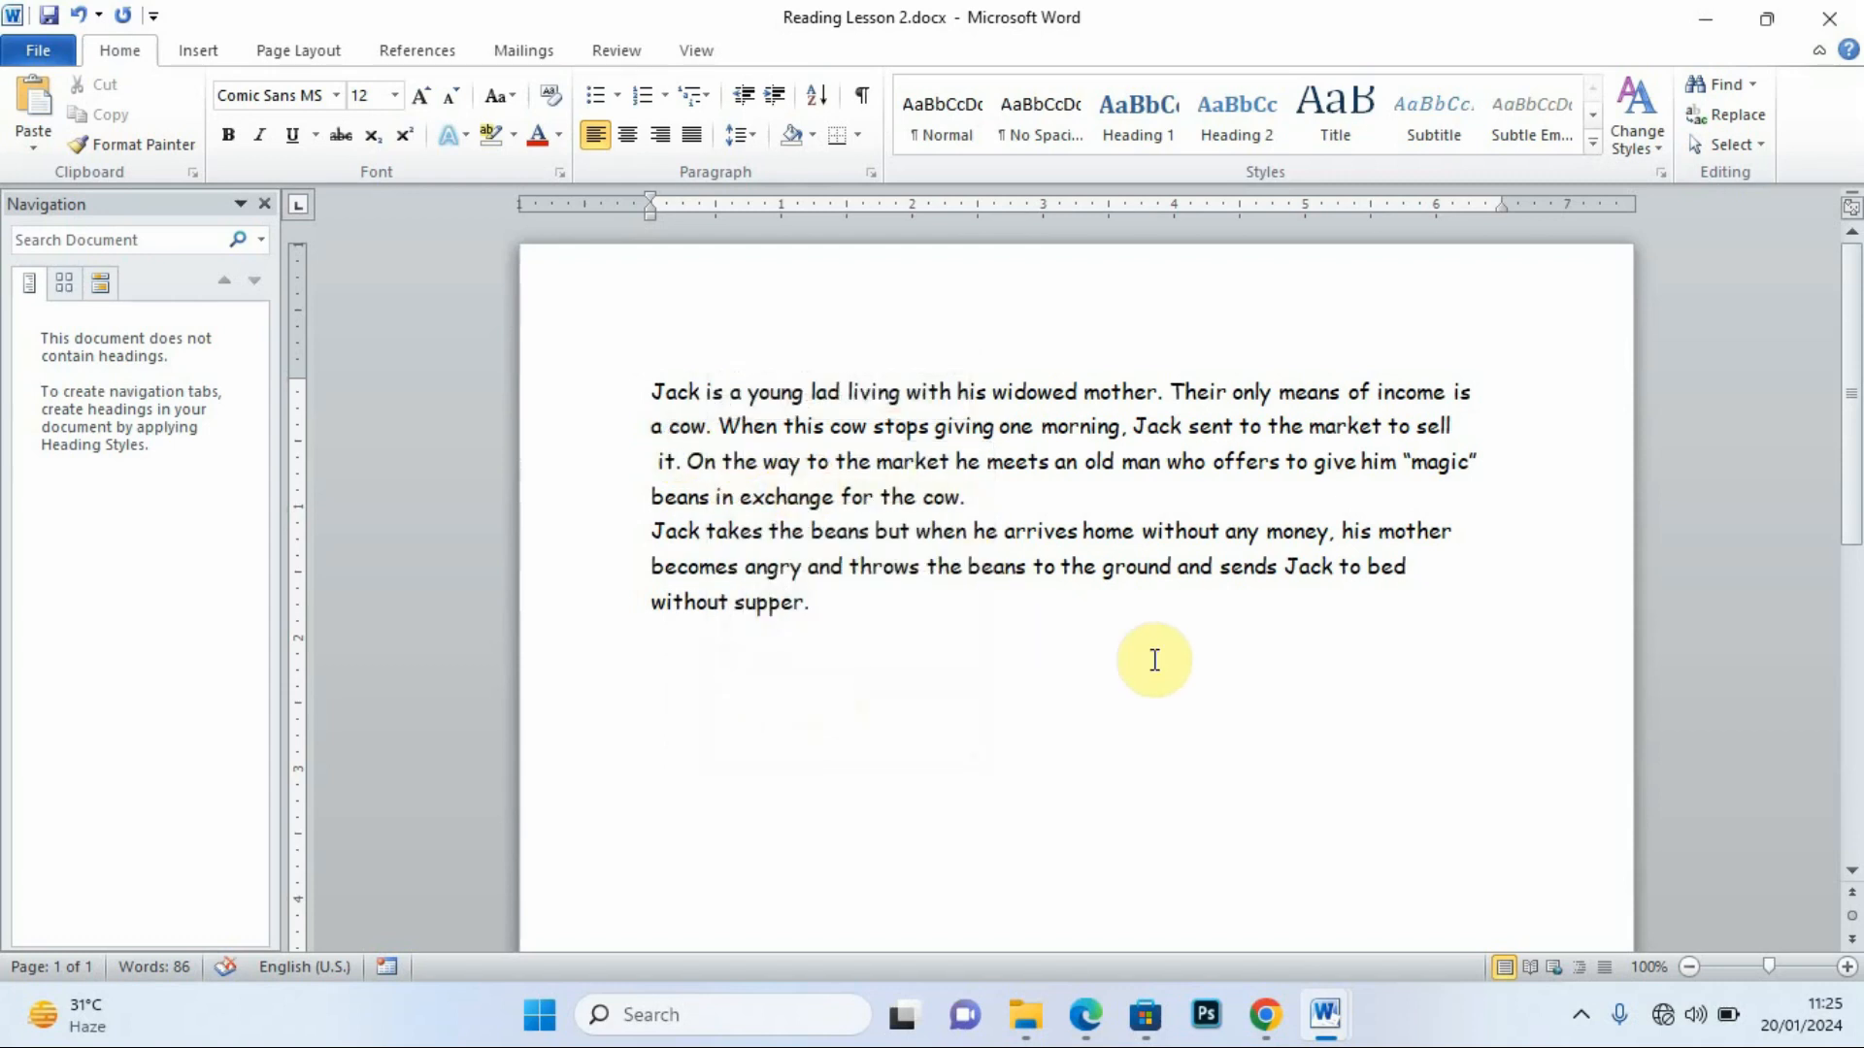
Check which Word documents are open, return to Reading Lesson 2 and save it.
{"action": "mouse_move", "coordinate": [1324, 1014]}
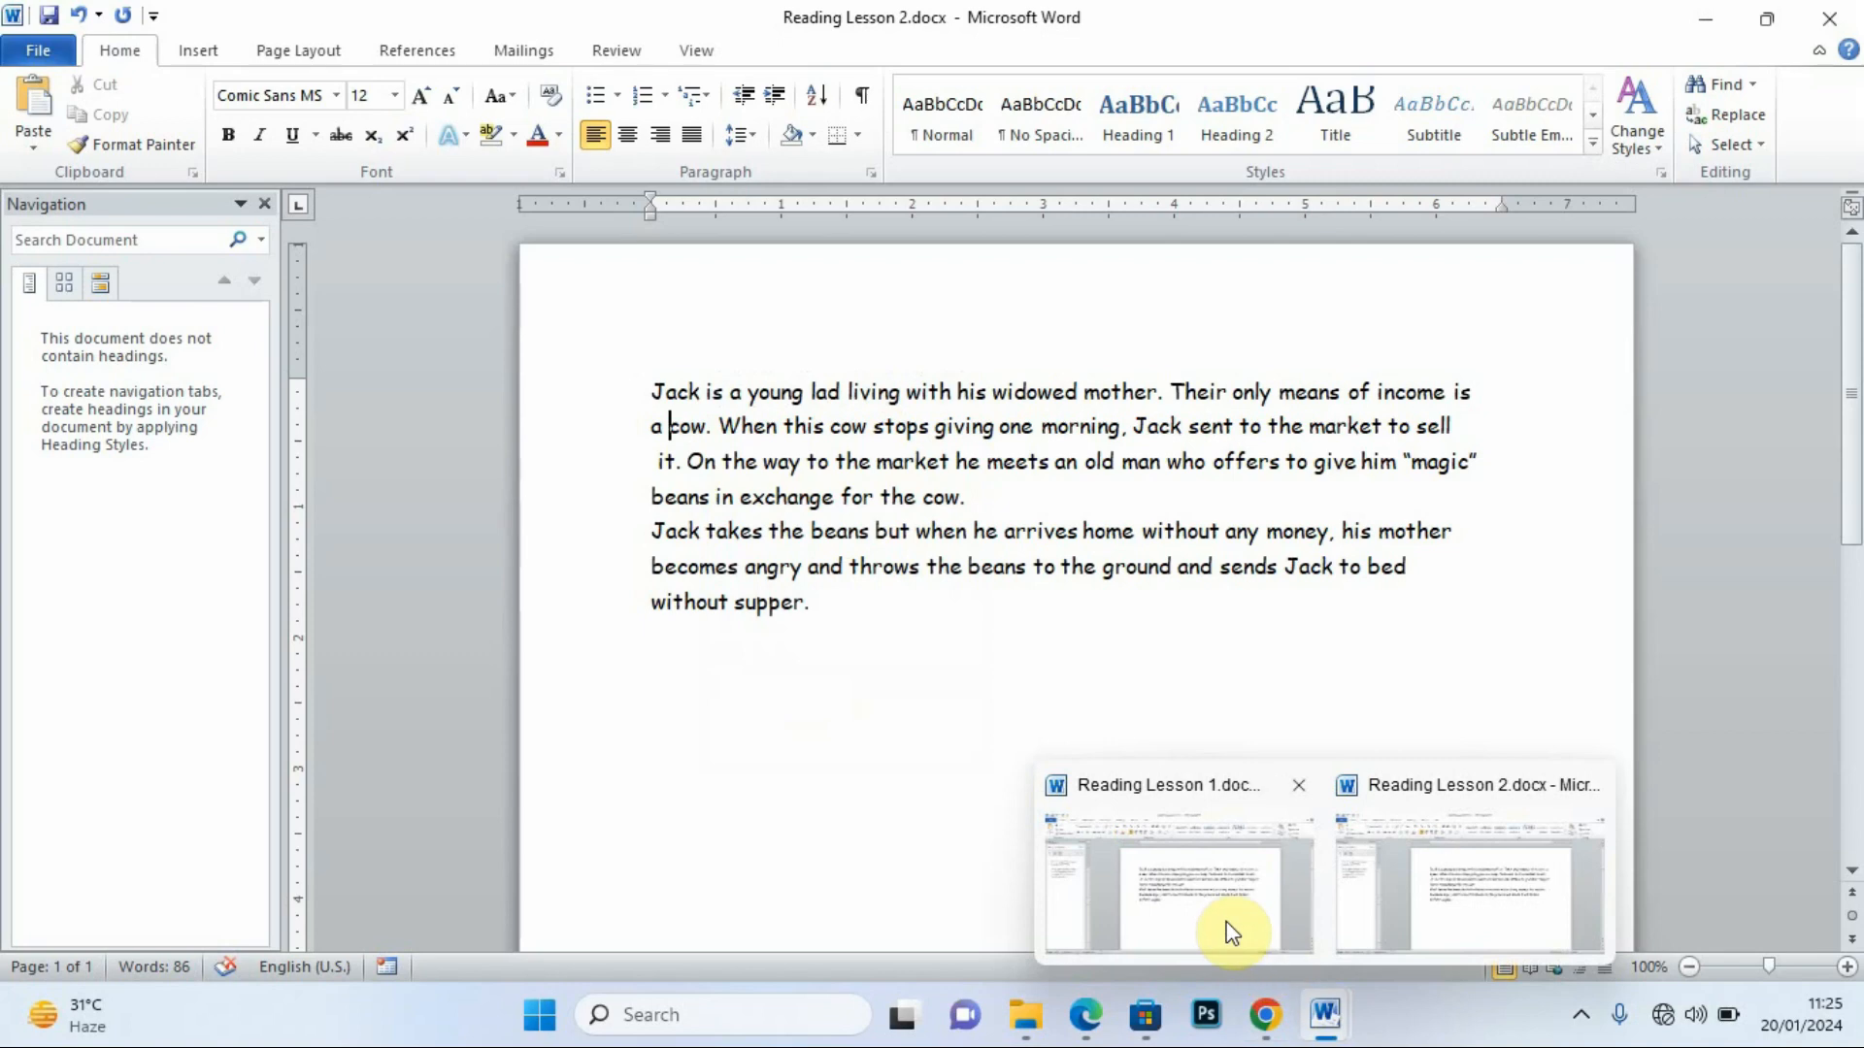
{"action": "left_click", "coordinate": [1488, 906]}
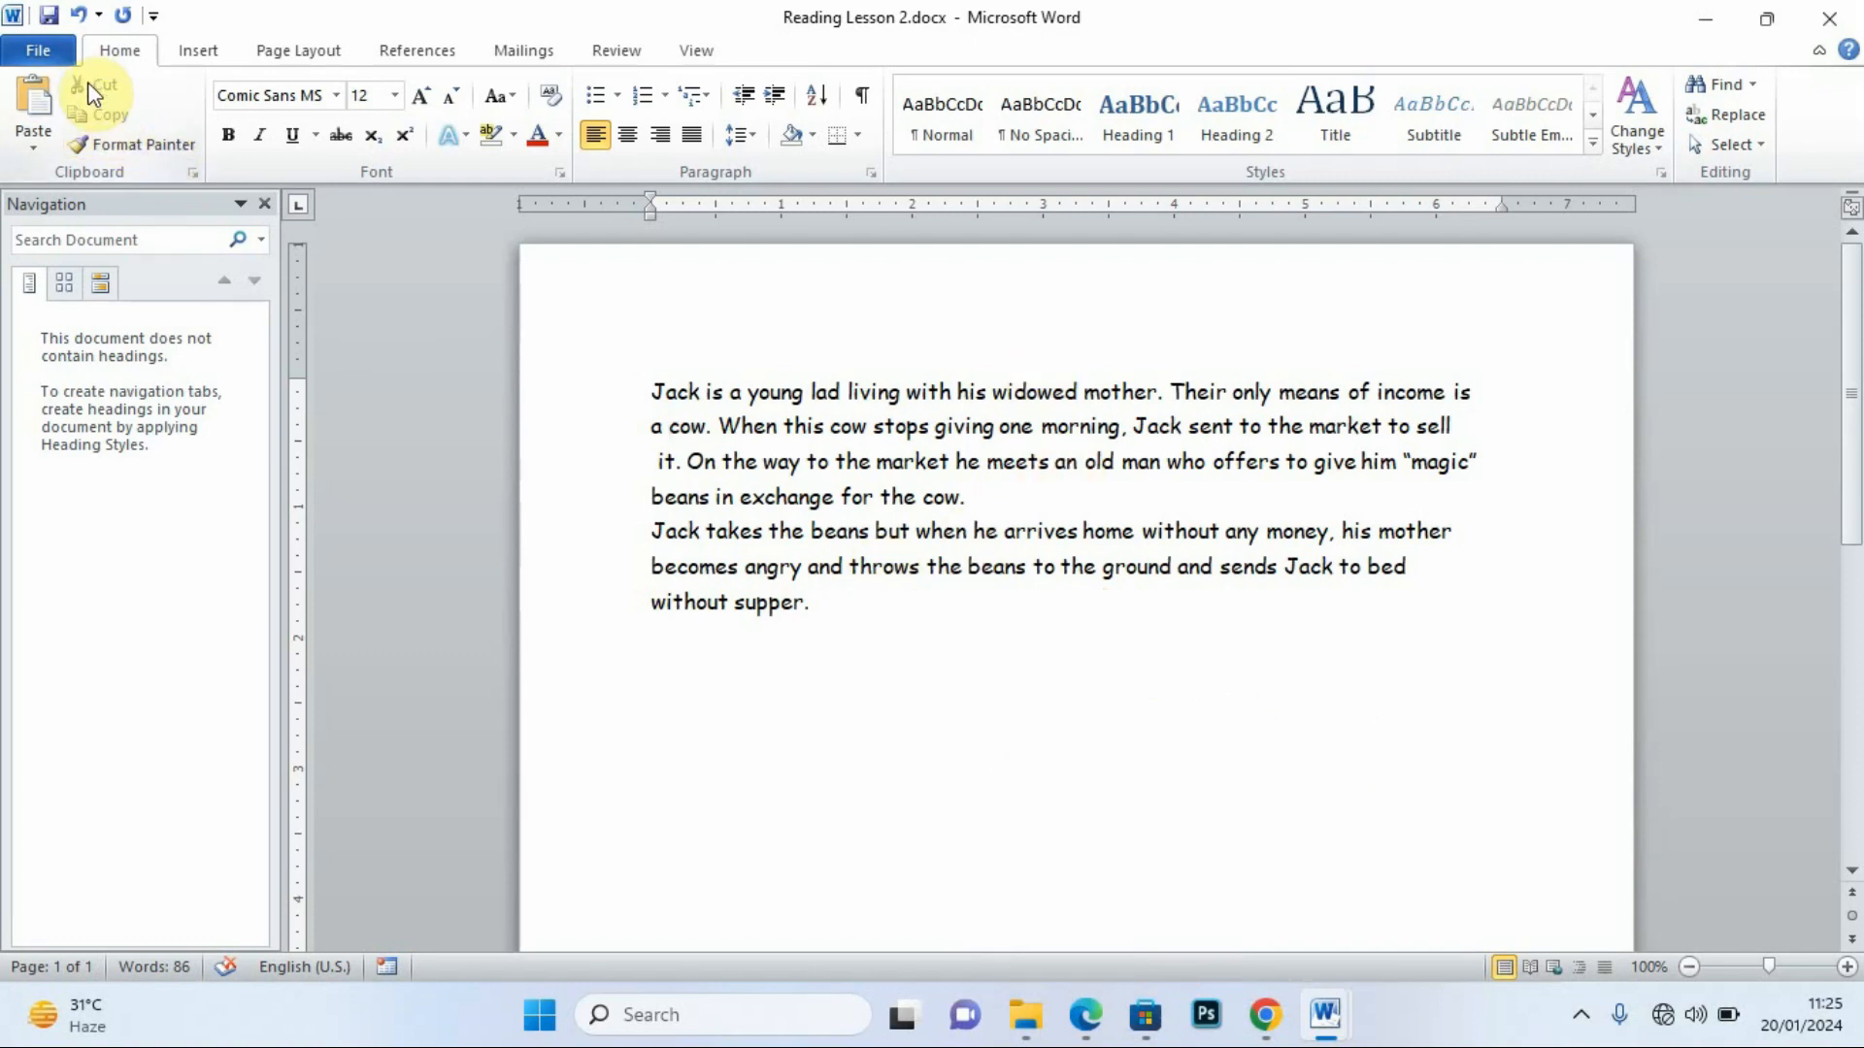
{"action": "left_click", "coordinate": [55, 20]}
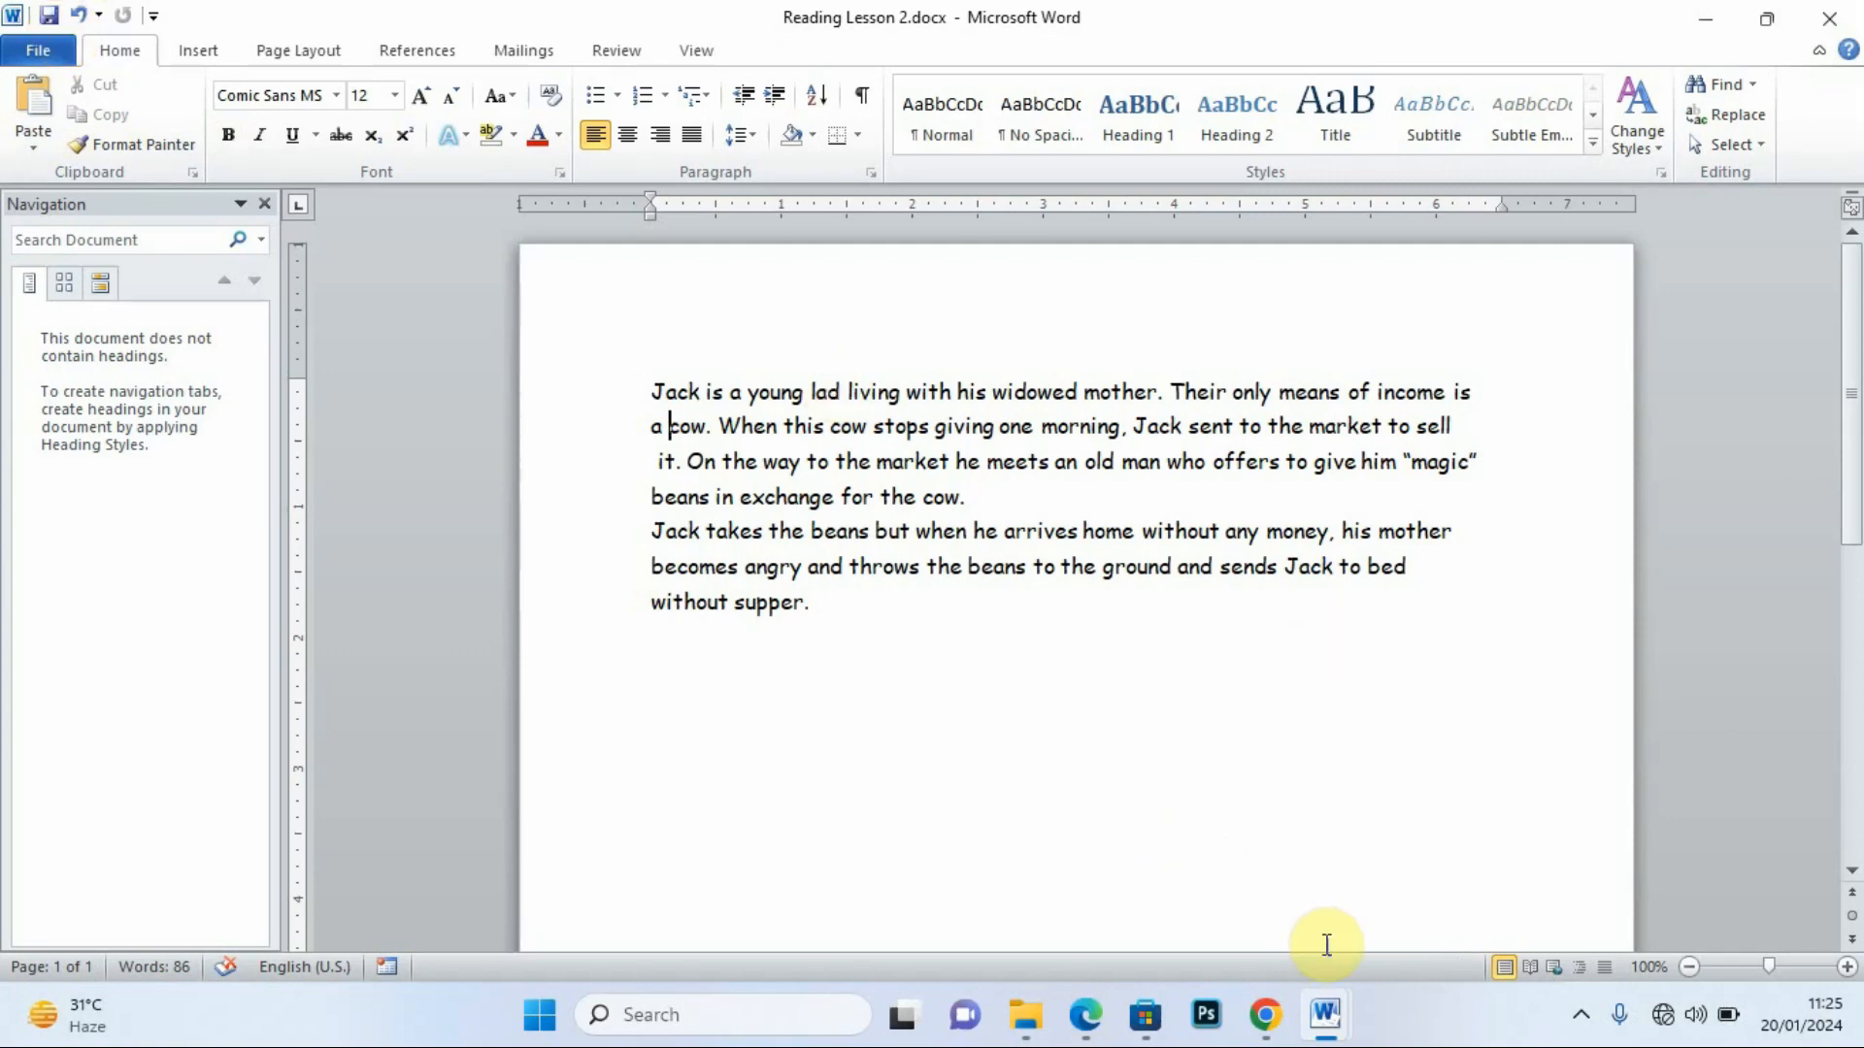
Read task (c) in the exam PDF and add the heading JACK & THE BEAN STALK above the passage in Reading Lesson 2.
{"action": "left_click", "coordinate": [1081, 1017]}
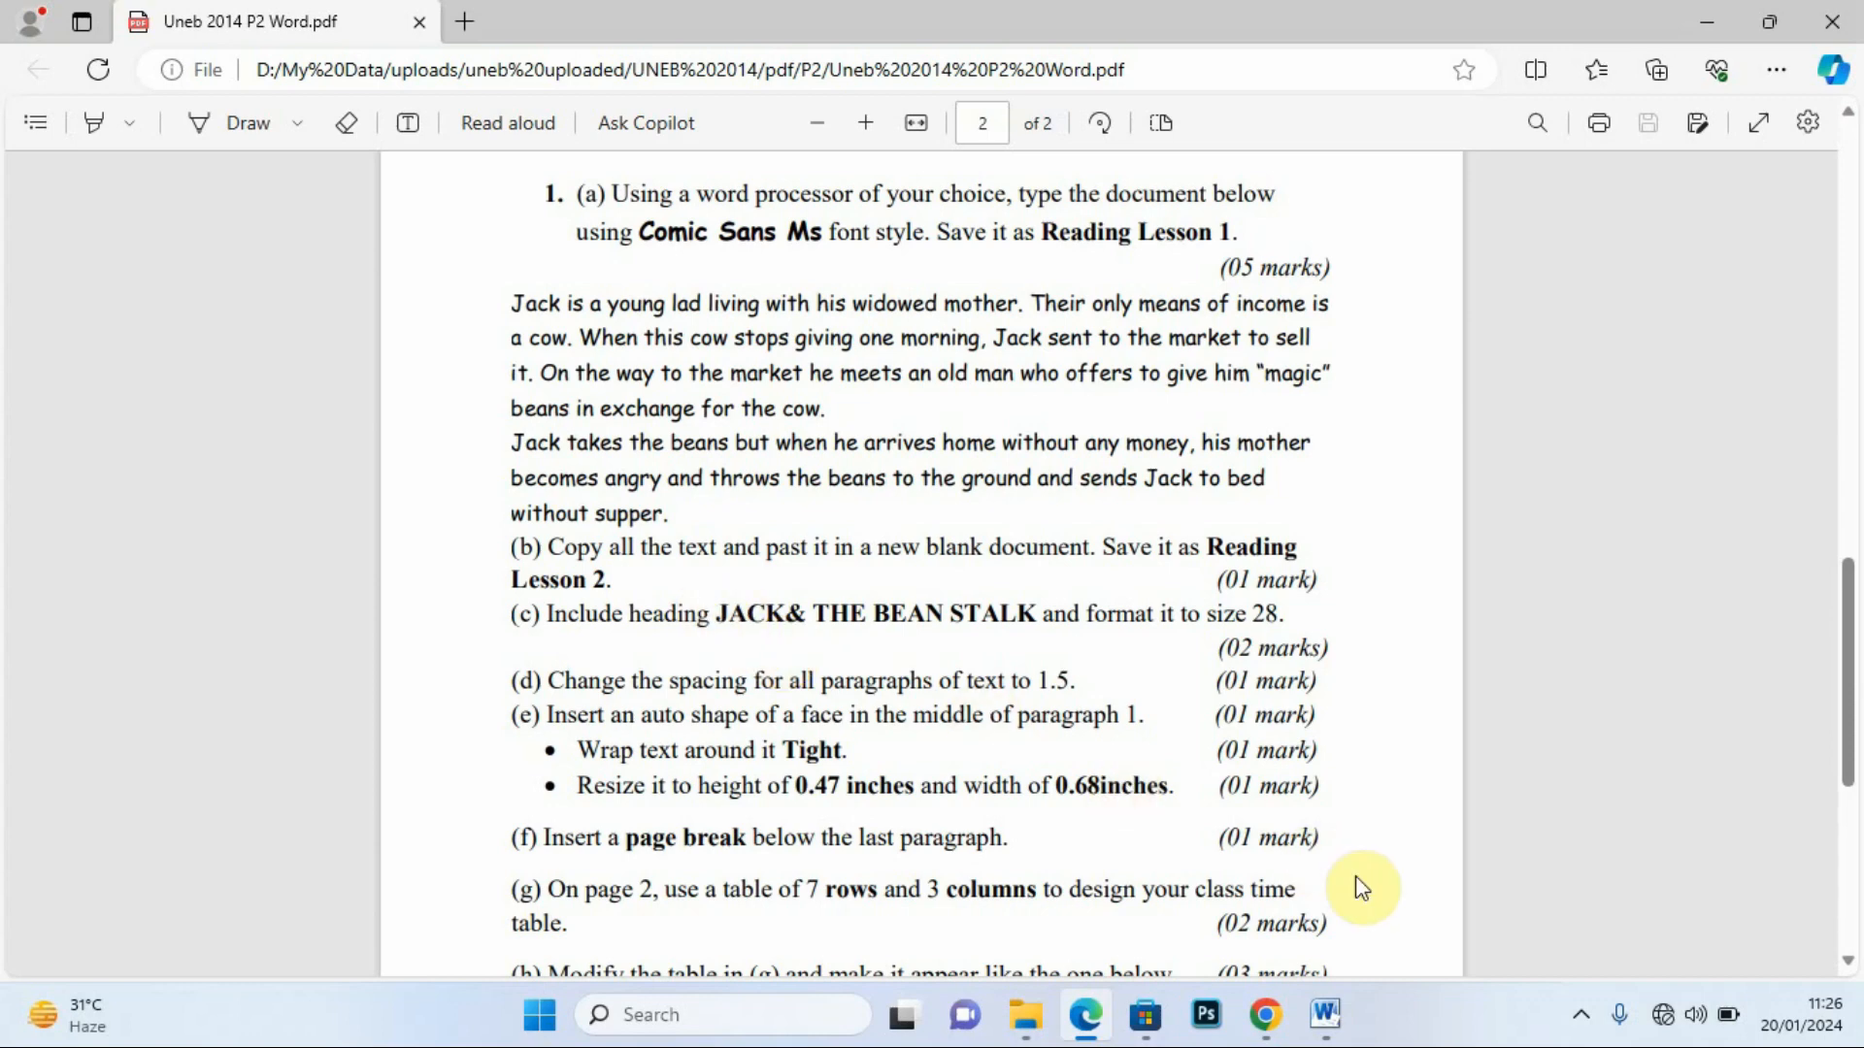
{"action": "mouse_move", "coordinate": [1328, 1015]}
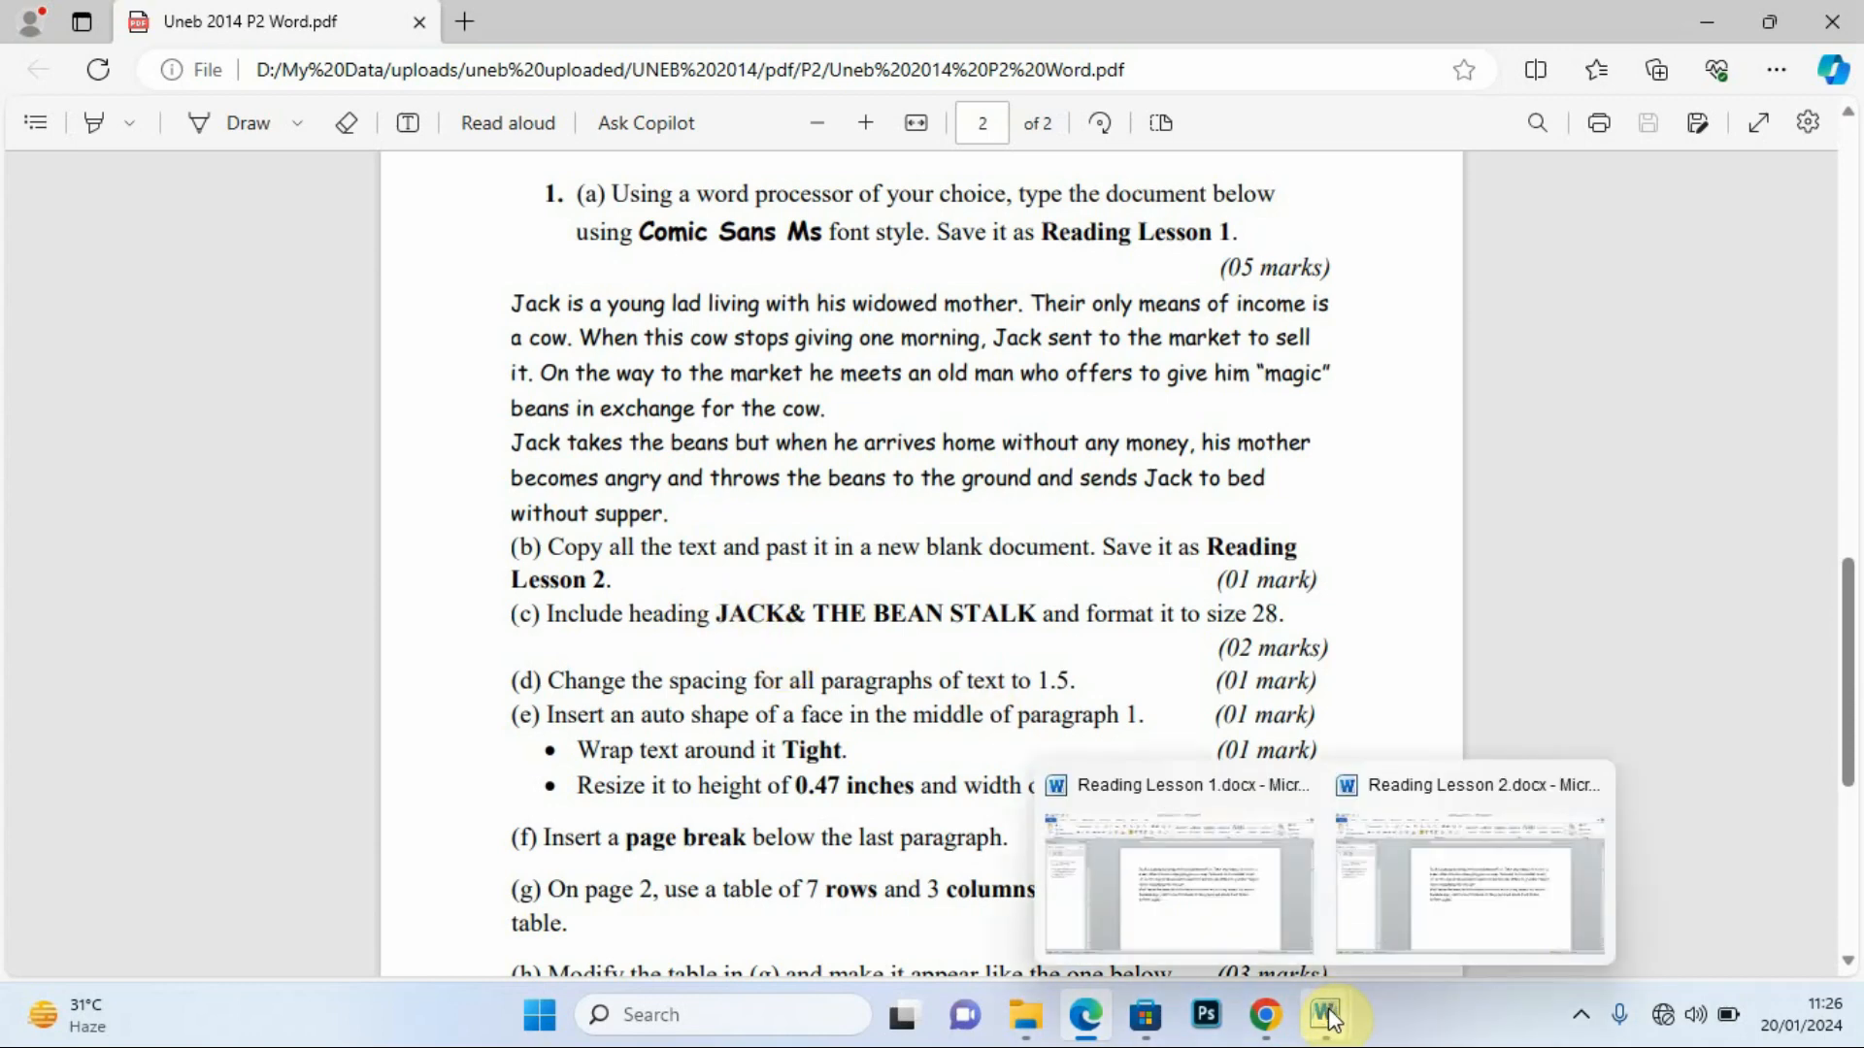
{"action": "left_click", "coordinate": [1447, 923]}
{"action": "left_click", "coordinate": [657, 388]}
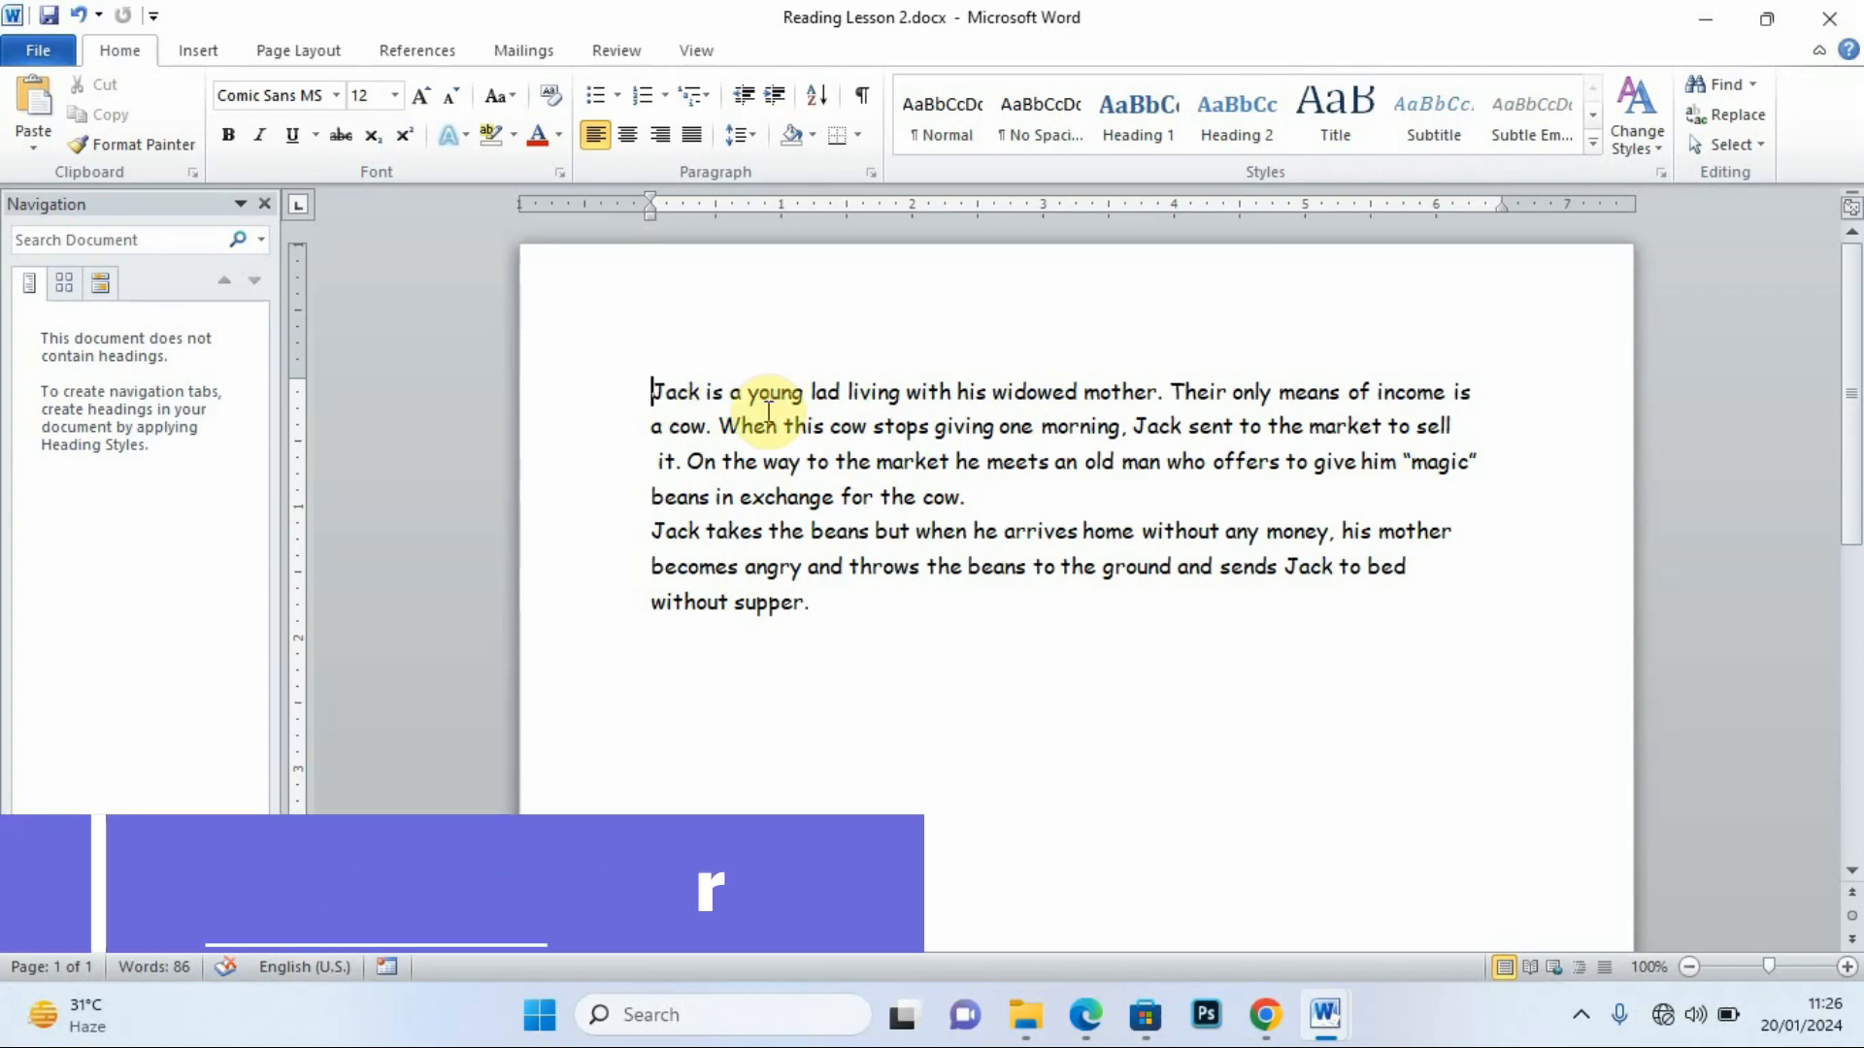
{"action": "key", "text": "Return"}
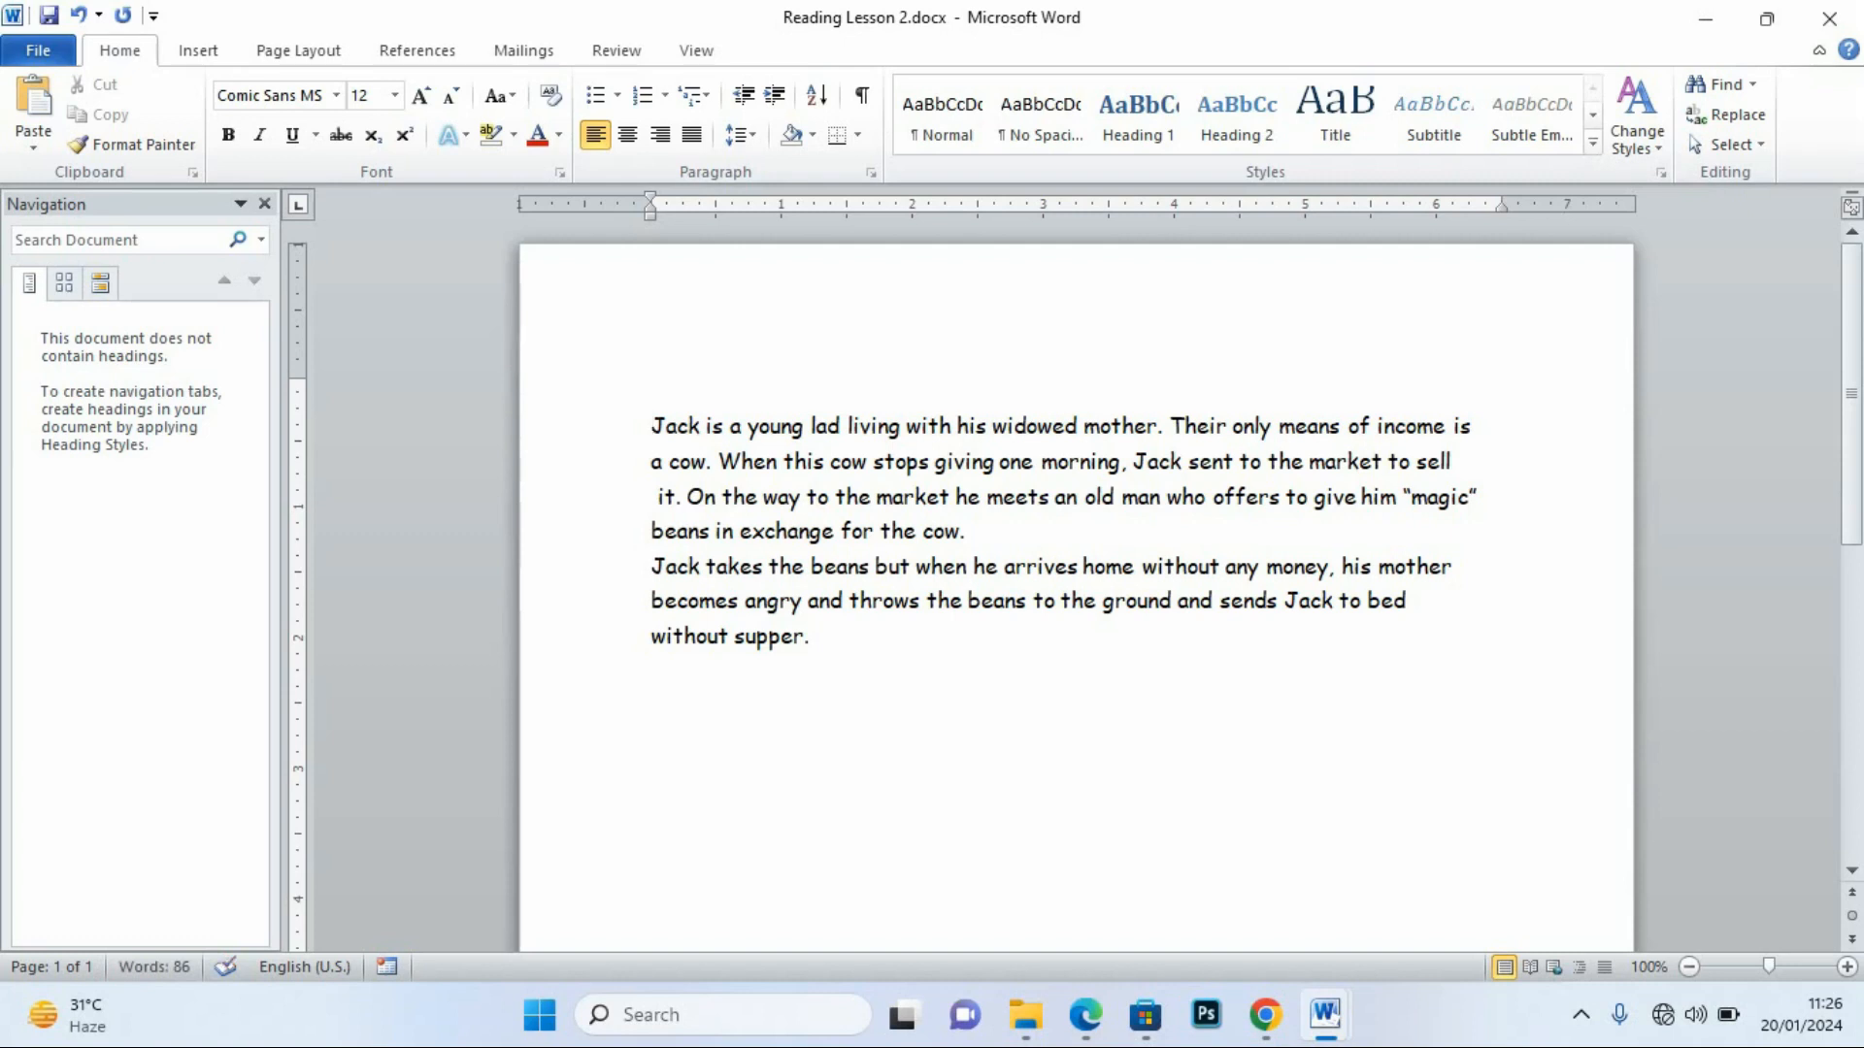
{"action": "key", "text": "Up"}
{"action": "type", "text": "JA"}
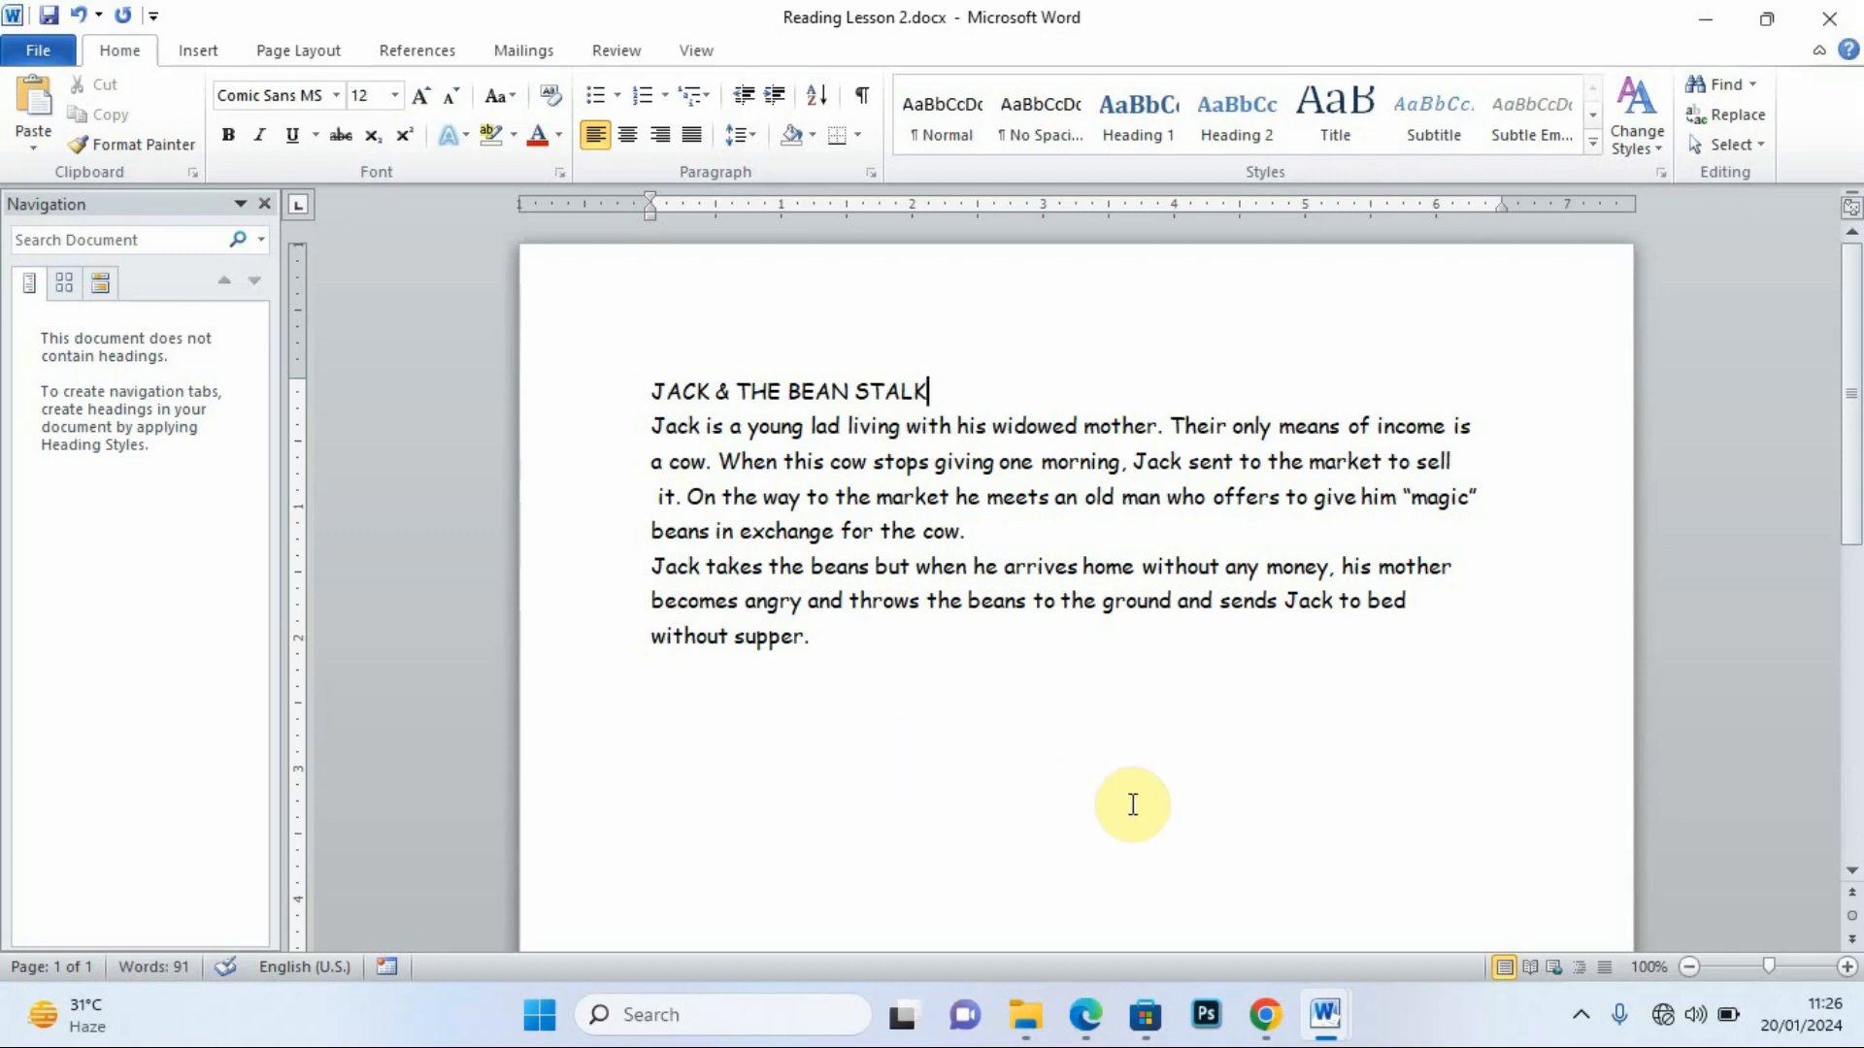
Check the required heading size in the exam PDF and set the JACK & THE BEAN STALK heading to font size 28 in Word.
{"action": "left_click", "coordinate": [1086, 1016]}
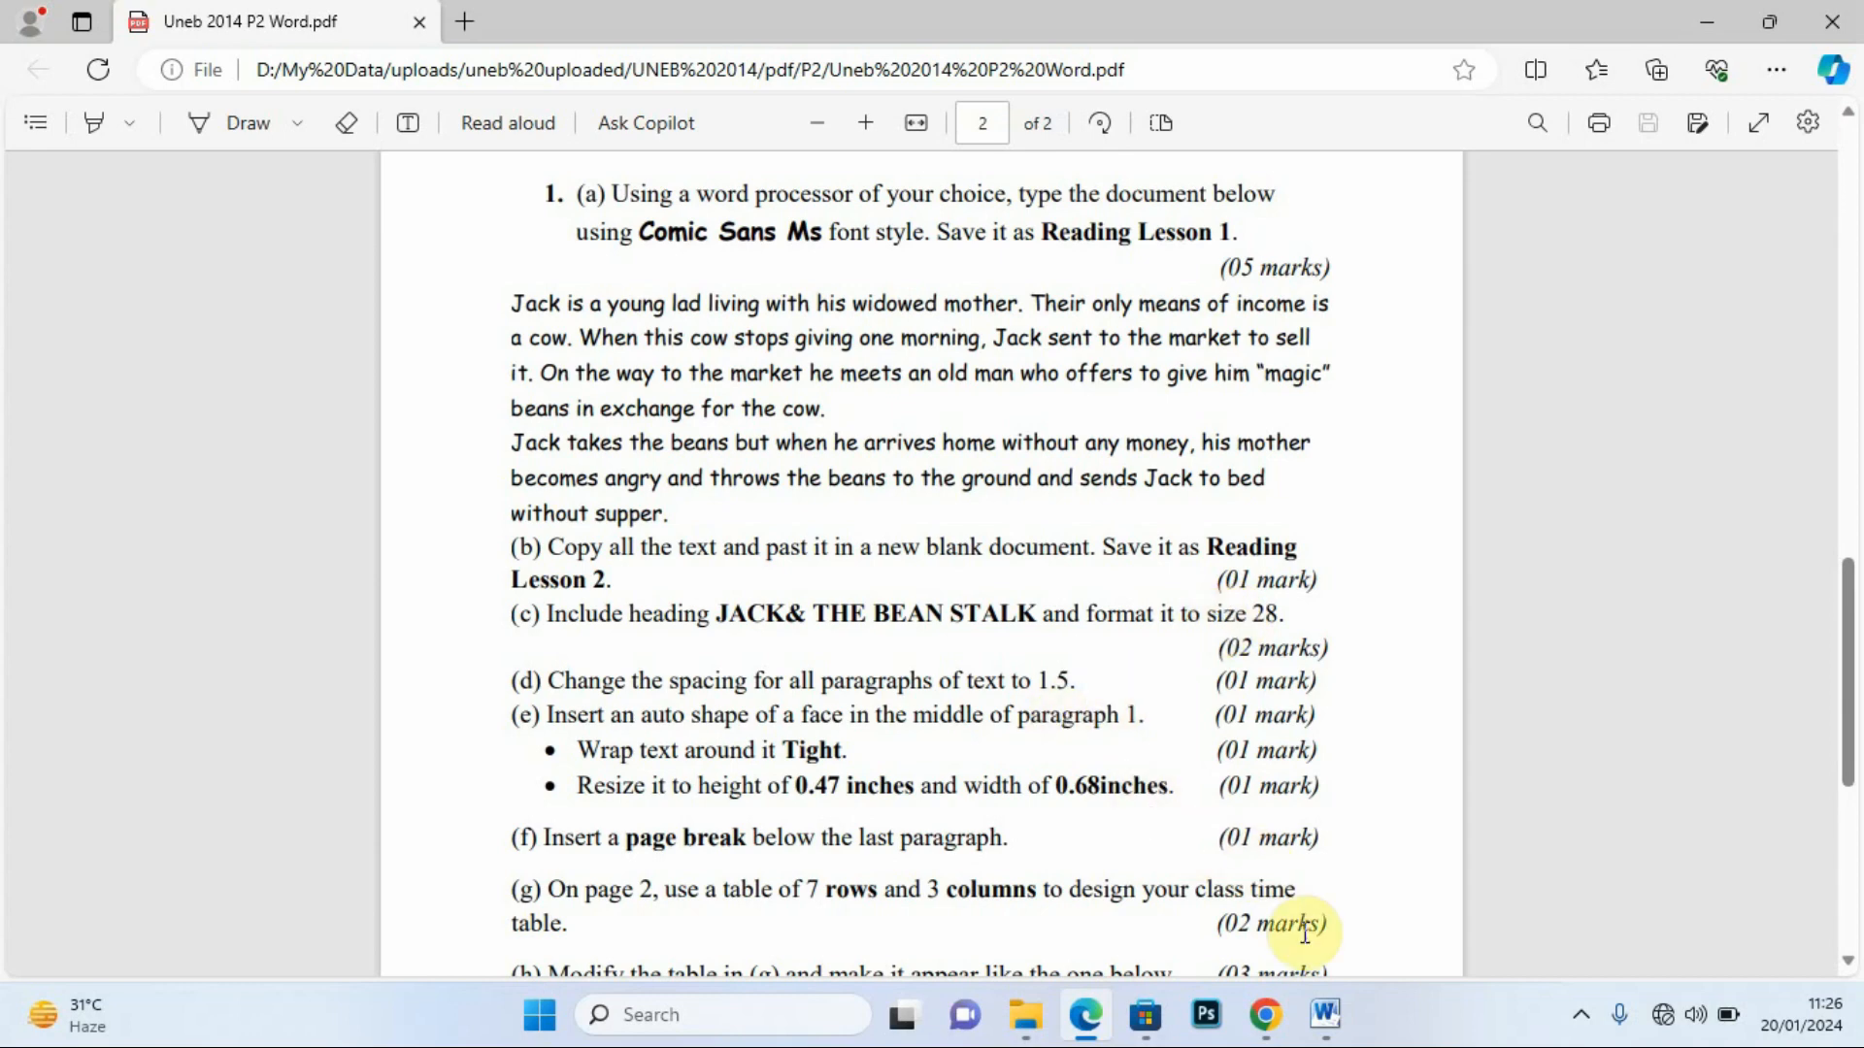
{"action": "mouse_move", "coordinate": [1333, 1022]}
{"action": "left_click", "coordinate": [1464, 894]}
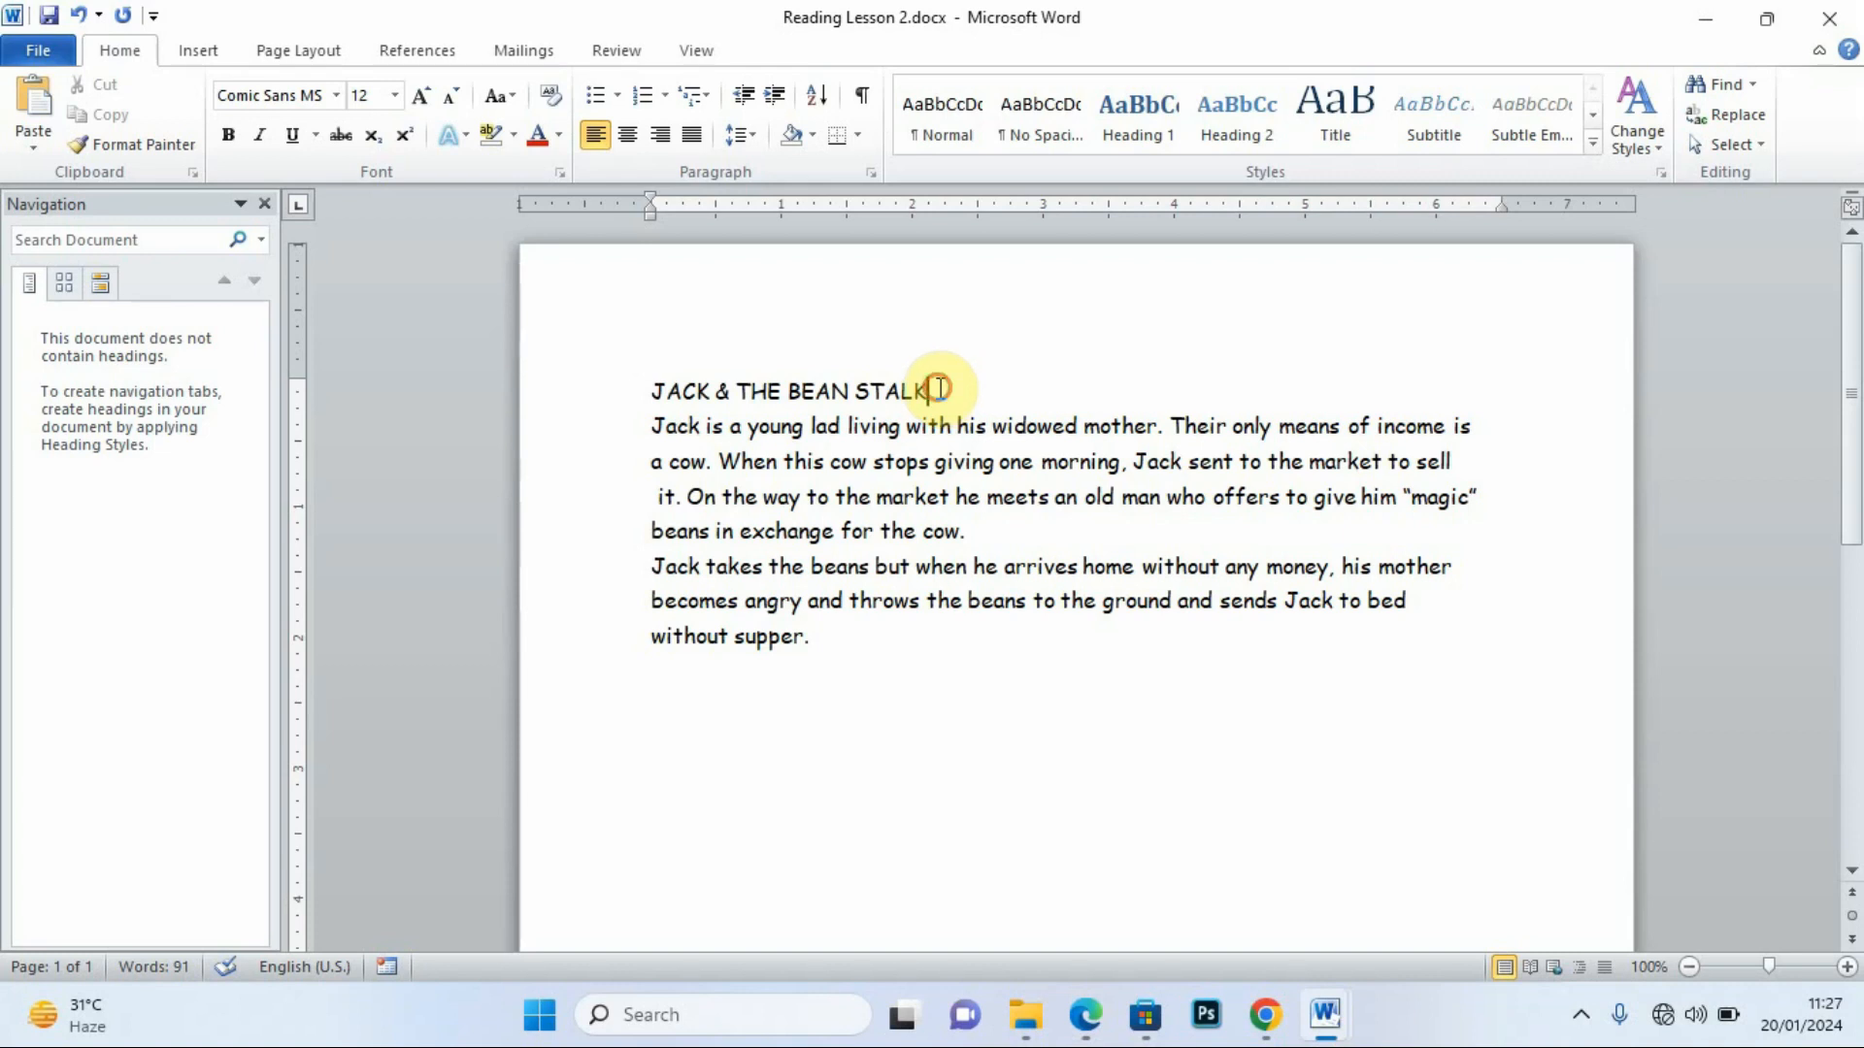
{"action": "left_click_drag", "start_coordinate": [936, 390], "coordinate": [646, 393]}
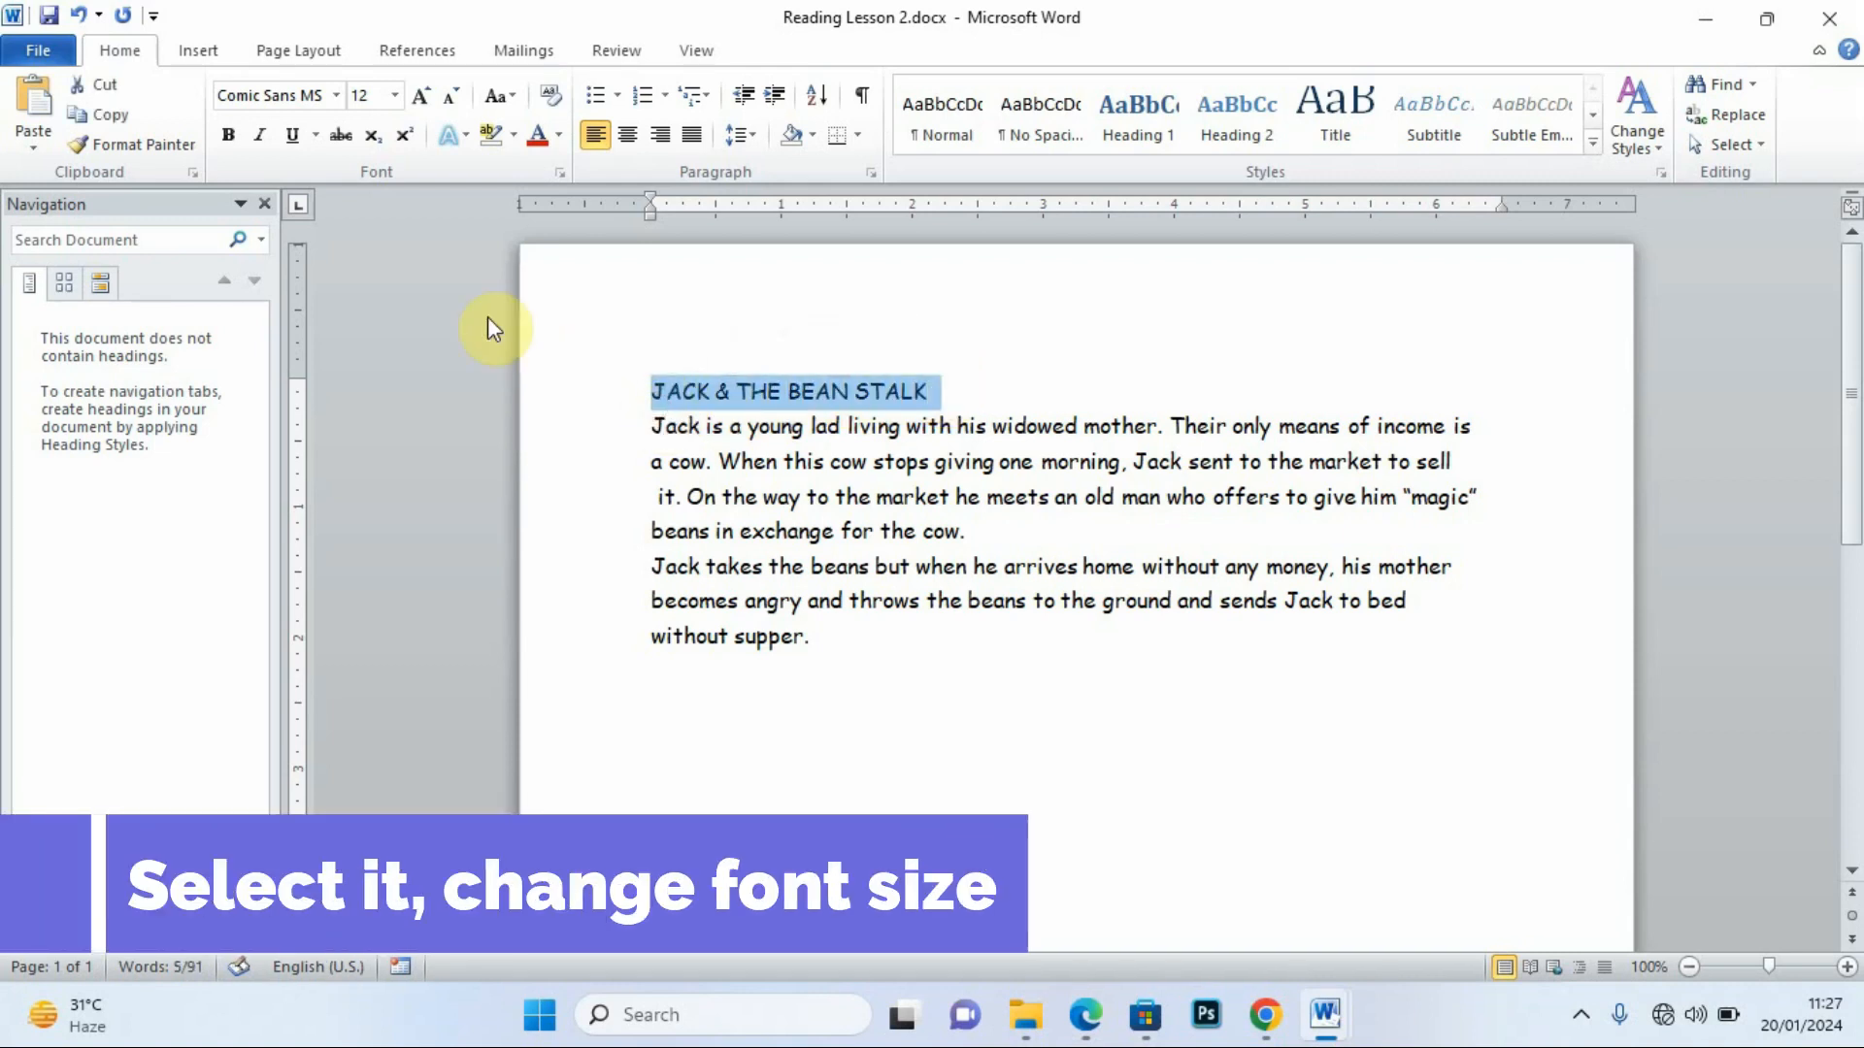
{"action": "left_click", "coordinate": [393, 95]}
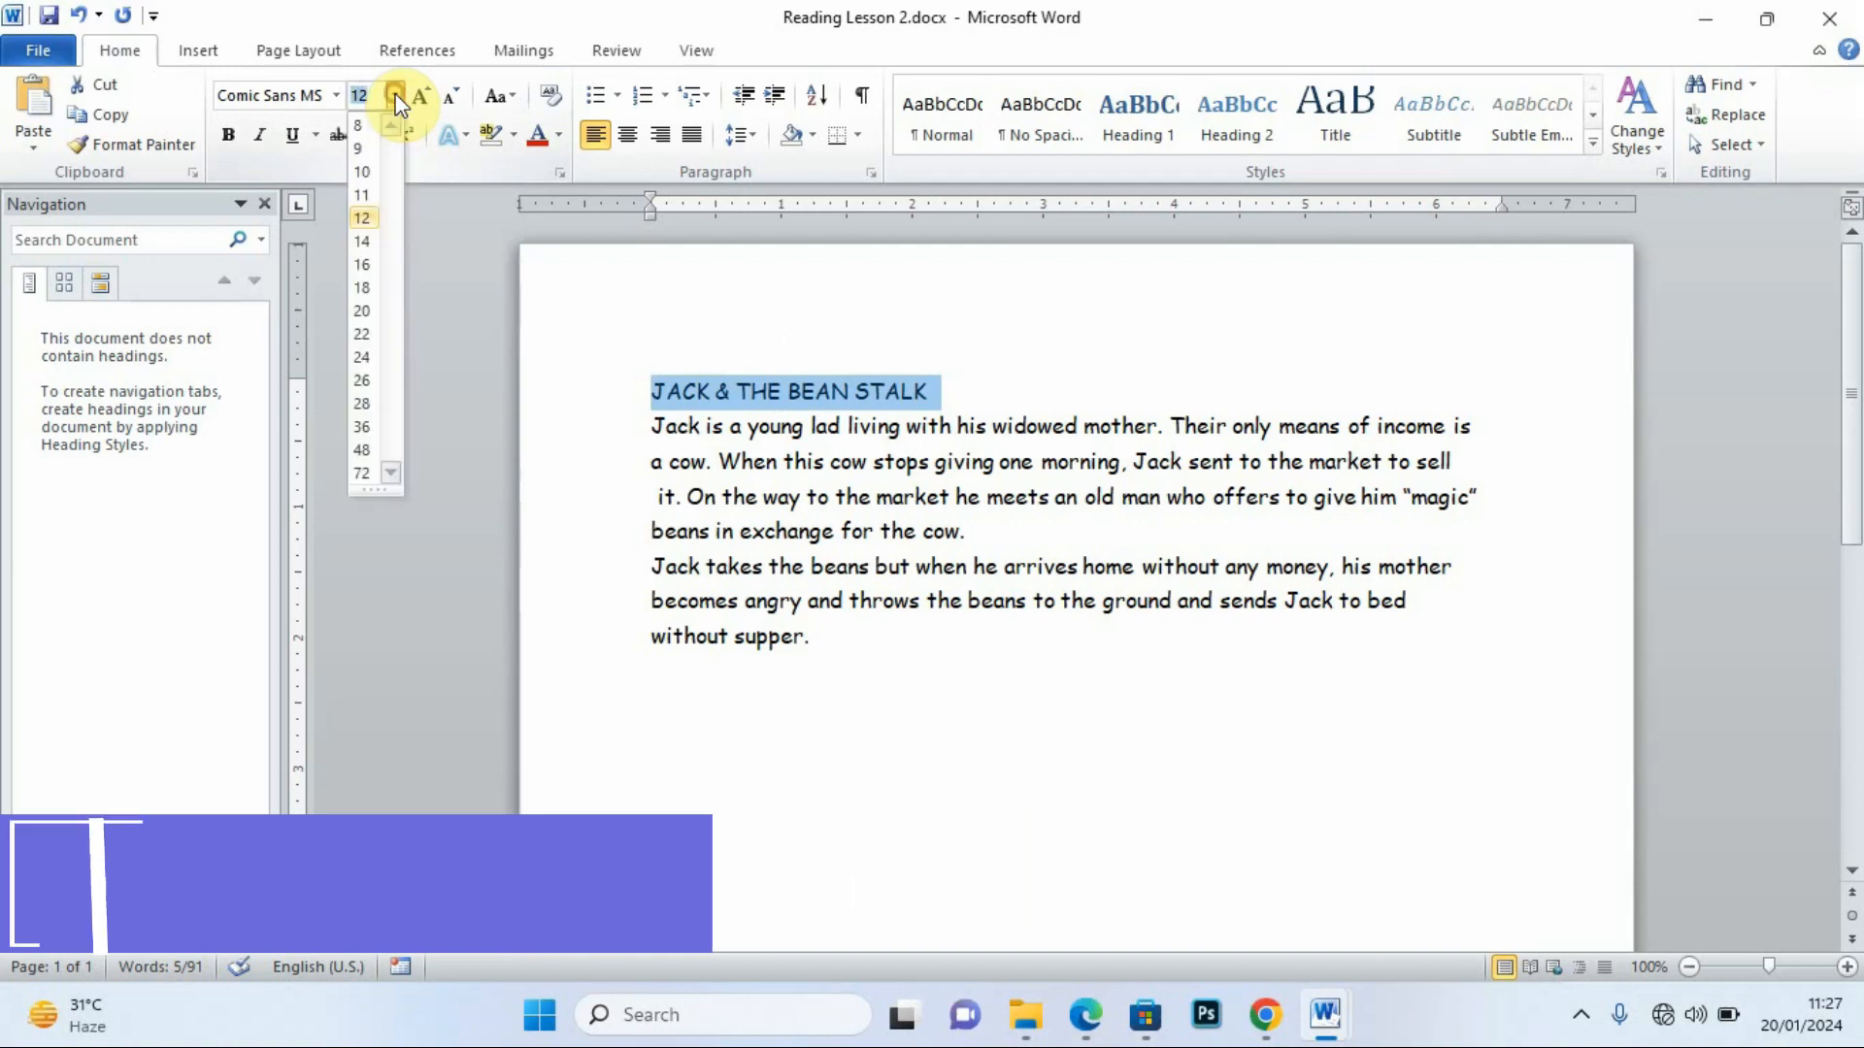
{"action": "left_click", "coordinate": [362, 404]}
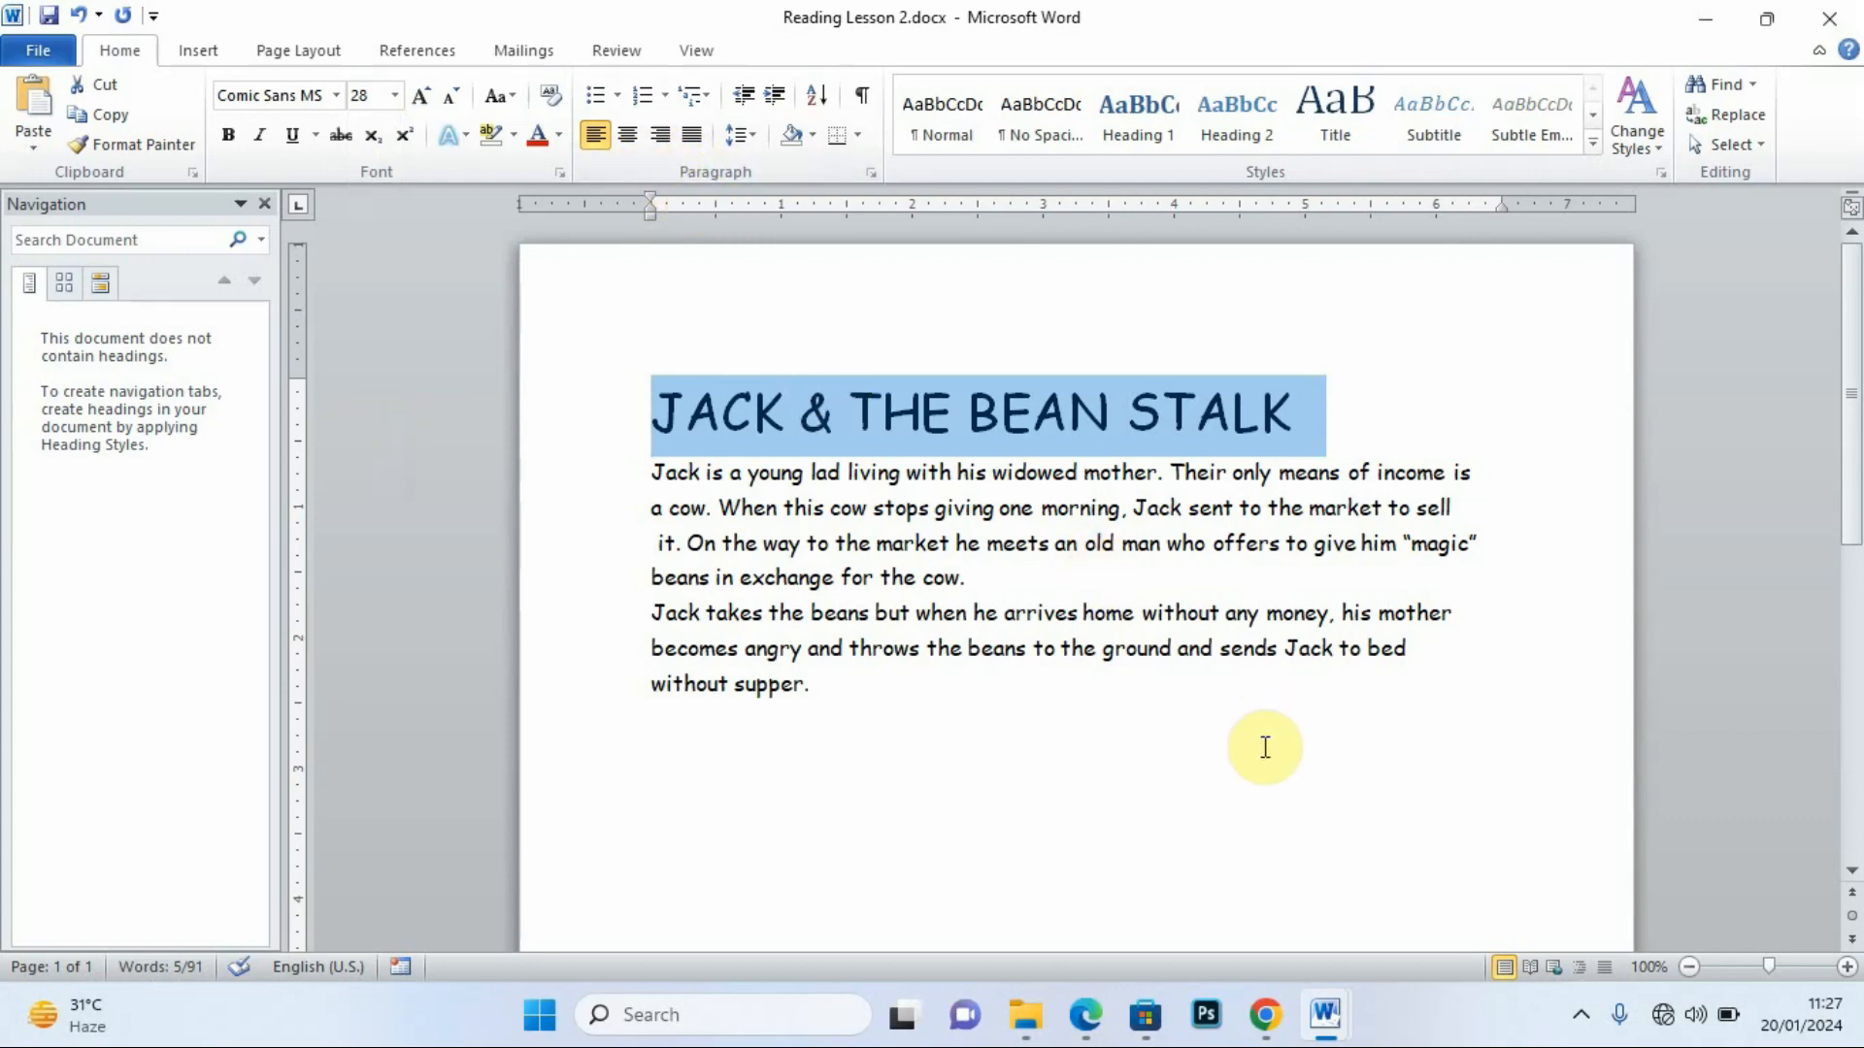
Read task (d) in the exam PDF and set the line spacing of both body paragraphs in Reading Lesson 2 to 1.5.
{"action": "left_click", "coordinate": [1085, 1015]}
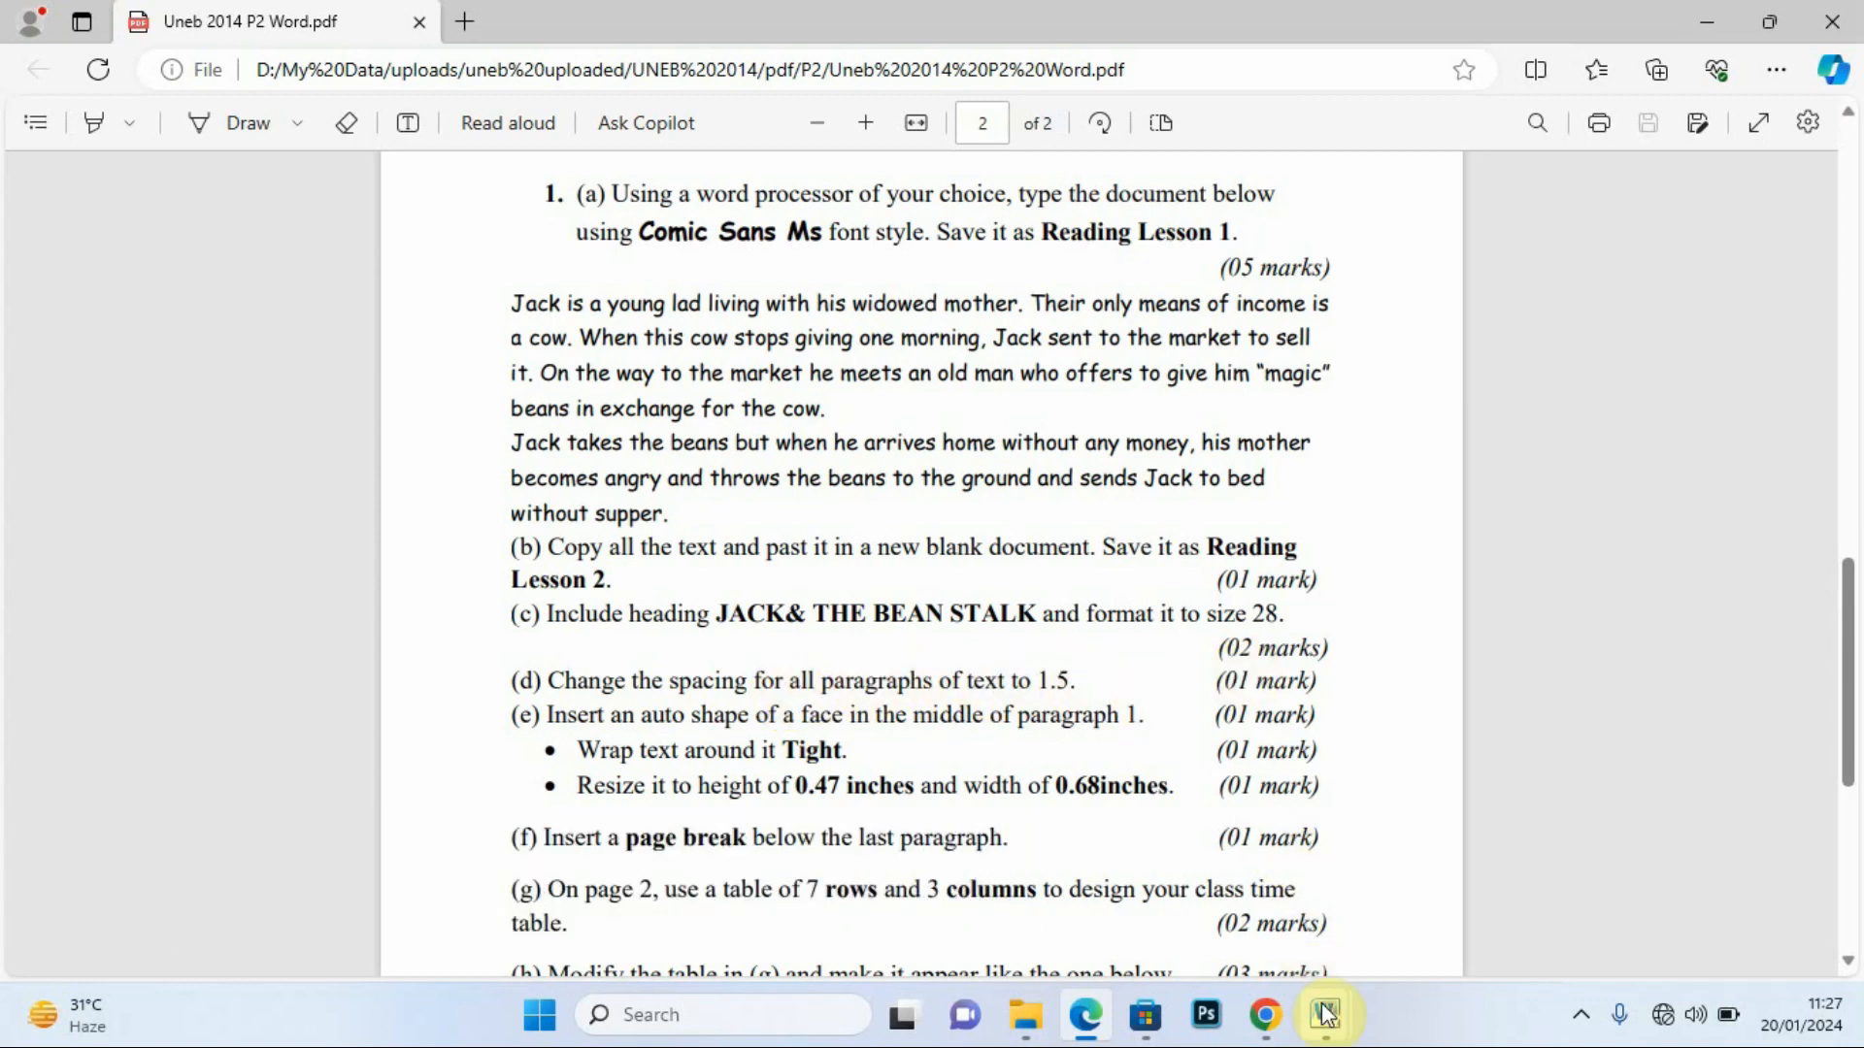
{"action": "mouse_move", "coordinate": [1325, 1015]}
{"action": "left_click", "coordinate": [1495, 899]}
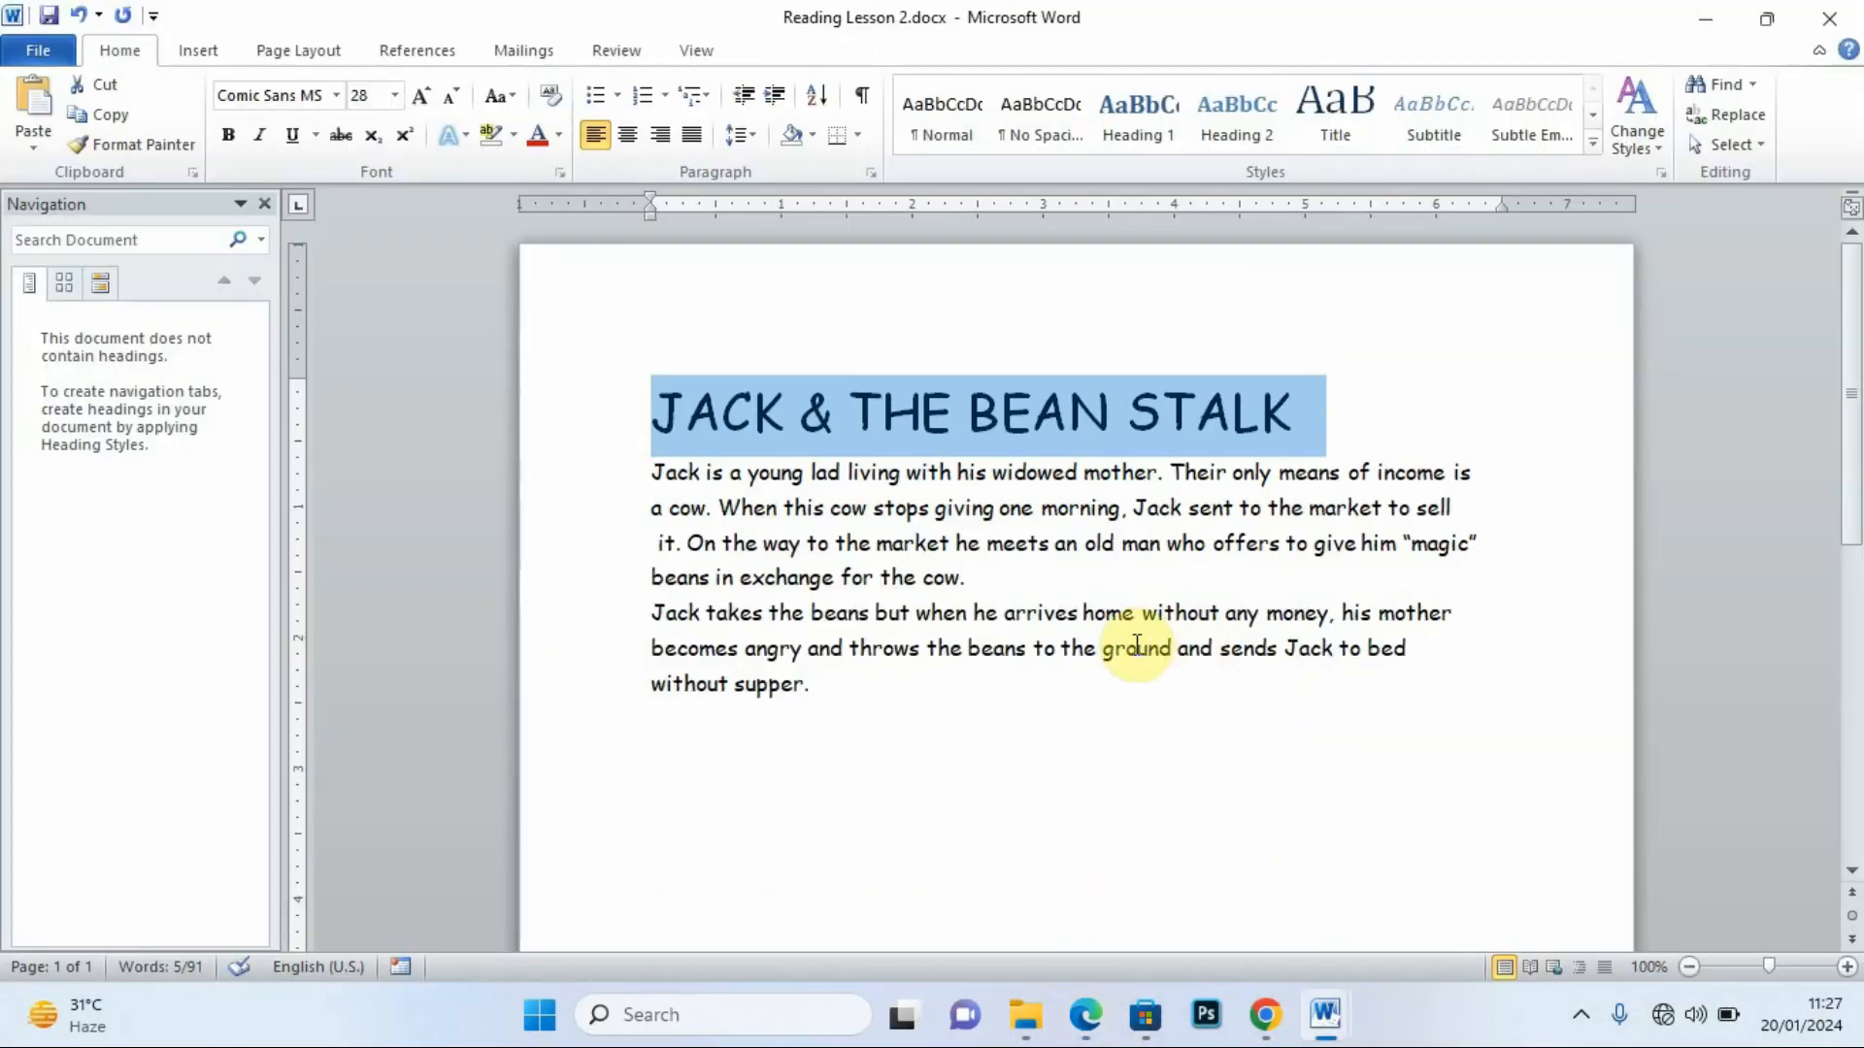
{"action": "left_click_drag", "start_coordinate": [823, 694], "coordinate": [657, 480]}
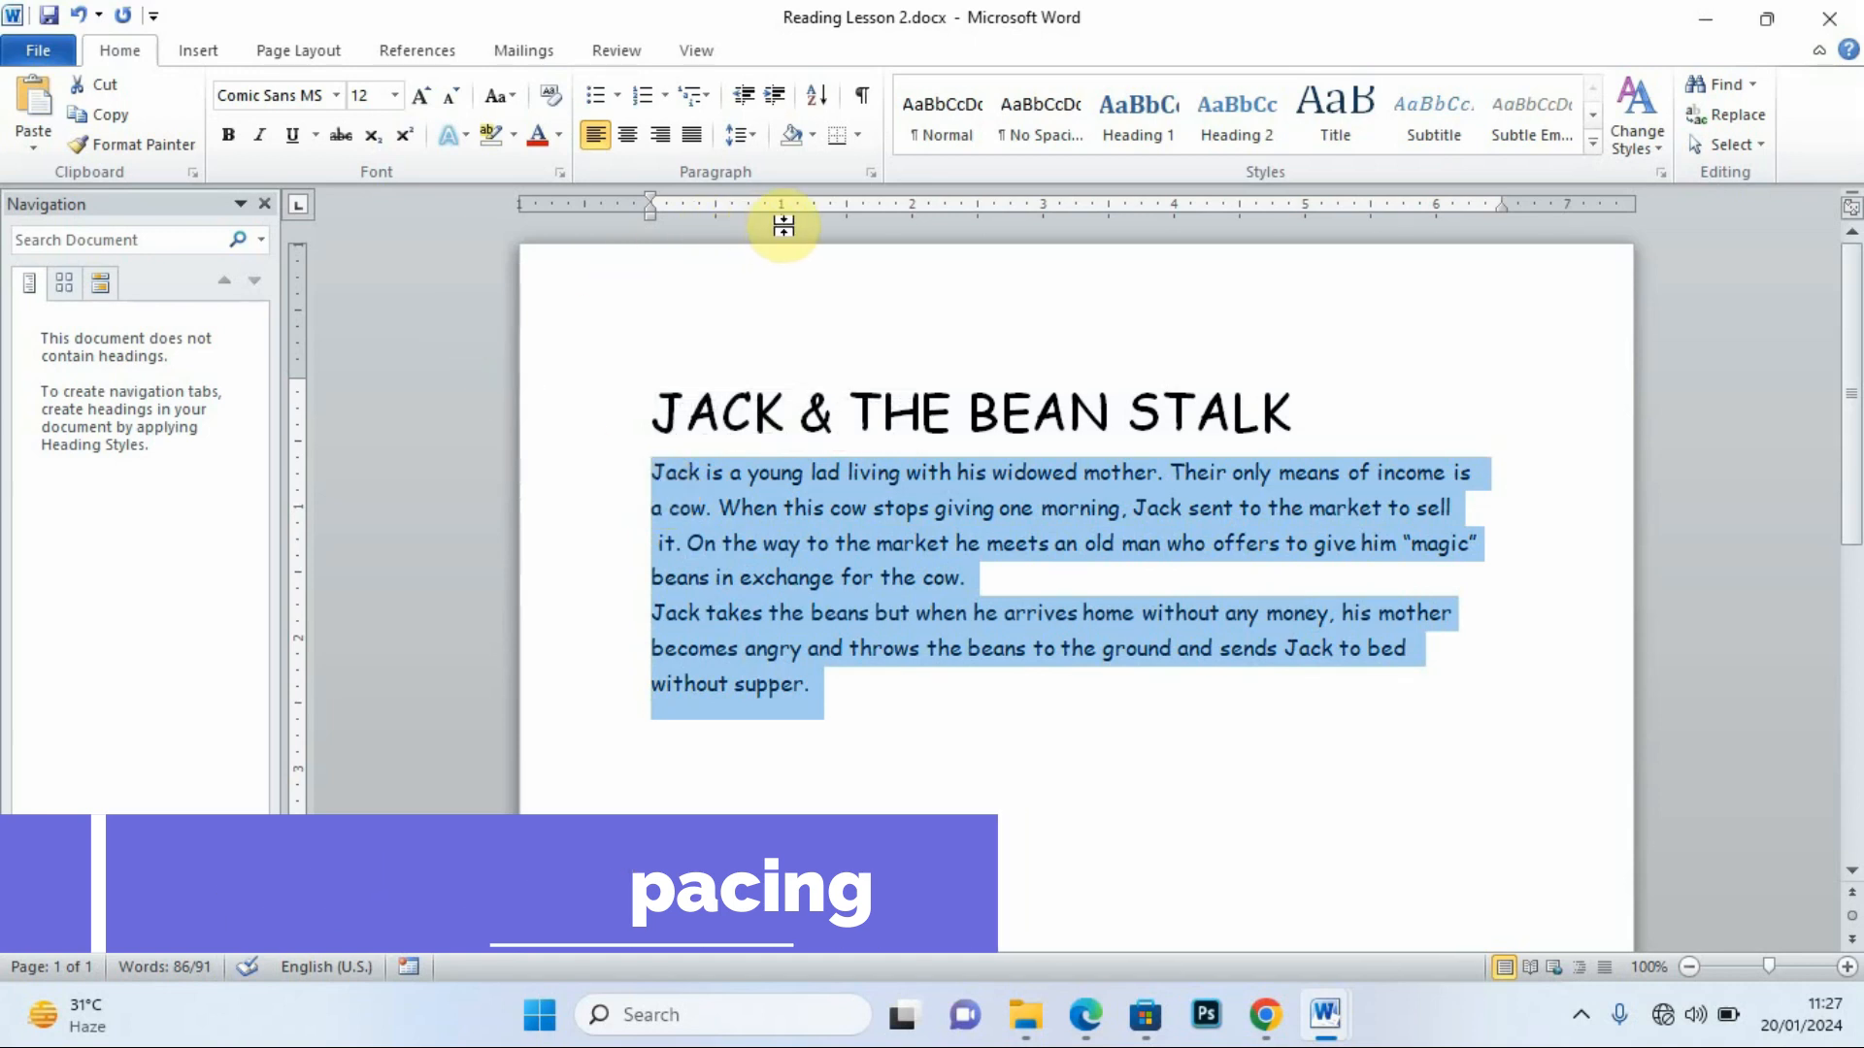
{"action": "left_click", "coordinate": [756, 145]}
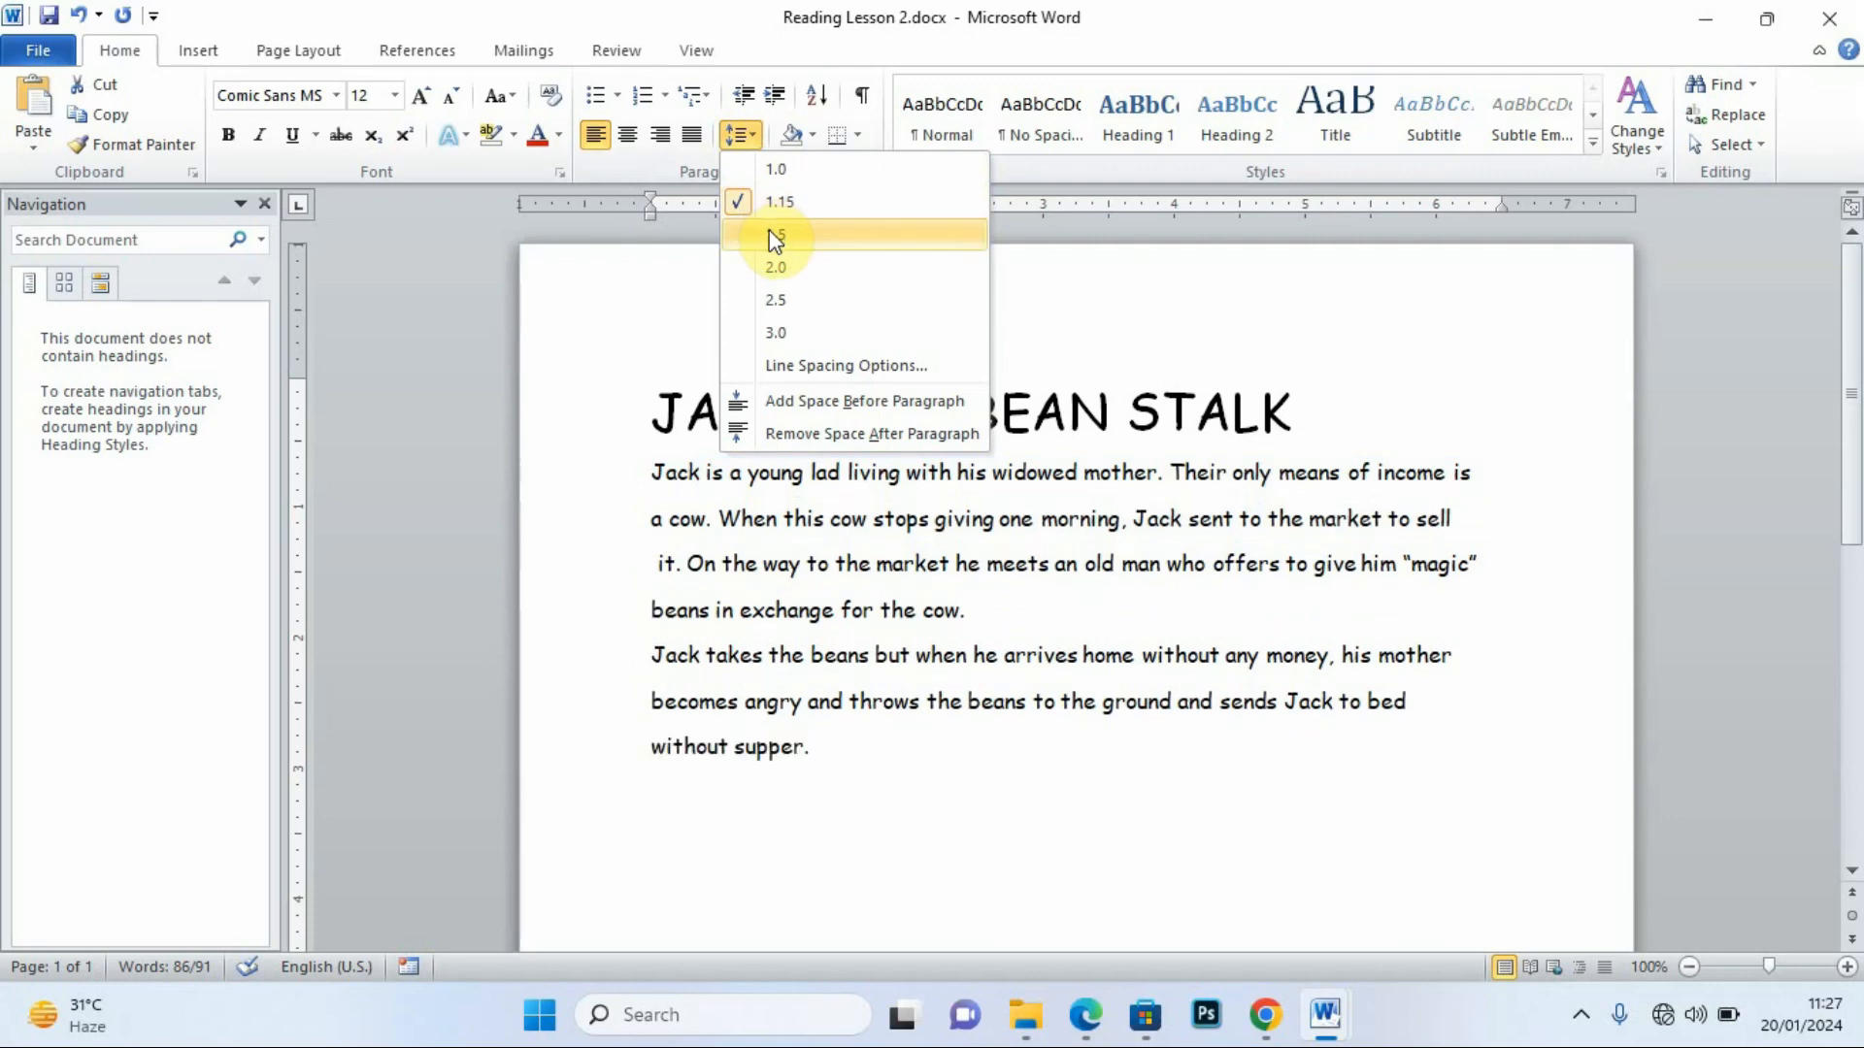
{"action": "left_click", "coordinate": [773, 238]}
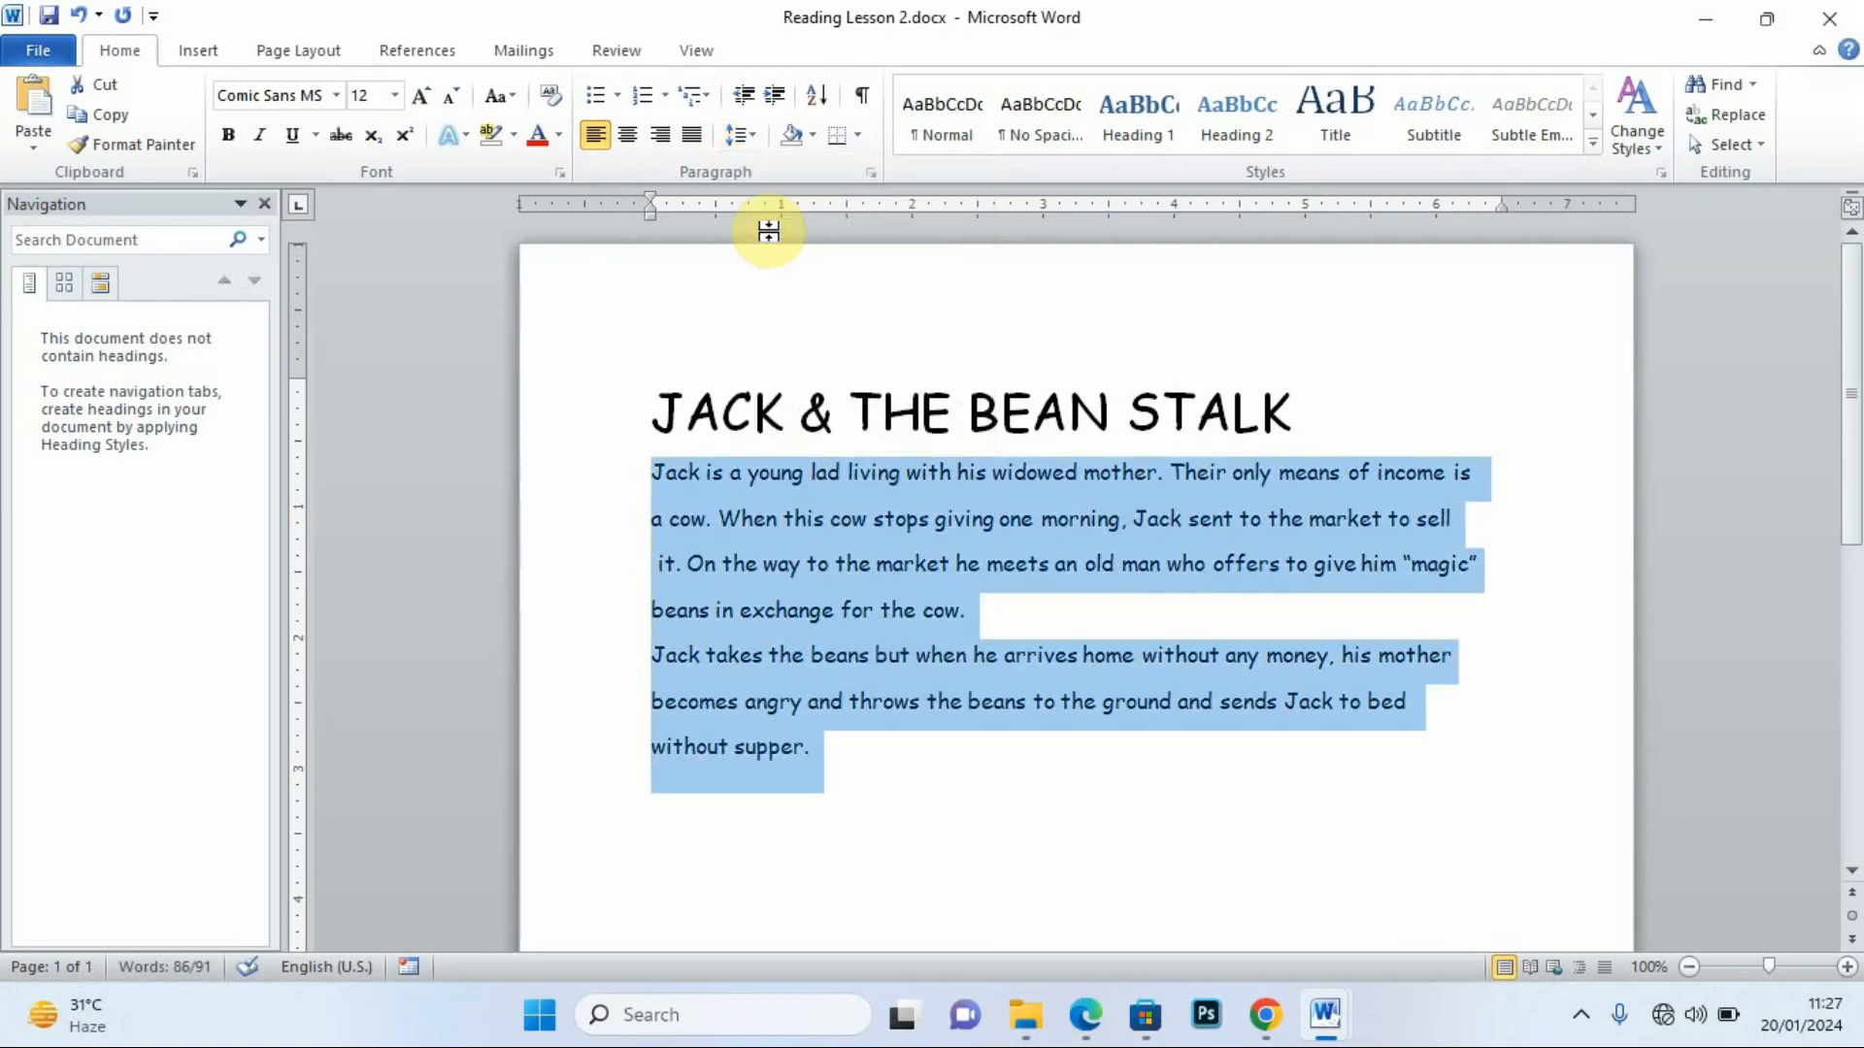
Read task (e) in the exam PDF and draw a smiley face about 0.93 by 1.01 inches over paragraph 1 in Reading Lesson 2.
{"action": "left_click", "coordinate": [1085, 1014]}
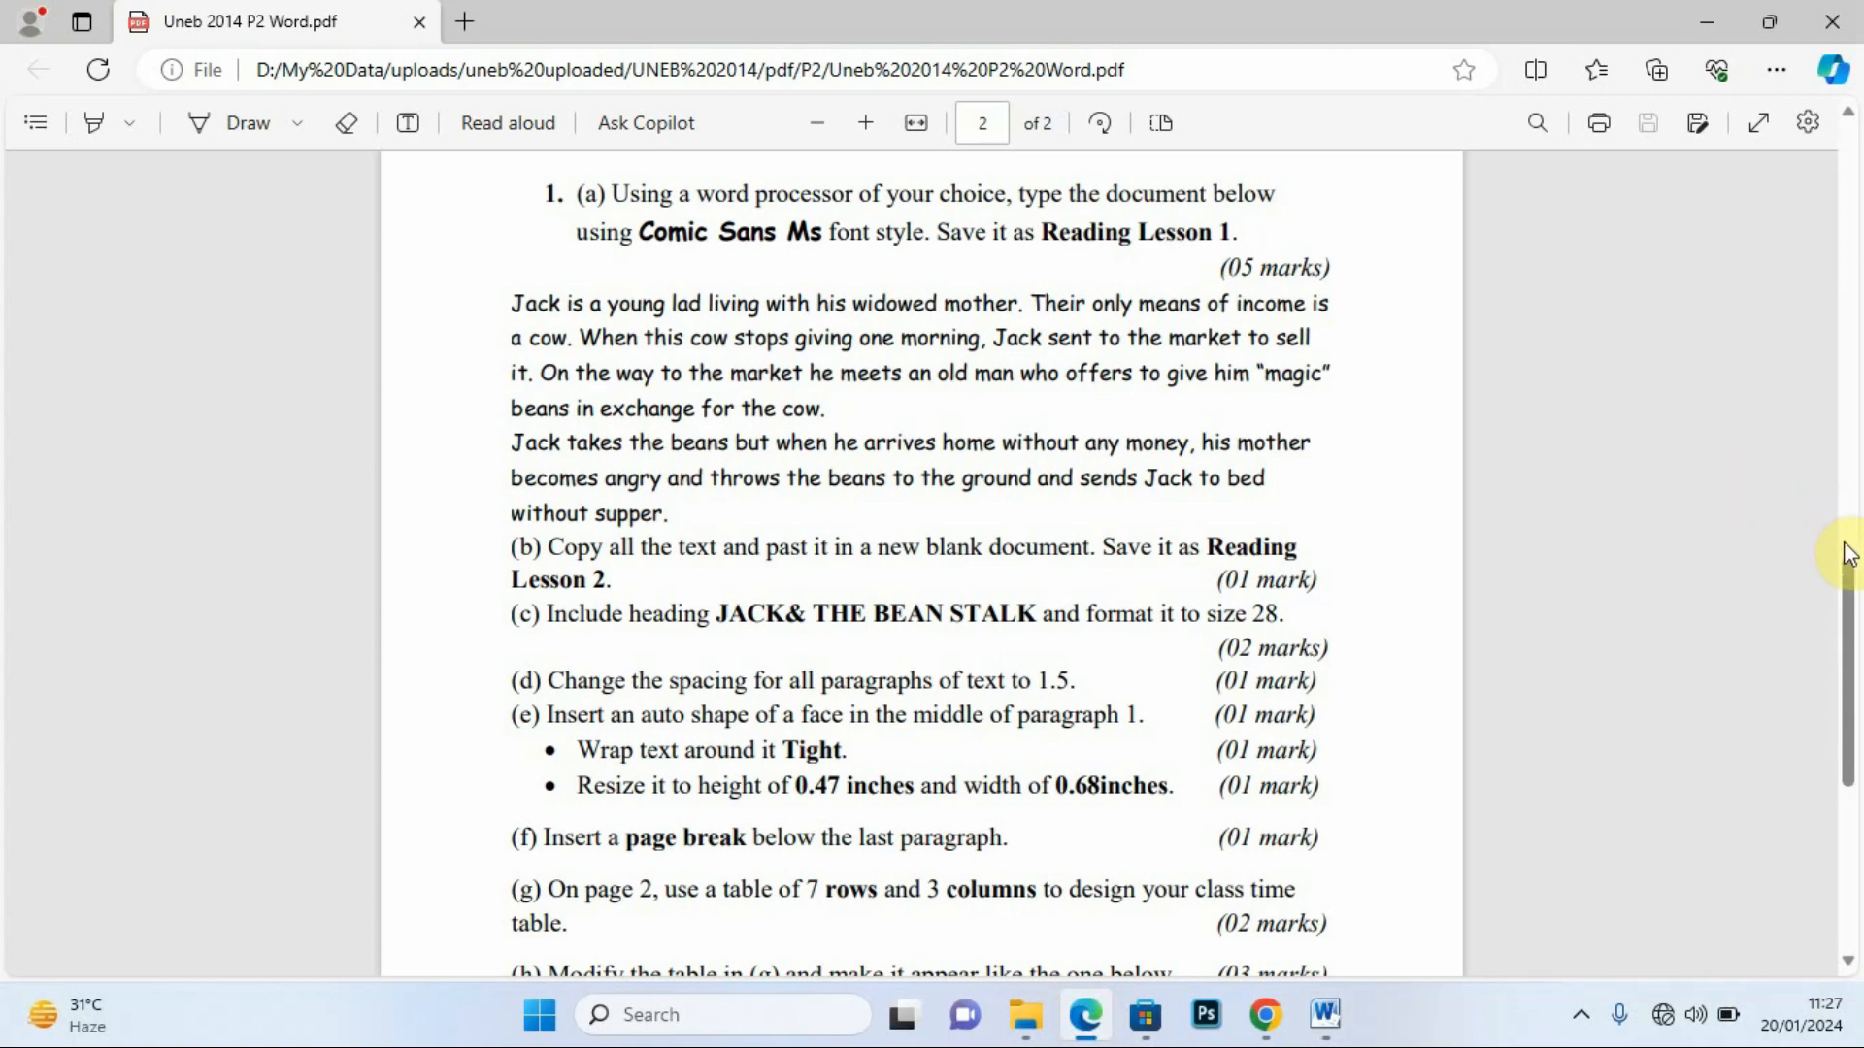
{"action": "left_click_drag", "start_coordinate": [1844, 553], "coordinate": [1851, 602]}
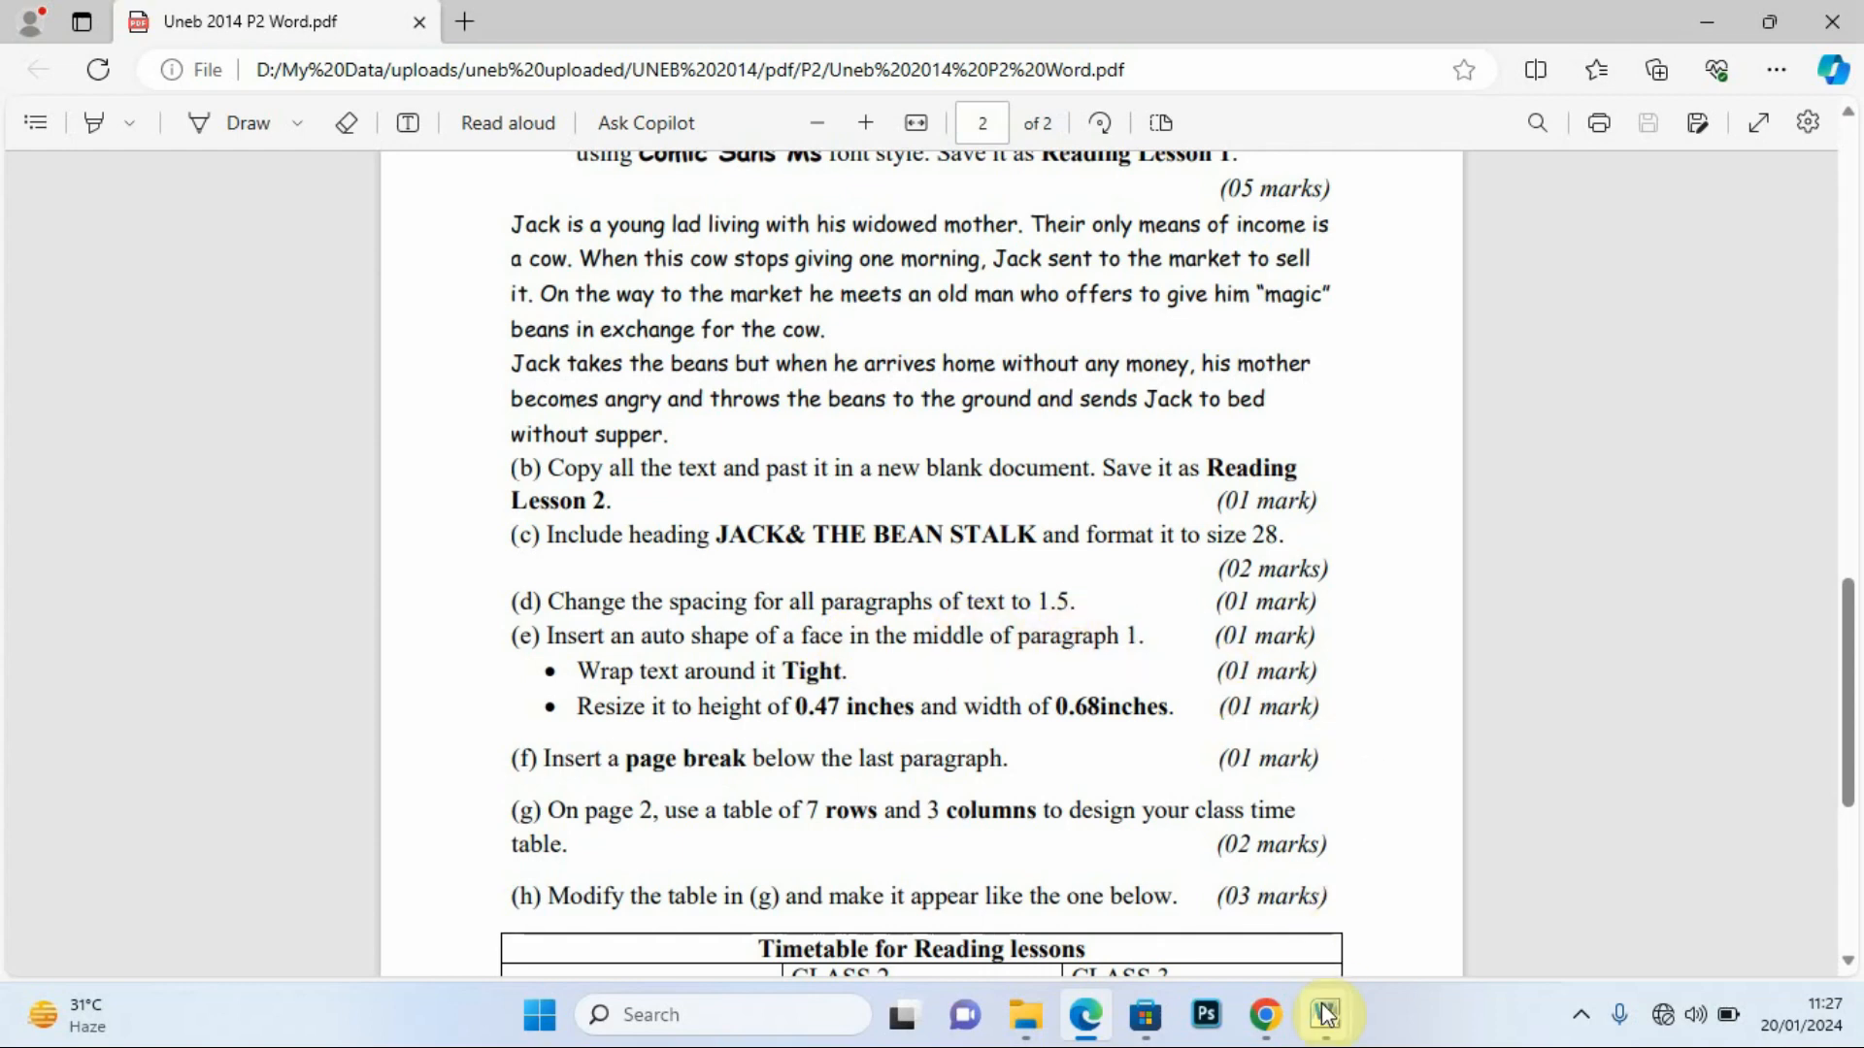
{"action": "mouse_move", "coordinate": [1323, 1012]}
{"action": "left_click", "coordinate": [1448, 919]}
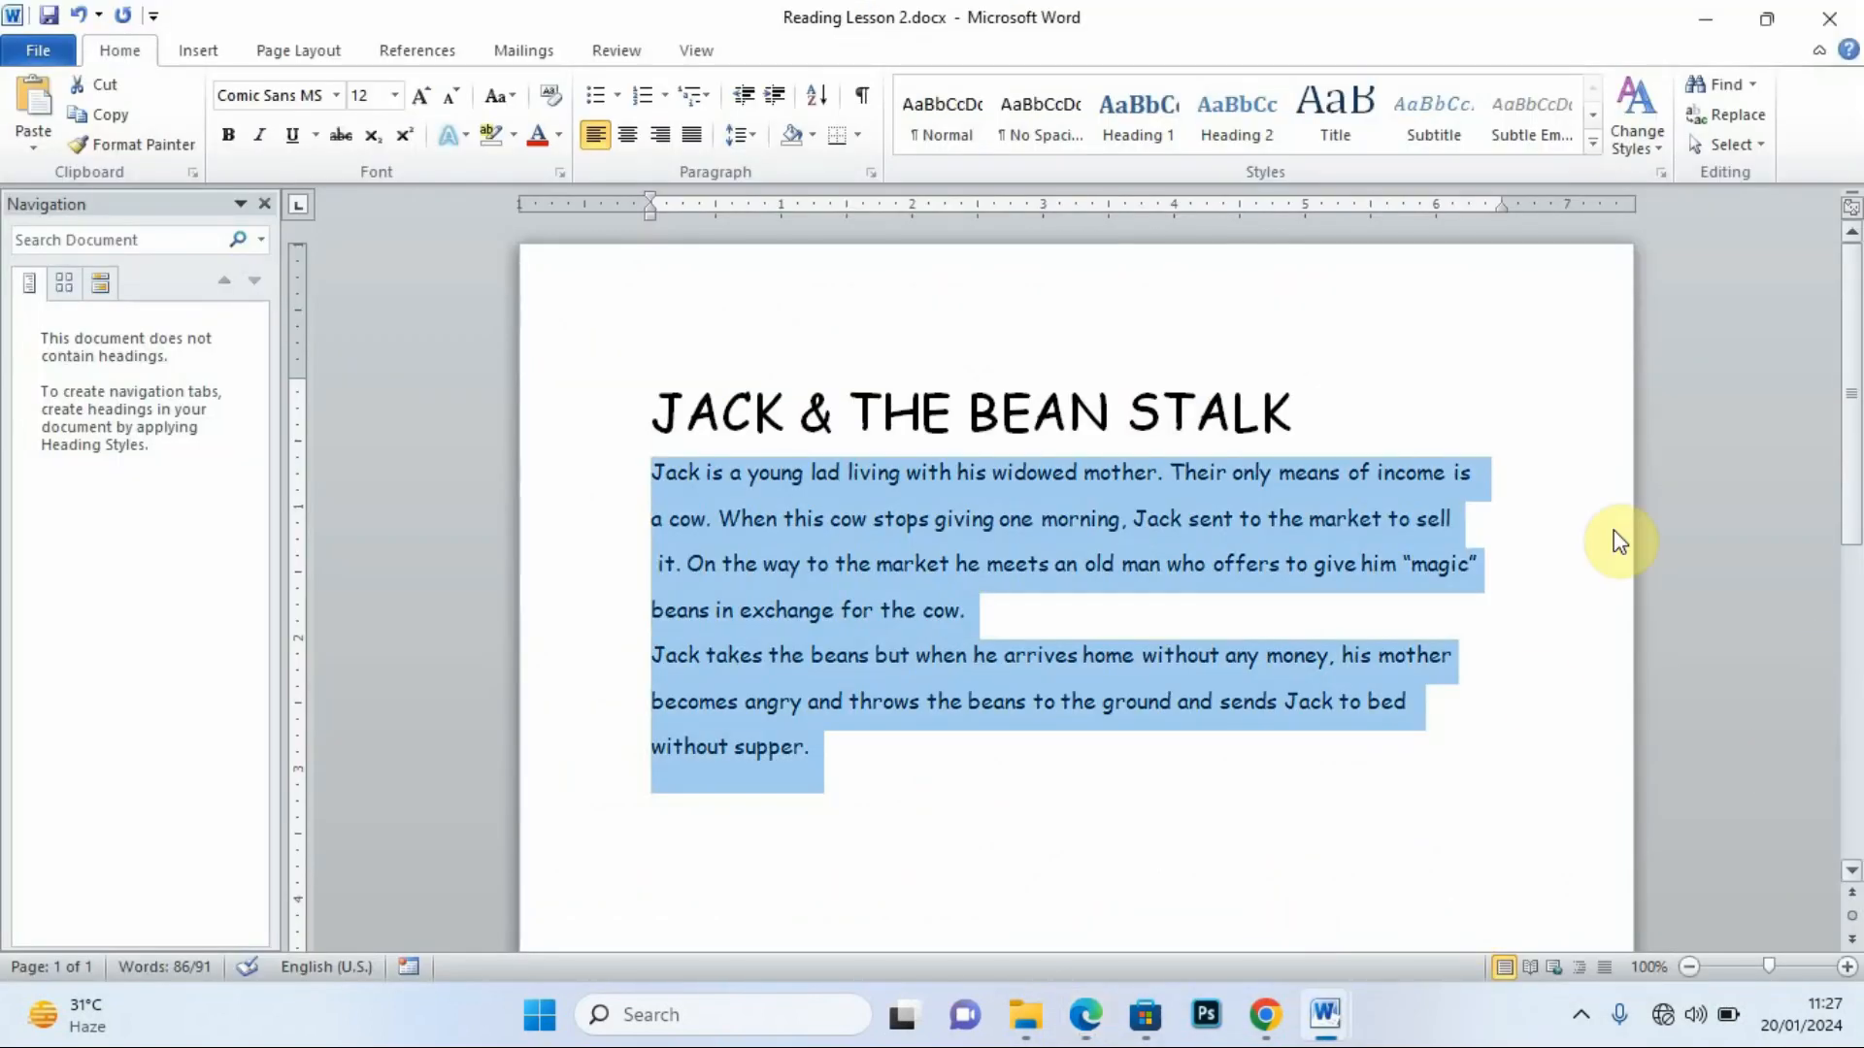
{"action": "left_click", "coordinate": [1523, 719]}
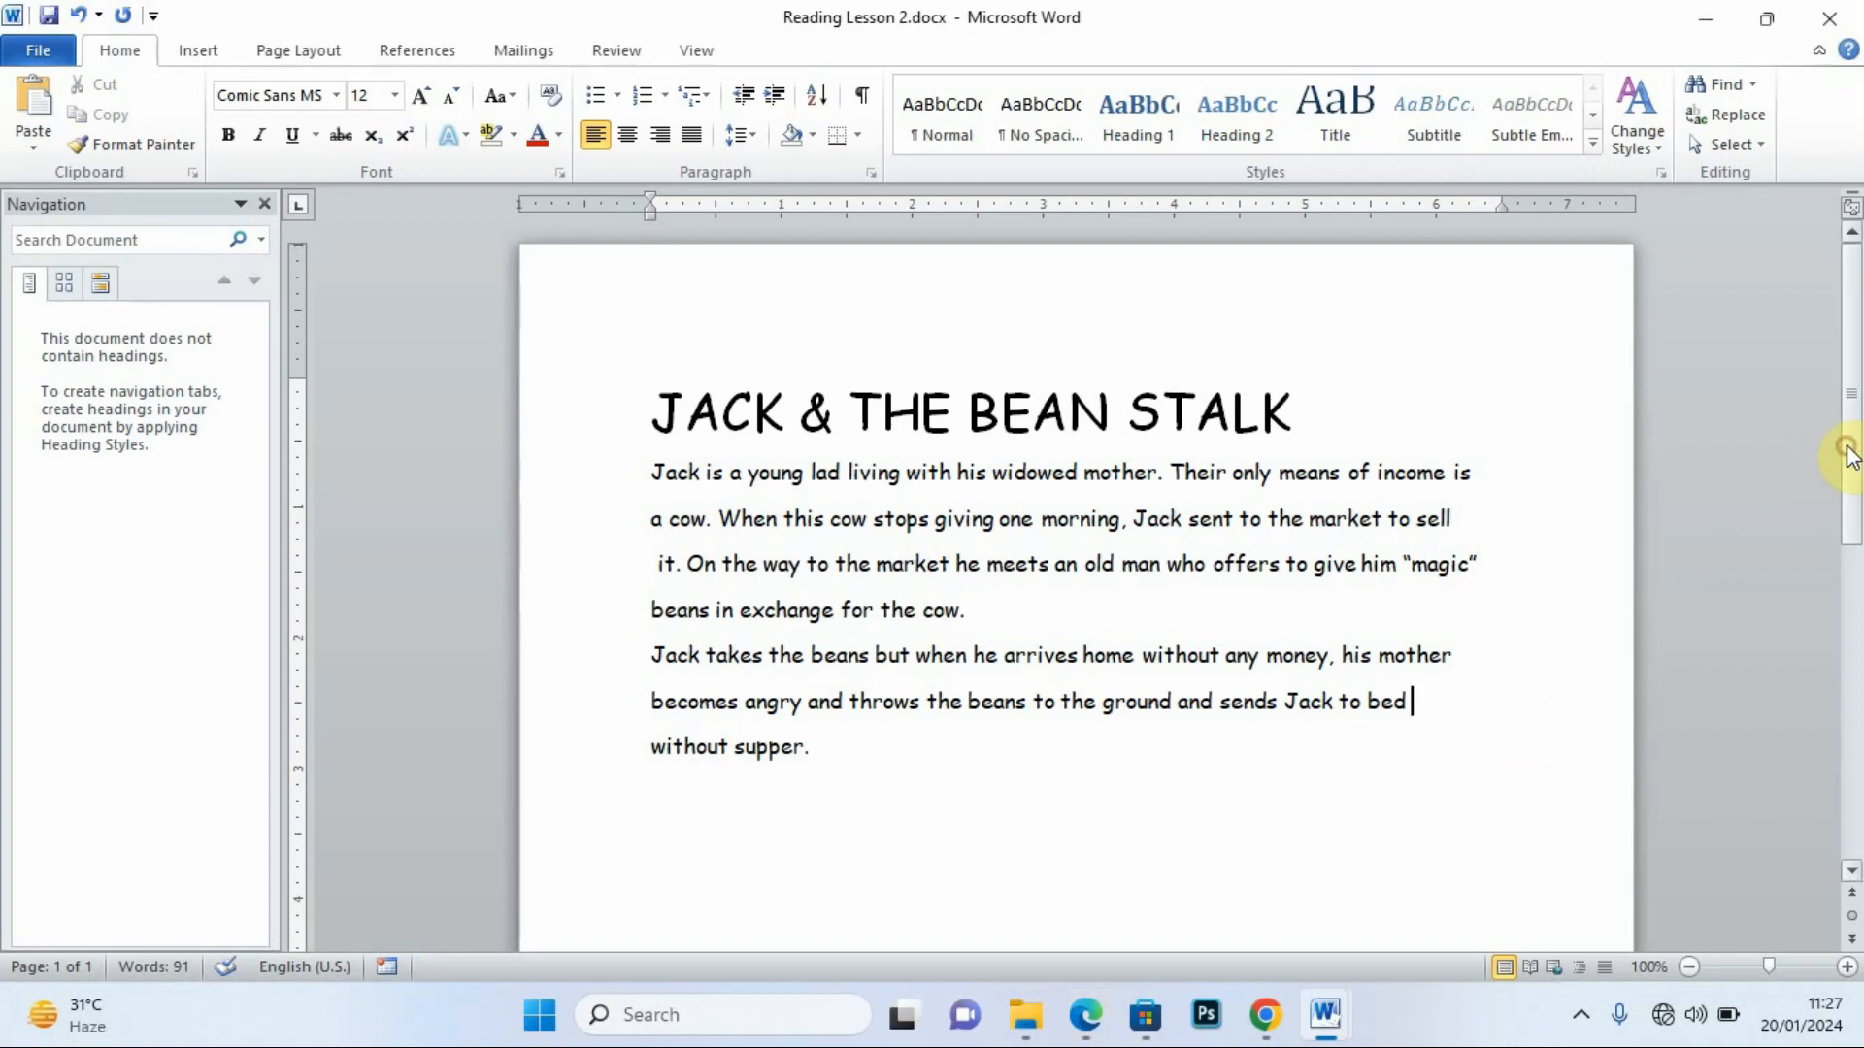
{"action": "left_click_drag", "start_coordinate": [1844, 452], "coordinate": [1844, 464]}
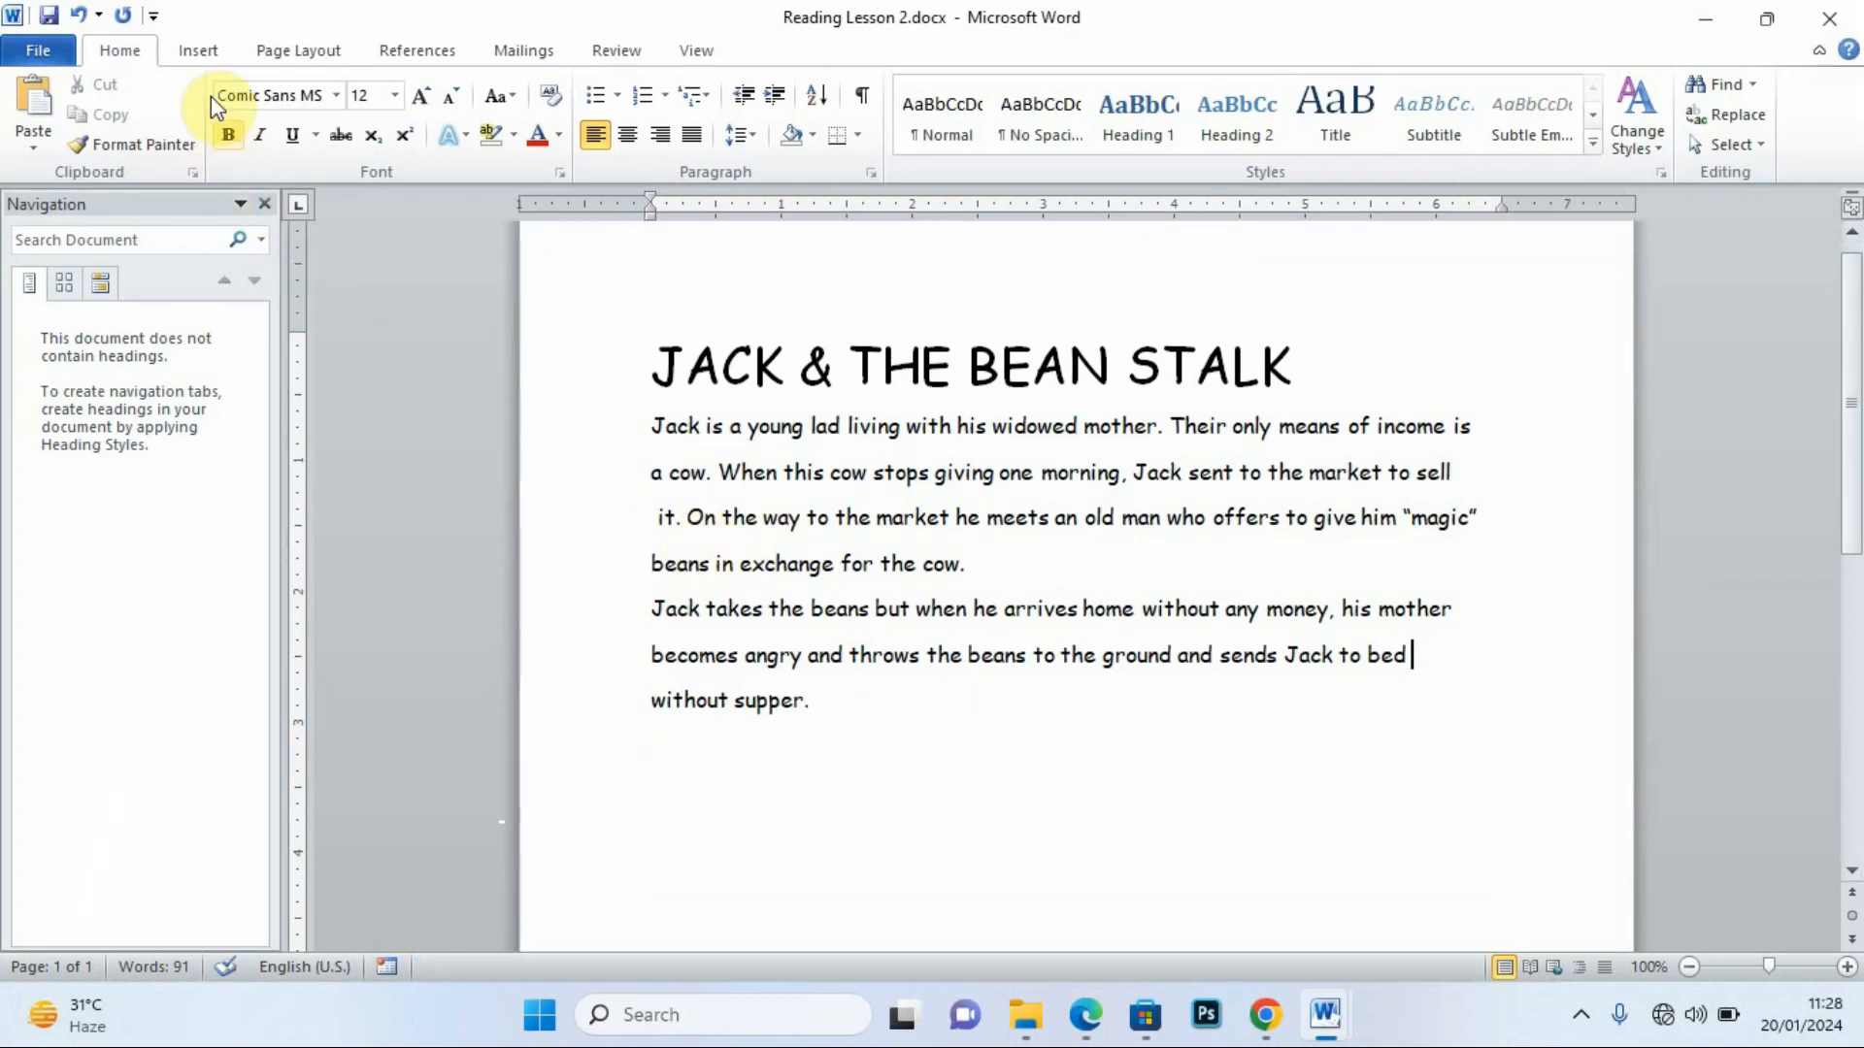
{"action": "left_click", "coordinate": [197, 52]}
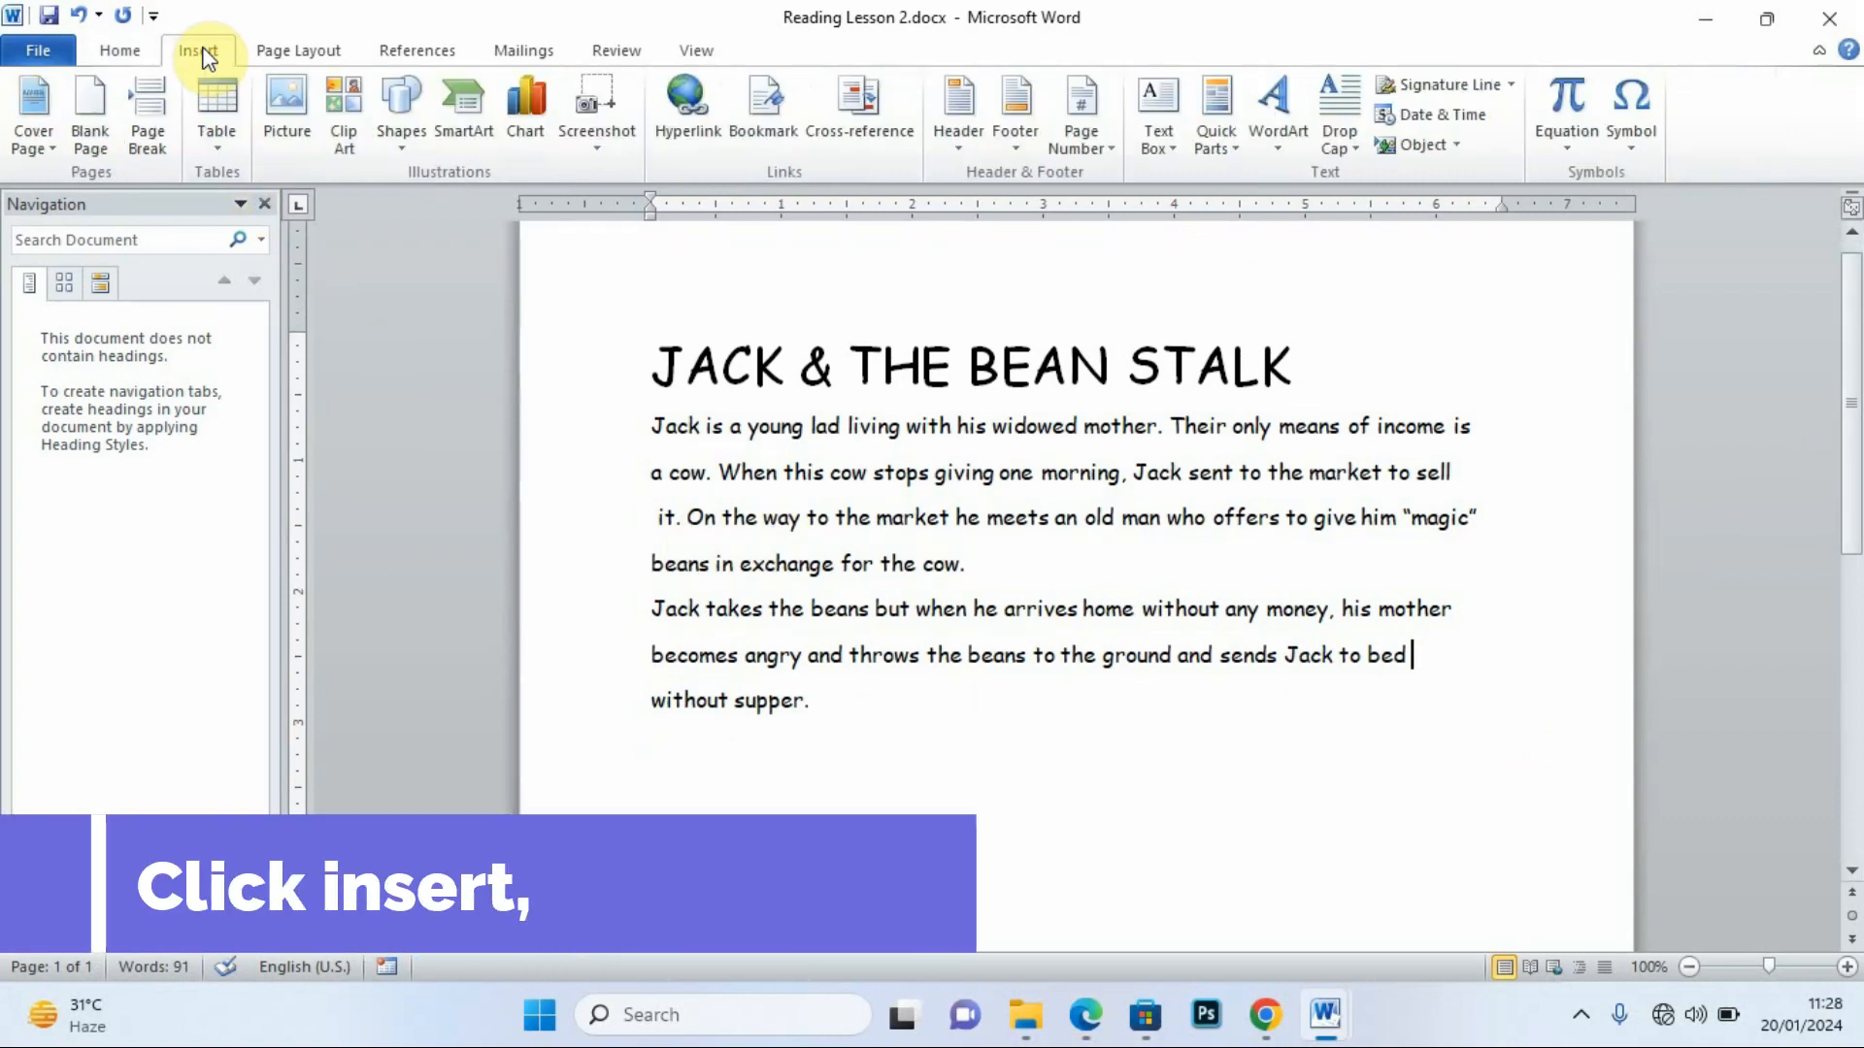
{"action": "left_click", "coordinate": [403, 151]}
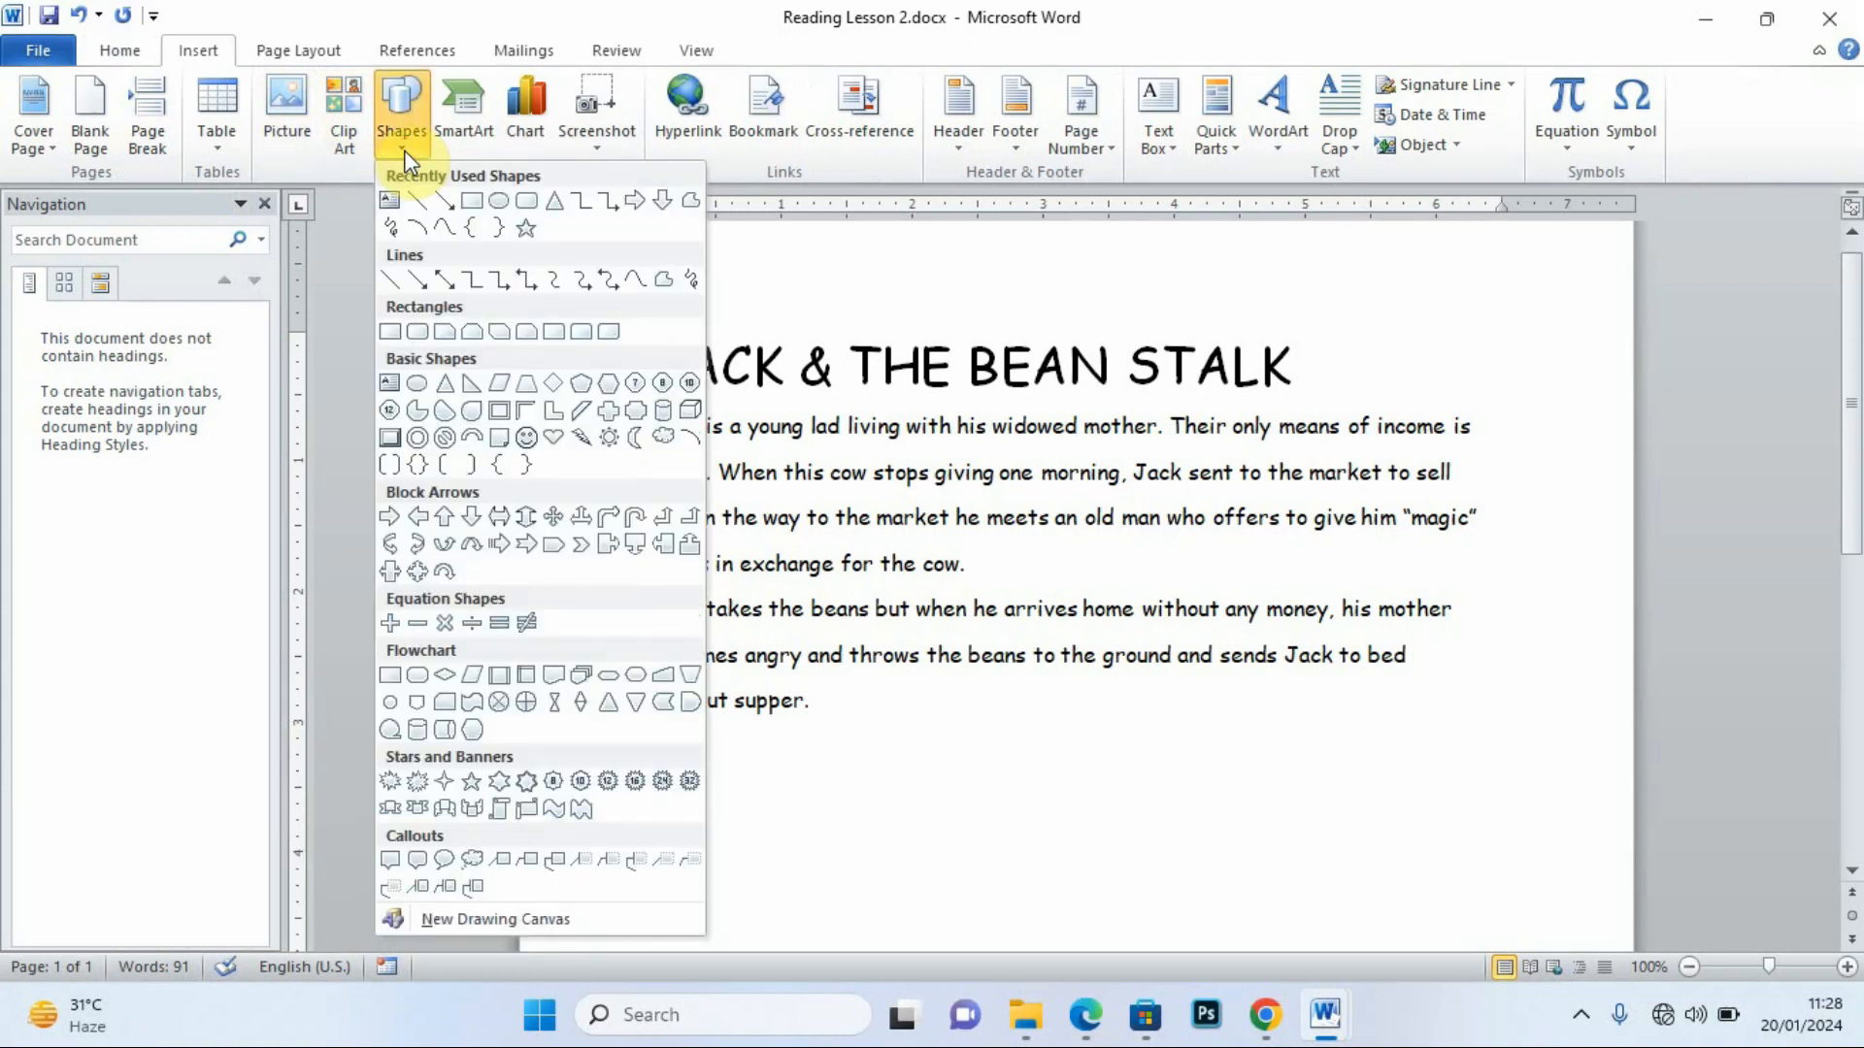
{"action": "left_click", "coordinate": [526, 437]}
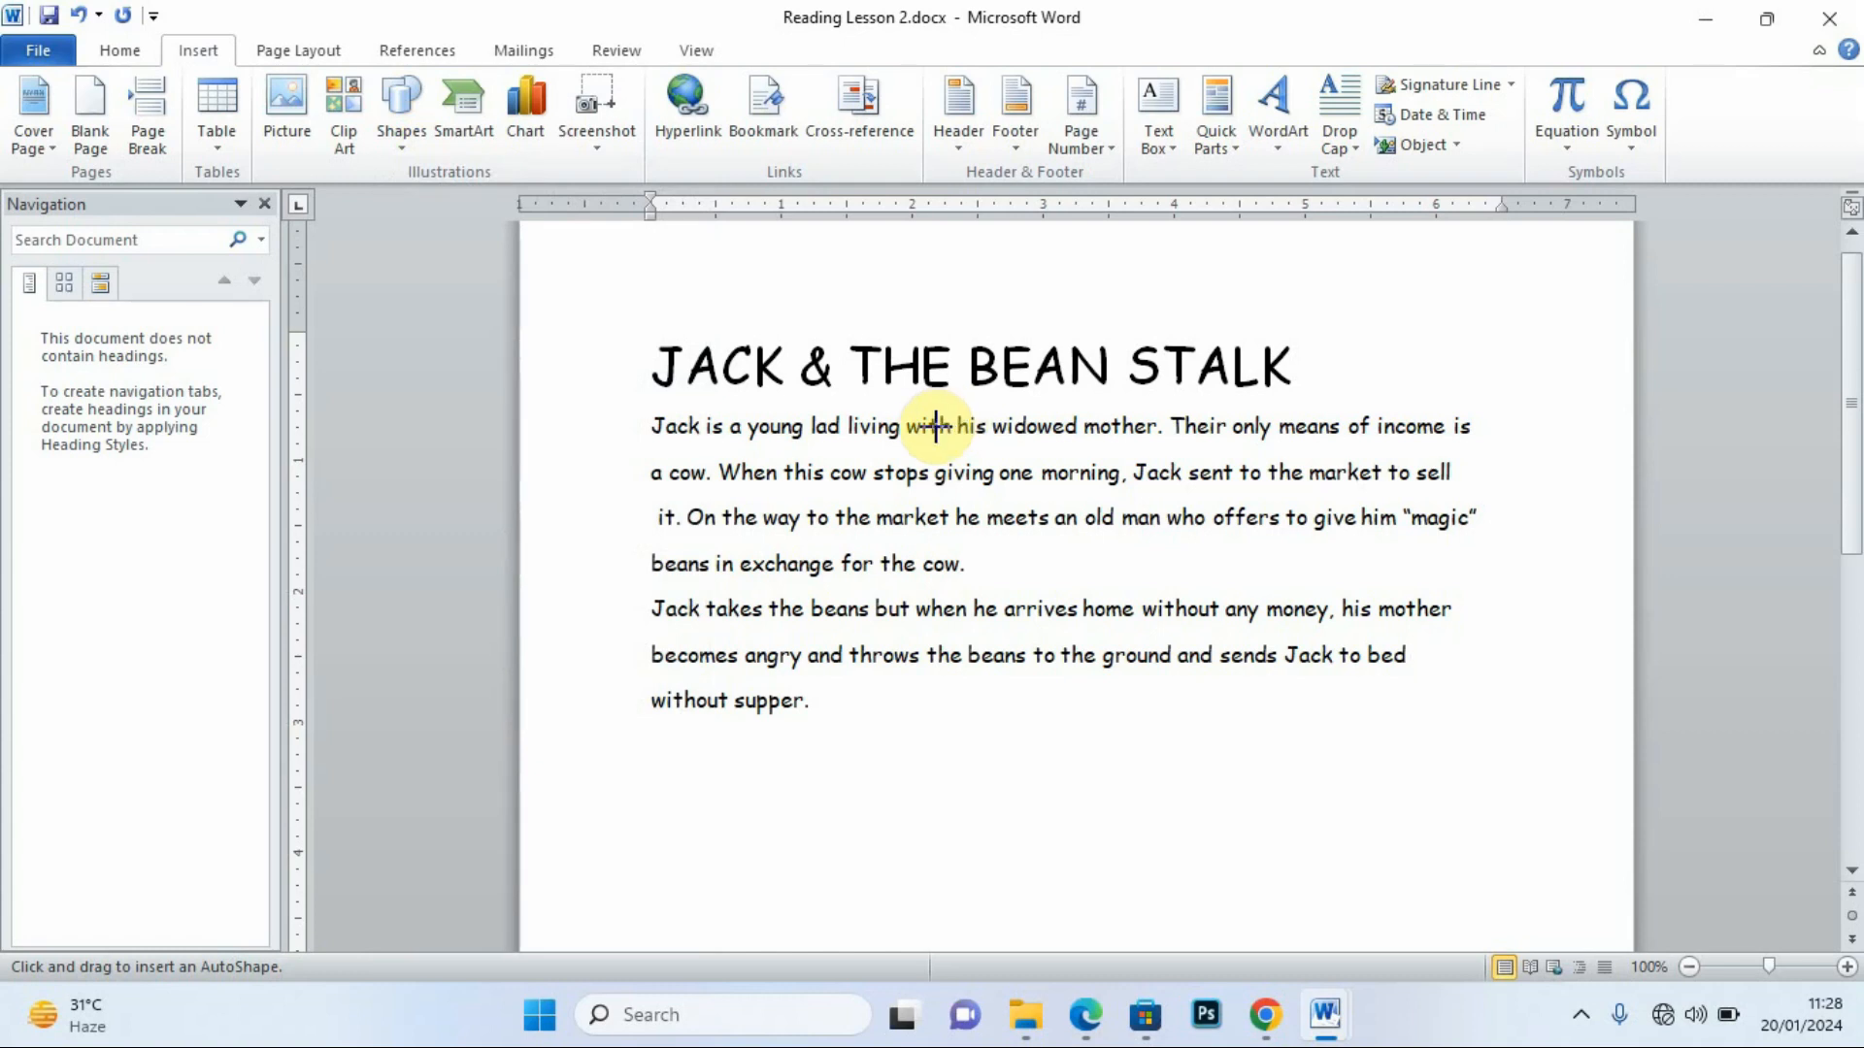
{"action": "mouse_move", "coordinate": [959, 420]}
{"action": "left_mouse_down"}
{"action": "mouse_move", "coordinate": [1054, 469]}
{"action": "mouse_move", "coordinate": [1097, 544]}
{"action": "left_mouse_up"}
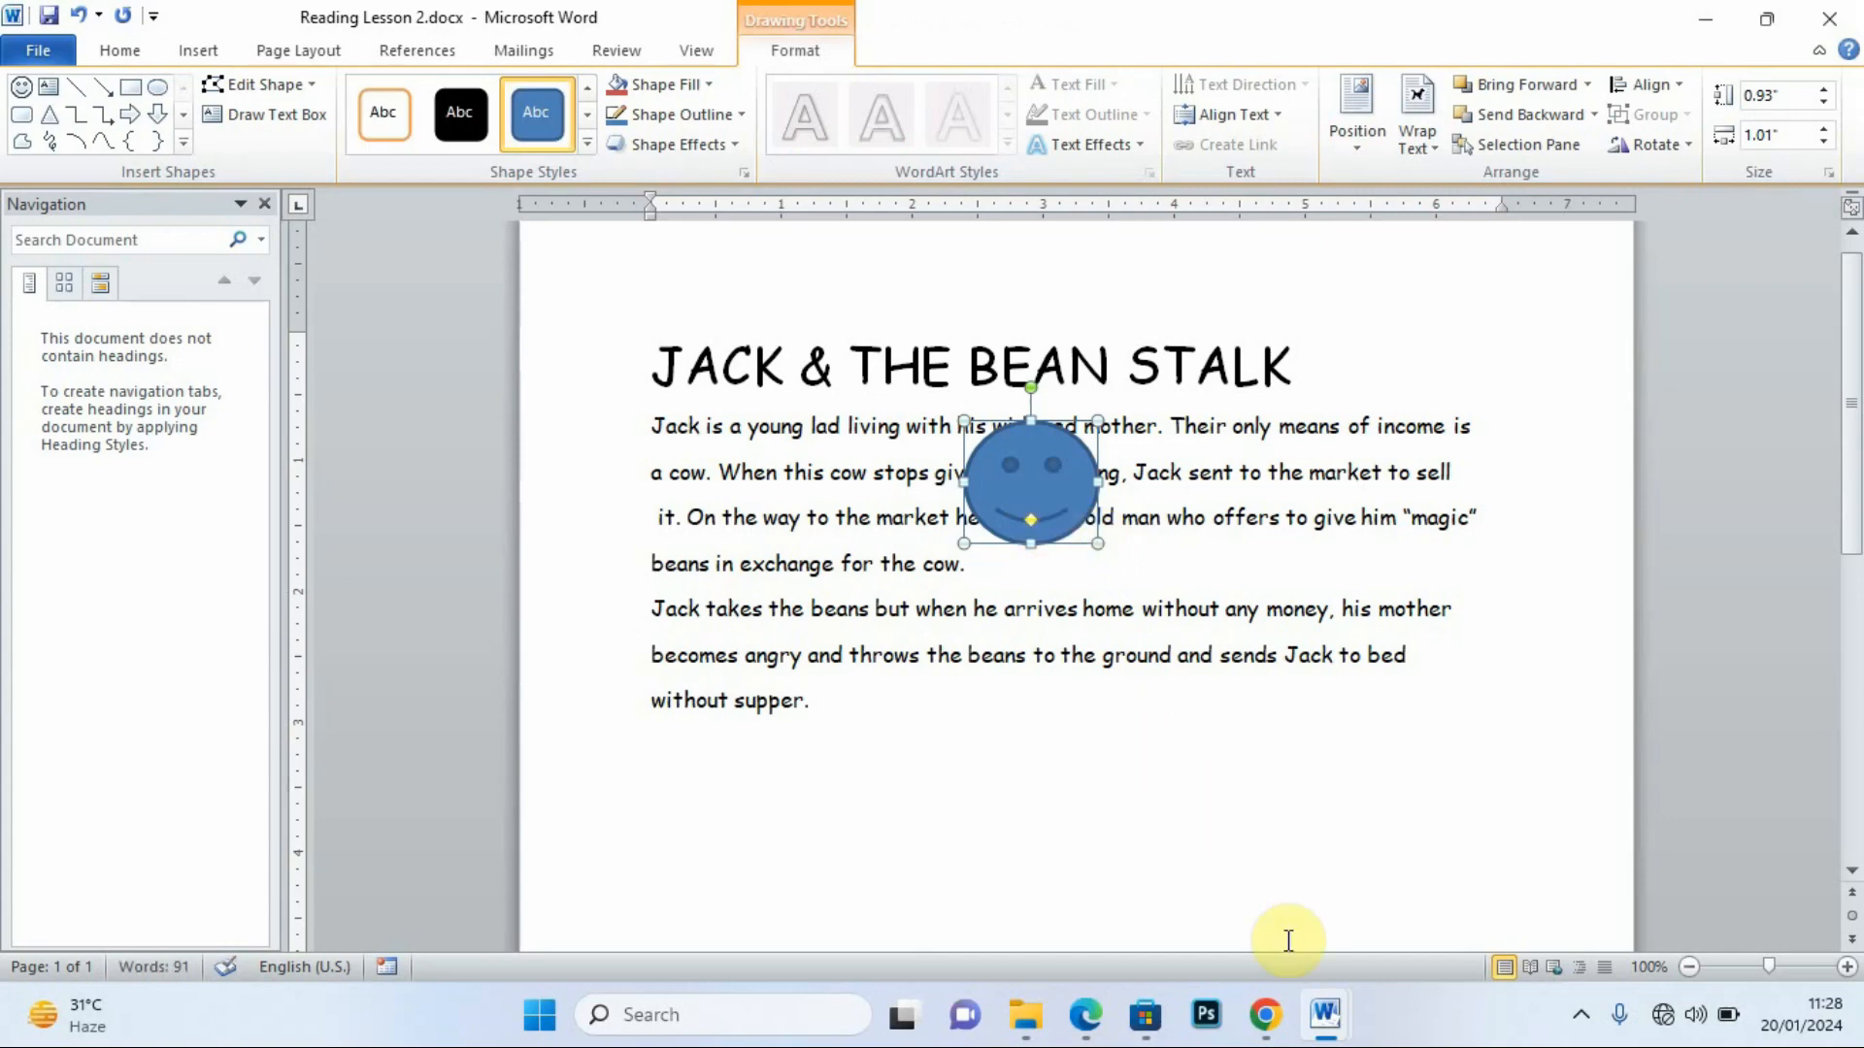
Check the required wrapping and size of the face shape in the exam PDF, and select the face in Reading Lesson 2.
{"action": "mouse_move", "coordinate": [1324, 1013]}
{"action": "left_click", "coordinate": [1083, 1008]}
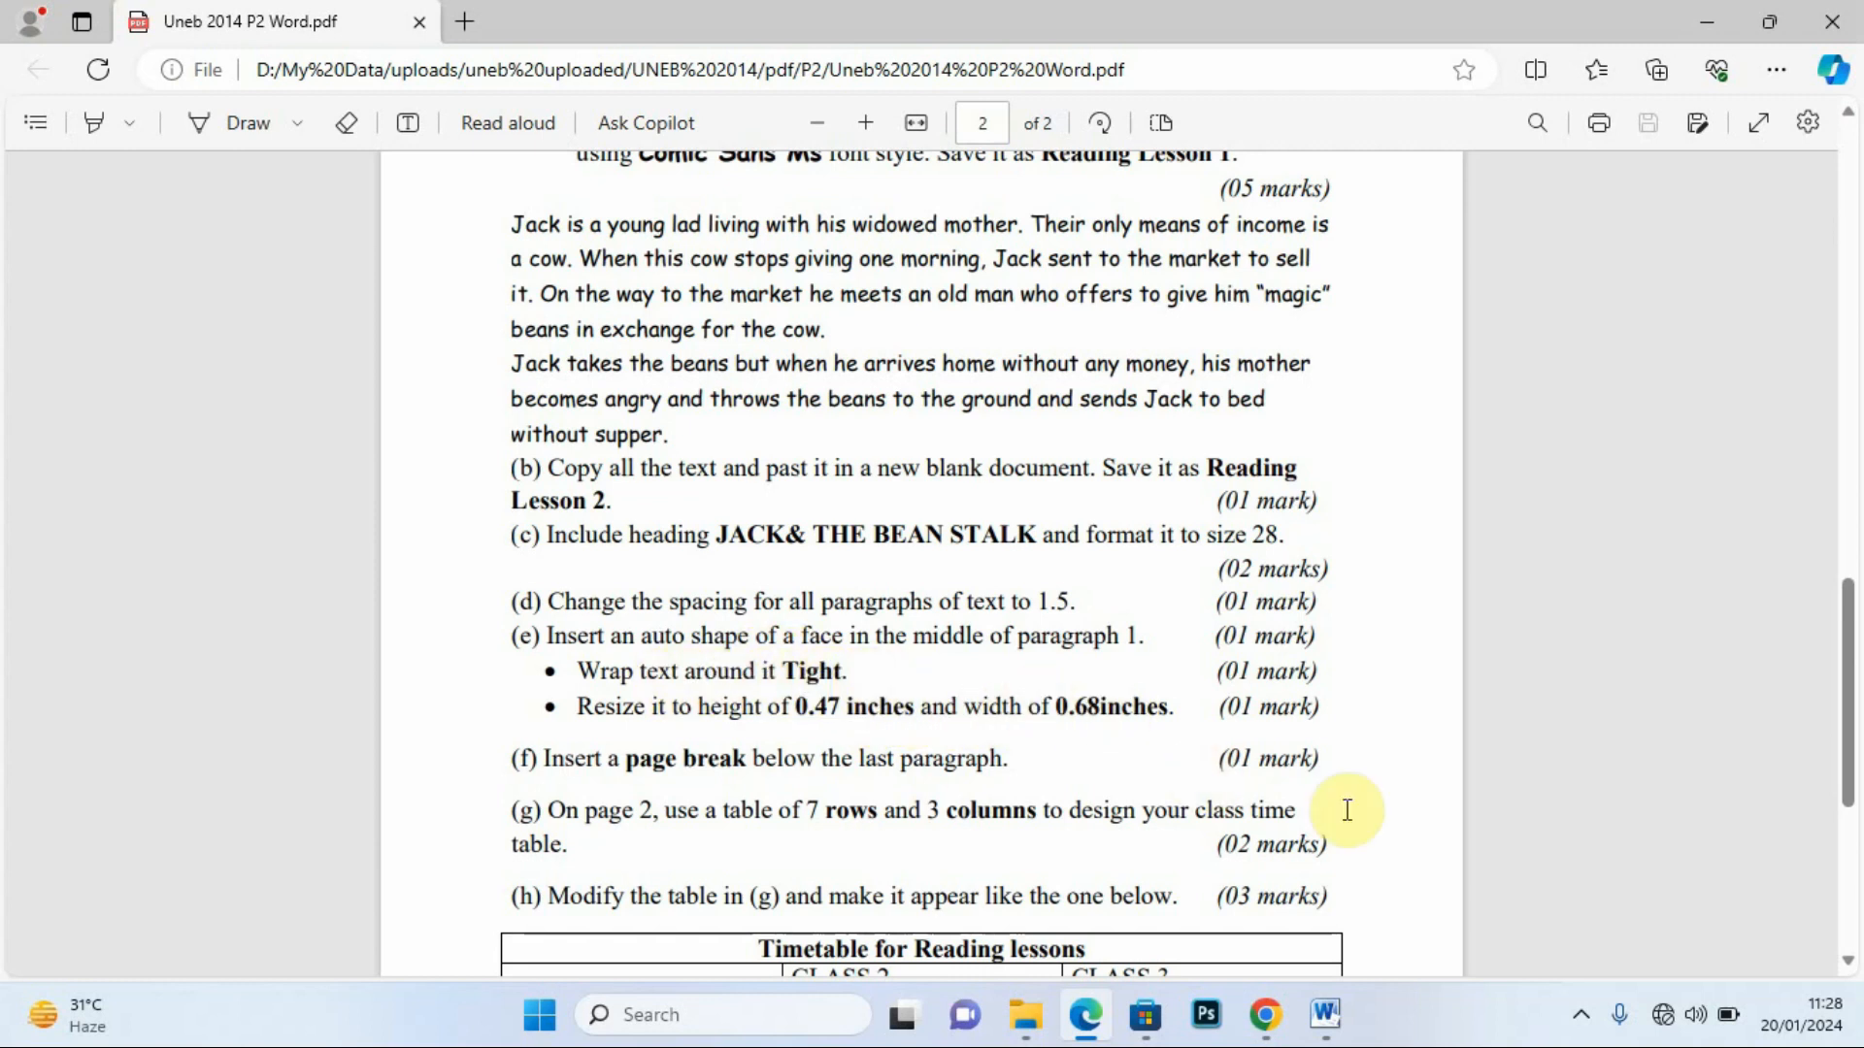
{"action": "mouse_move", "coordinate": [1326, 1015]}
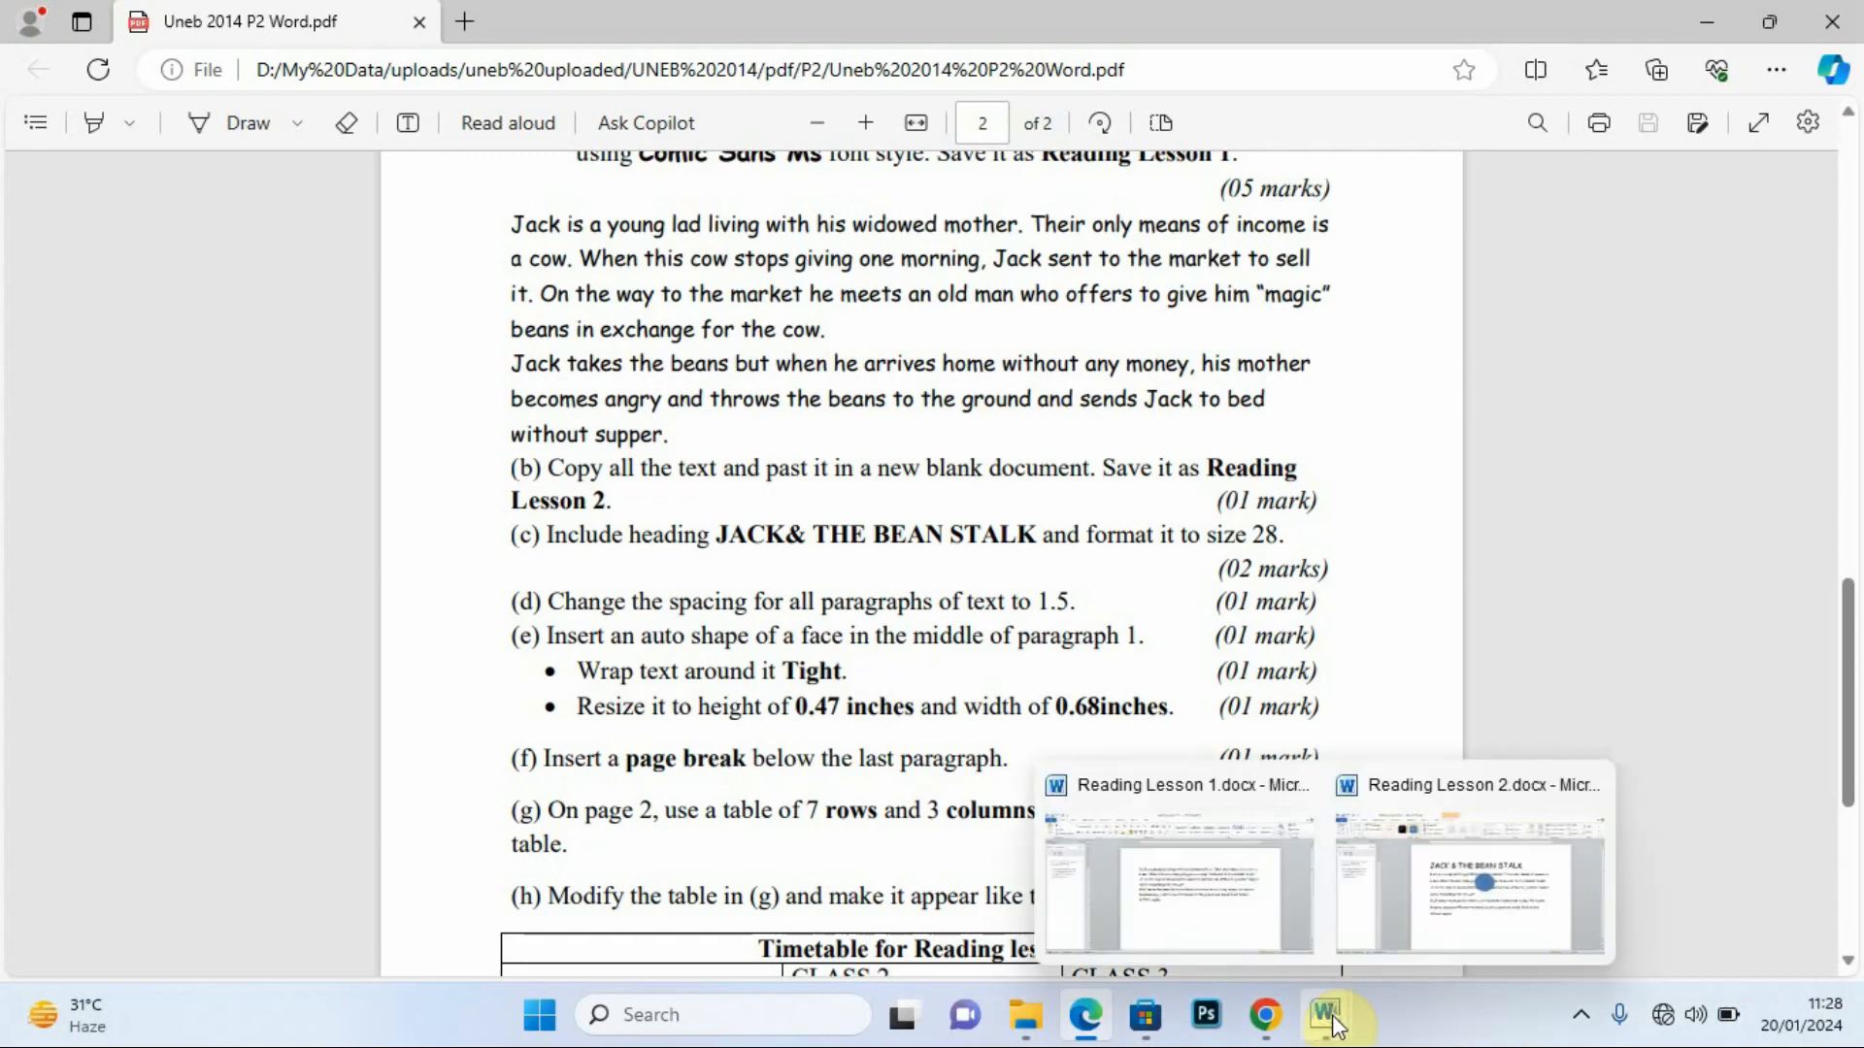
{"action": "left_click", "coordinate": [1427, 903]}
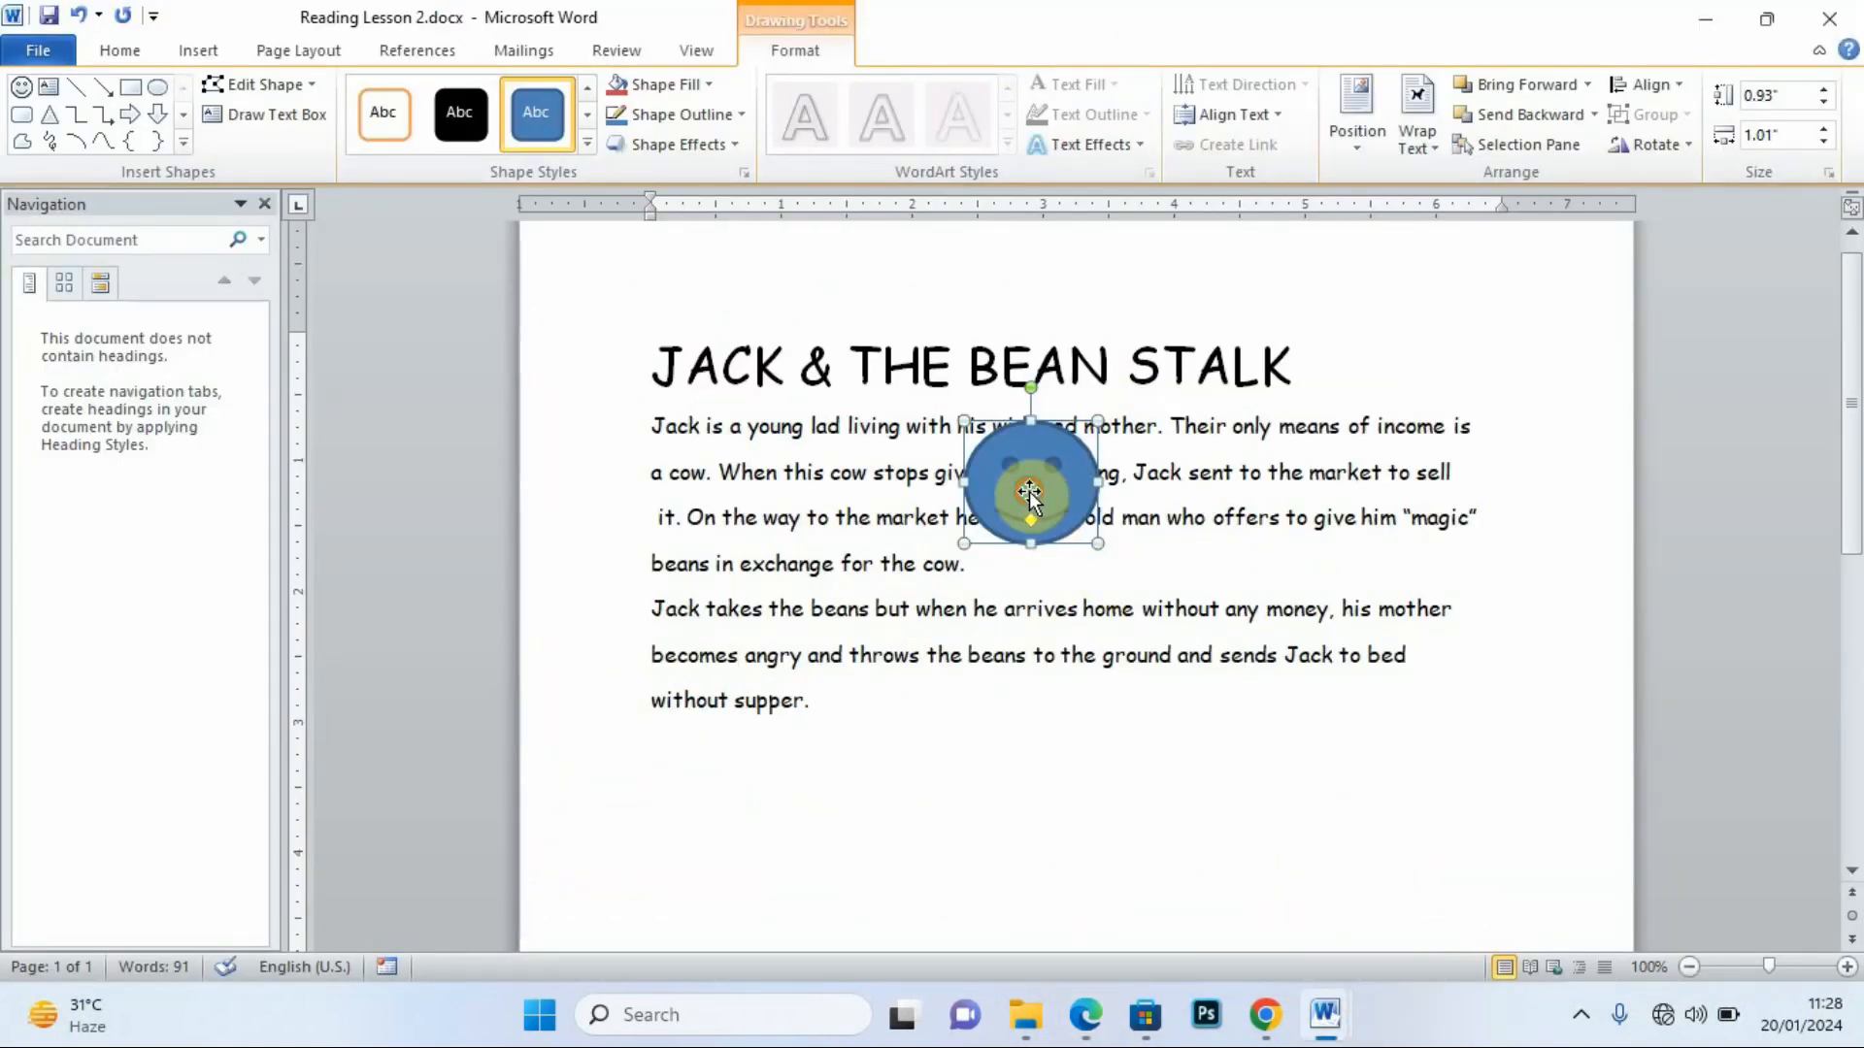
{"action": "left_click", "coordinate": [1176, 609]}
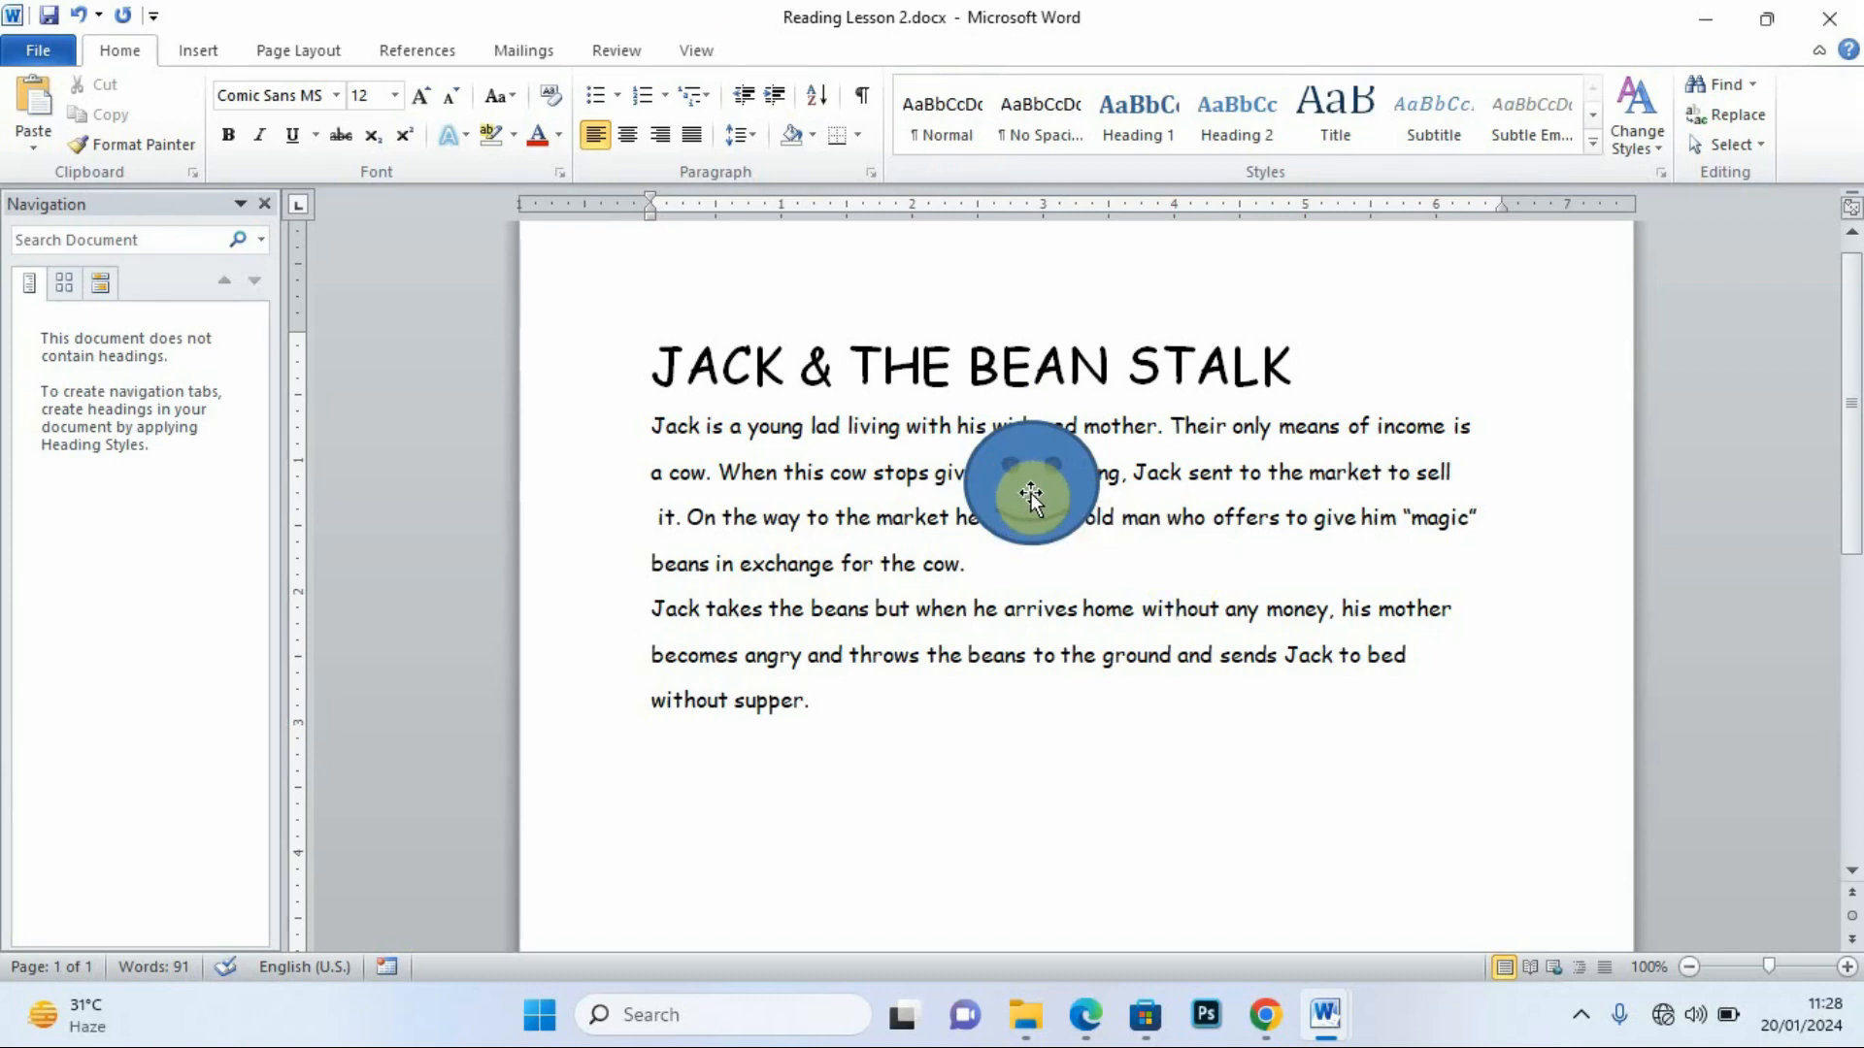
{"action": "left_click", "coordinate": [1029, 492]}
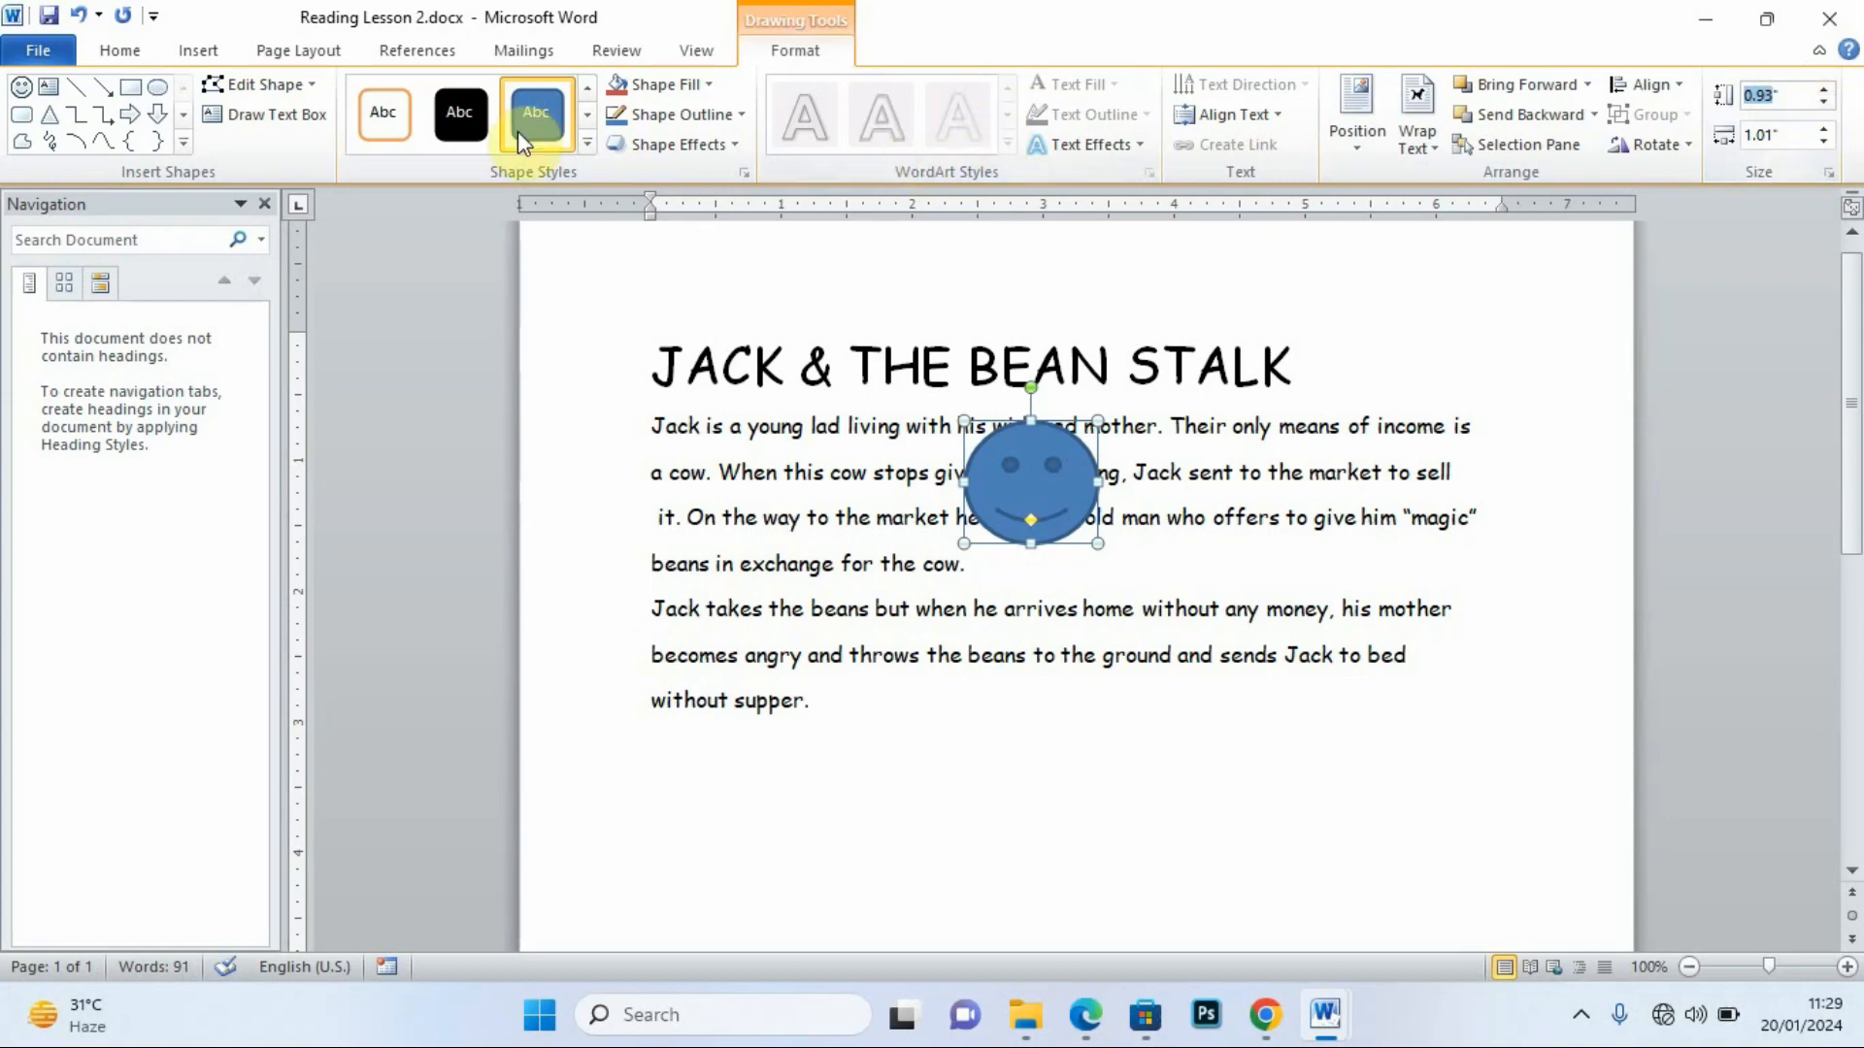
Check the measurement unit in Word's advanced display options and keep it at Inches.
{"action": "left_click", "coordinate": [52, 54]}
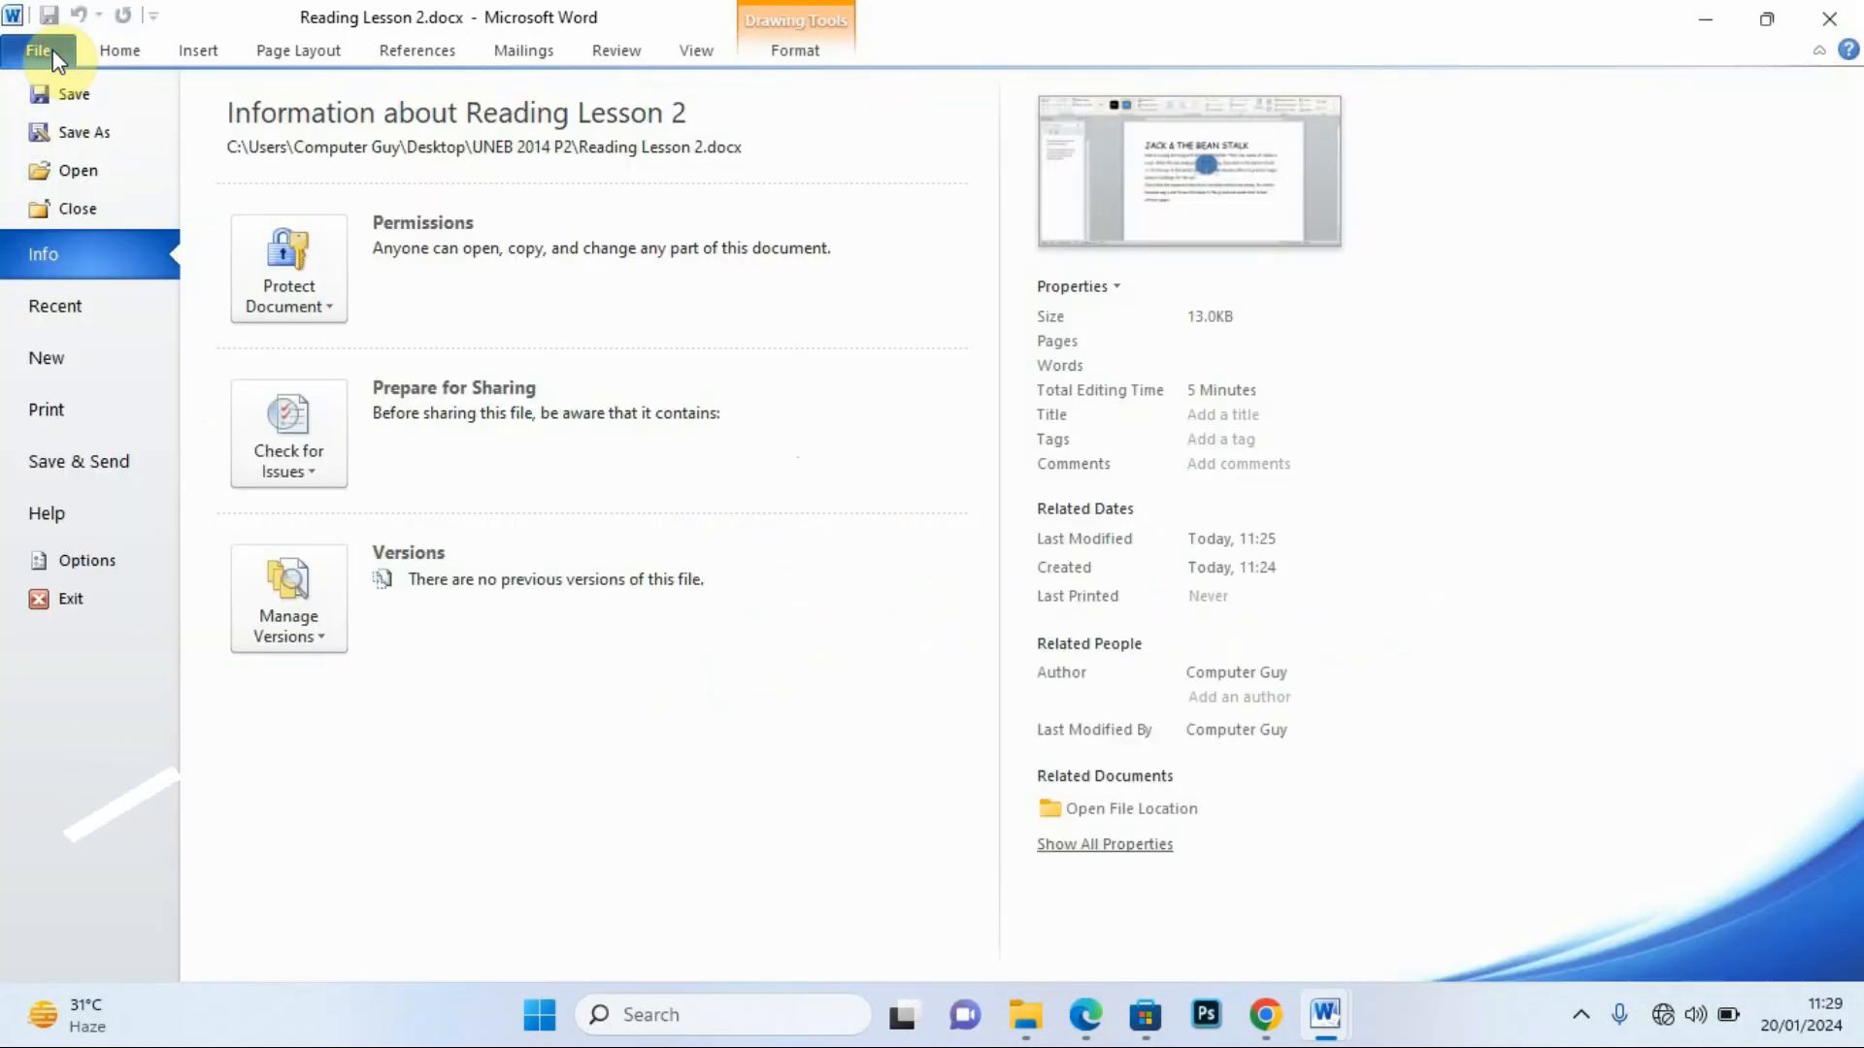
{"action": "left_click", "coordinate": [101, 557]}
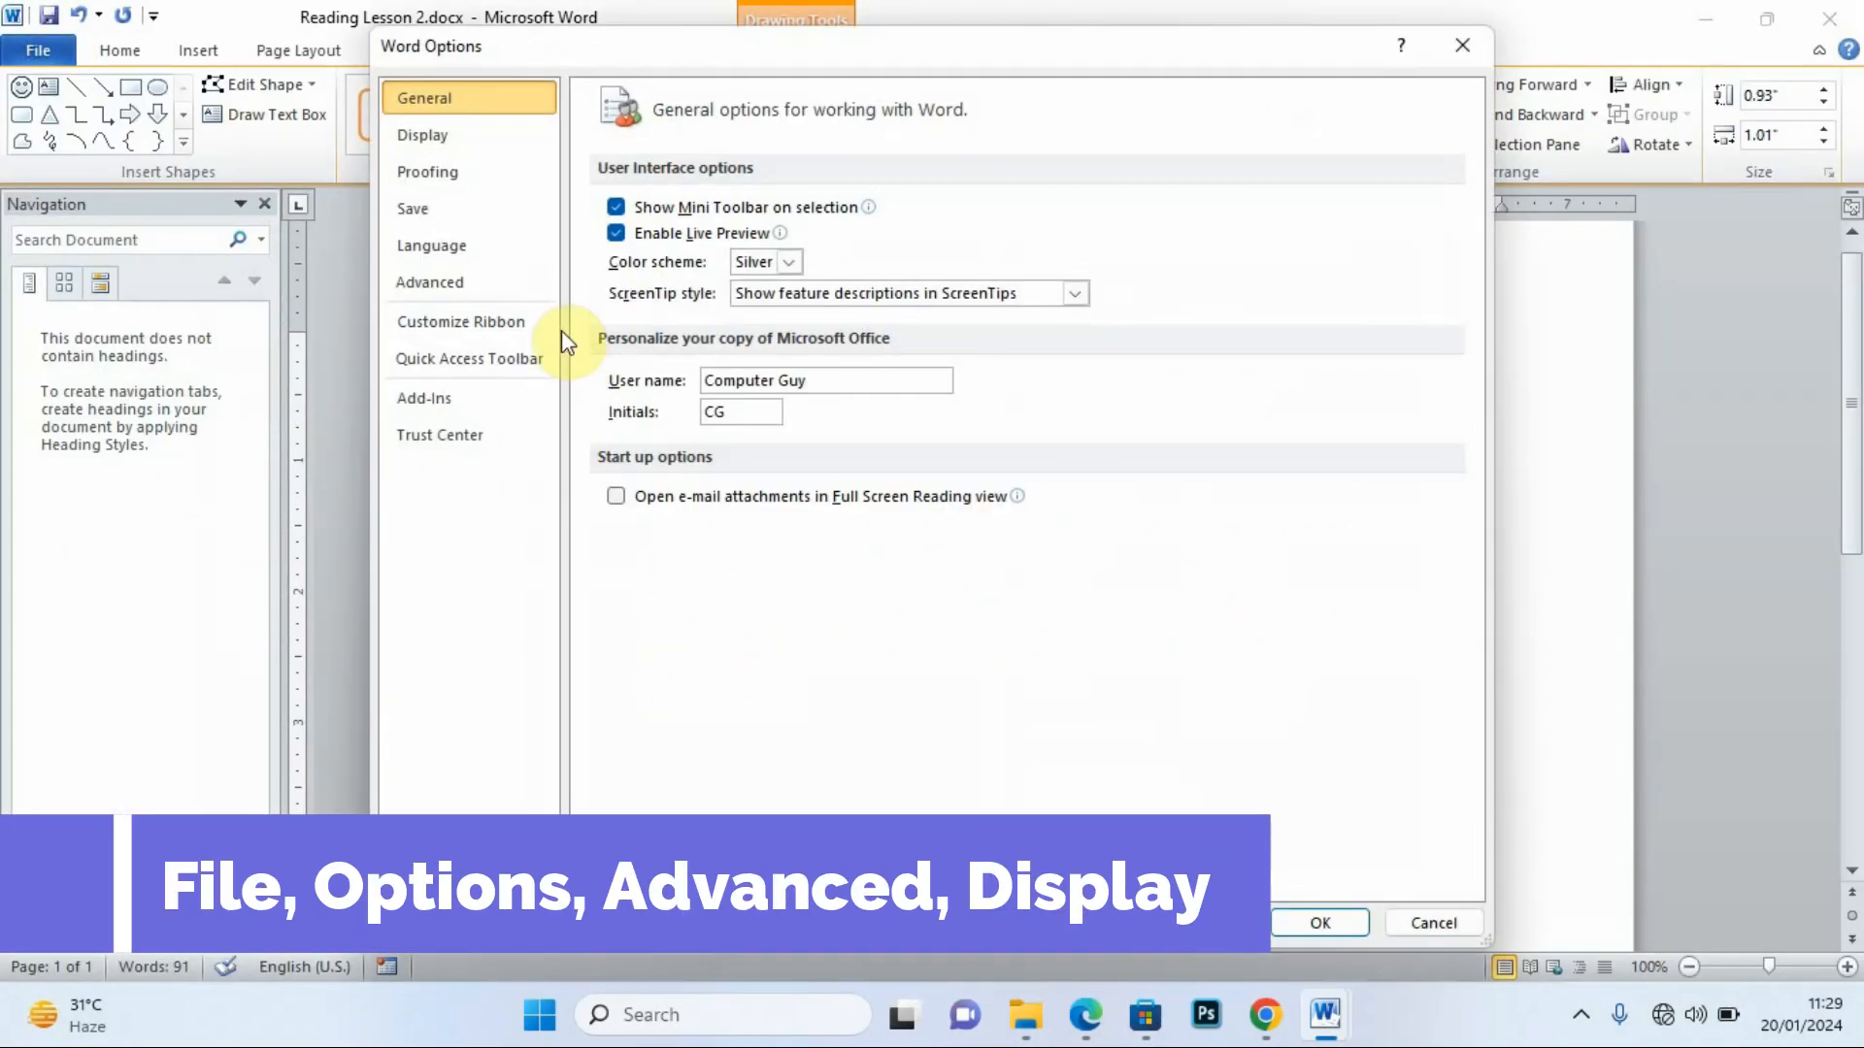
{"action": "left_click", "coordinate": [484, 284]}
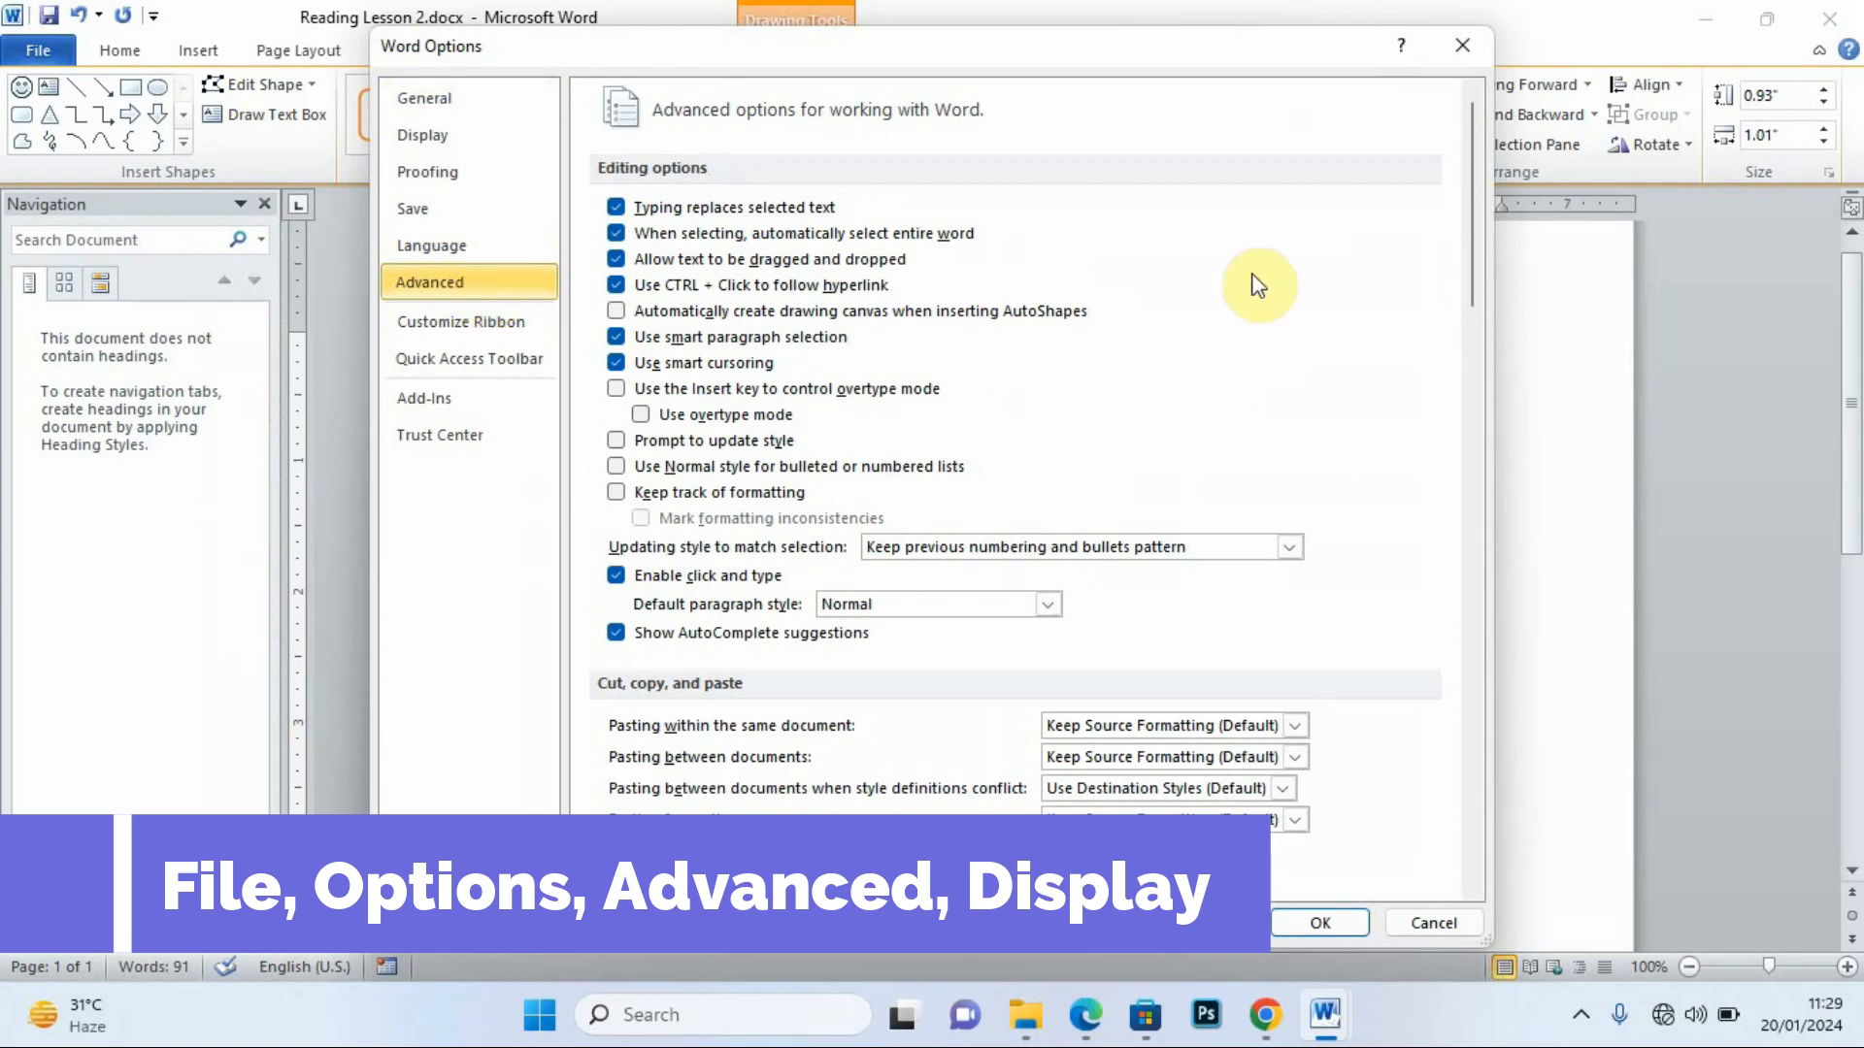
{"action": "left_click_drag", "start_coordinate": [1469, 165], "coordinate": [1339, 499]}
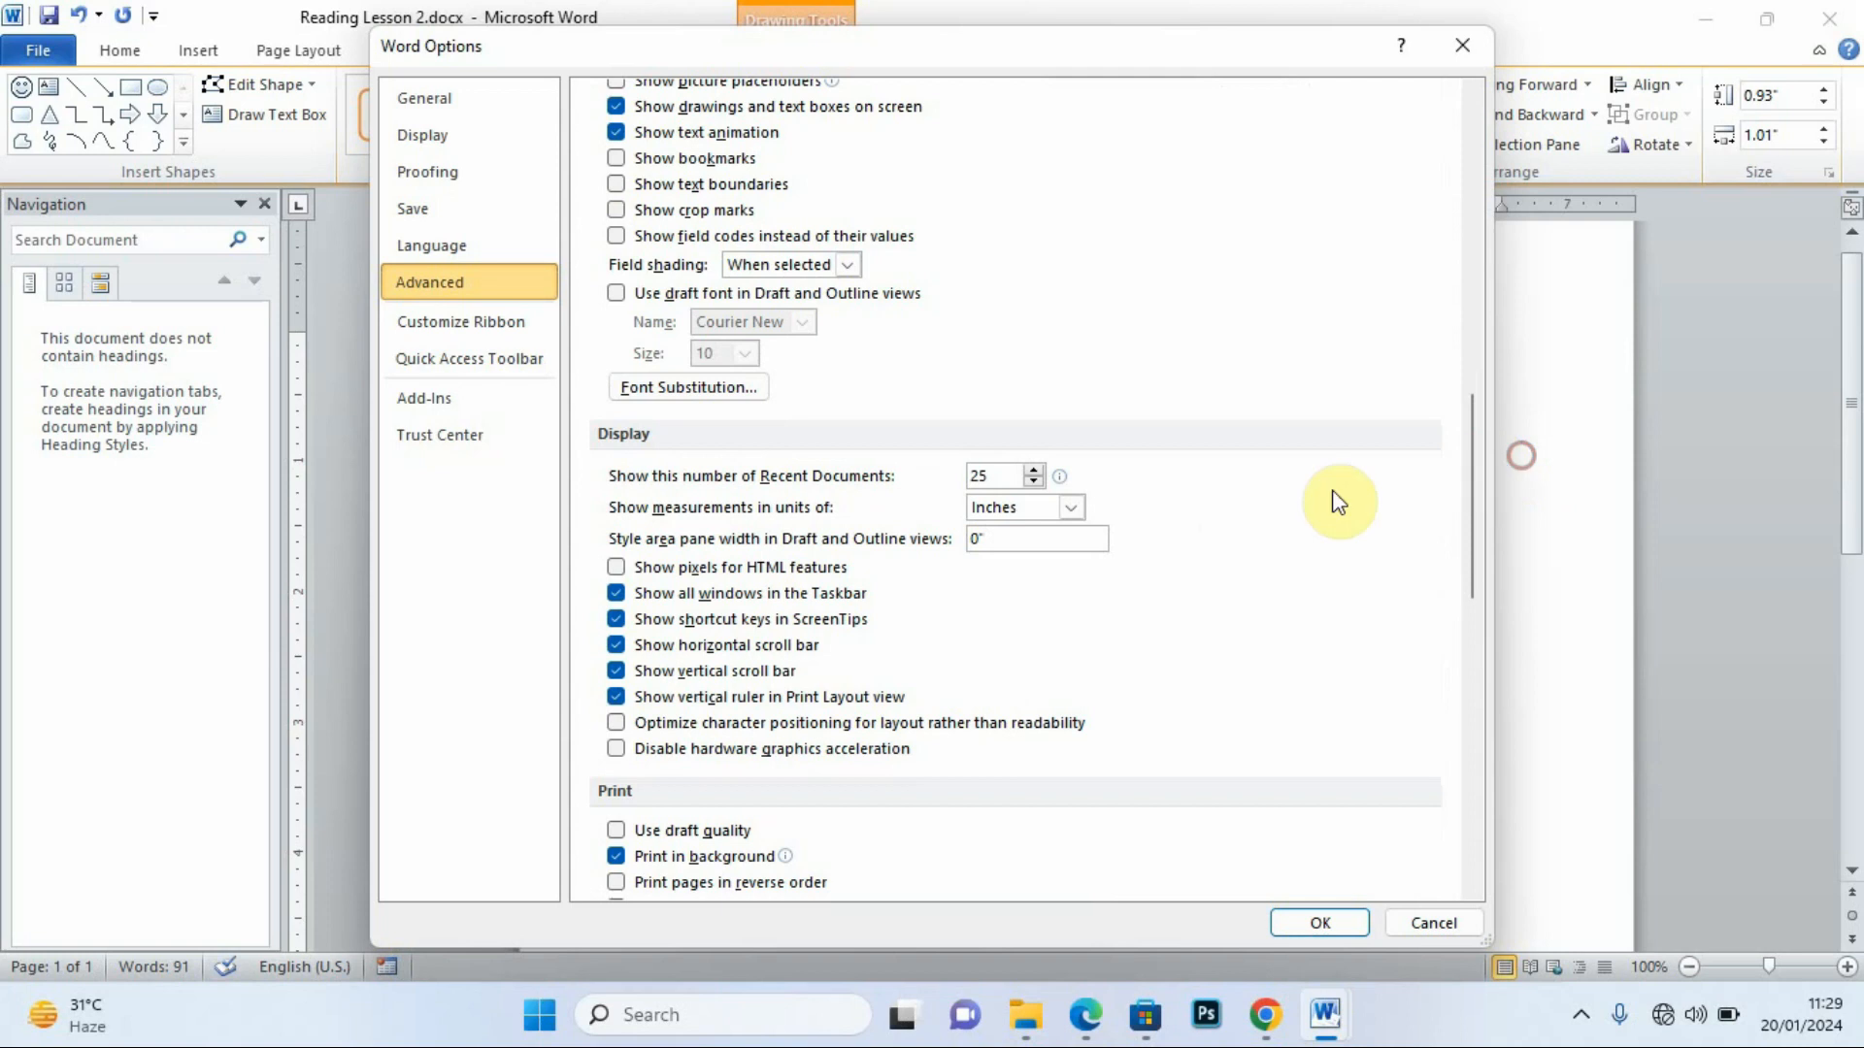
{"action": "left_click", "coordinate": [1073, 509]}
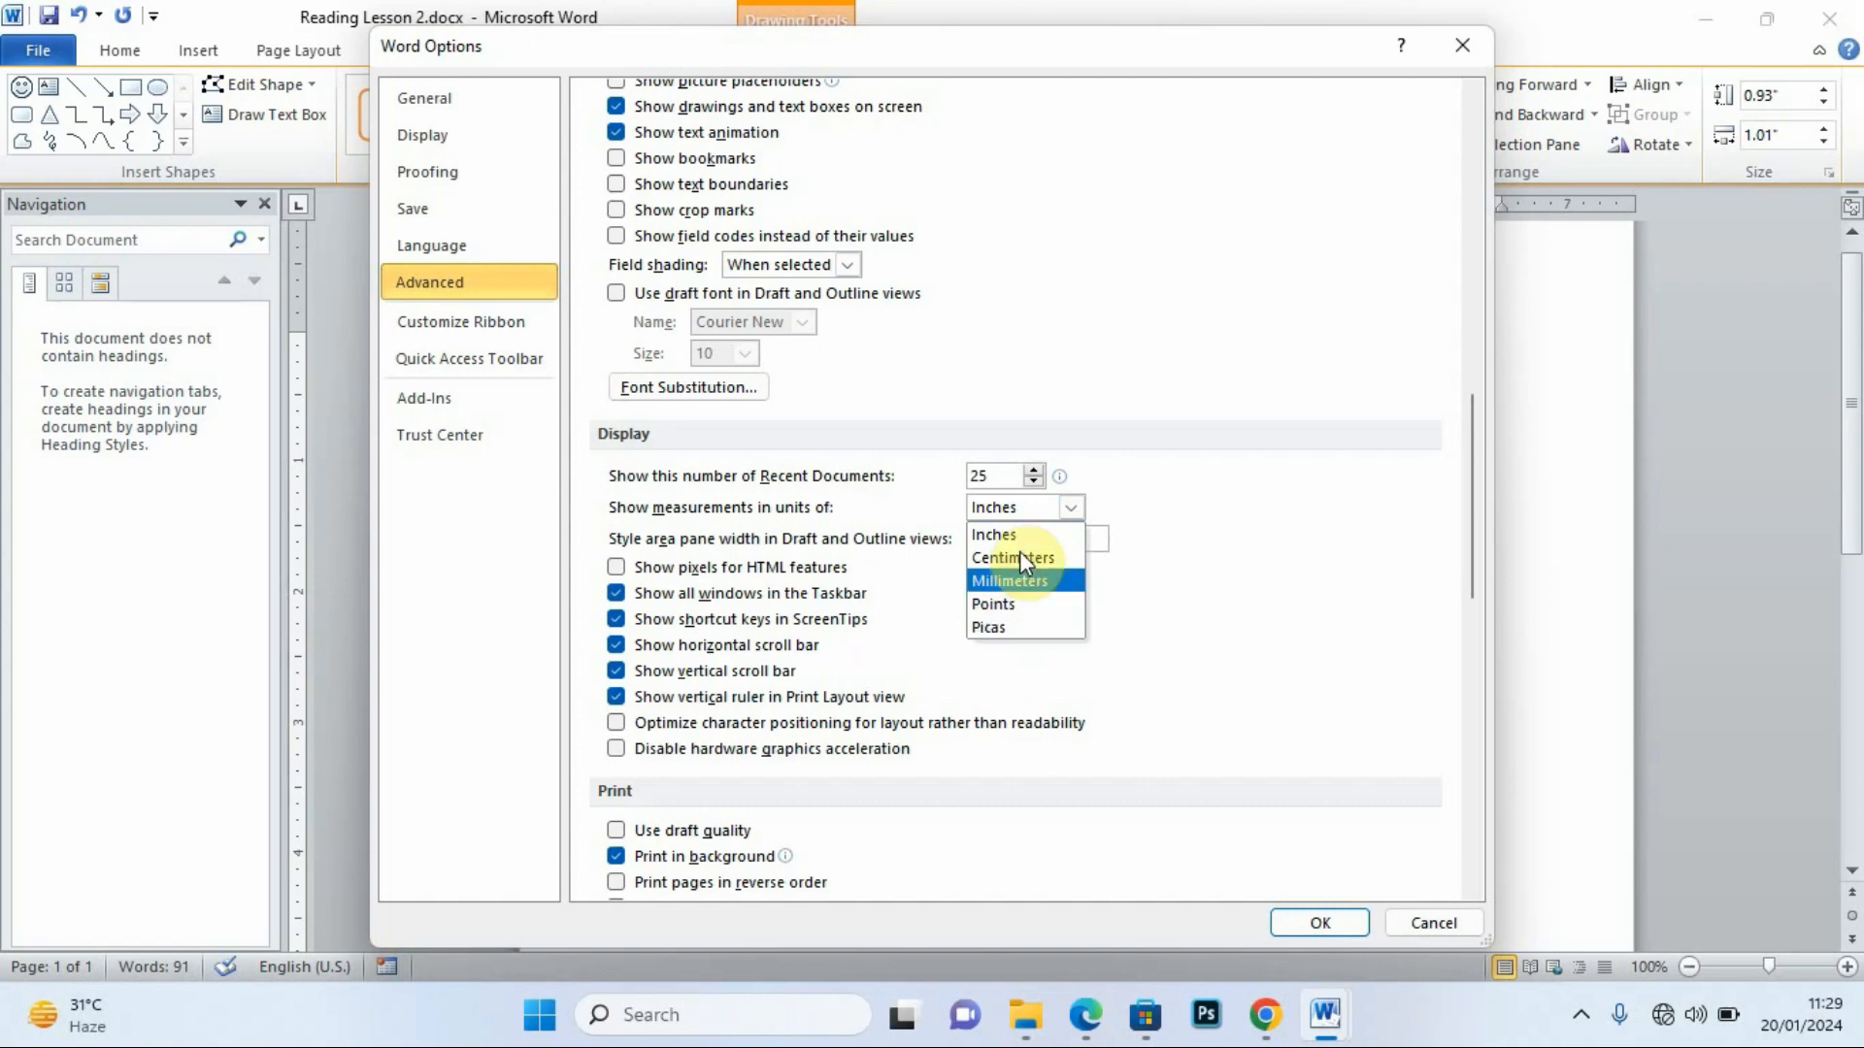
{"action": "left_click", "coordinate": [1039, 507]}
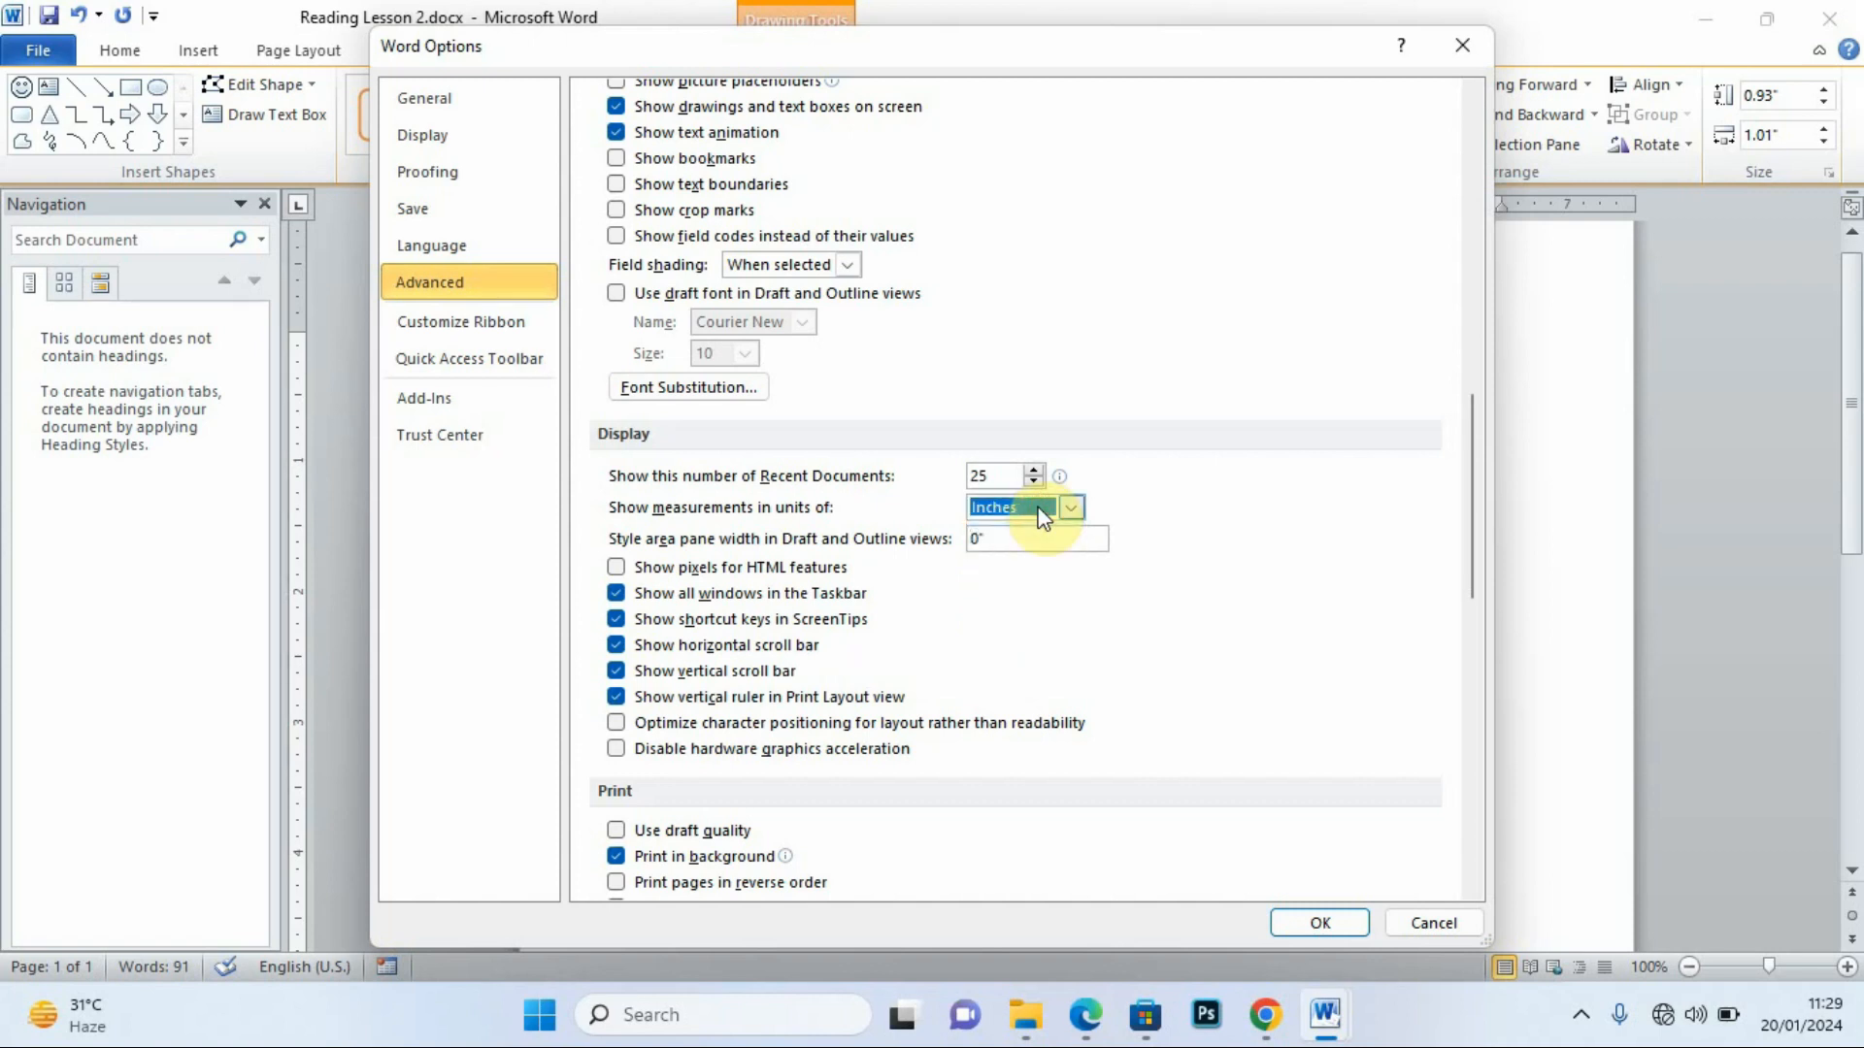
{"action": "left_click", "coordinate": [1322, 922]}
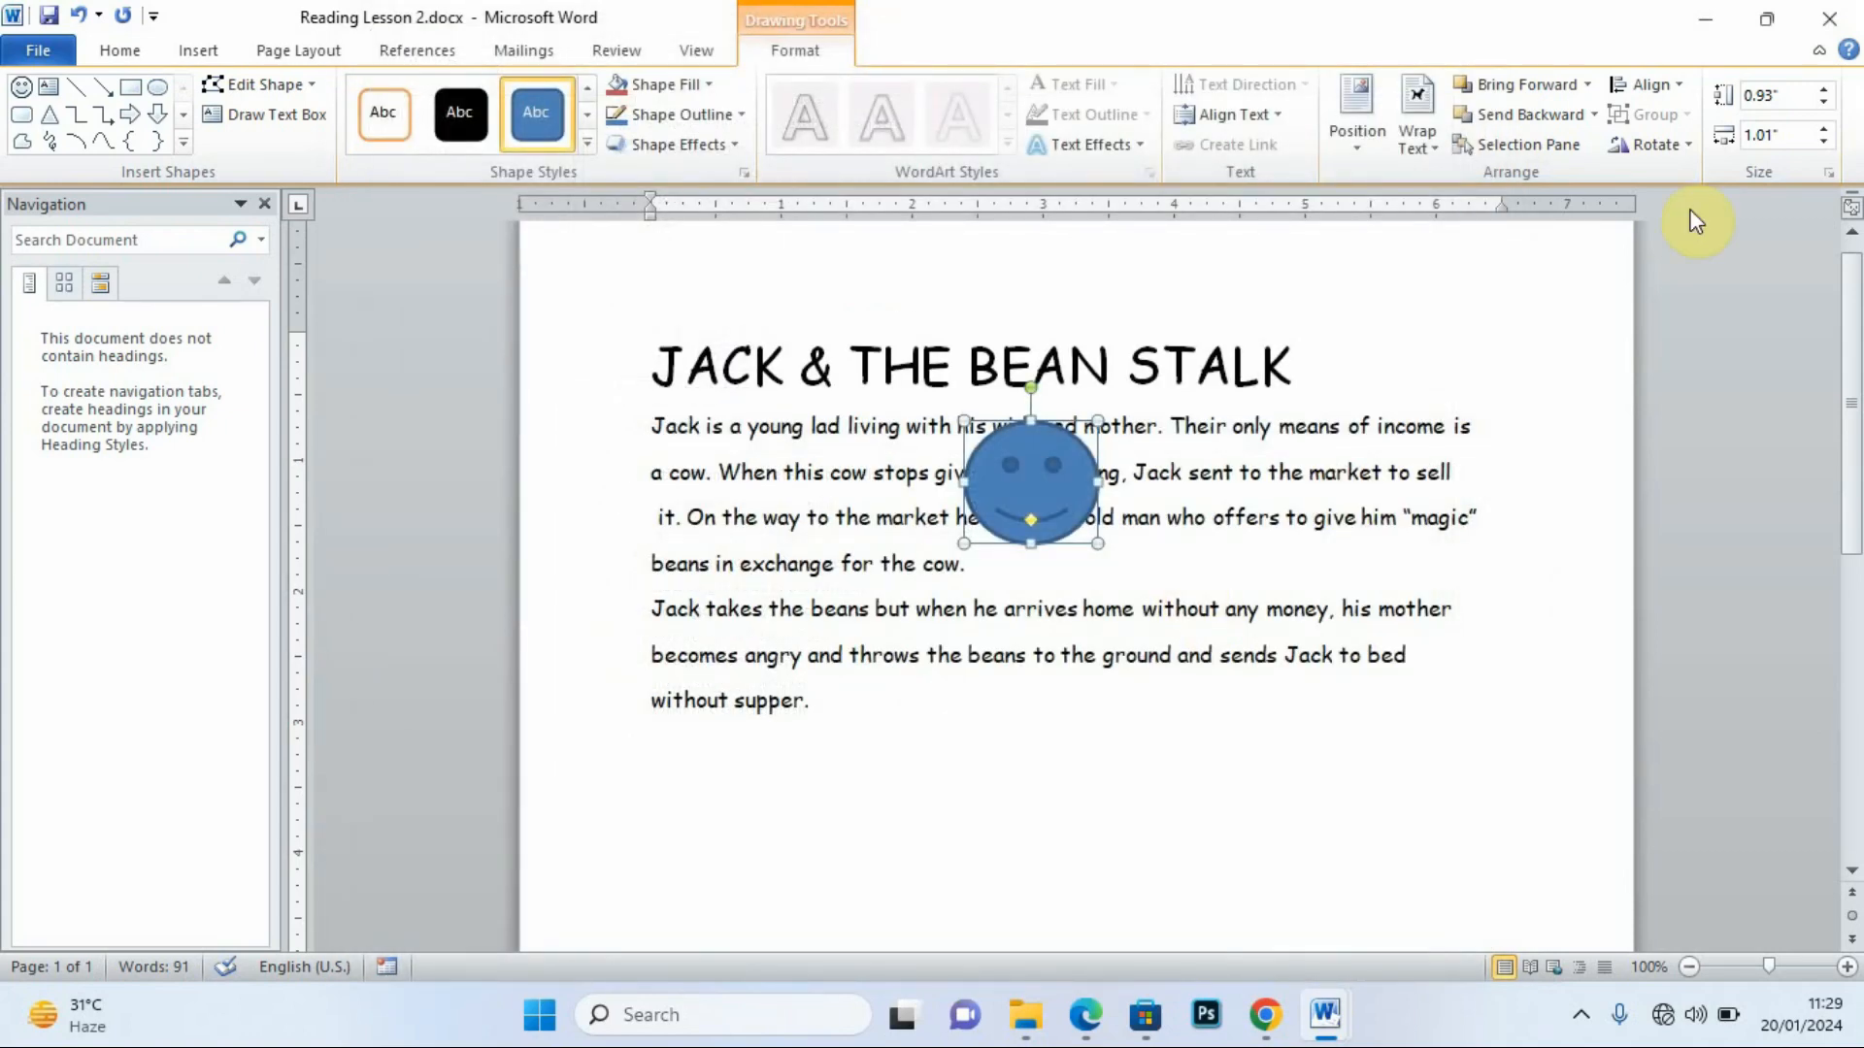
Resize the smiley face to 0.47 inches high and 0.68 inches wide, and move it onto the second line of paragraph 1.
{"action": "left_click", "coordinate": [1770, 96]}
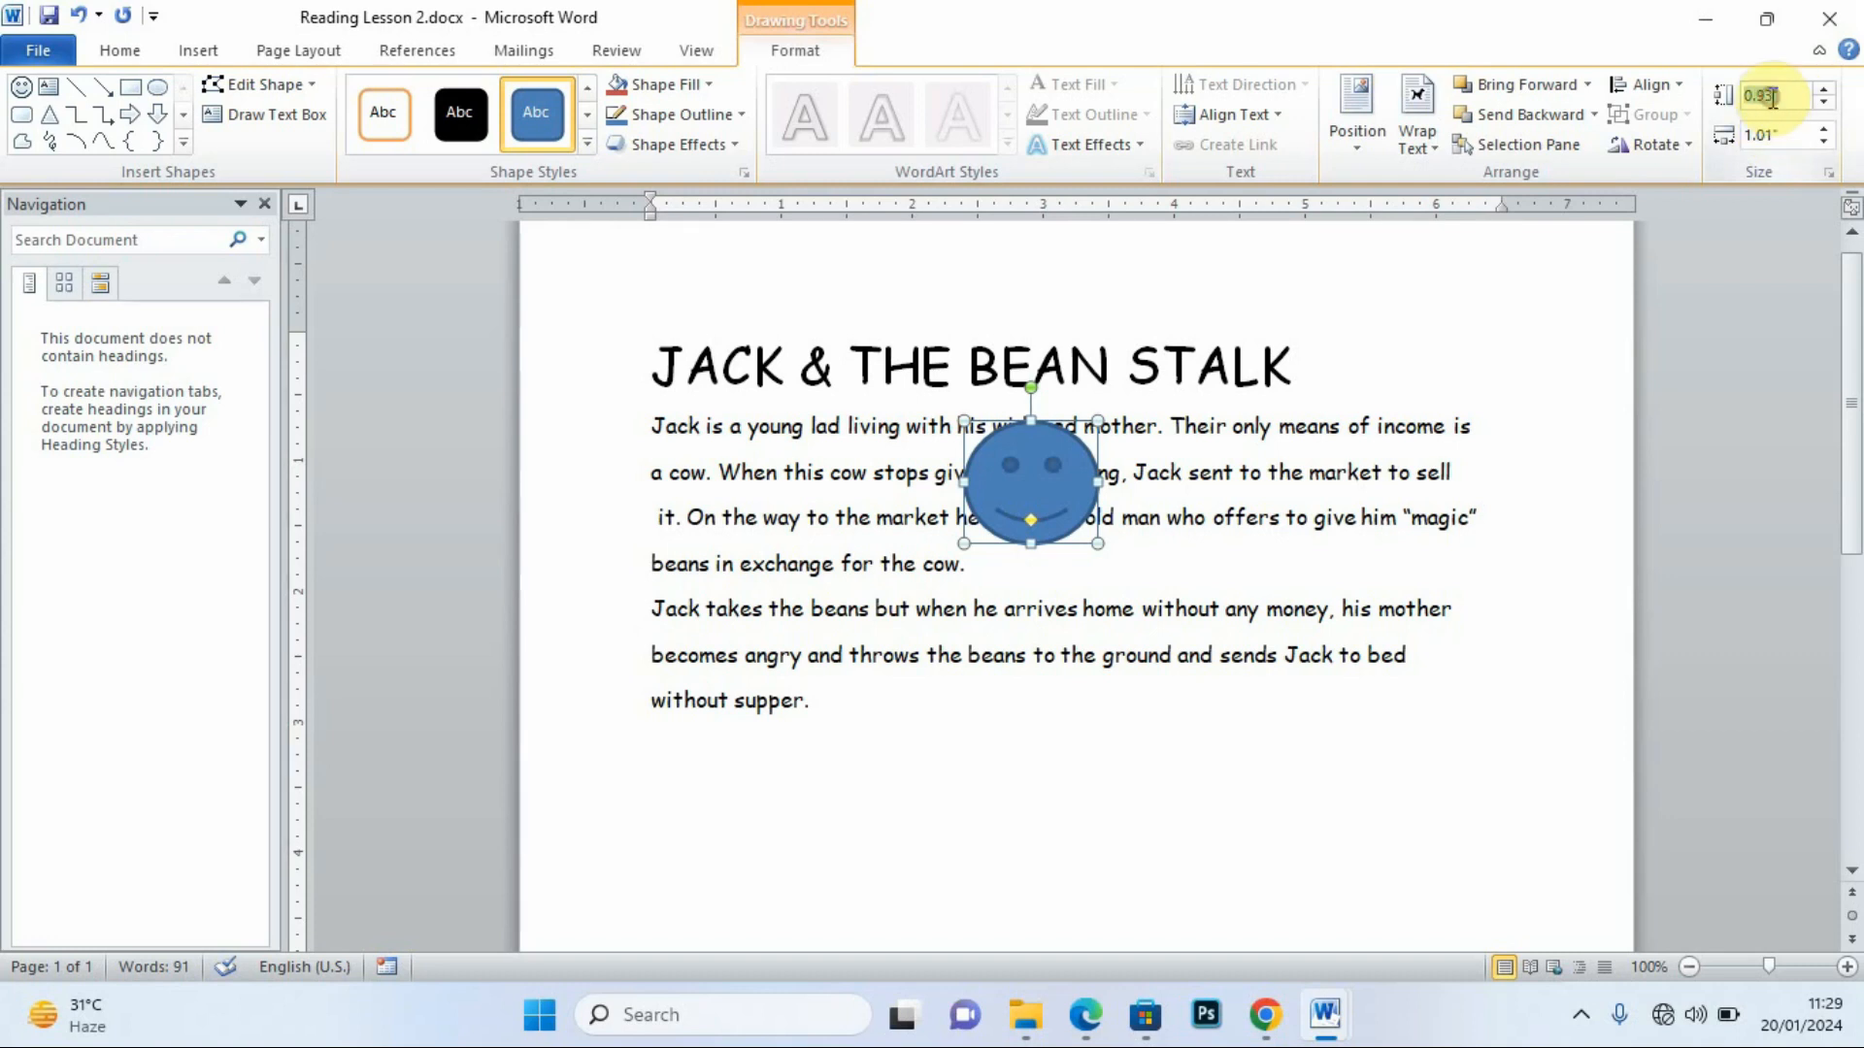
{"action": "left_click", "coordinate": [1768, 96]}
{"action": "key", "text": "BackSpace"}
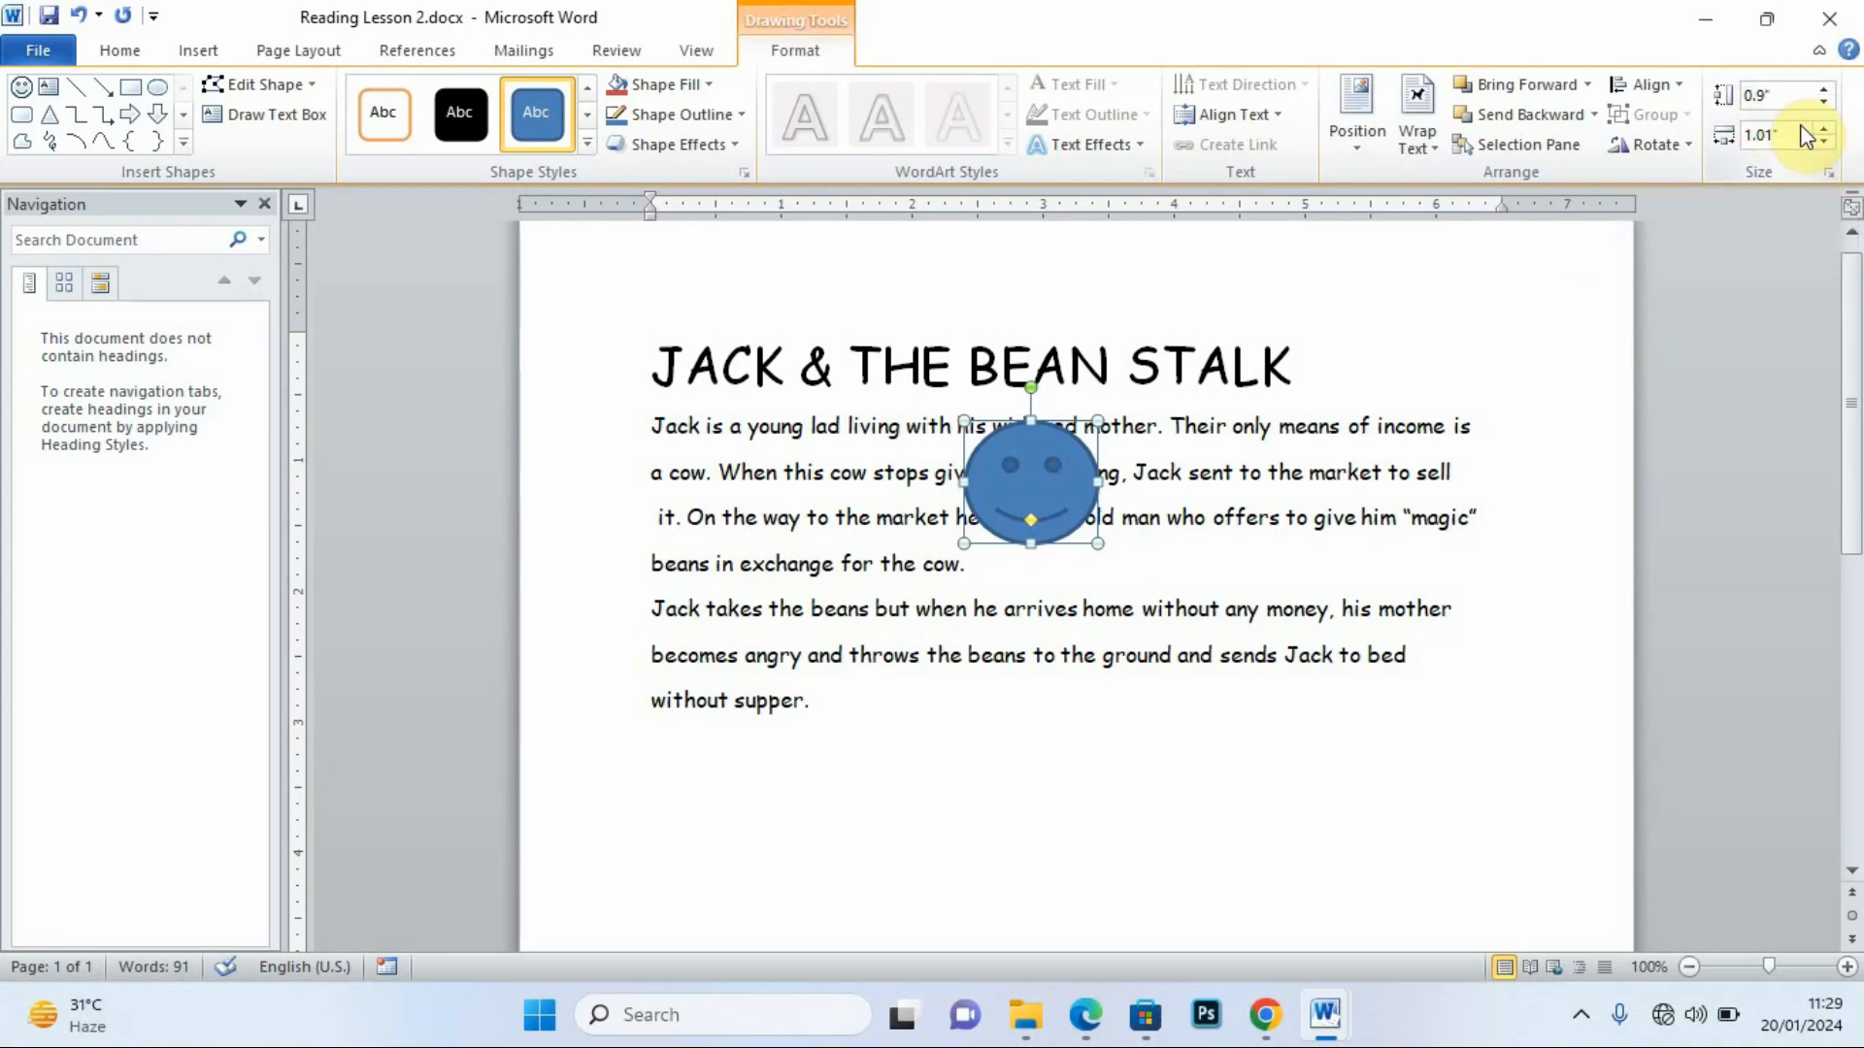
{"action": "key", "text": "BackSpace"}
{"action": "left_click", "coordinate": [1806, 134]}
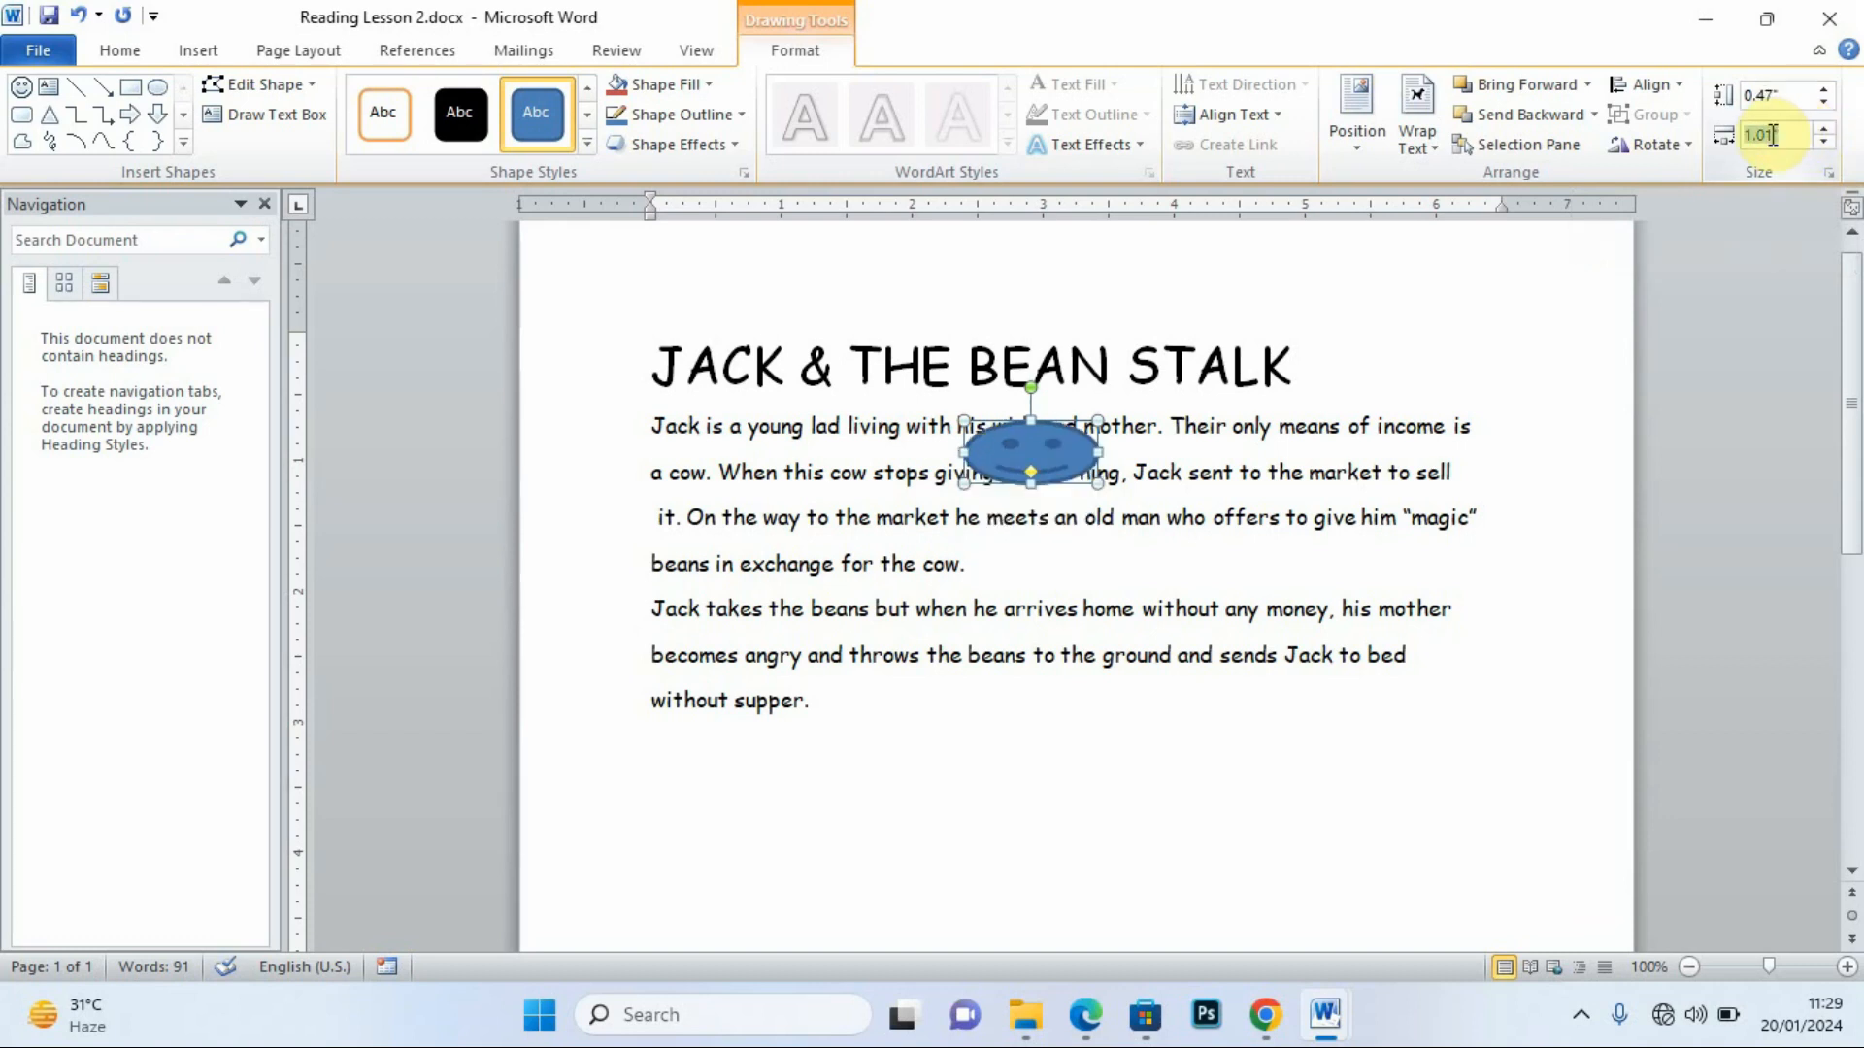
{"action": "left_click", "coordinate": [1769, 135]}
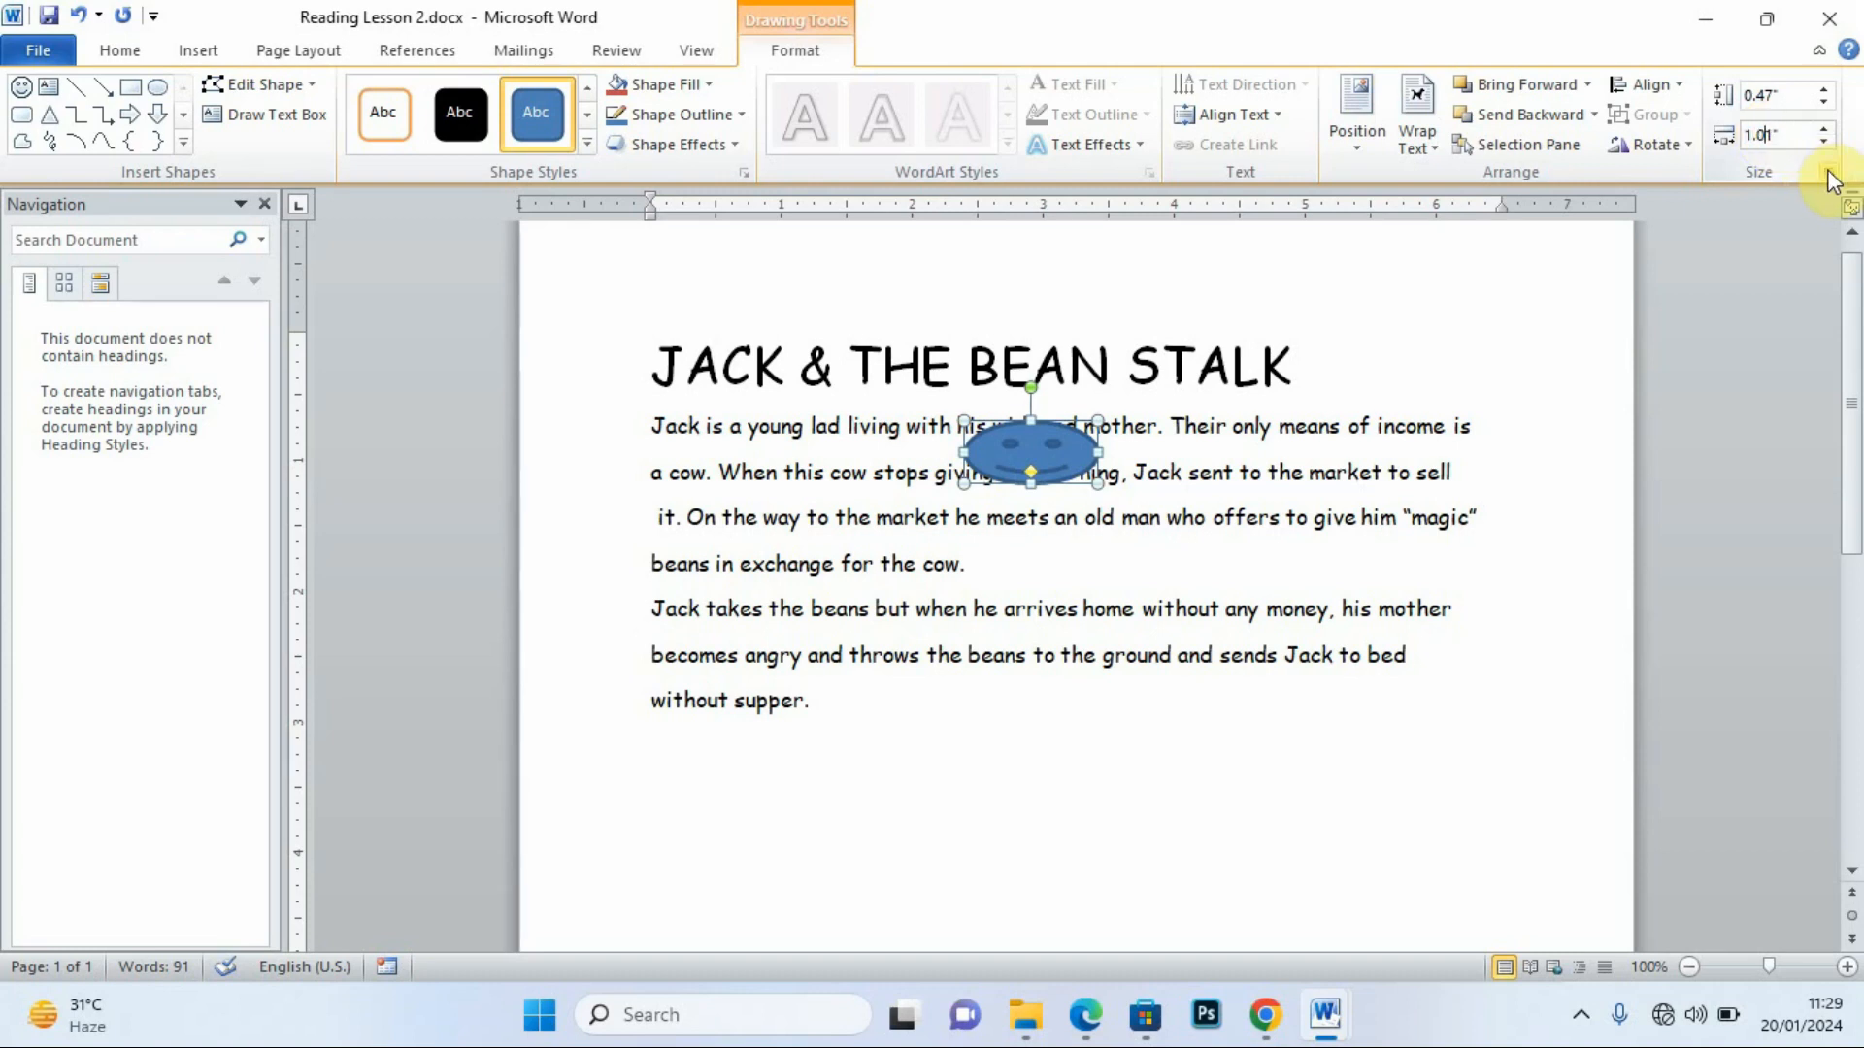
{"action": "key", "text": "BackSpace"}
{"action": "key", "text": "Delete"}
{"action": "key", "text": "Delete"}
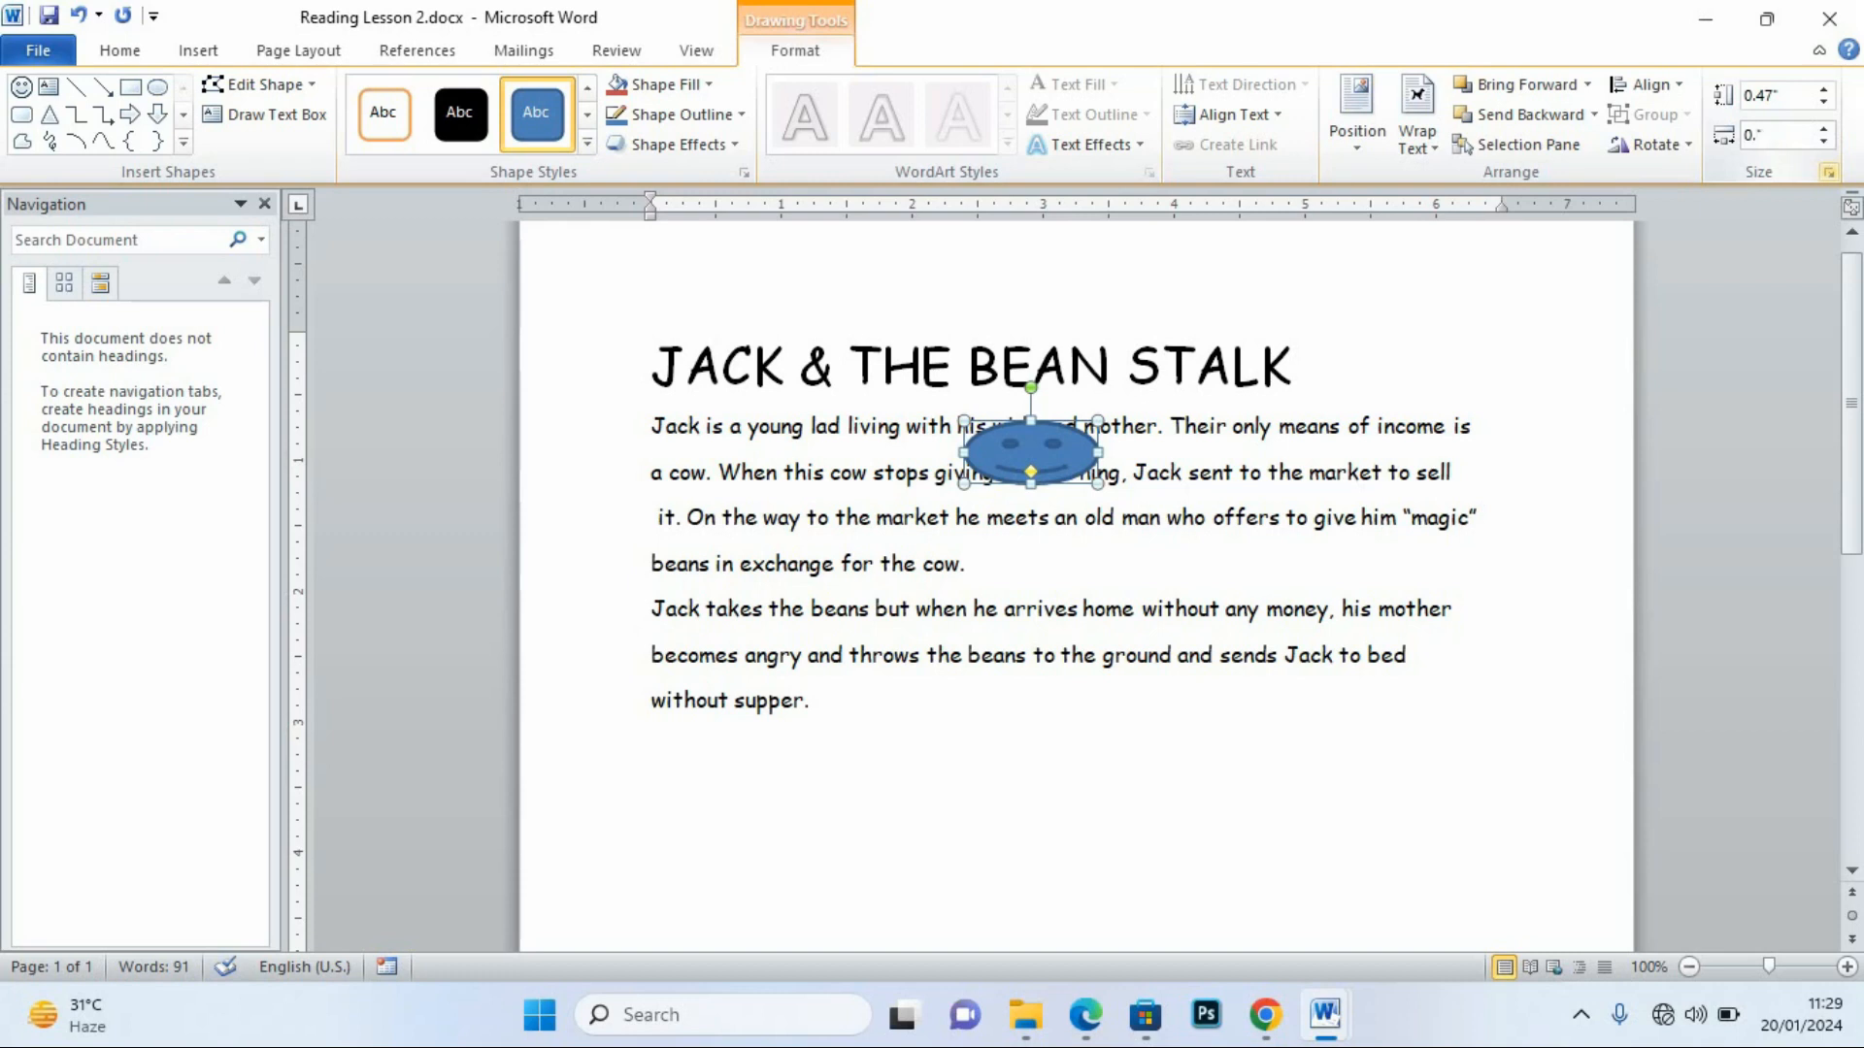
{"action": "left_click", "coordinate": [1103, 579]}
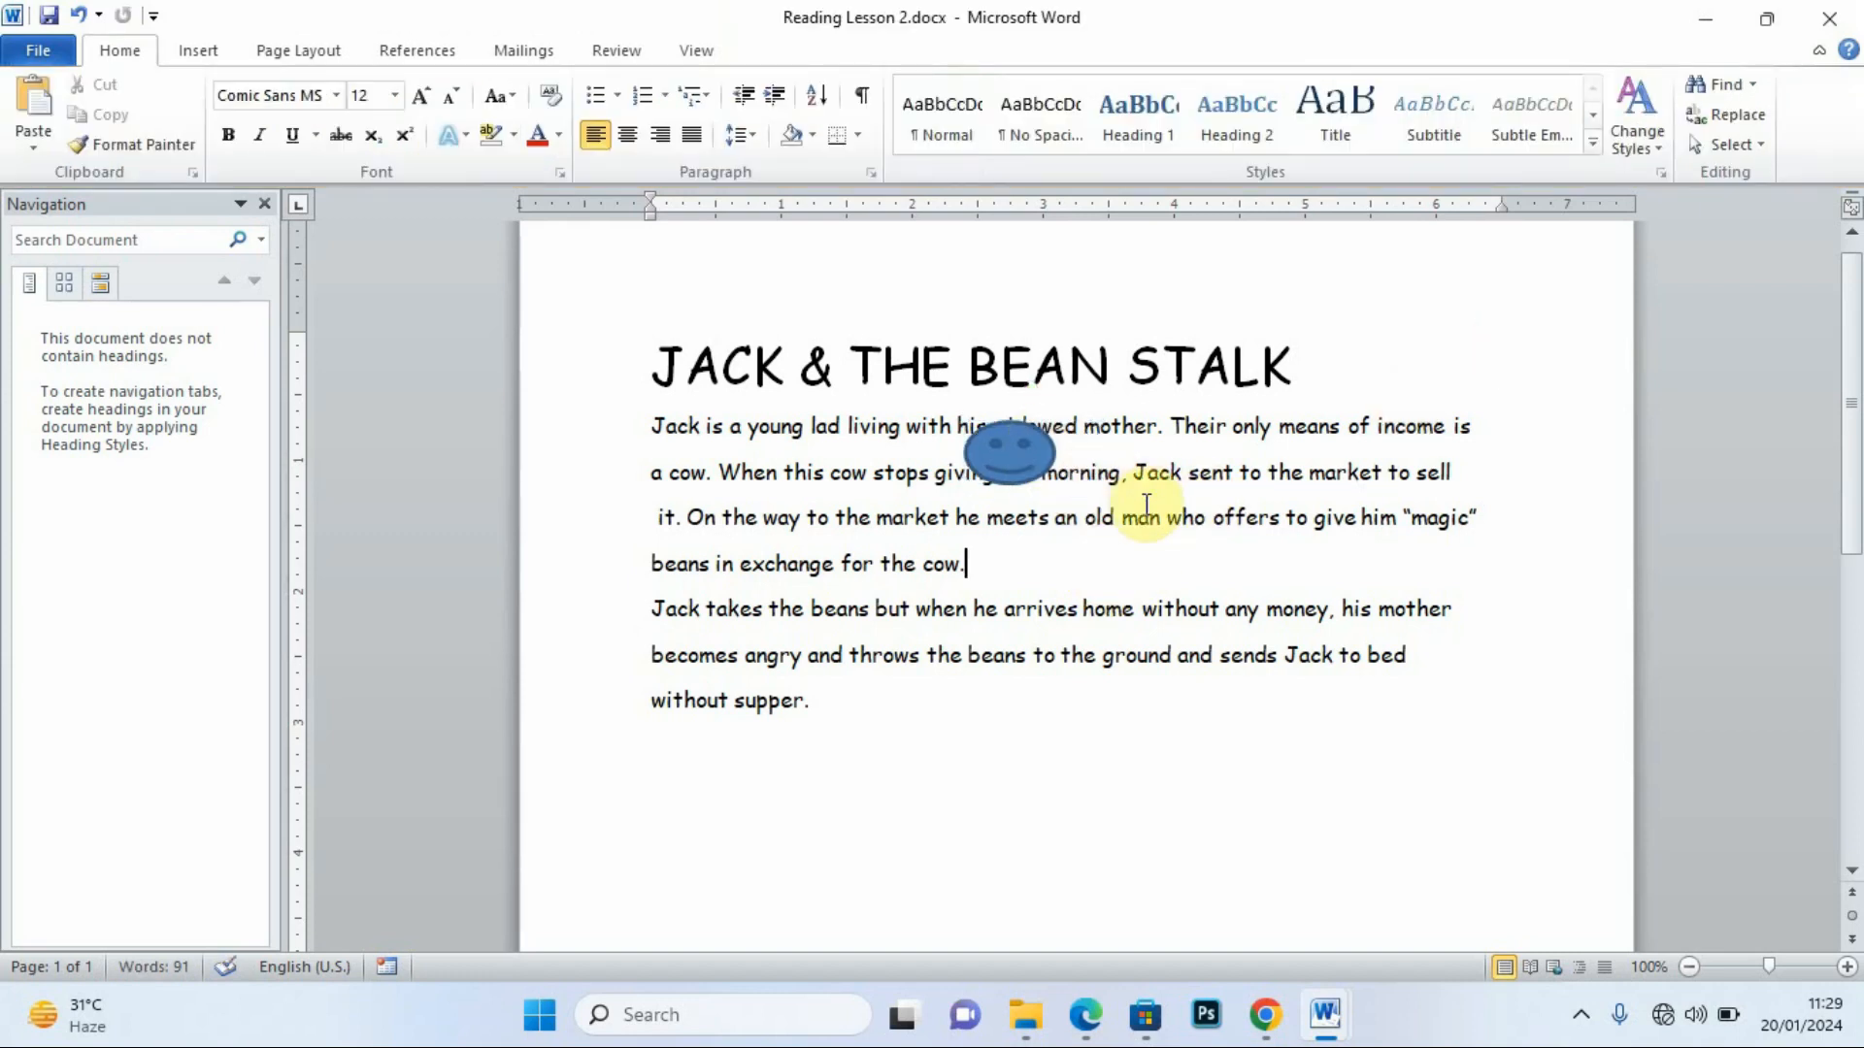
{"action": "left_click", "coordinate": [1019, 459]}
{"action": "left_click_drag", "start_coordinate": [1045, 479], "coordinate": [1039, 475]}
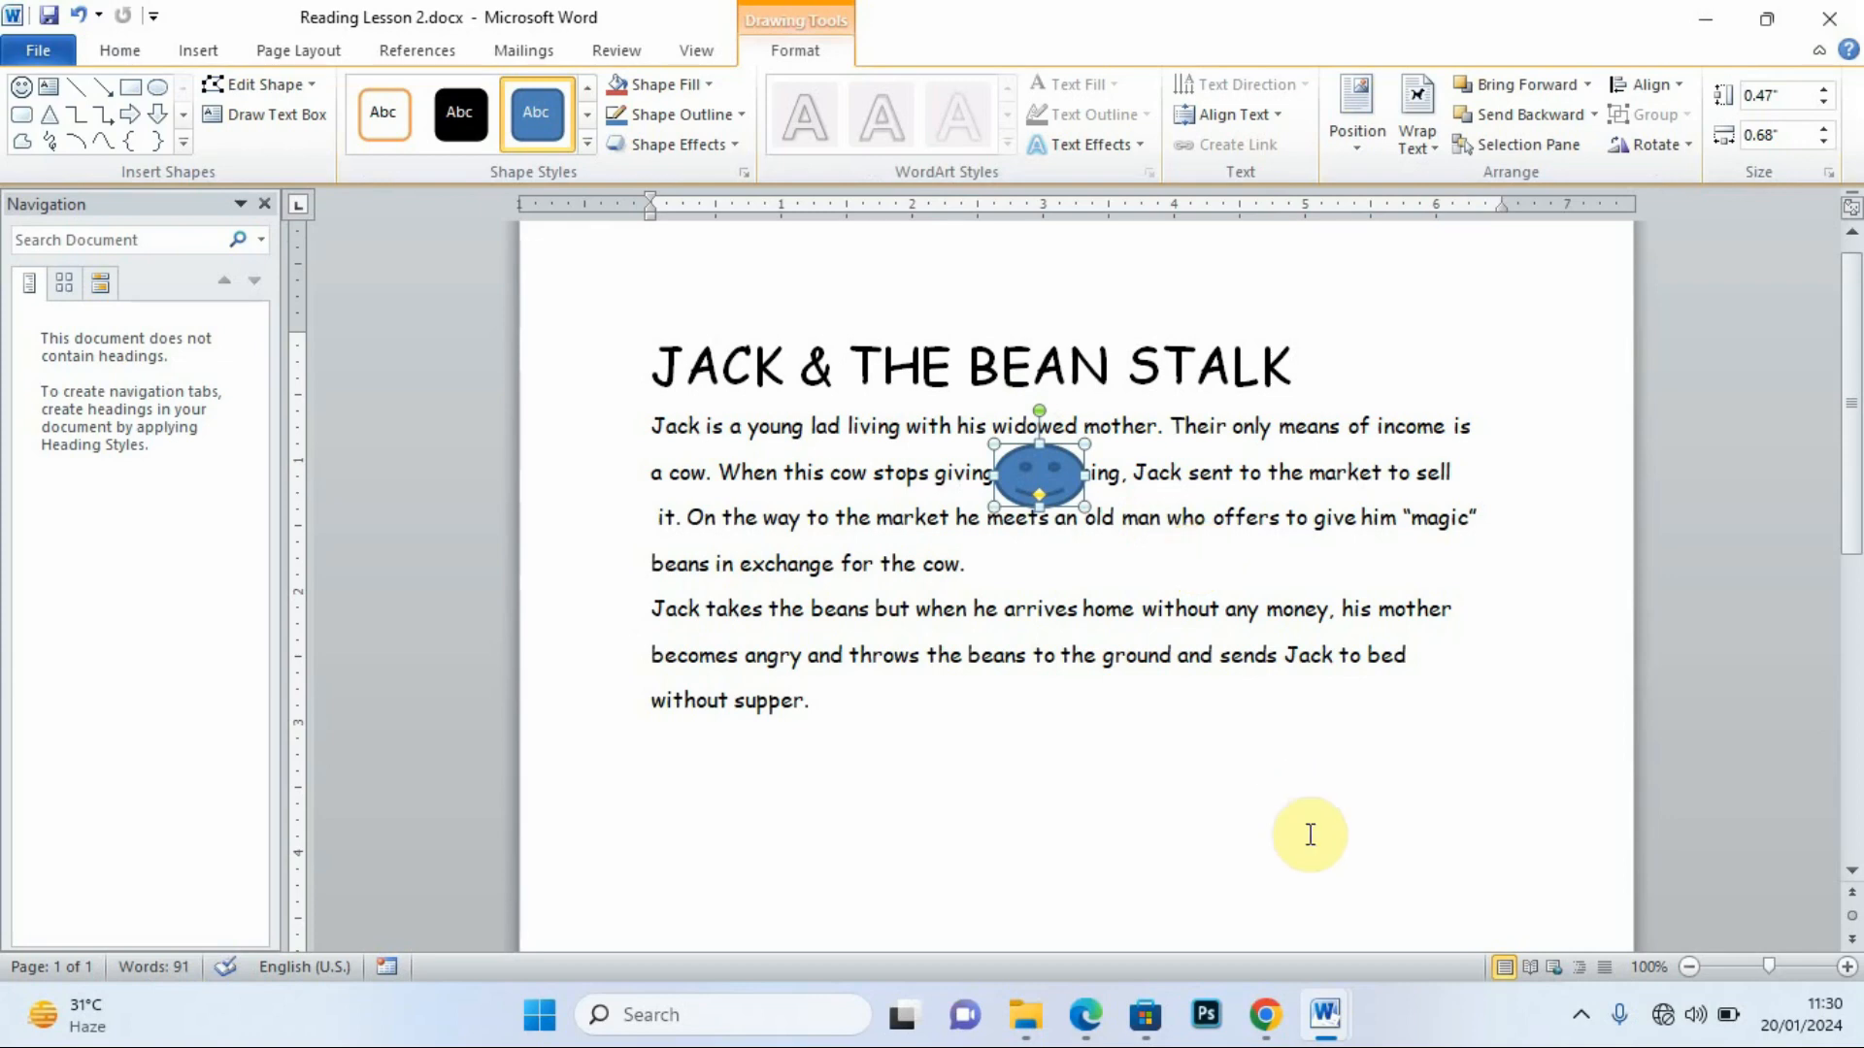
Check the wrapping requirement in the exam PDF, set the face's text wrapping to Tight and adjust its position in paragraph 1.
{"action": "left_click", "coordinate": [1088, 1015]}
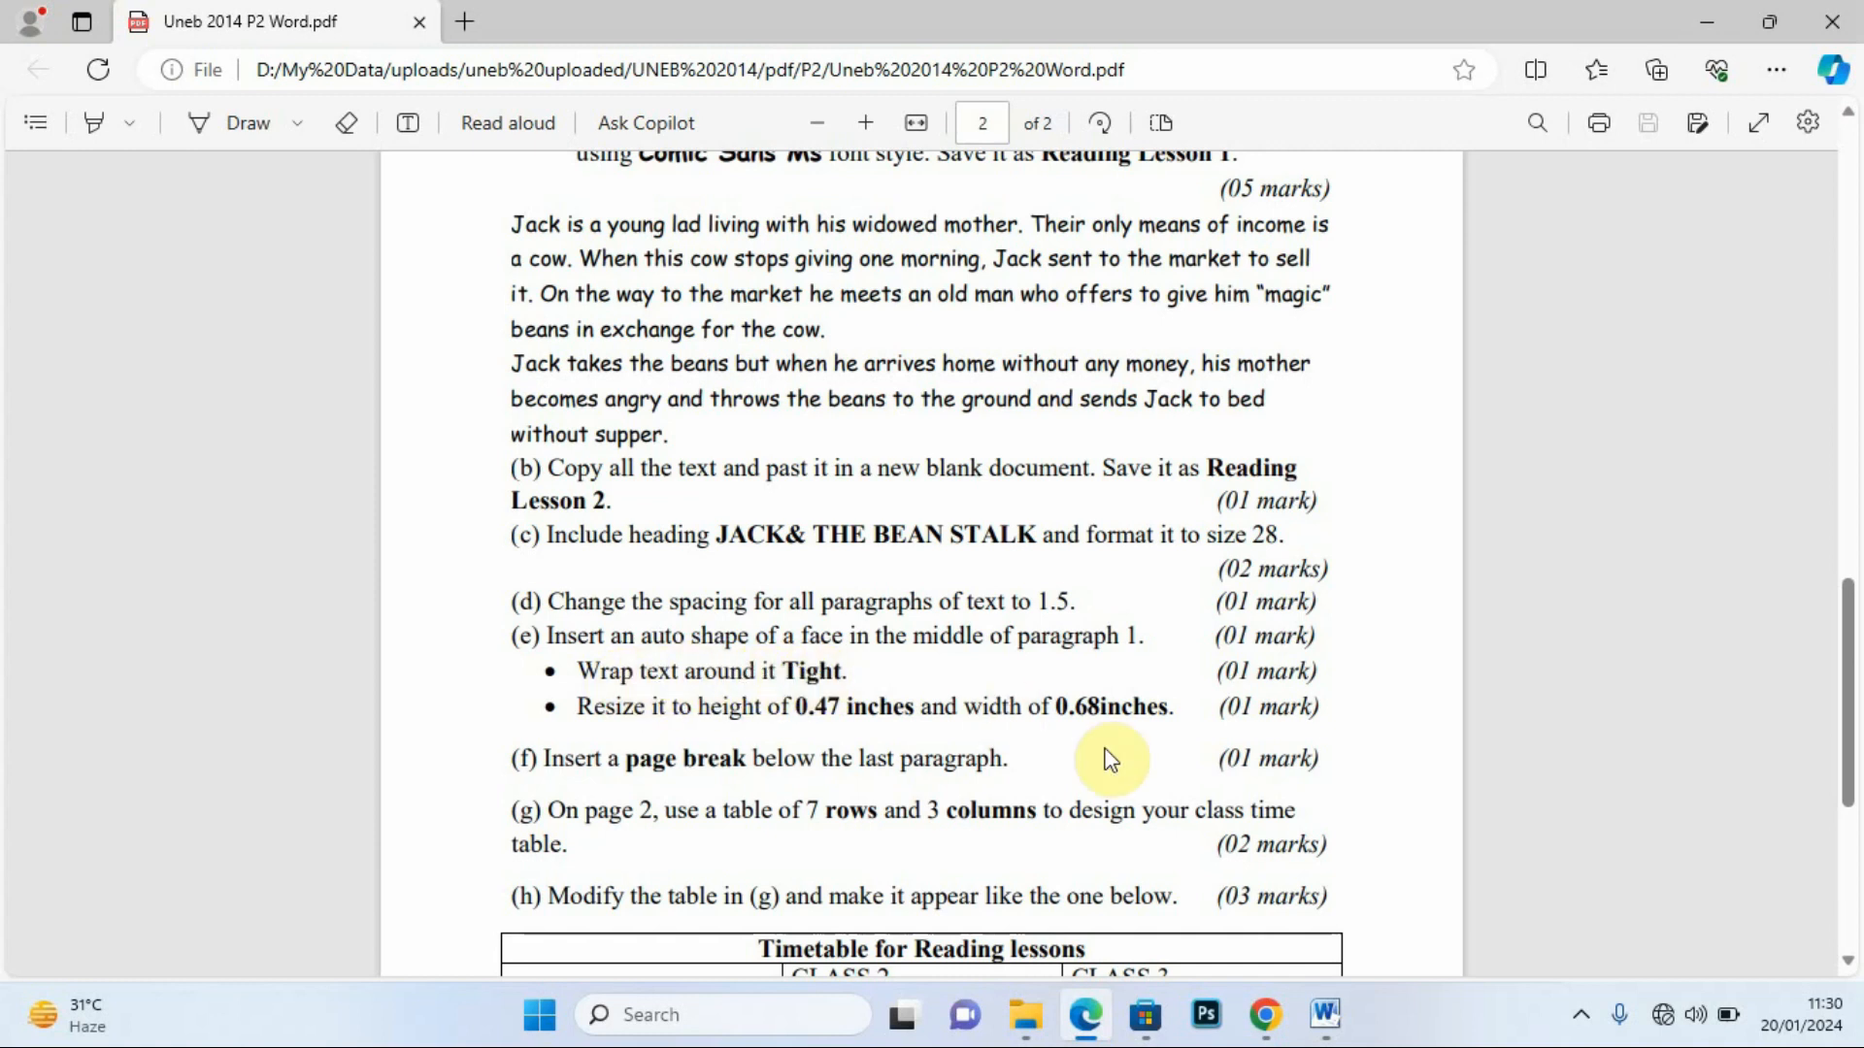
{"action": "mouse_move", "coordinate": [1327, 1018]}
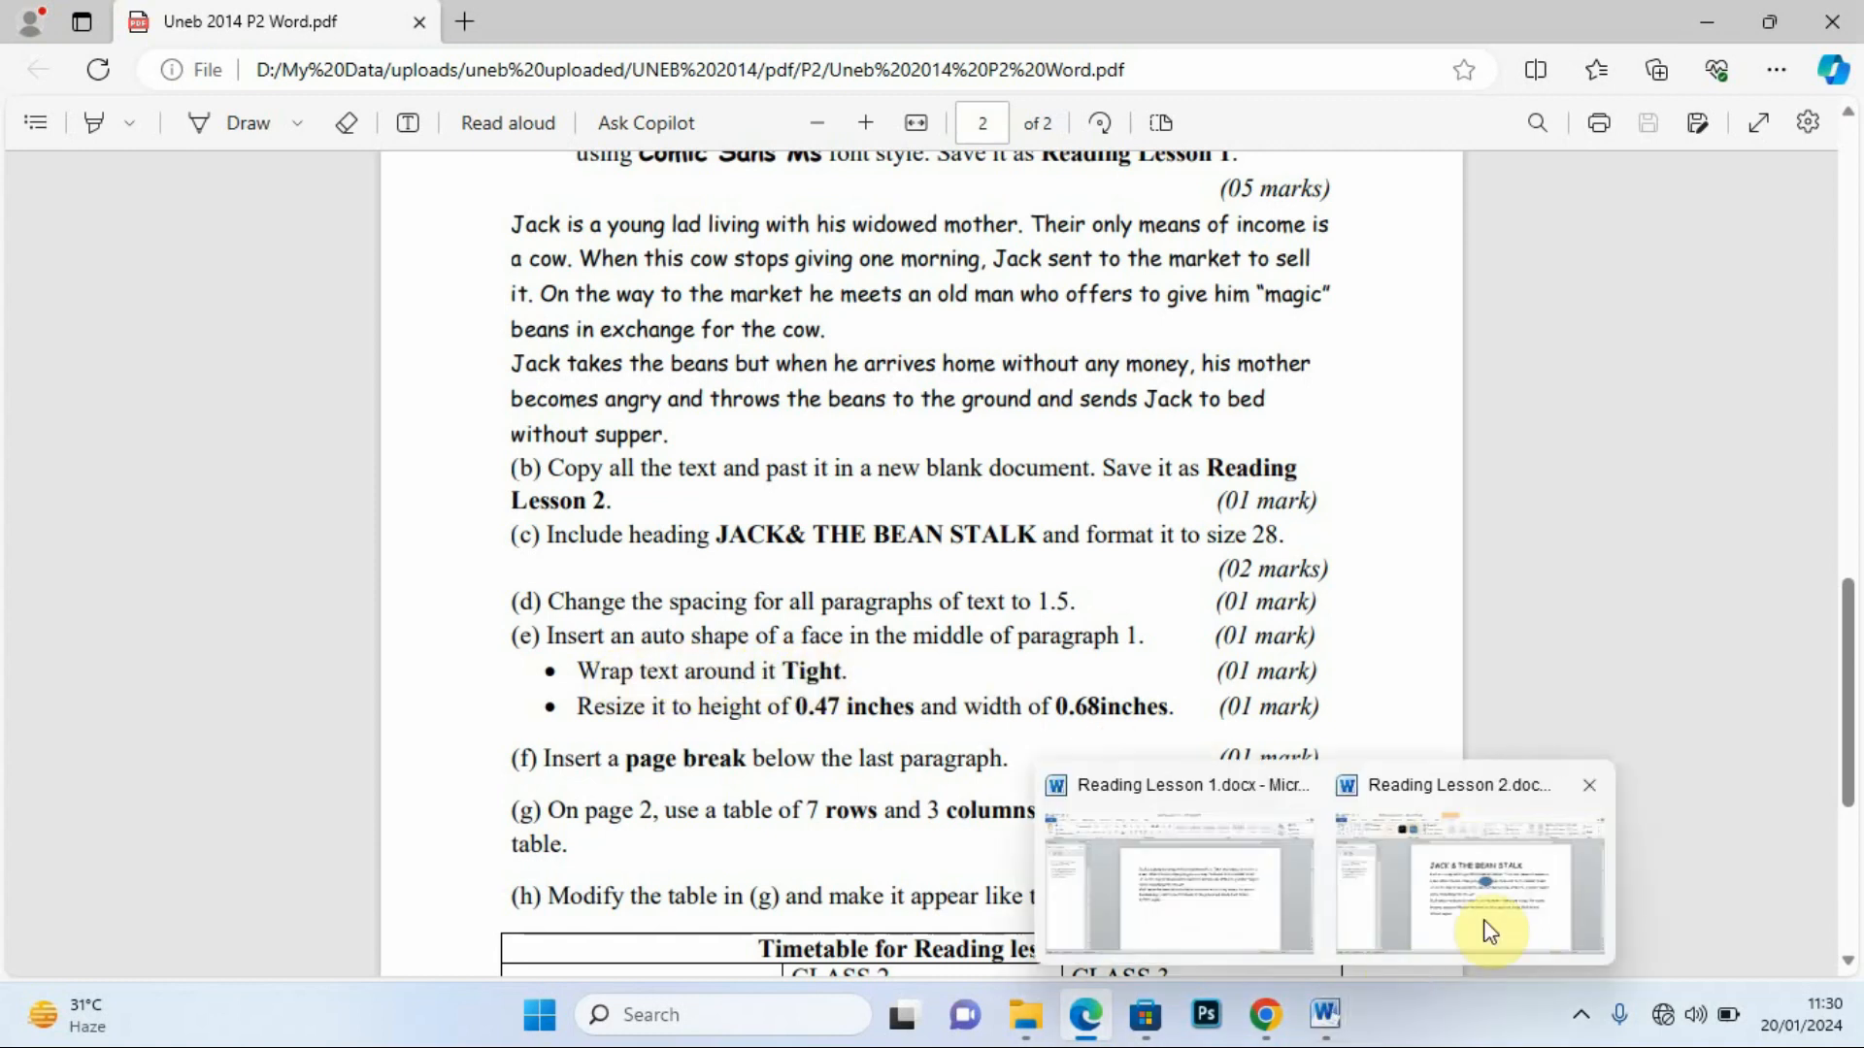
{"action": "left_click", "coordinate": [1489, 923]}
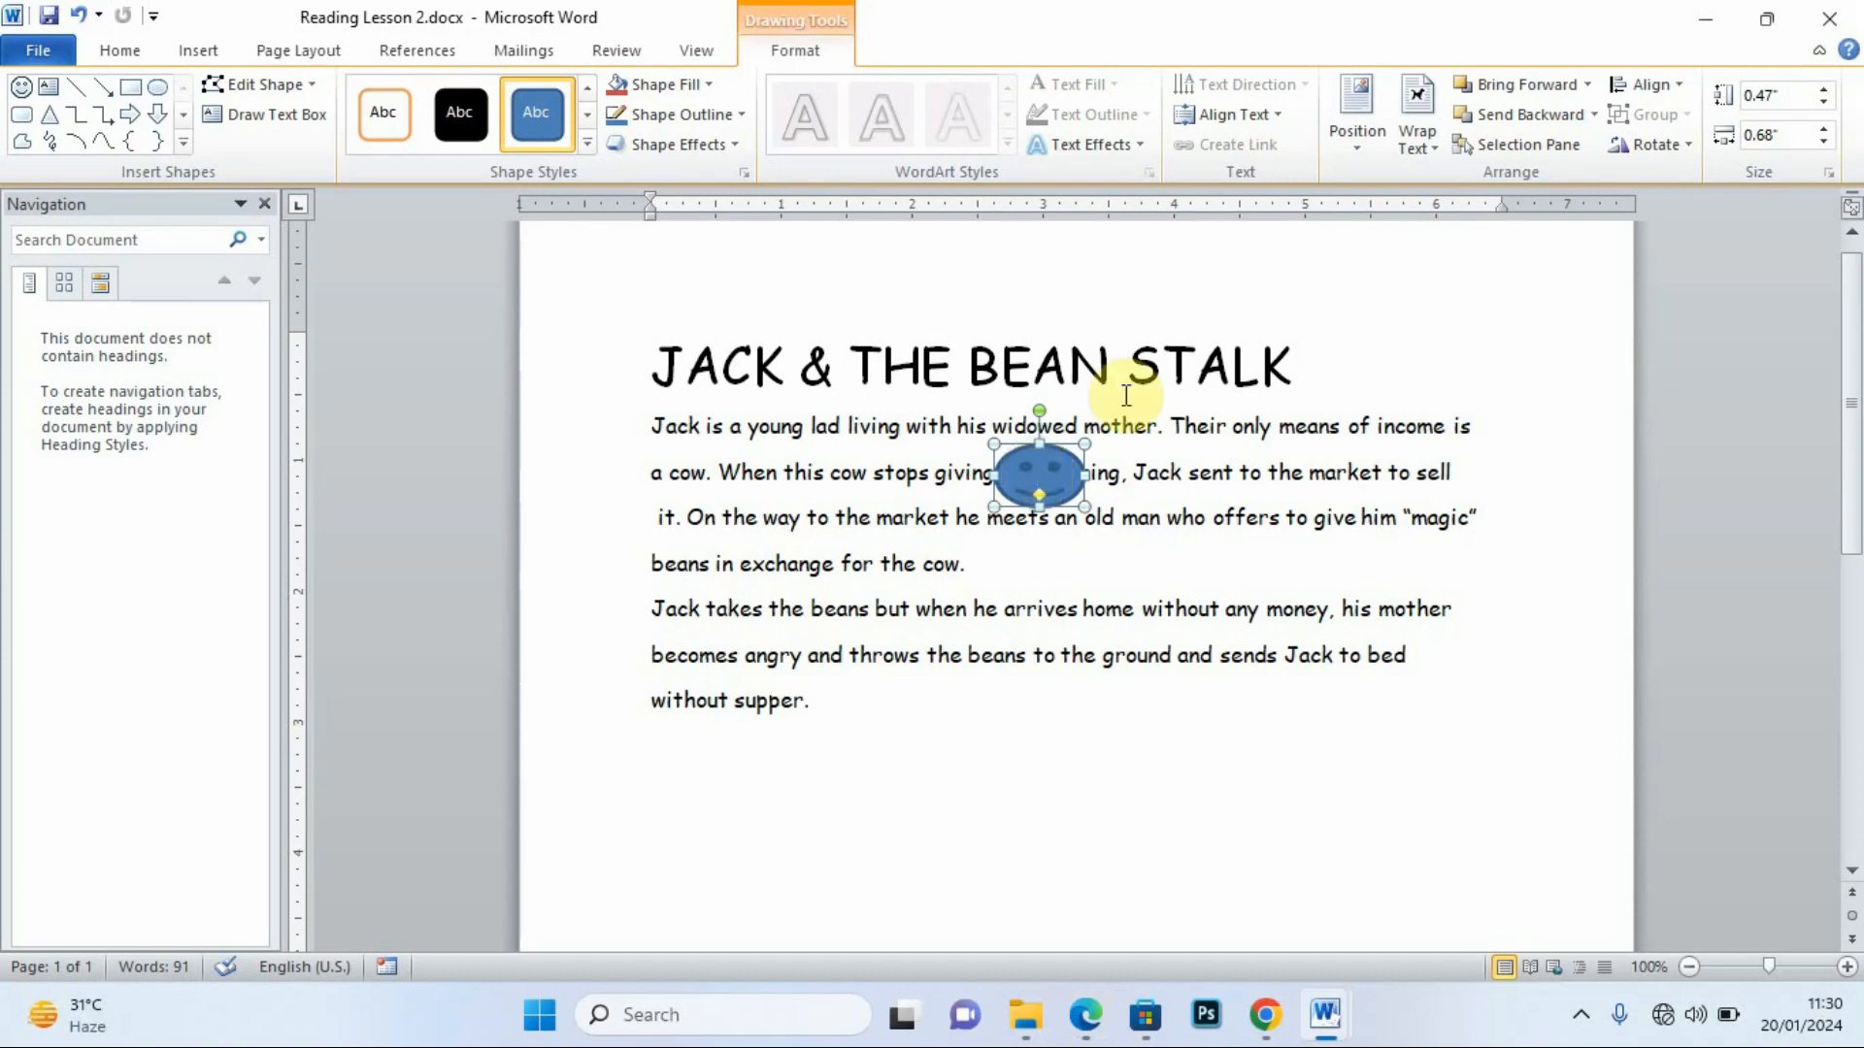
{"action": "left_click", "coordinate": [1434, 151]}
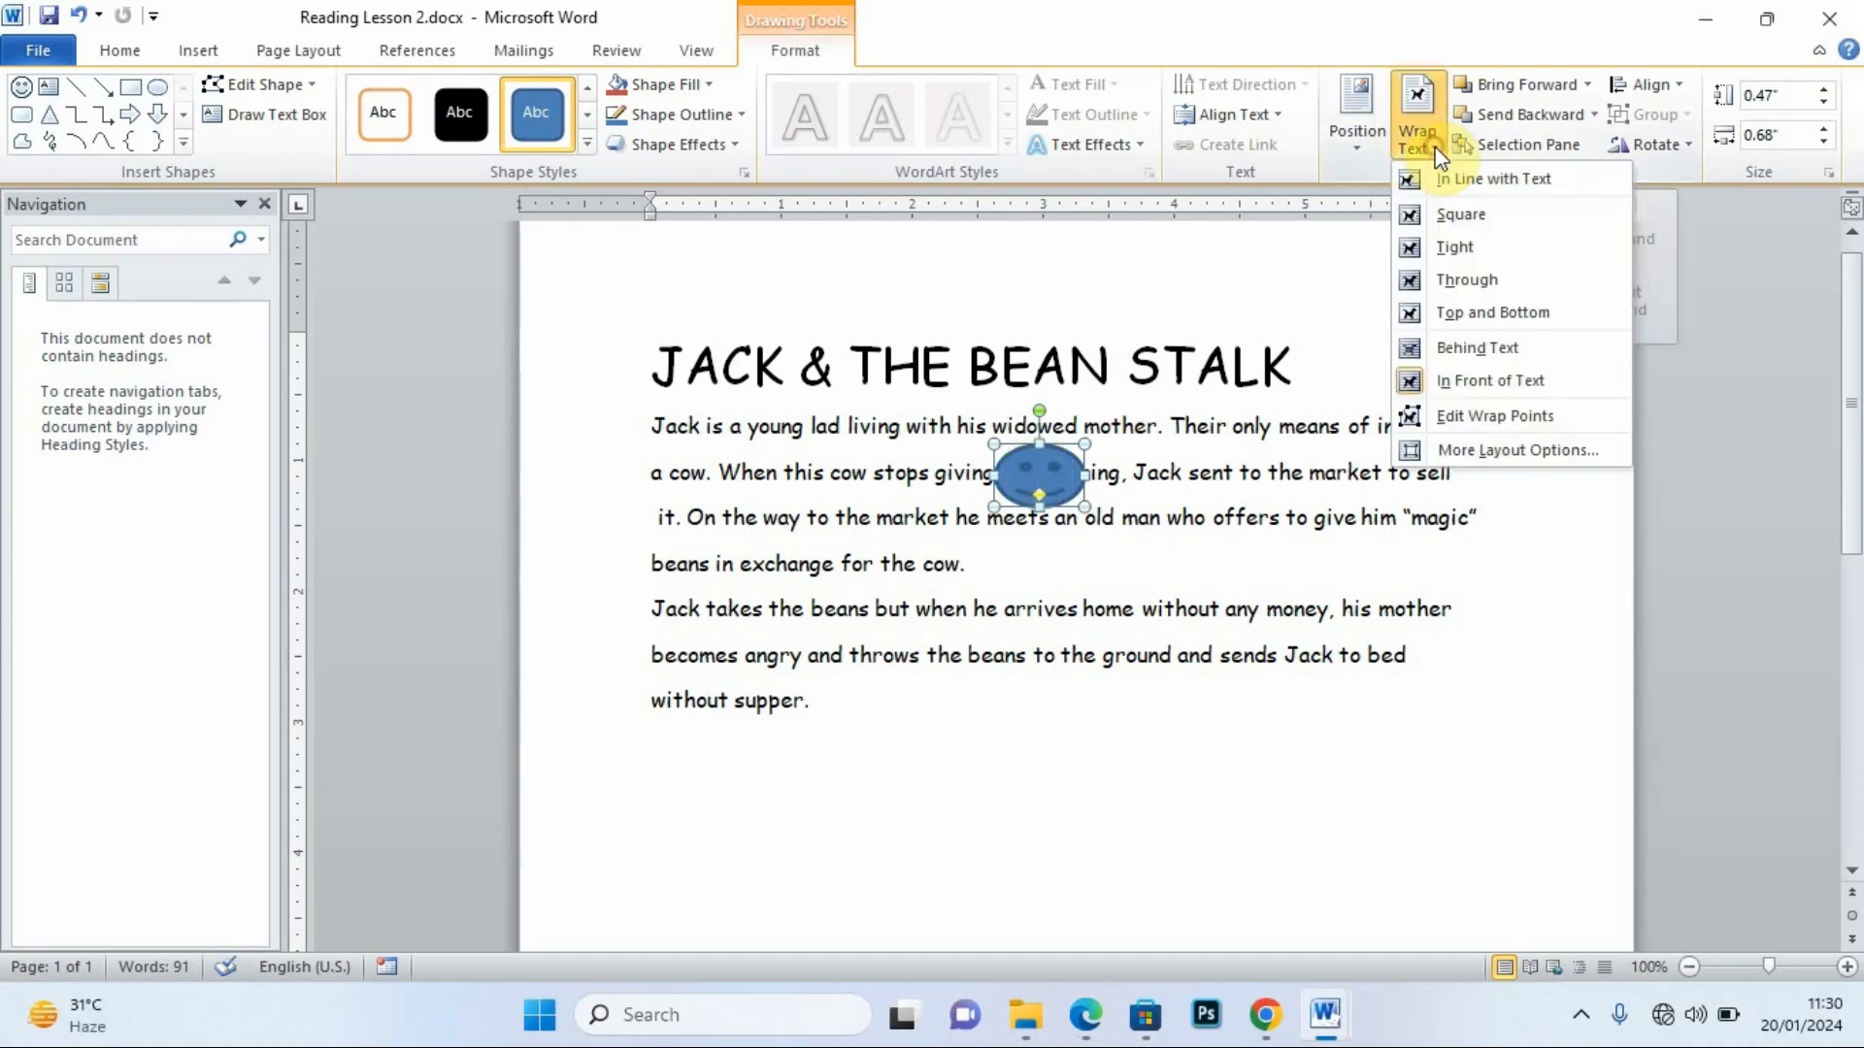
{"action": "left_click", "coordinate": [1457, 251]}
{"action": "mouse_move", "coordinate": [1023, 470]}
{"action": "left_mouse_down"}
{"action": "mouse_move", "coordinate": [1054, 462]}
{"action": "mouse_move", "coordinate": [1009, 489]}
{"action": "mouse_move", "coordinate": [1027, 474]}
{"action": "left_mouse_up"}
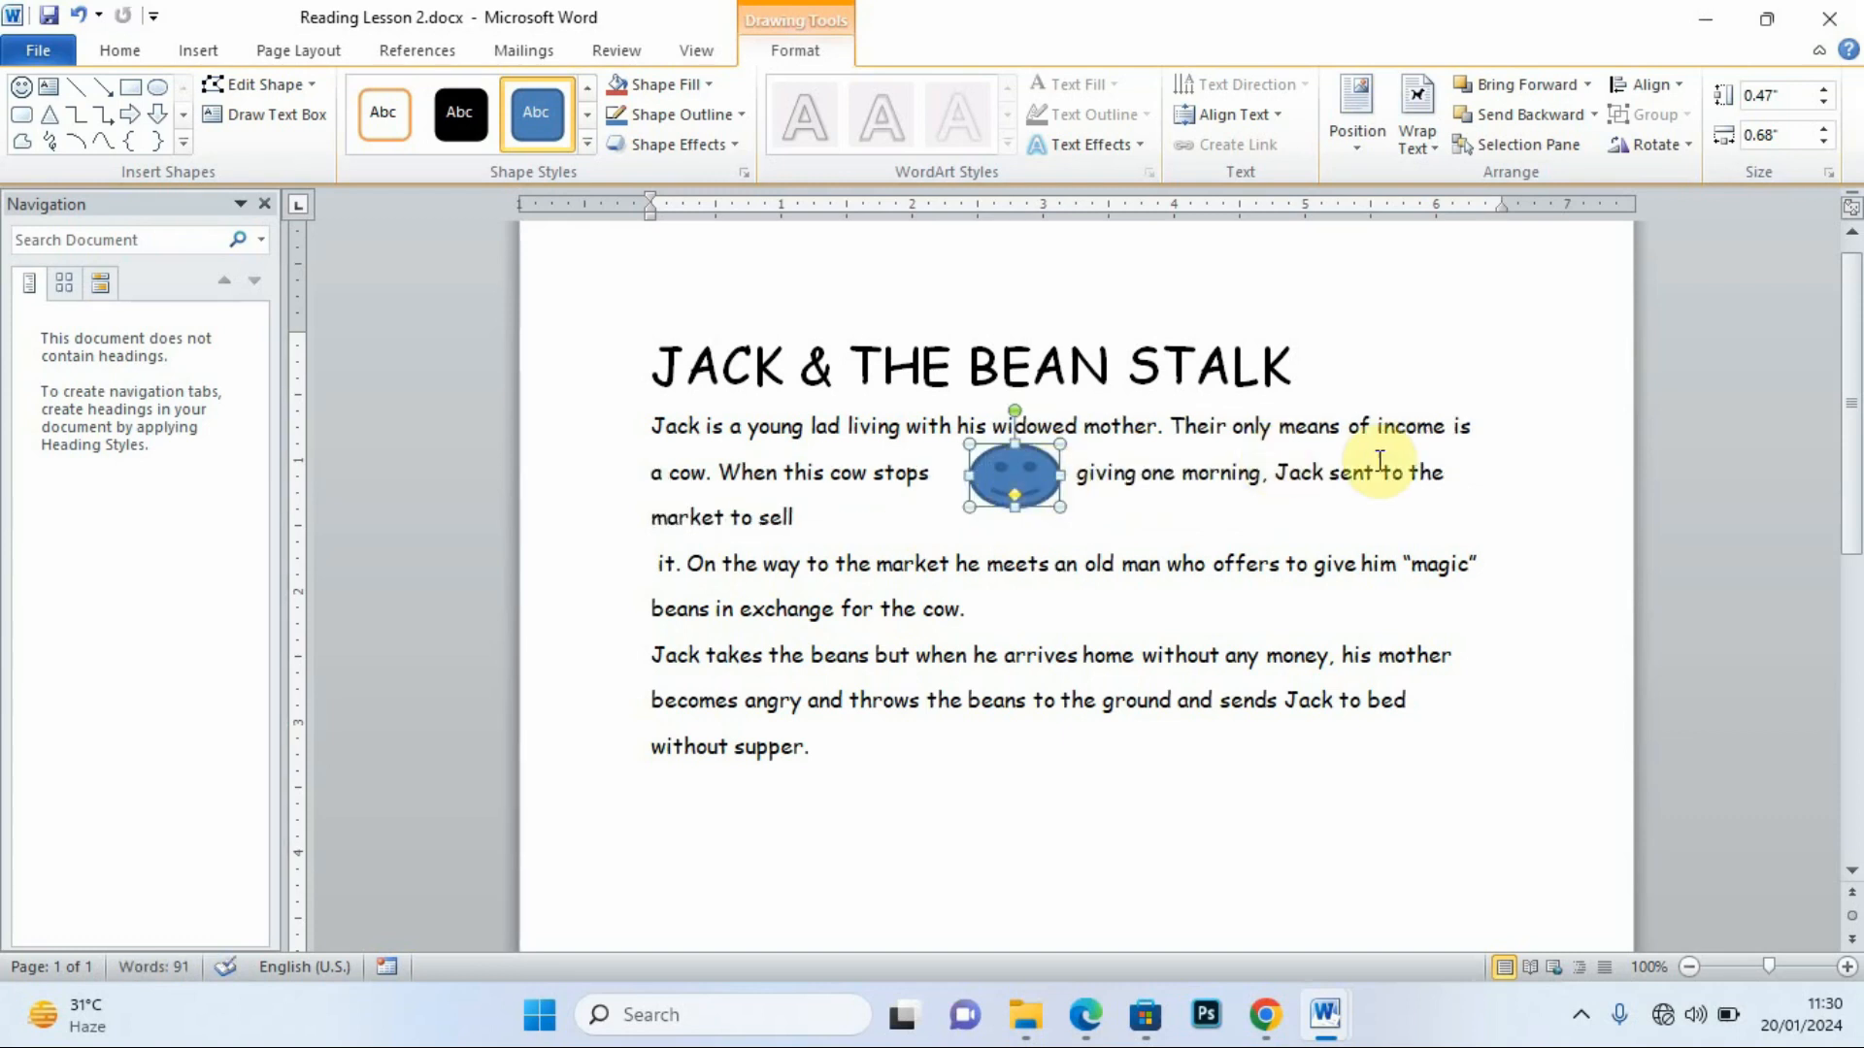
{"action": "left_click", "coordinate": [1711, 568]}
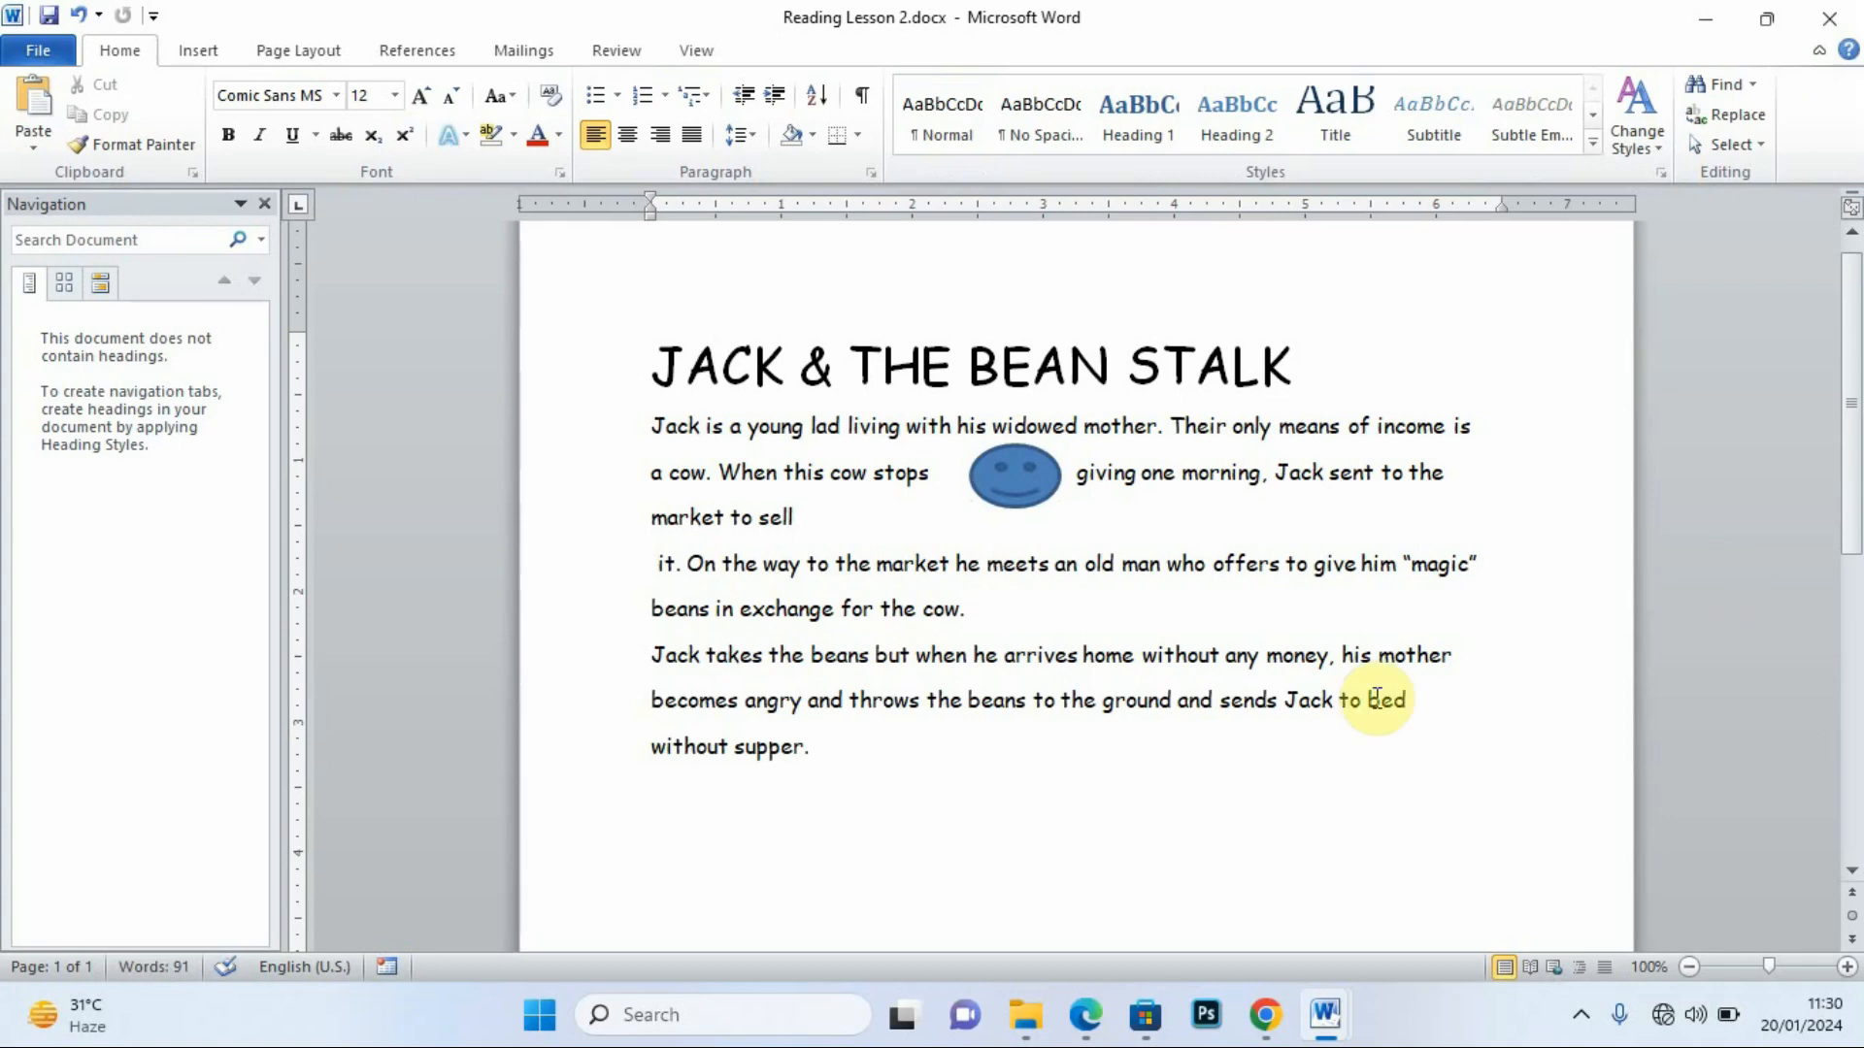
Check the page break instruction in the exam PDF and return to Reading Lesson 2 in Word.
{"action": "left_click", "coordinate": [1083, 1019]}
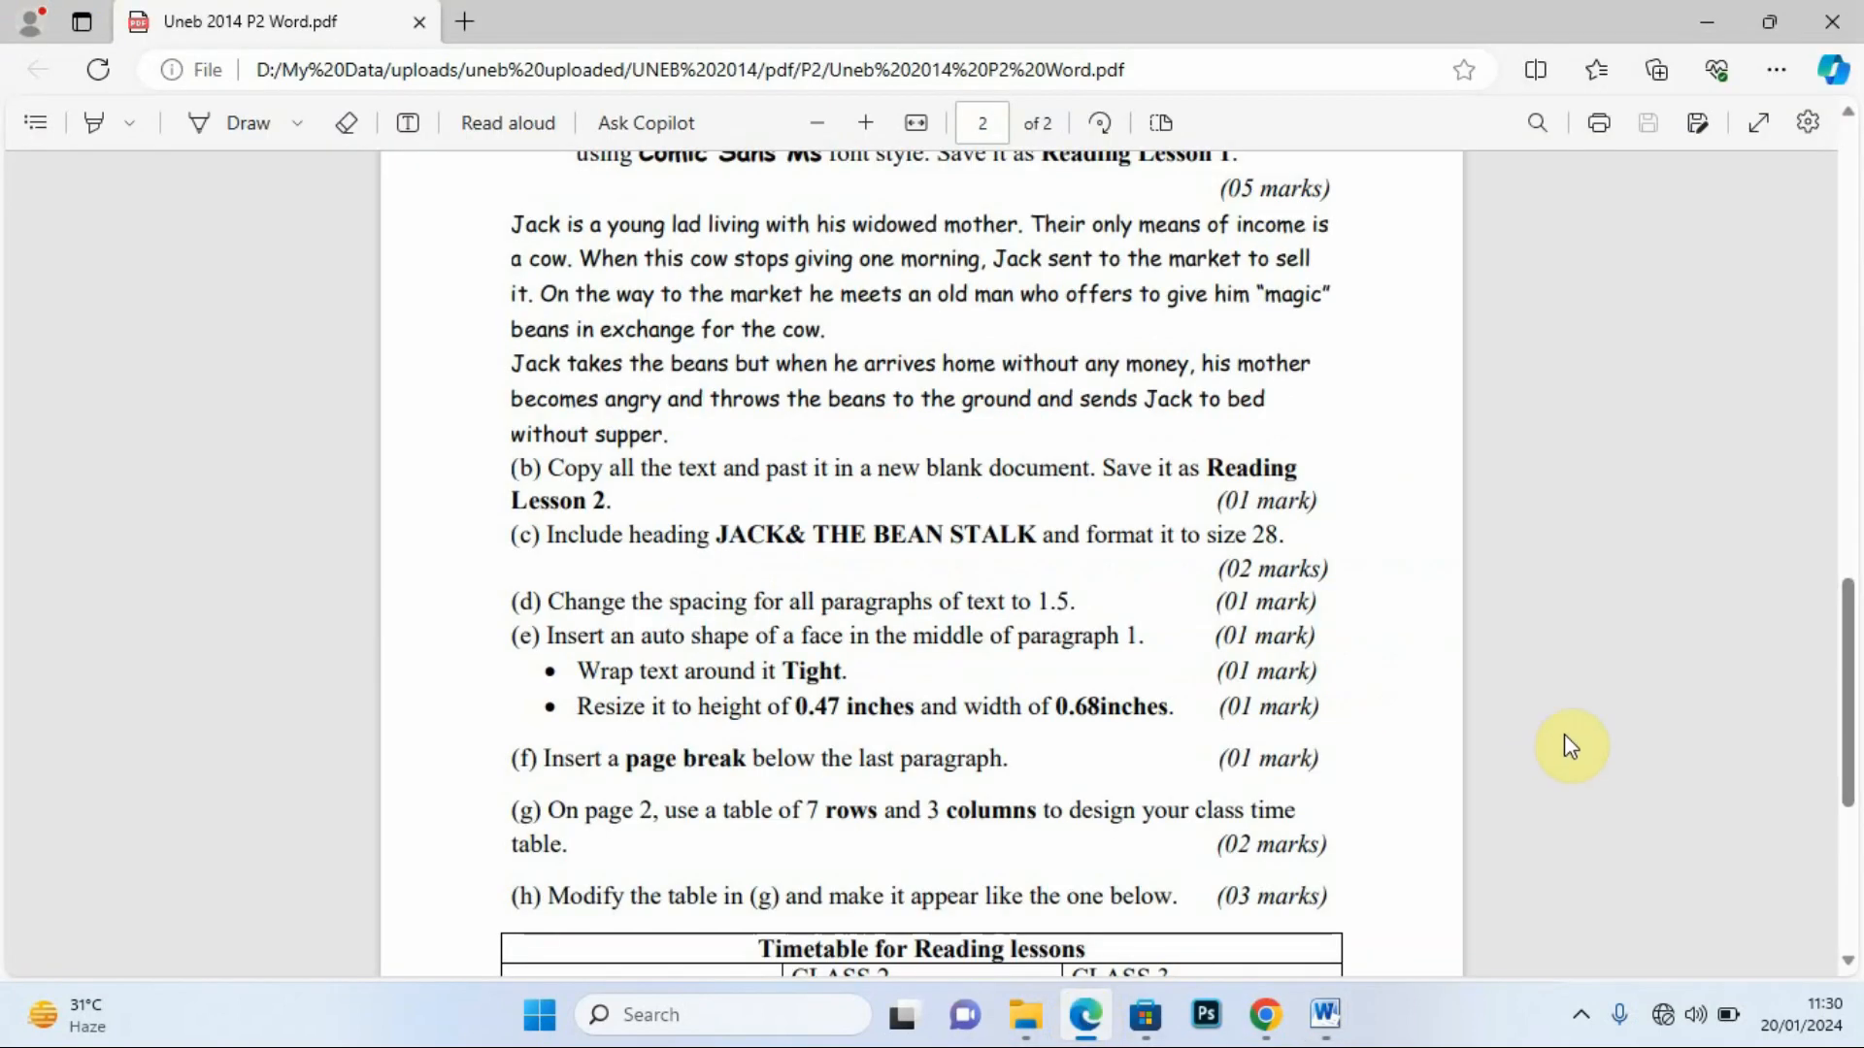
{"action": "scroll", "coordinate": [1844, 643], "scroll_direction": "down", "scroll_amount": 3}
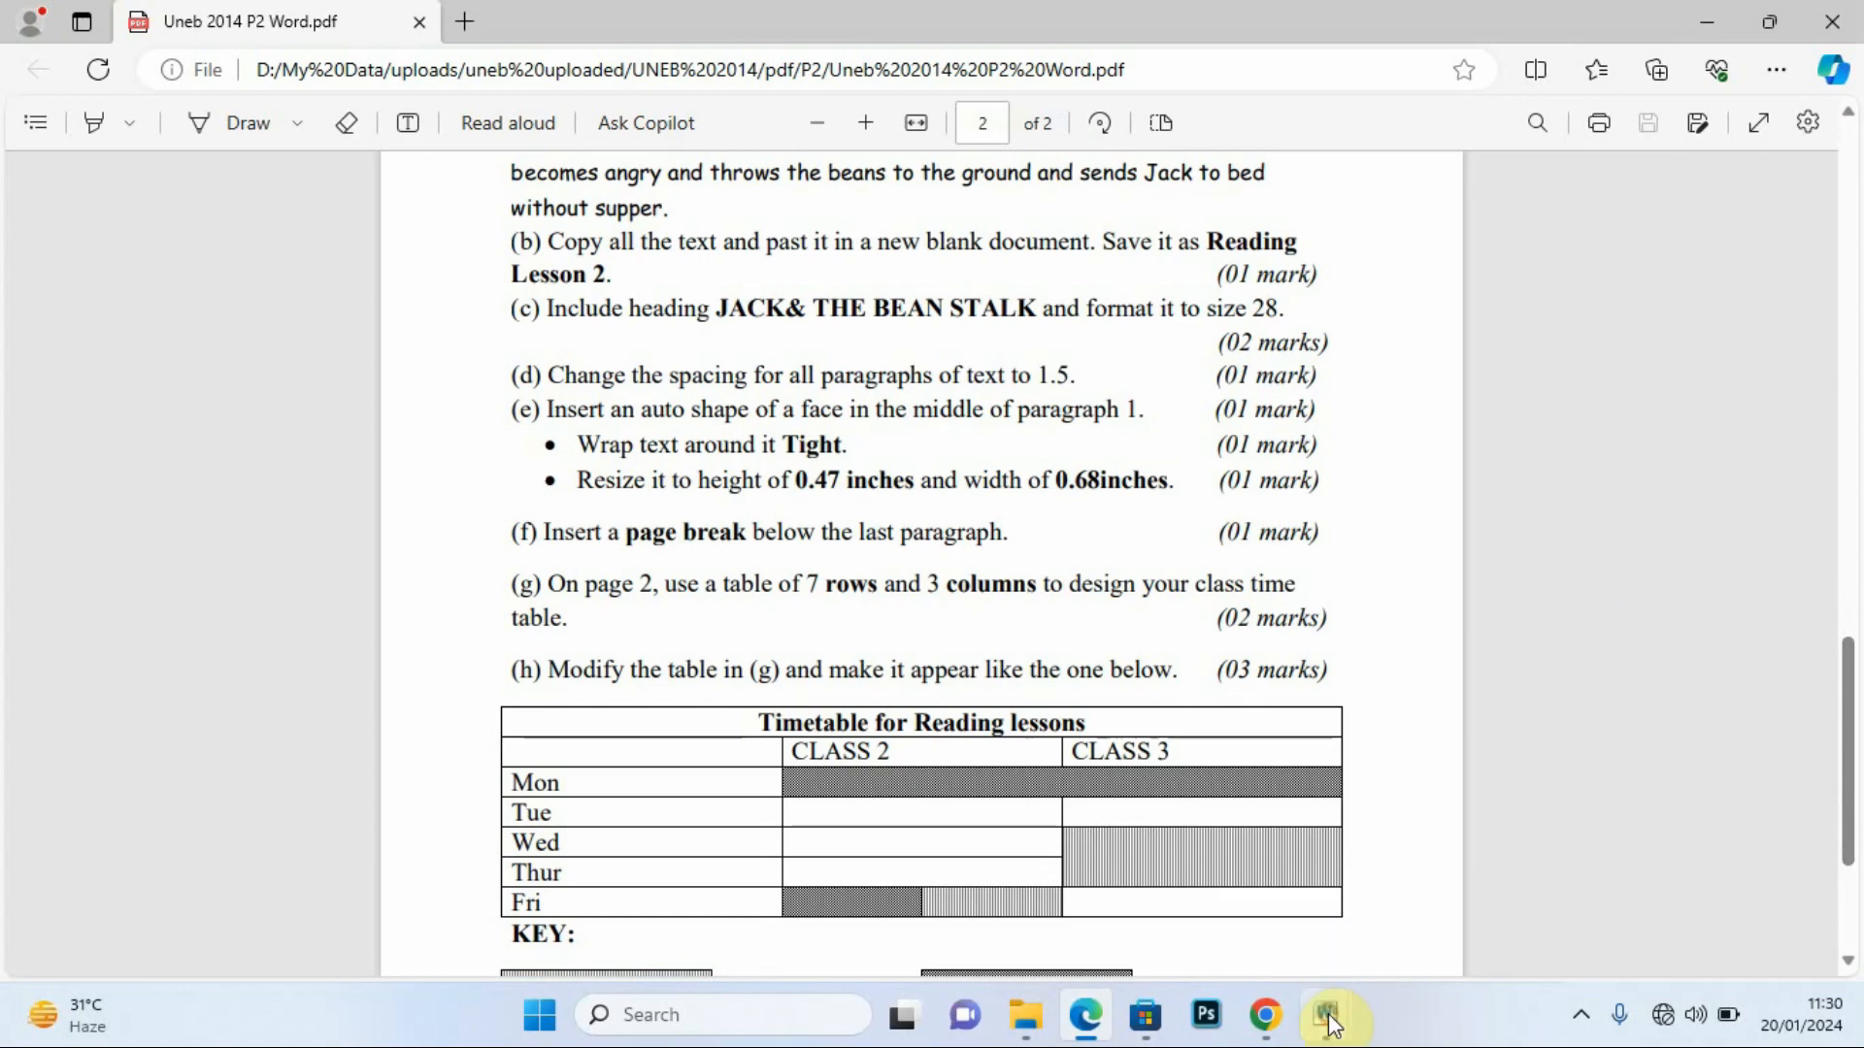
{"action": "mouse_move", "coordinate": [1325, 1012]}
{"action": "left_click", "coordinate": [1420, 859]}
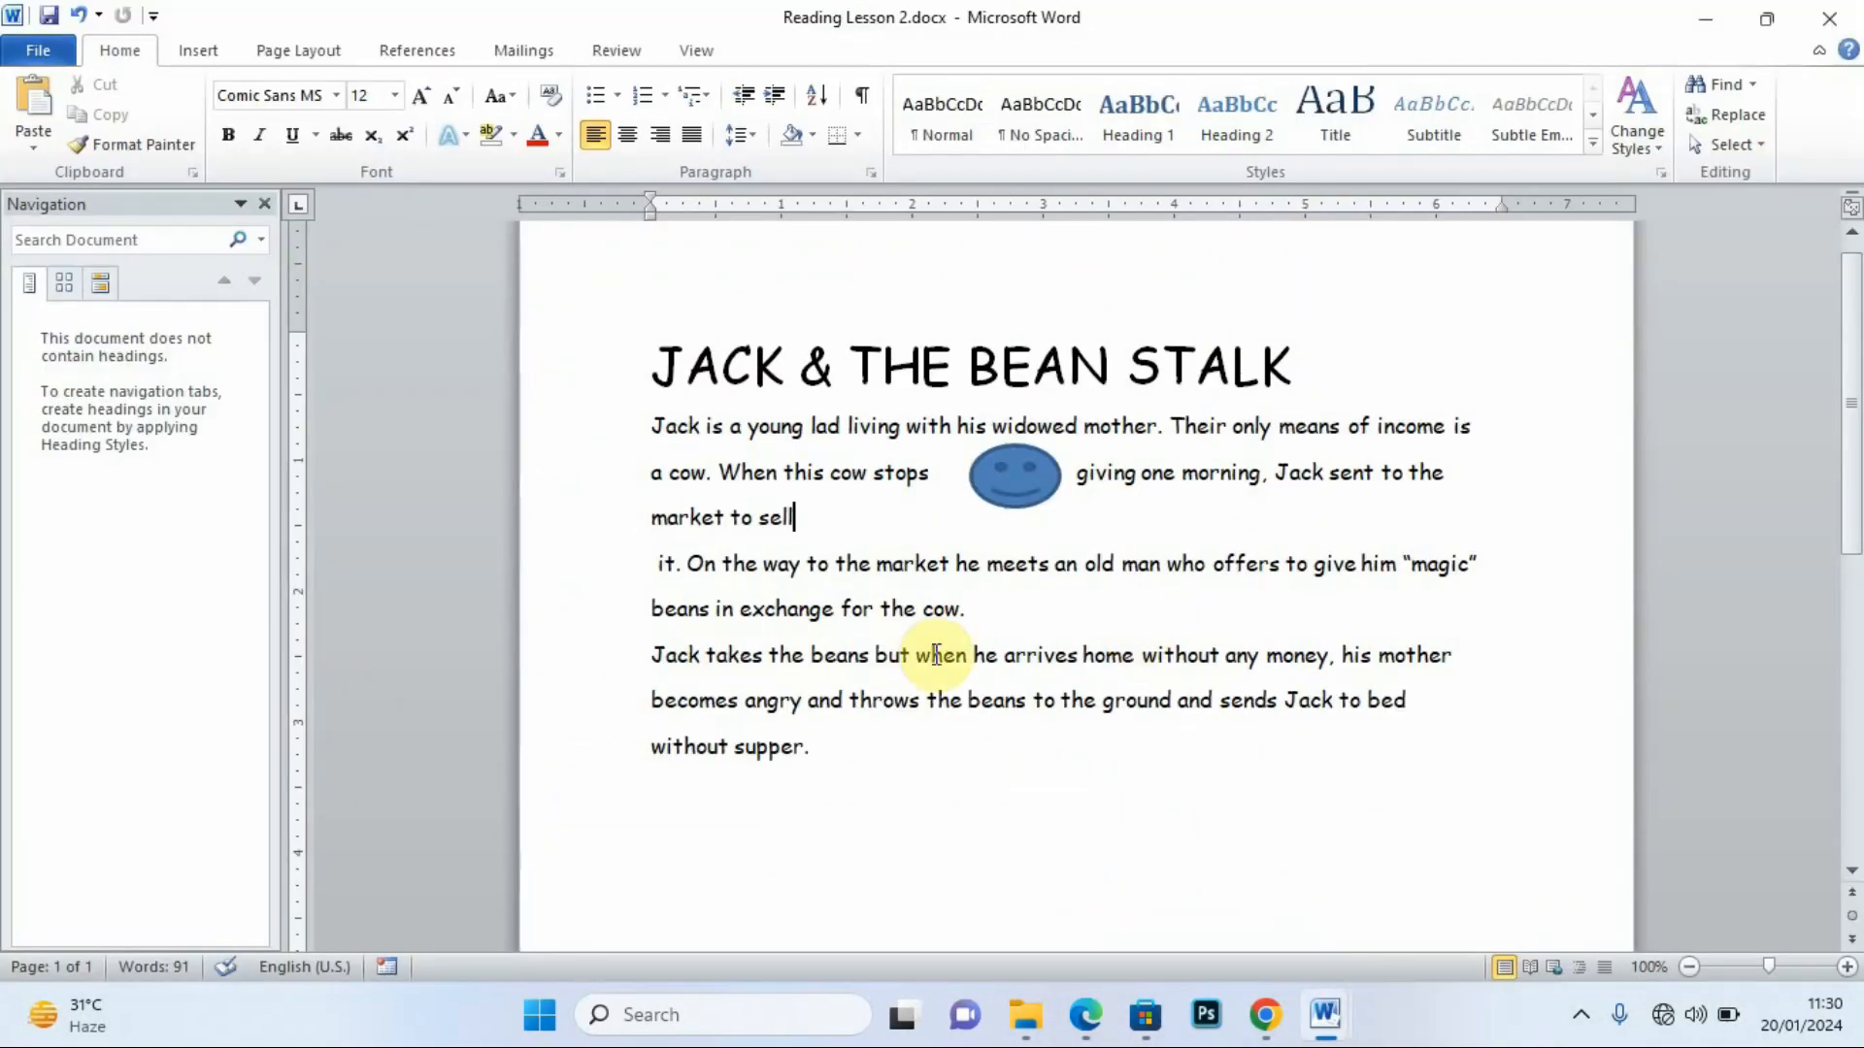
Insert a page break on a new line below the last paragraph and save the document.
{"action": "left_click", "coordinate": [729, 792]}
{"action": "left_click", "coordinate": [840, 754]}
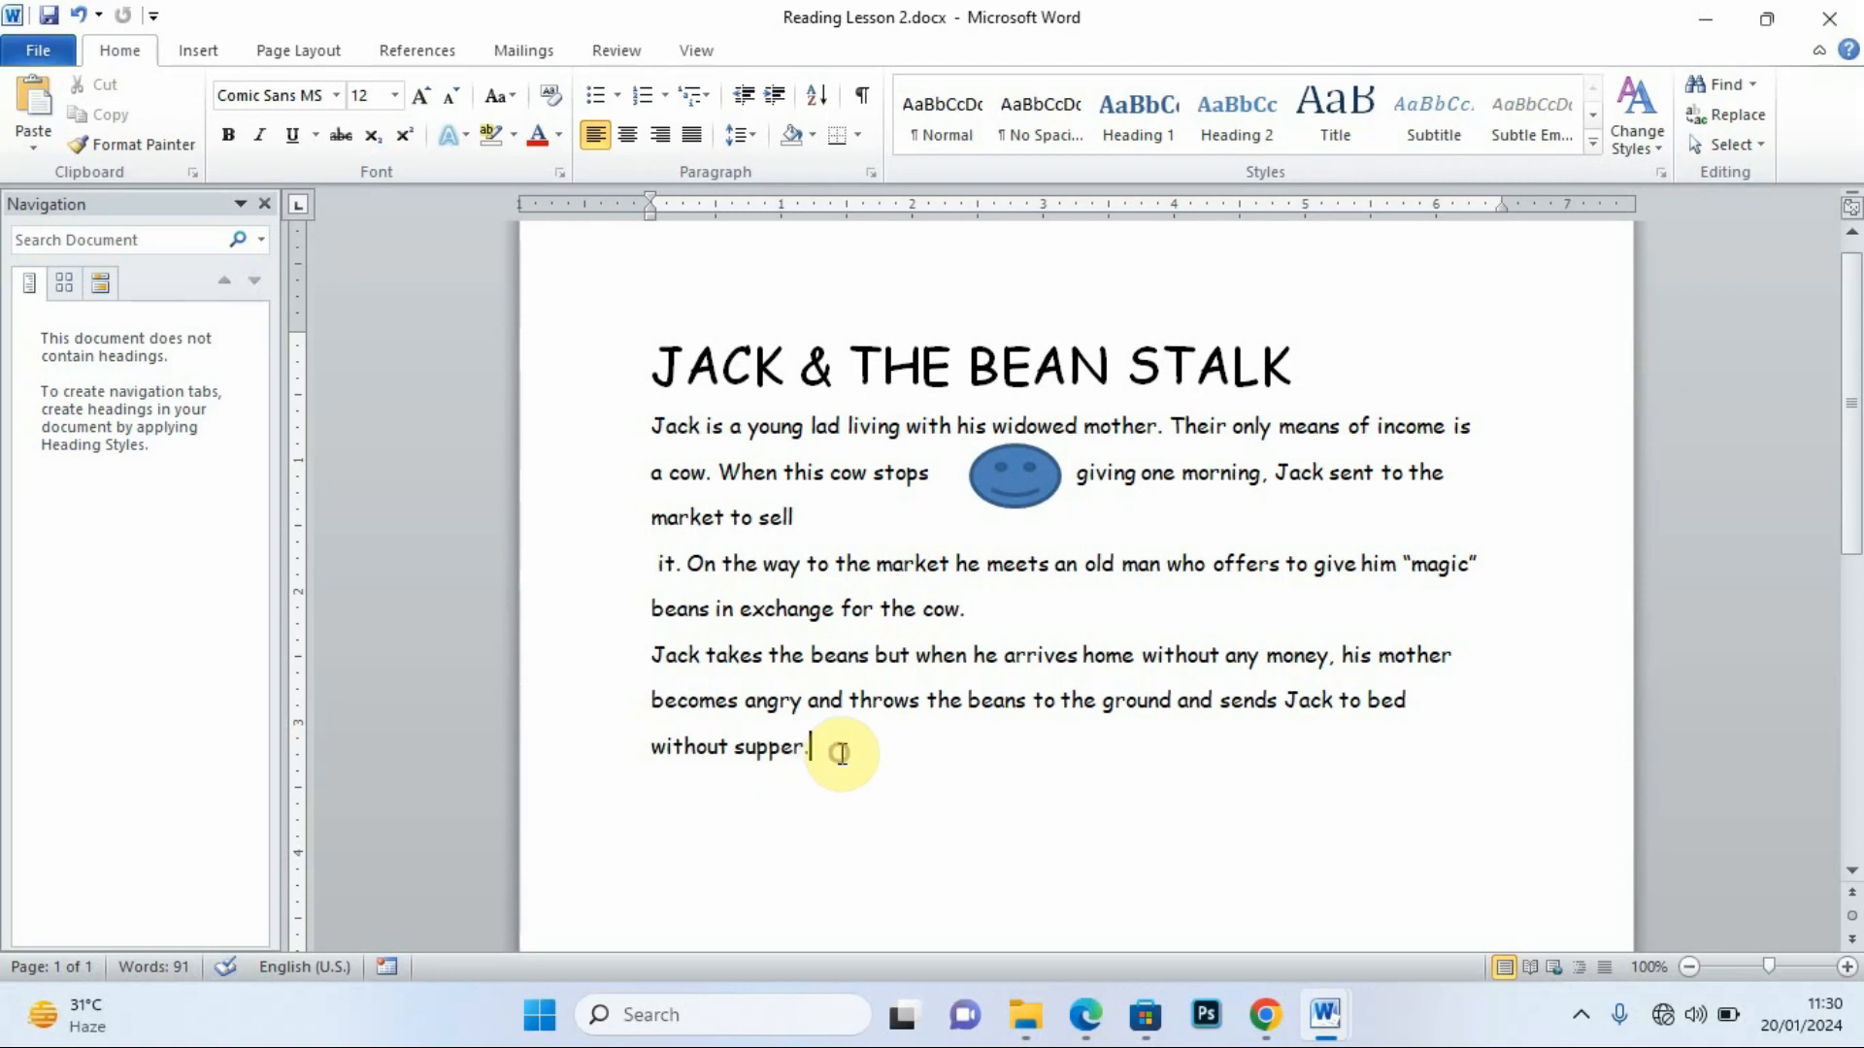
{"action": "key", "text": "Return"}
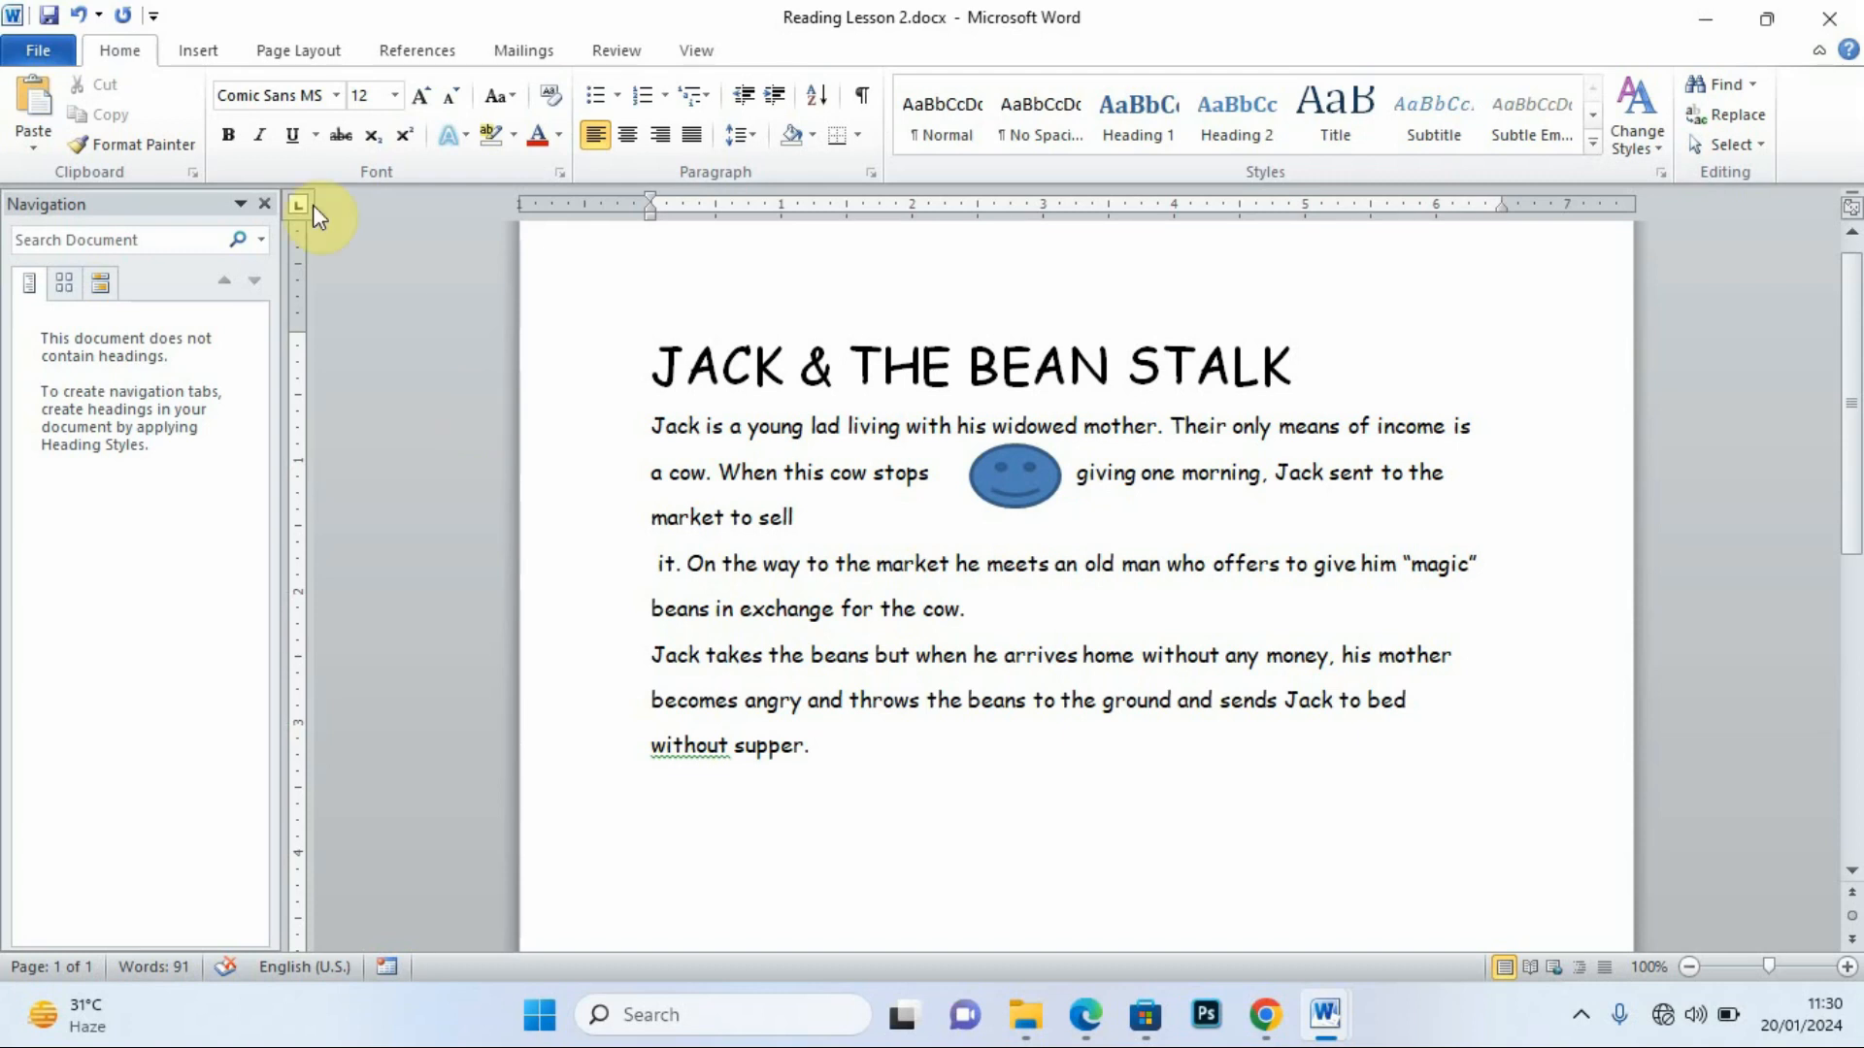
{"action": "left_click", "coordinate": [199, 50]}
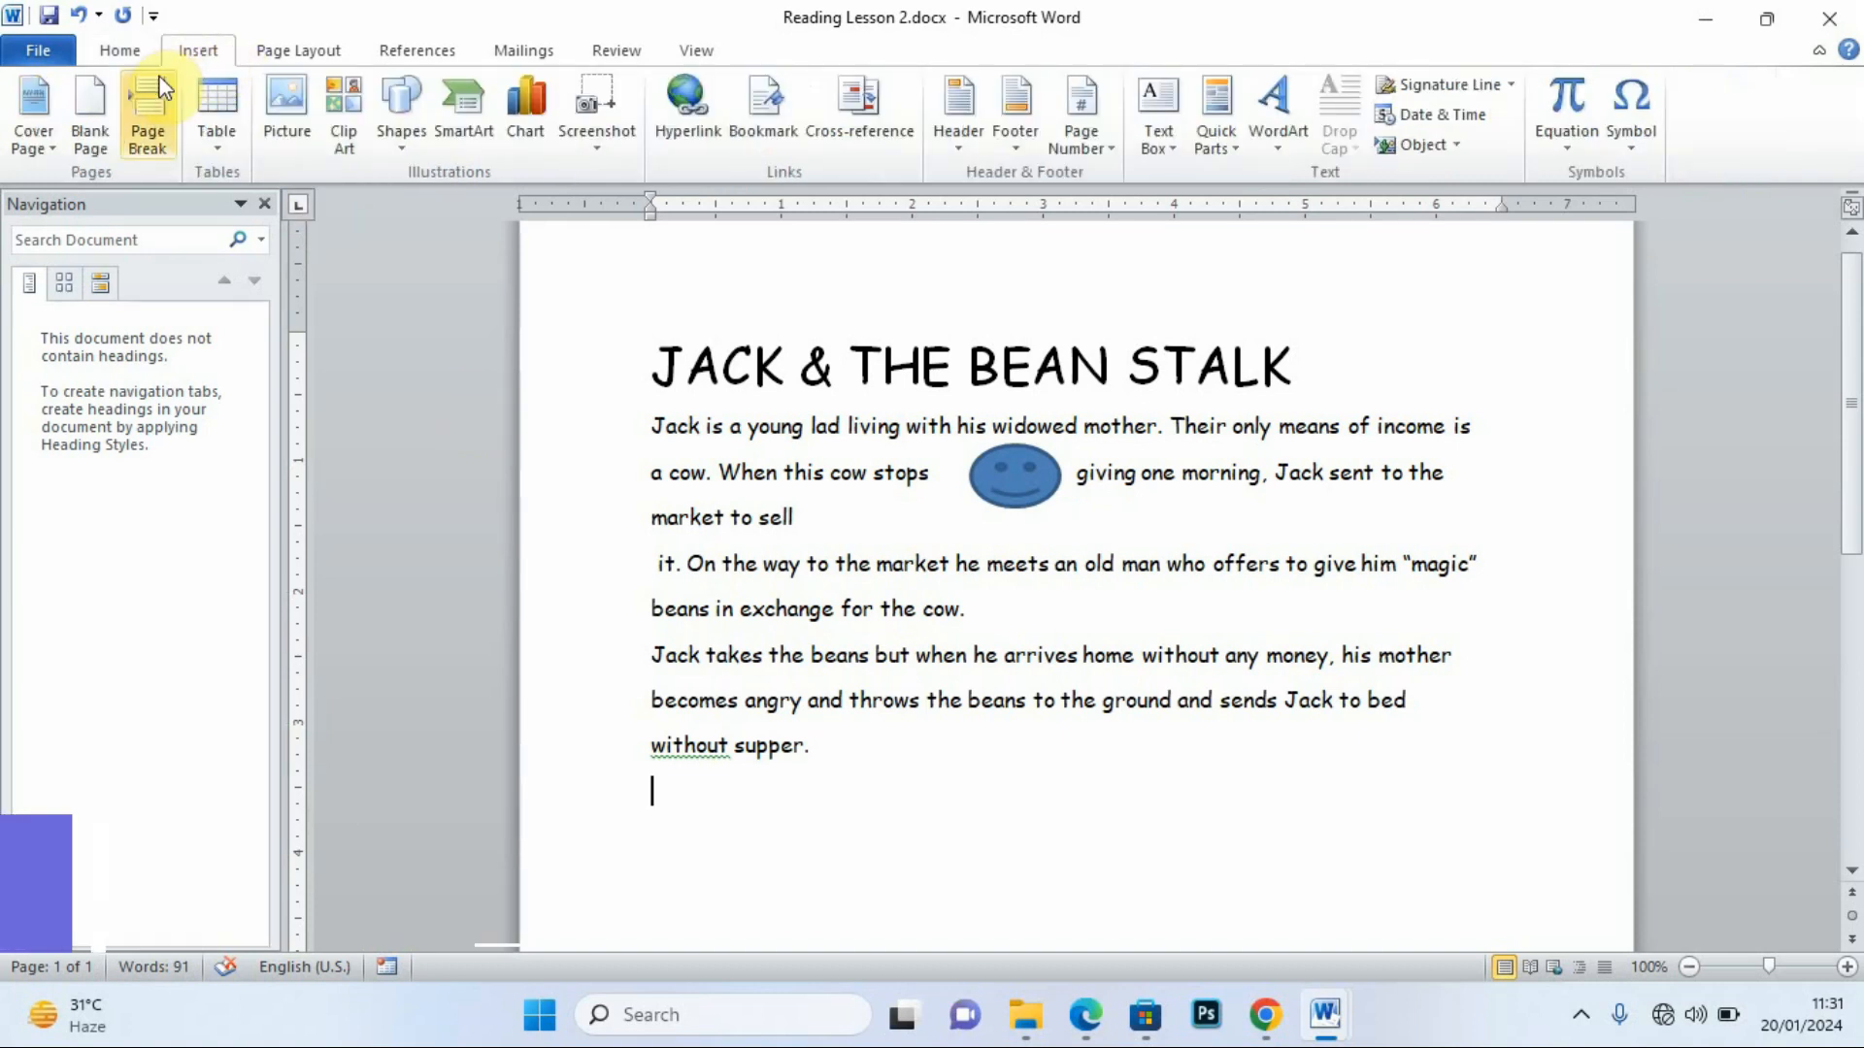
{"action": "left_click", "coordinate": [150, 99]}
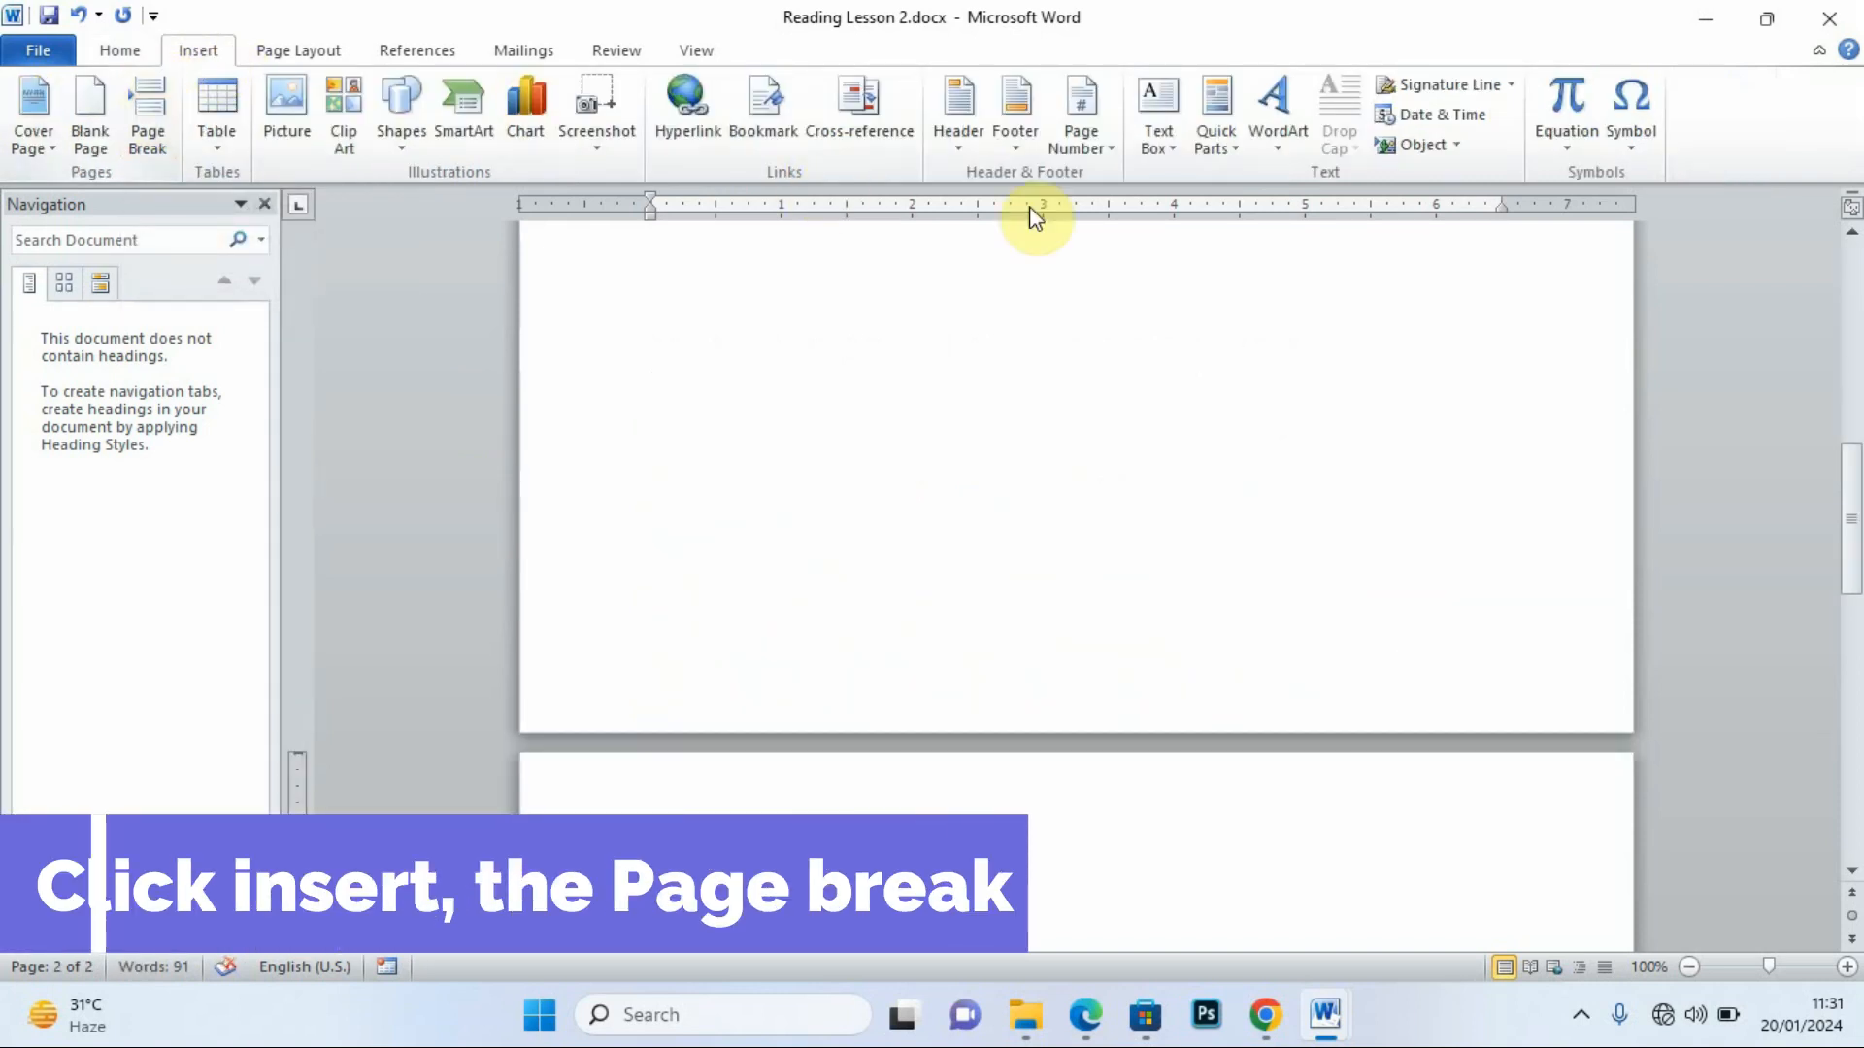
{"action": "left_click_drag", "start_coordinate": [1851, 482], "coordinate": [1856, 588]}
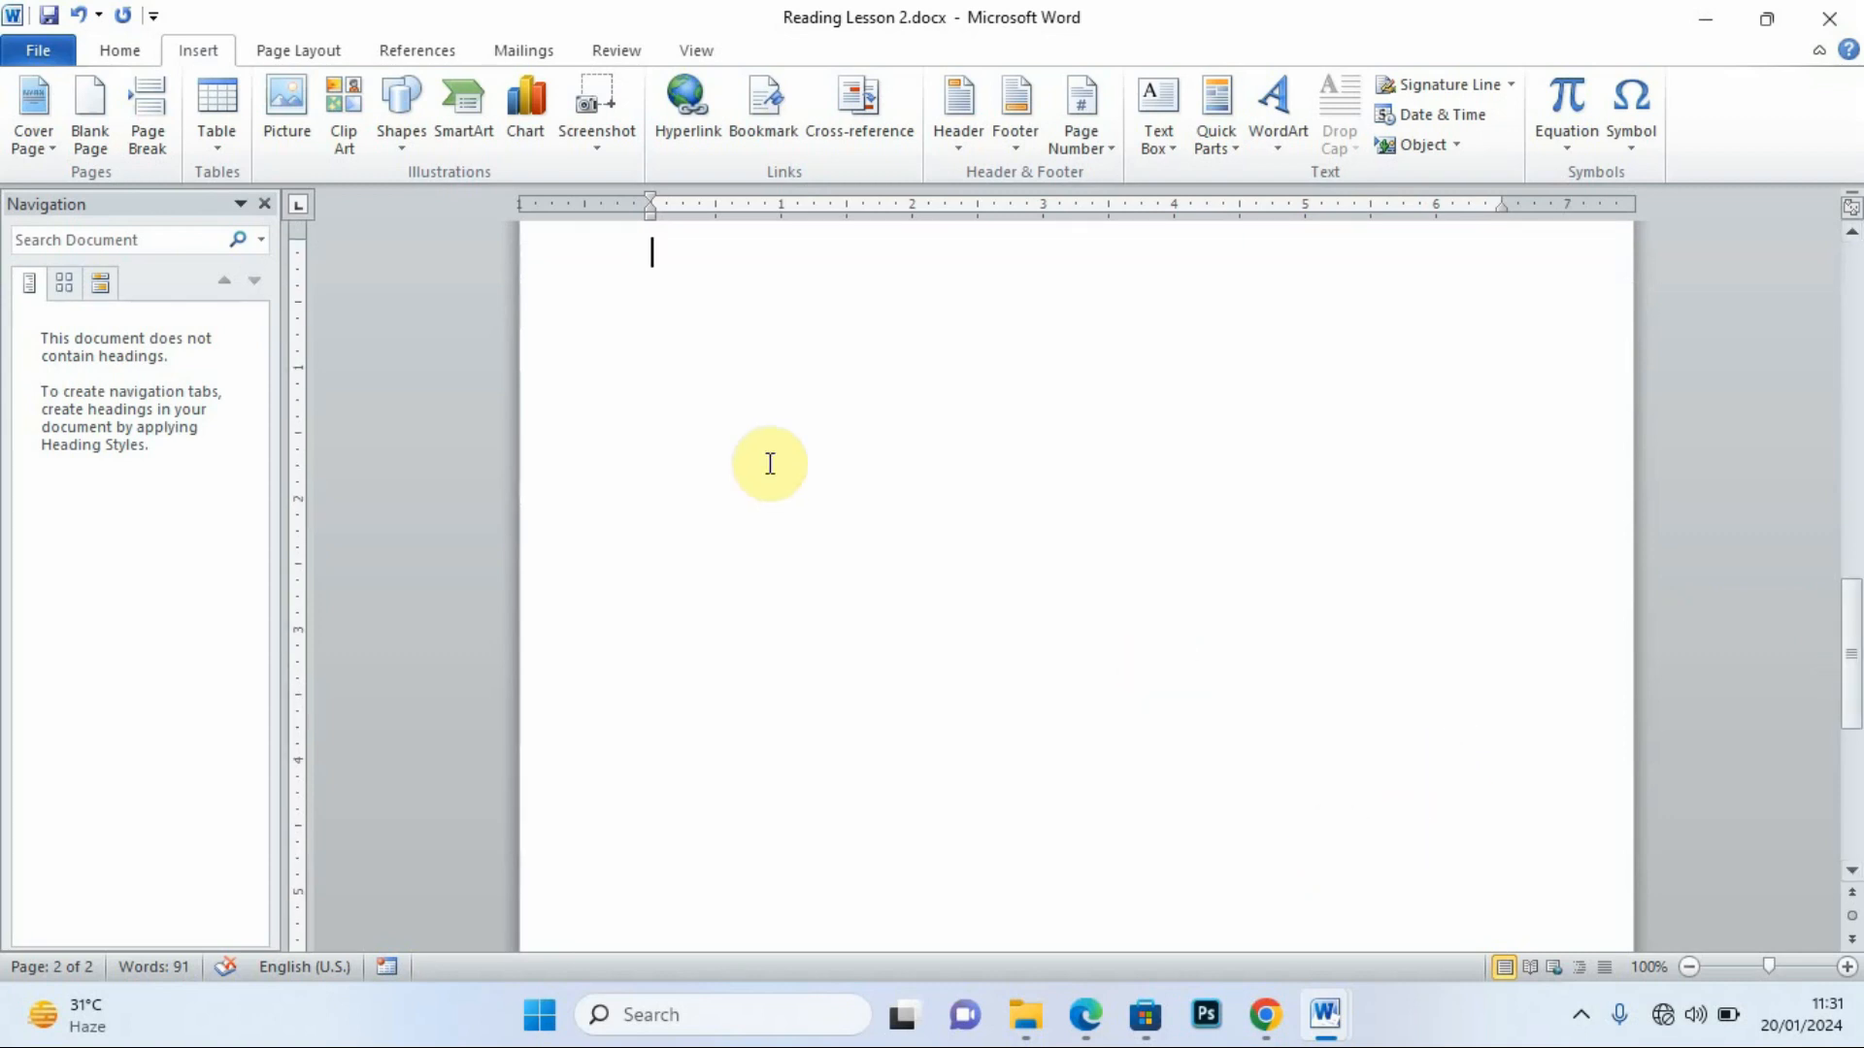
{"action": "left_click", "coordinate": [47, 16]}
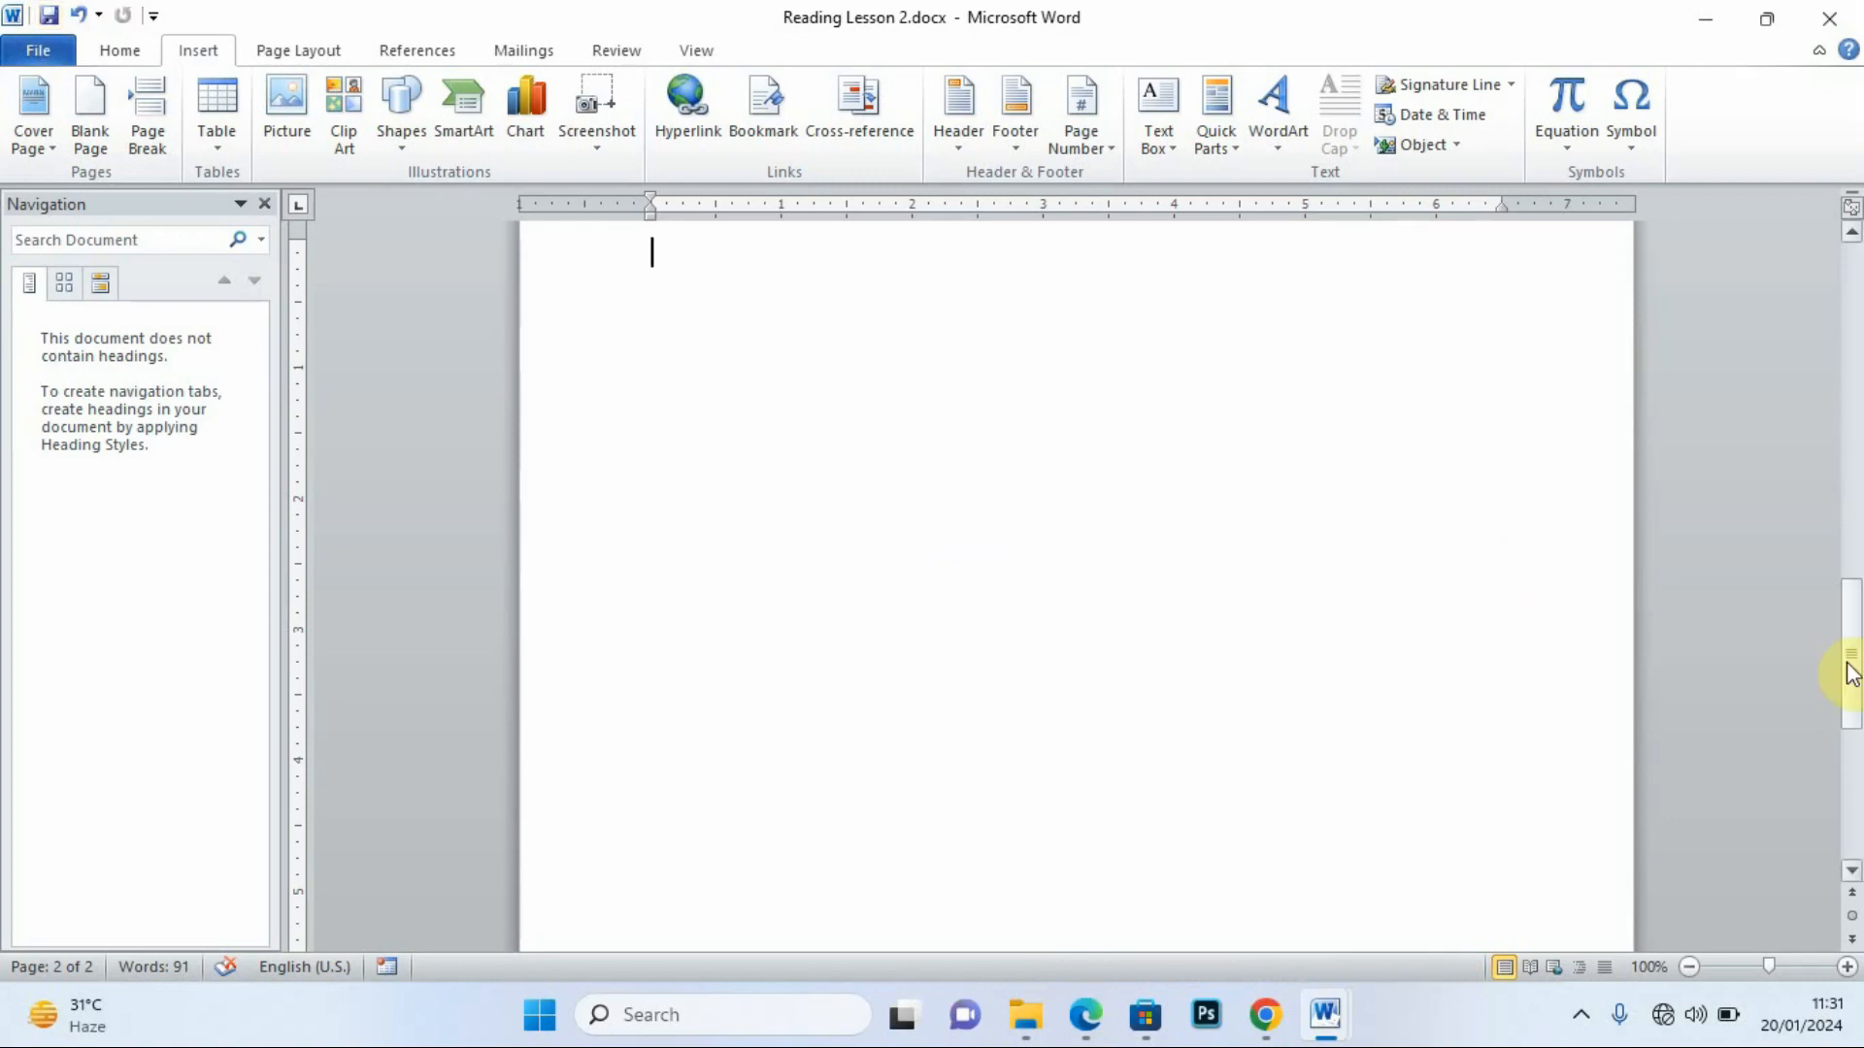
Check the table instructions and the model timetable in the exam PDF, and return to page 2 of Reading Lesson 2.
{"action": "left_click_drag", "start_coordinate": [1854, 669], "coordinate": [1856, 640]}
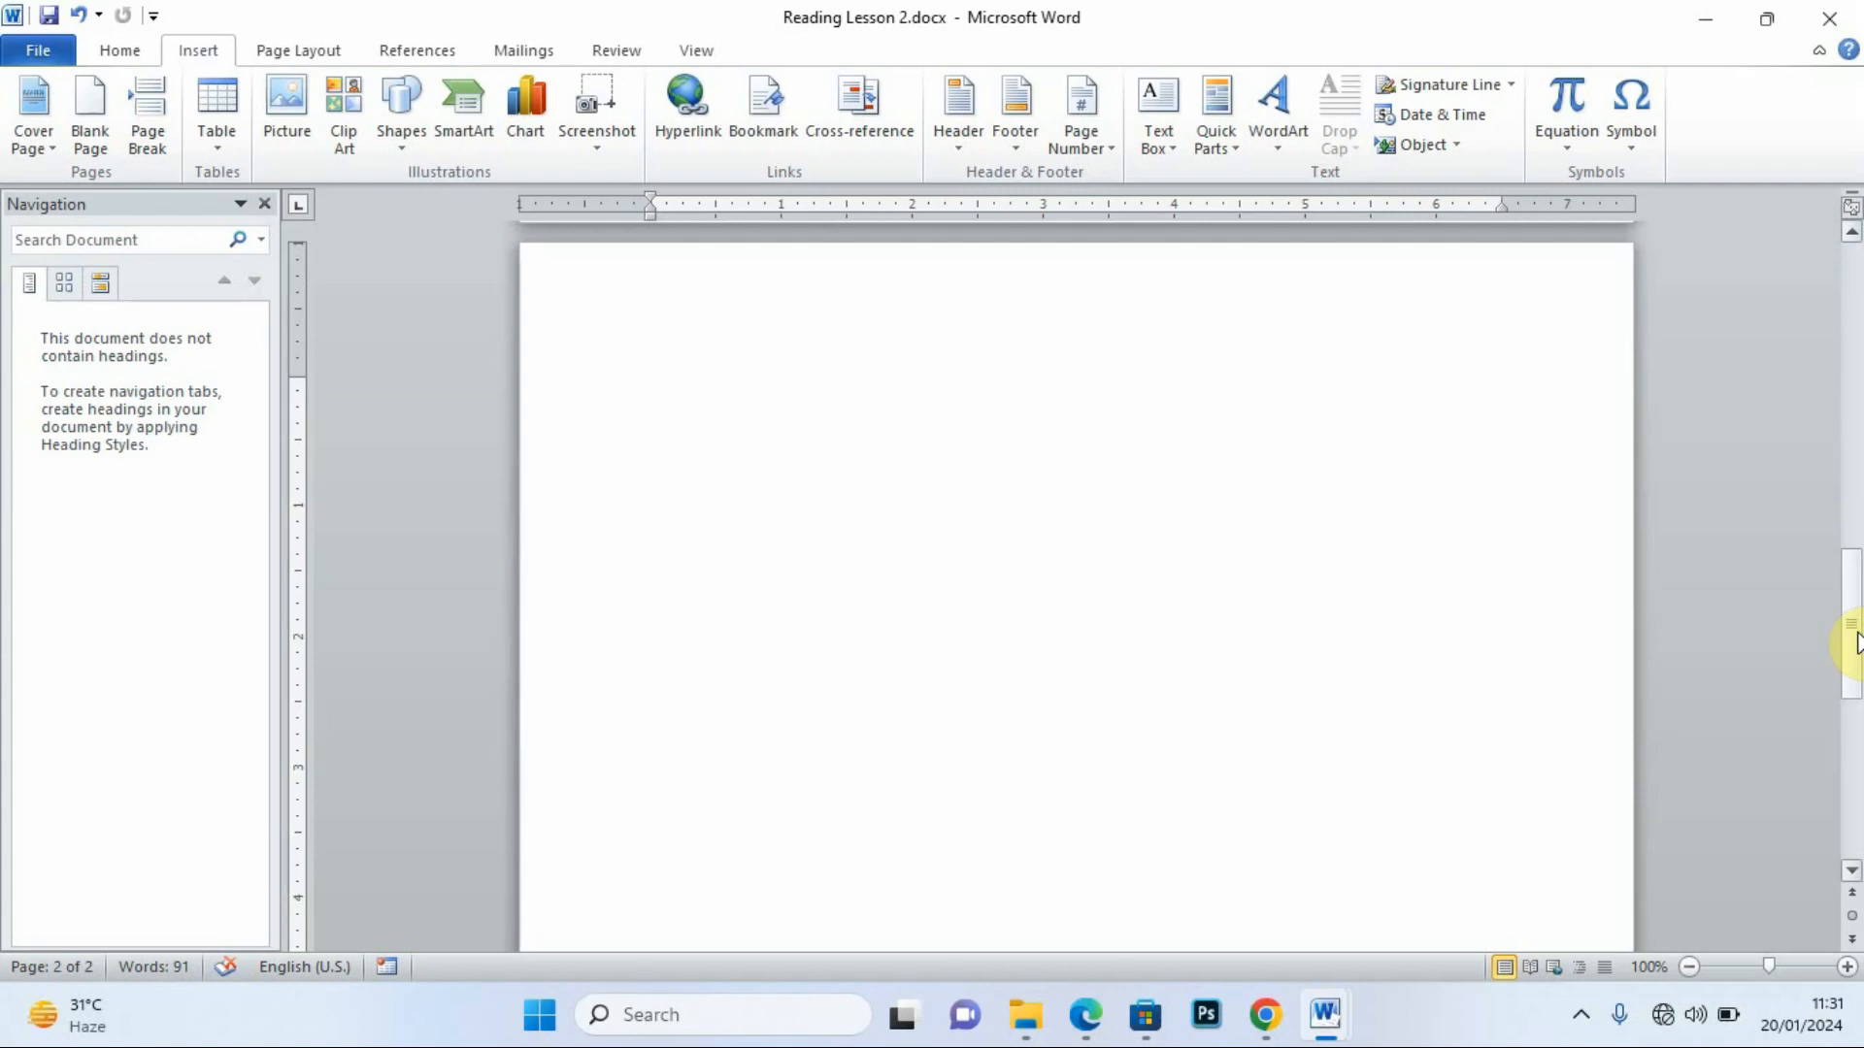
{"action": "left_click", "coordinate": [1087, 1015]}
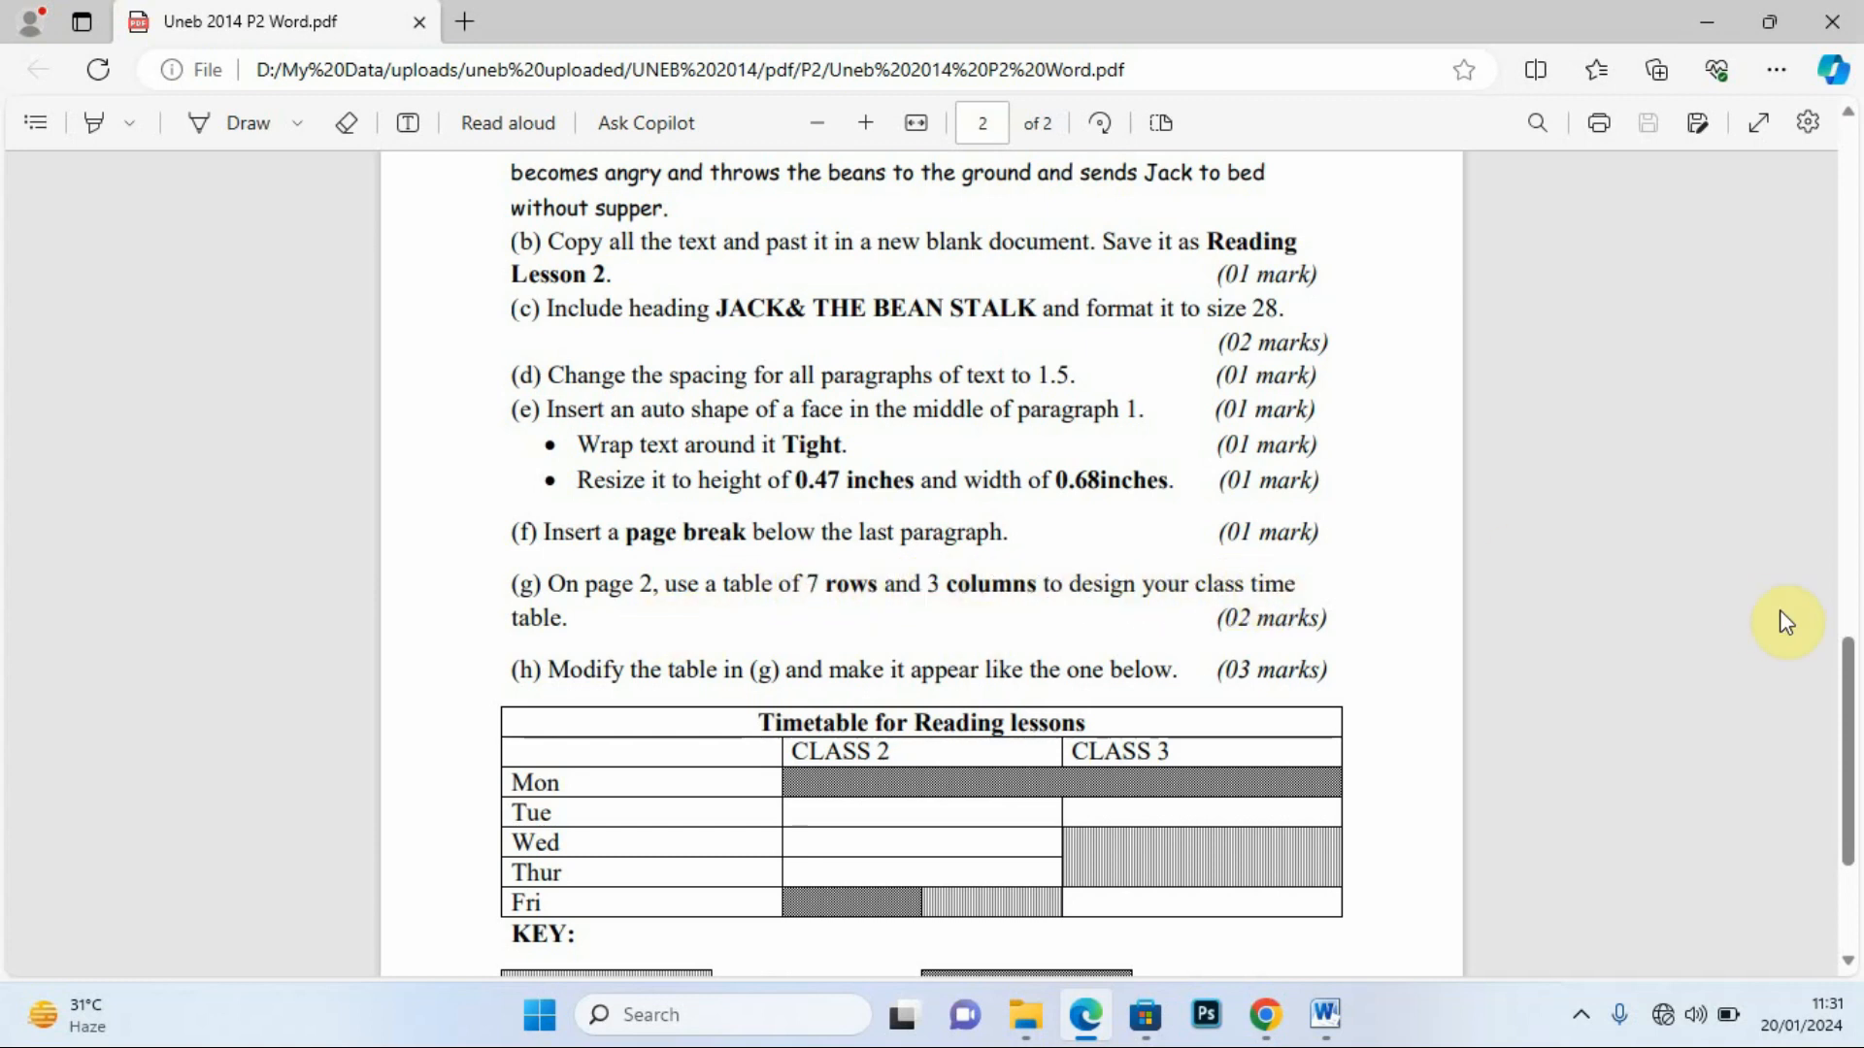
{"action": "left_click_drag", "start_coordinate": [1850, 659], "coordinate": [1850, 695]}
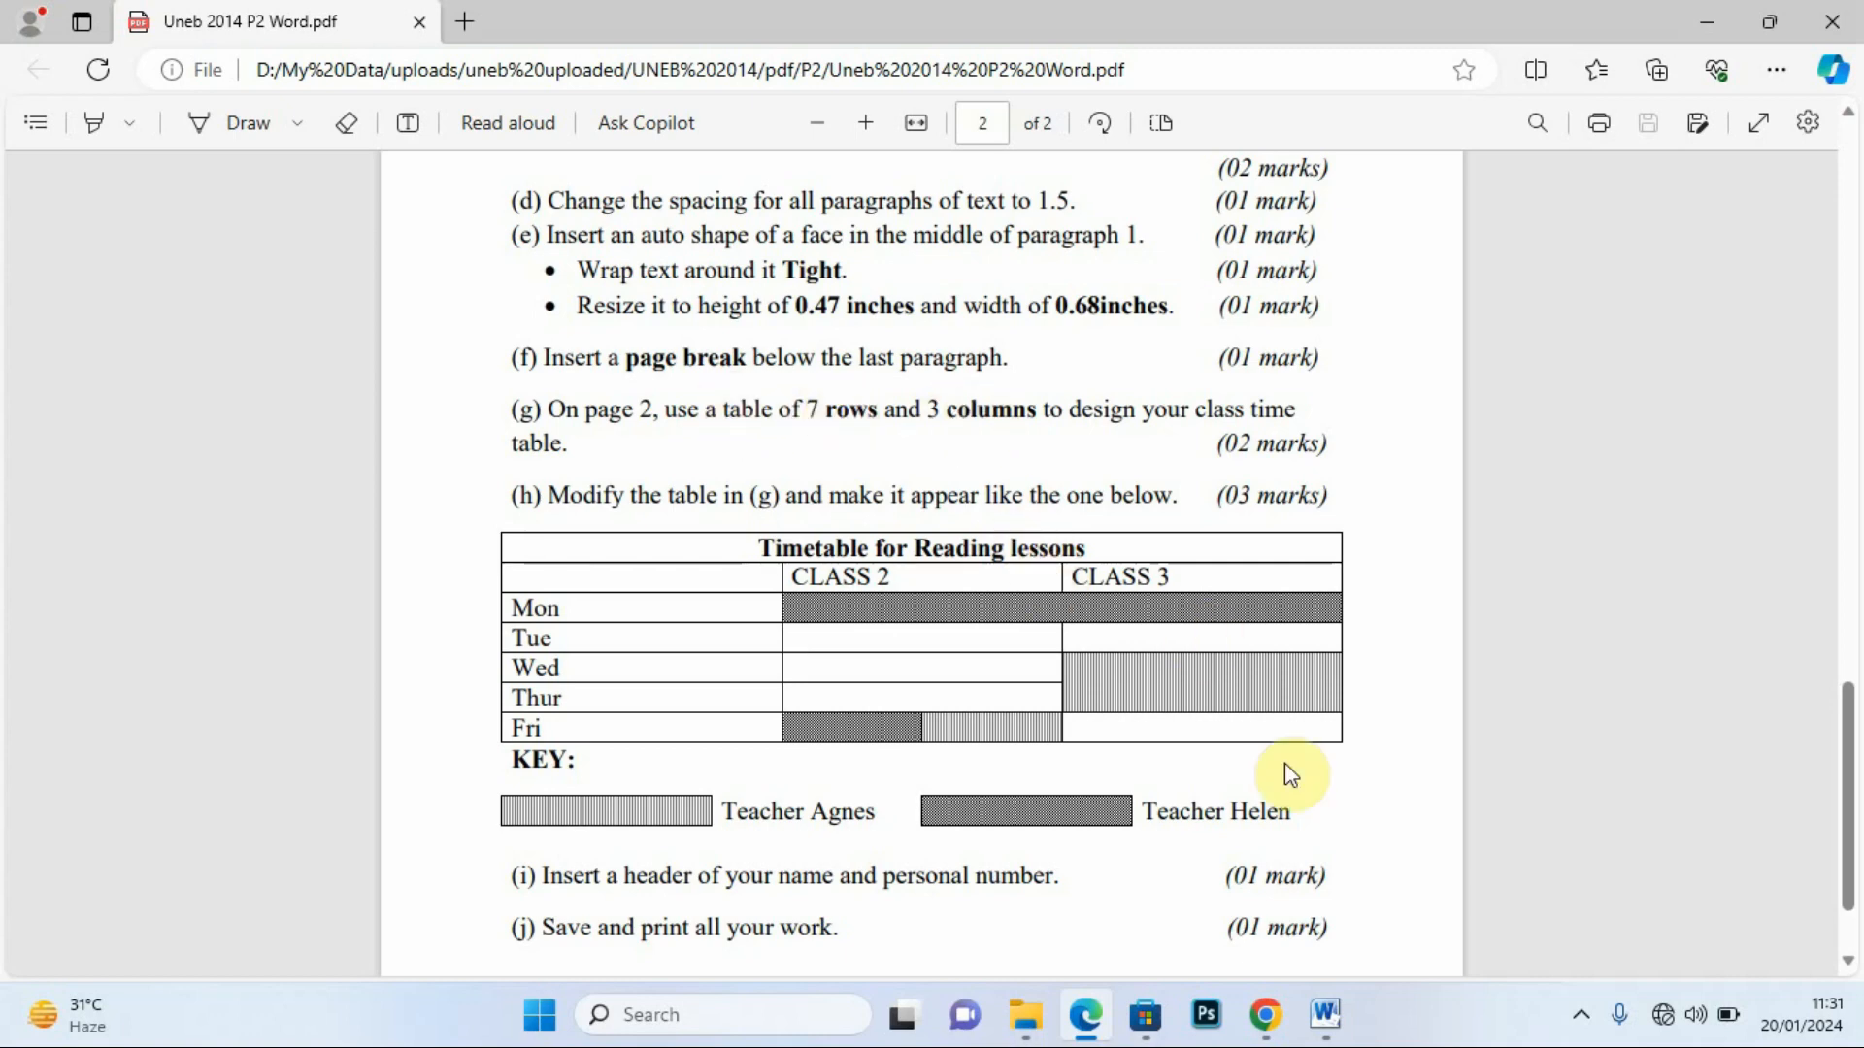
{"action": "mouse_move", "coordinate": [1329, 1024]}
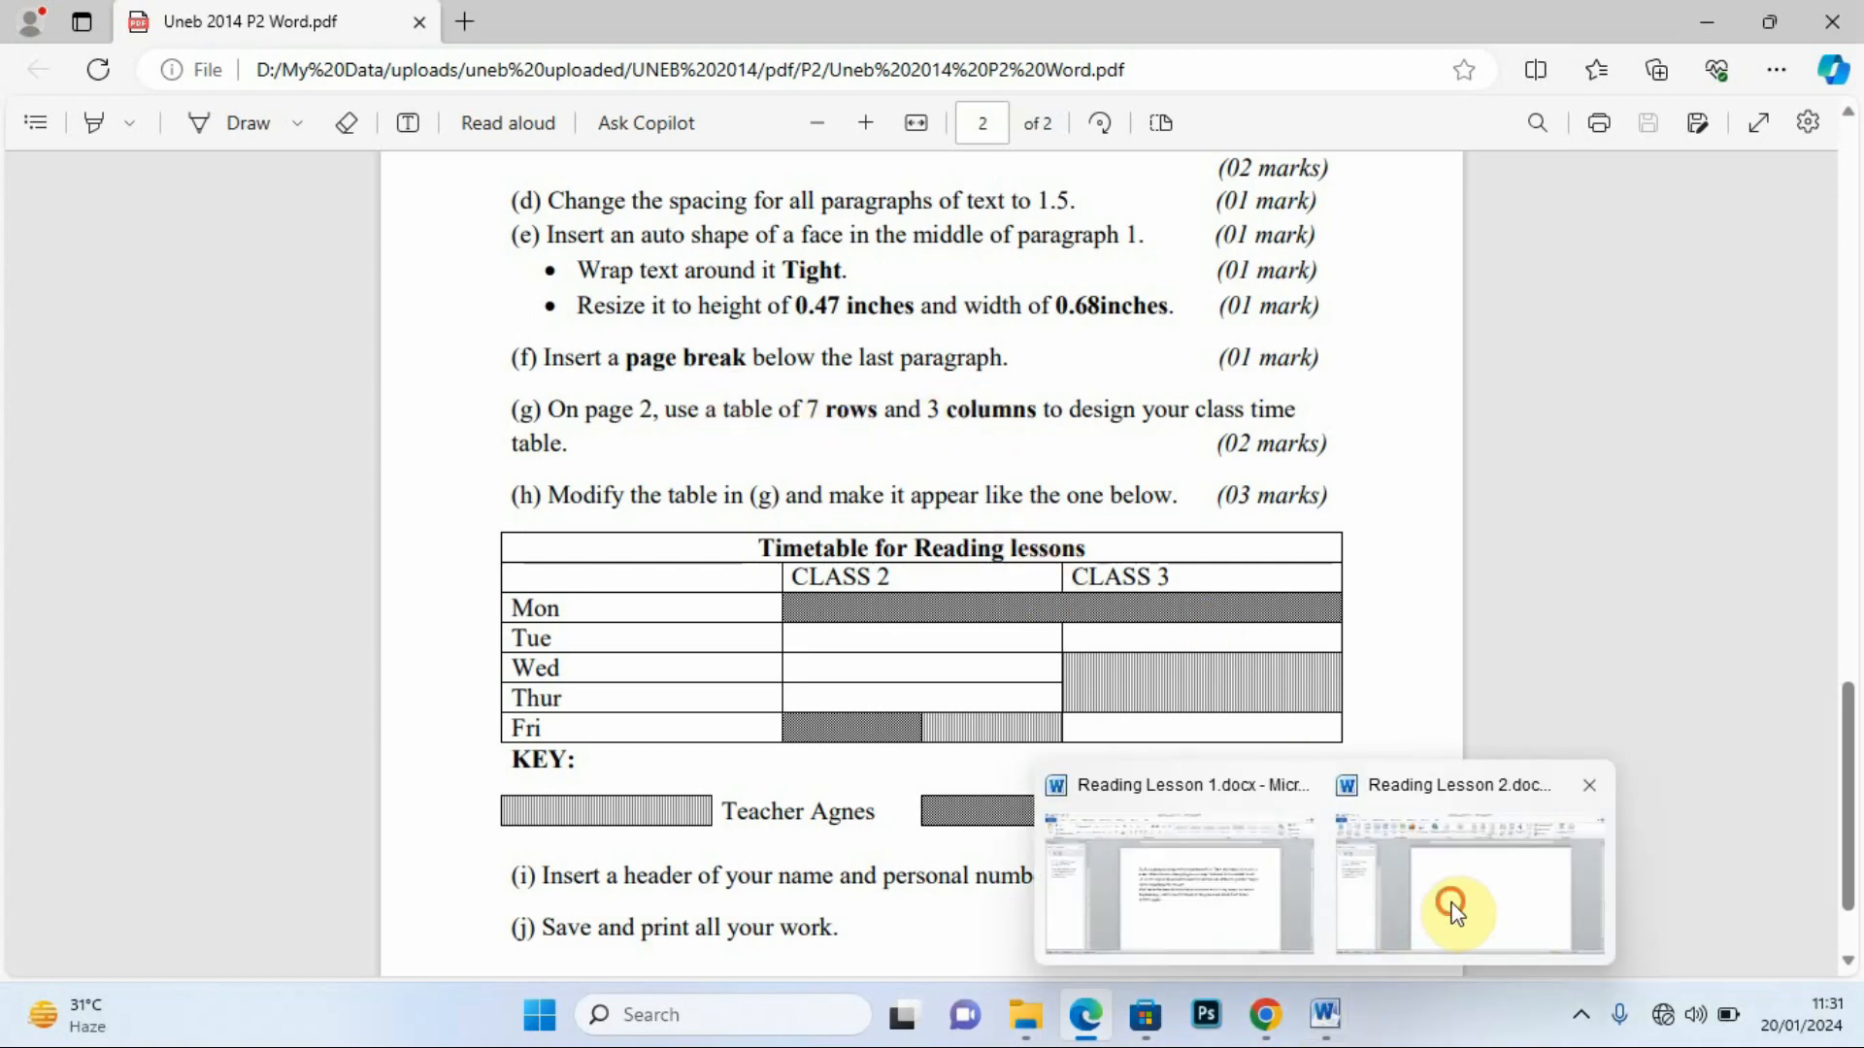
{"action": "left_click", "coordinate": [1443, 906]}
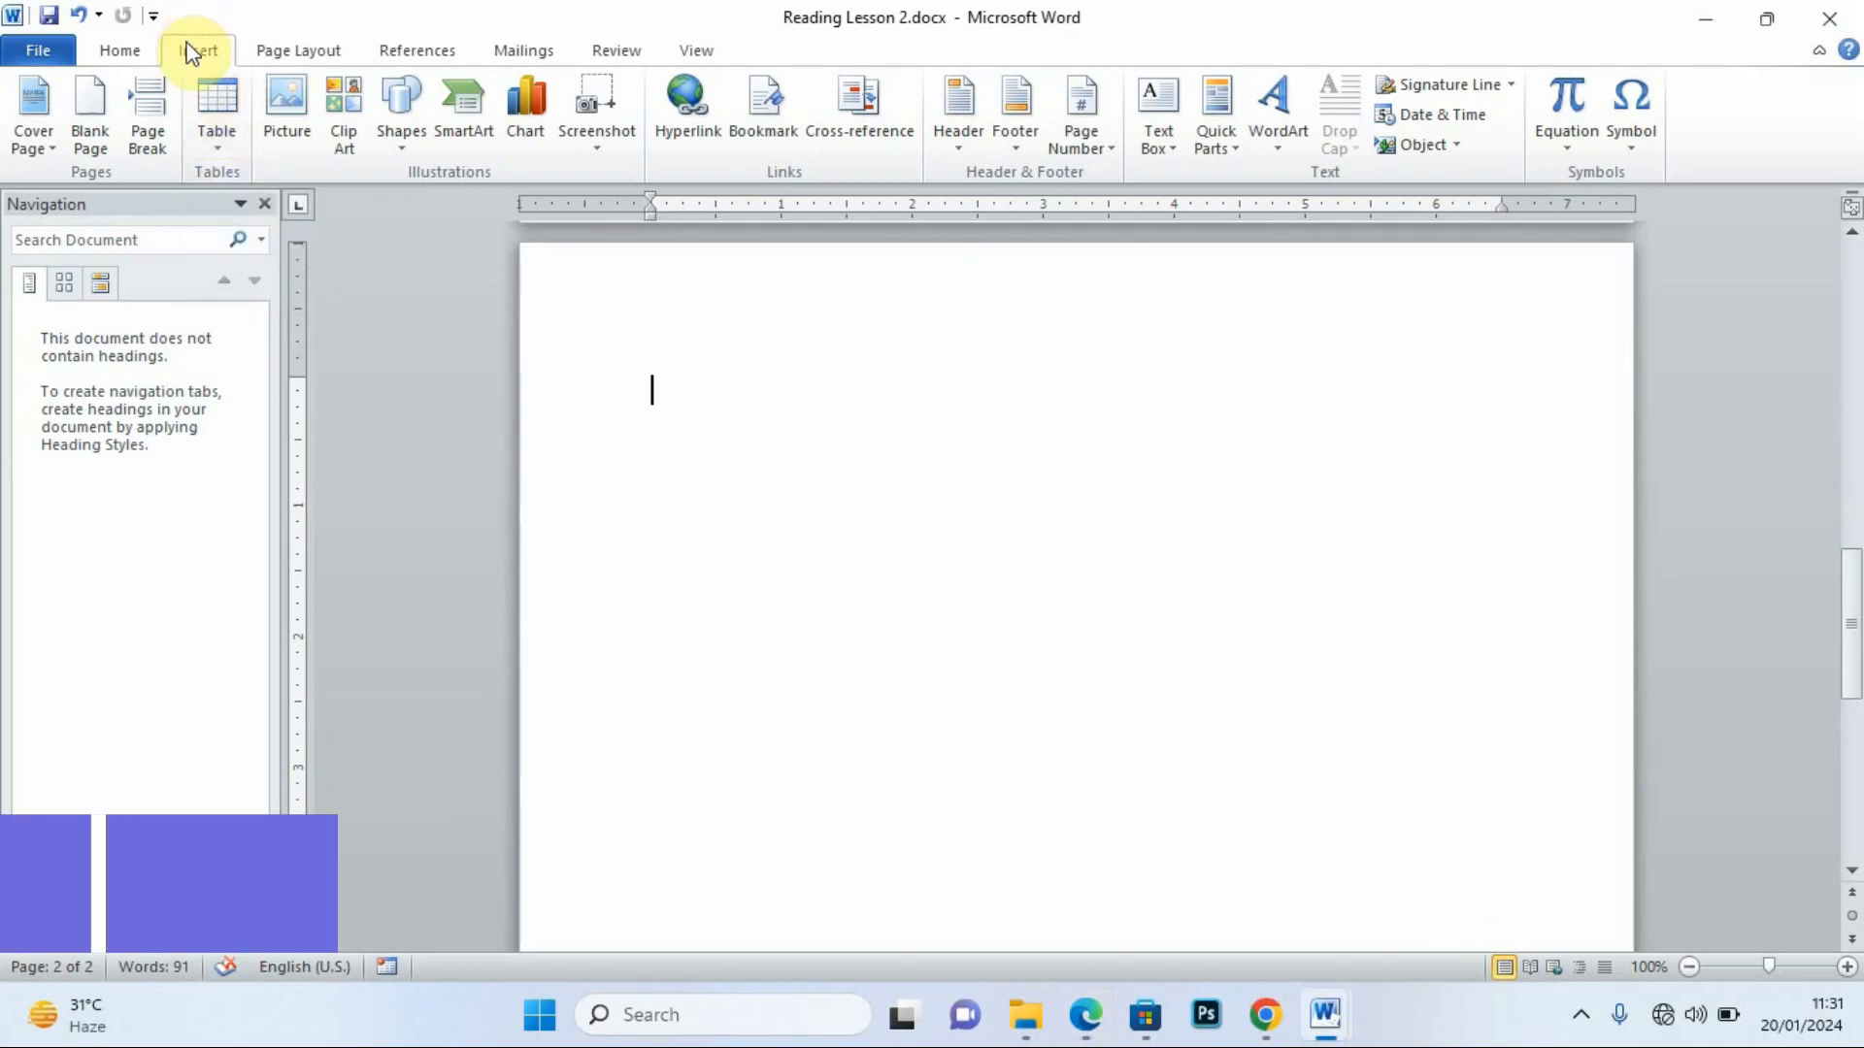
Insert a table of 3 columns and 7 rows on page 2.
{"action": "left_click", "coordinate": [224, 148]}
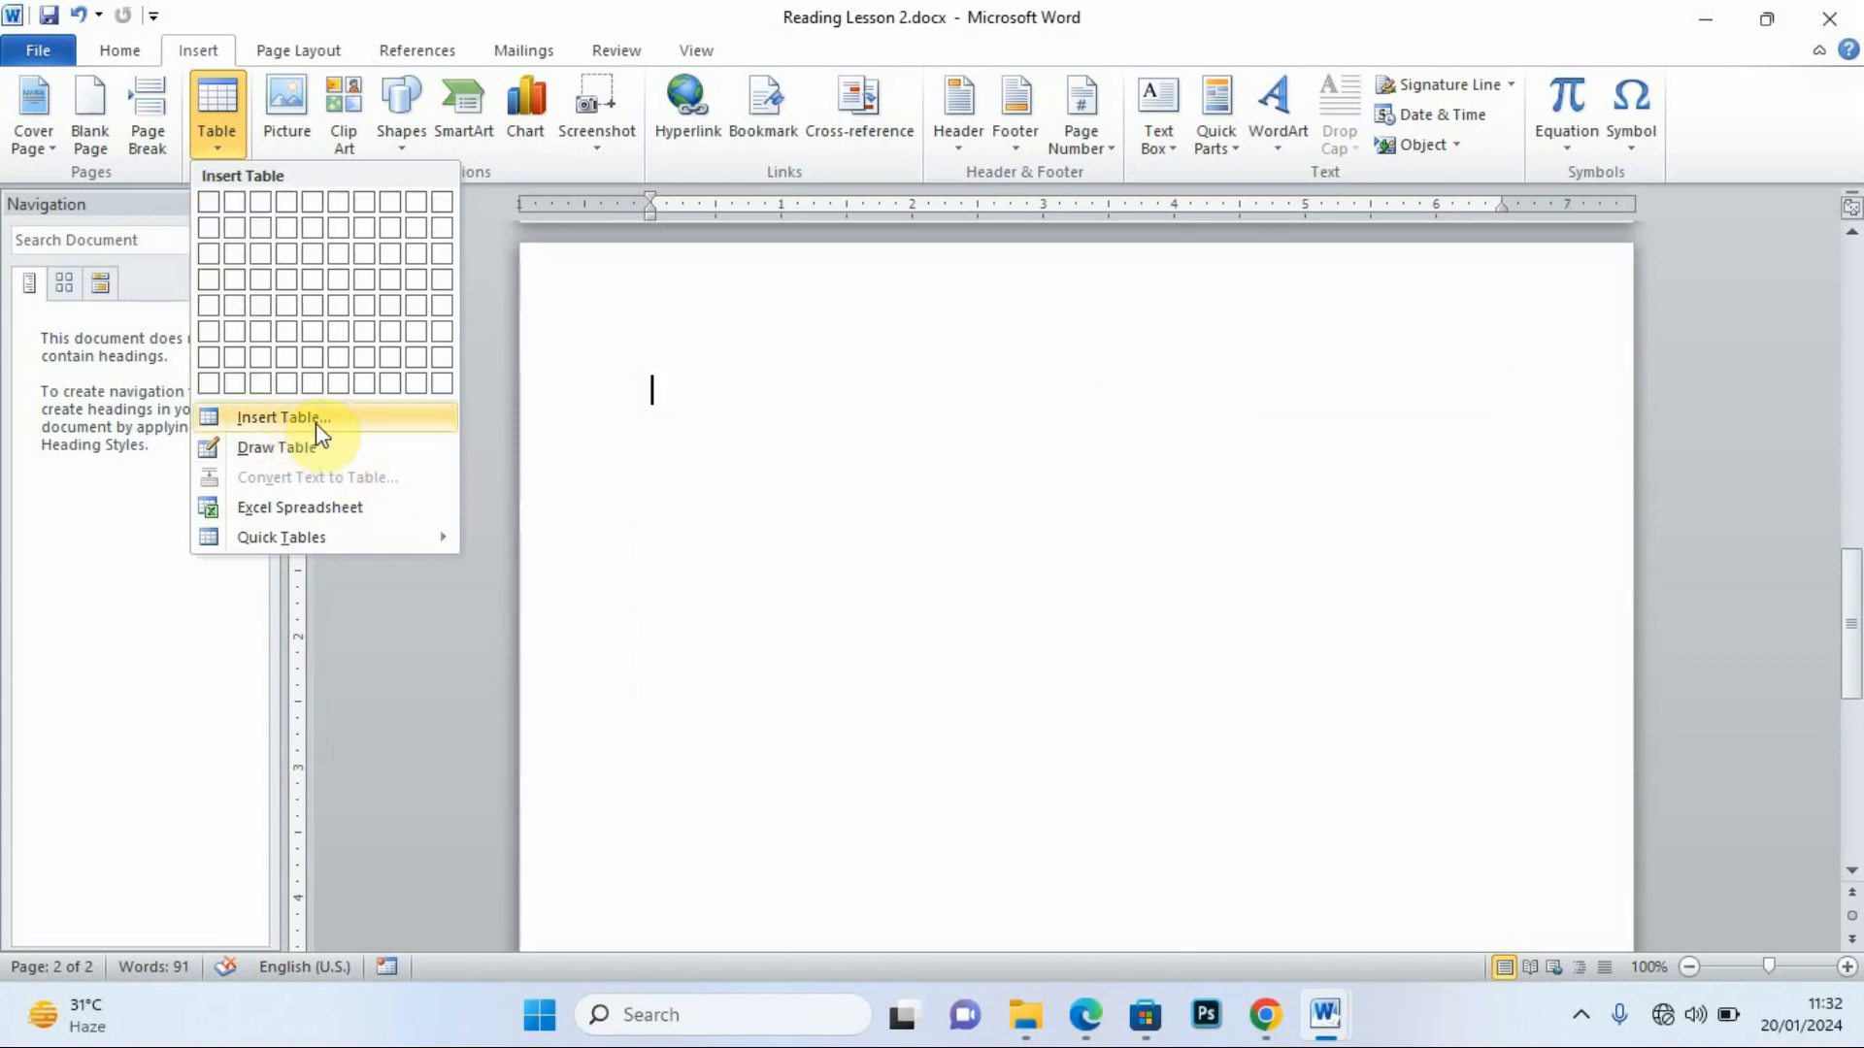
{"action": "left_click", "coordinate": [277, 417]}
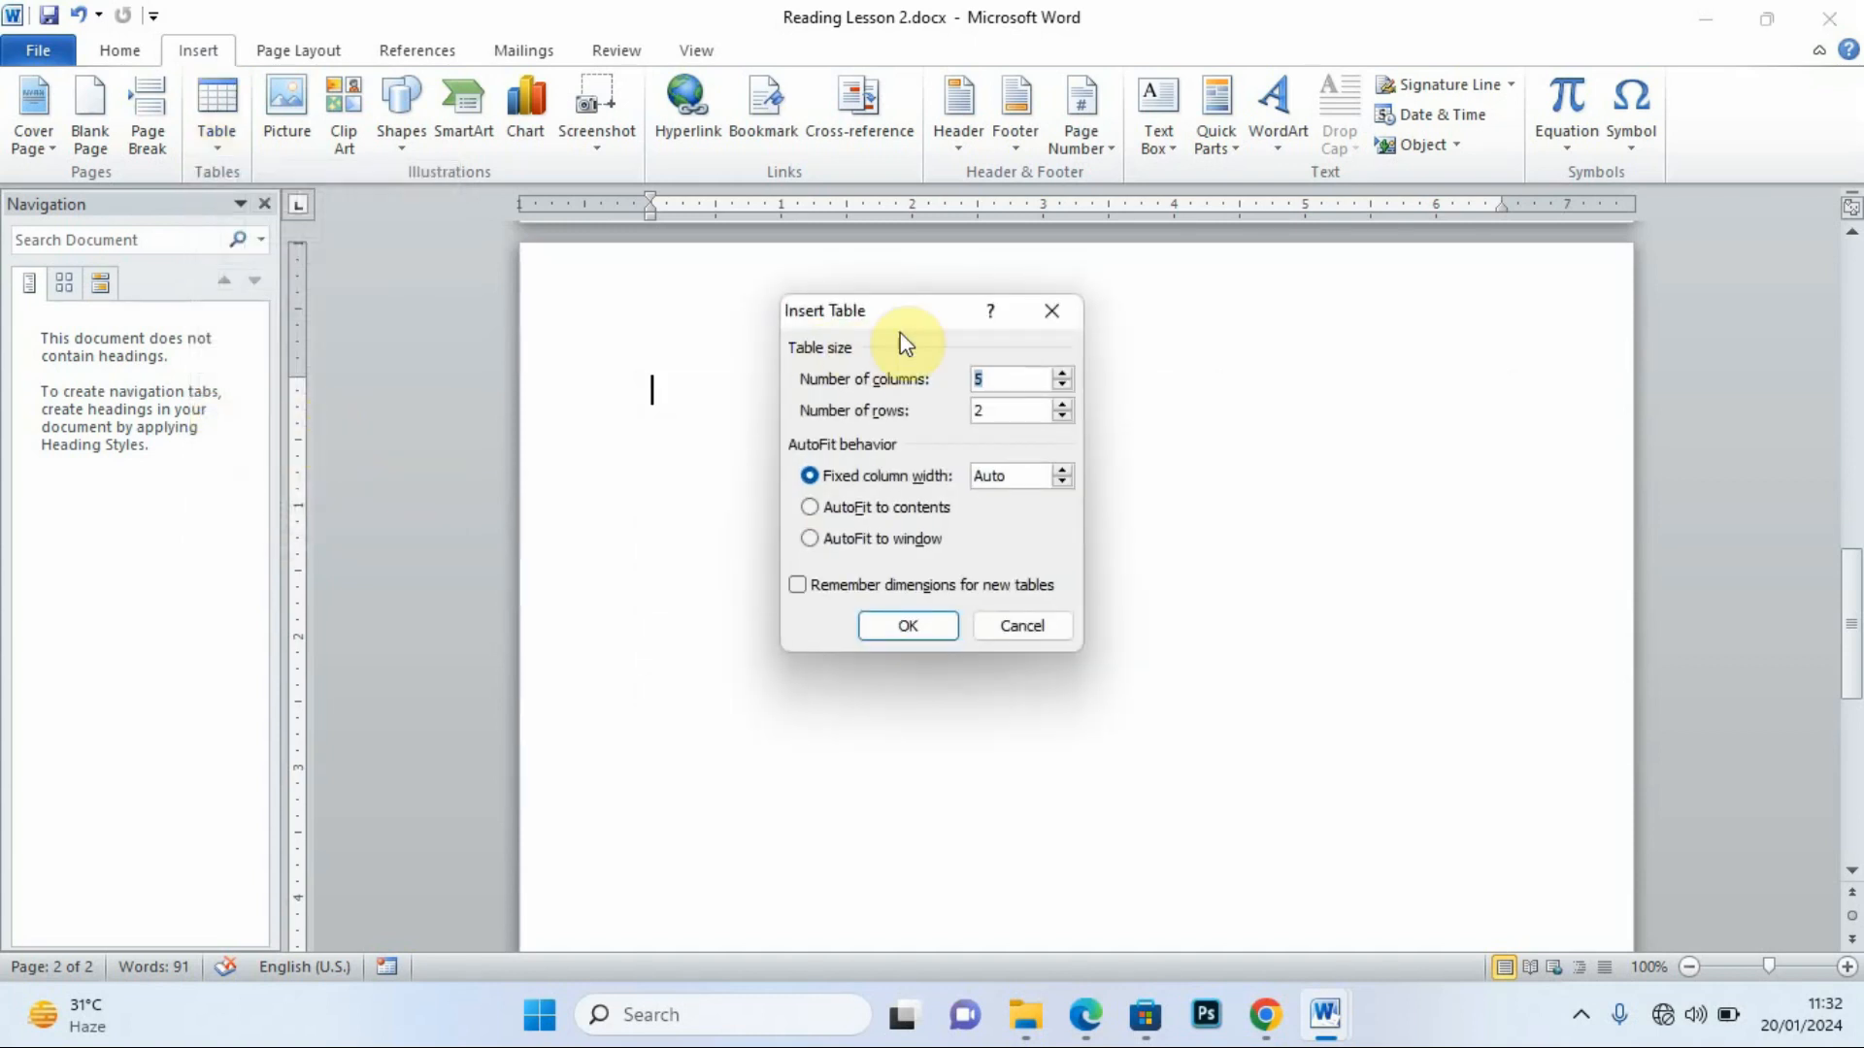
{"action": "left_click_drag", "start_coordinate": [924, 317], "coordinate": [998, 545]}
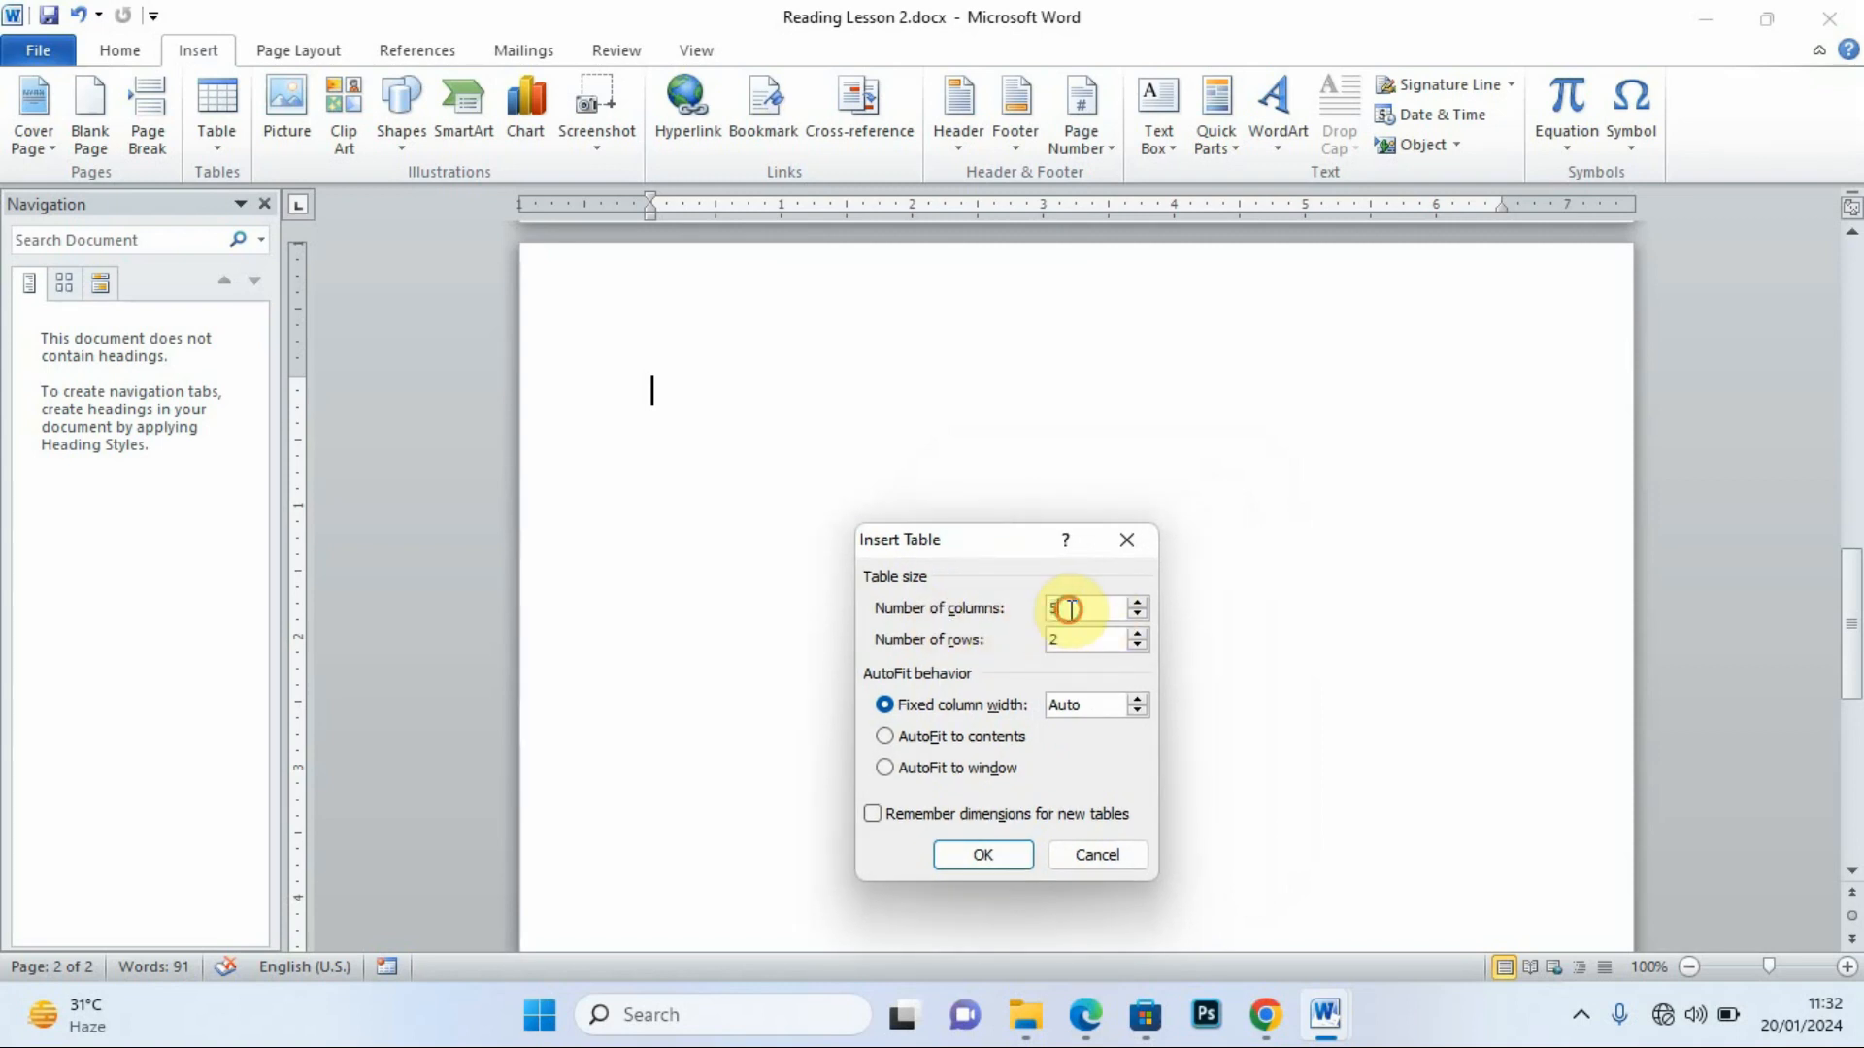
{"action": "left_click_drag", "start_coordinate": [1069, 609], "coordinate": [1031, 618]}
{"action": "type", "text": "3"}
{"action": "left_click", "coordinate": [1095, 641]}
{"action": "left_click_drag", "start_coordinate": [1065, 639], "coordinate": [1029, 648]}
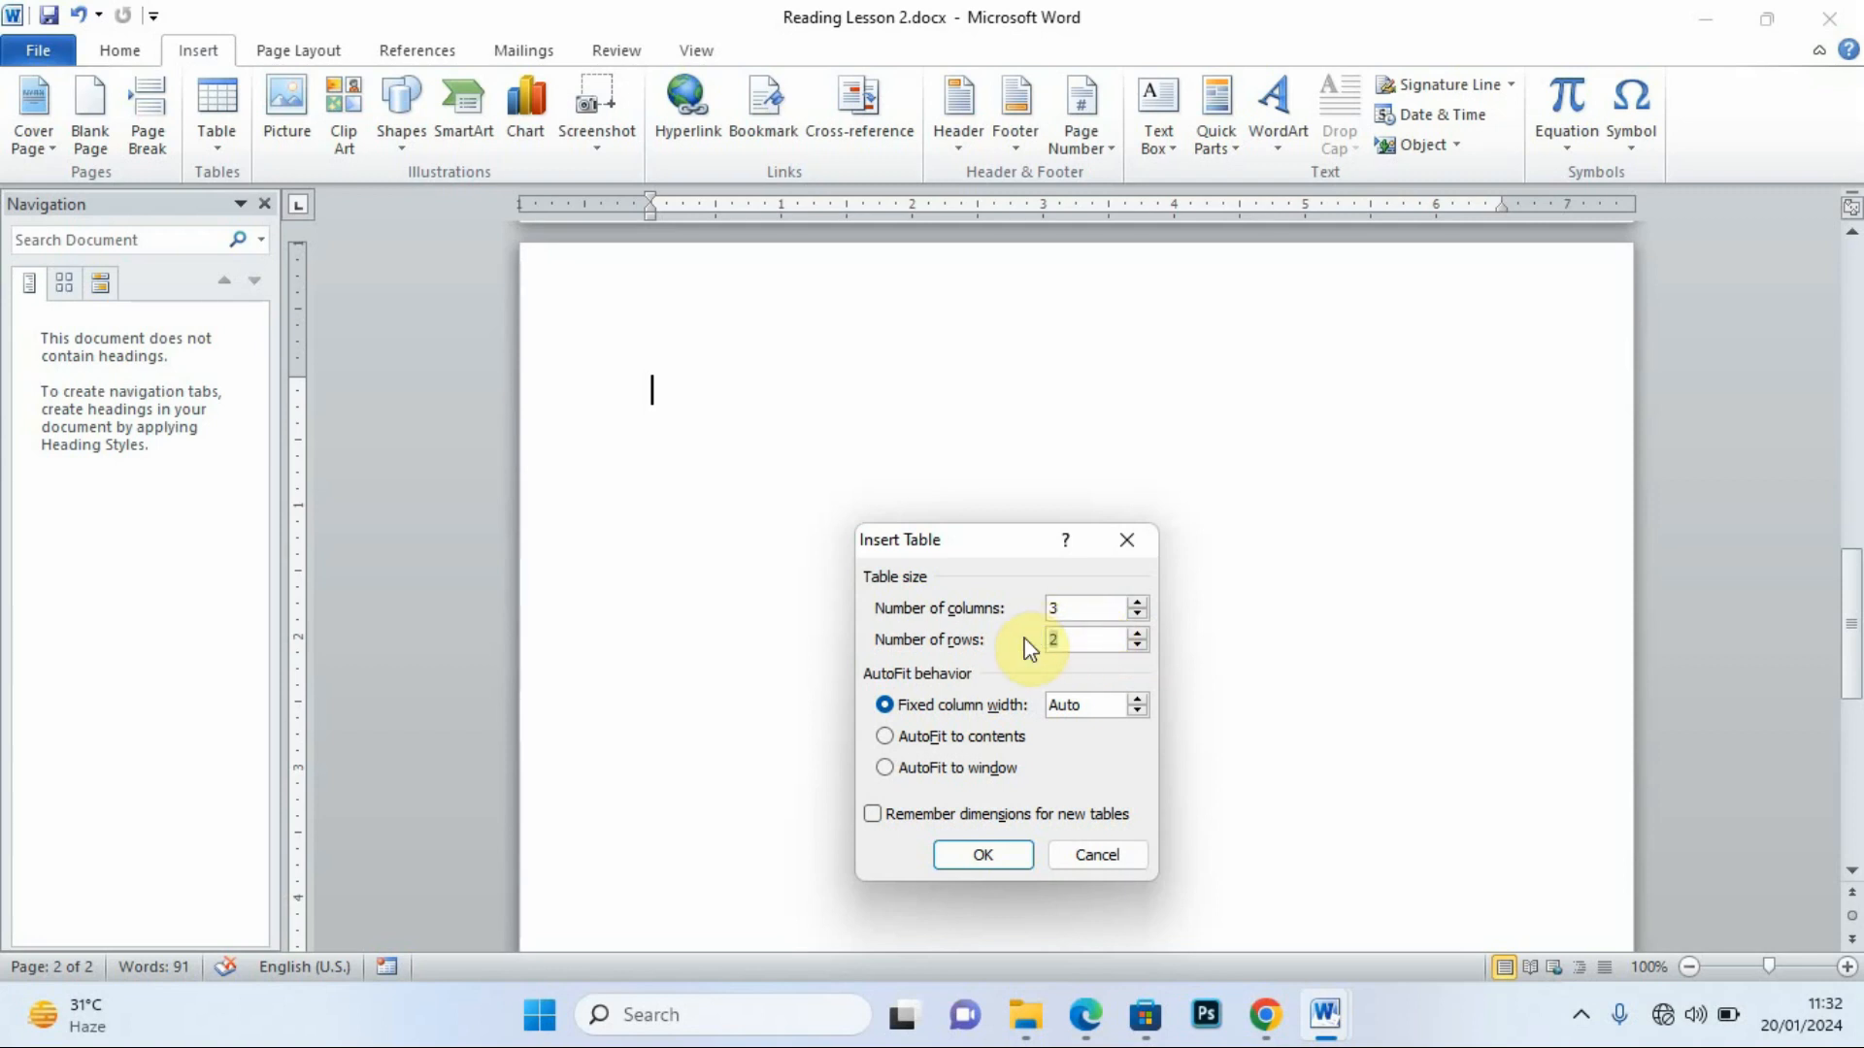
{"action": "left_click", "coordinate": [986, 852]}
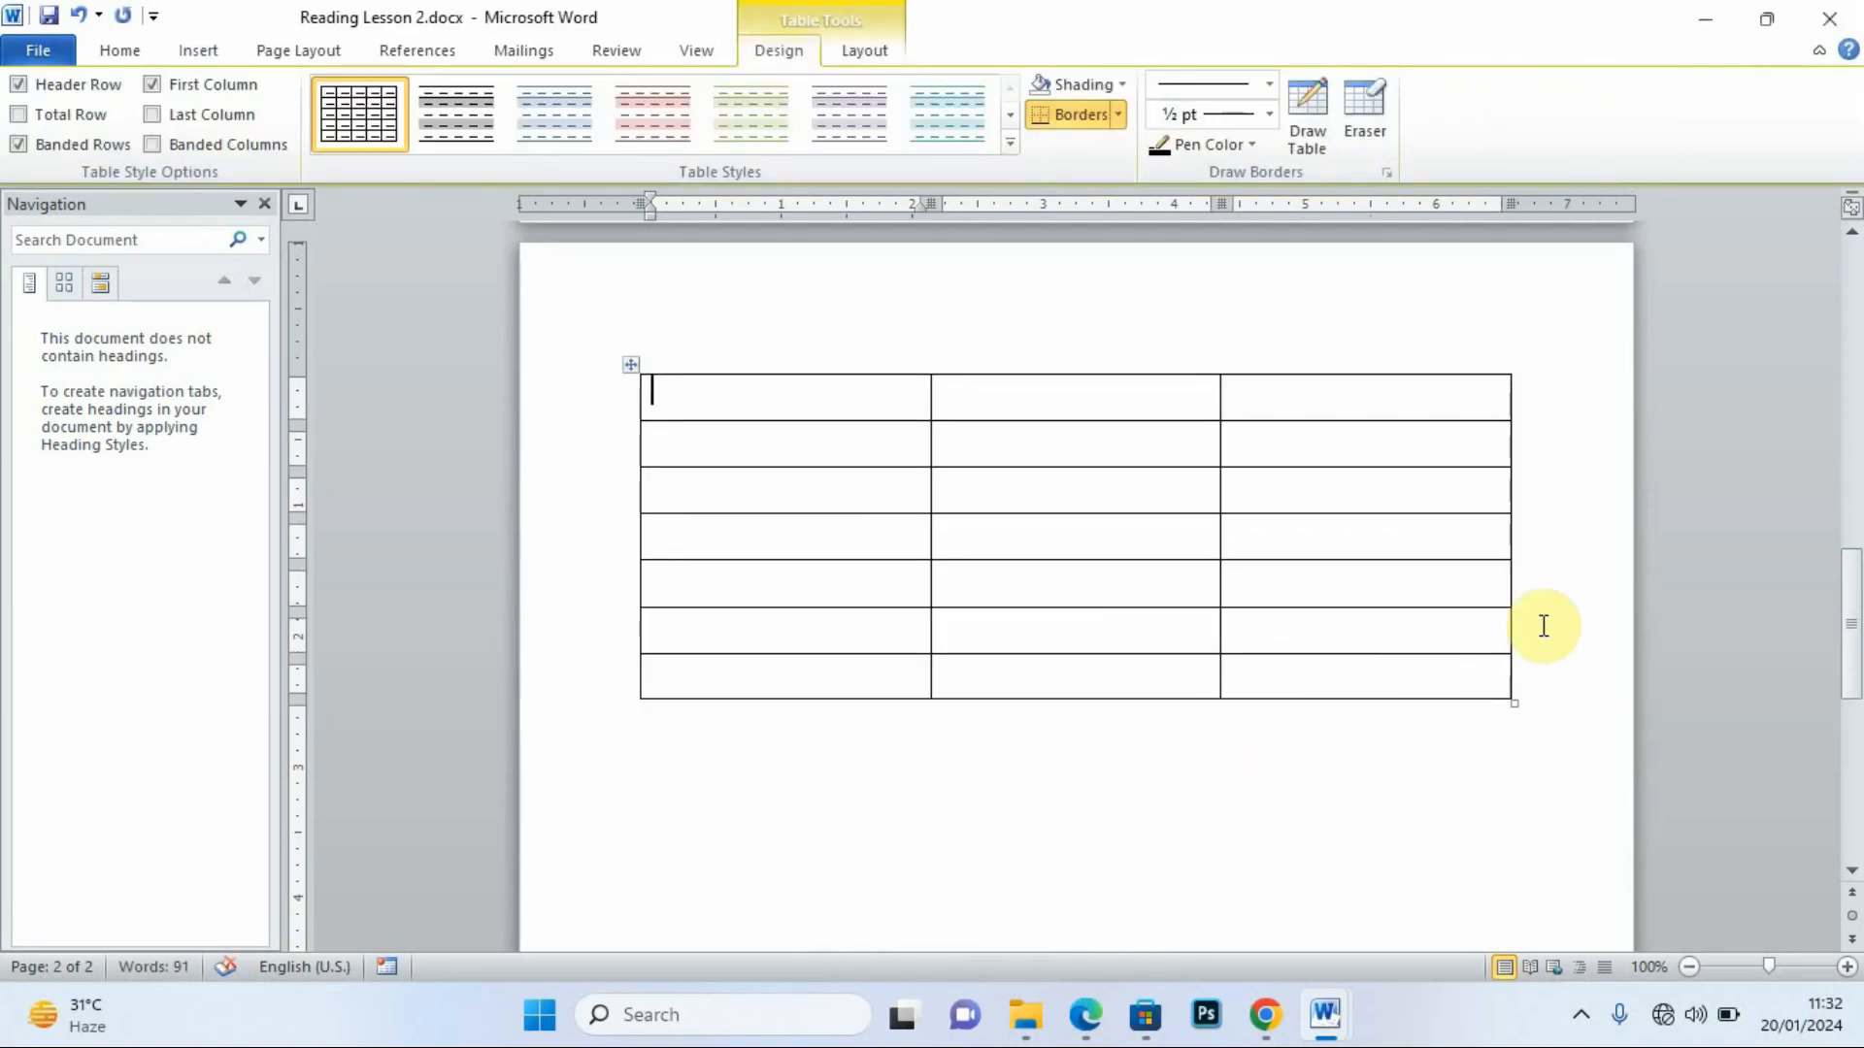
Examine the layout of the model timetable in the exam PDF and return to the table in Reading Lesson 2.
{"action": "mouse_move", "coordinate": [1322, 1018]}
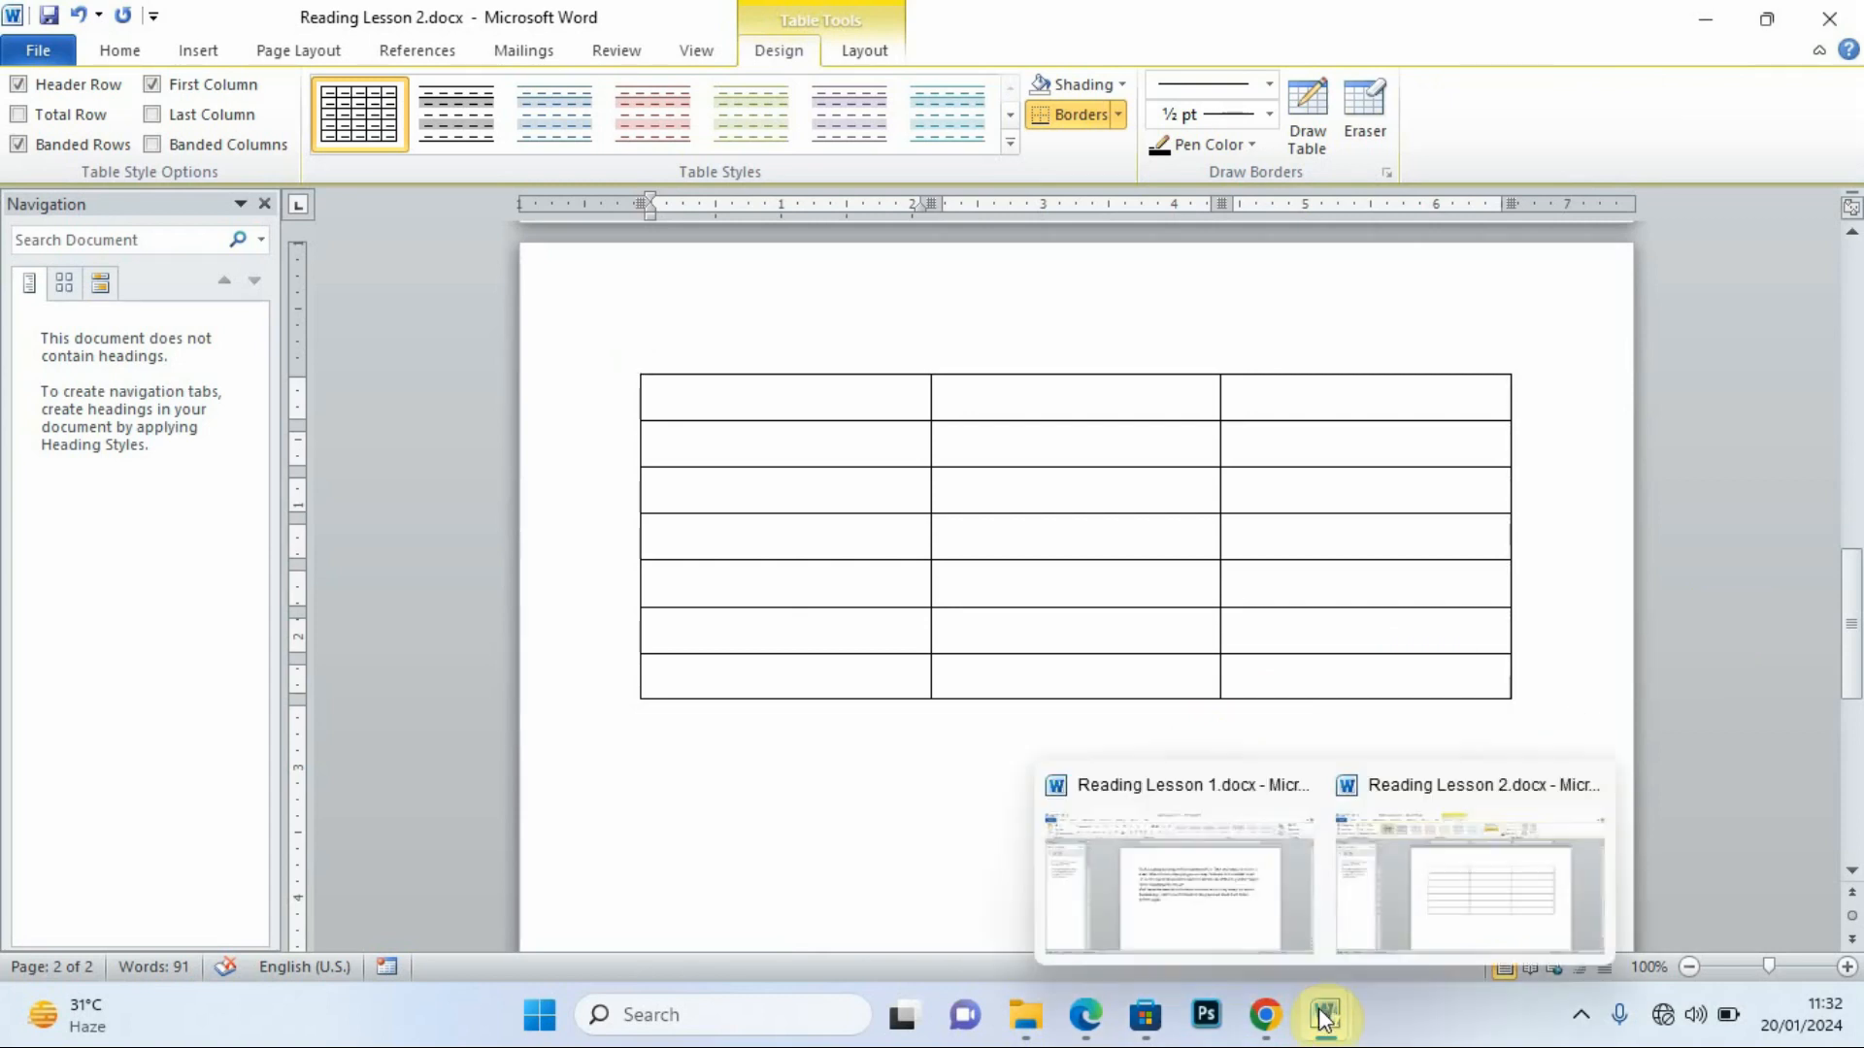
{"action": "mouse_move", "coordinate": [1085, 1017]}
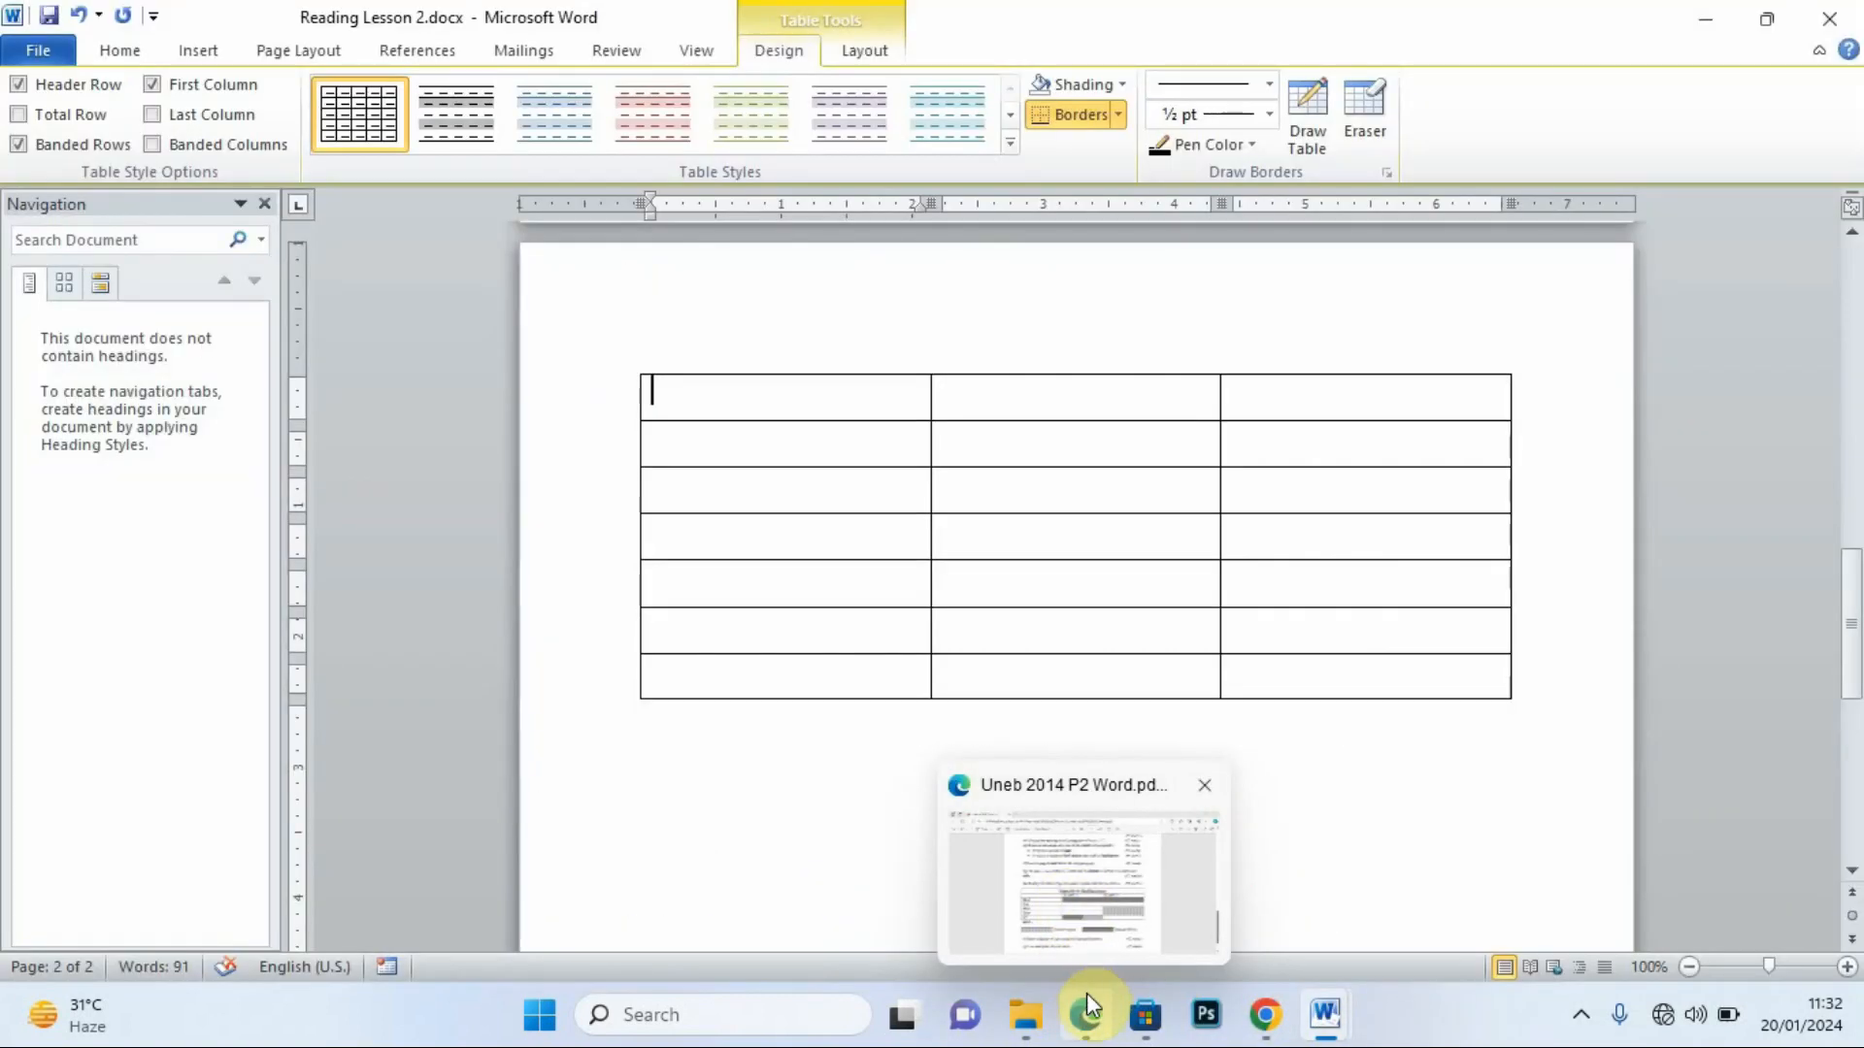
{"action": "left_click", "coordinate": [1081, 877]}
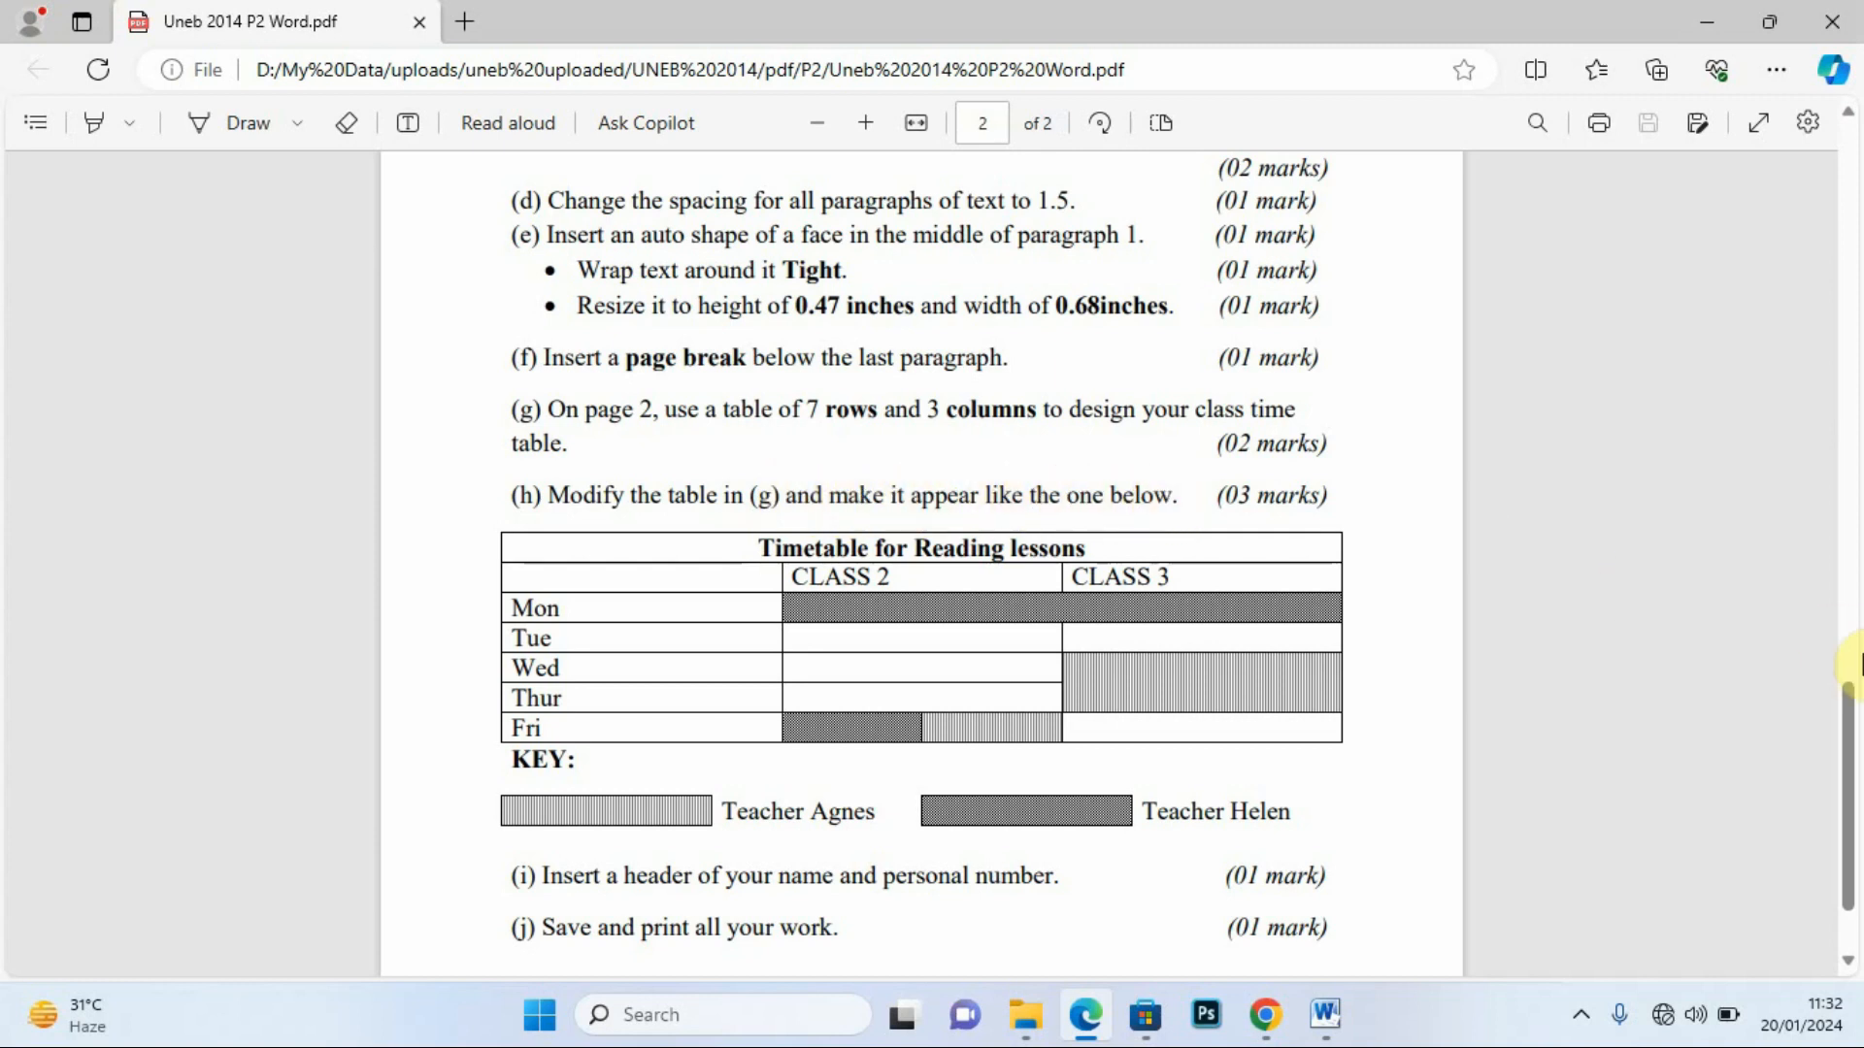
{"action": "scroll", "coordinate": [1846, 713], "scroll_direction": "down", "scroll_amount": 2}
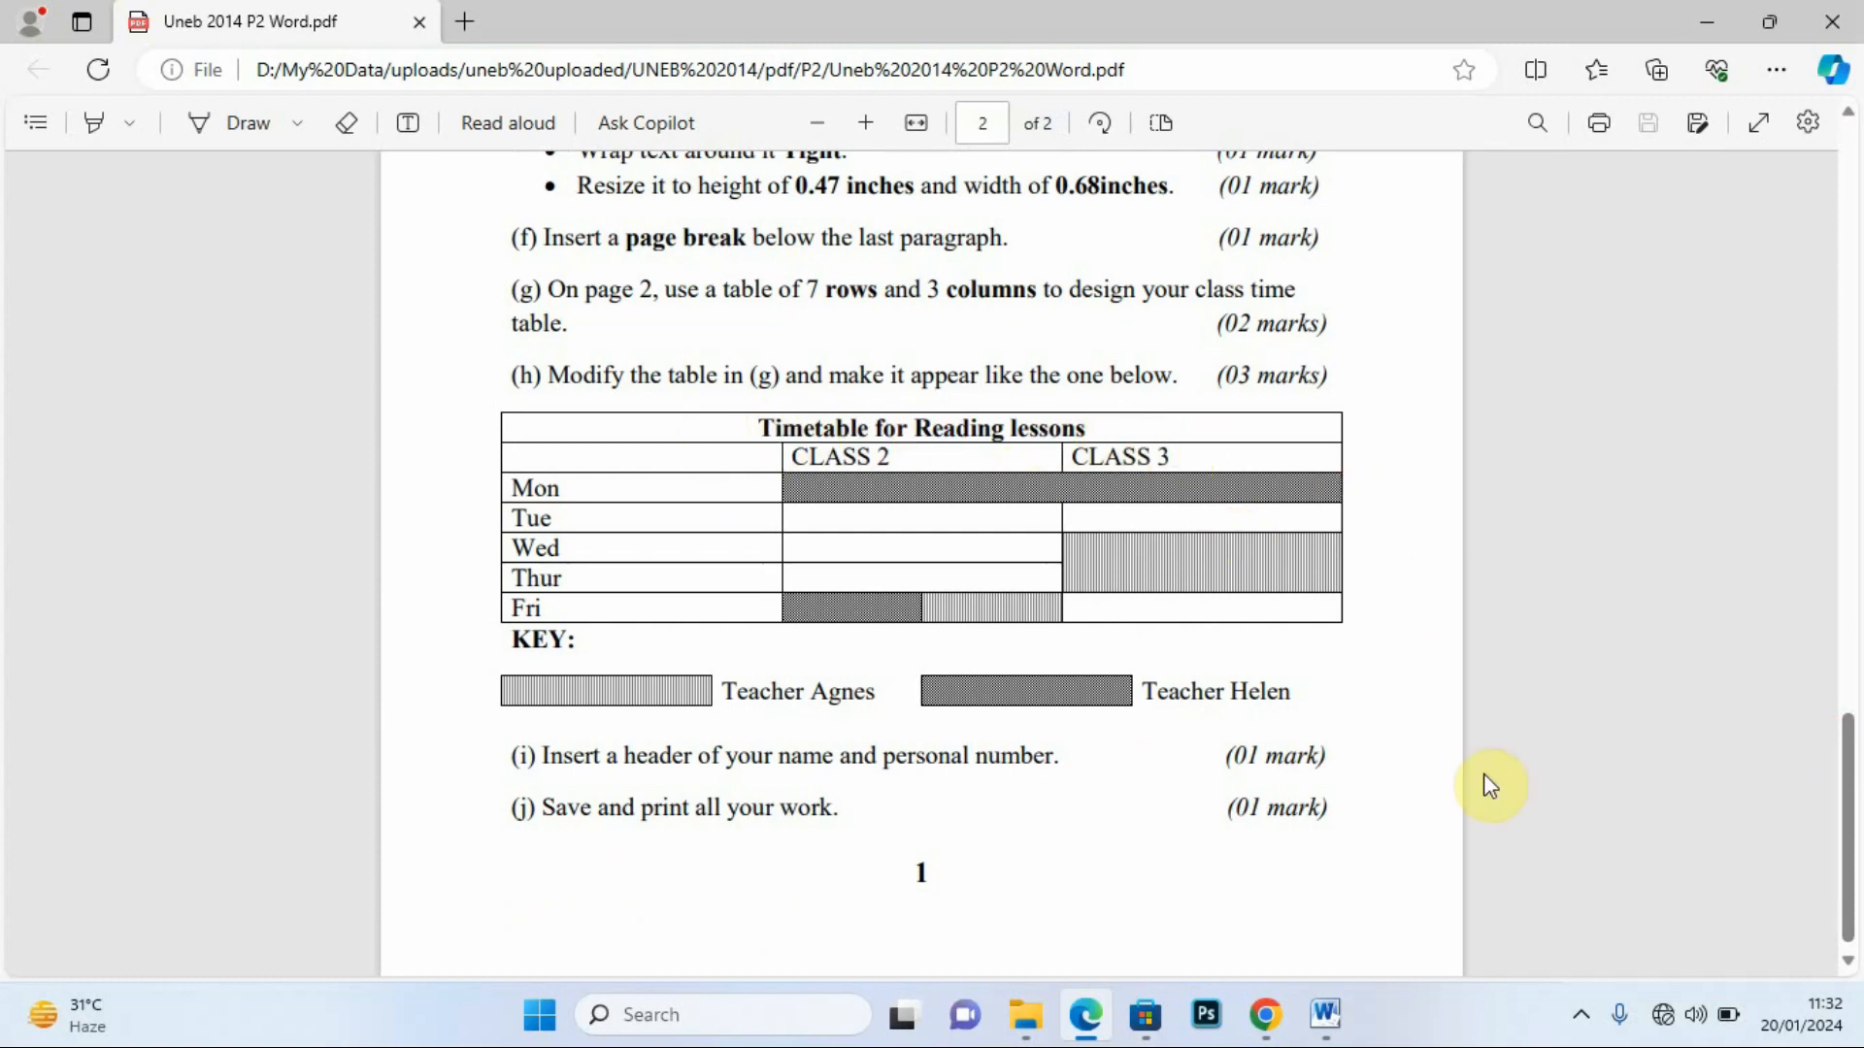
{"action": "mouse_move", "coordinate": [1325, 1012]}
{"action": "left_click", "coordinate": [1456, 900]}
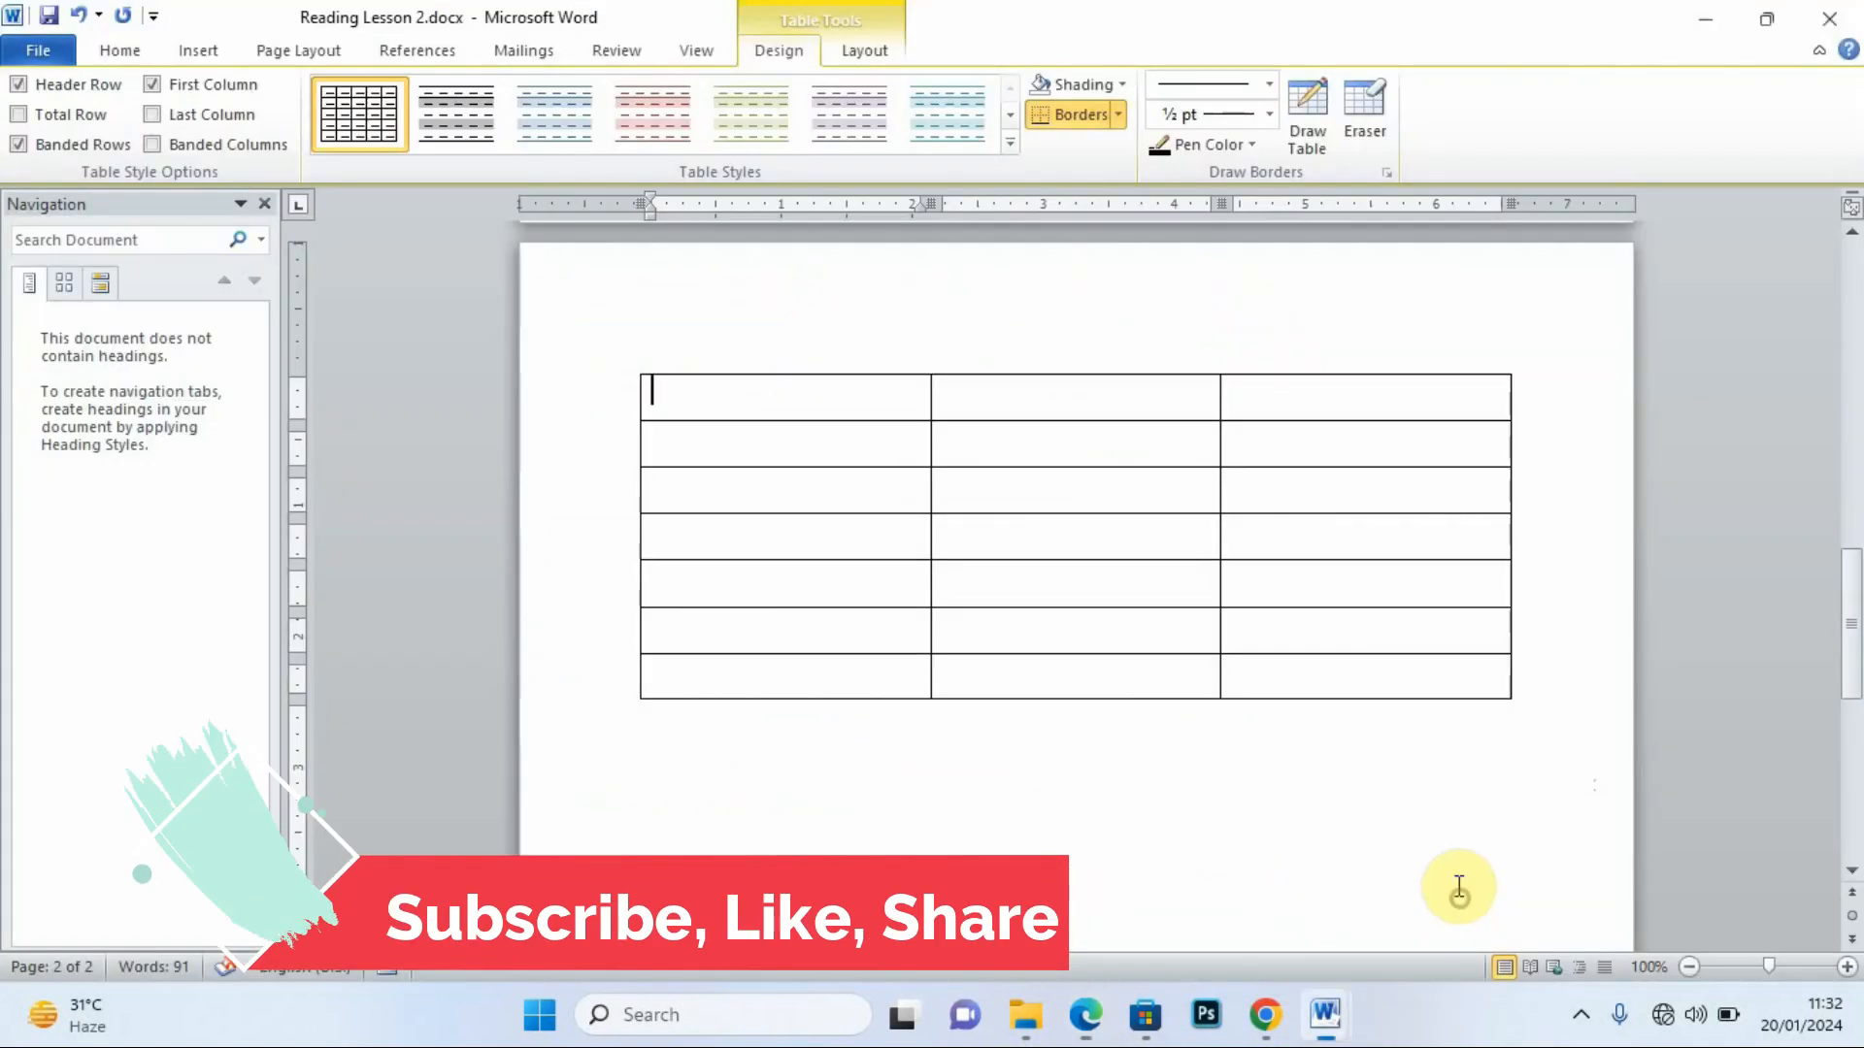
Merge the three cells of the table's first row into one.
{"action": "left_click_drag", "start_coordinate": [776, 401], "coordinate": [1278, 398]}
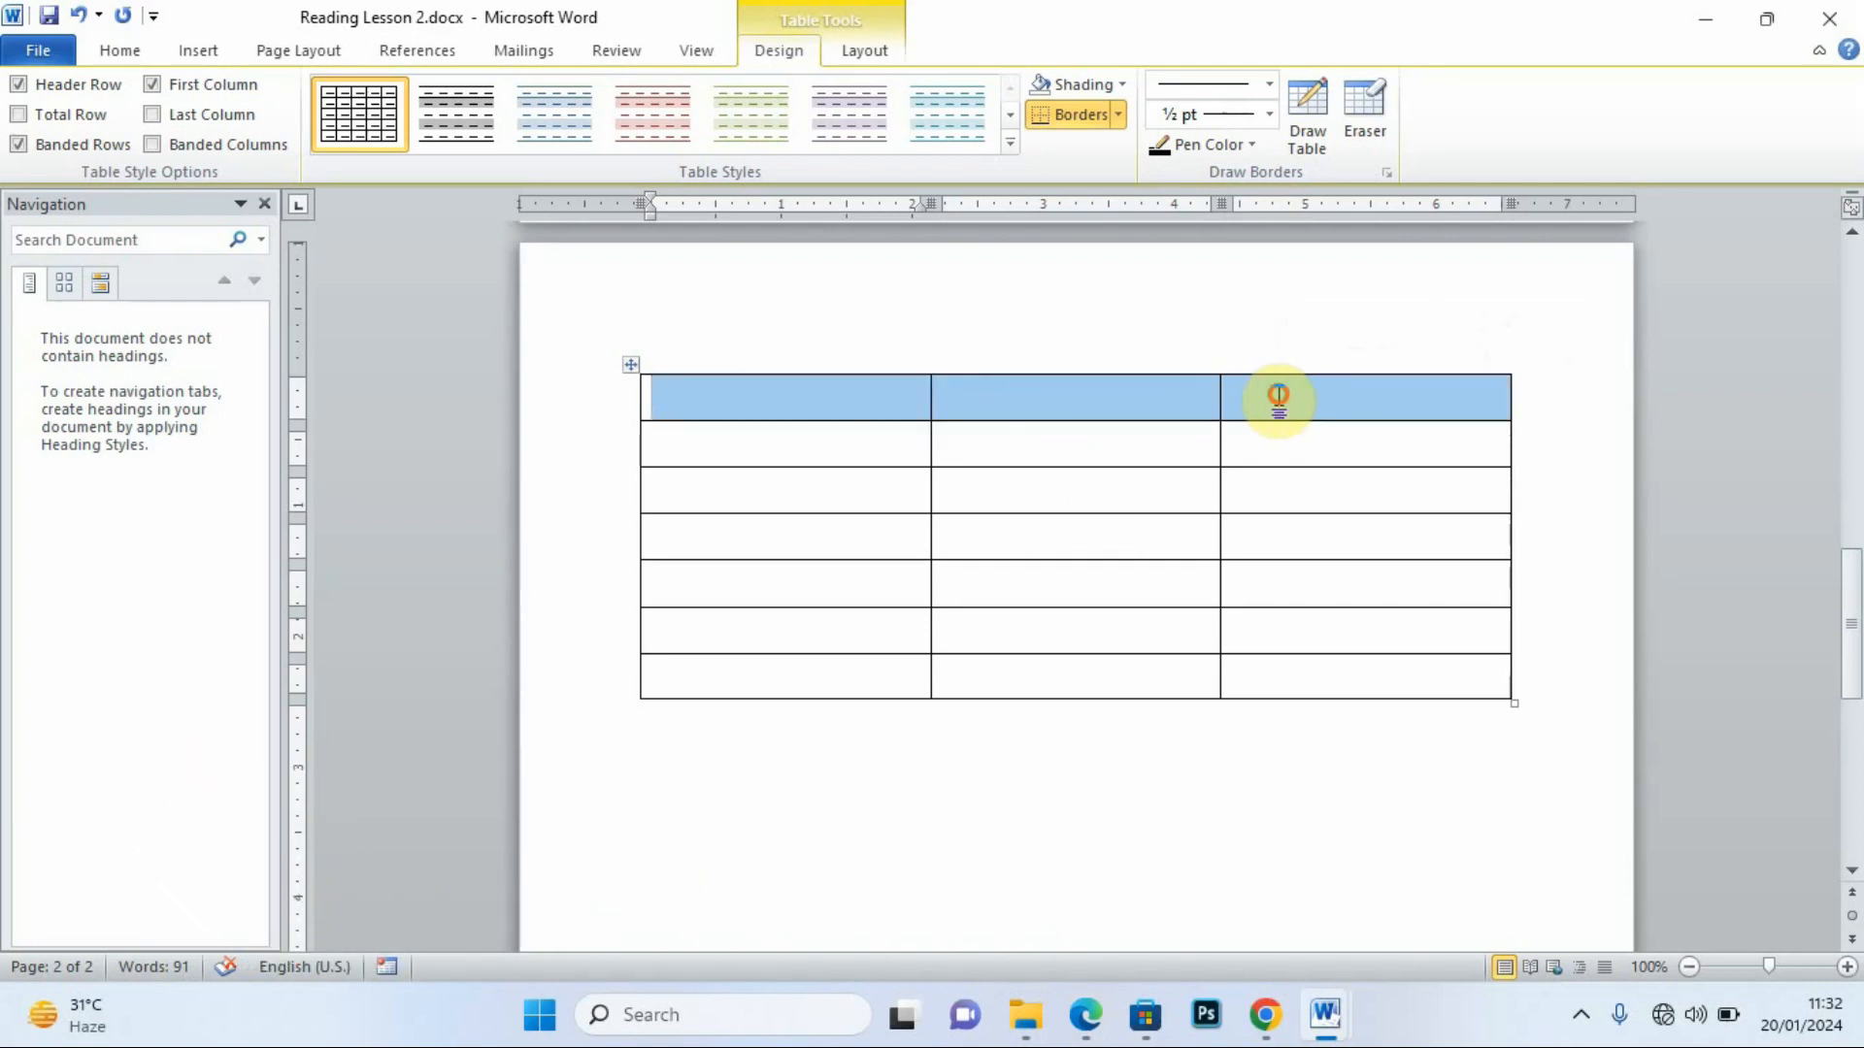
{"action": "right_click", "coordinate": [1039, 390]}
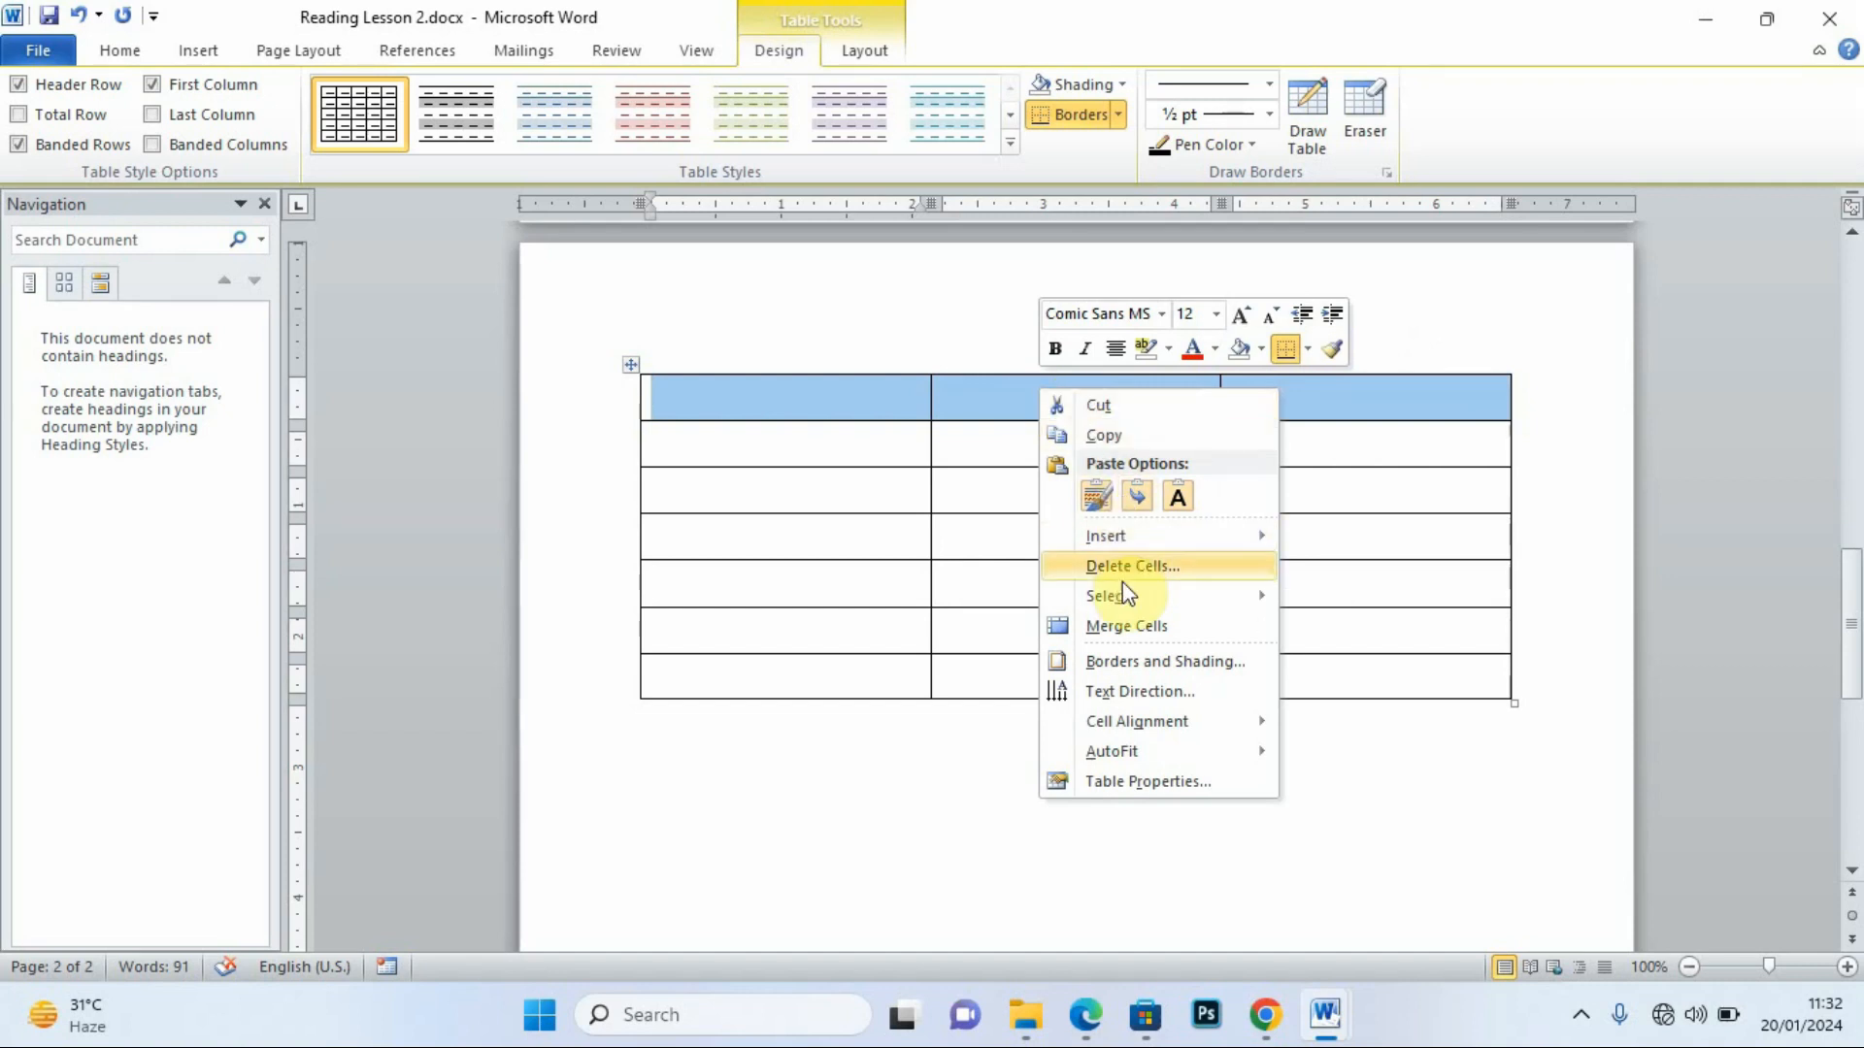
{"action": "left_click", "coordinate": [1124, 622]}
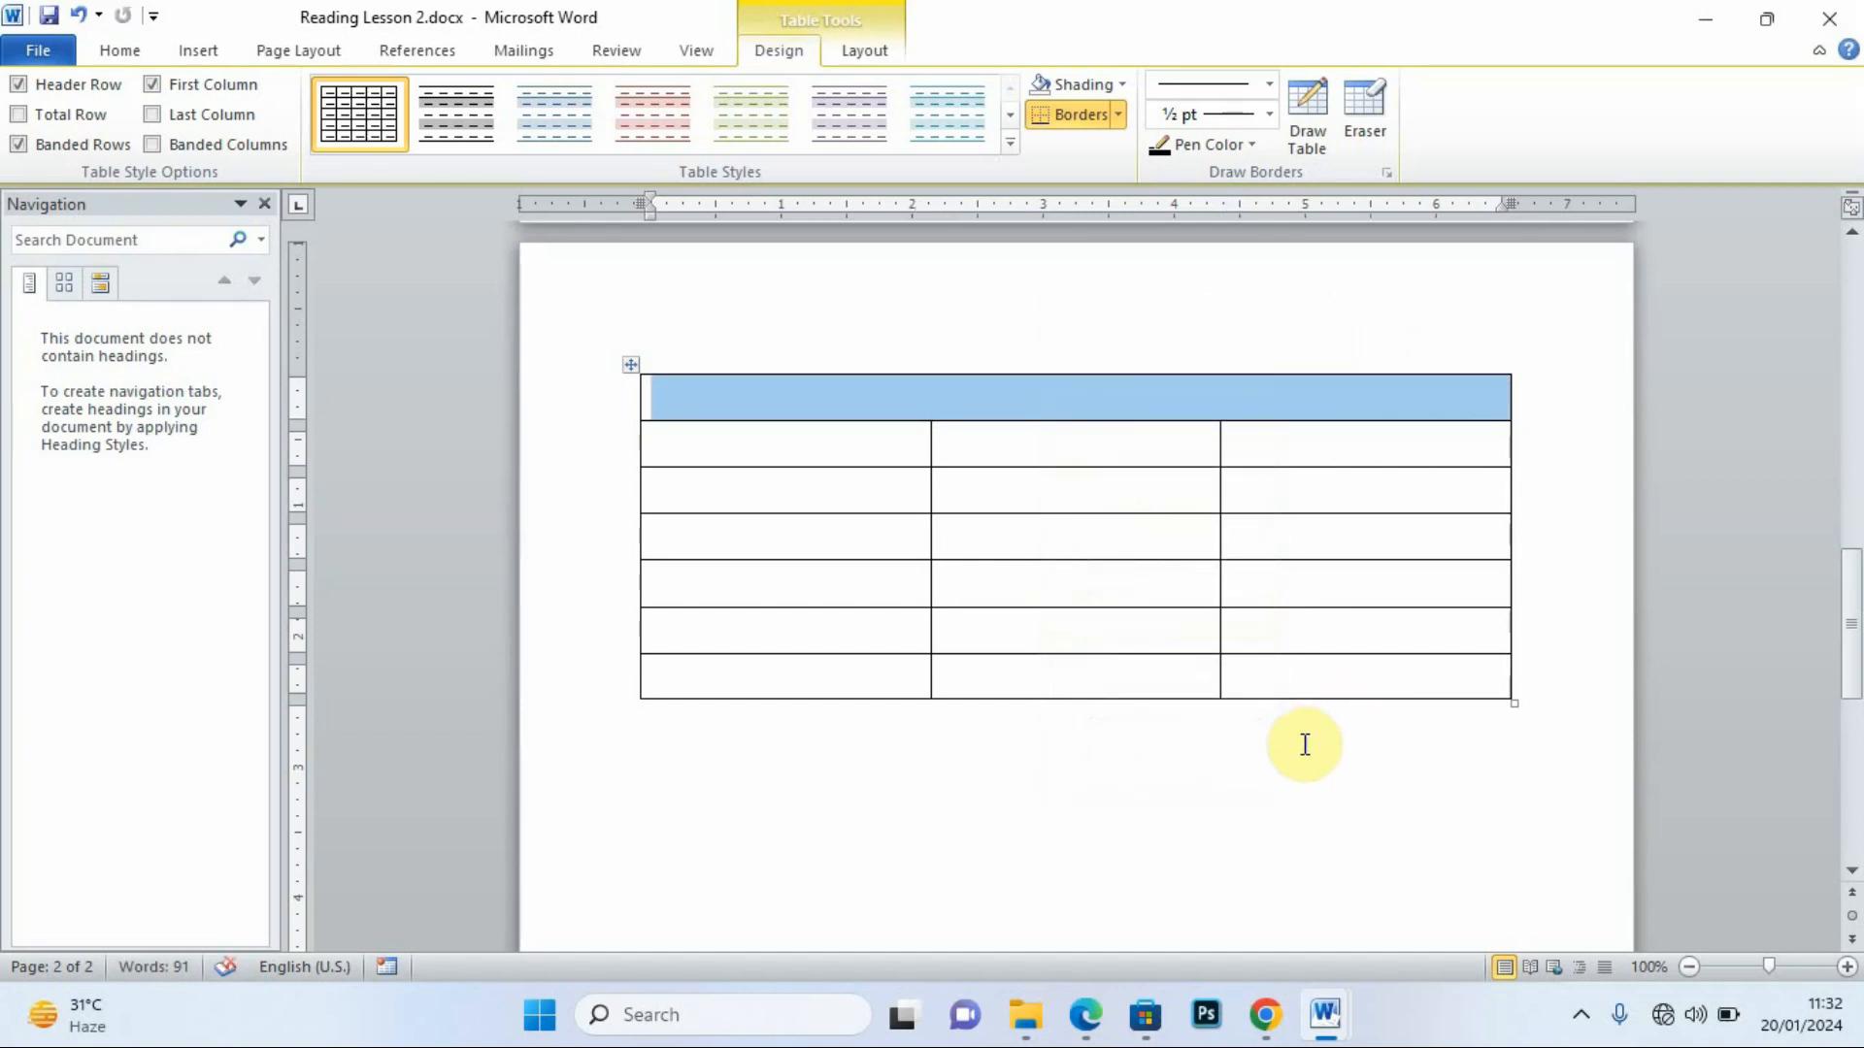
Check the timetable's title in the exam PDF and enter "Timetable for Reading Lessons" in the merged top row.
{"action": "mouse_move", "coordinate": [1080, 1019]}
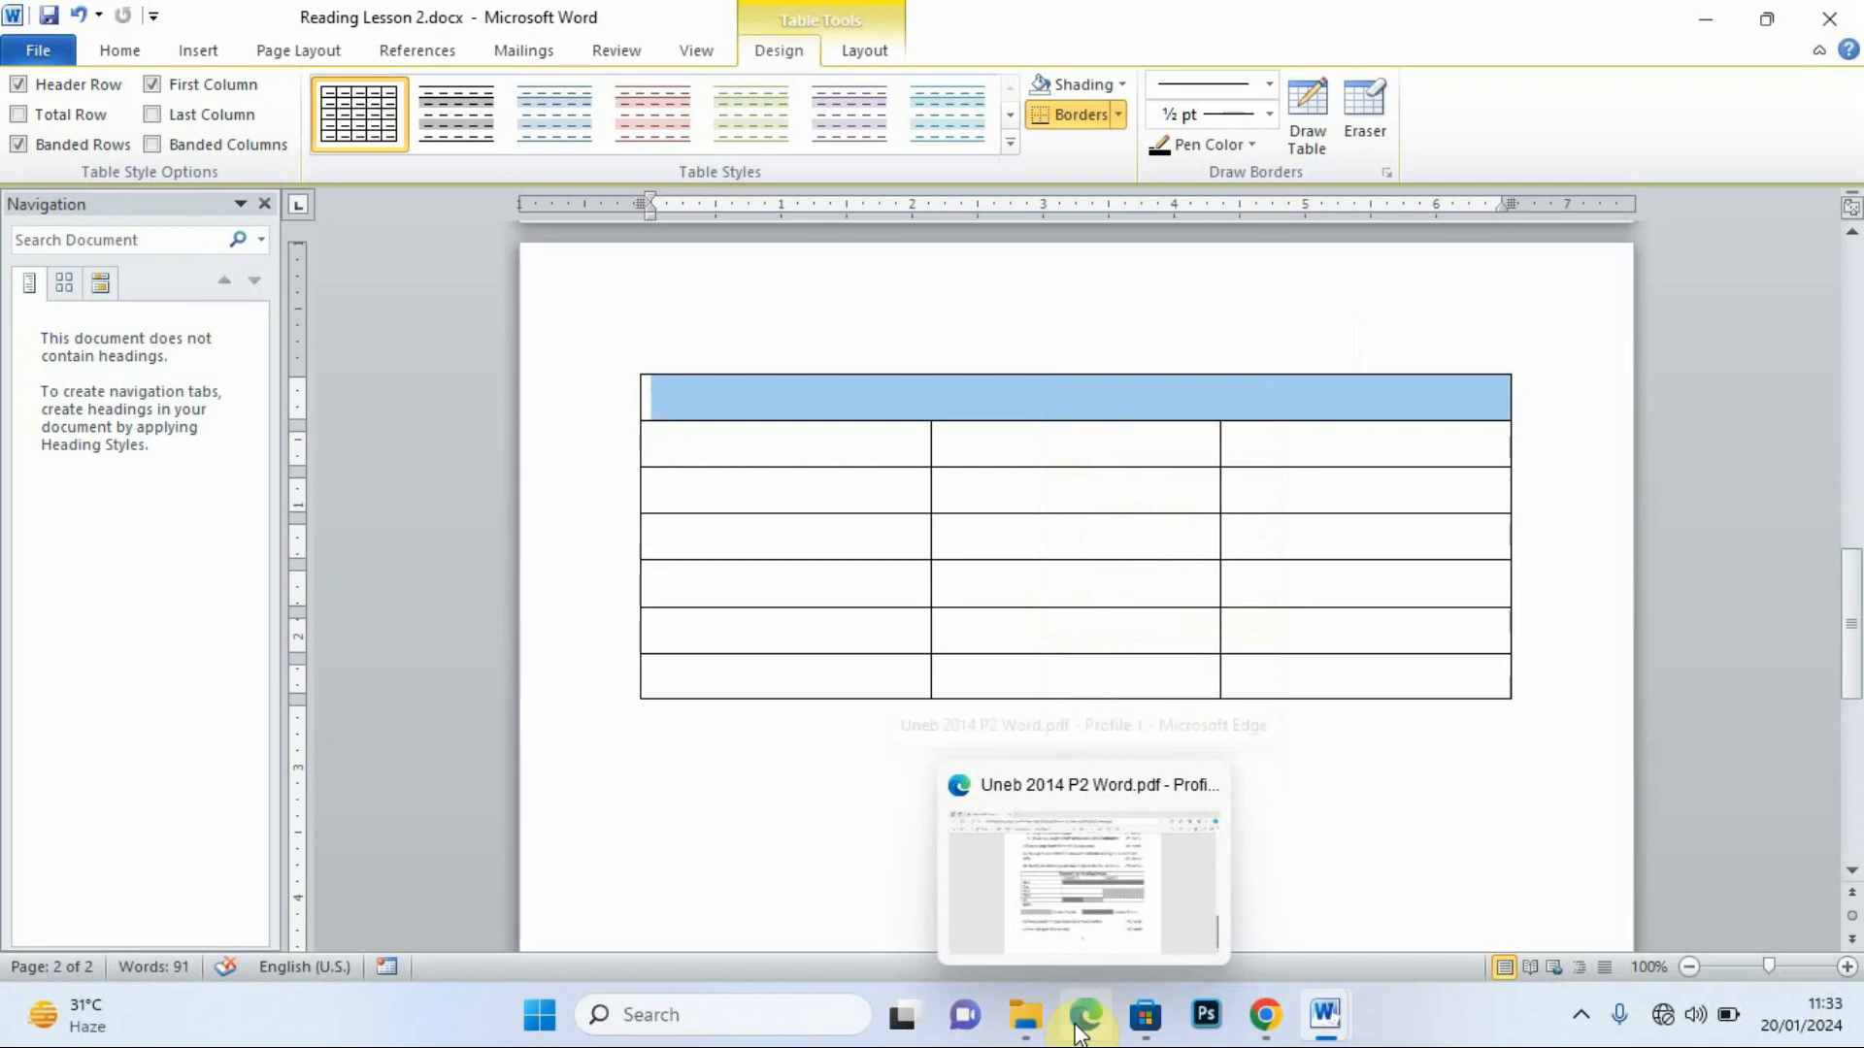
{"action": "left_click", "coordinate": [1073, 900]}
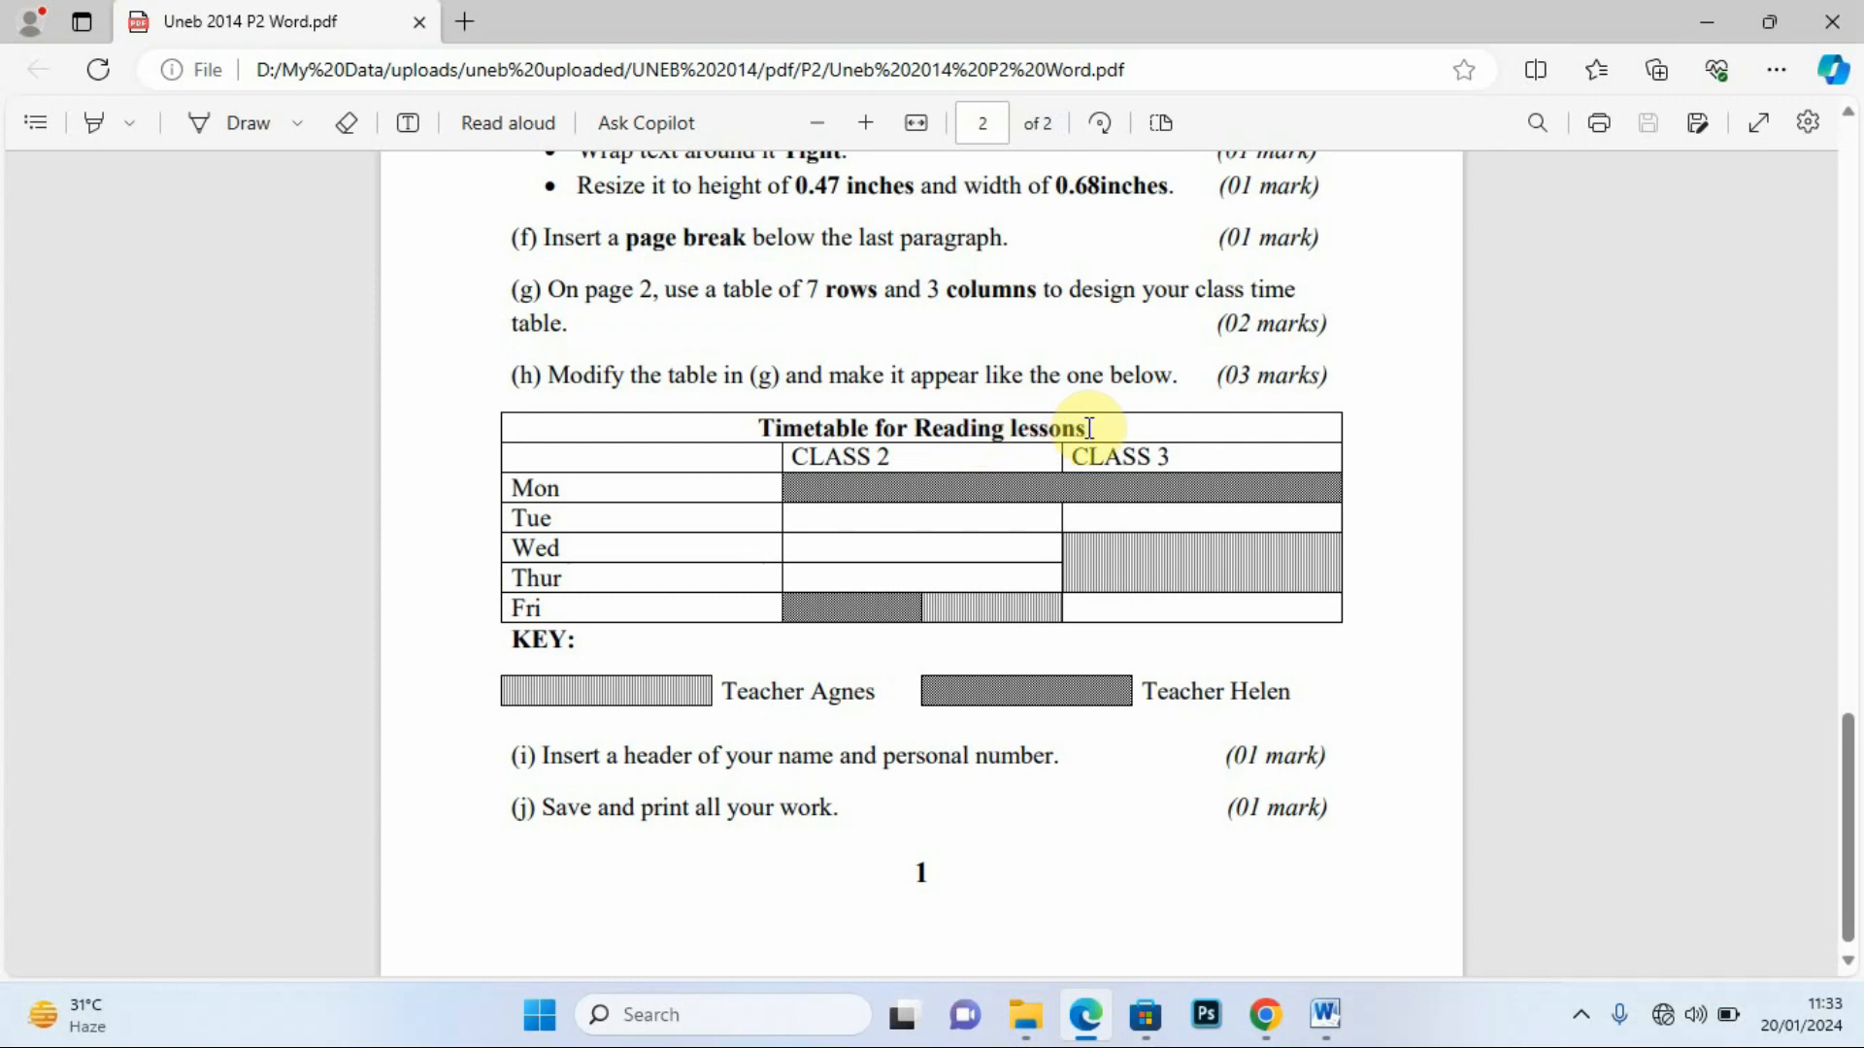
{"action": "mouse_move", "coordinate": [1325, 1015]}
{"action": "left_click", "coordinate": [1435, 891]}
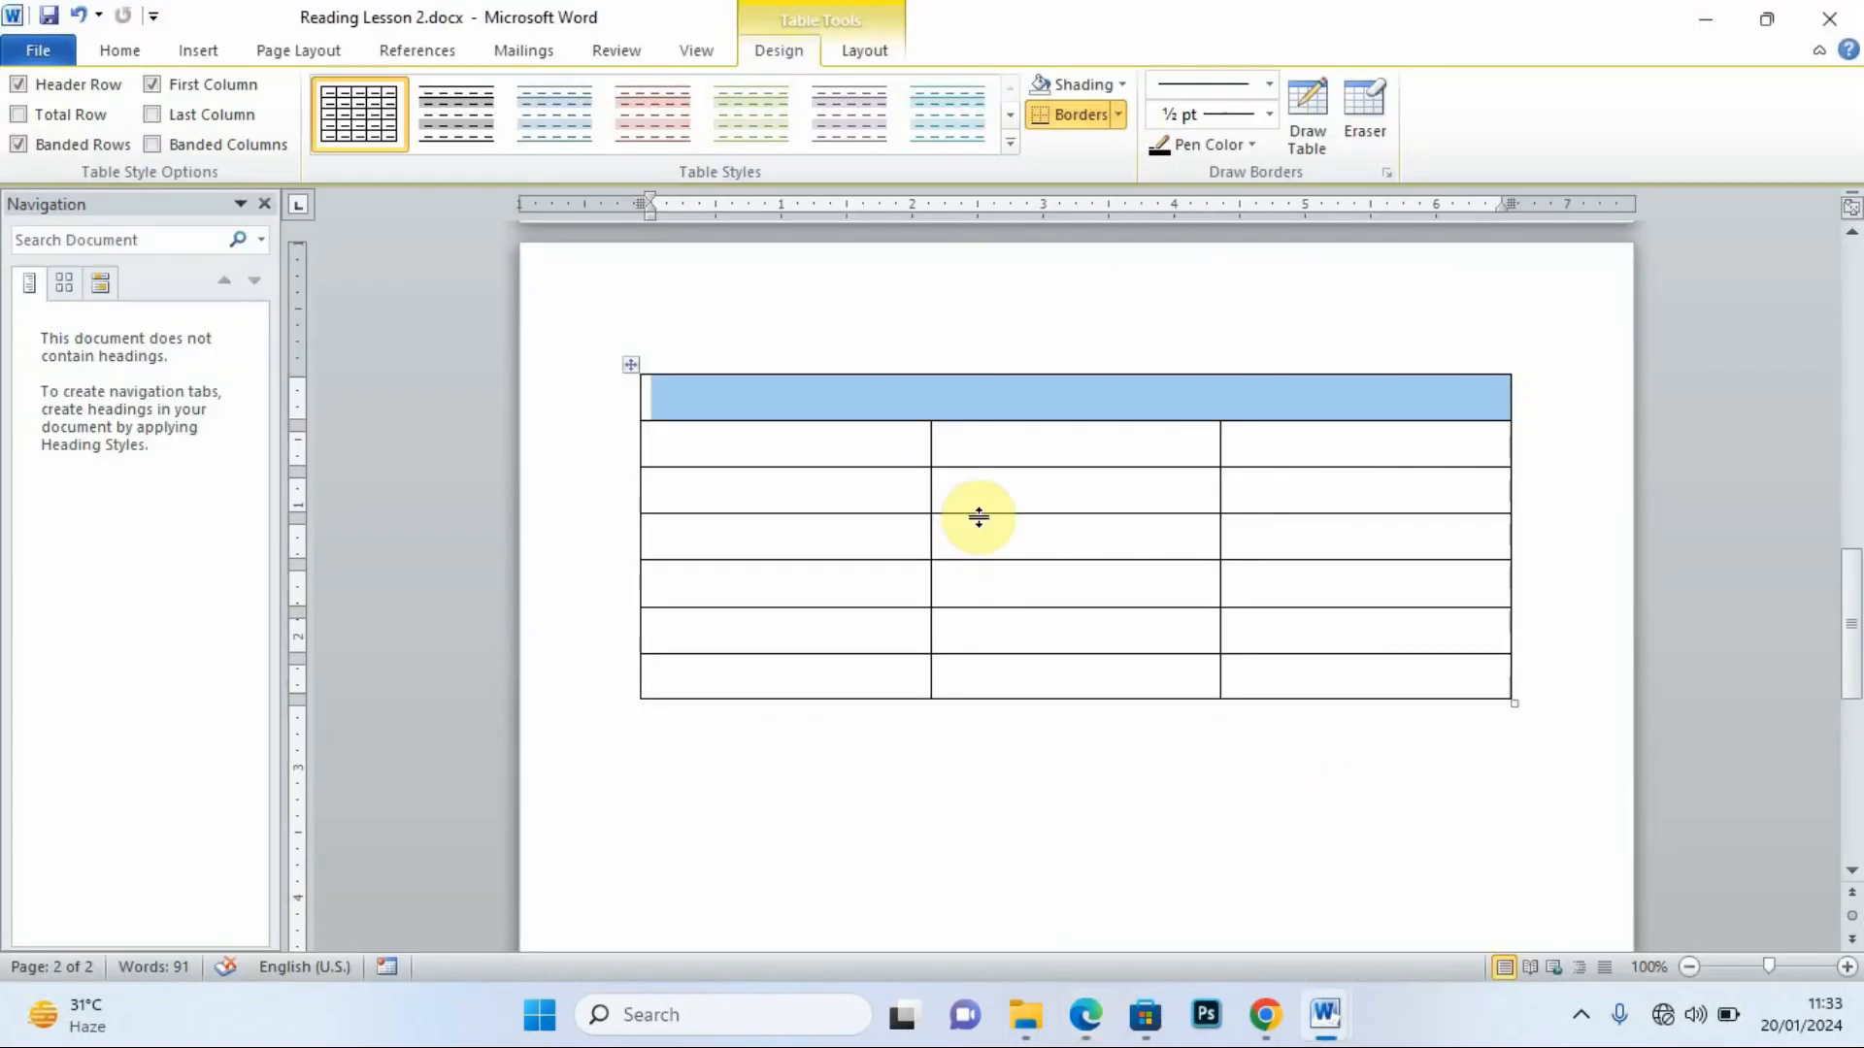
{"action": "left_click", "coordinate": [1008, 384]}
{"action": "type", "text": "Timetable for Reading"}
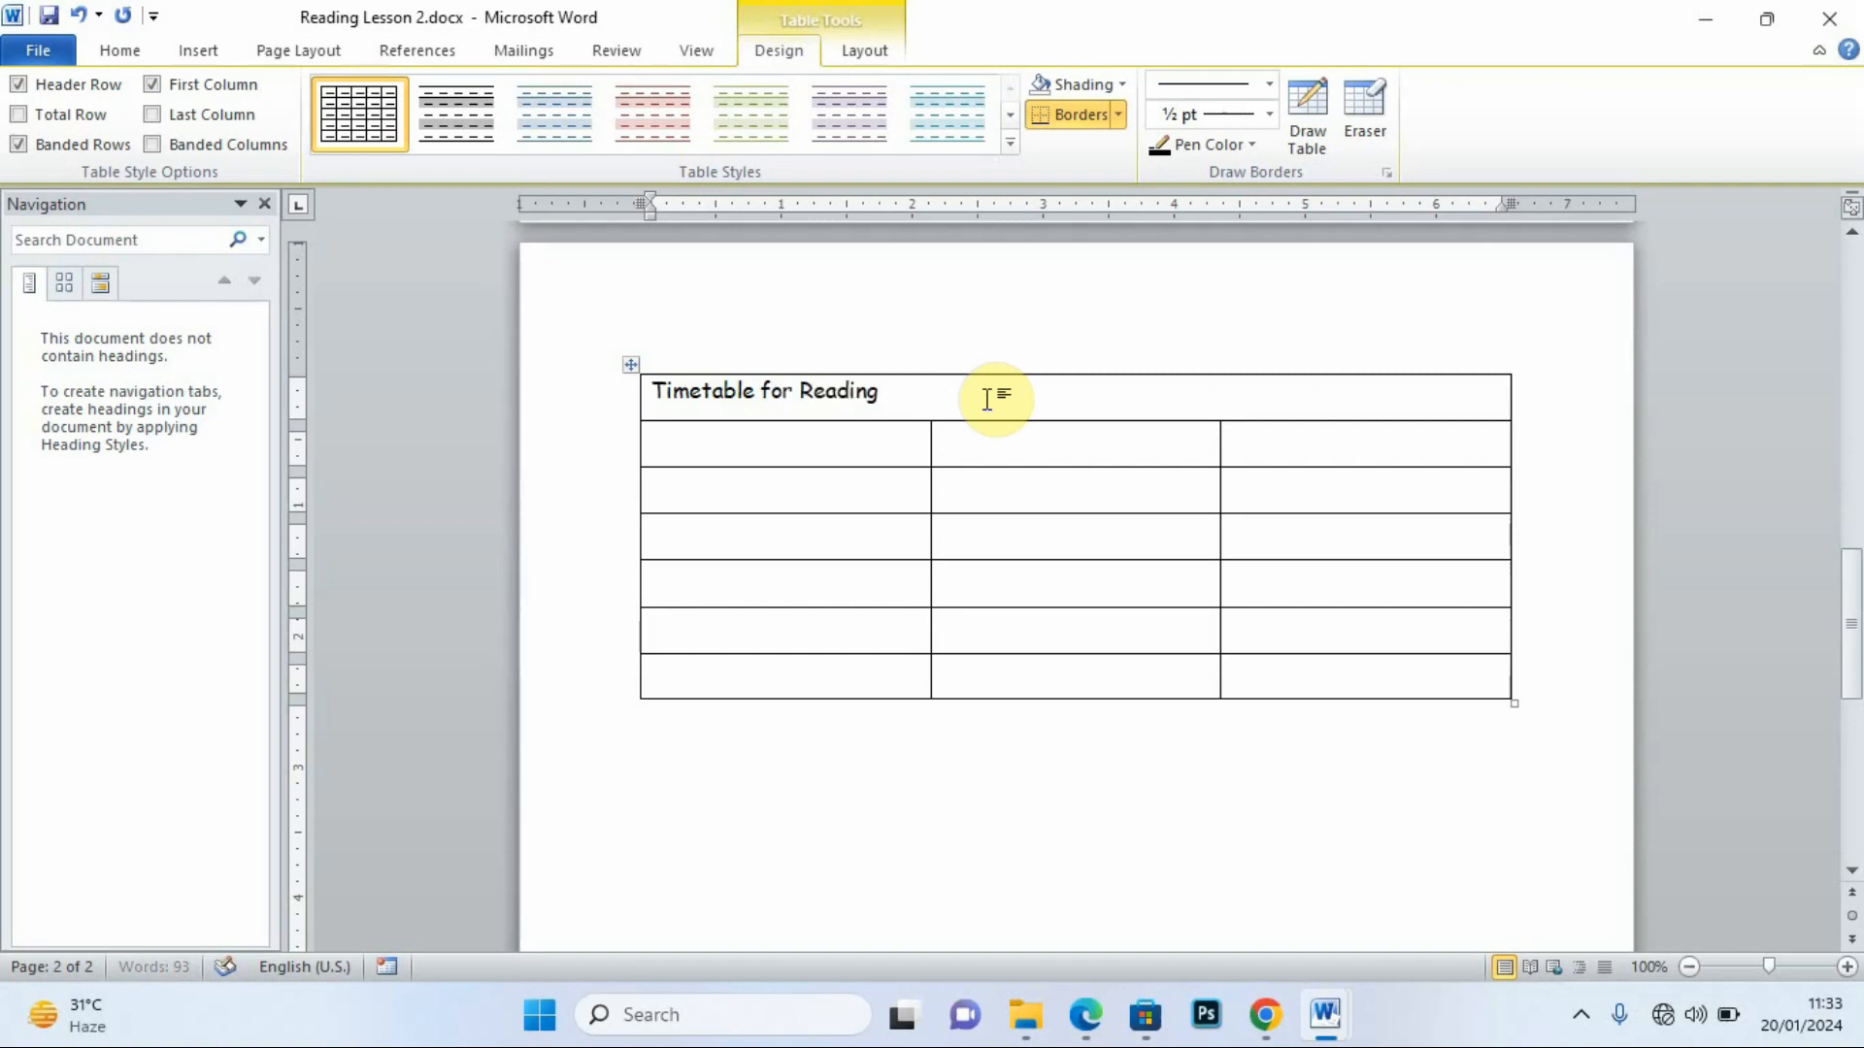
{"action": "type", "text": "essons"}
Compare the title row with the exam PDF and center the title "Timetable for Reading Lessons" in the top row.
{"action": "left_click", "coordinate": [1079, 1015]}
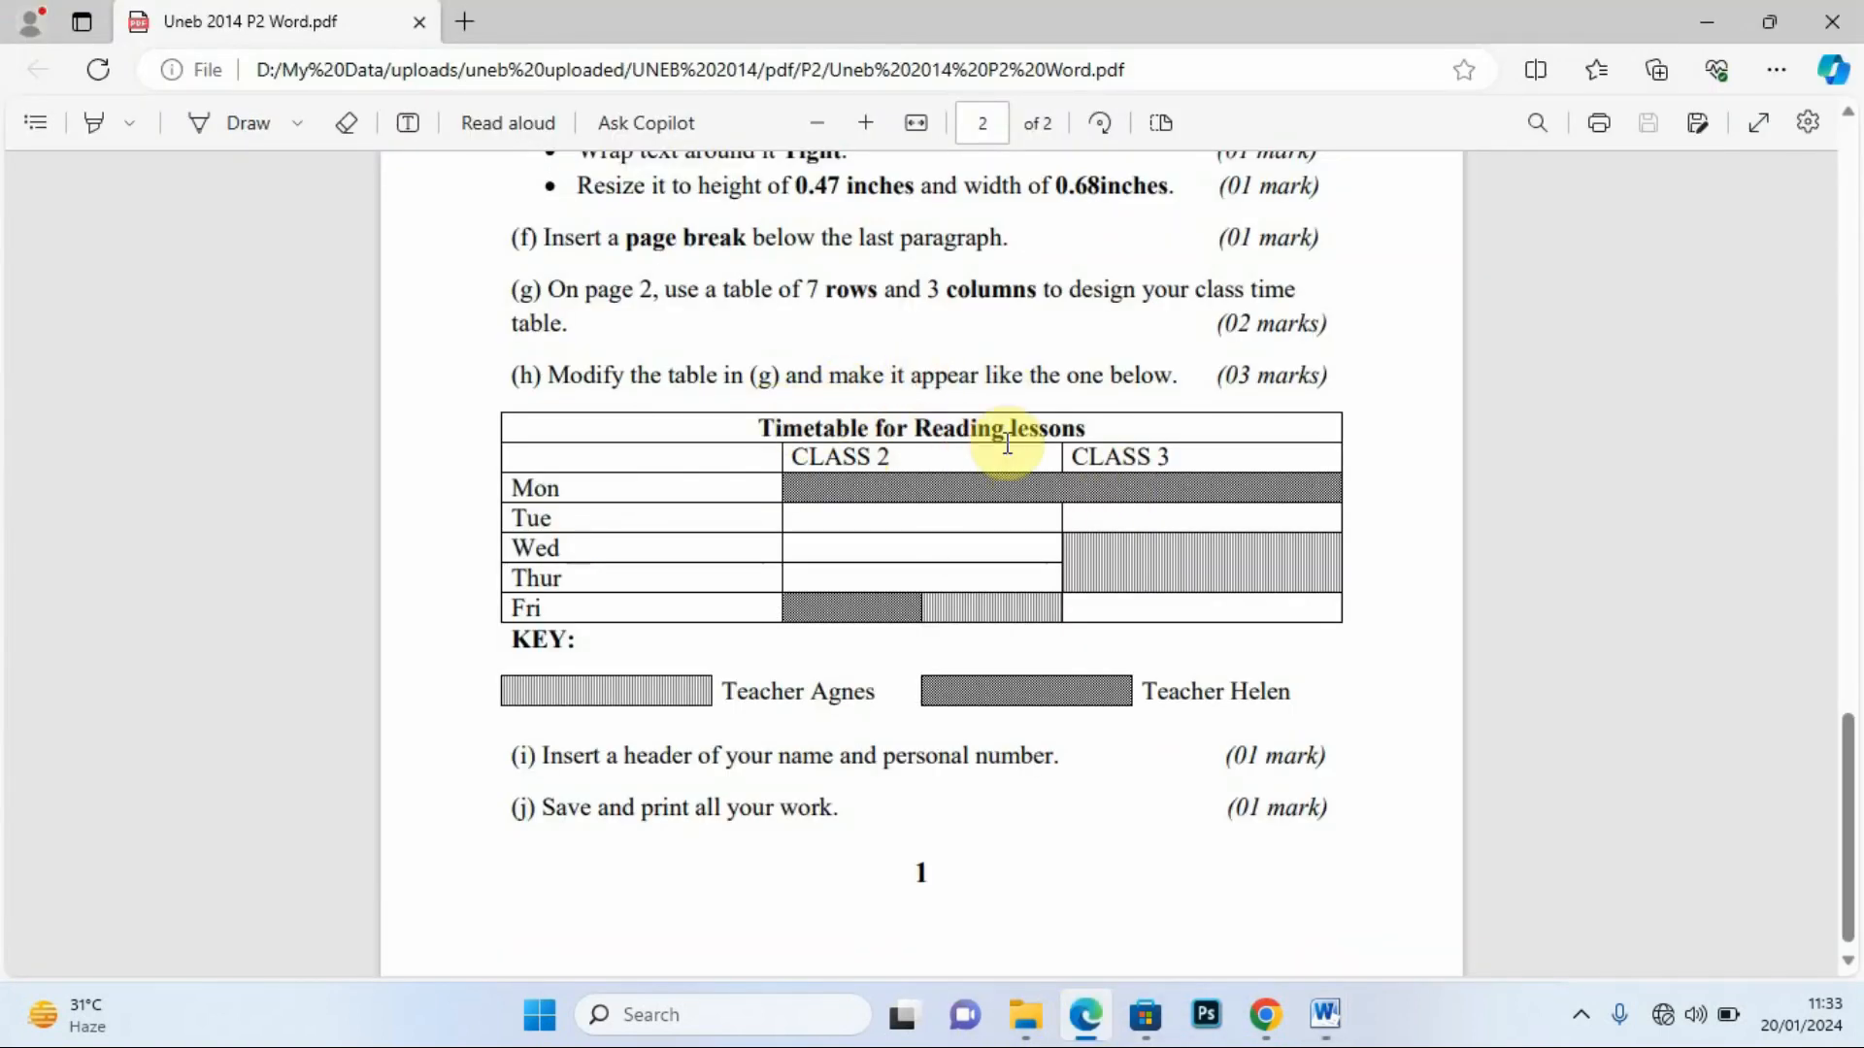
{"action": "left_click", "coordinate": [1323, 1012]}
{"action": "left_click", "coordinate": [1346, 821]}
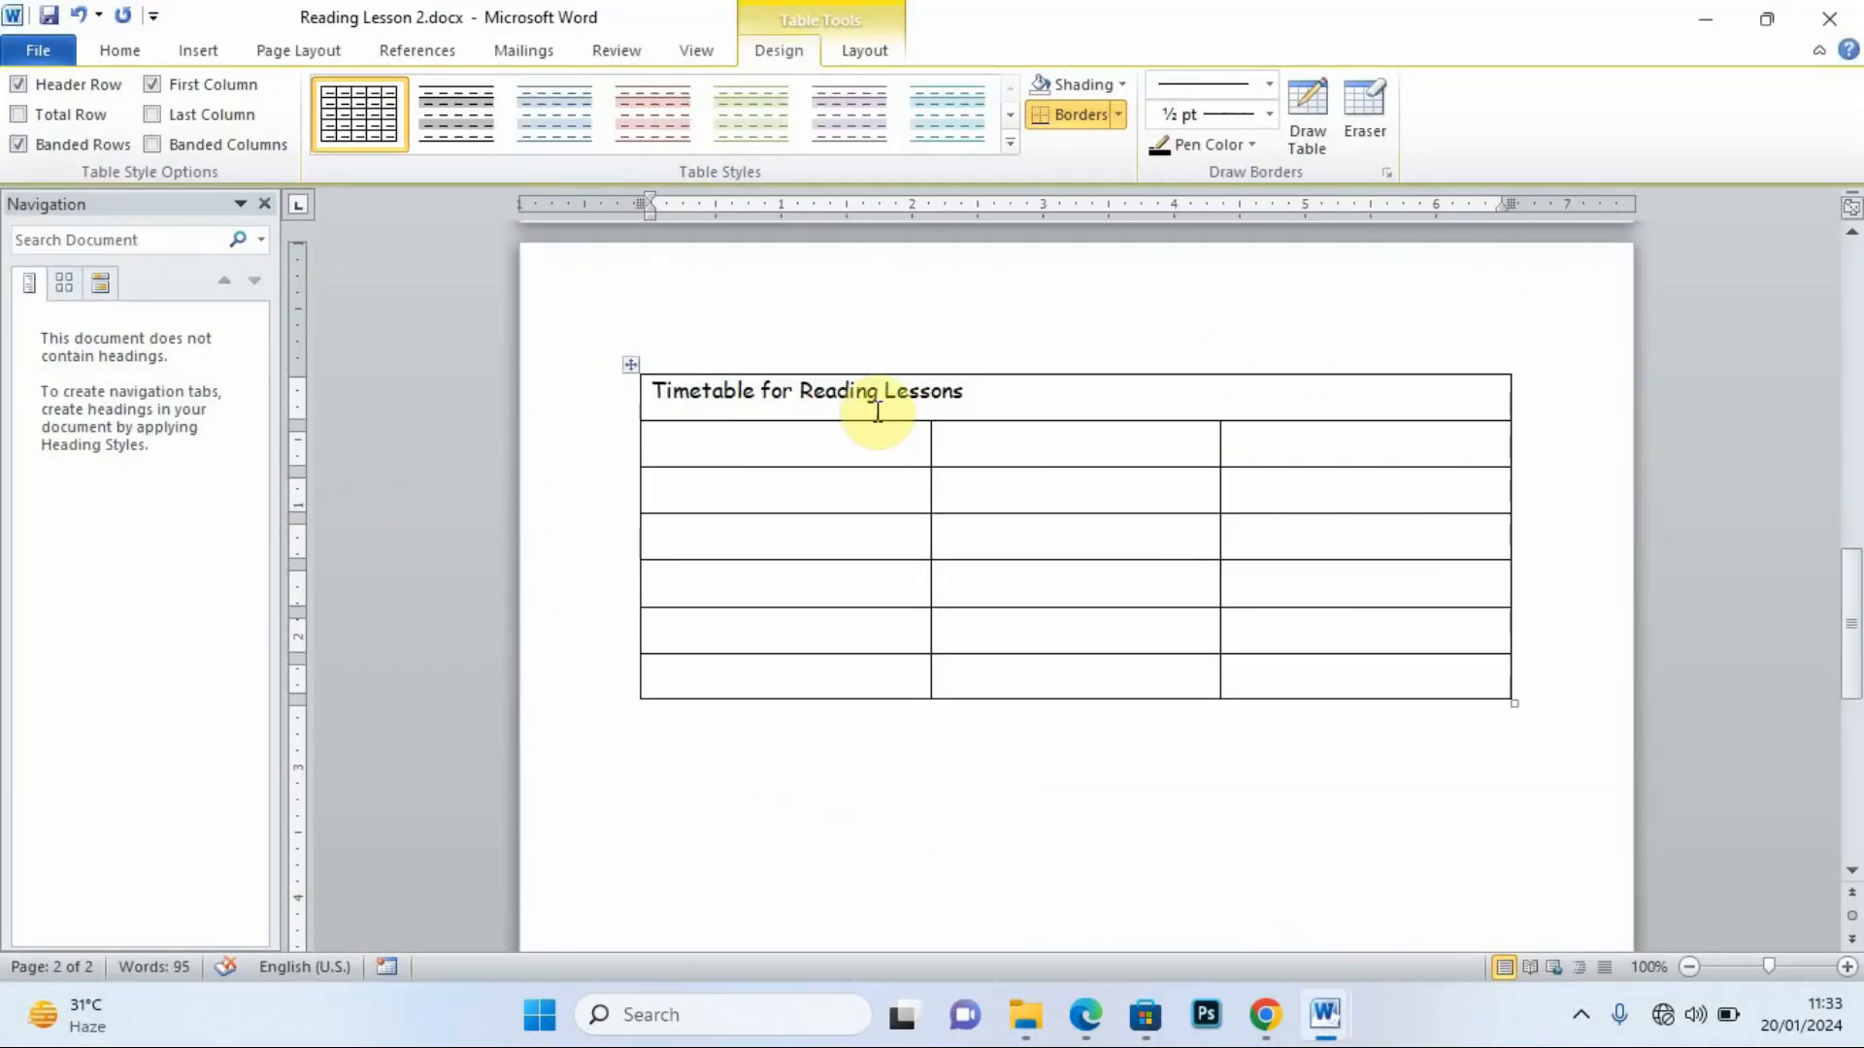
{"action": "left_click", "coordinate": [119, 50]}
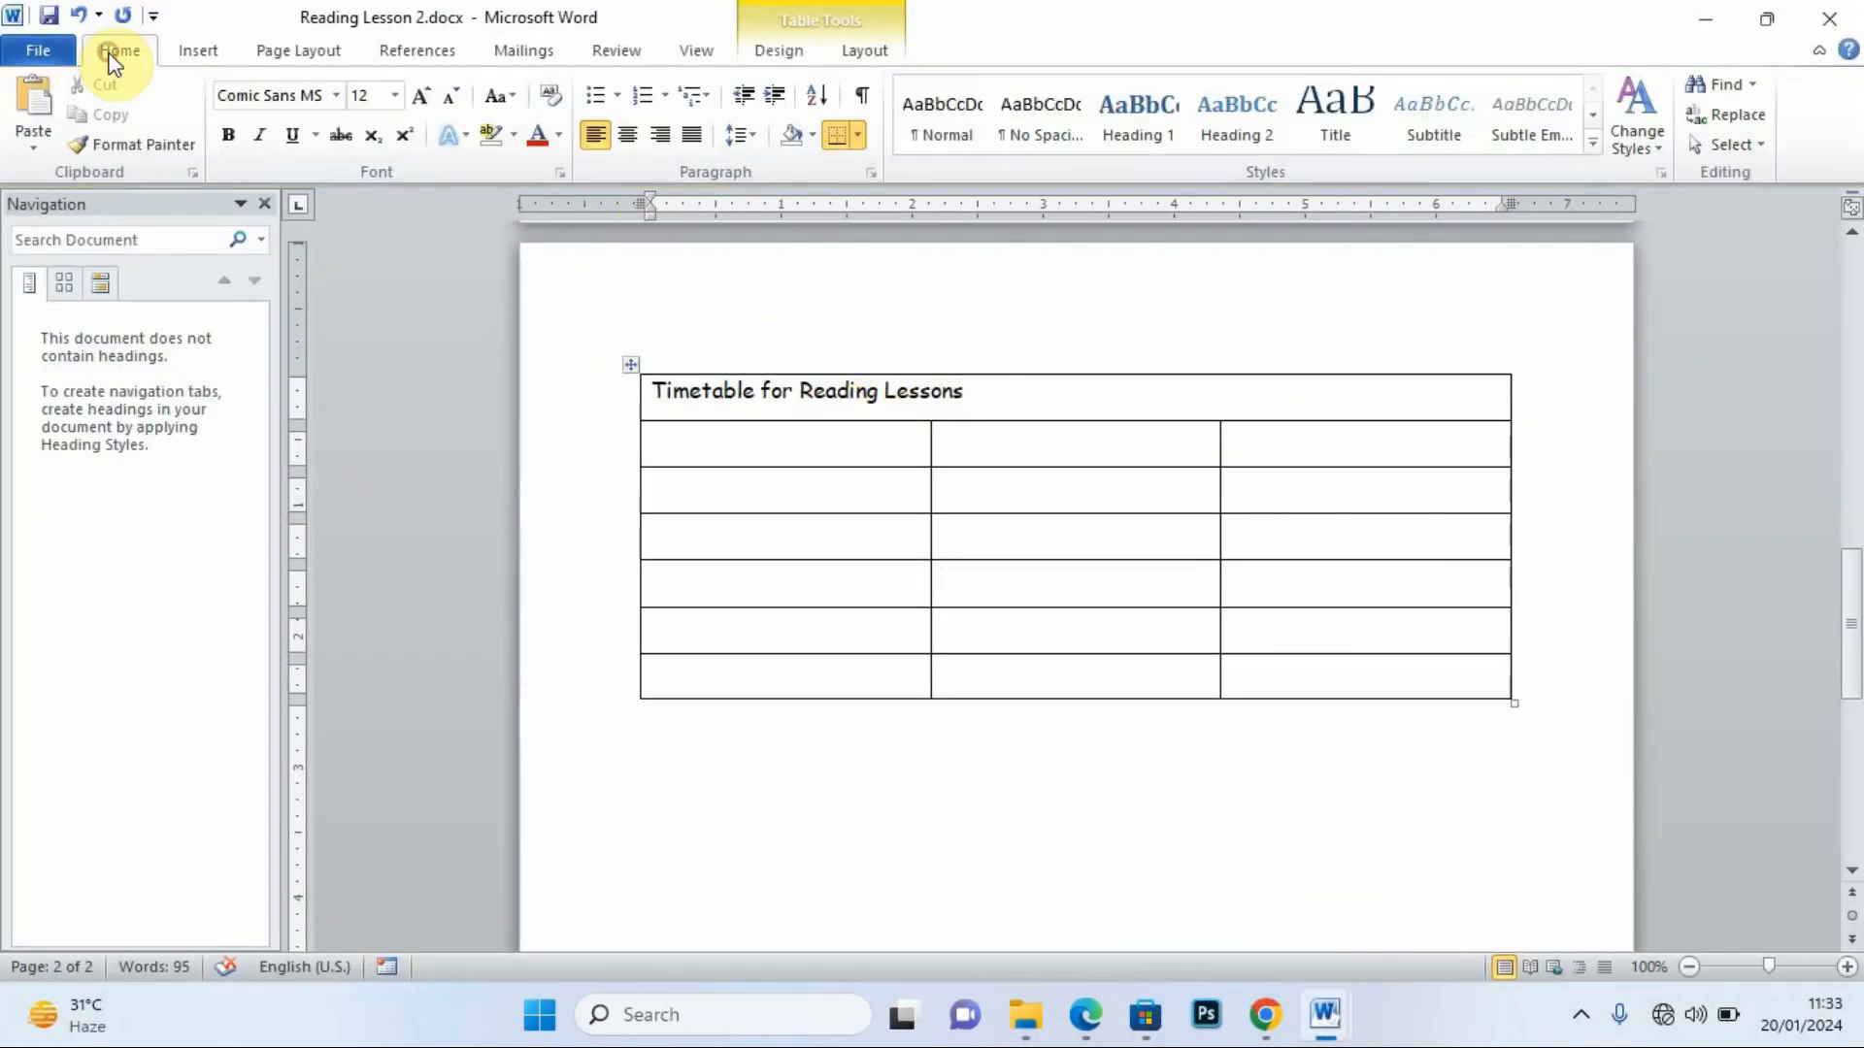
{"action": "left_click", "coordinate": [629, 136]}
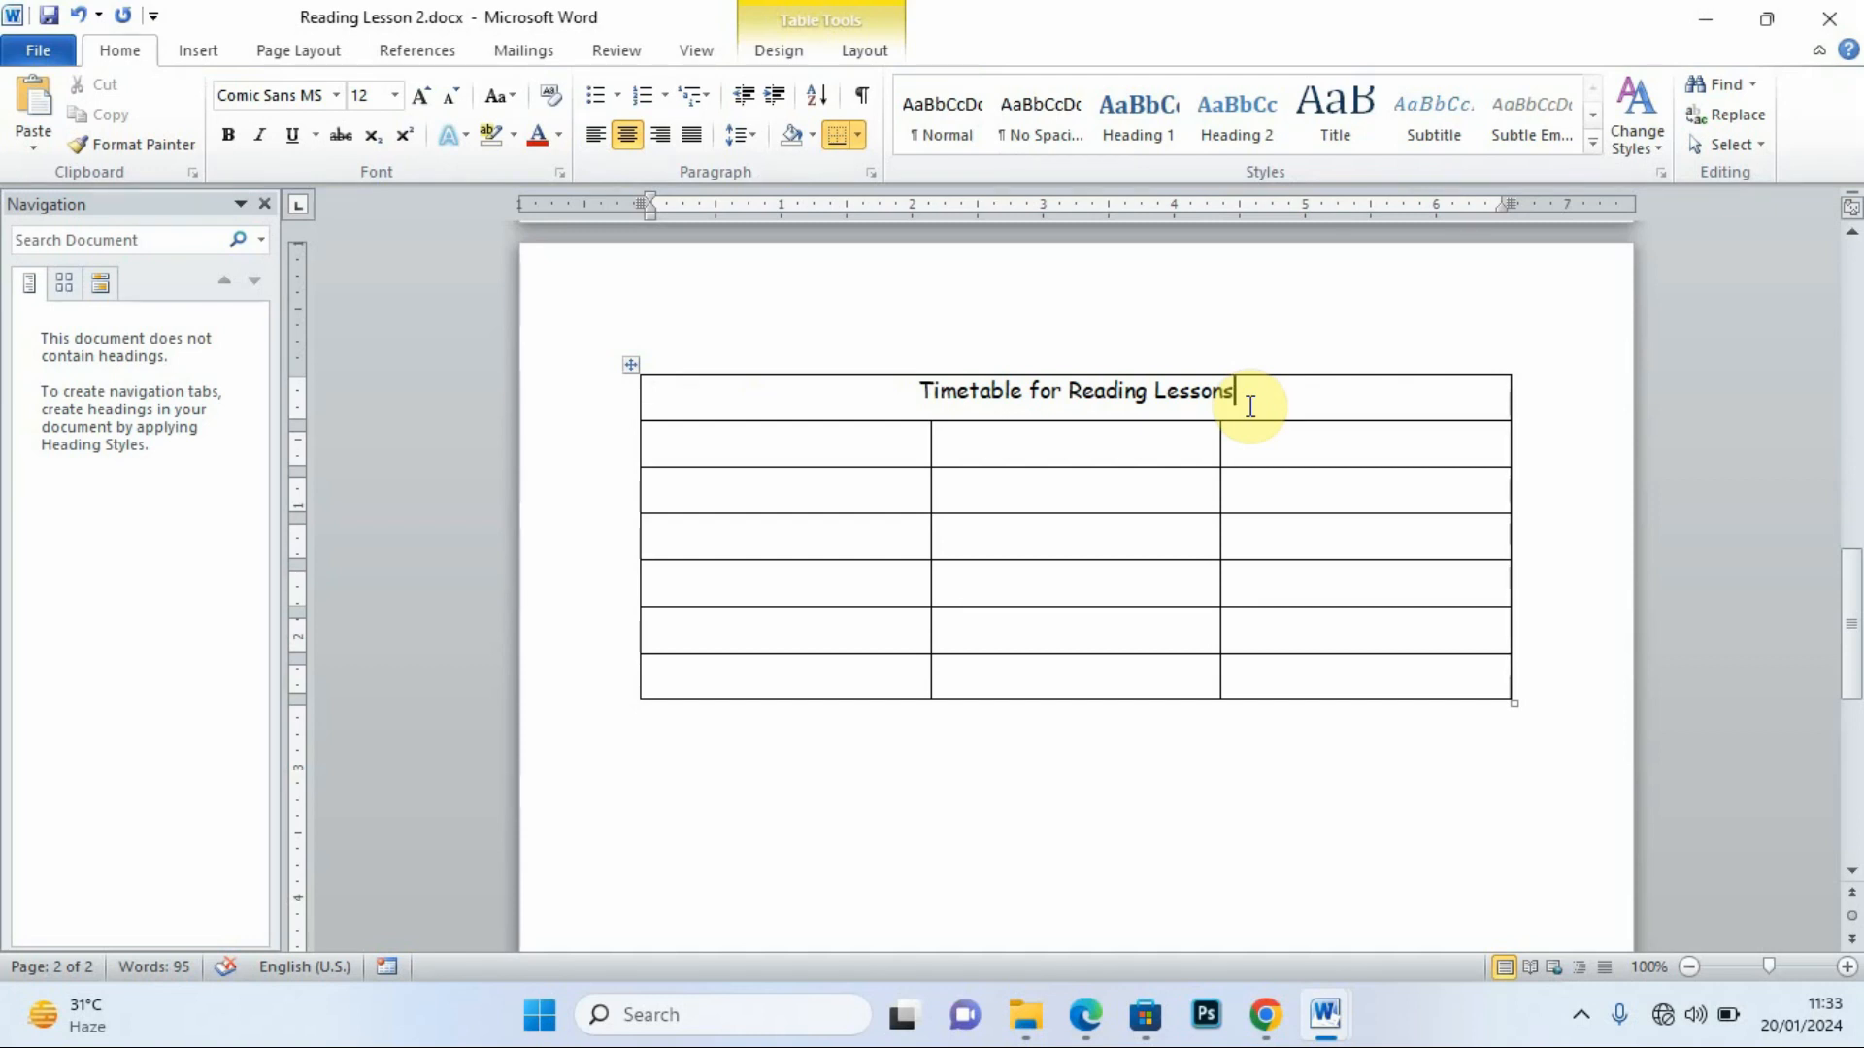
Check the column headings of the model timetable in the exam PDF and enter "CLASS2" in the second row's middle cell in Reading Lesson 2.
{"action": "left_click", "coordinate": [1080, 1014]}
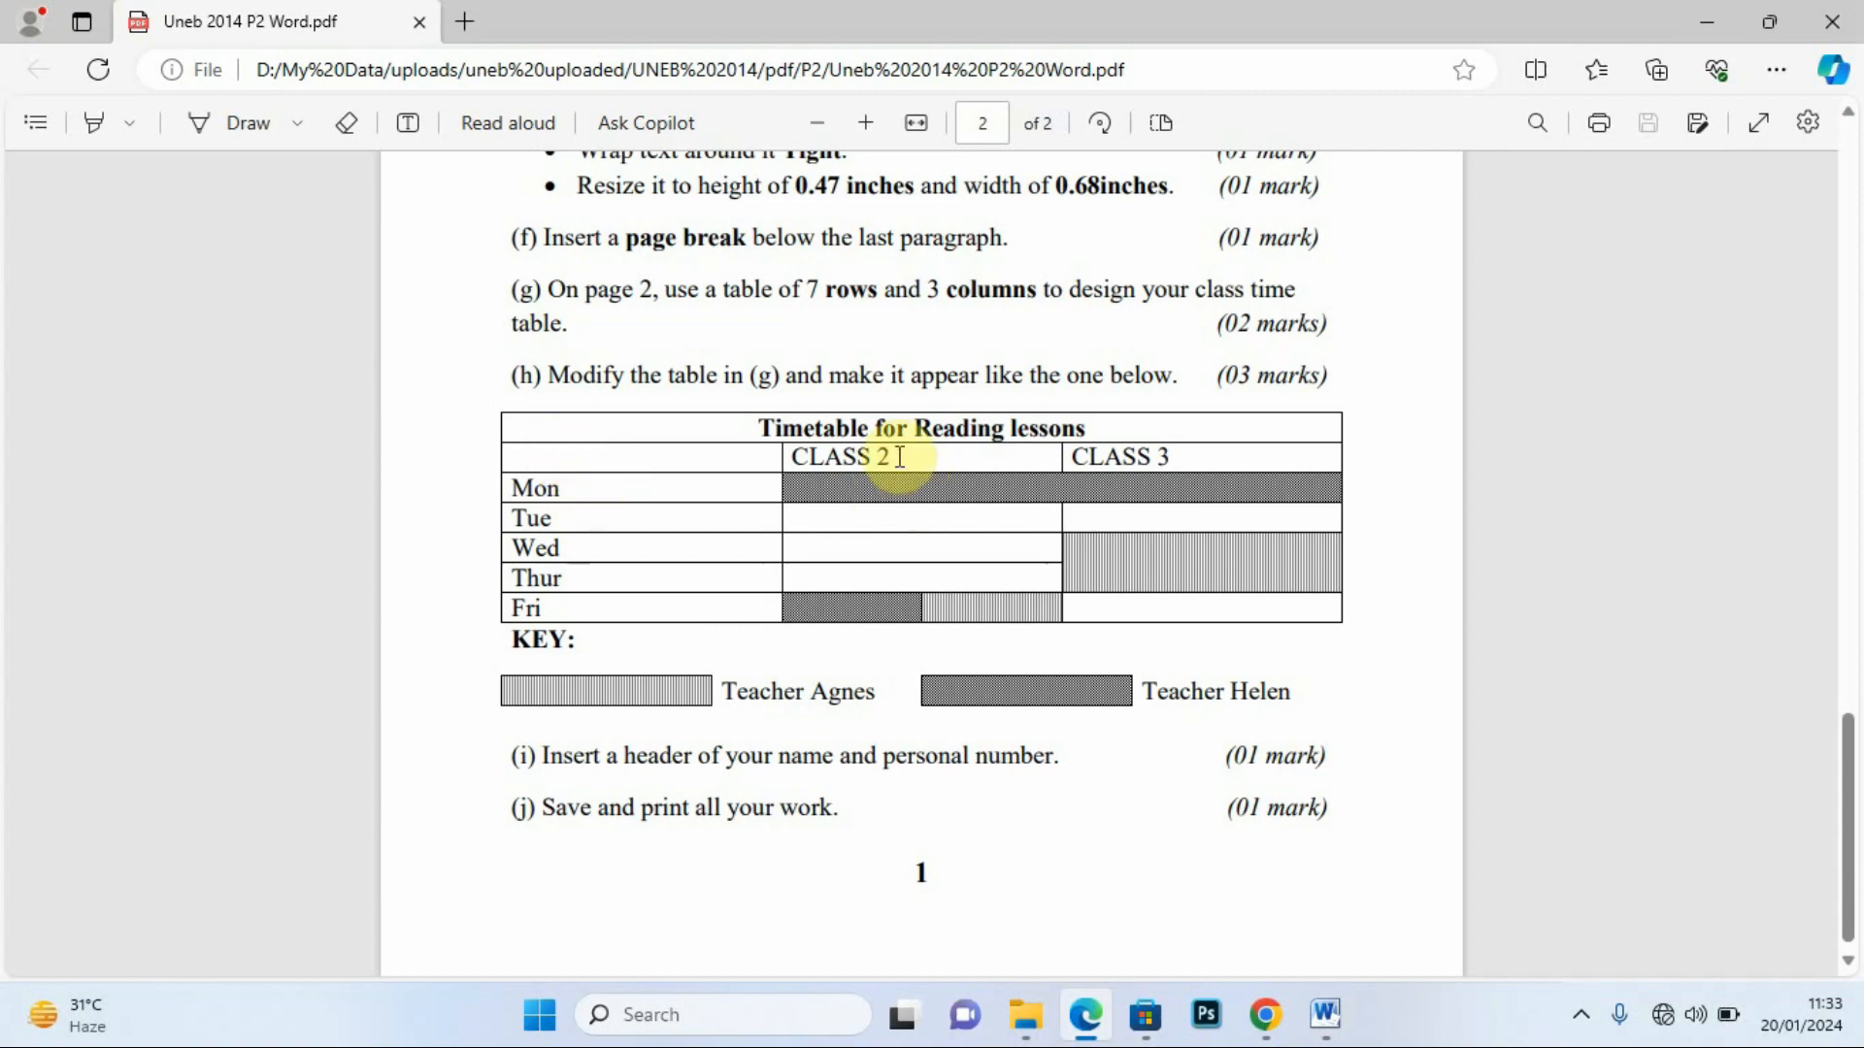
{"action": "left_click_drag", "start_coordinate": [895, 456], "coordinate": [785, 452]}
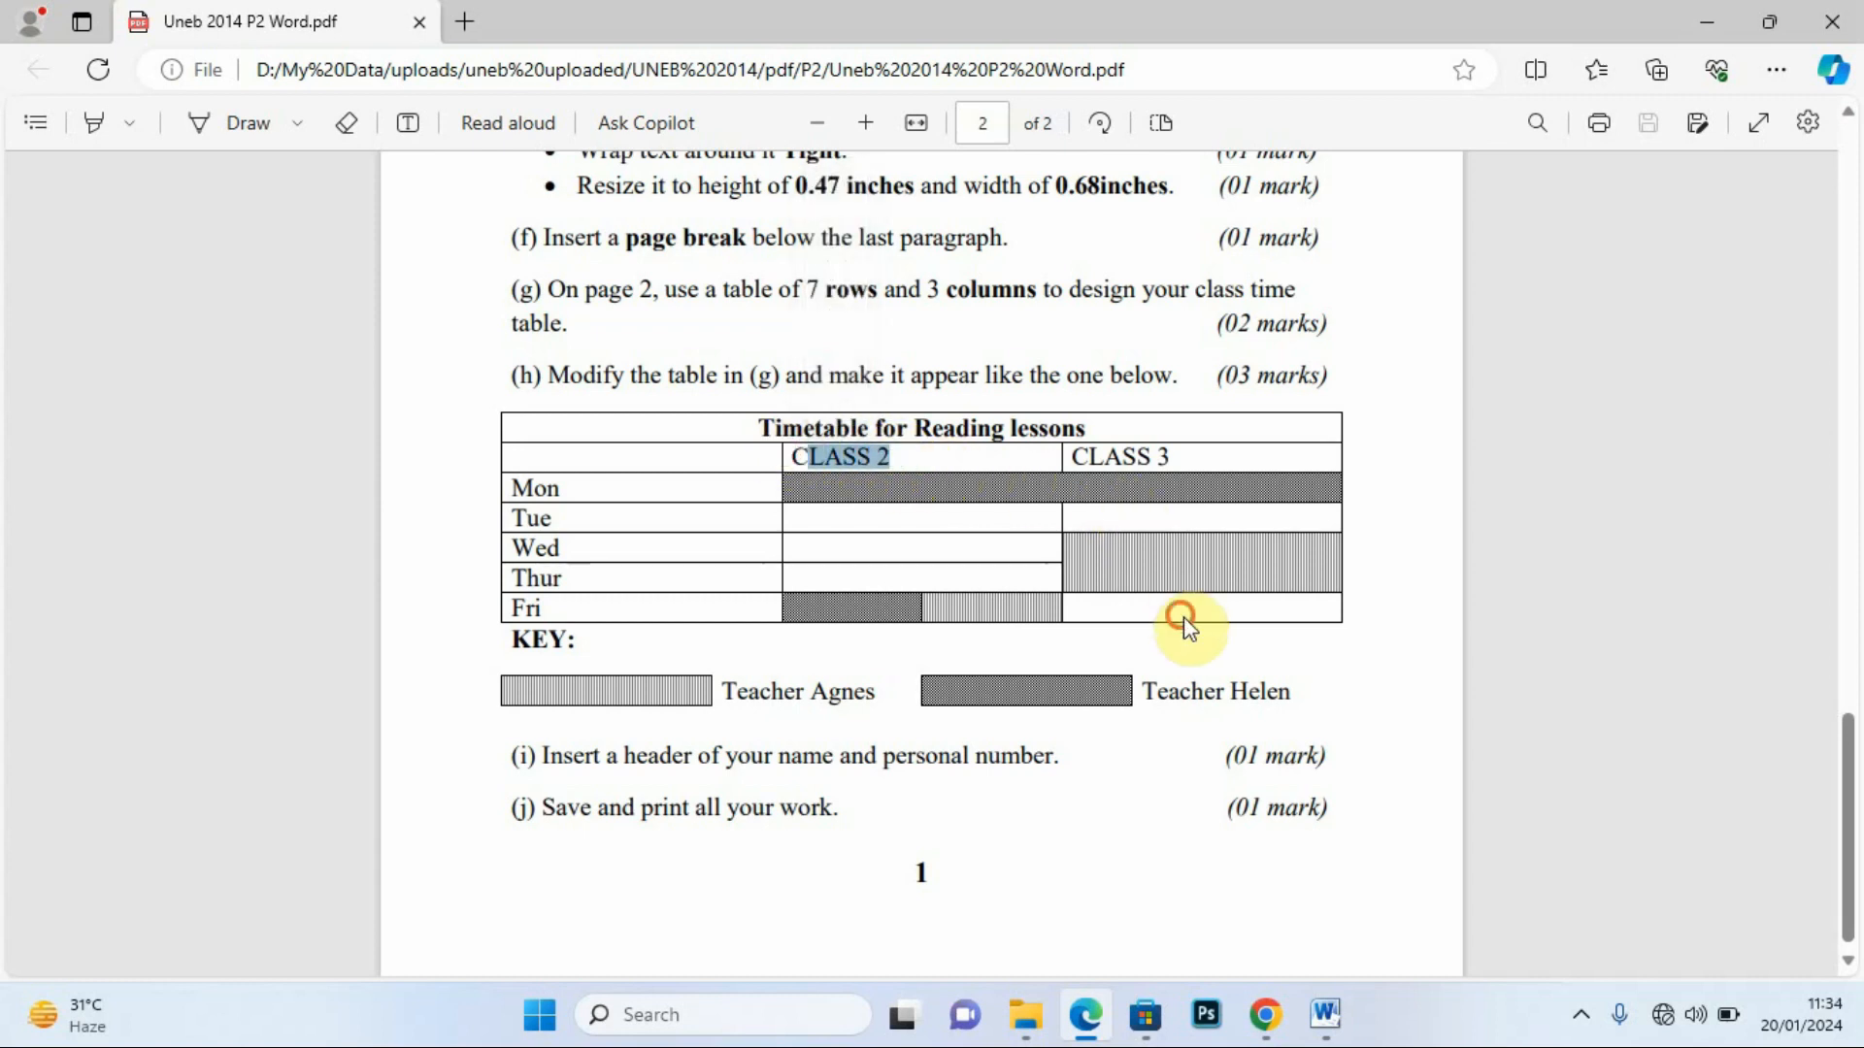
{"action": "left_click", "coordinate": [1359, 643]}
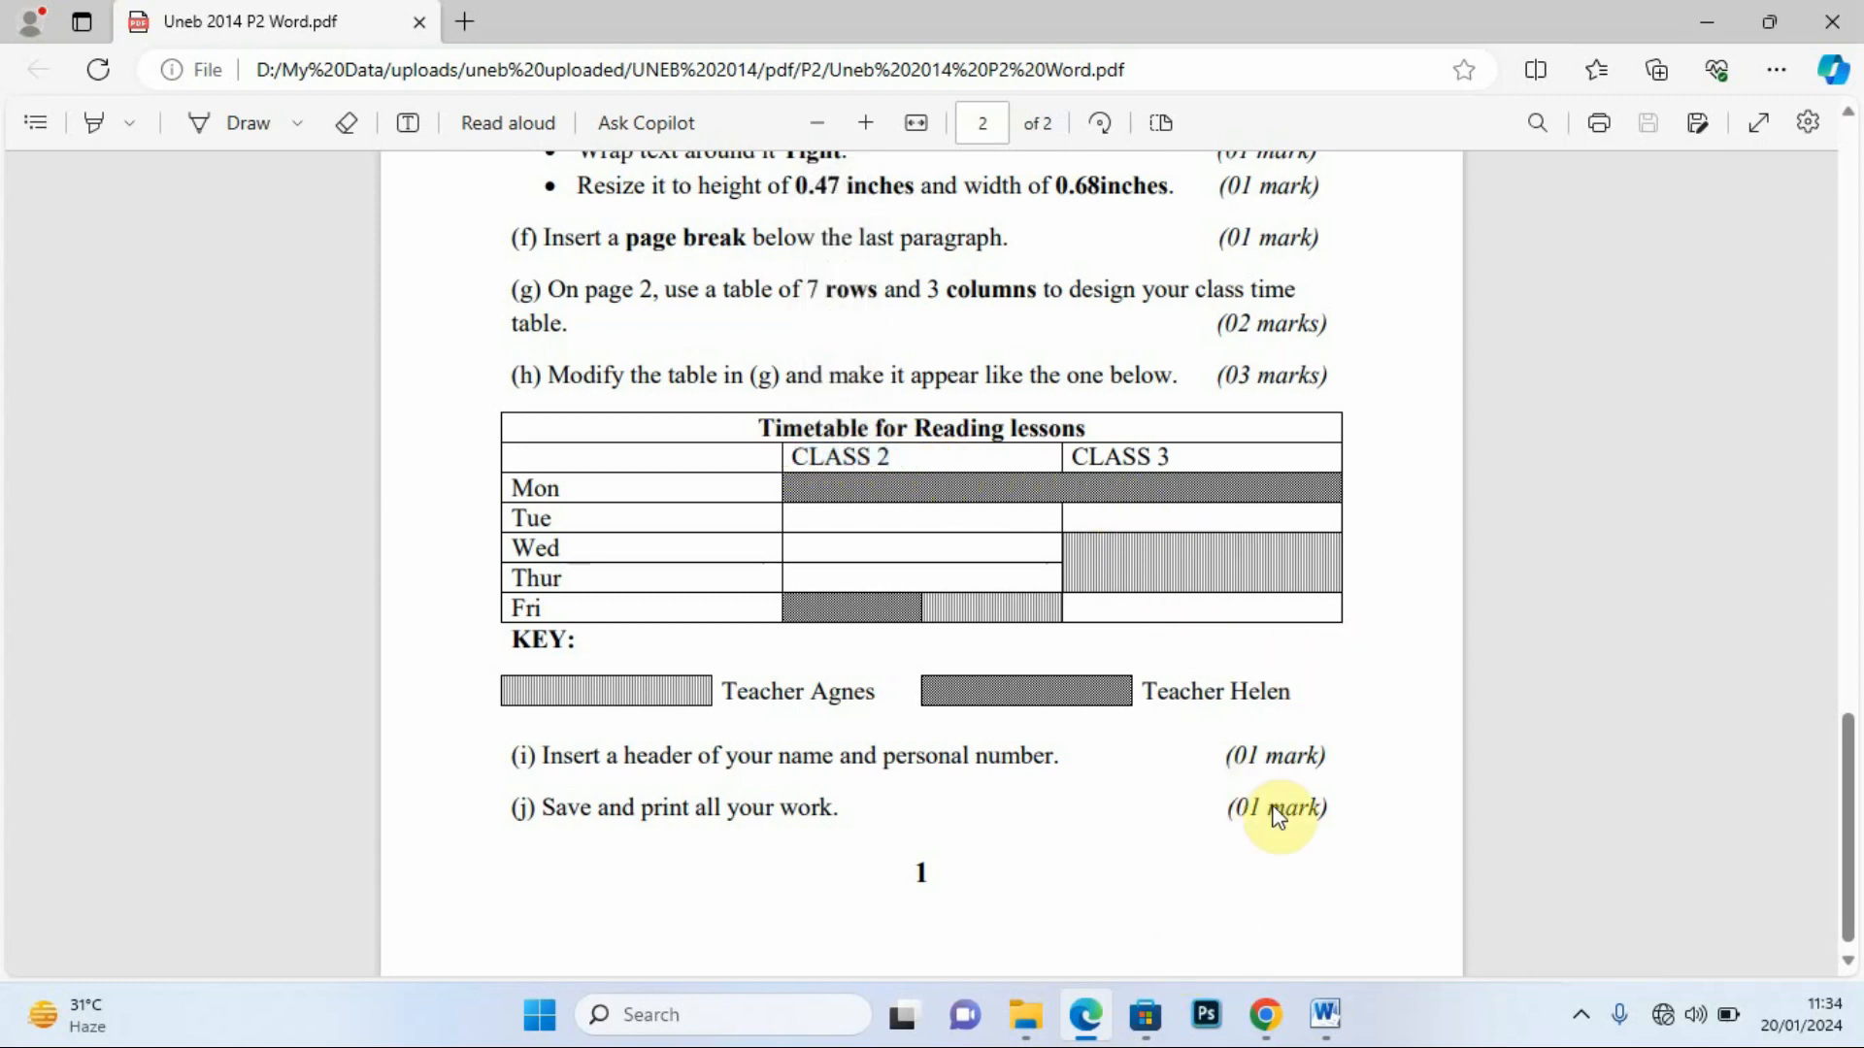
{"action": "mouse_move", "coordinate": [1325, 1014]}
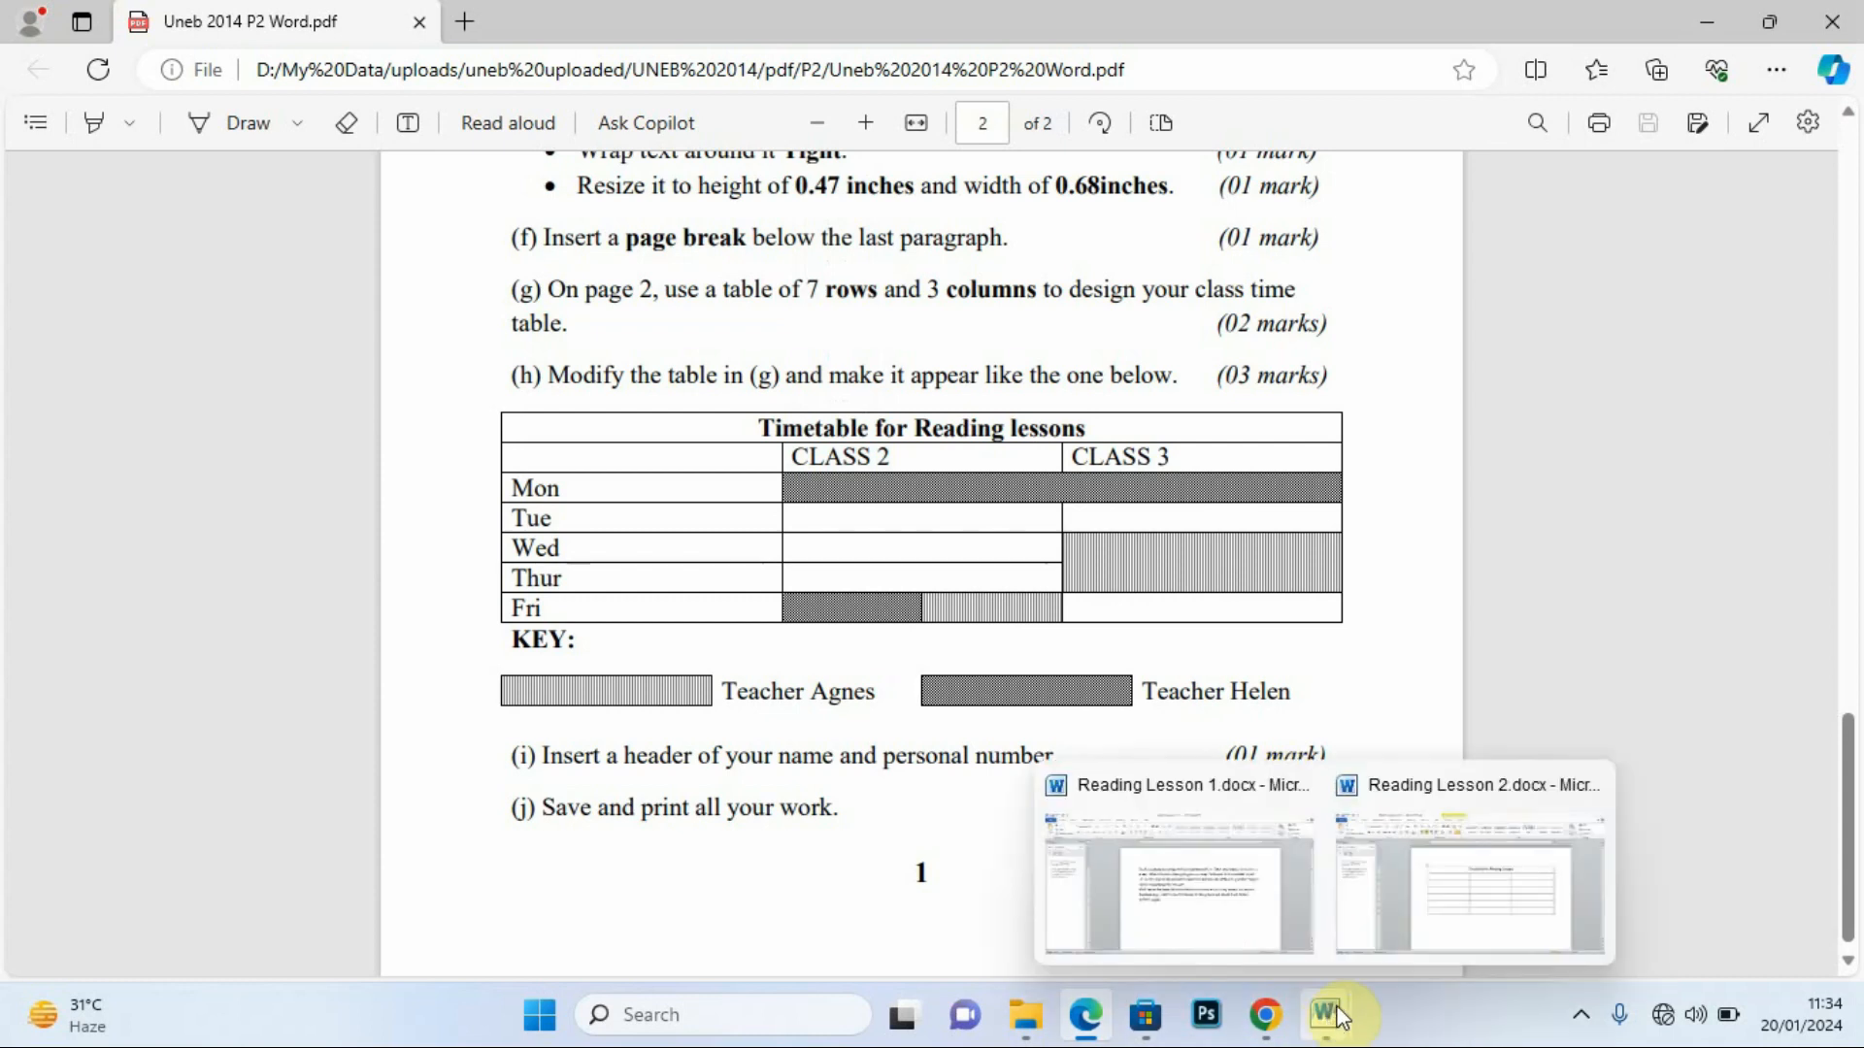
{"action": "left_click", "coordinate": [1464, 901]}
{"action": "left_click", "coordinate": [1019, 458]}
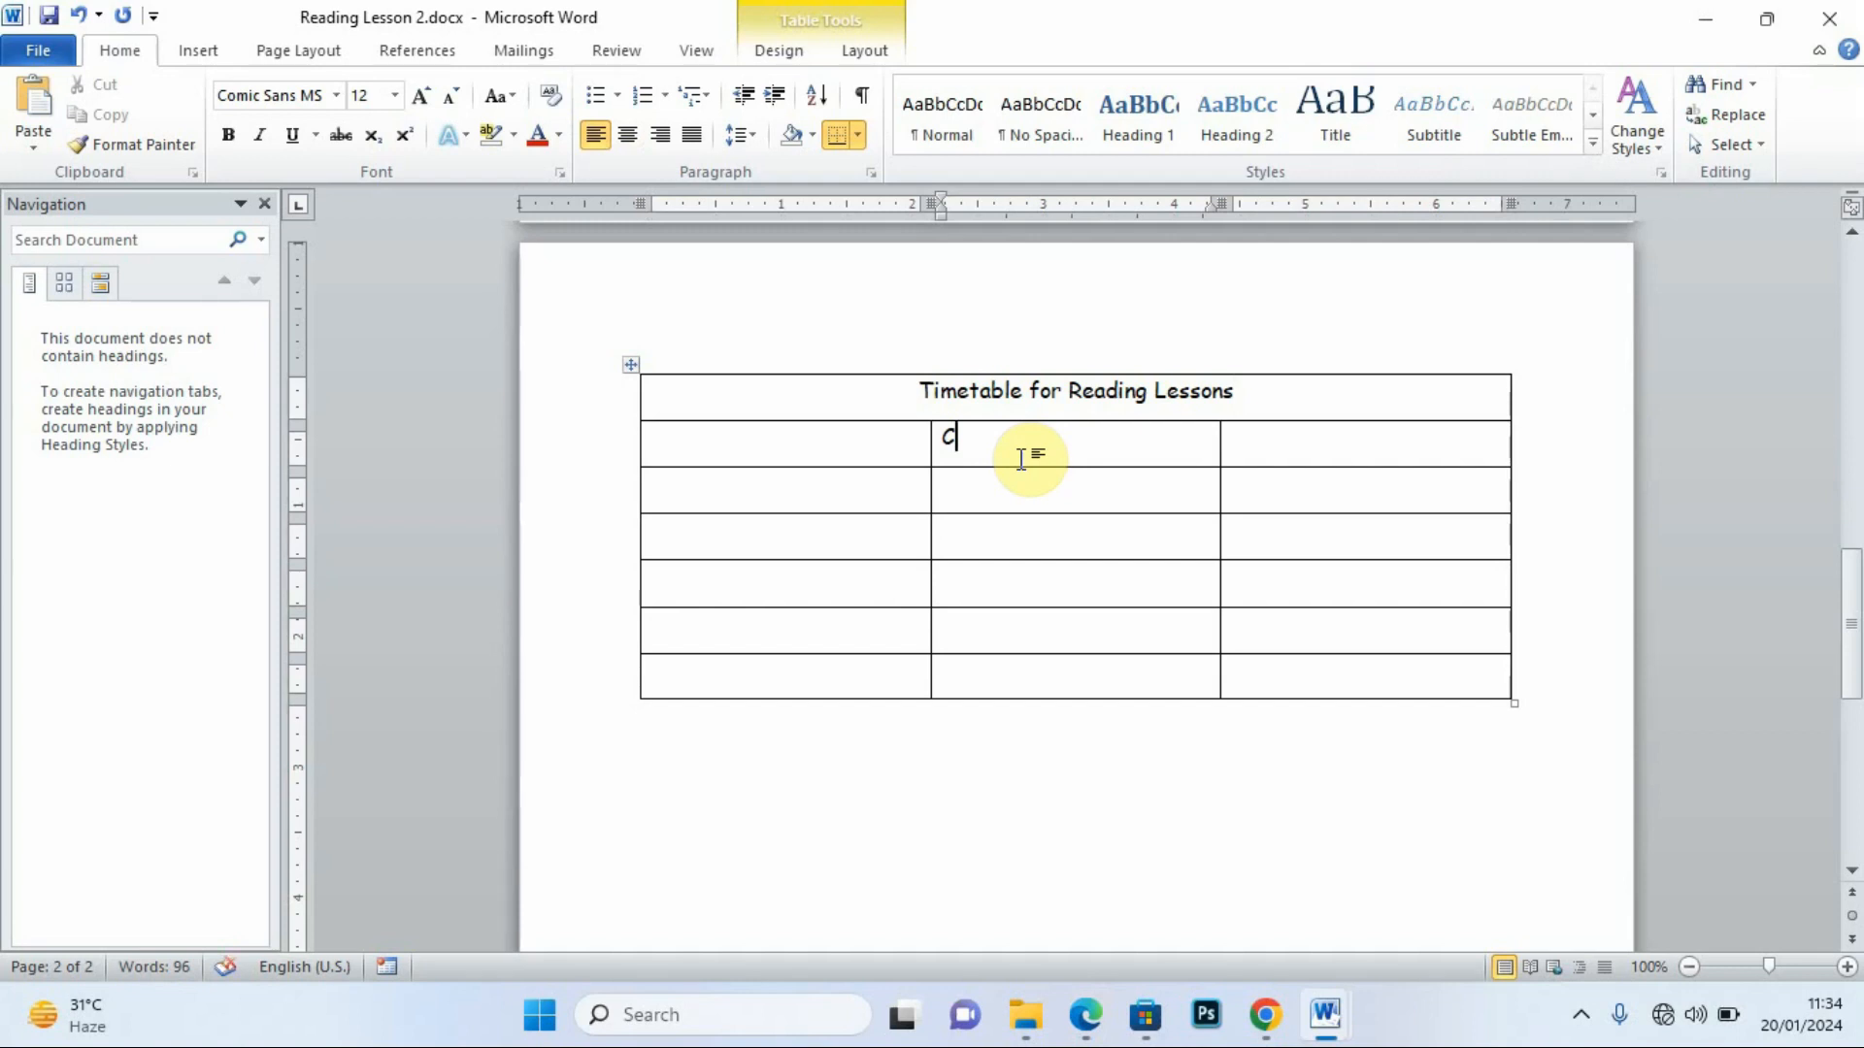
{"action": "type", "text": "CLASS2"}
Enter "CLASS 3" in the second row's last cell, checking against the exam PDF, and space the middle heading as "CLASS 2".
{"action": "left_click", "coordinate": [1299, 442]}
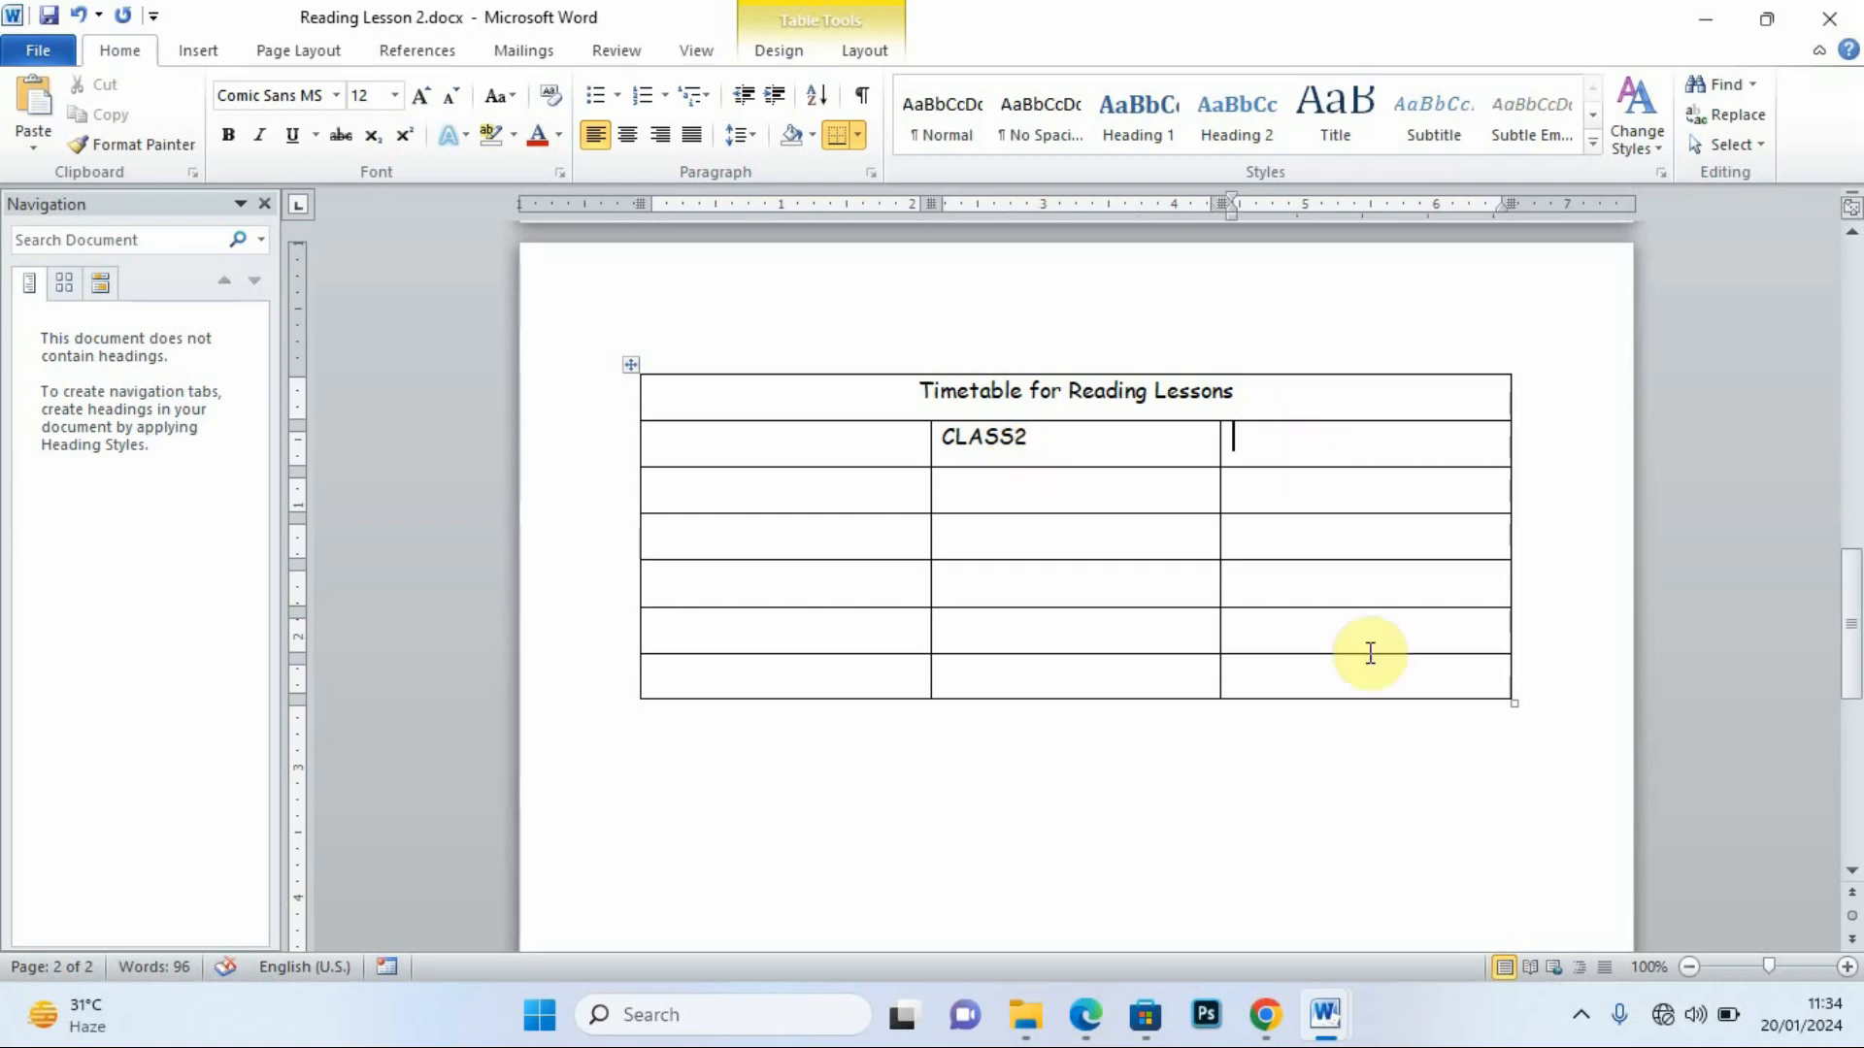
{"action": "left_click", "coordinate": [1077, 1014]}
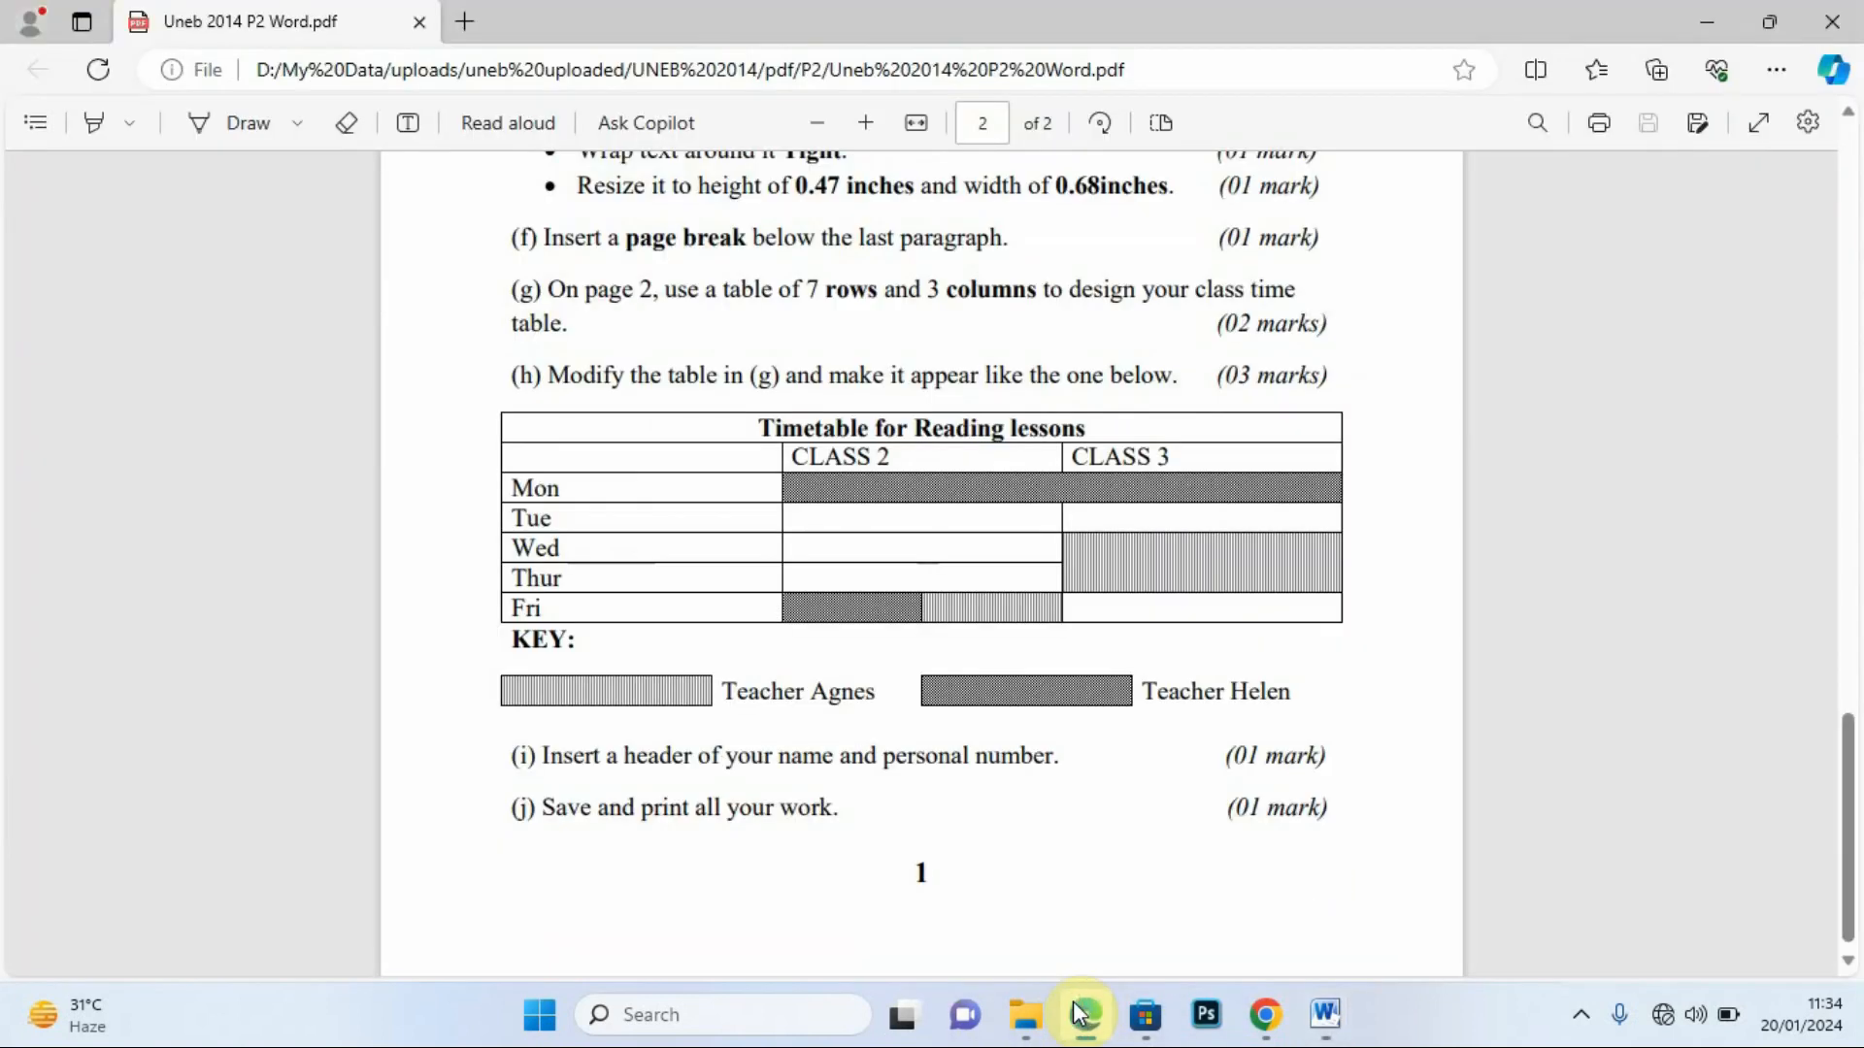
{"action": "left_click", "coordinate": [1077, 1015]}
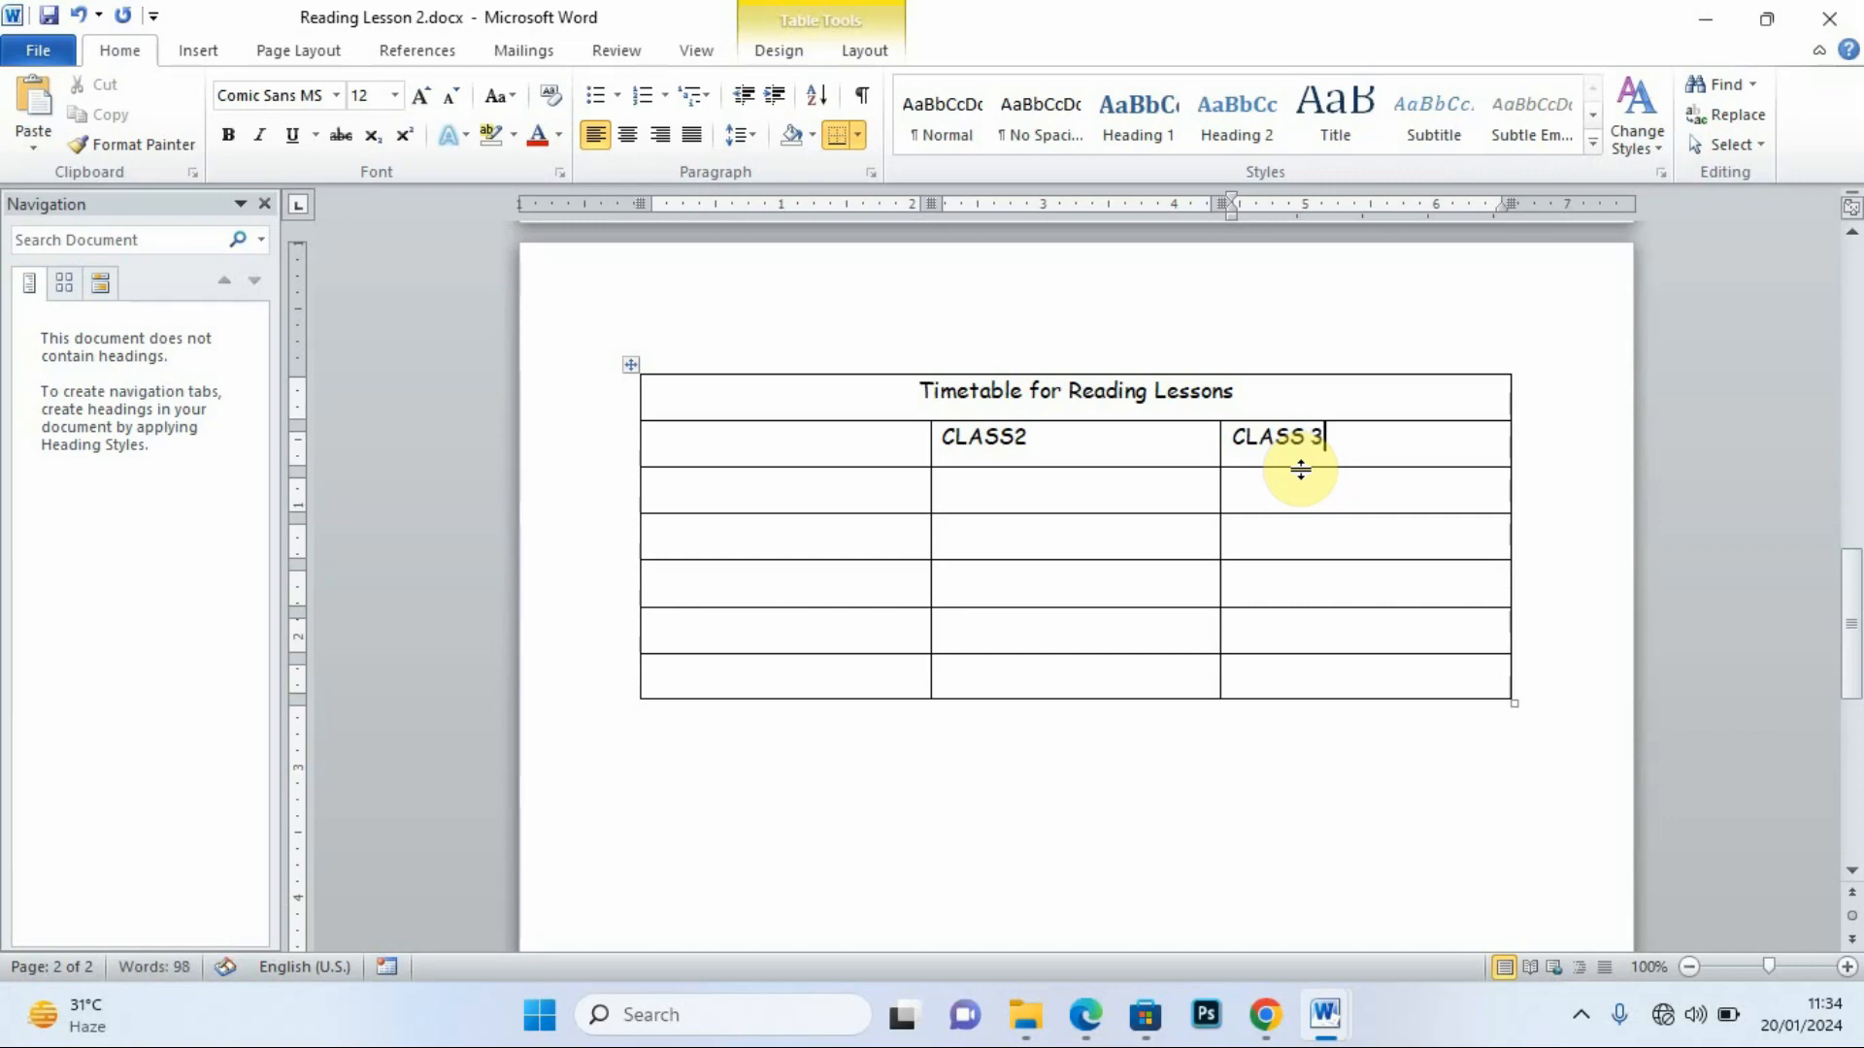
{"action": "left_click", "coordinate": [1085, 1017]}
{"action": "left_click", "coordinate": [1085, 1018]}
{"action": "left_click", "coordinate": [1085, 1018]}
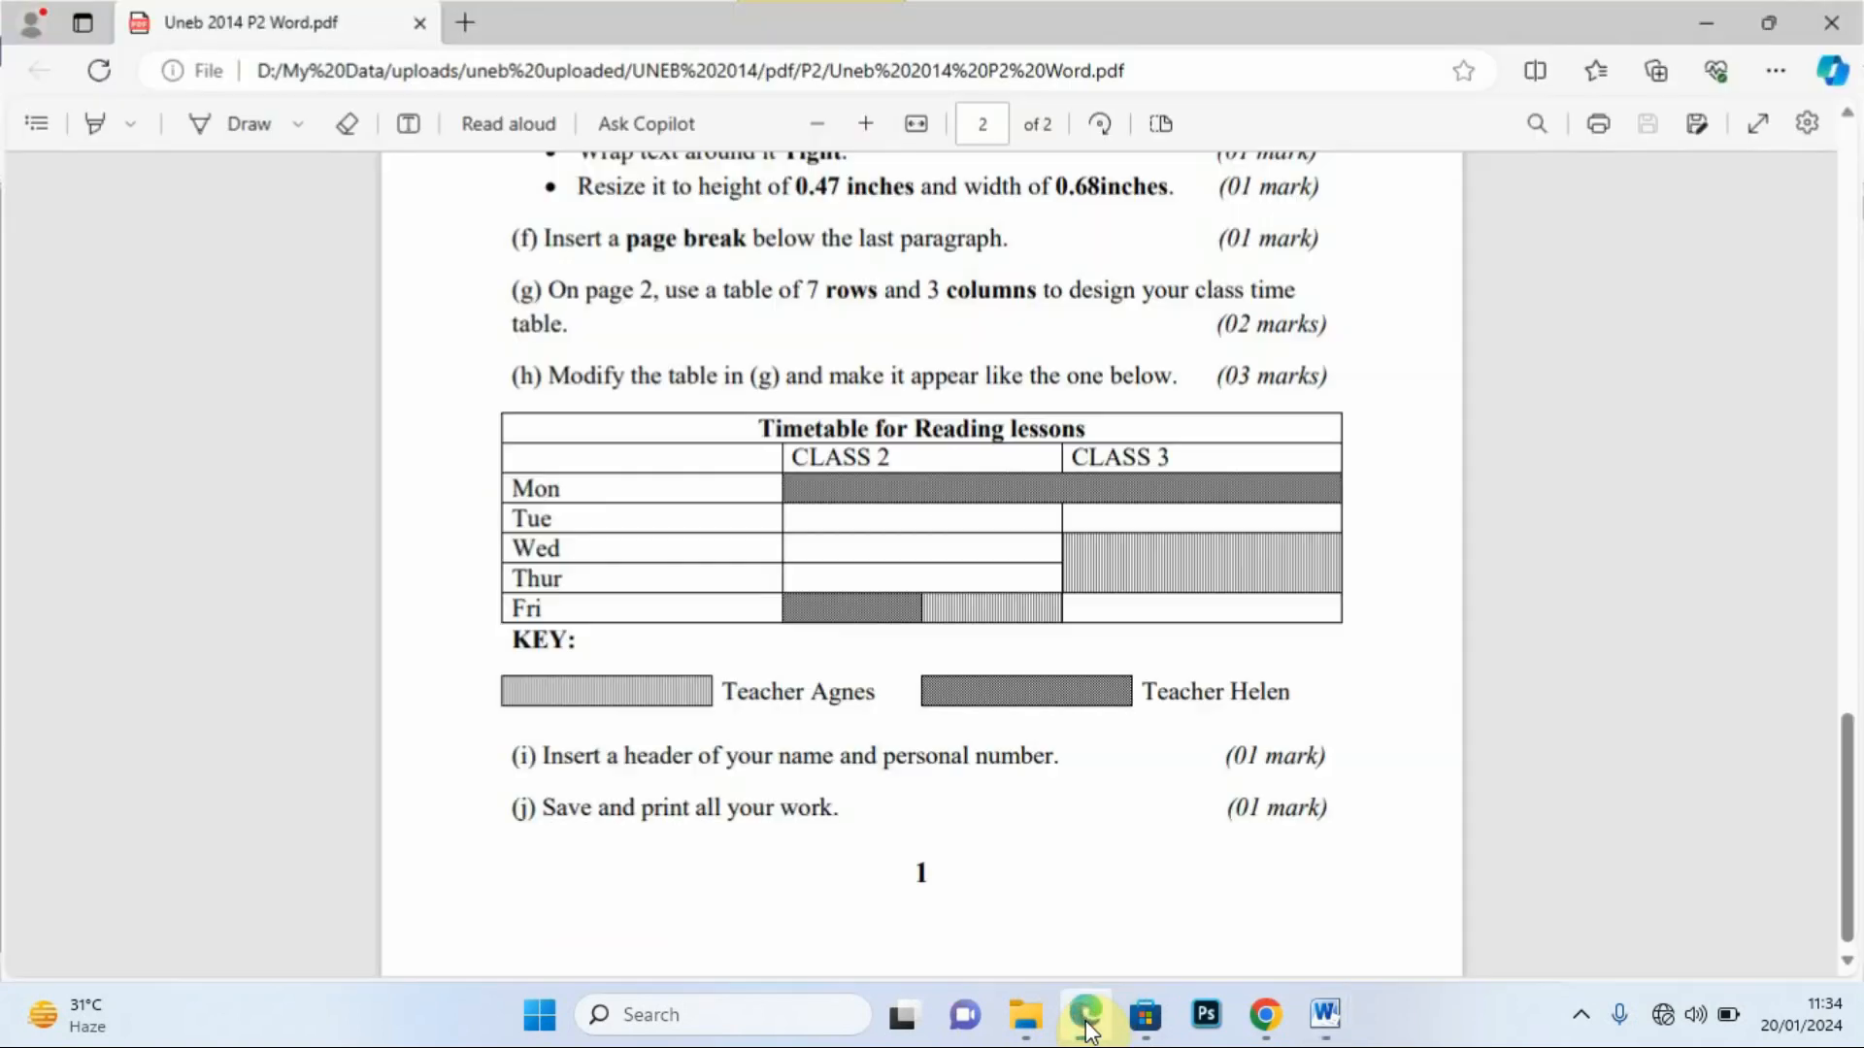
{"action": "left_click", "coordinate": [1085, 1018]}
{"action": "left_click", "coordinate": [1016, 436]}
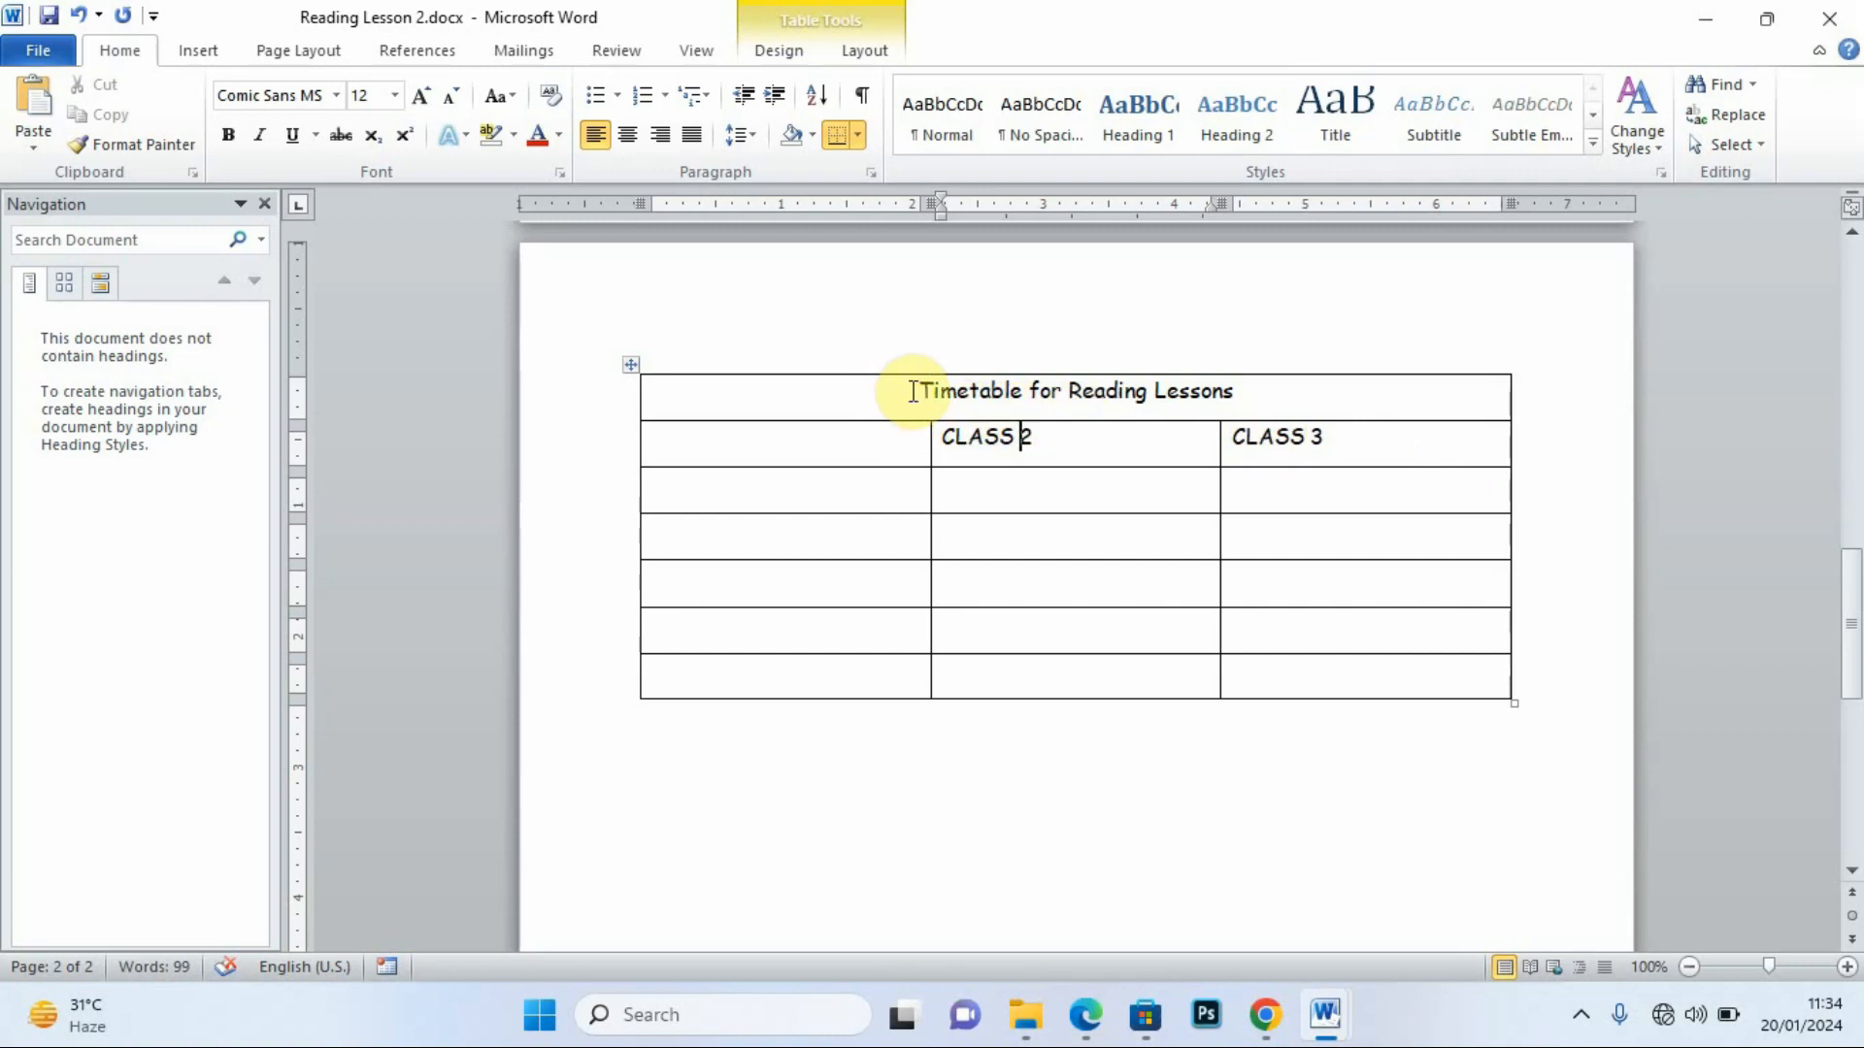
Set the font of the whole timetable to Times New Roman.
{"action": "left_click_drag", "start_coordinate": [906, 388], "coordinate": [1327, 658]}
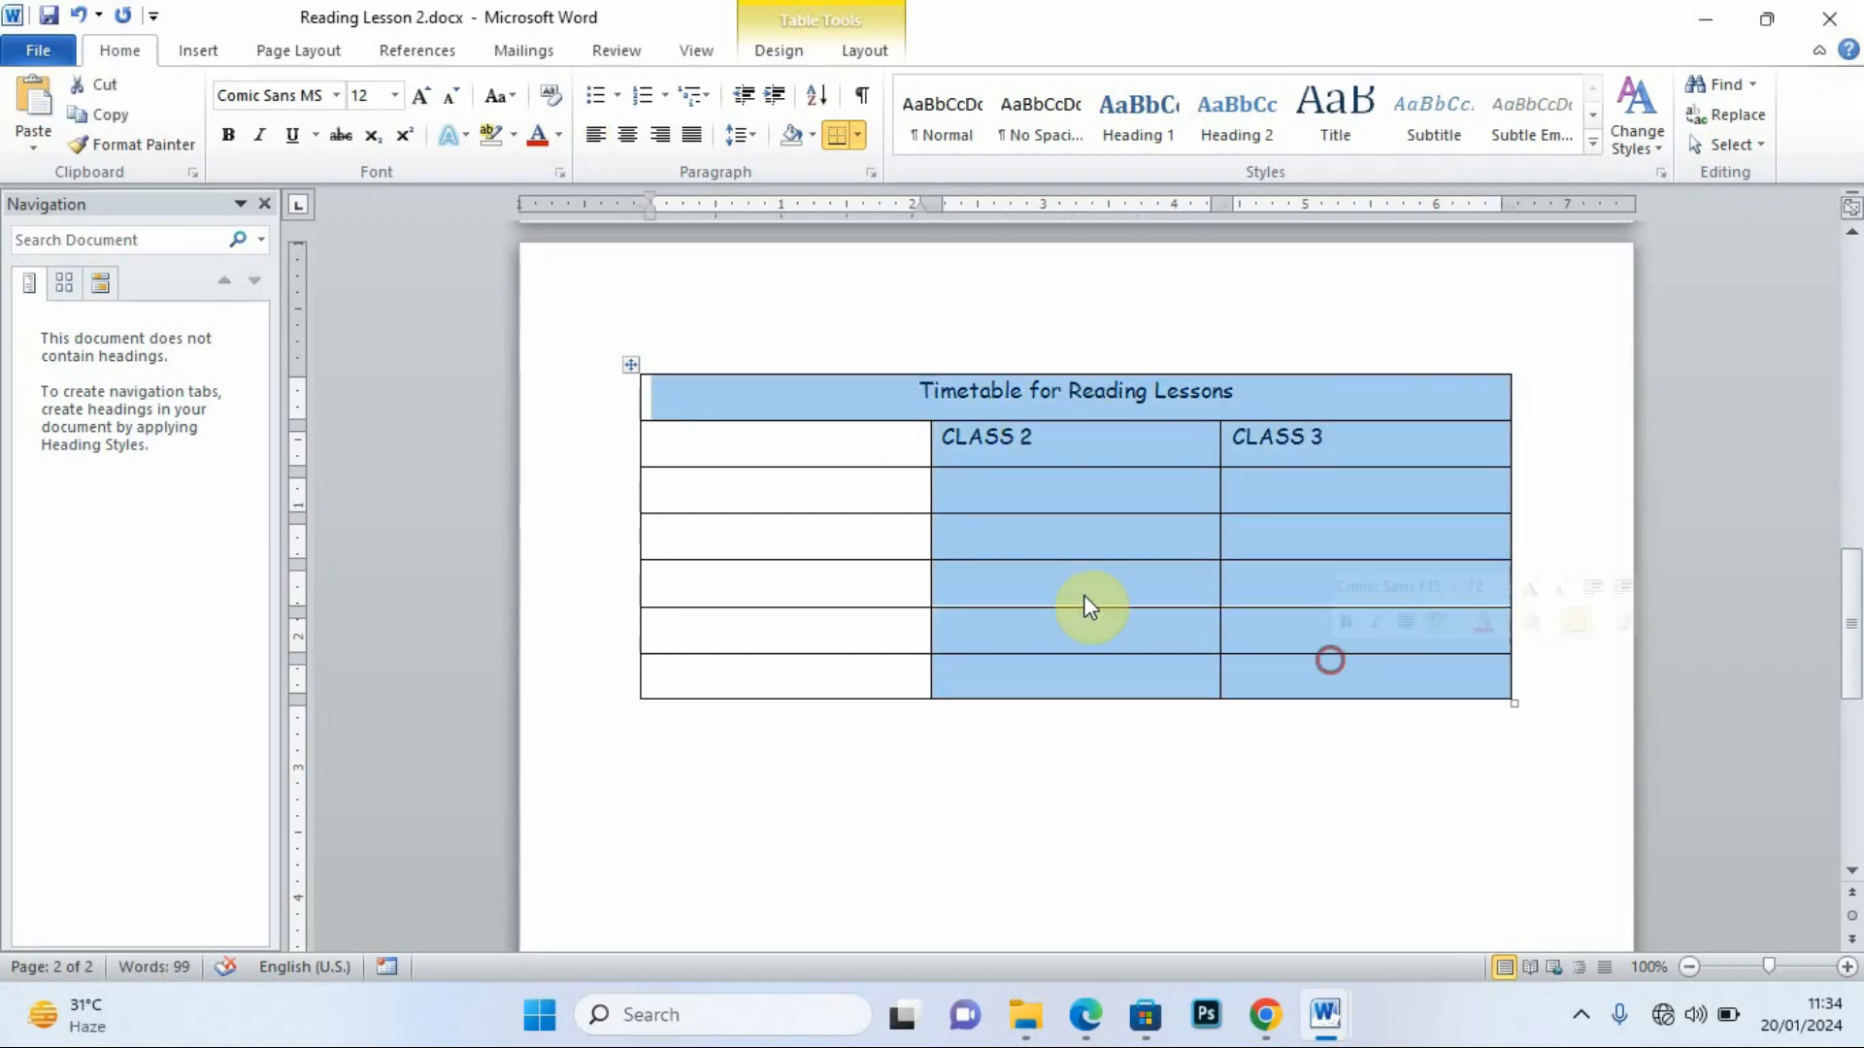
{"action": "left_click_drag", "start_coordinate": [680, 403], "coordinate": [1310, 660]}
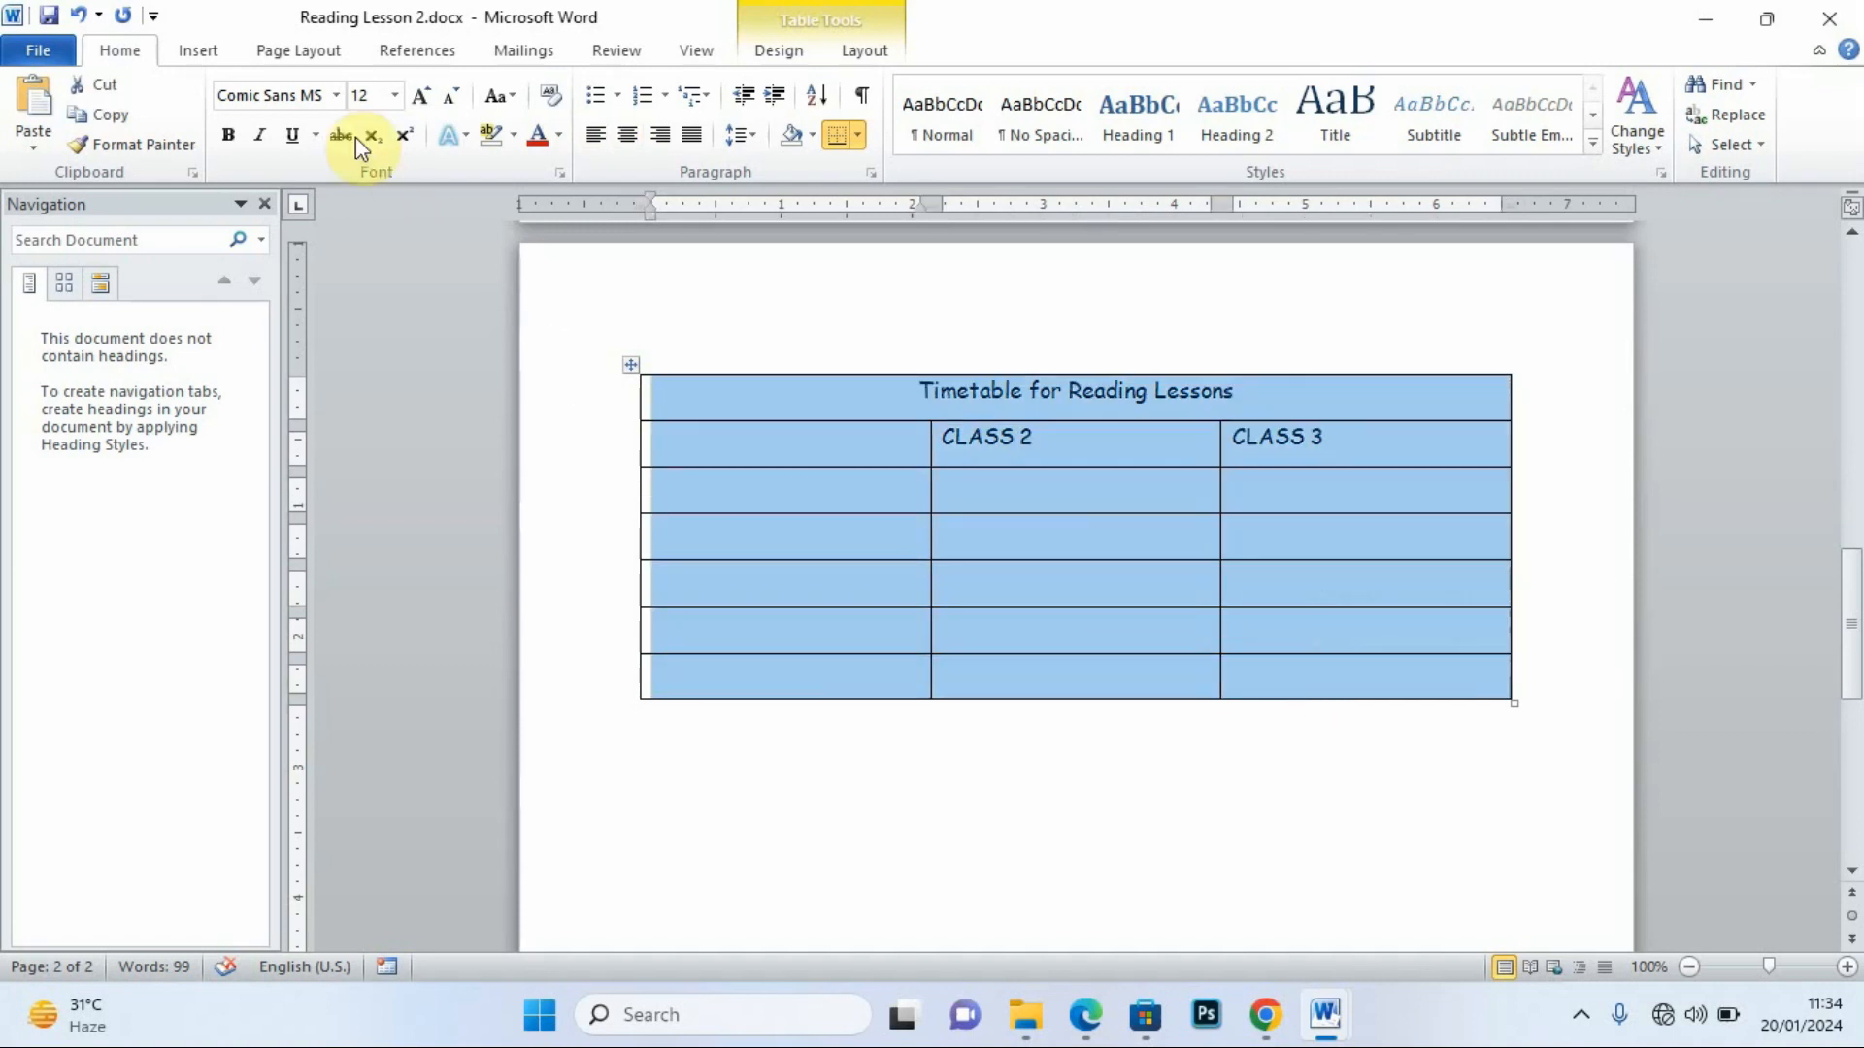
{"action": "left_click", "coordinate": [337, 95]}
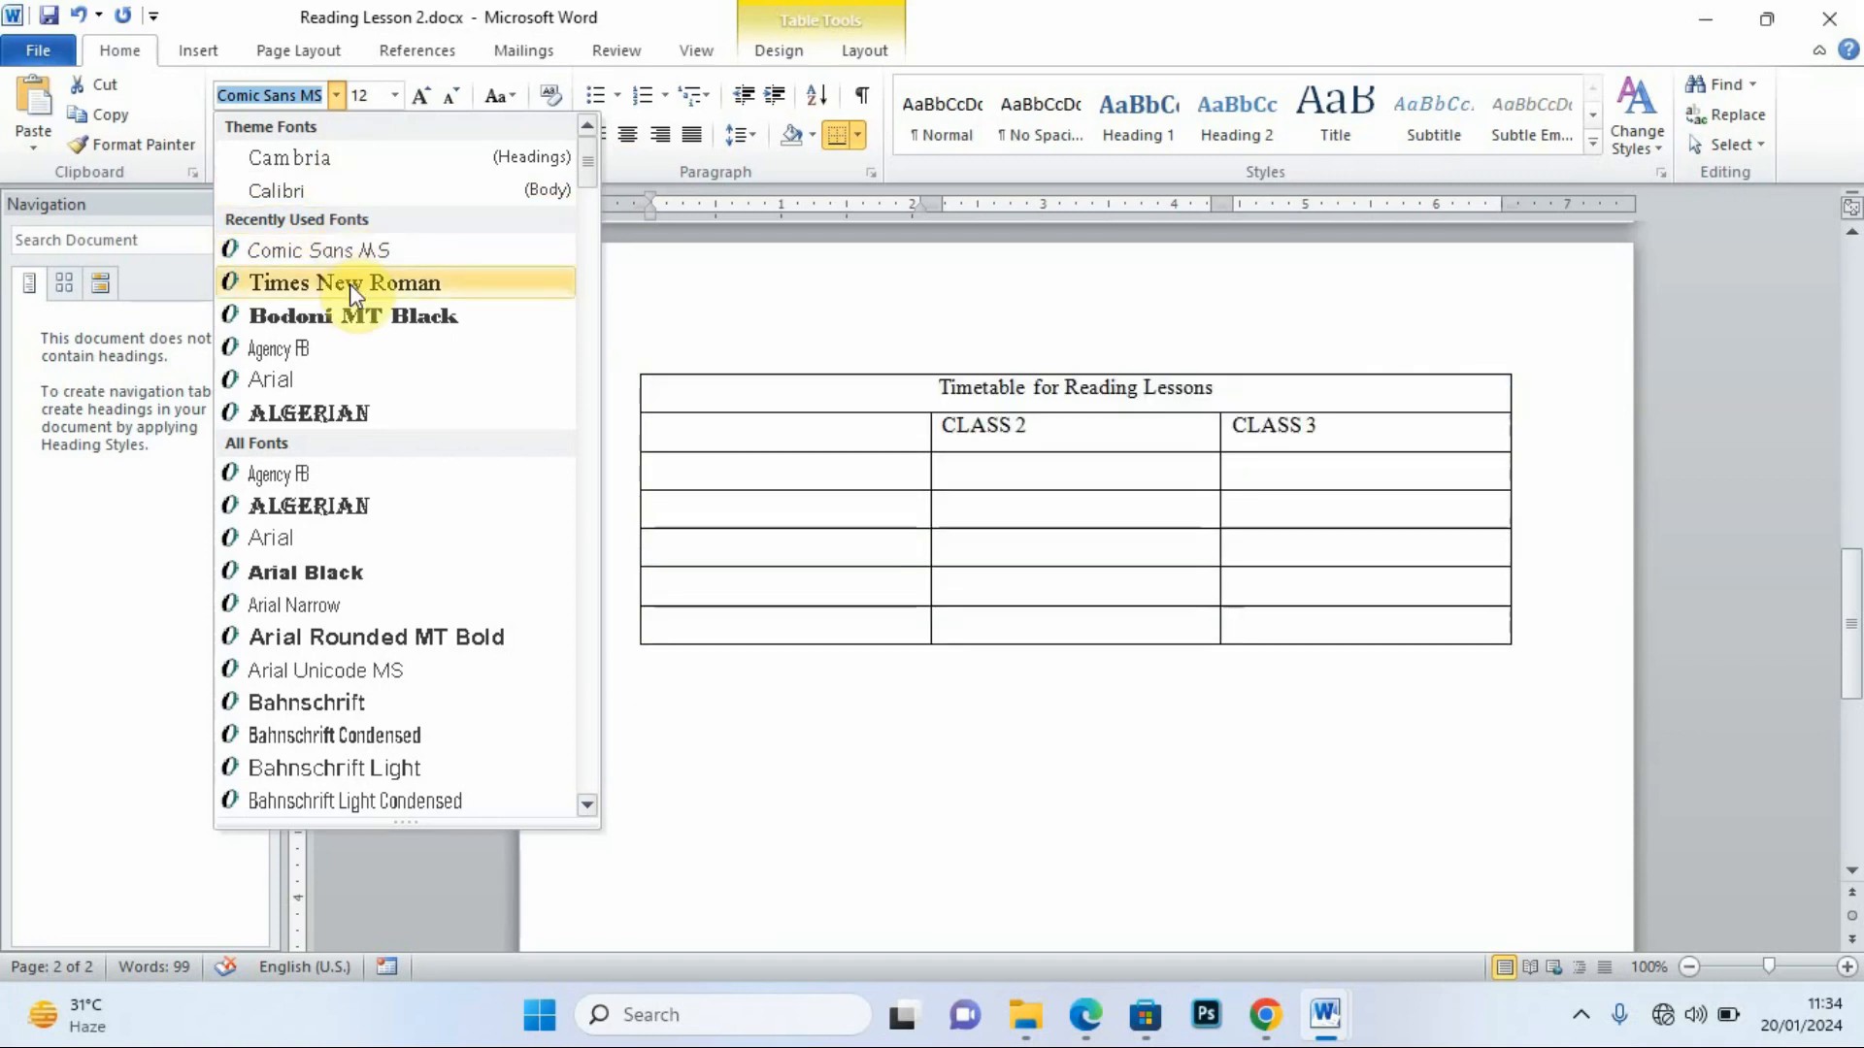
{"action": "left_click", "coordinate": [350, 283]}
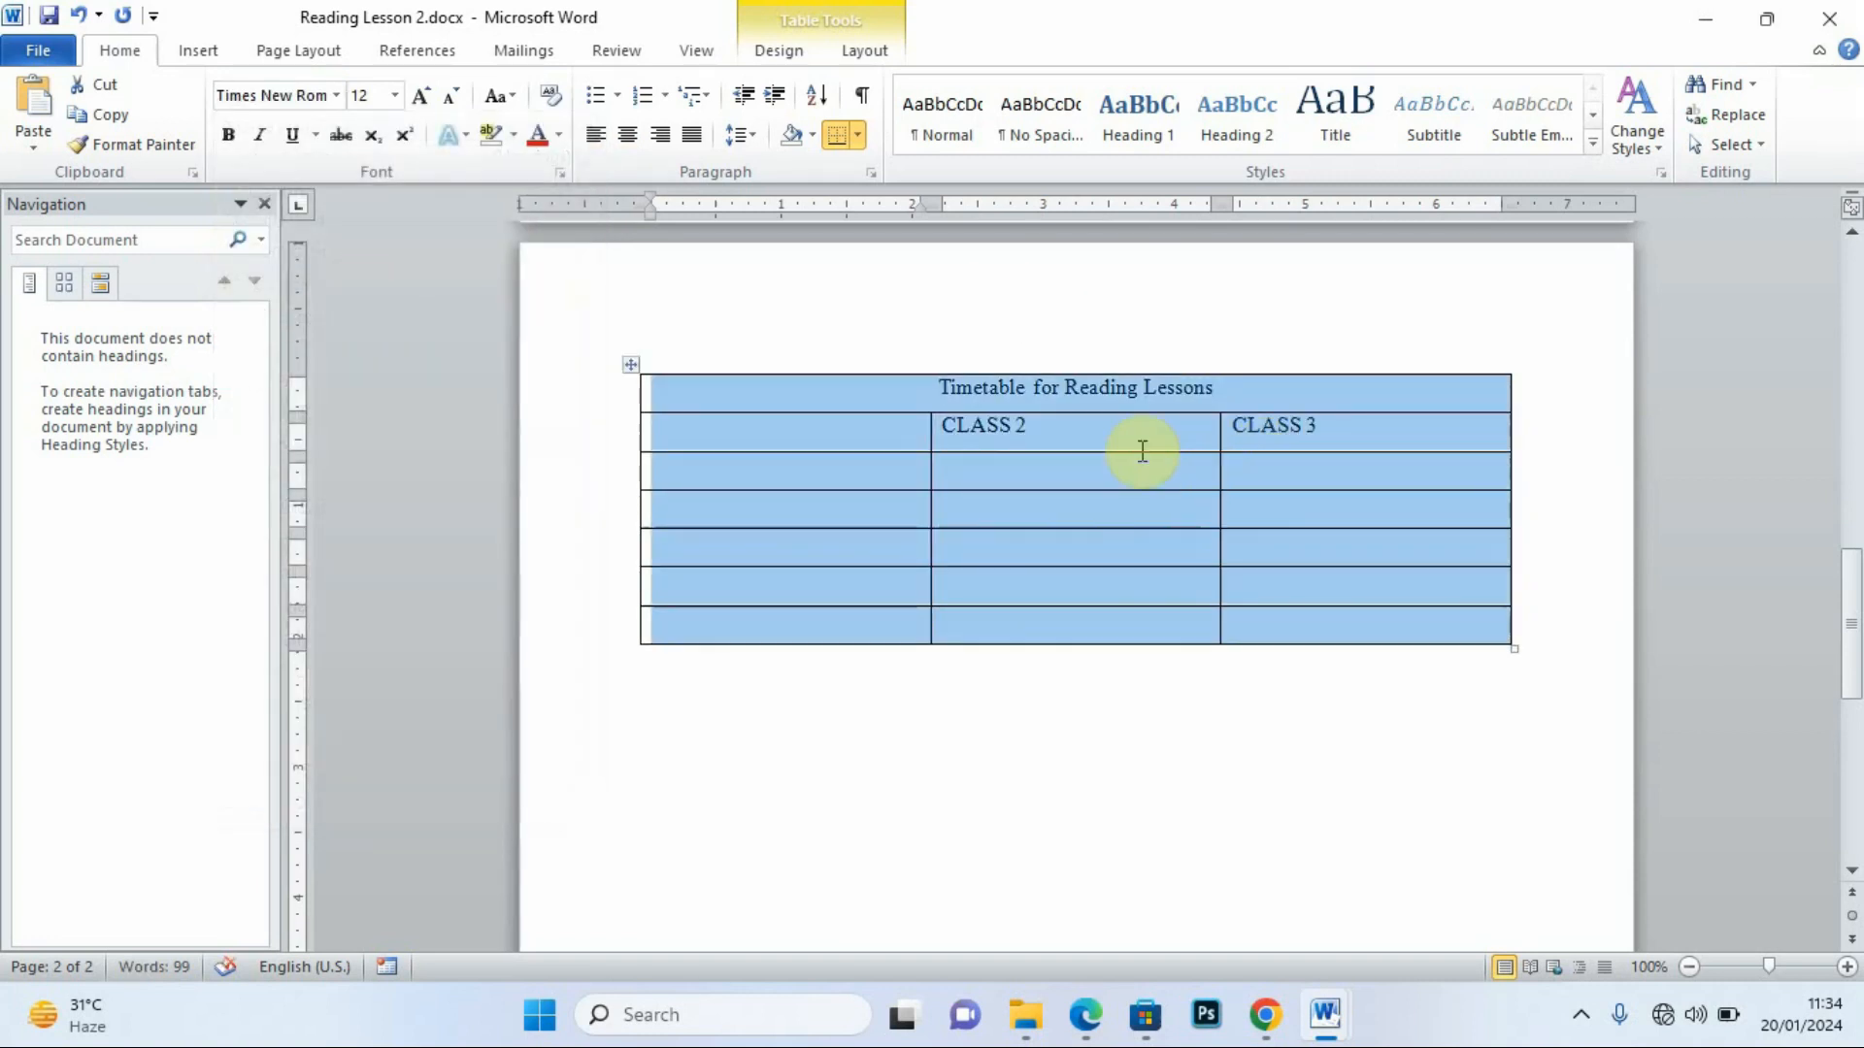
{"action": "left_click", "coordinate": [1140, 450]}
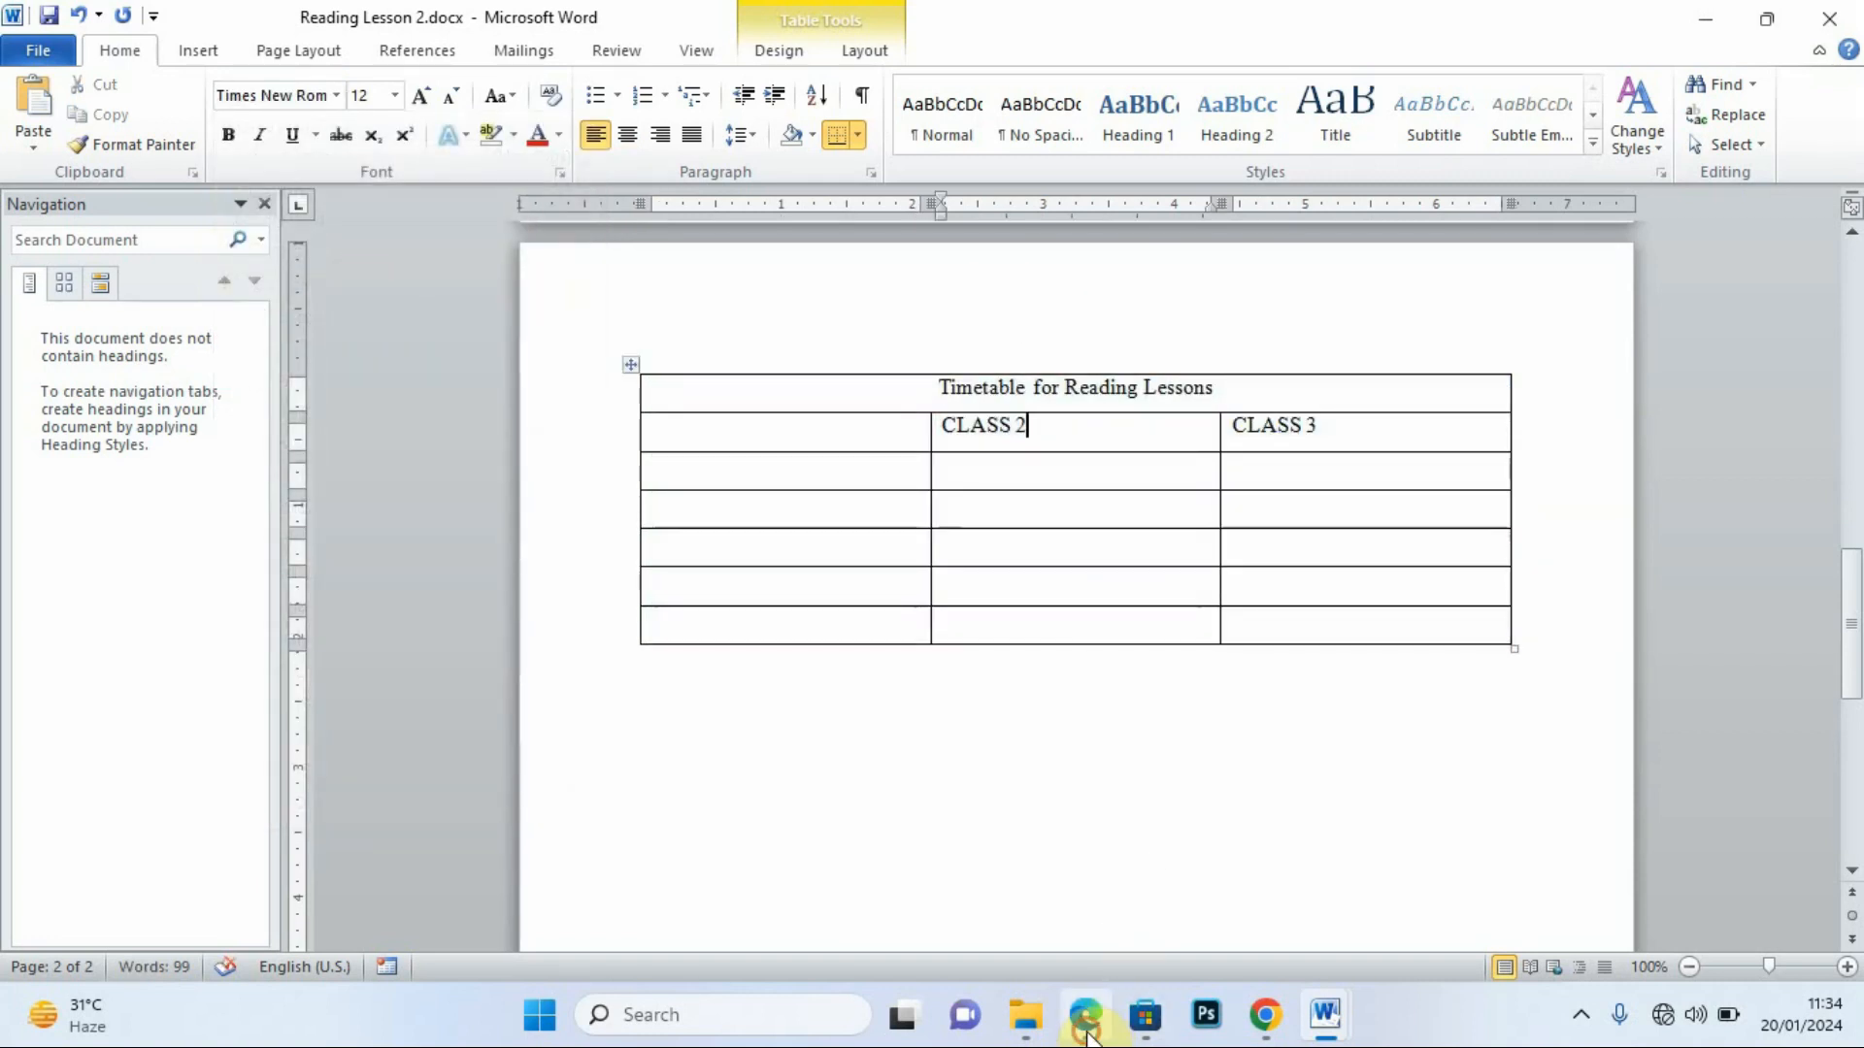
Compare the table with the exam PDF and make the title "Timetable for Reading Lessons" bold.
{"action": "left_click", "coordinate": [1088, 1029]}
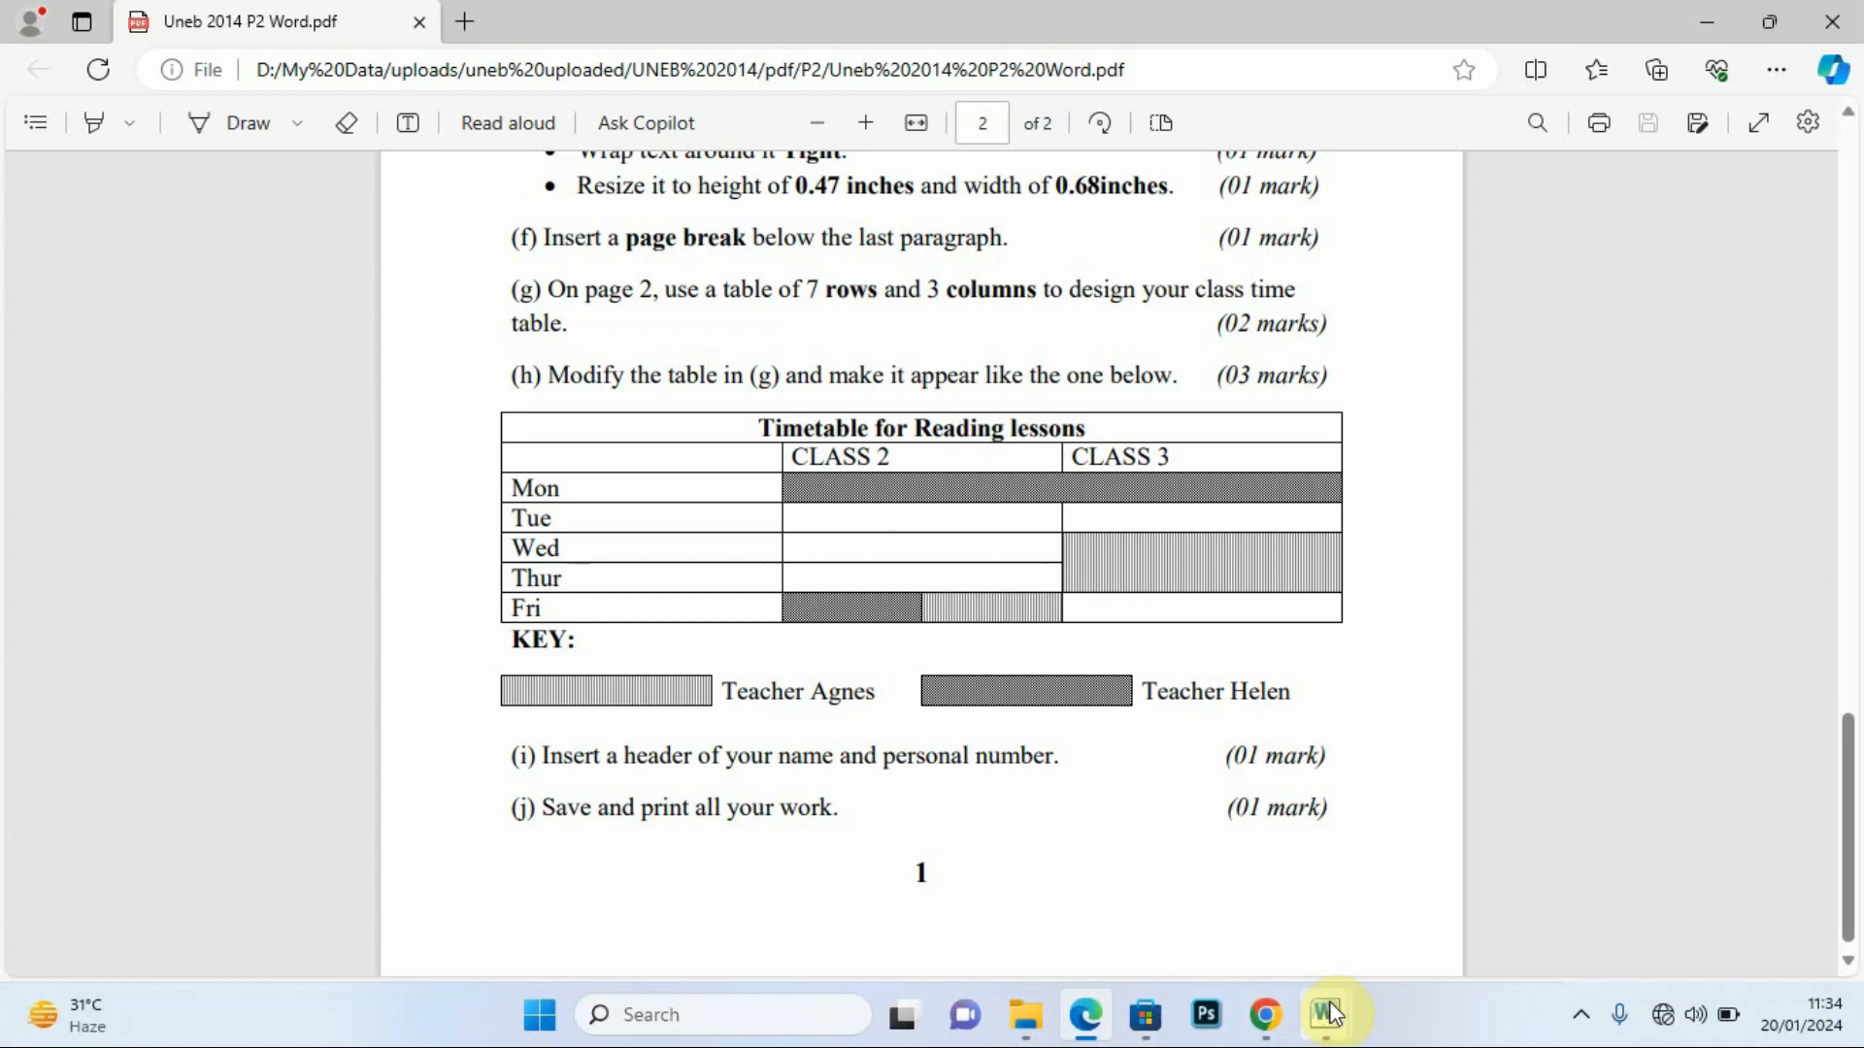
{"action": "mouse_move", "coordinate": [1330, 1015]}
{"action": "left_click", "coordinate": [1456, 907]}
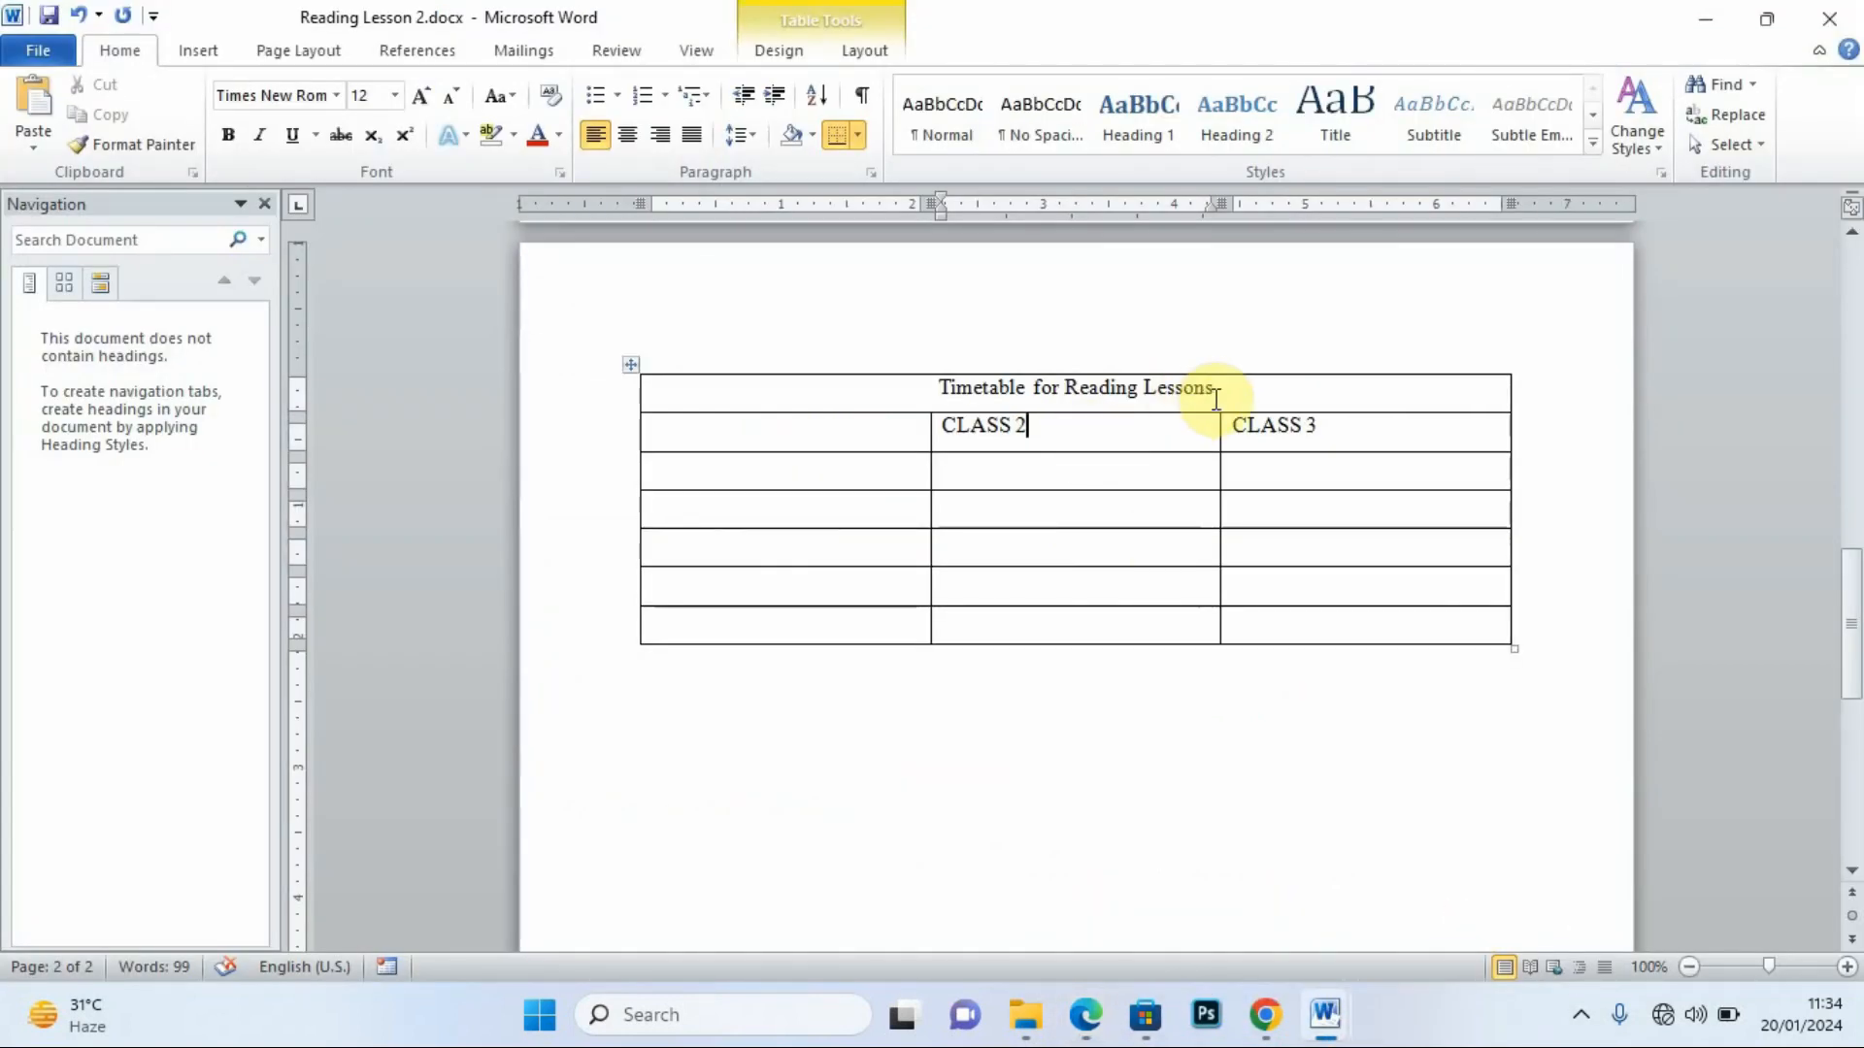
{"action": "left_click_drag", "start_coordinate": [1213, 388], "coordinate": [956, 379]}
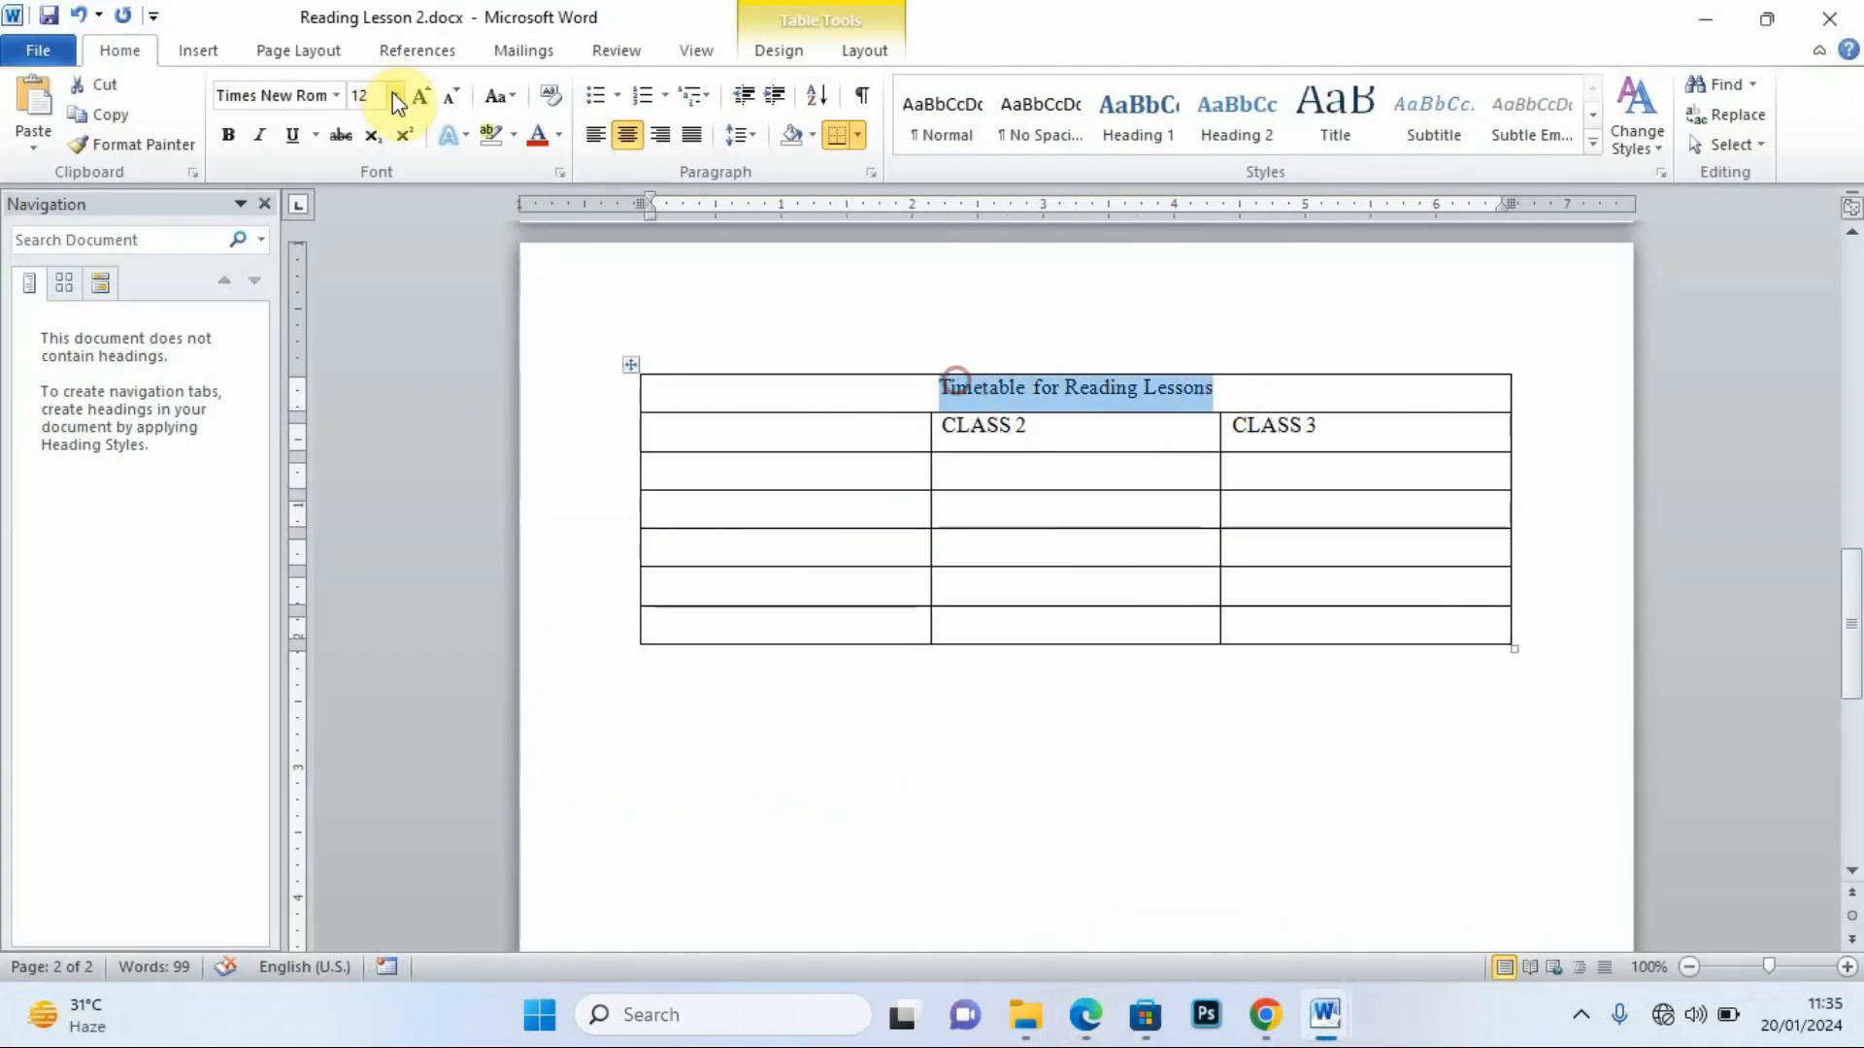
{"action": "left_click", "coordinate": [231, 133]}
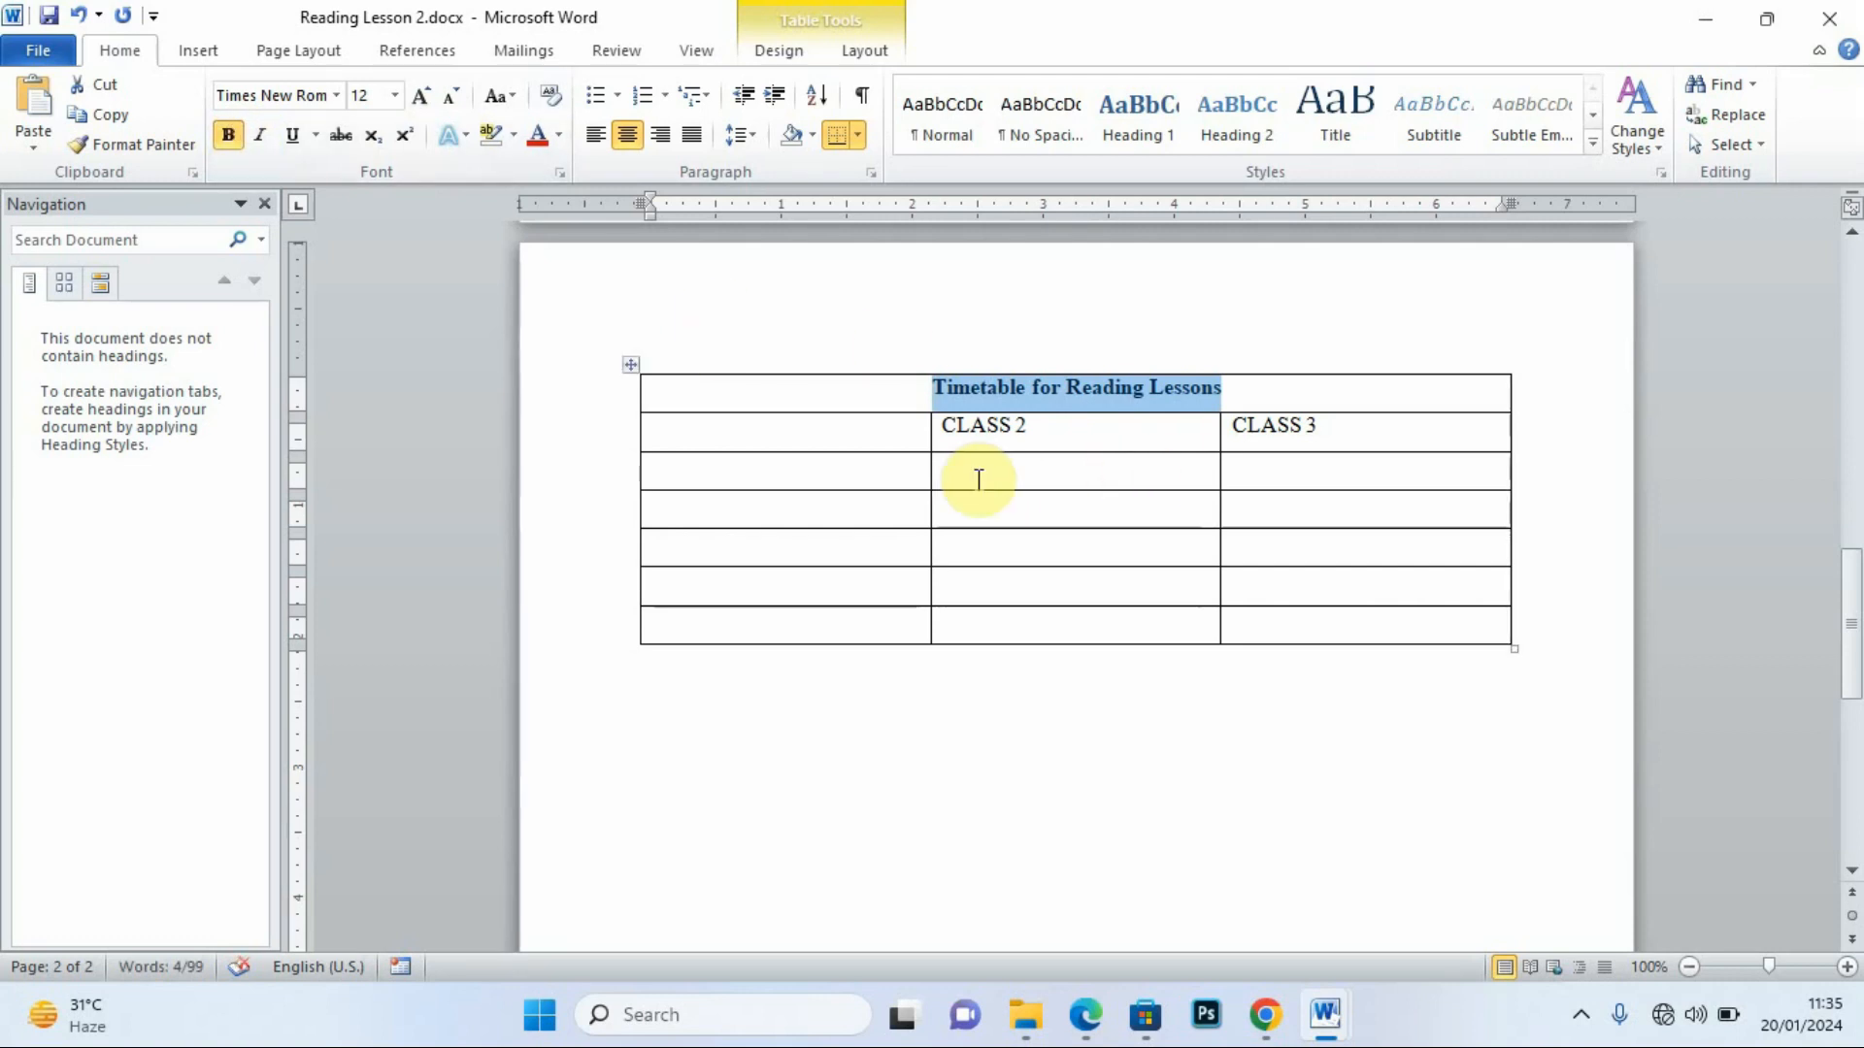
Enter the day labels Mon, Tue, Wed, Thur and Fri down the first column, following the model timetable in the exam PDF.
{"action": "mouse_move", "coordinate": [1084, 1014]}
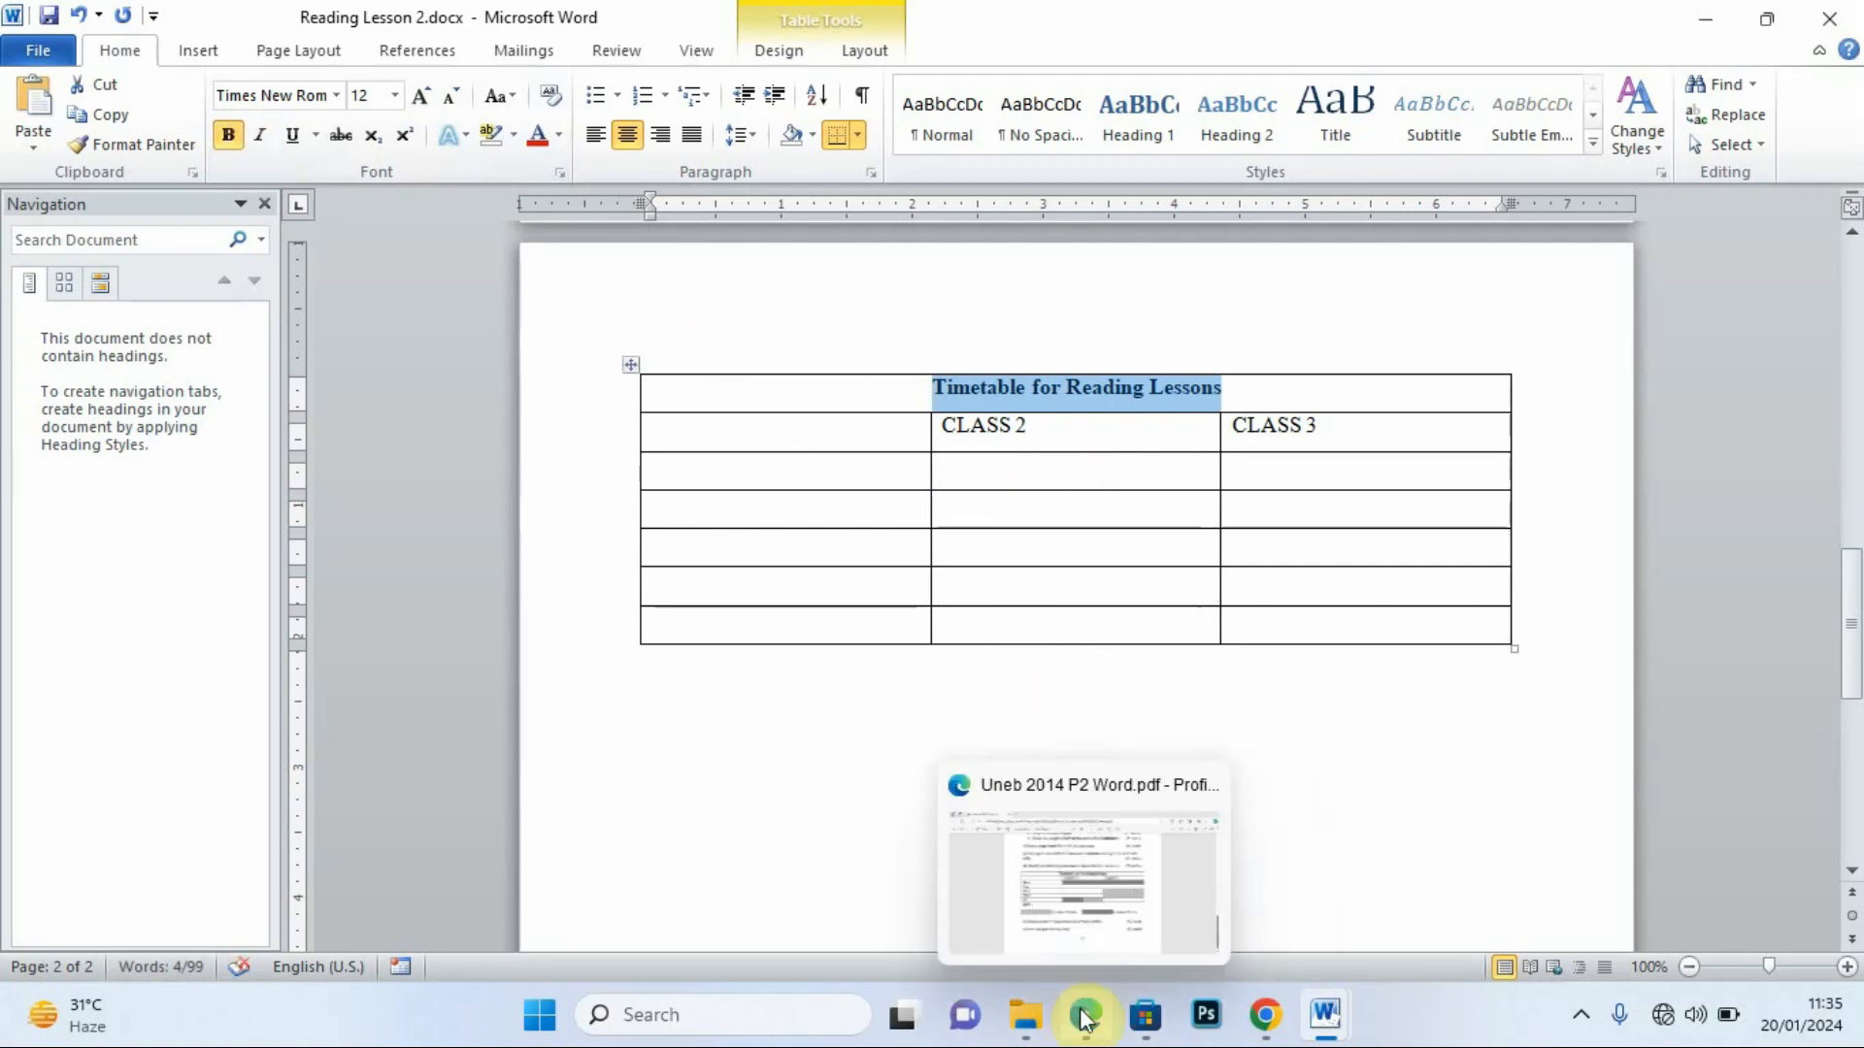
{"action": "left_click", "coordinate": [1032, 873]}
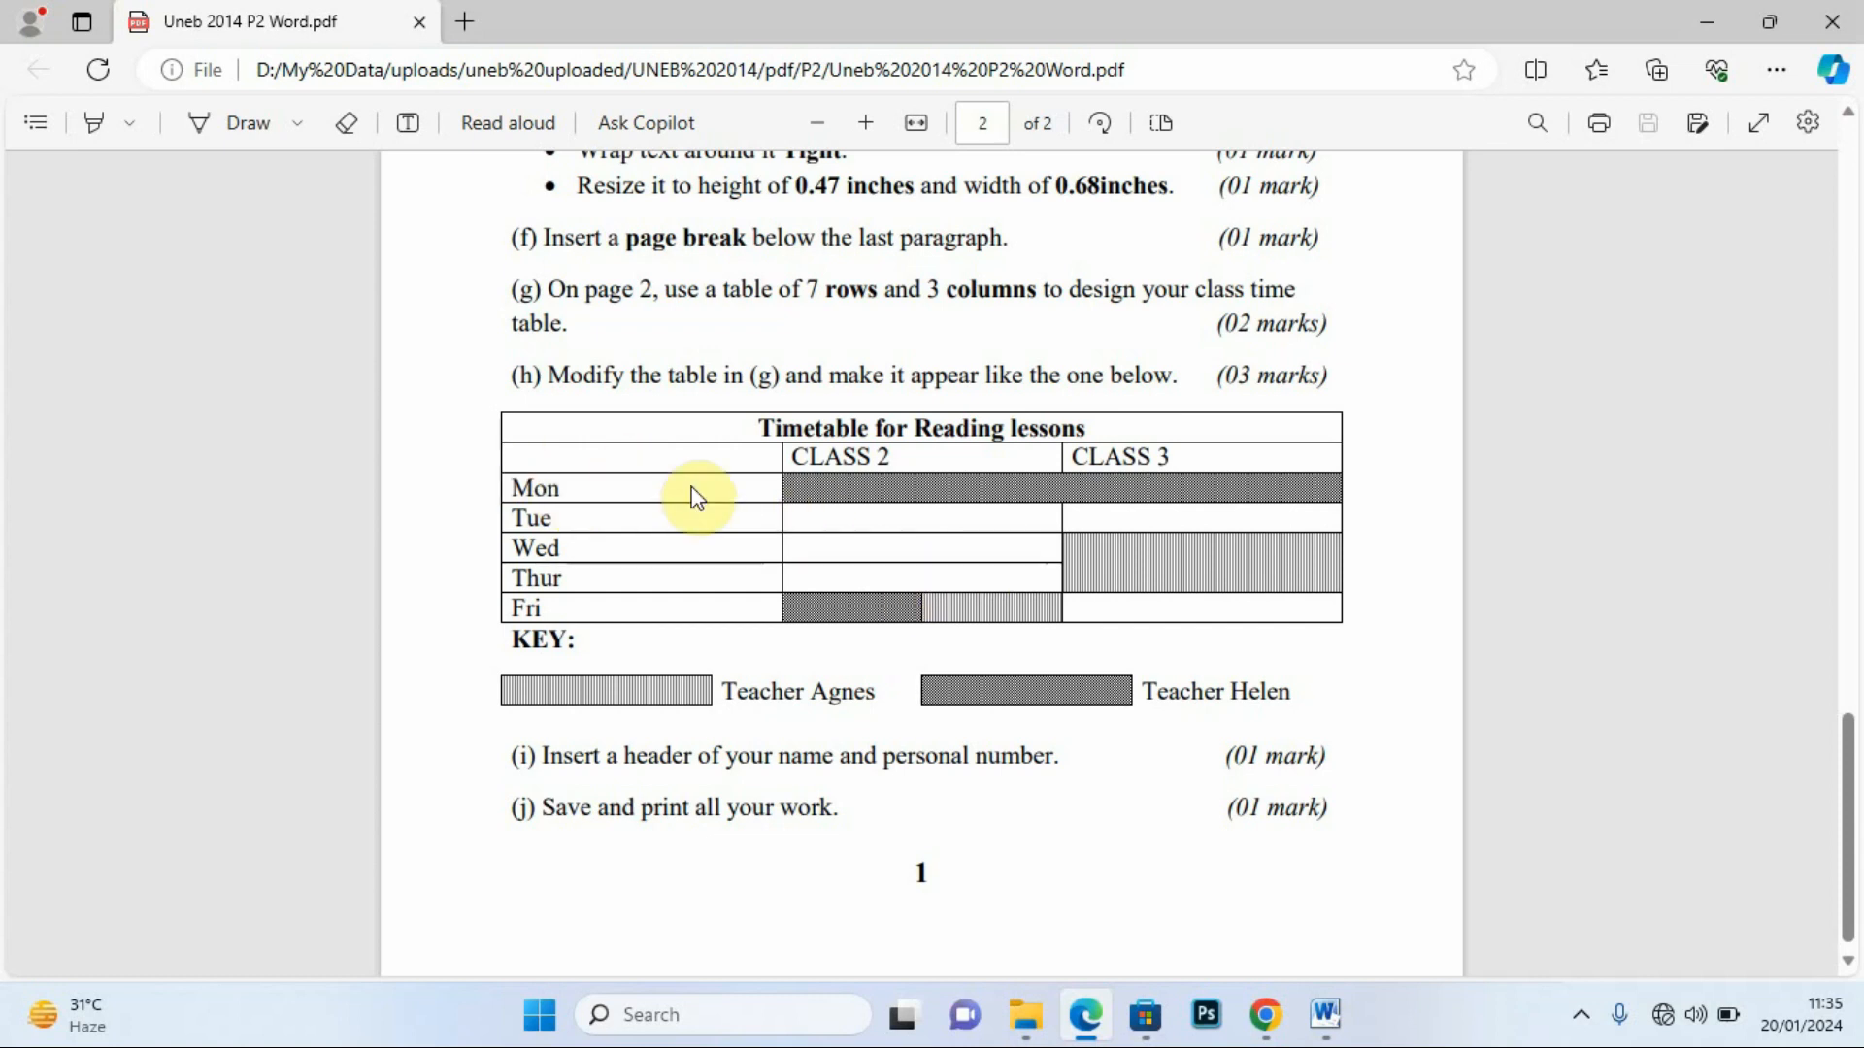
{"action": "left_click", "coordinate": [1326, 1016]}
{"action": "left_click", "coordinate": [1436, 912]}
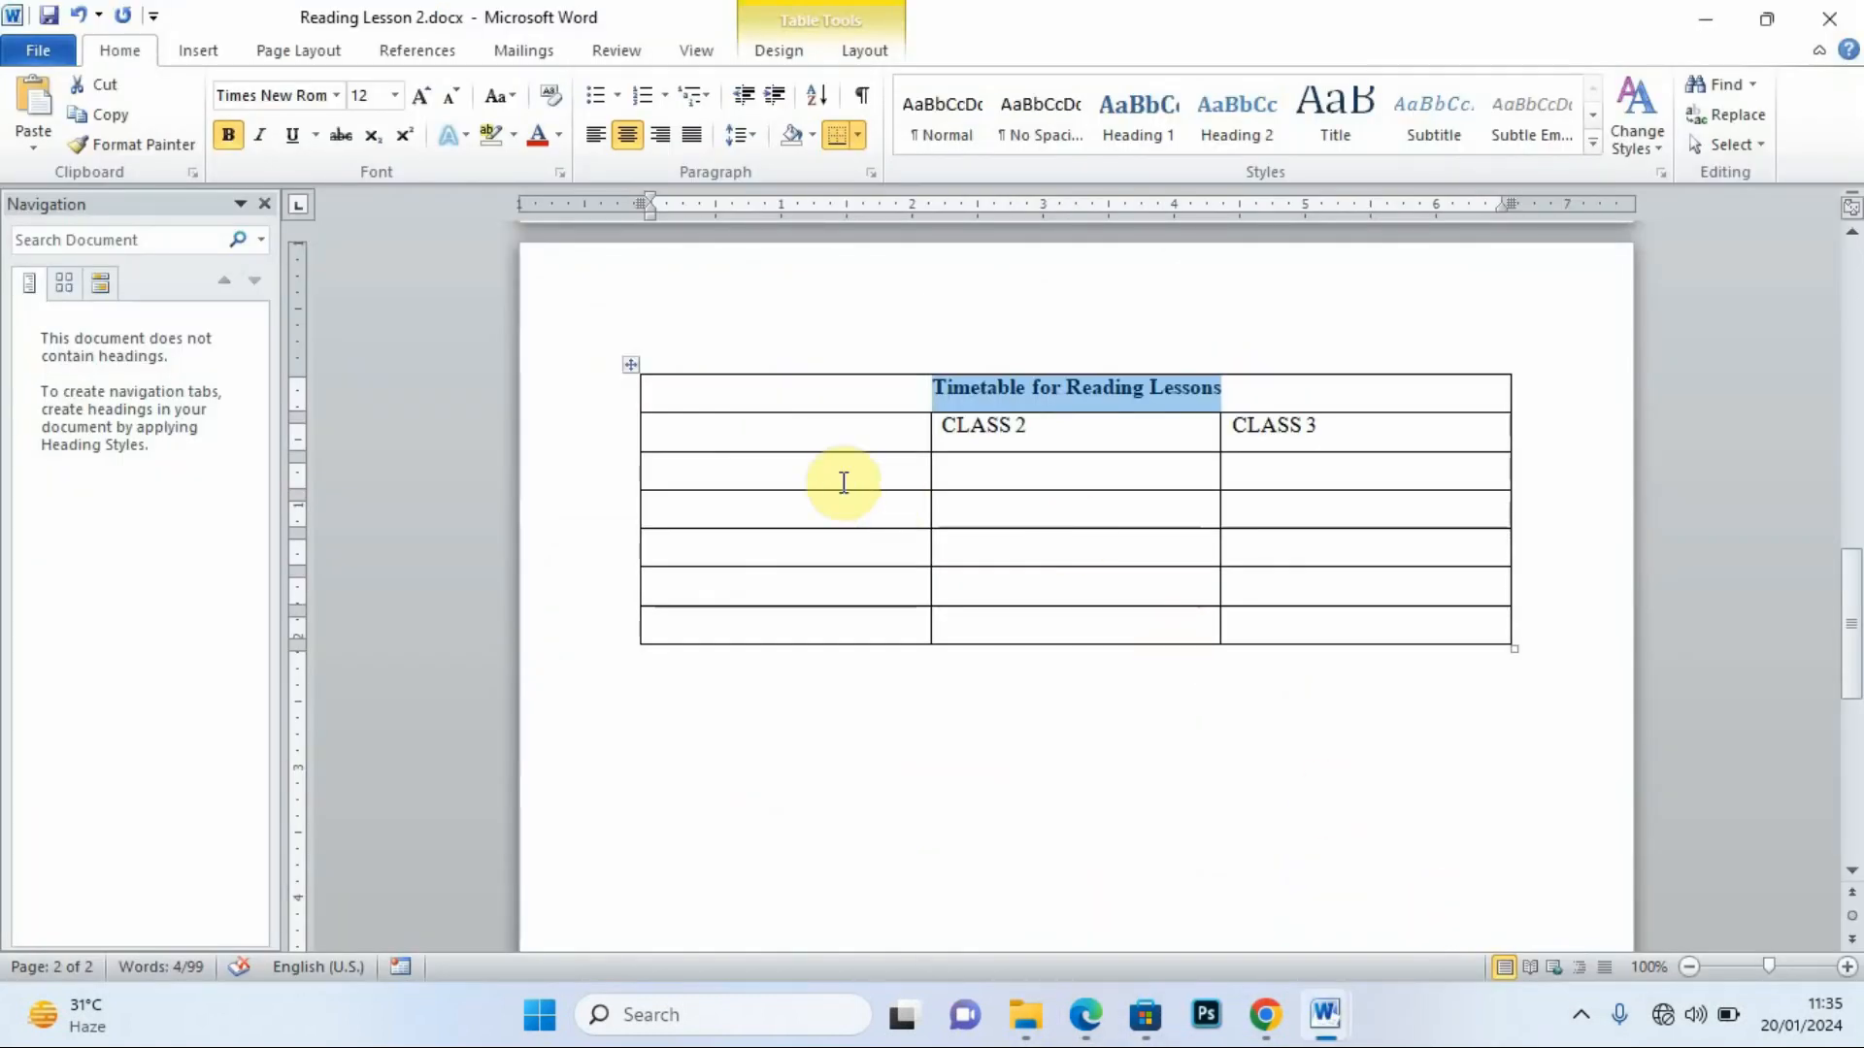
{"action": "left_click", "coordinate": [752, 481]}
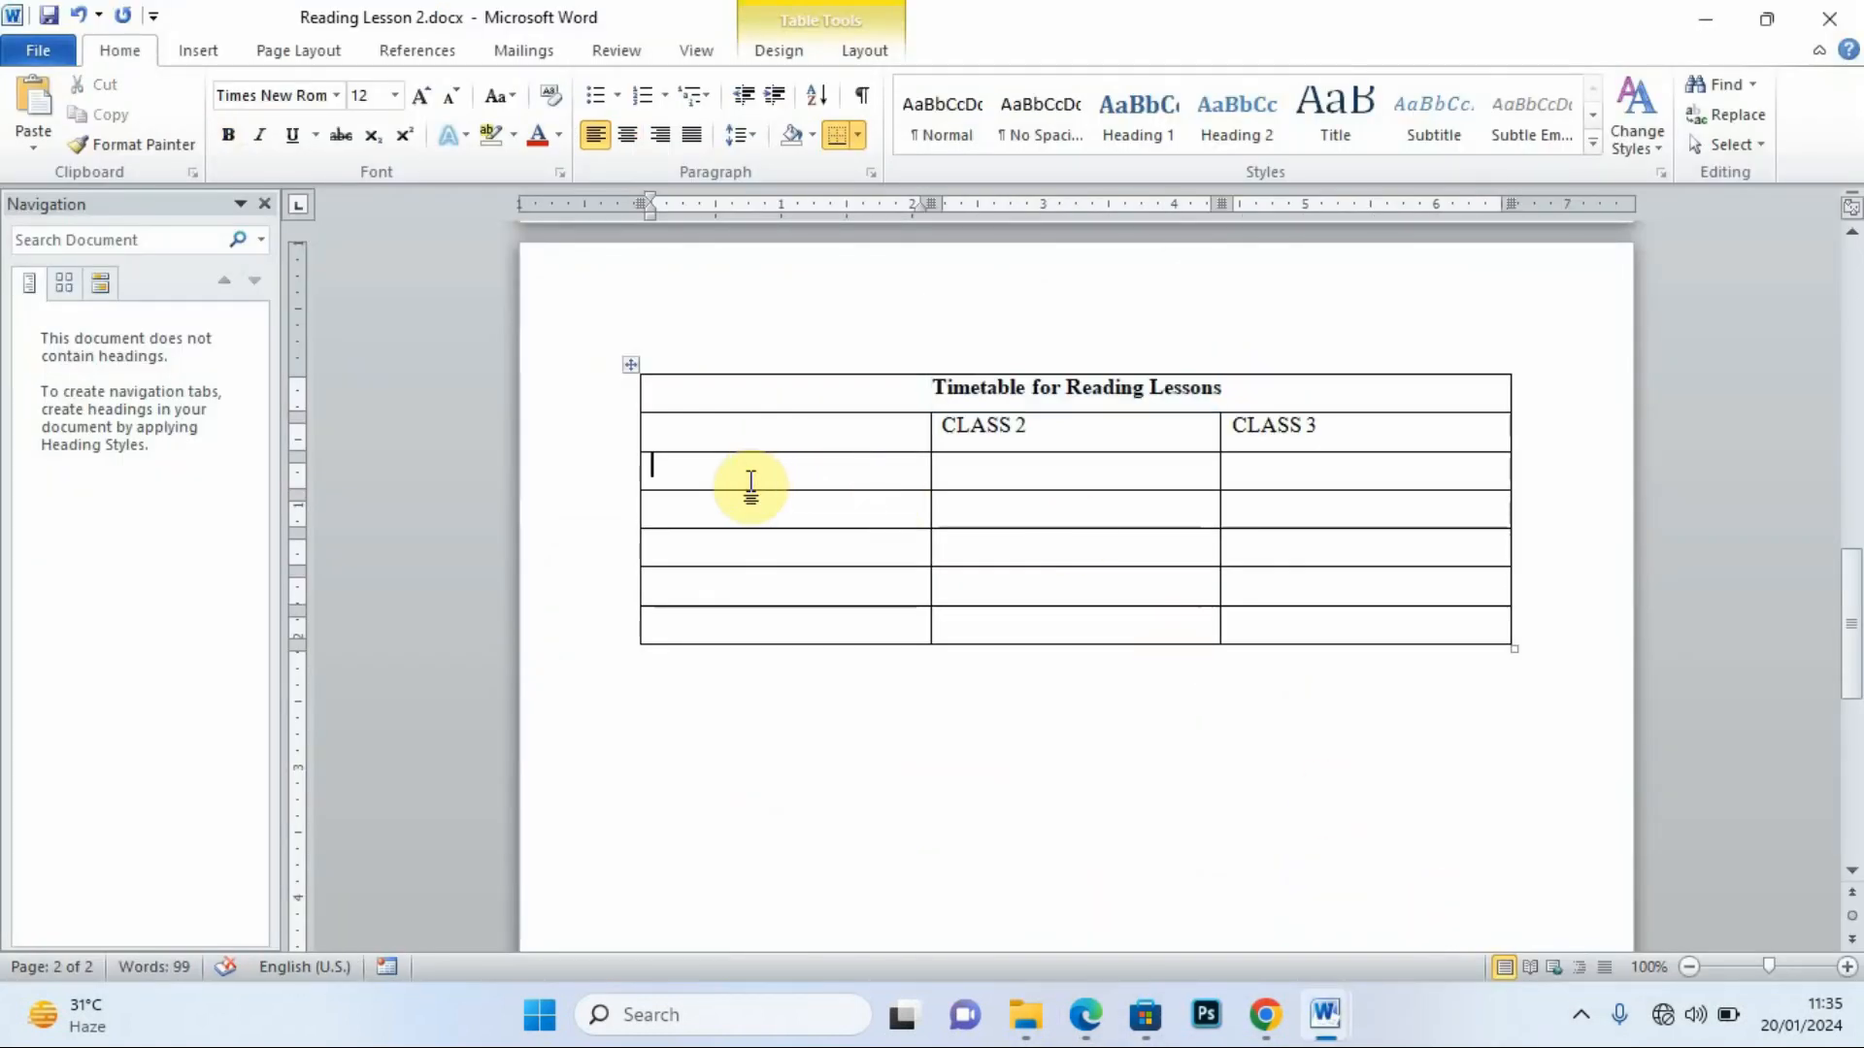
{"action": "type", "text": "Mon"}
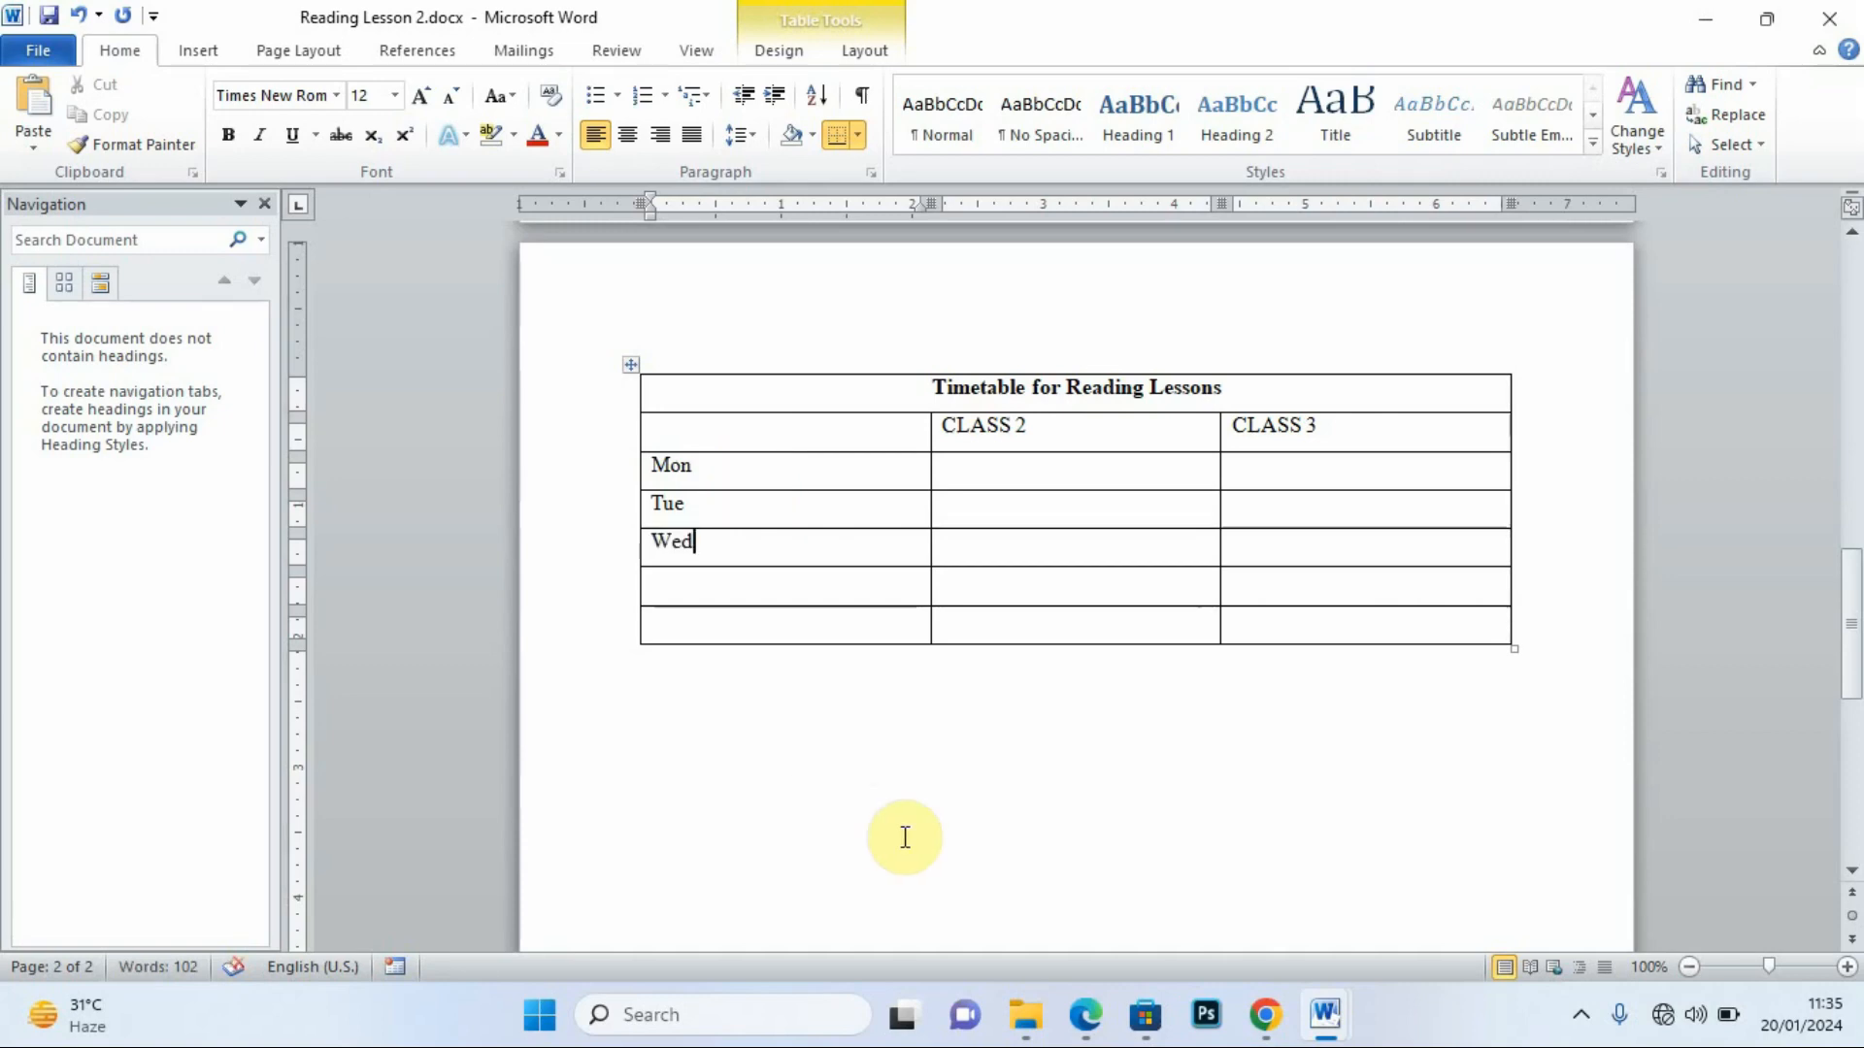
{"action": "left_click", "coordinate": [1085, 1014]}
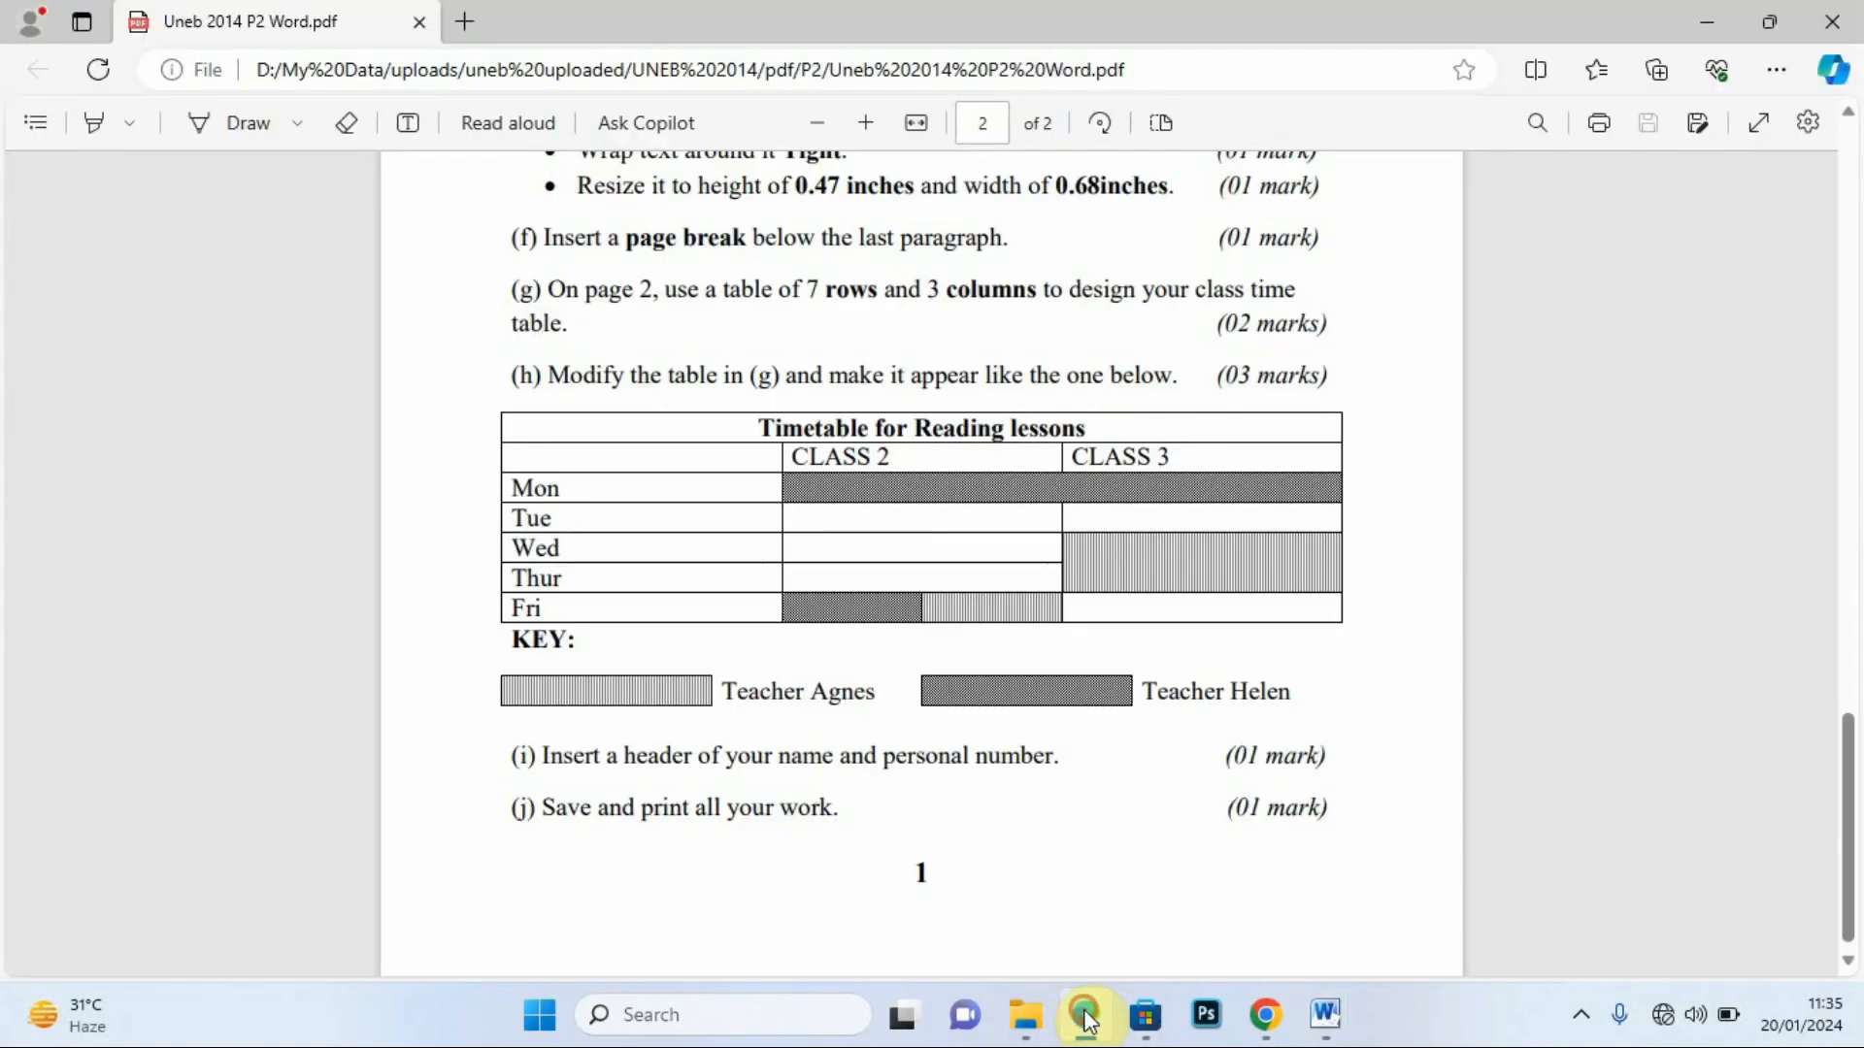
{"action": "left_click", "coordinate": [1085, 1015]}
{"action": "type", "text": "Thur"}
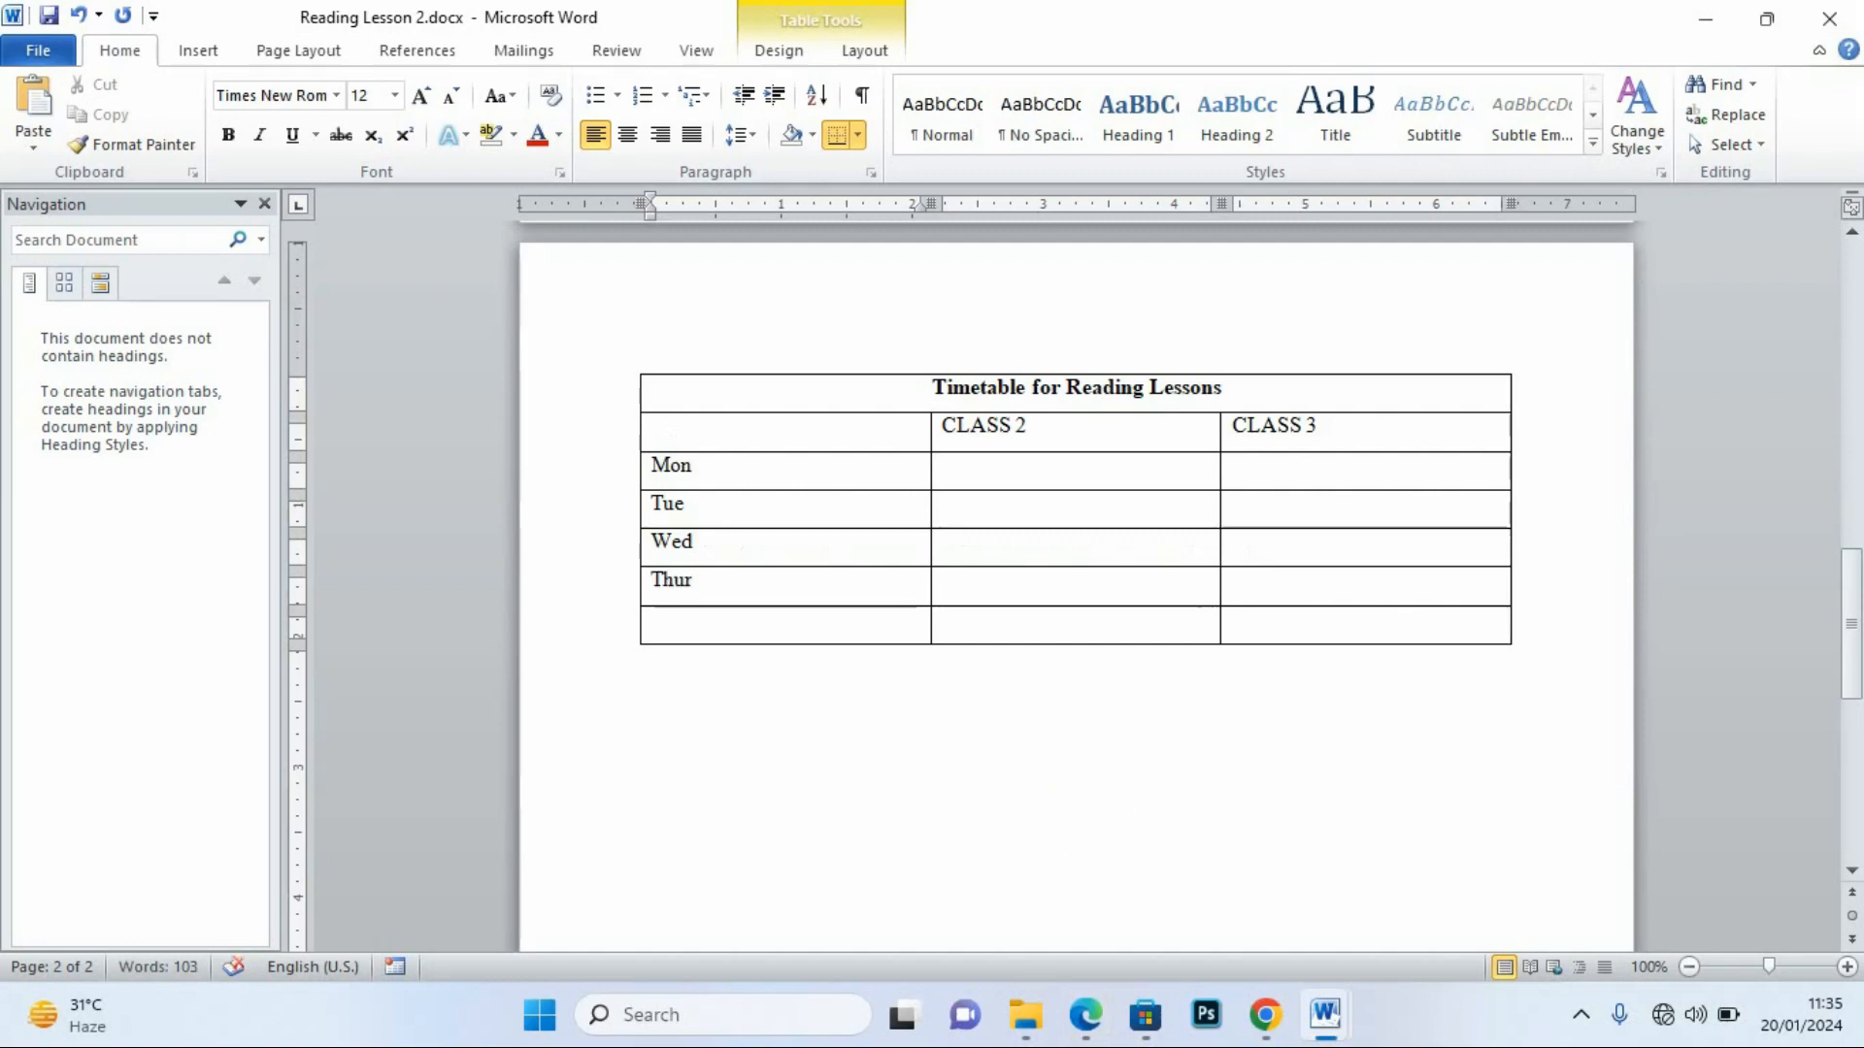
{"action": "left_click", "coordinate": [1088, 1015]}
{"action": "left_click", "coordinate": [1087, 1016]}
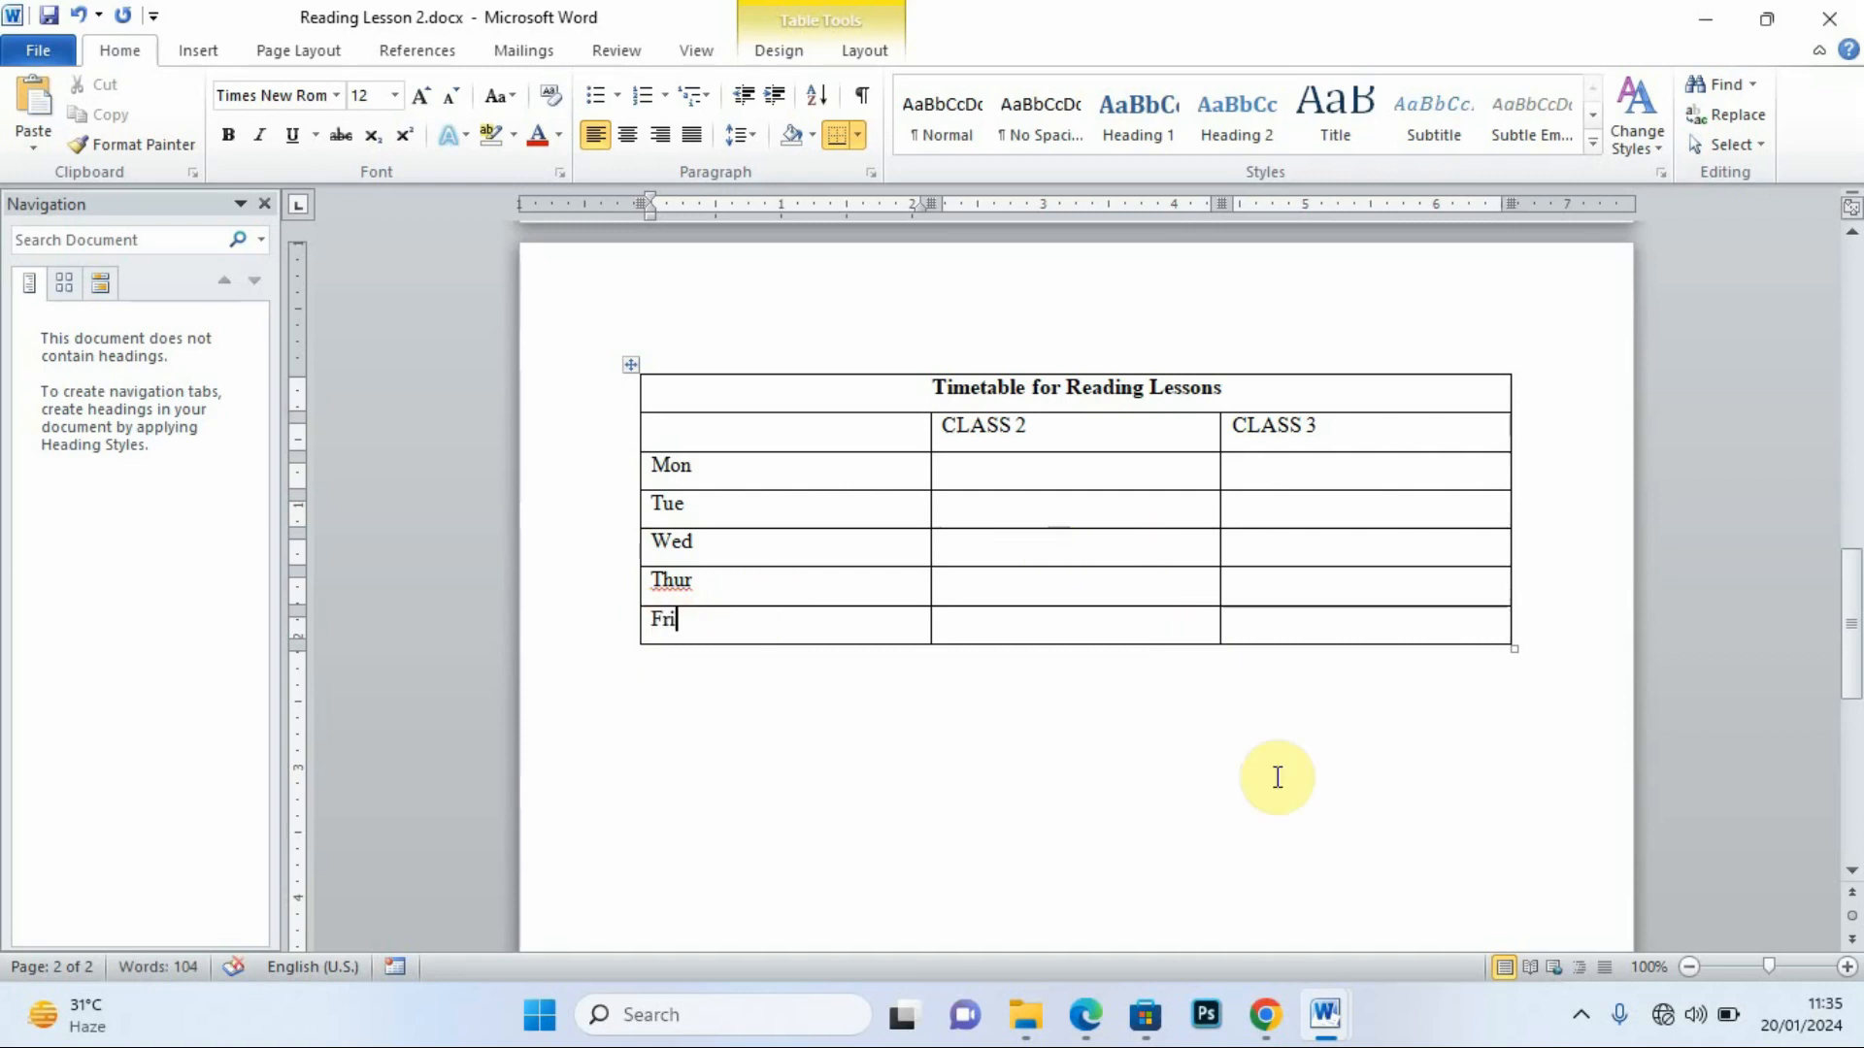
Check the Mon row in the exam PDF and merge its CLASS 2 and CLASS 3 cells in Reading Lesson 2.
{"action": "left_click", "coordinate": [1092, 1014]}
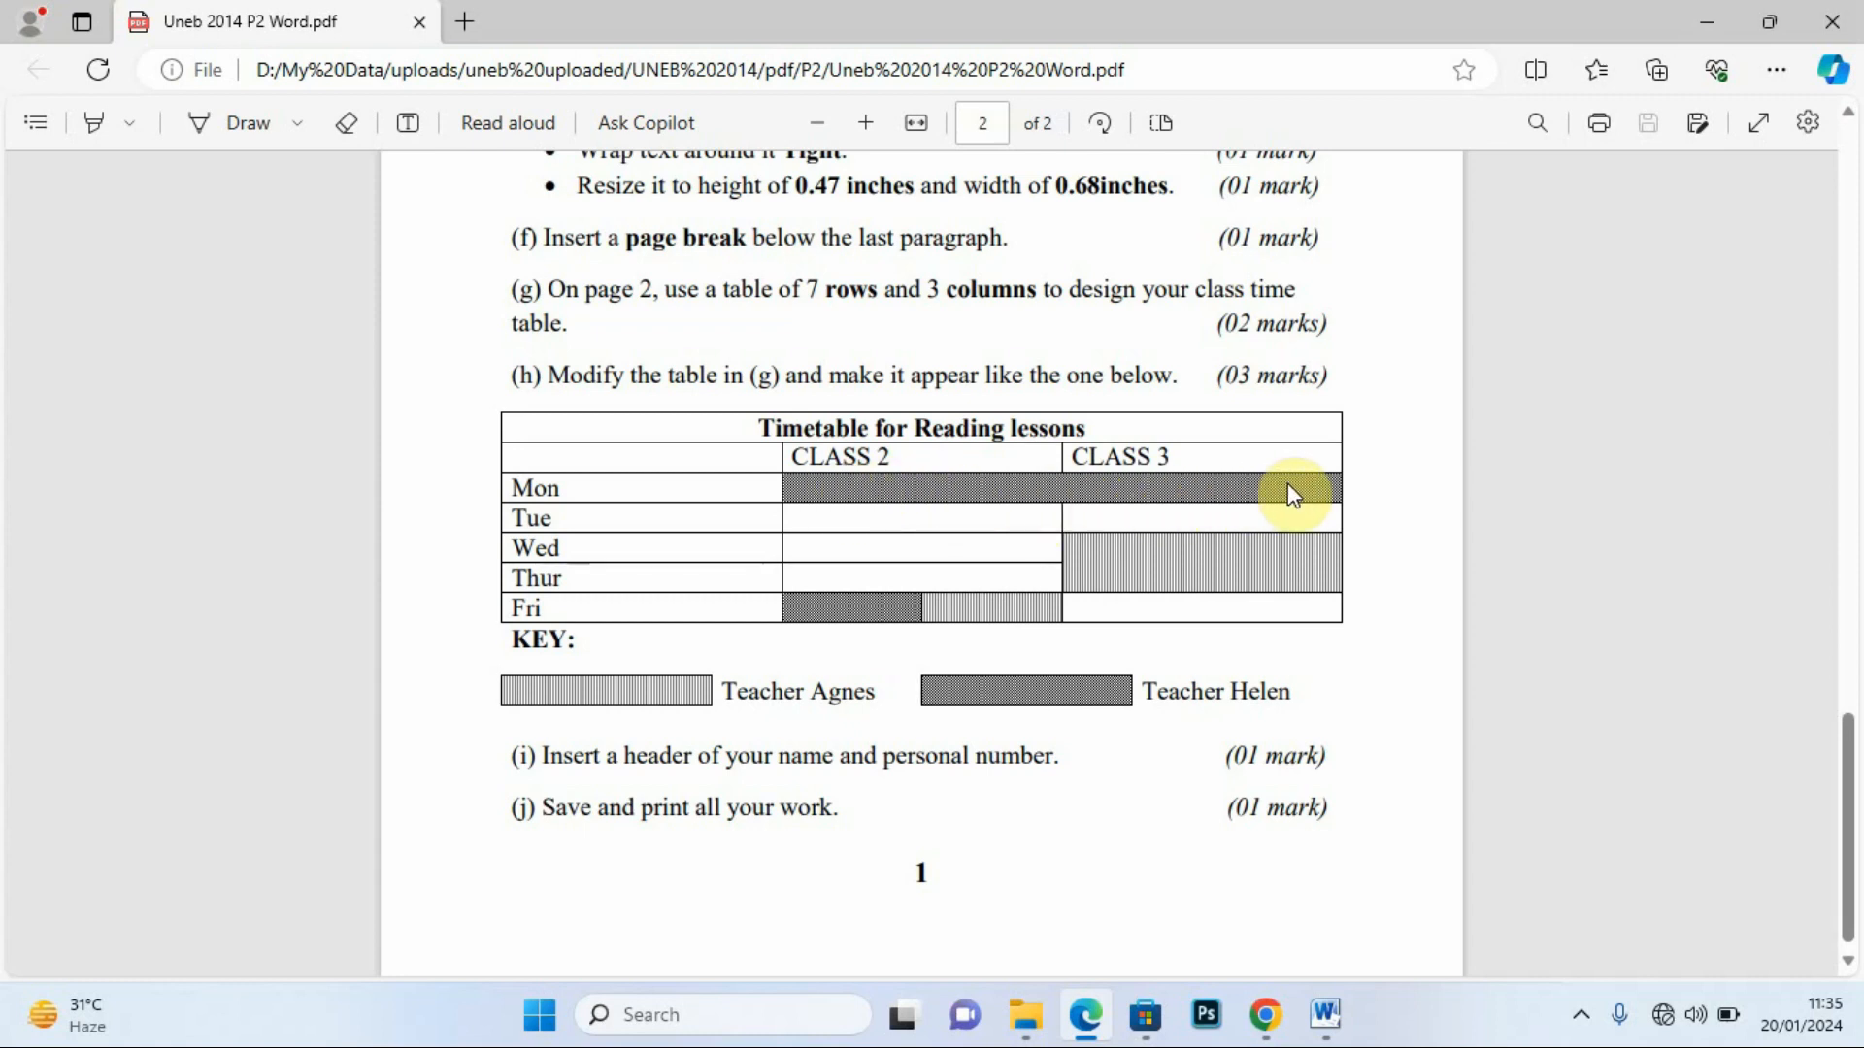
{"action": "mouse_move", "coordinate": [1325, 1020]}
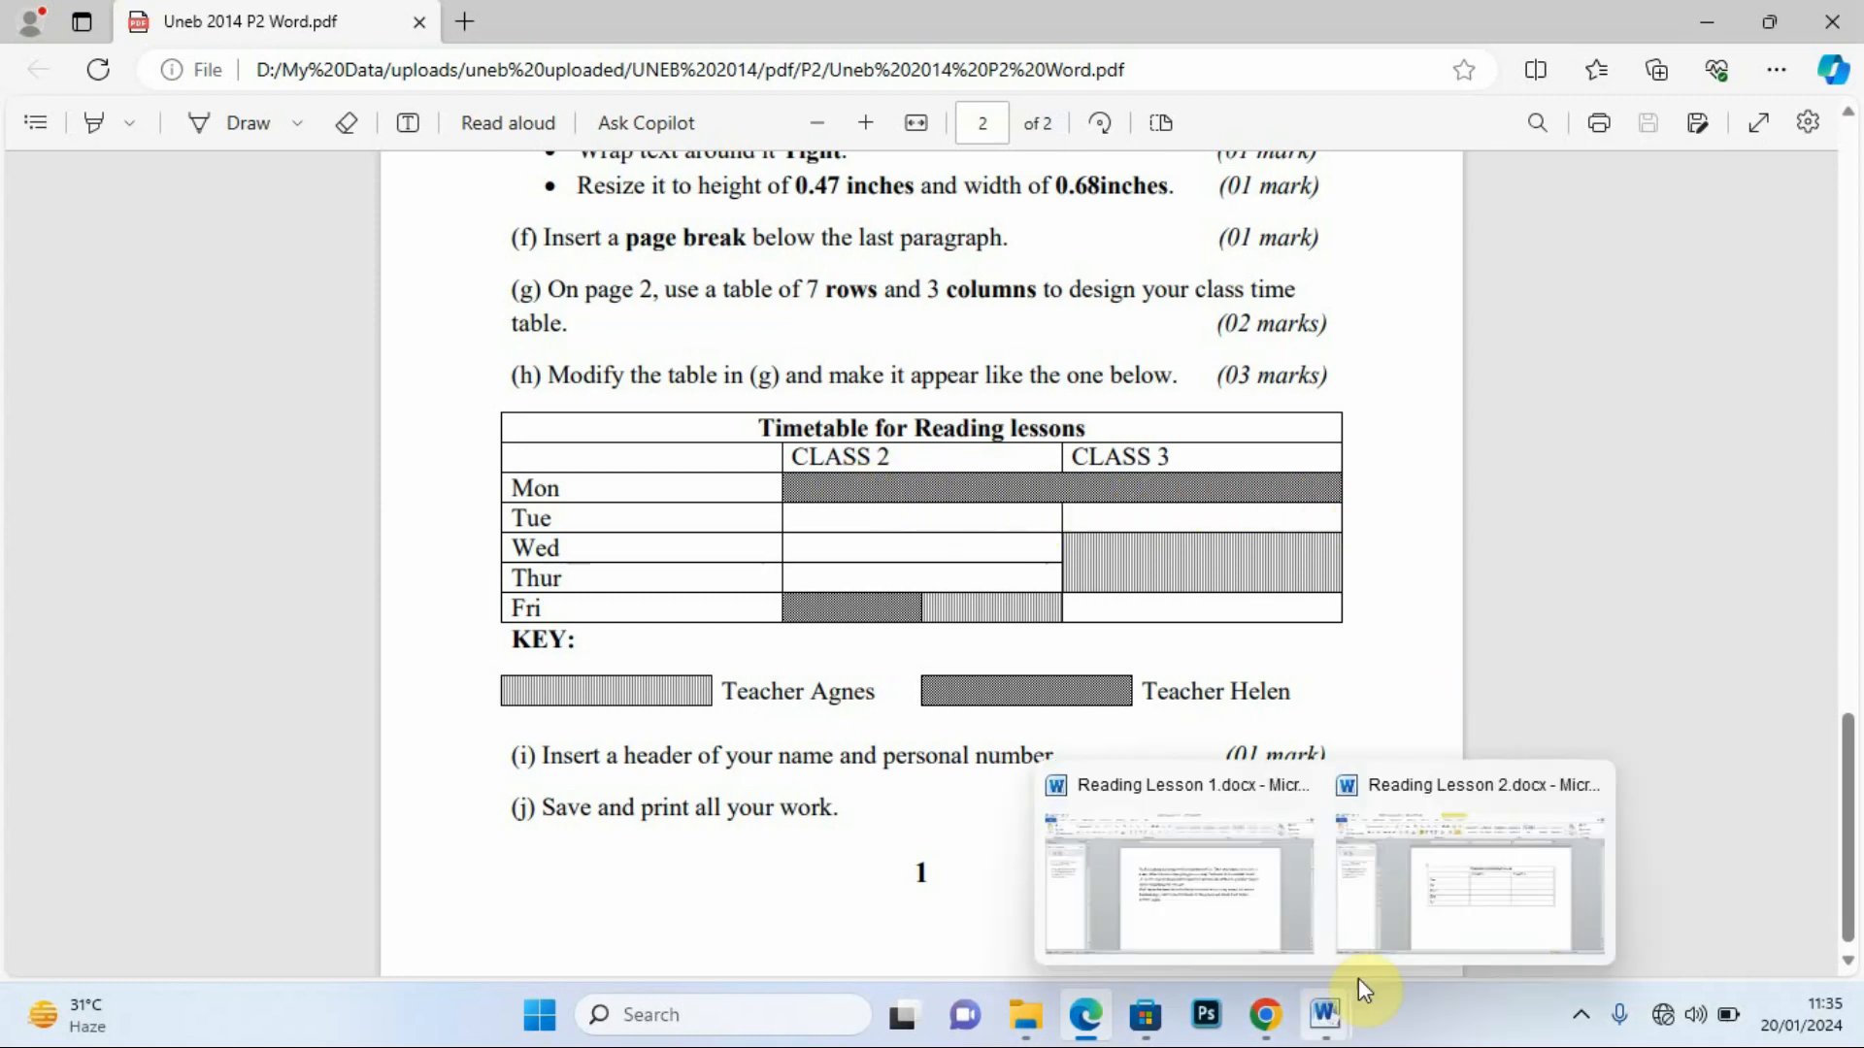
{"action": "left_click", "coordinate": [1418, 902]}
{"action": "mouse_move", "coordinate": [979, 473]}
{"action": "left_mouse_down"}
{"action": "mouse_move", "coordinate": [1290, 470]}
{"action": "mouse_move", "coordinate": [1256, 469]}
{"action": "left_mouse_up"}
{"action": "right_click", "coordinate": [1256, 468]}
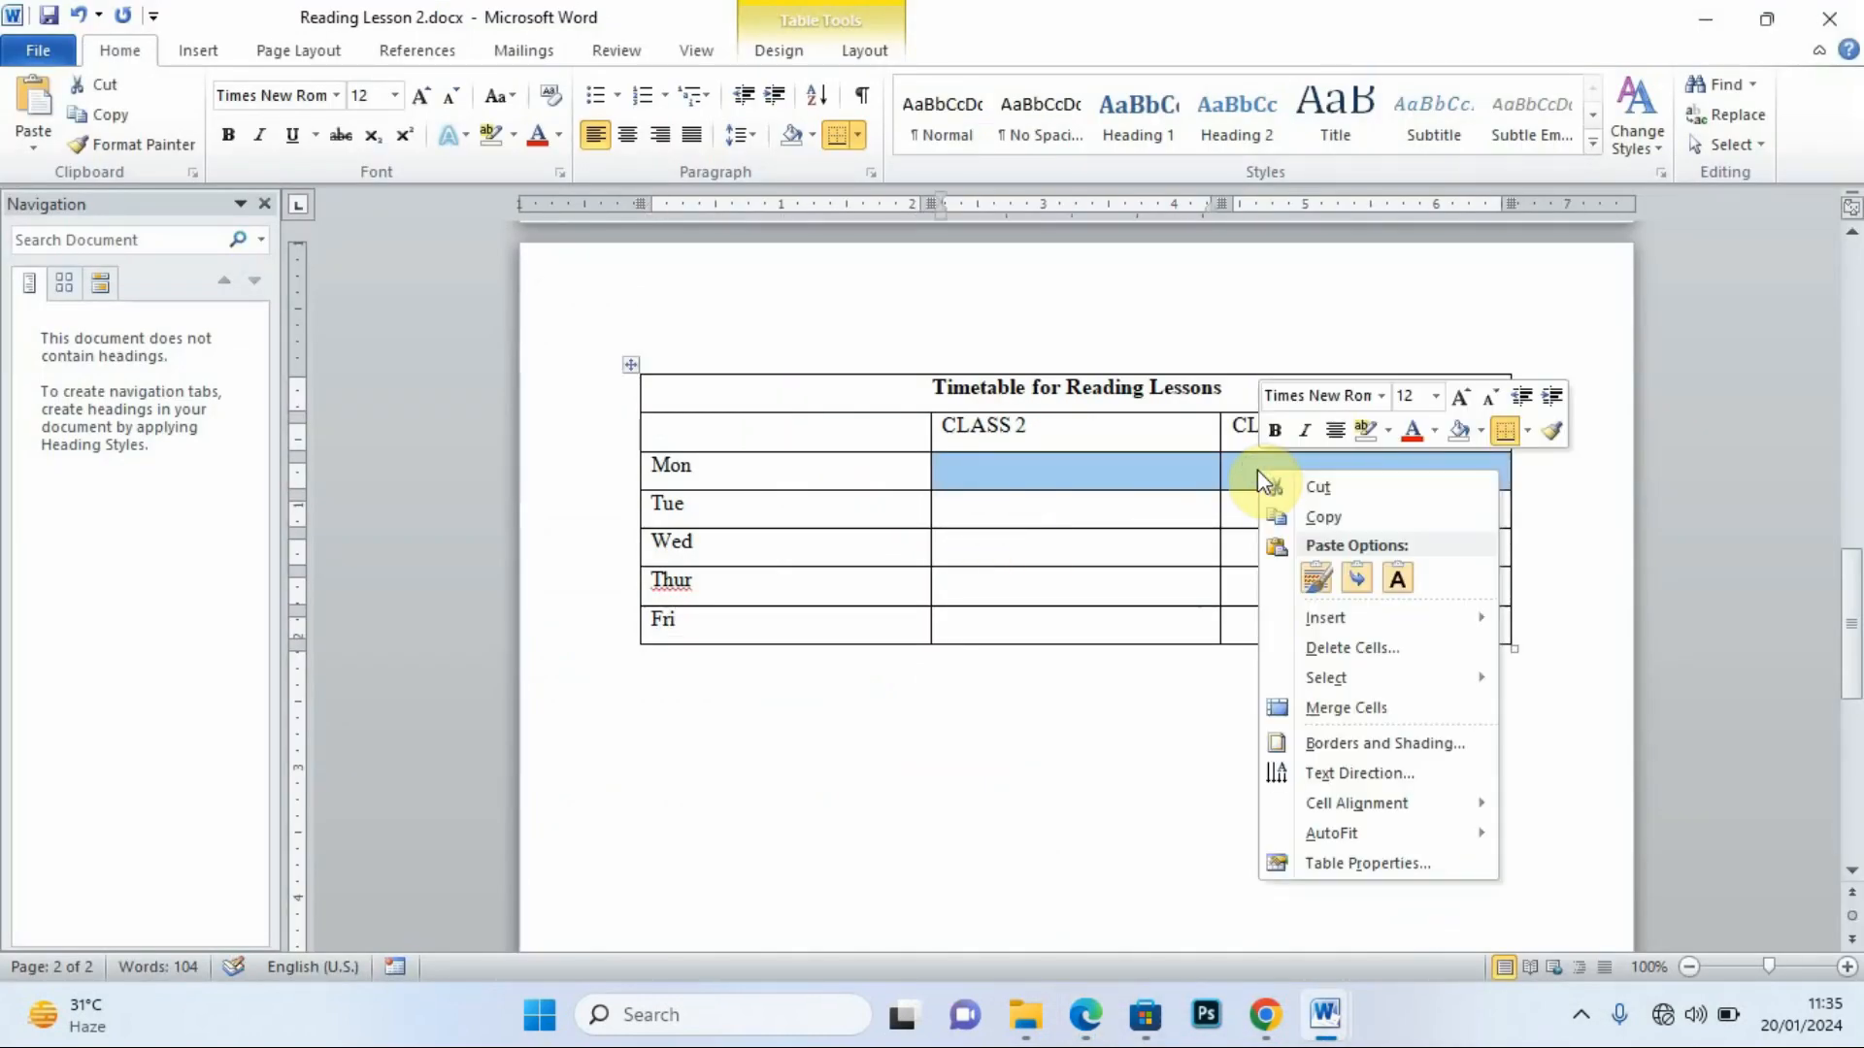
{"action": "left_click", "coordinate": [1344, 708]}
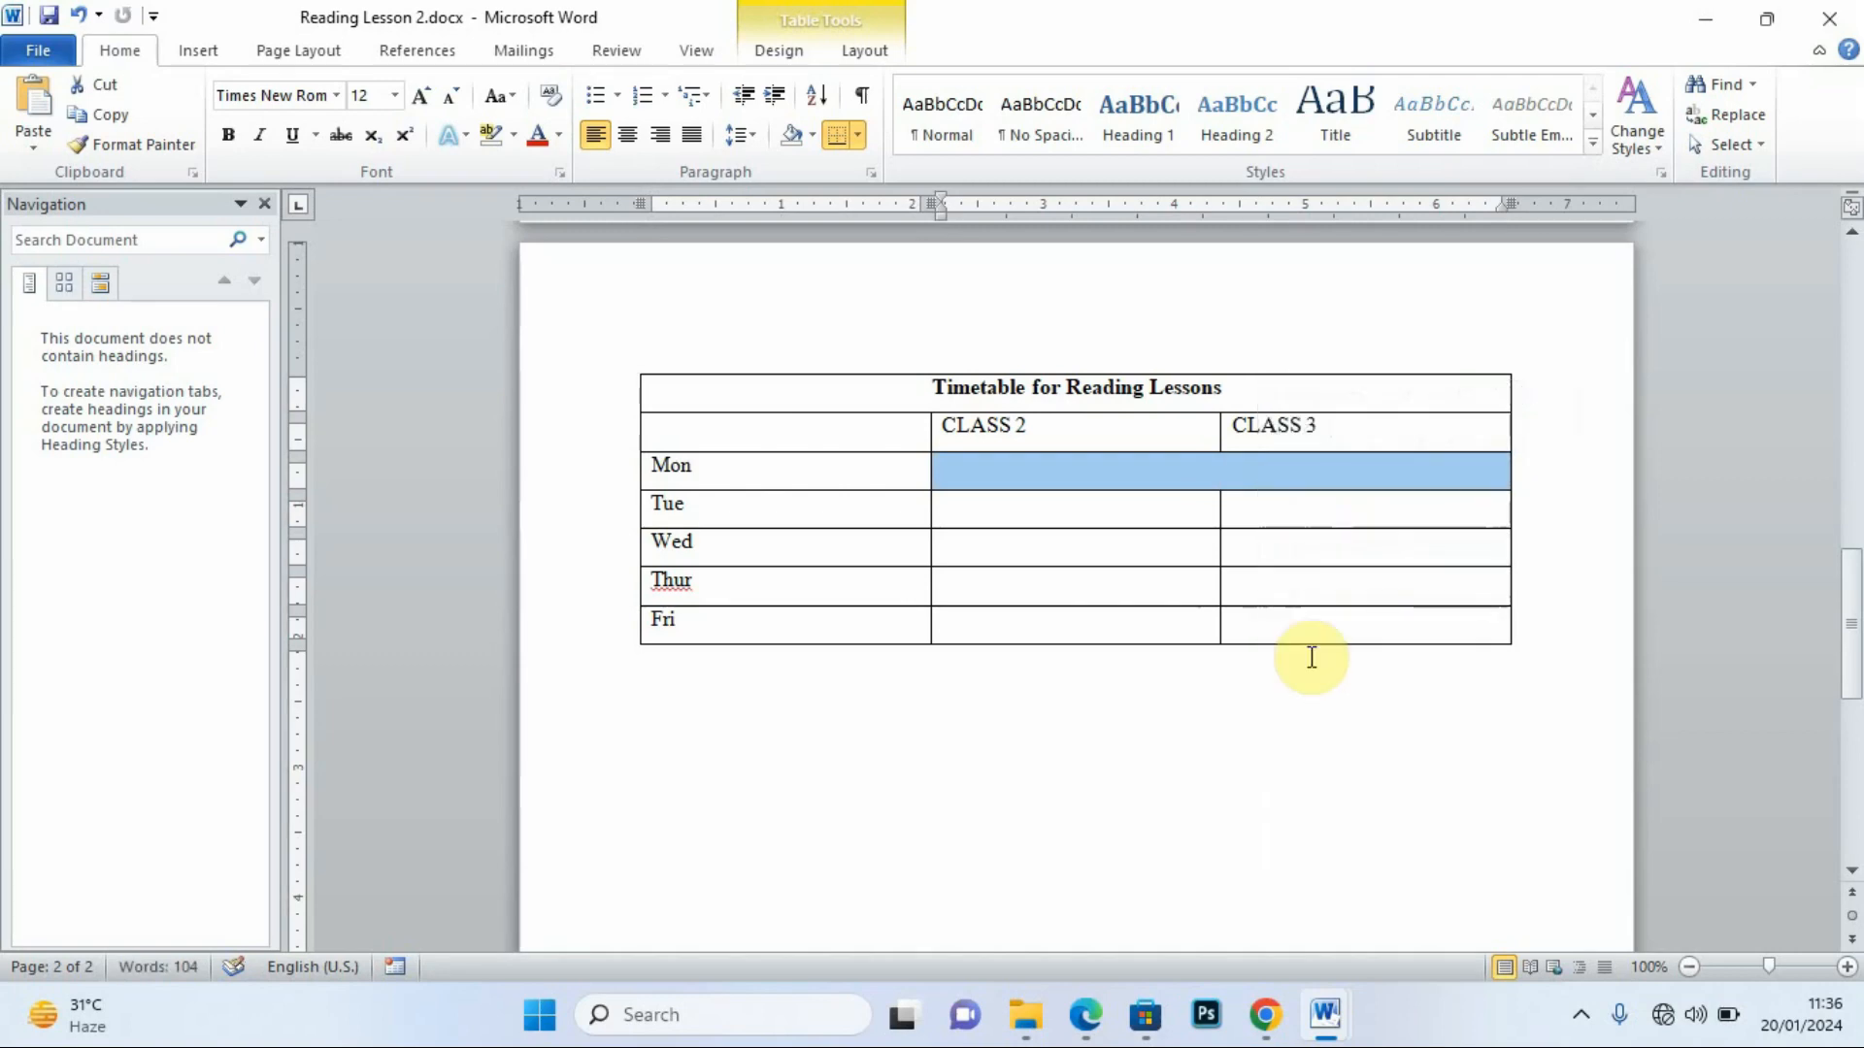
Check the Wed and Thur rows in the exam PDF and merge their CLASS 3 cells in Reading Lesson 2.
{"action": "left_click", "coordinate": [1085, 1015]}
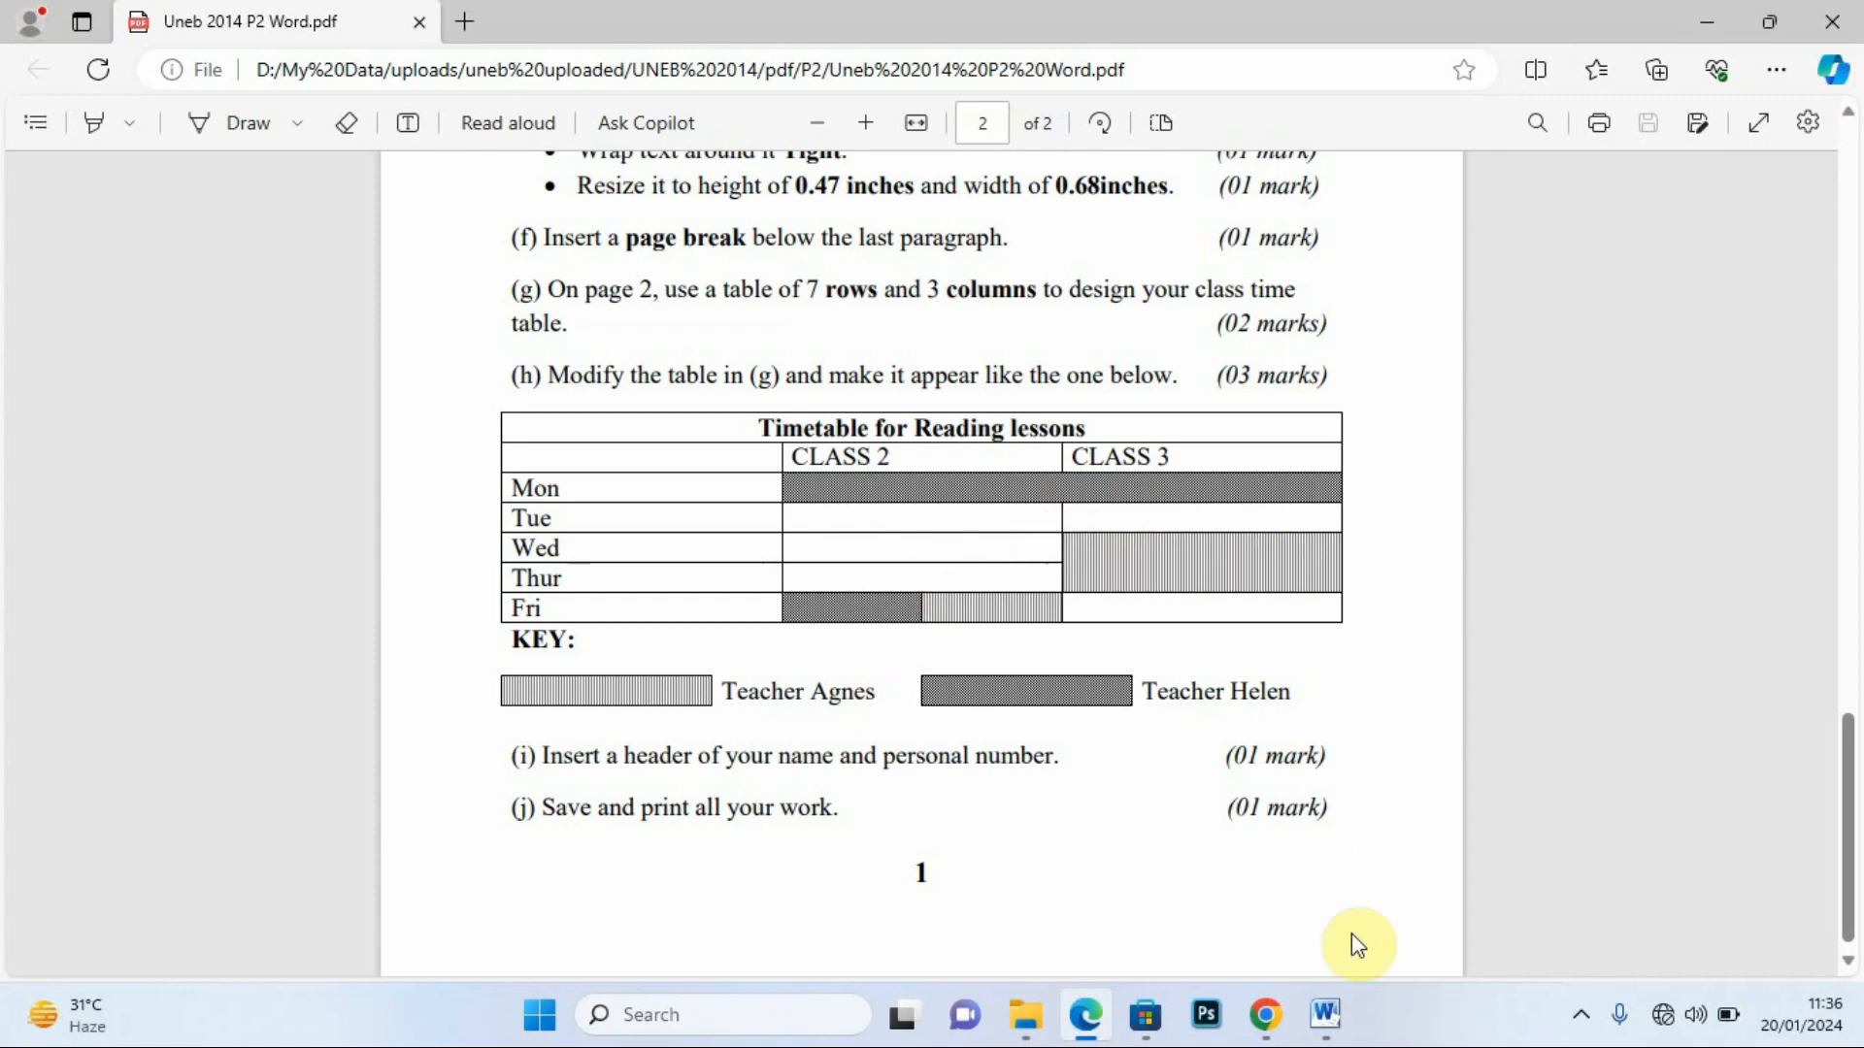
{"action": "mouse_move", "coordinate": [1325, 1010]}
{"action": "left_click", "coordinate": [1414, 931]}
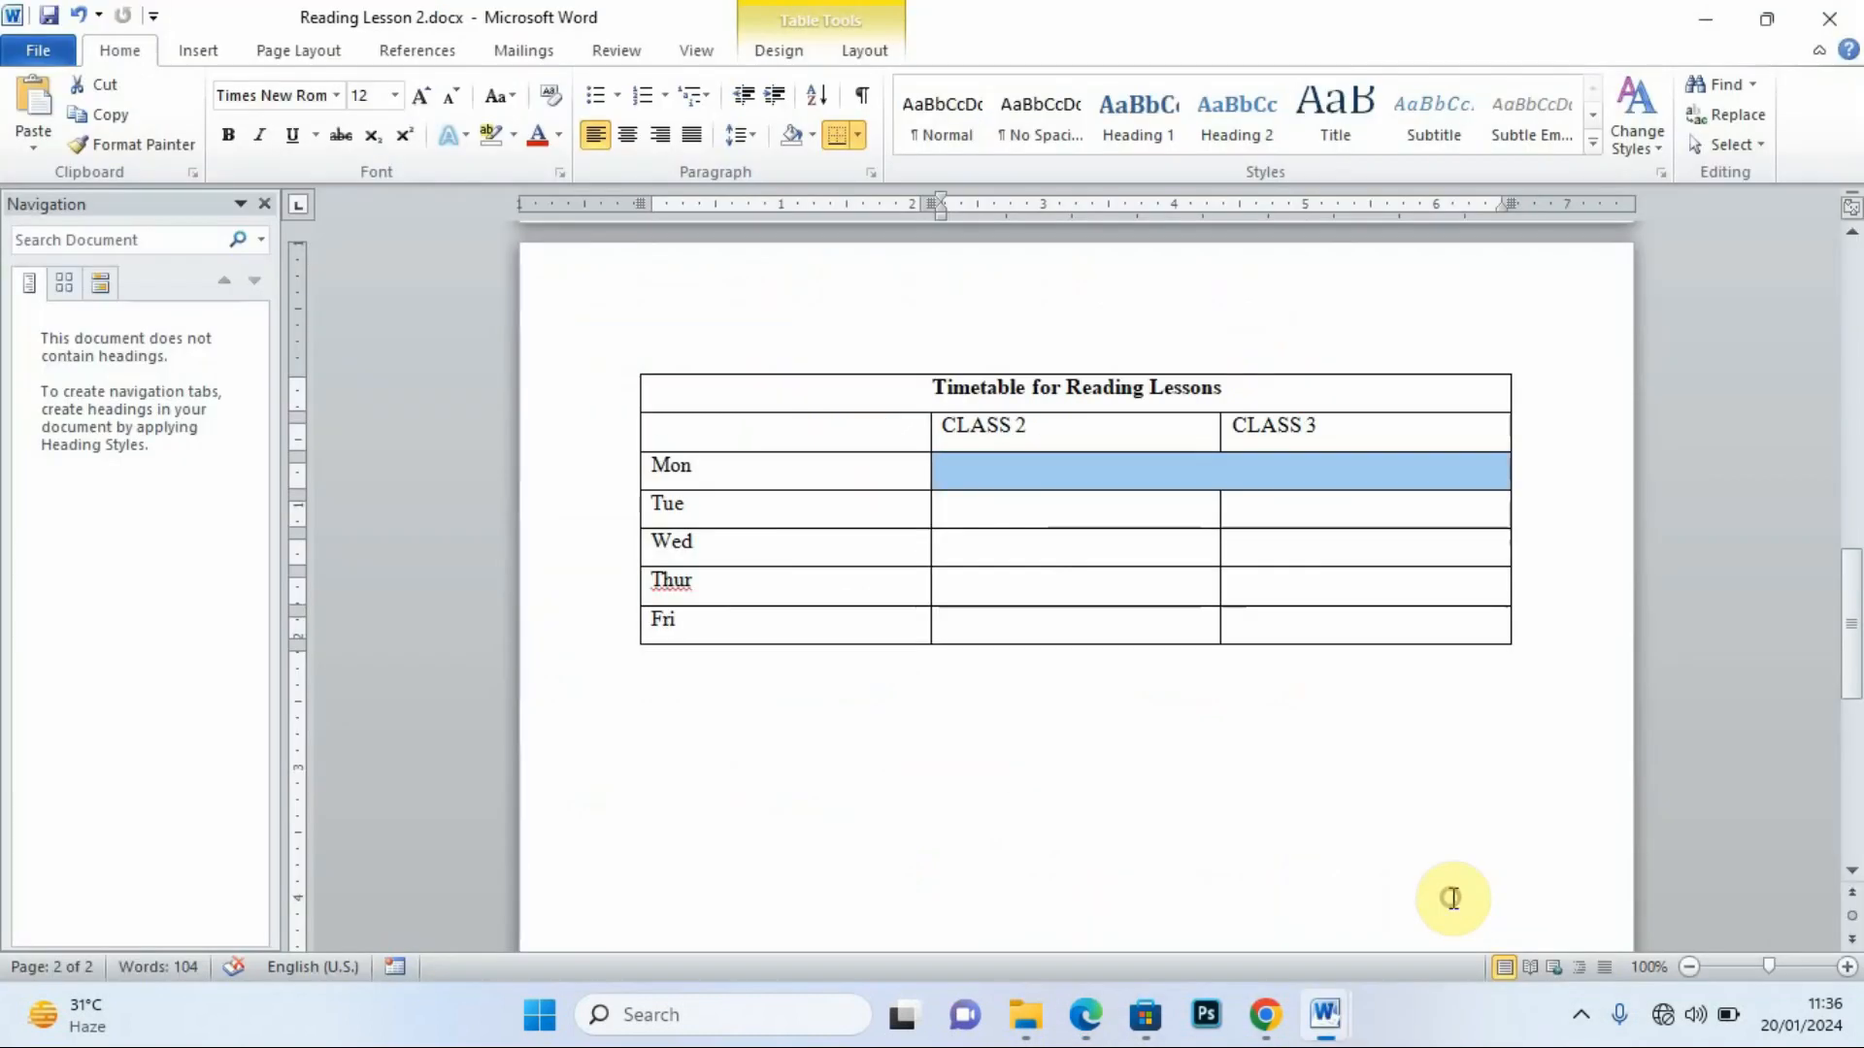
{"action": "left_click_drag", "start_coordinate": [1282, 545], "coordinate": [1294, 590]}
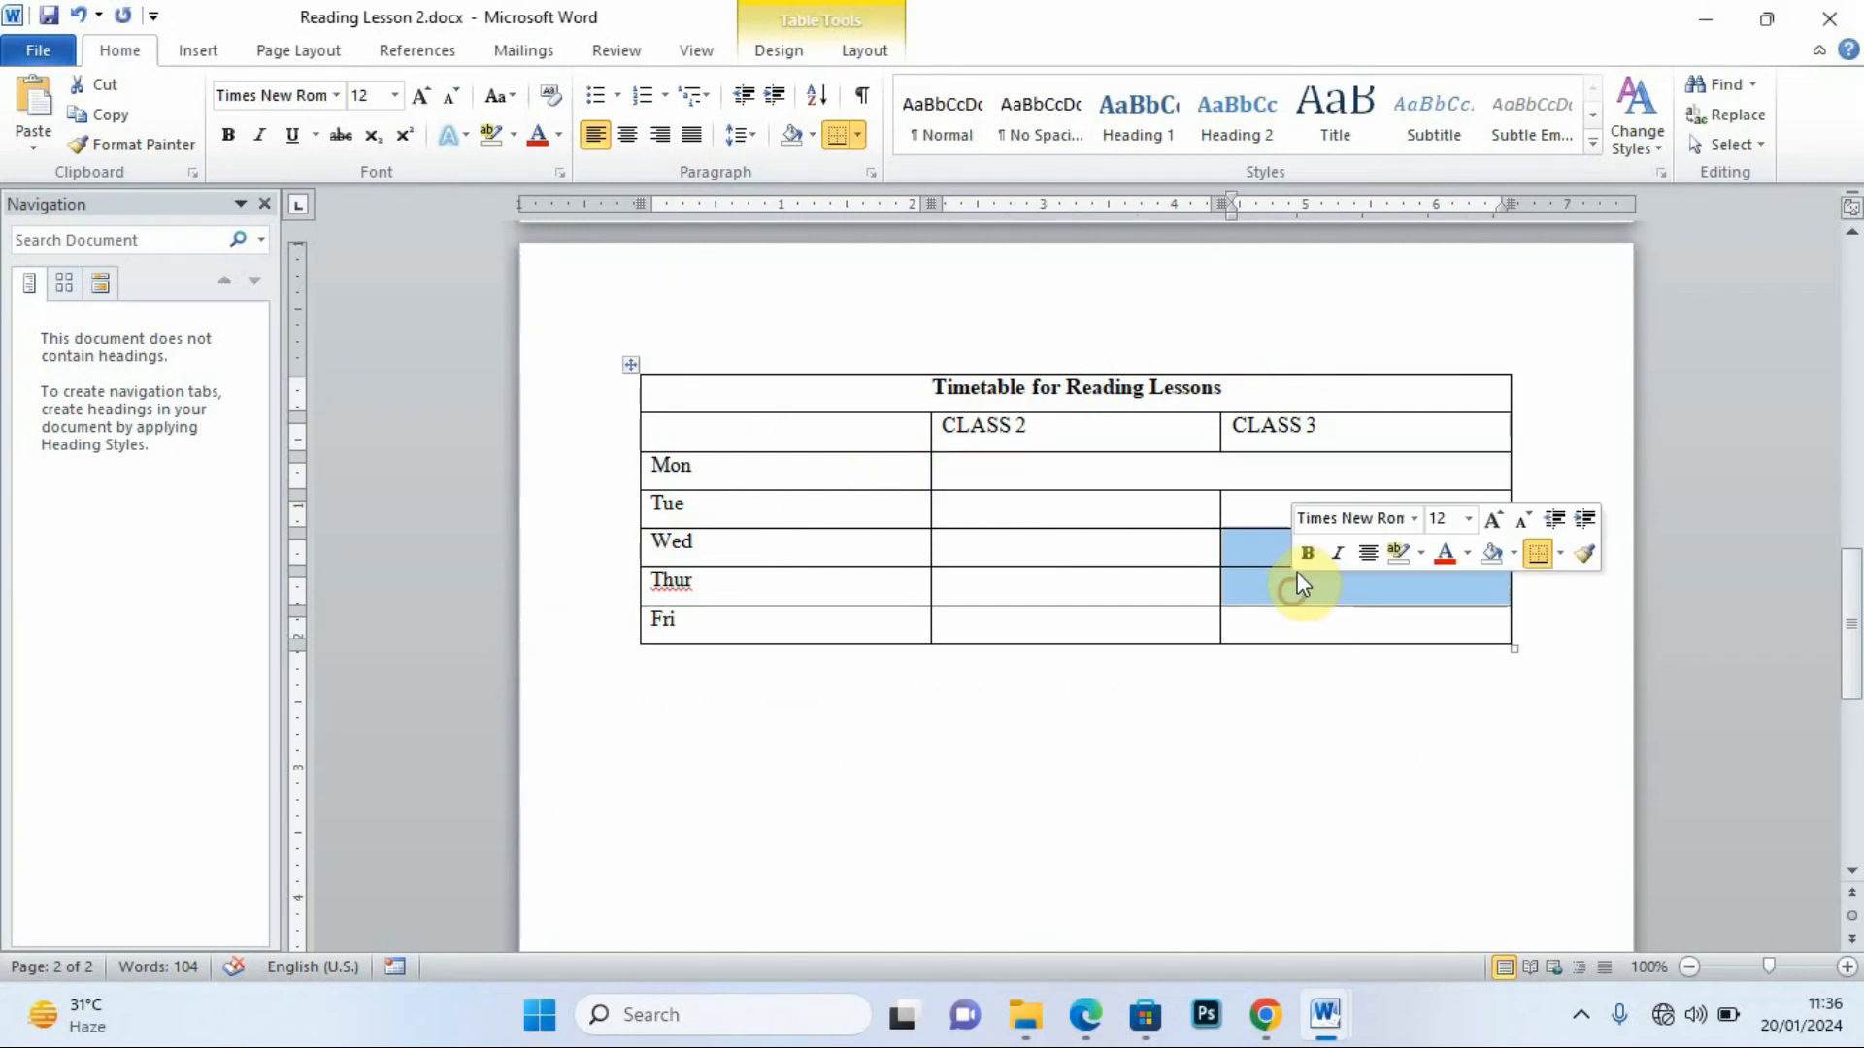
{"action": "right_click", "coordinate": [1271, 573]}
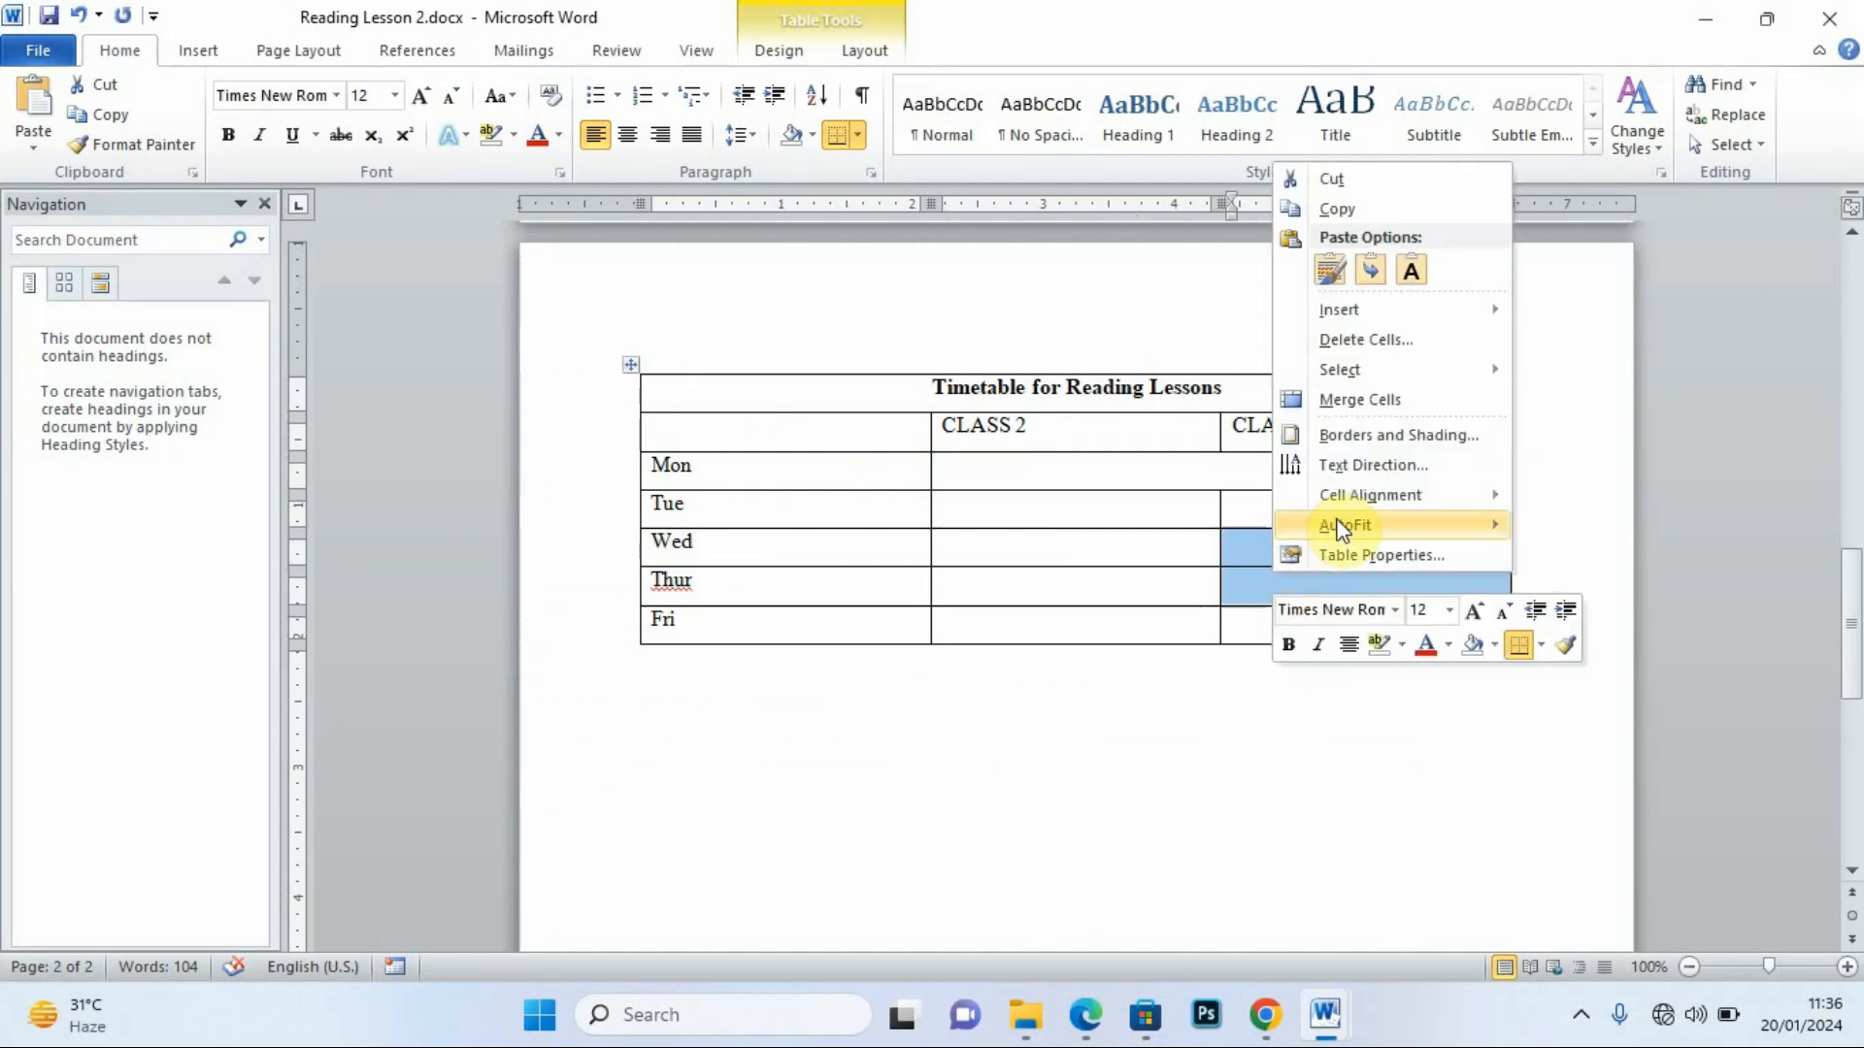
{"action": "left_click", "coordinate": [1361, 404]}
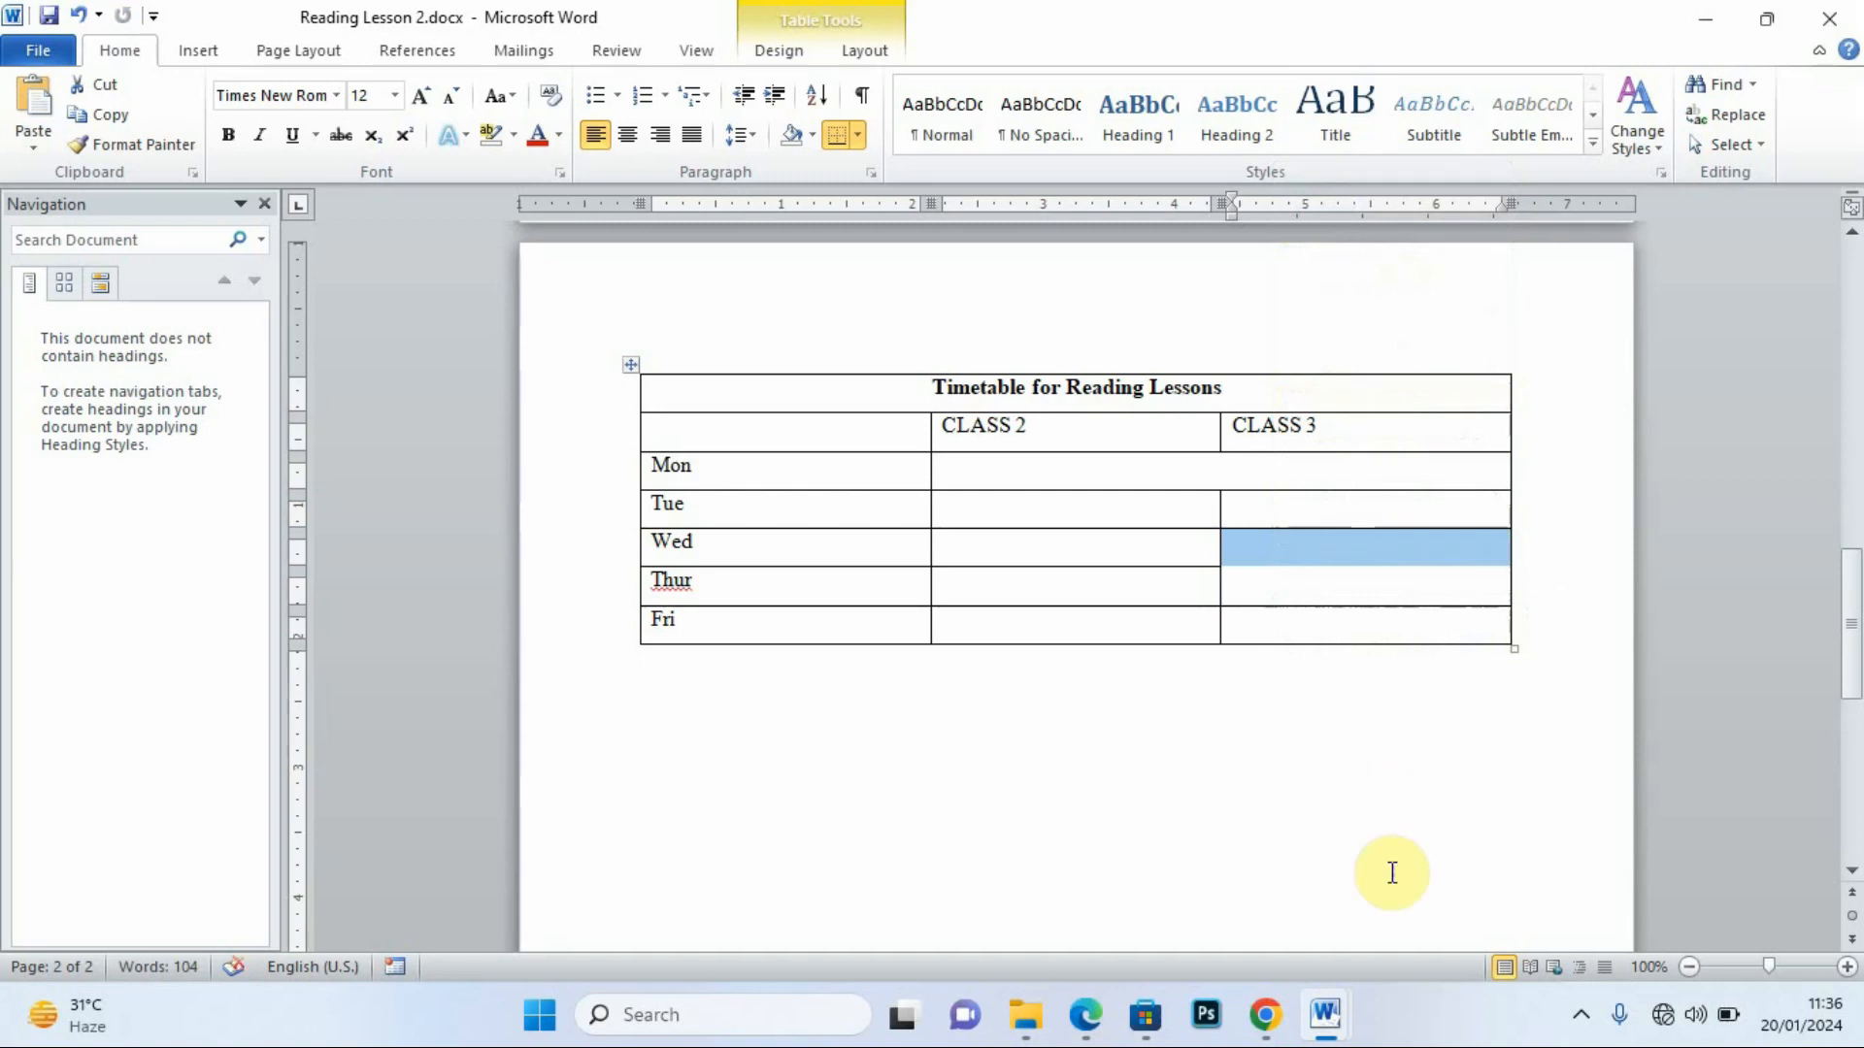
Check the Fri row in the exam PDF and divide its CLASS 2 cell in Reading Lesson 2 with a drawn vertical border.
{"action": "left_click", "coordinate": [1082, 990]}
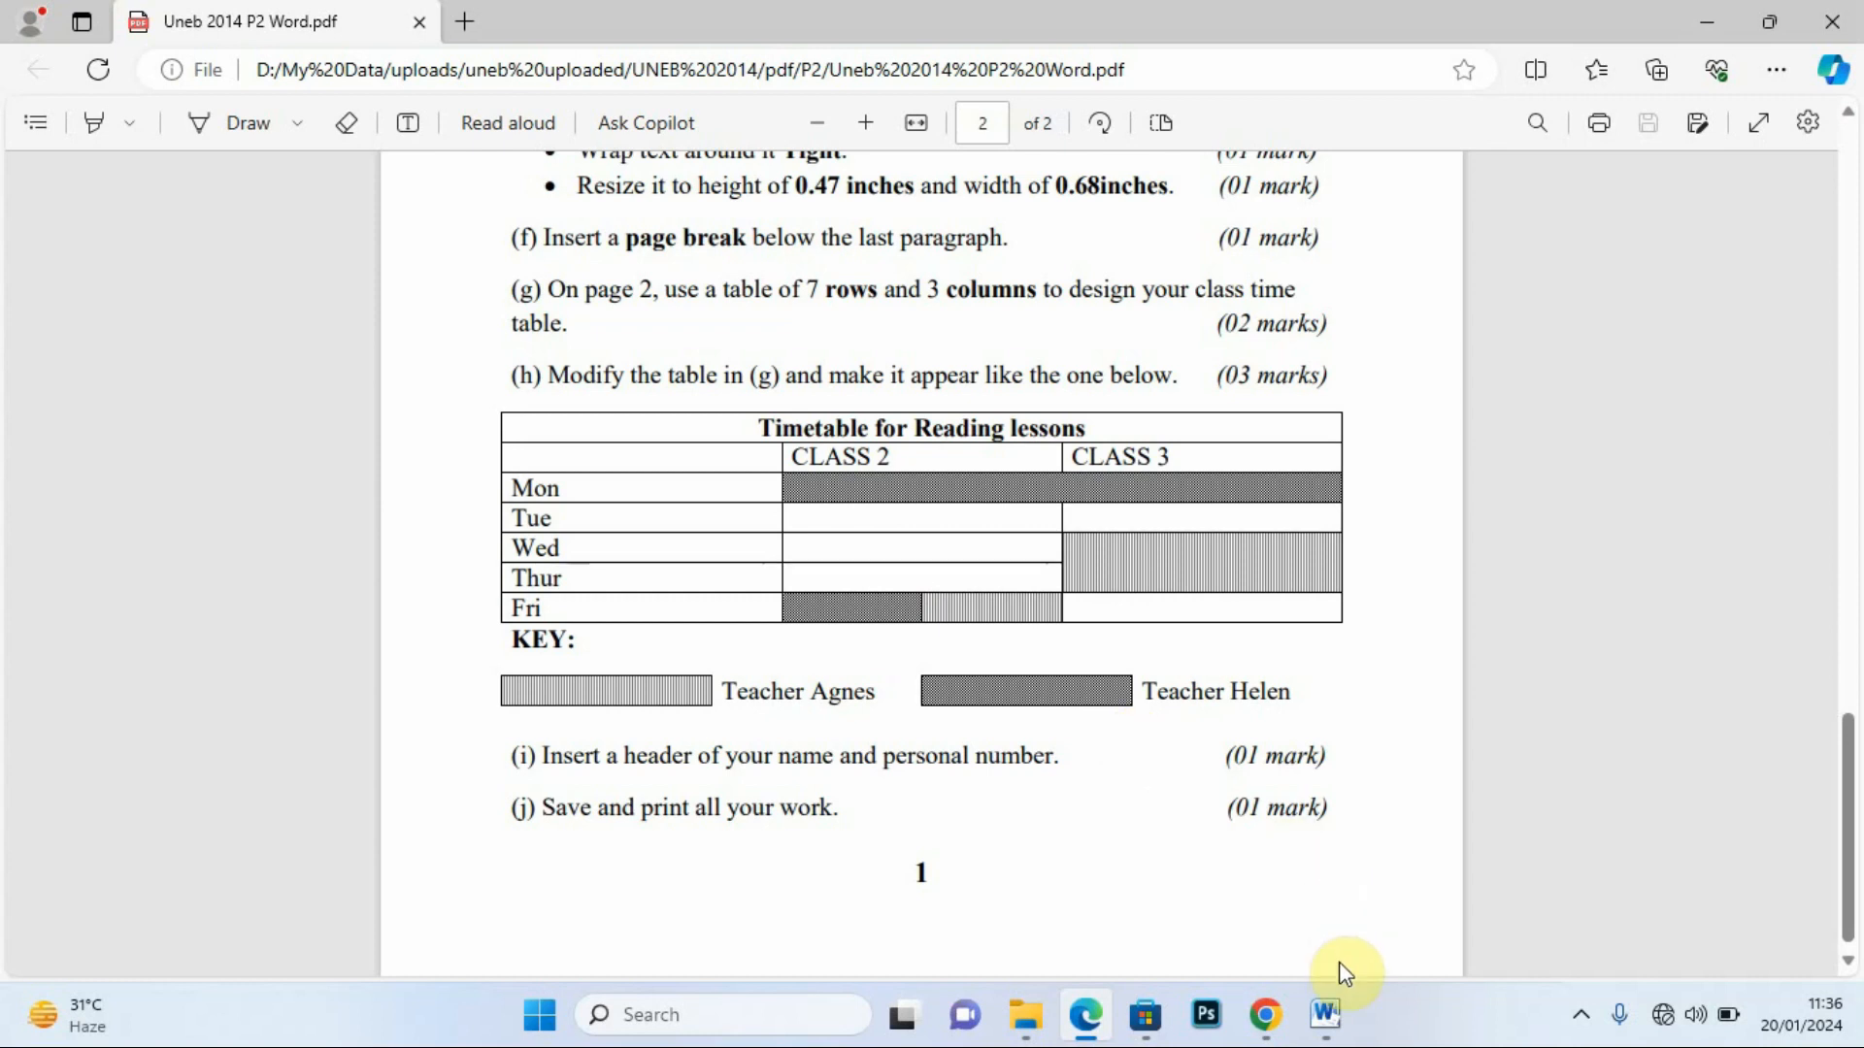
{"action": "left_click", "coordinate": [1328, 1020]}
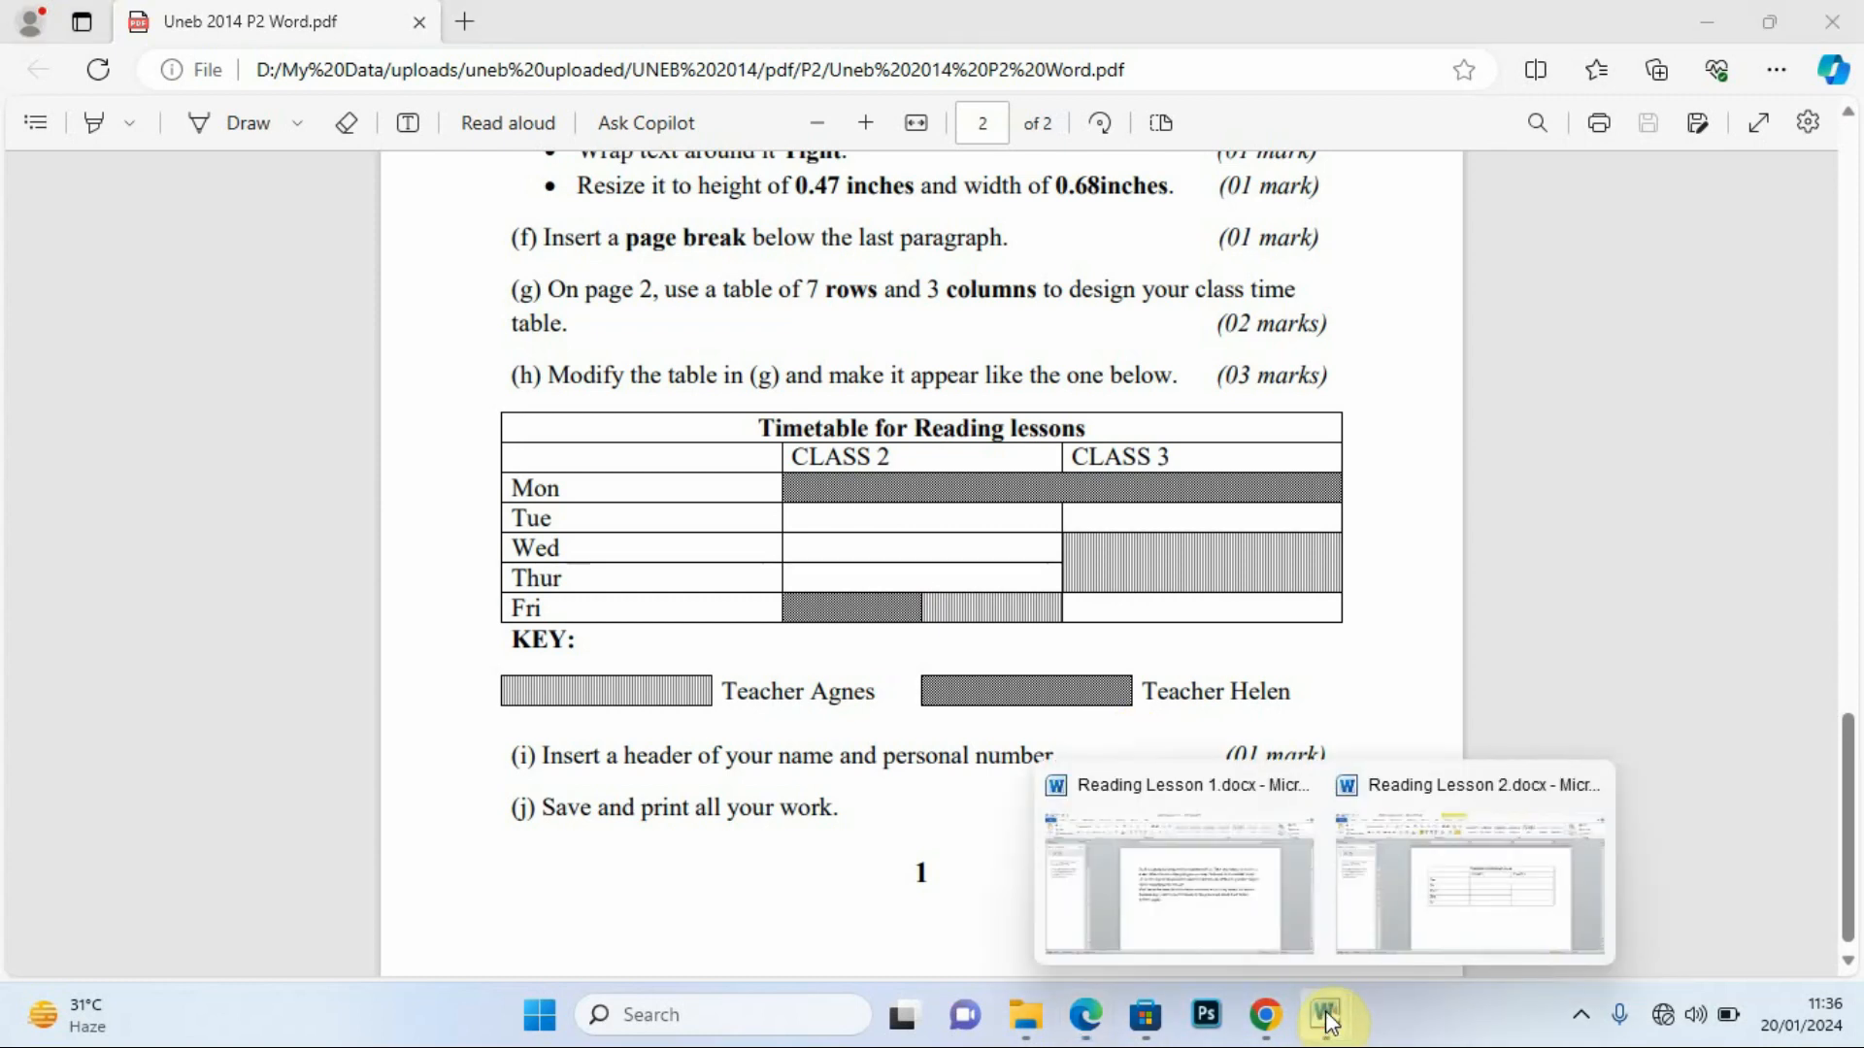
{"action": "left_click", "coordinate": [1435, 894]}
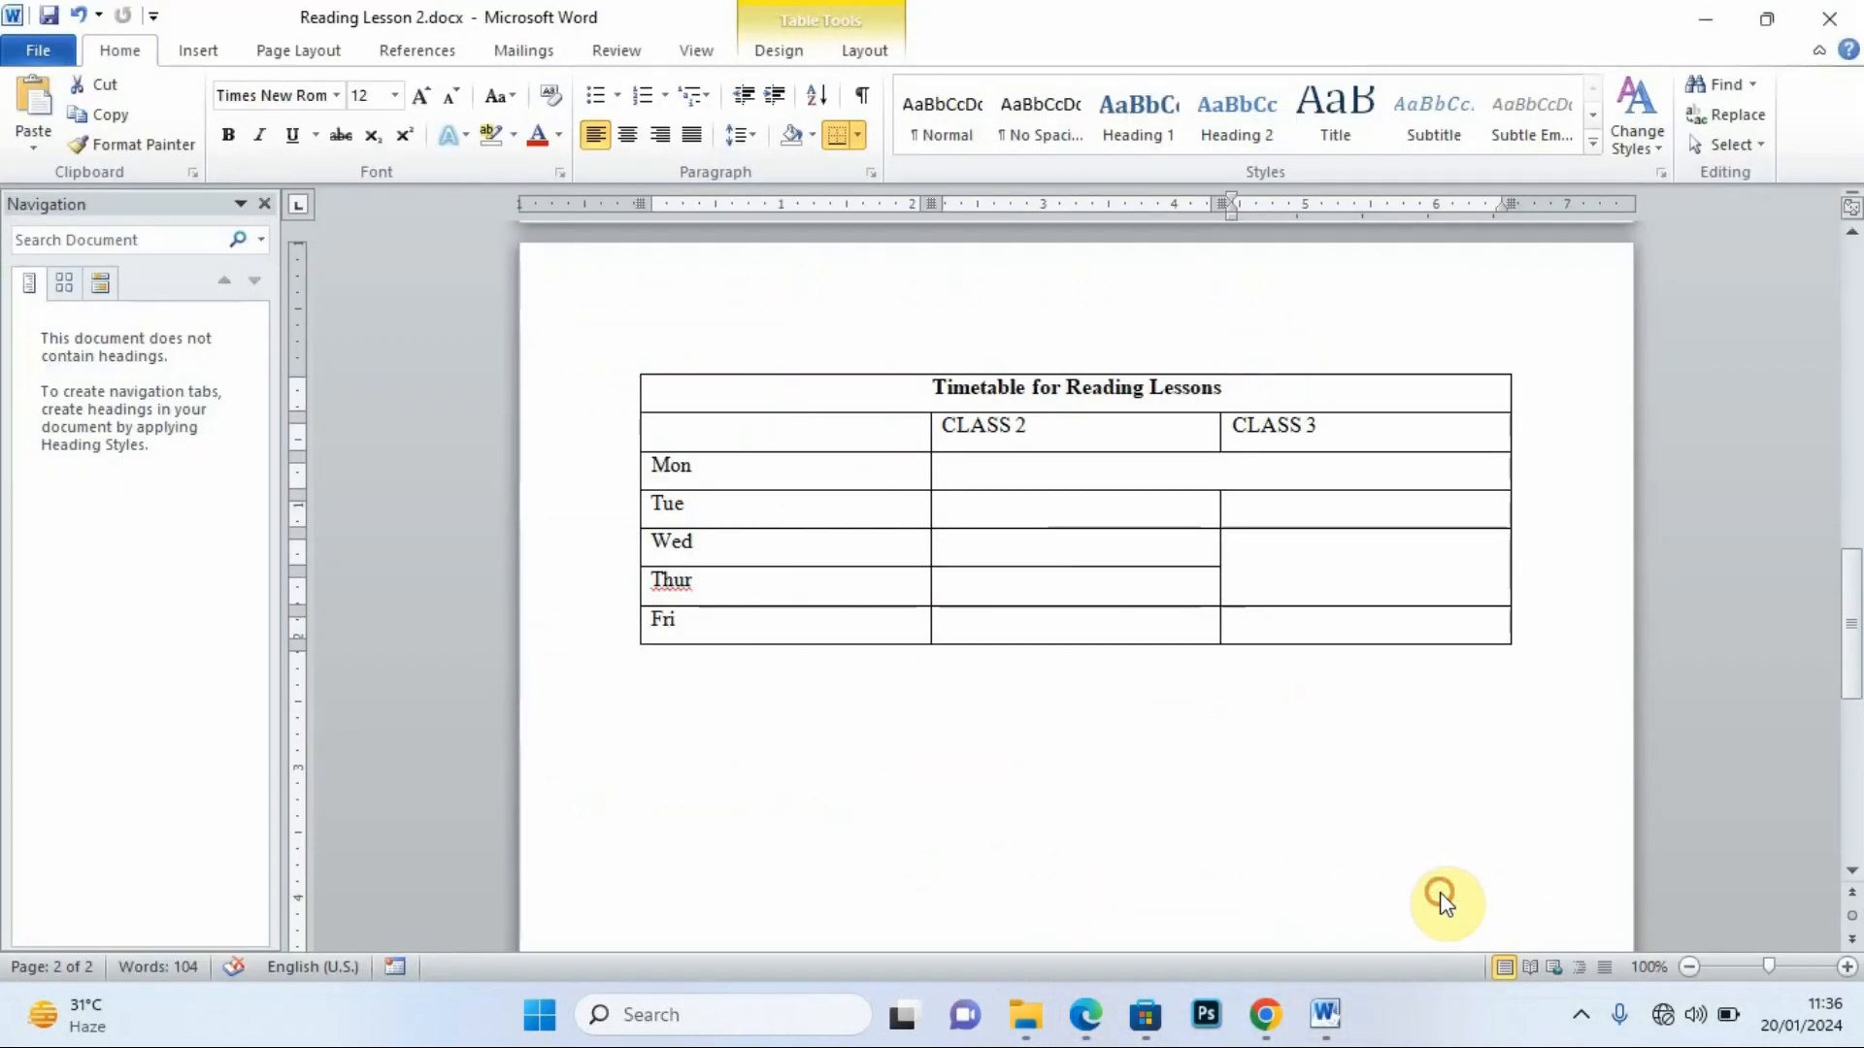
{"action": "left_click", "coordinate": [1078, 626]}
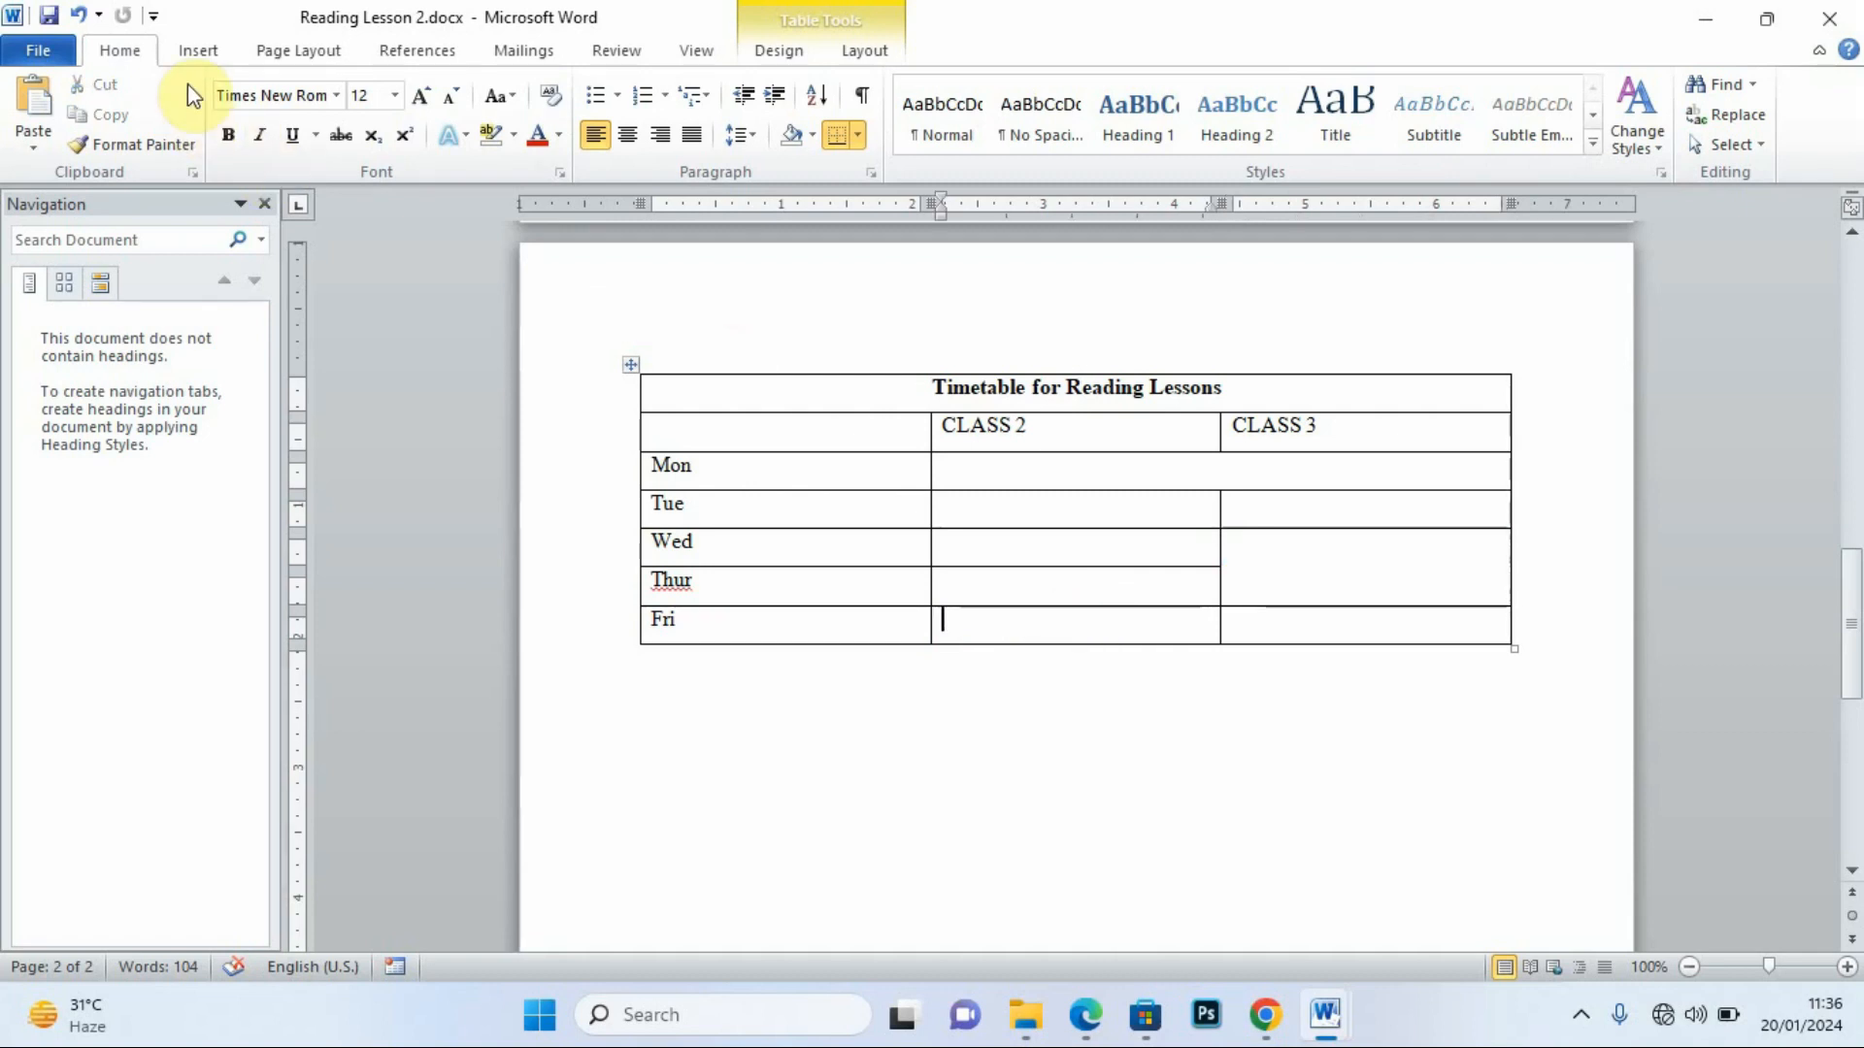
{"action": "left_click", "coordinate": [197, 53]}
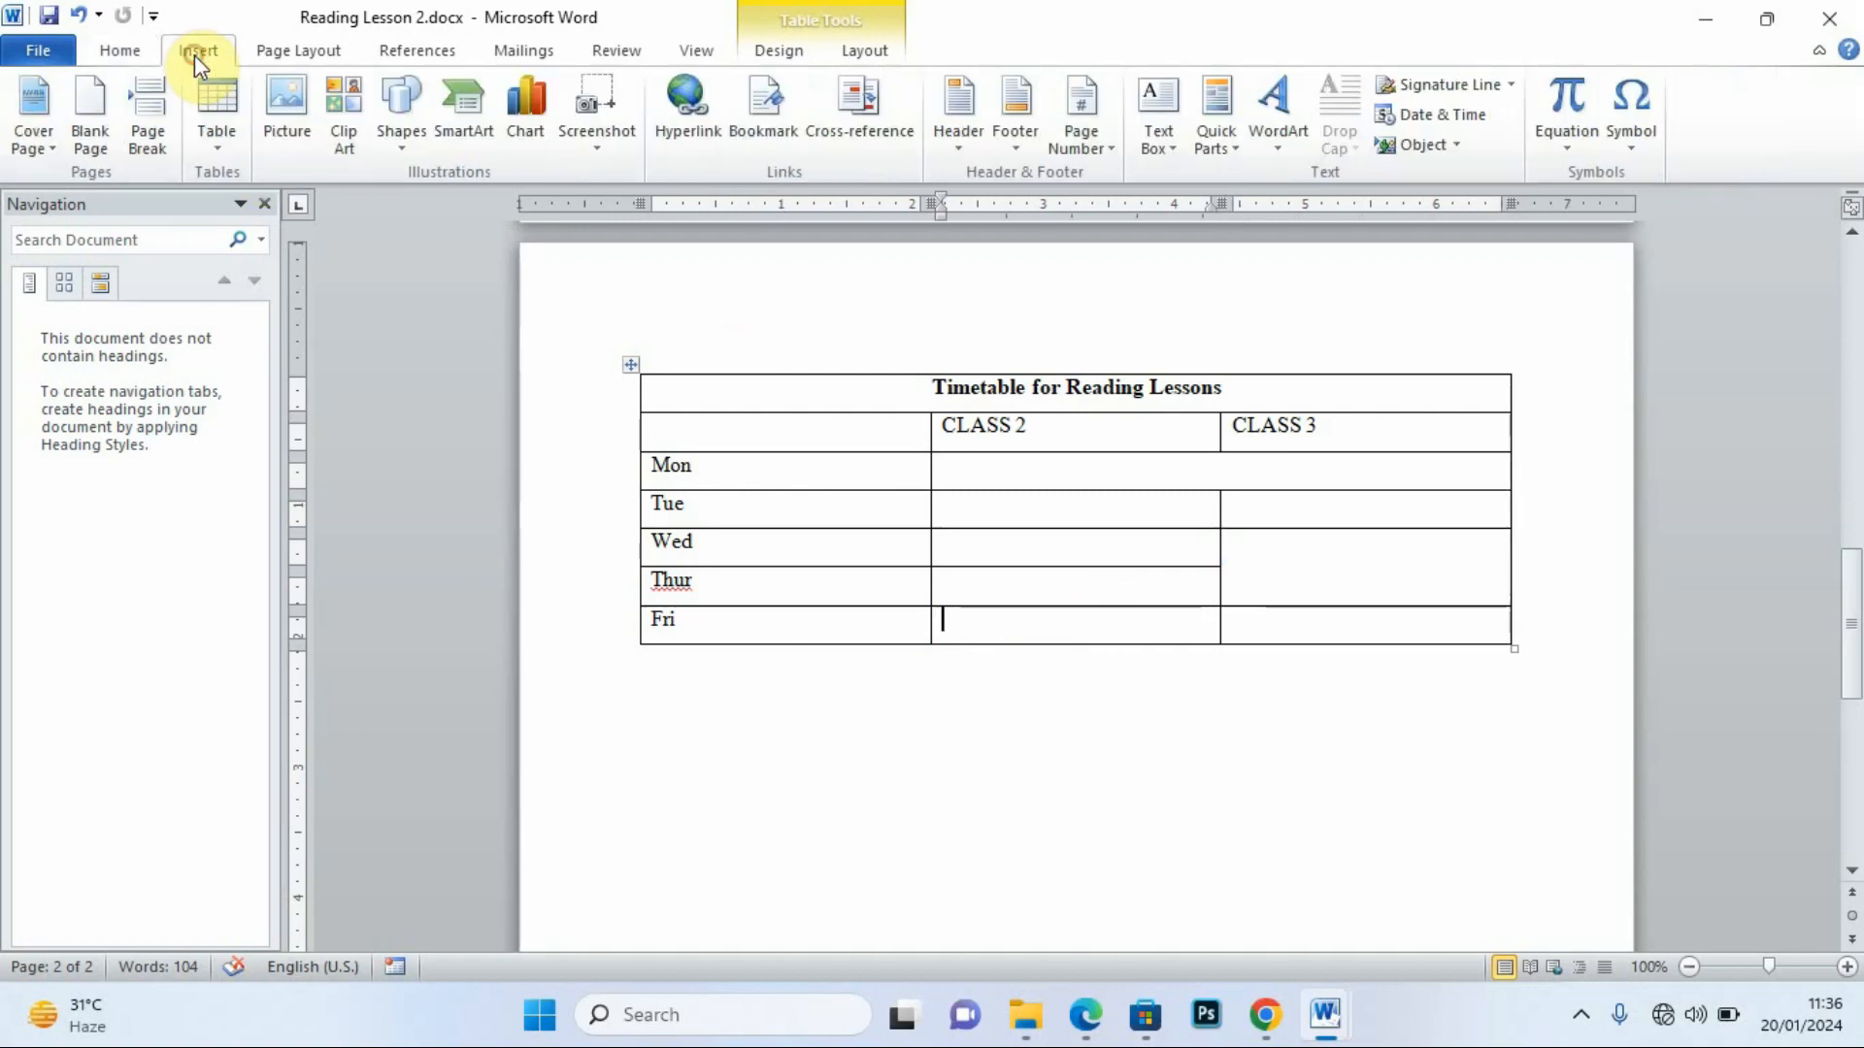
{"action": "left_click", "coordinate": [225, 142]}
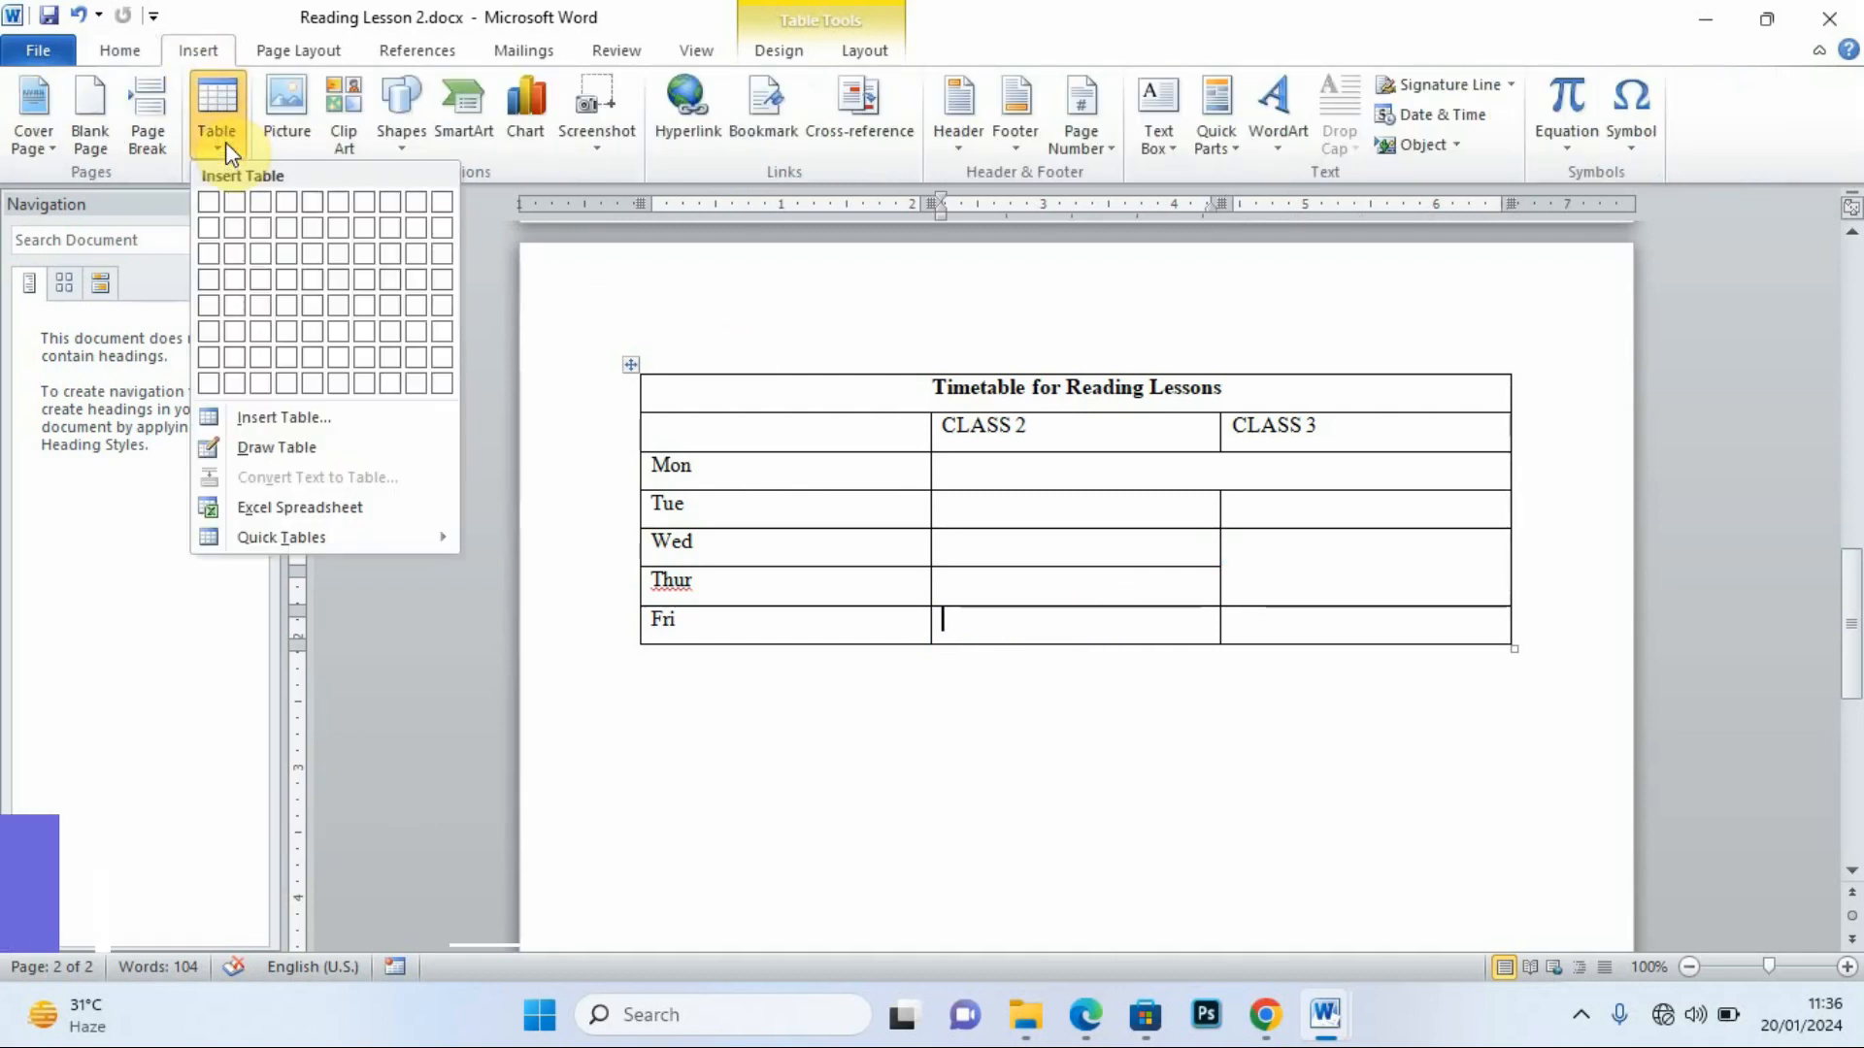
{"action": "left_click", "coordinate": [271, 446]}
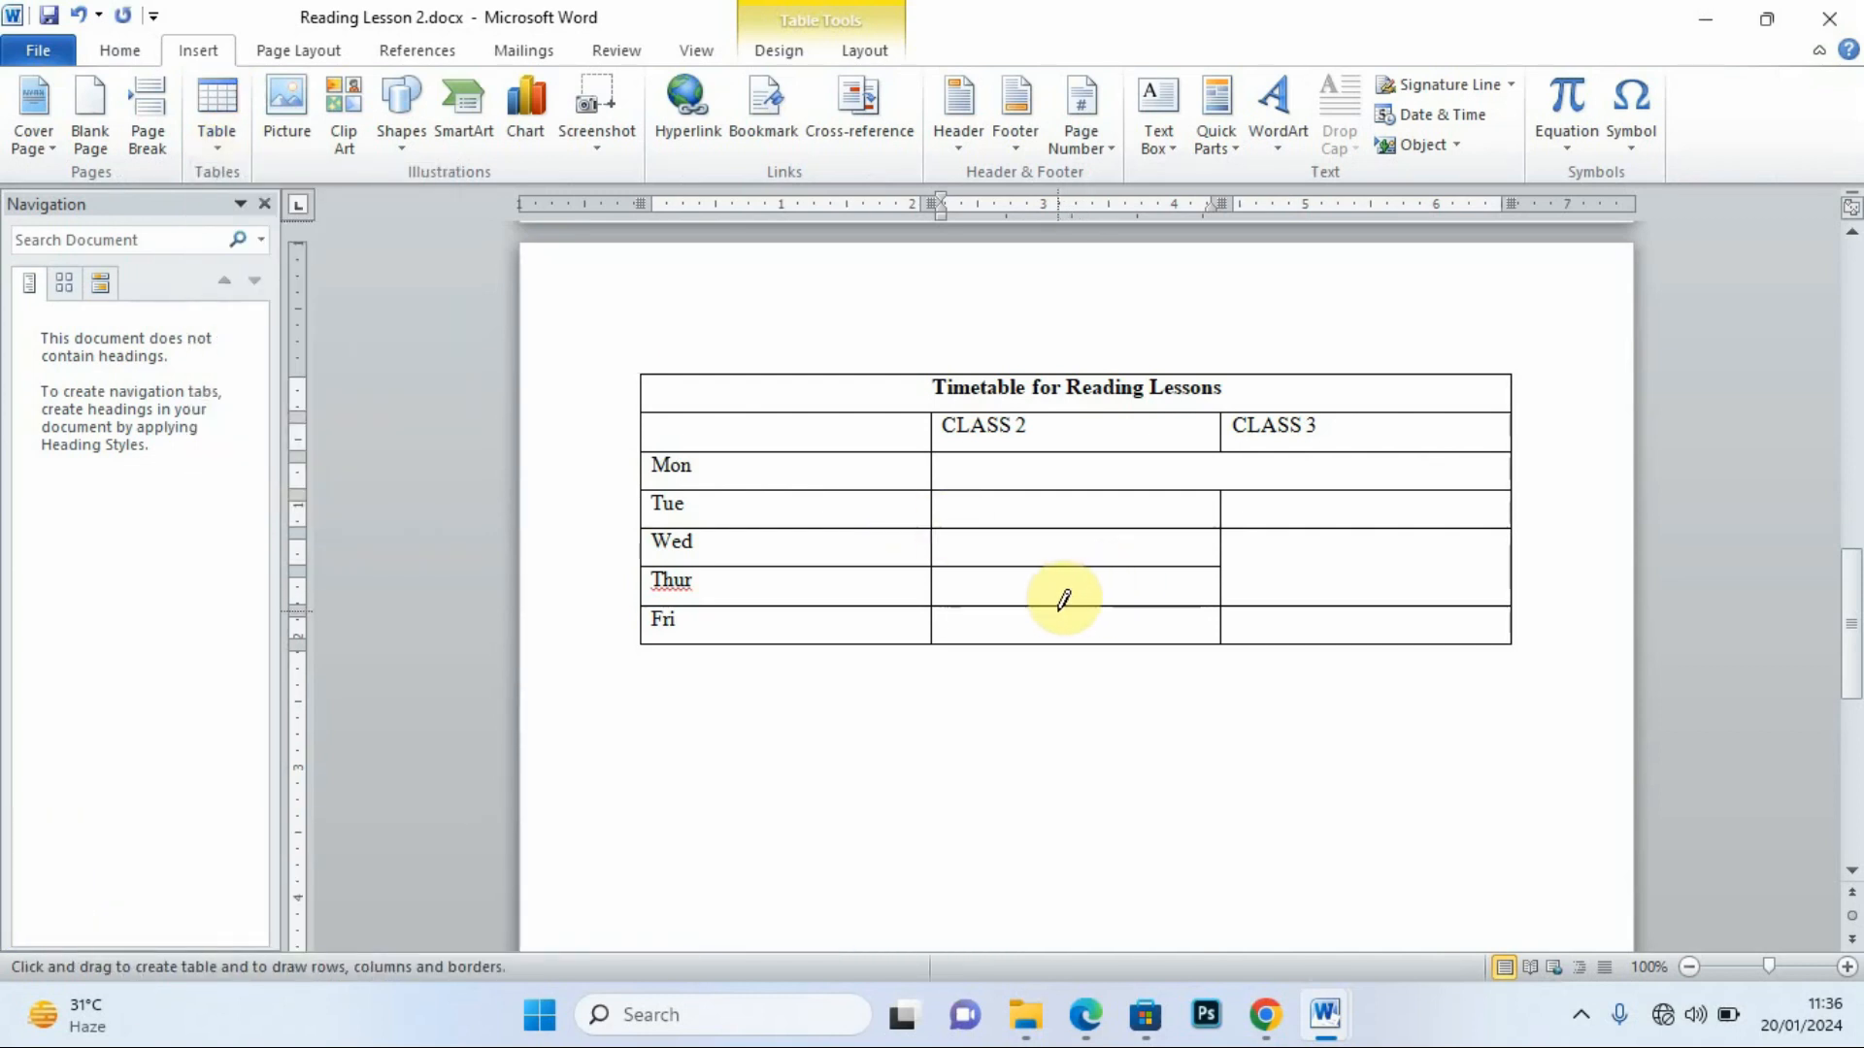
{"action": "left_click_drag", "start_coordinate": [1058, 605], "coordinate": [1058, 644]}
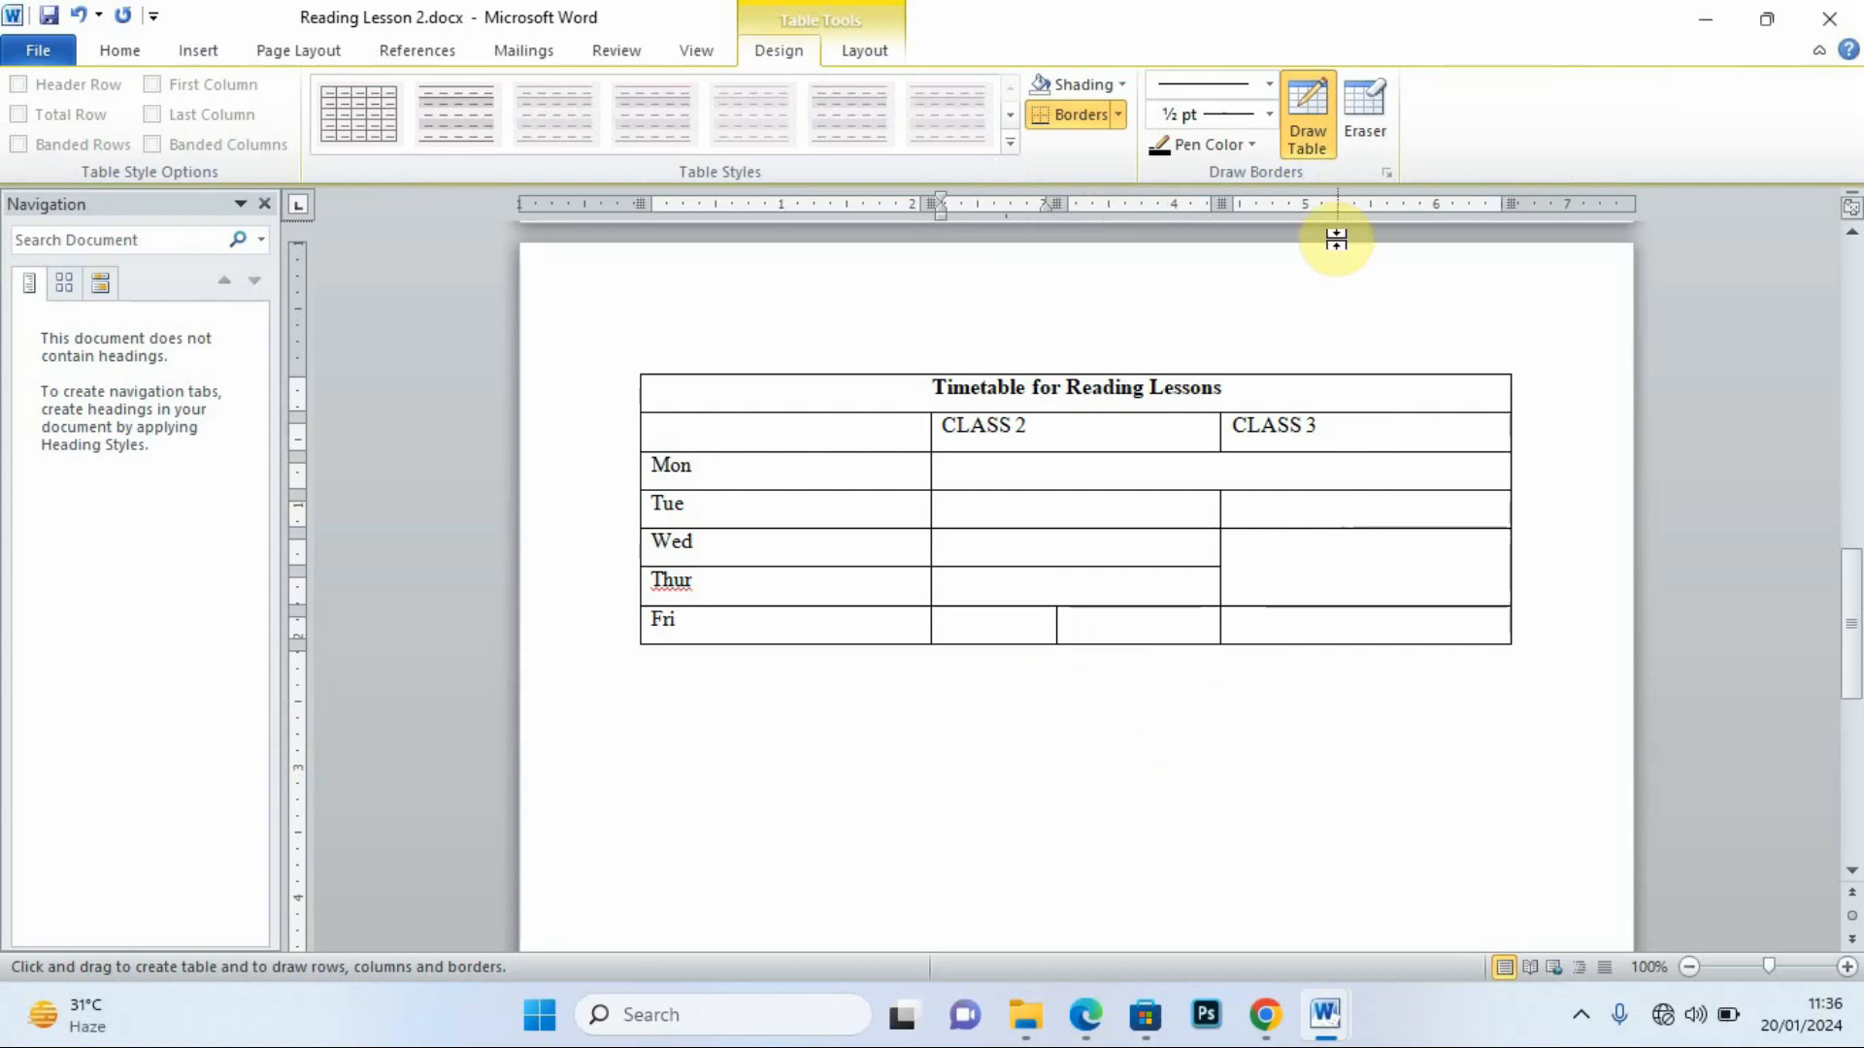
{"action": "left_click", "coordinate": [1314, 120]}
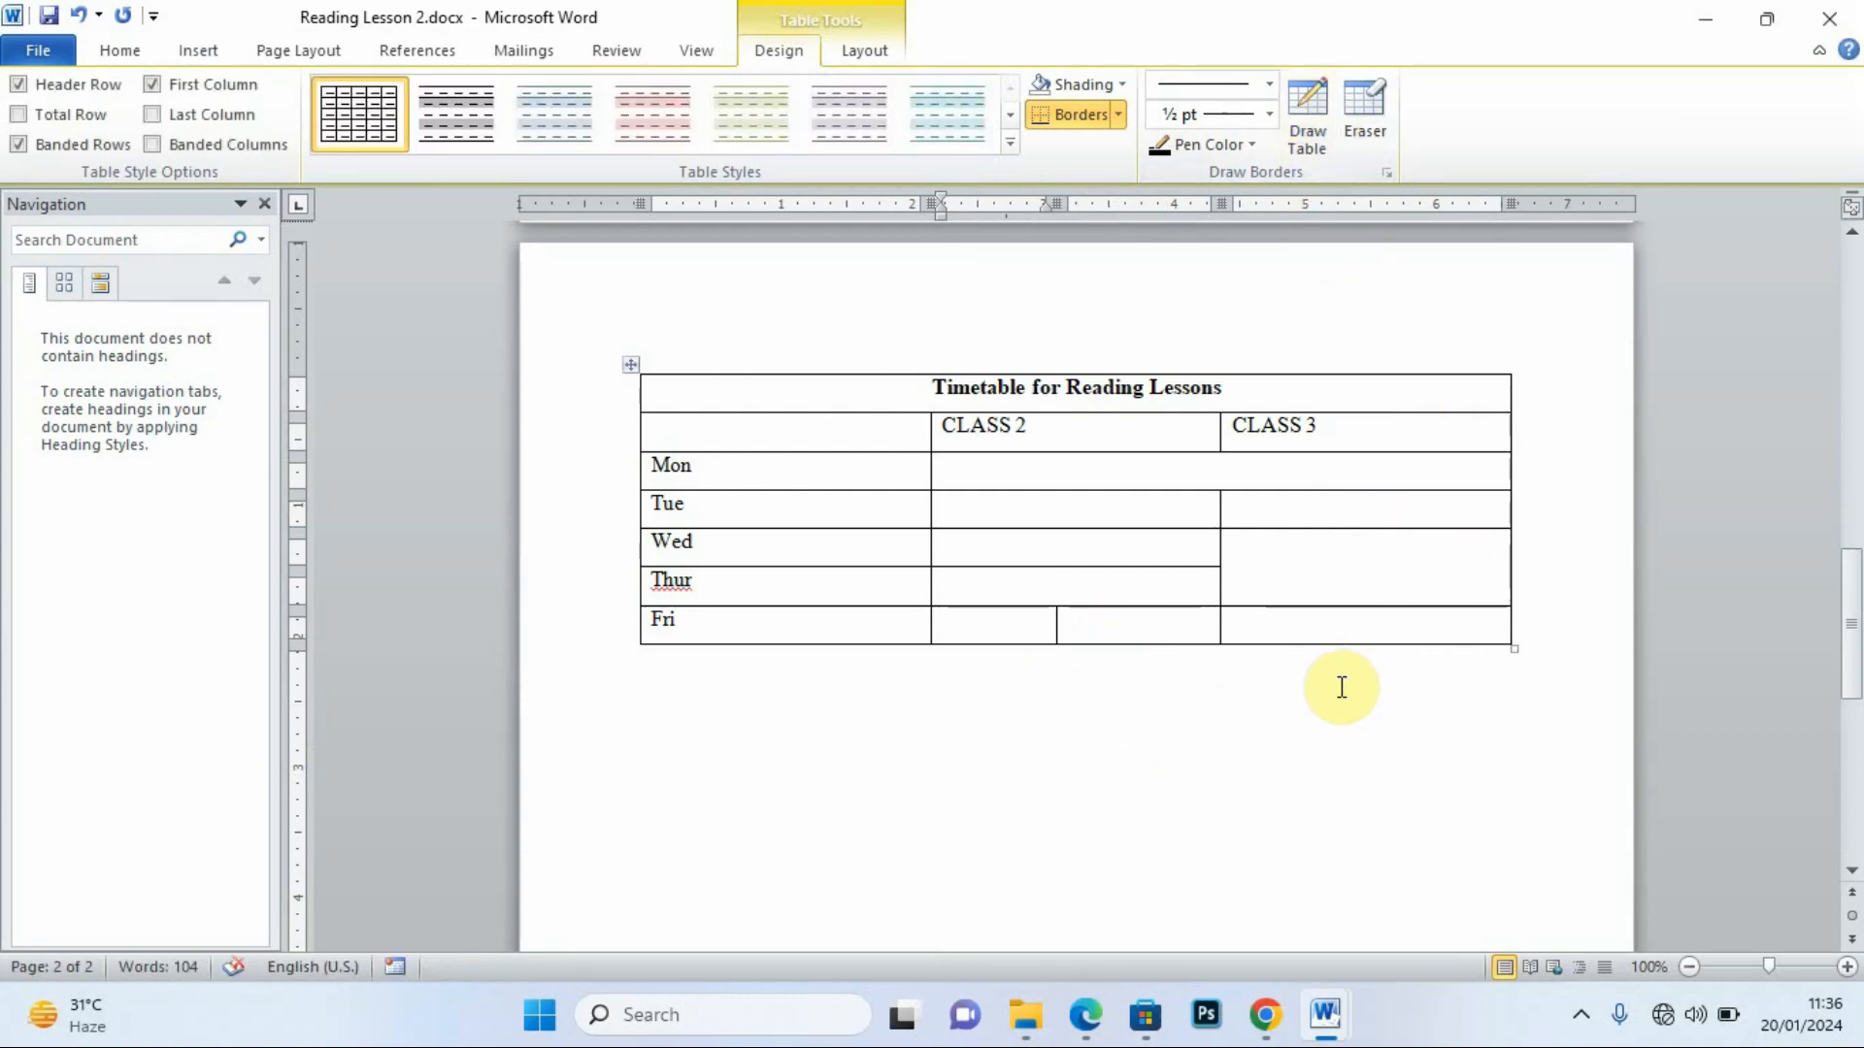
Check the key in the exam PDF and enter the label KEY directly below the timetable in Reading Lesson 2.
{"action": "left_click", "coordinate": [1085, 1014]}
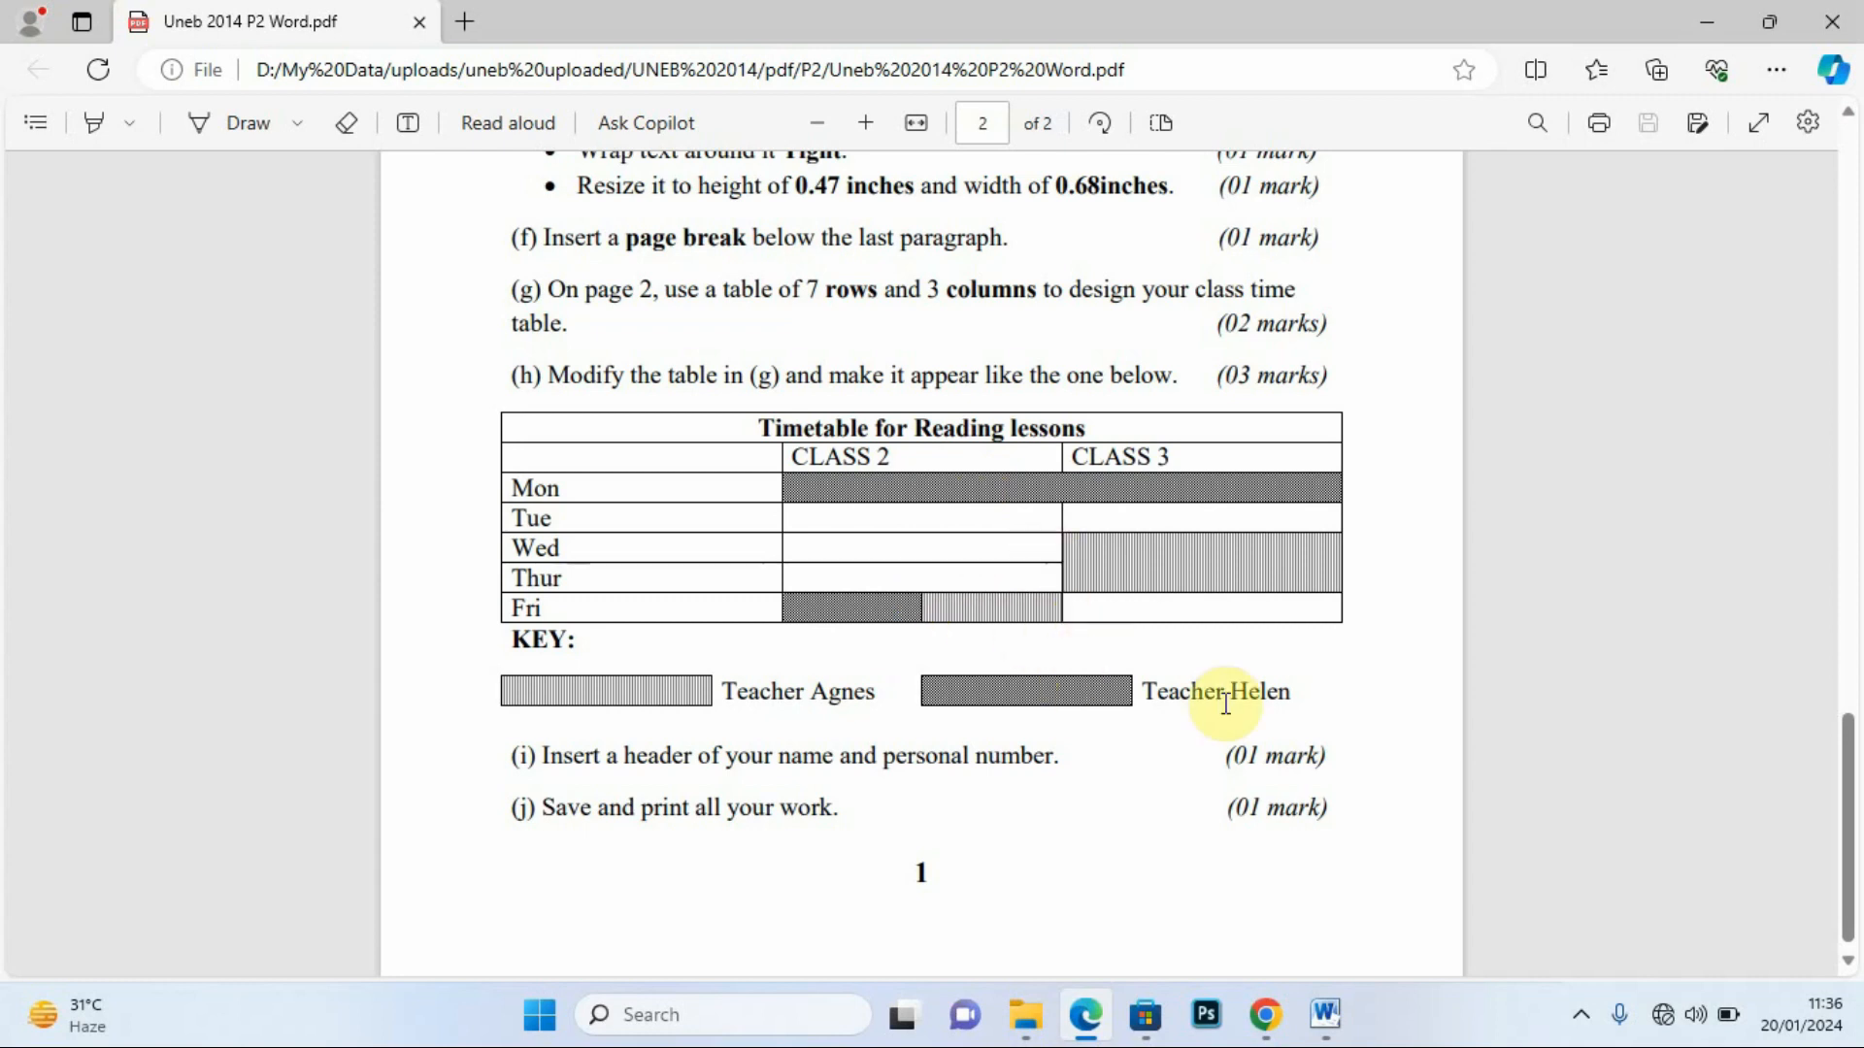
{"action": "mouse_move", "coordinate": [1328, 1015]}
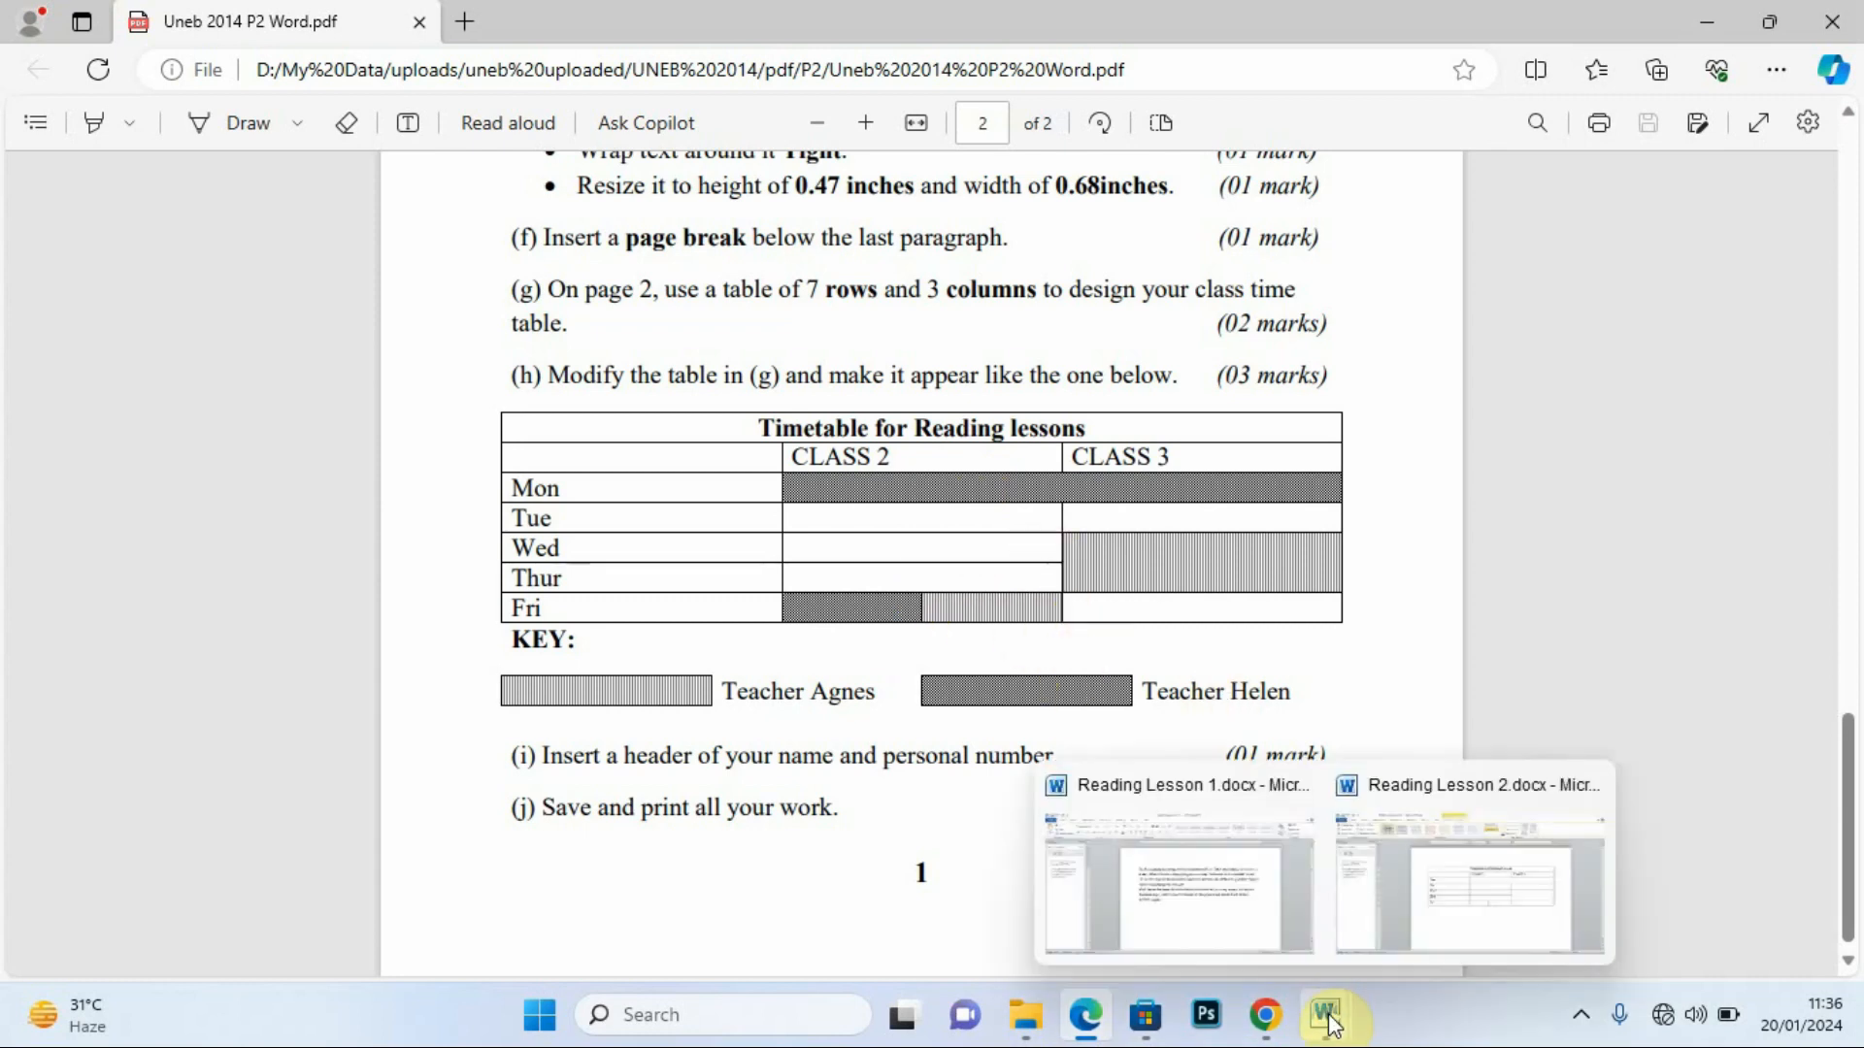
{"action": "left_click", "coordinate": [1427, 906]}
{"action": "left_click", "coordinate": [680, 693]}
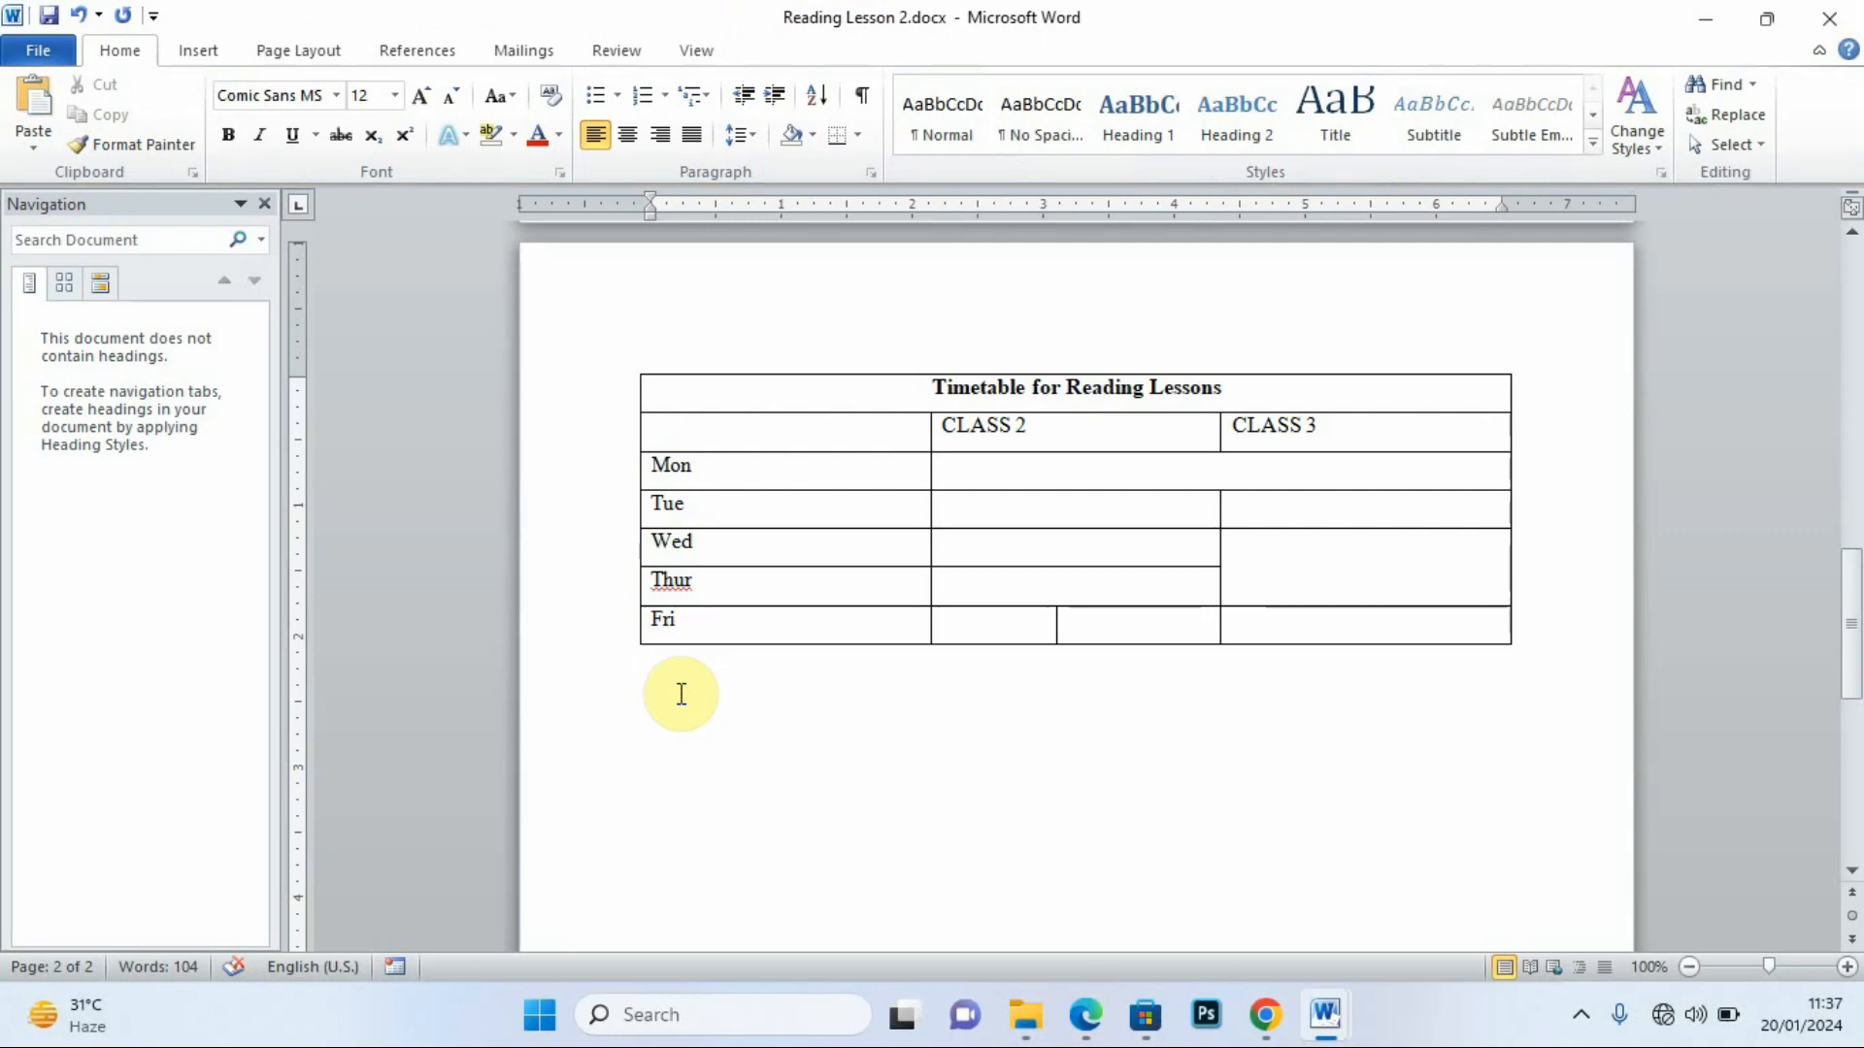
{"action": "type", "text": "k"}
{"action": "left_click", "coordinate": [681, 693]}
{"action": "type", "text": "KEY"}
Set the font of the KEY label below the timetable to Times New Roman.
{"action": "left_click_drag", "start_coordinate": [708, 664], "coordinate": [654, 661]}
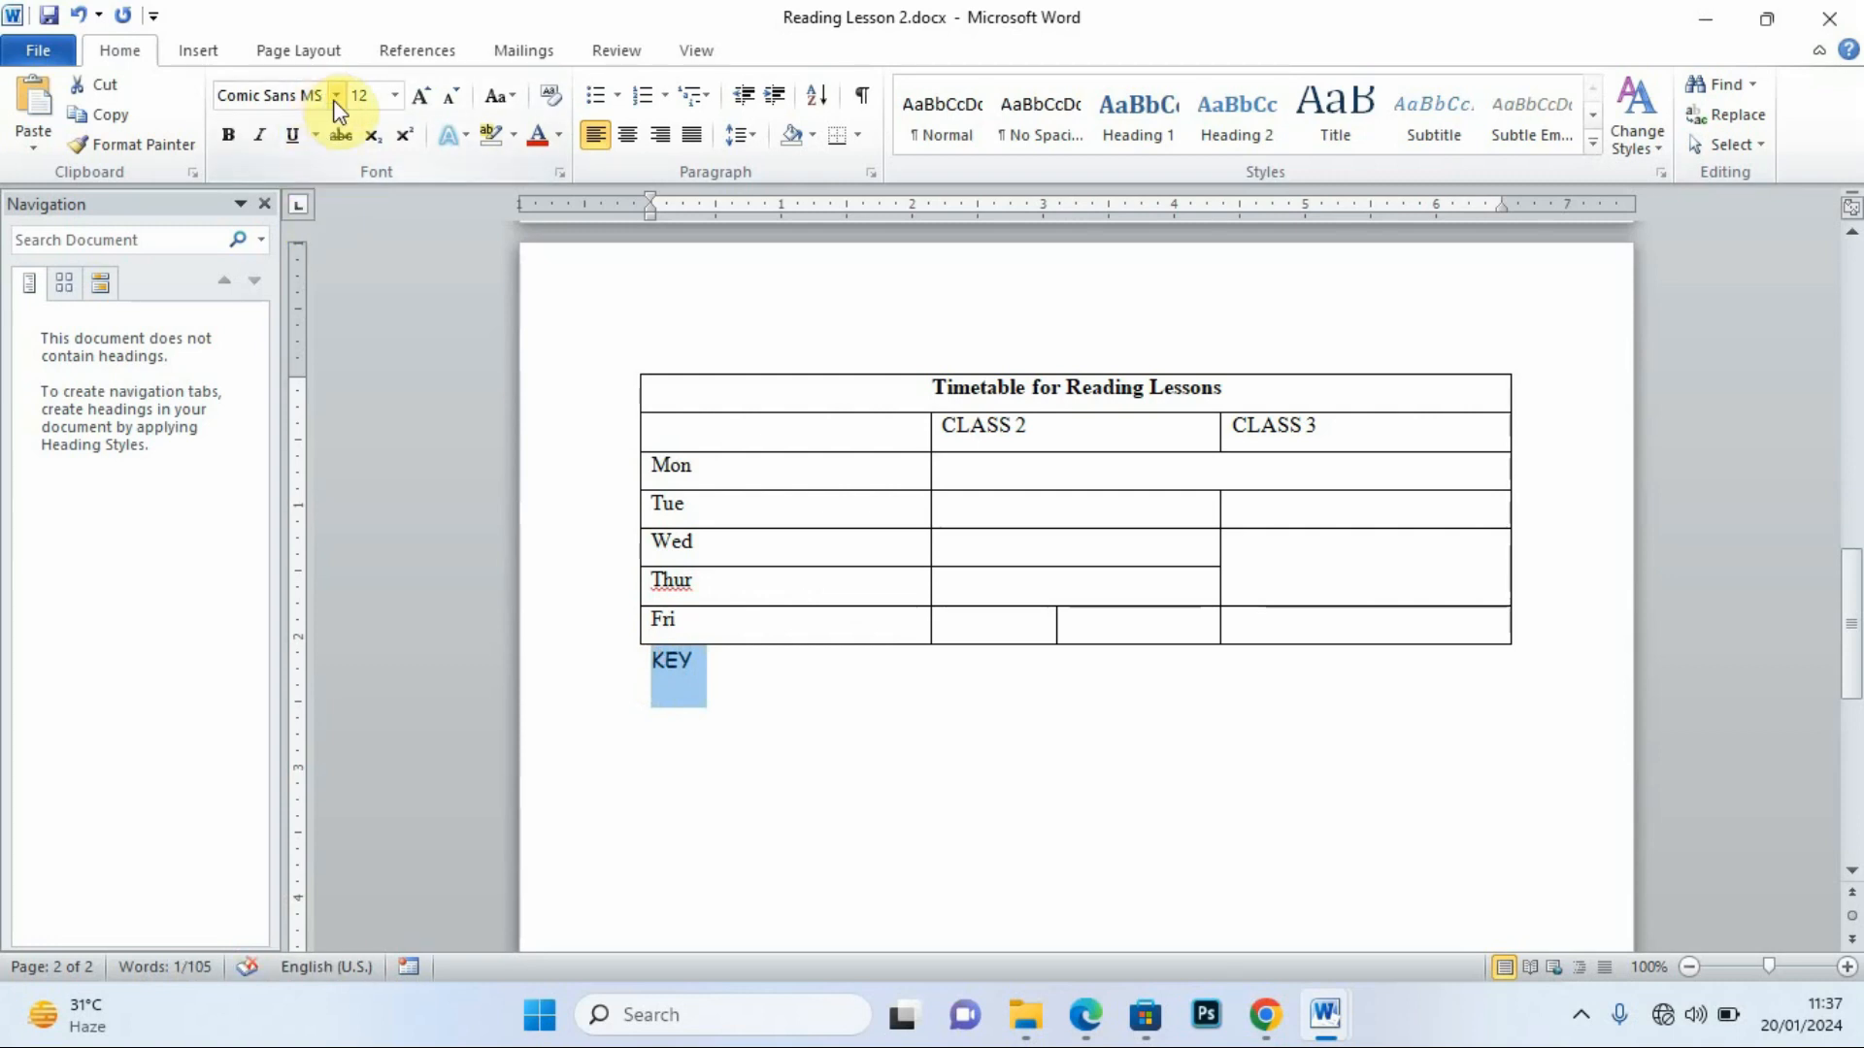
{"action": "left_click", "coordinate": [334, 95]}
{"action": "left_click", "coordinate": [345, 245]}
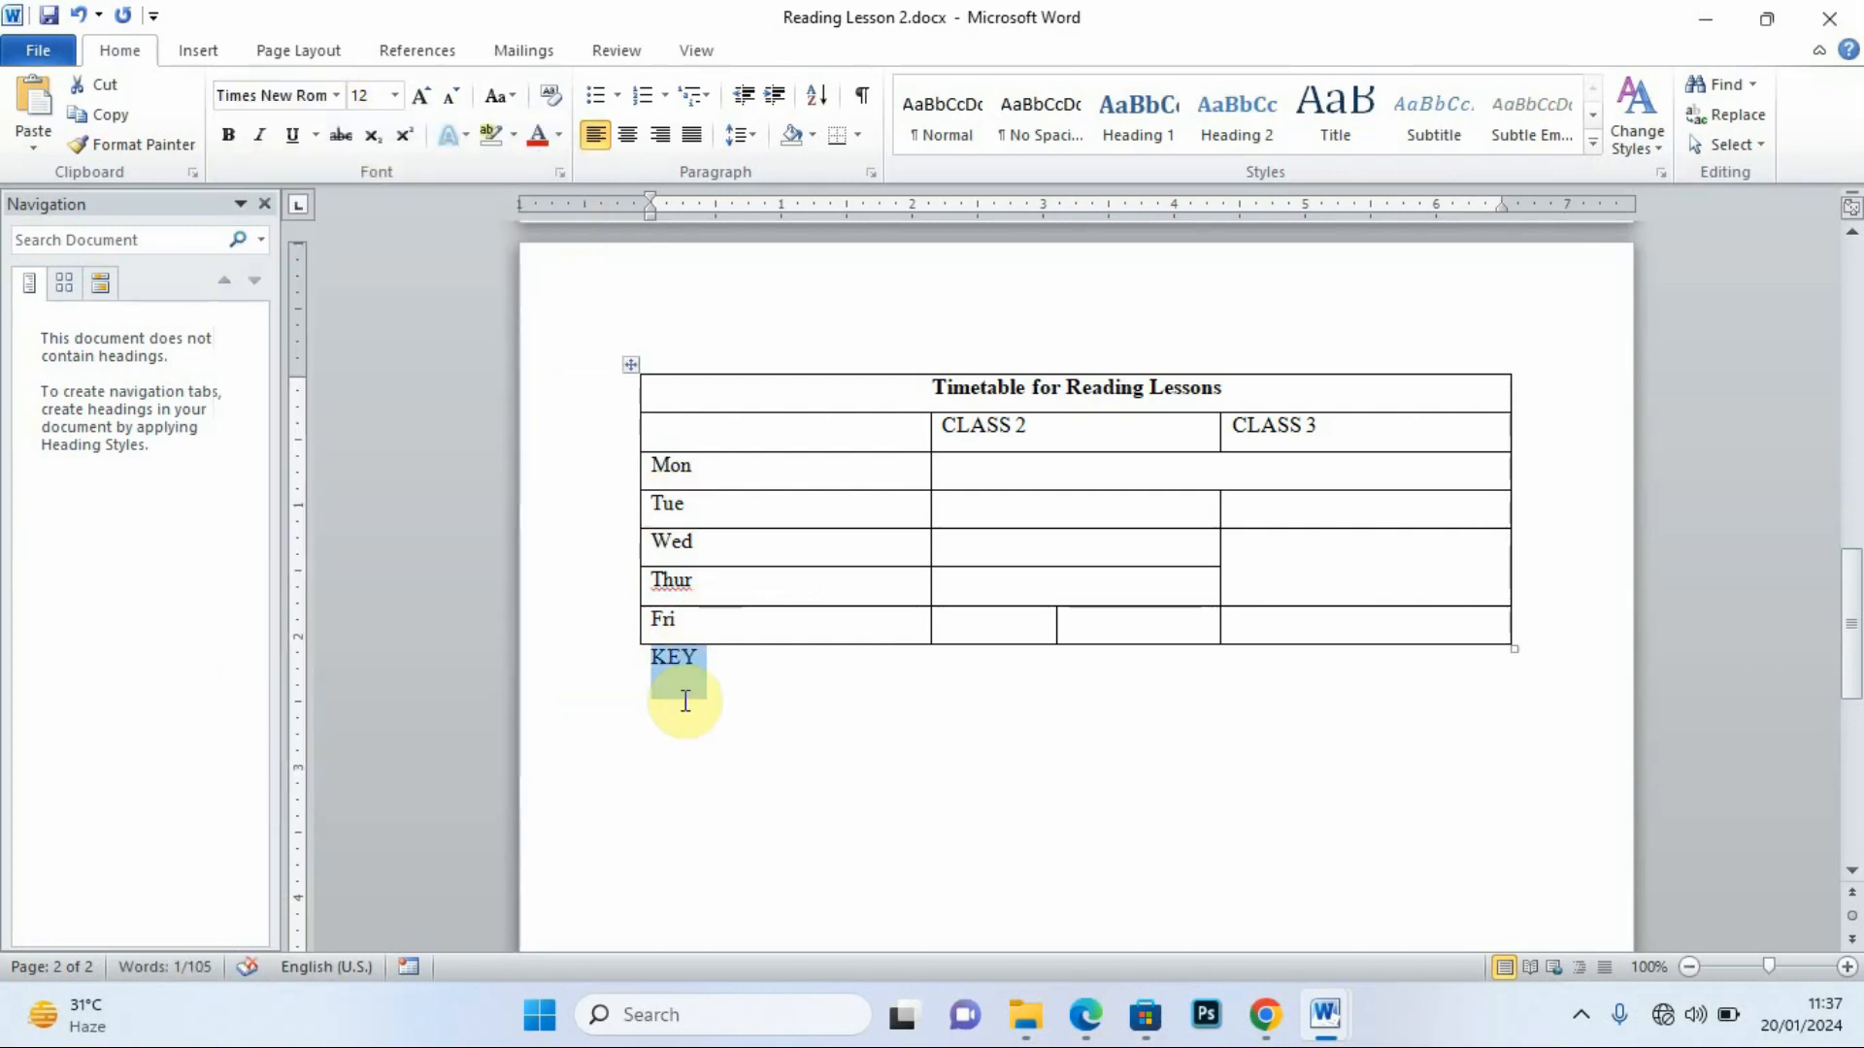
{"action": "left_click", "coordinate": [680, 719]}
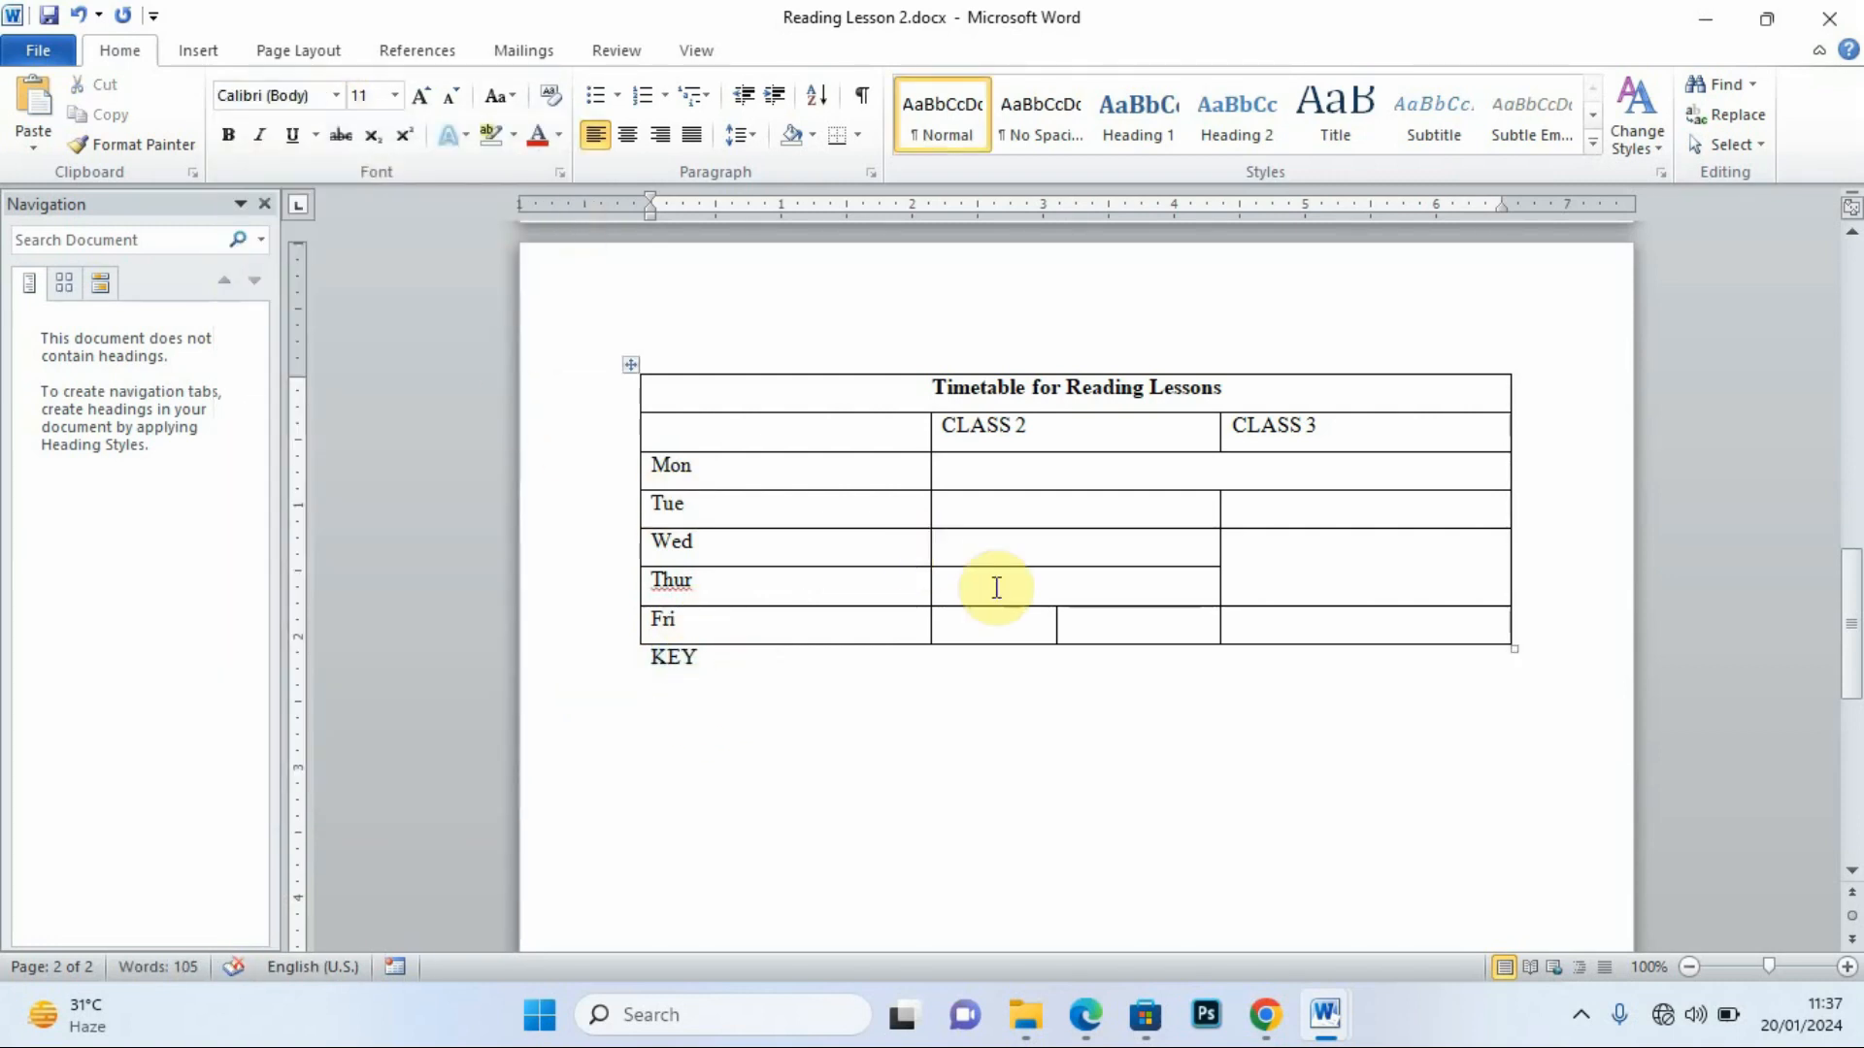
Check the key layout in the exam PDF and insert a table of 4 columns and 1 row below KEY in Reading Lesson 2.
{"action": "left_click", "coordinate": [1085, 1014]}
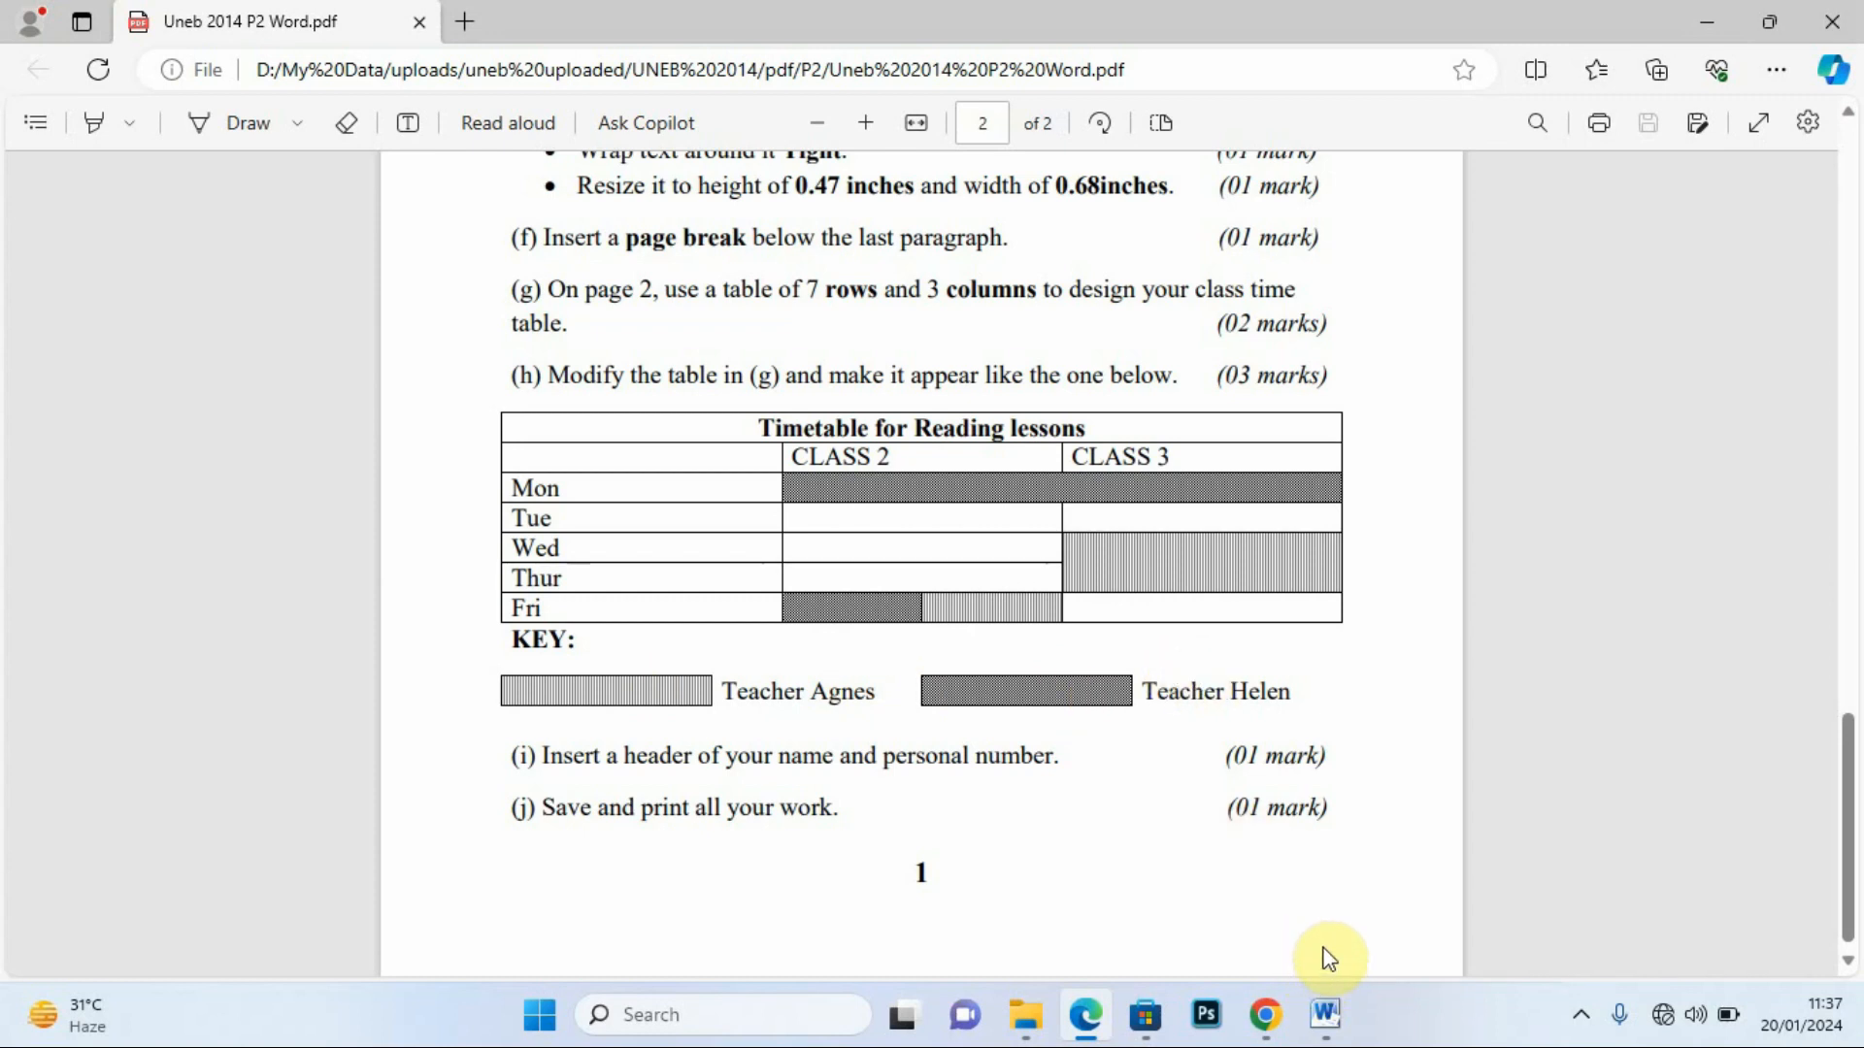
{"action": "mouse_move", "coordinate": [1325, 1009]}
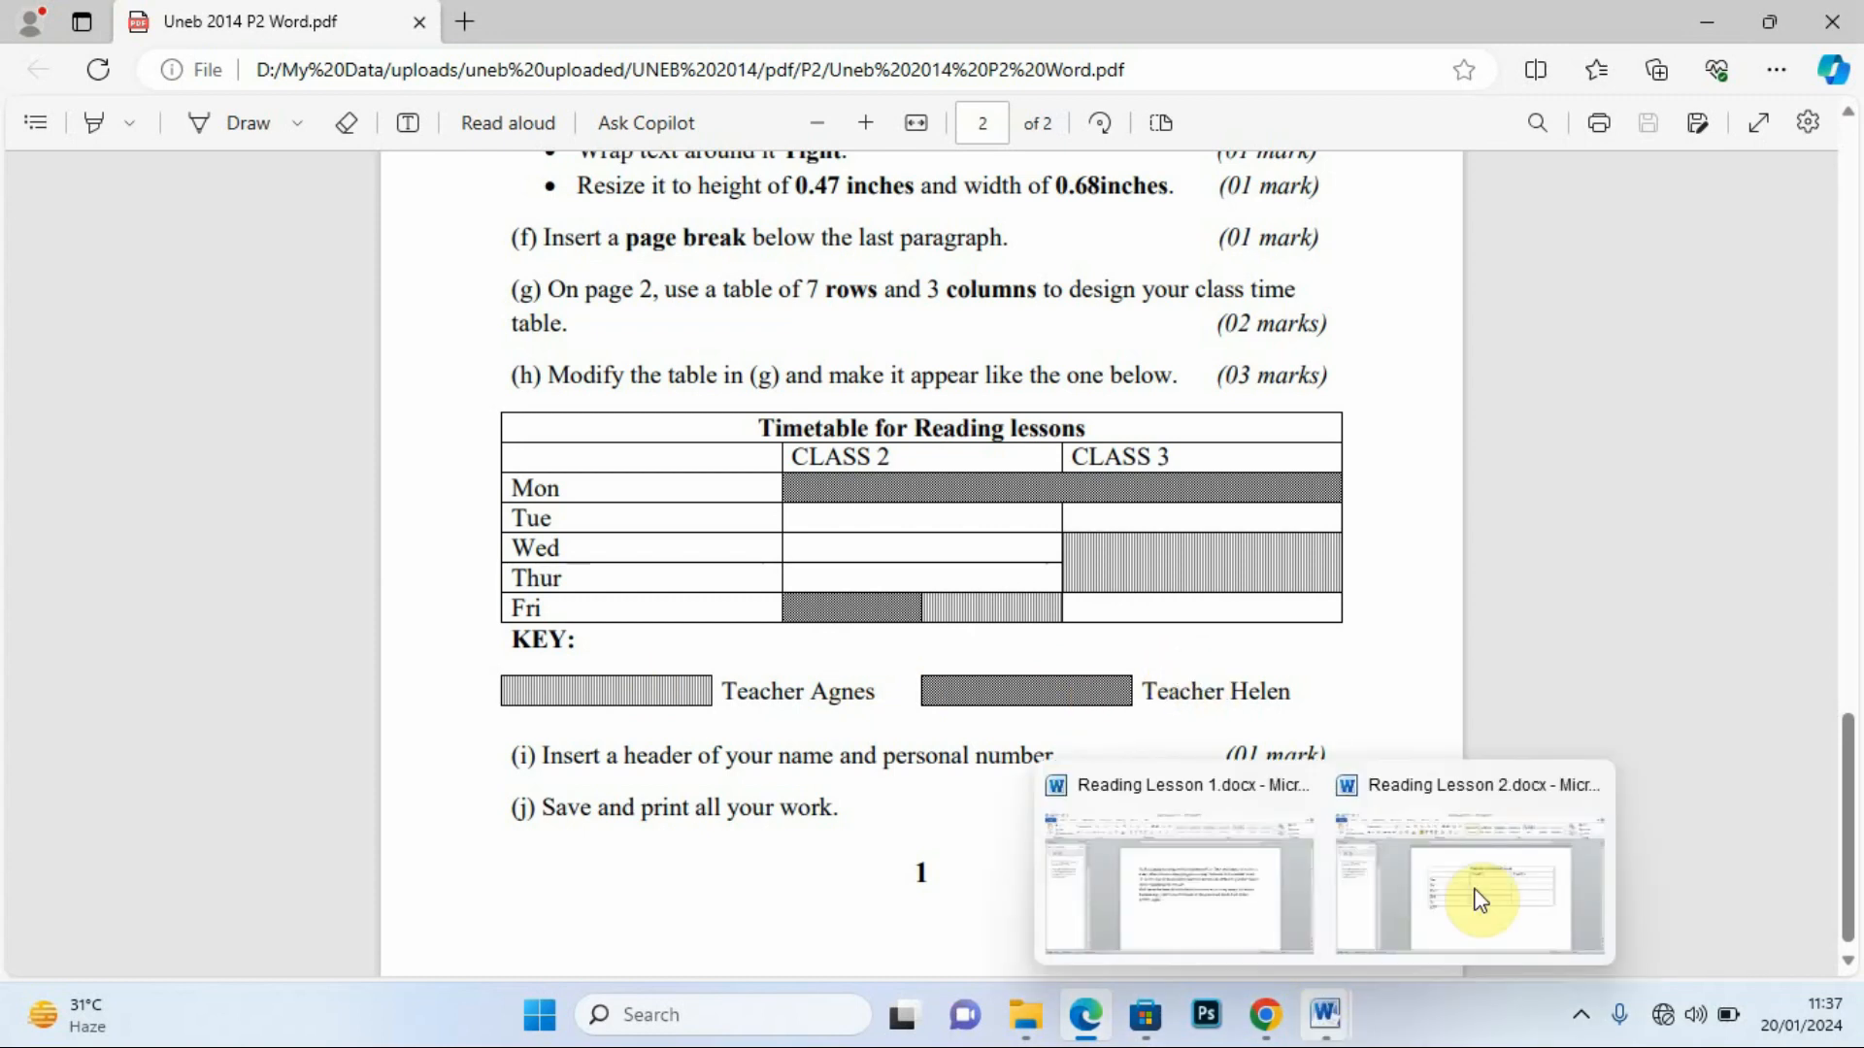
{"action": "left_click", "coordinate": [1485, 882]}
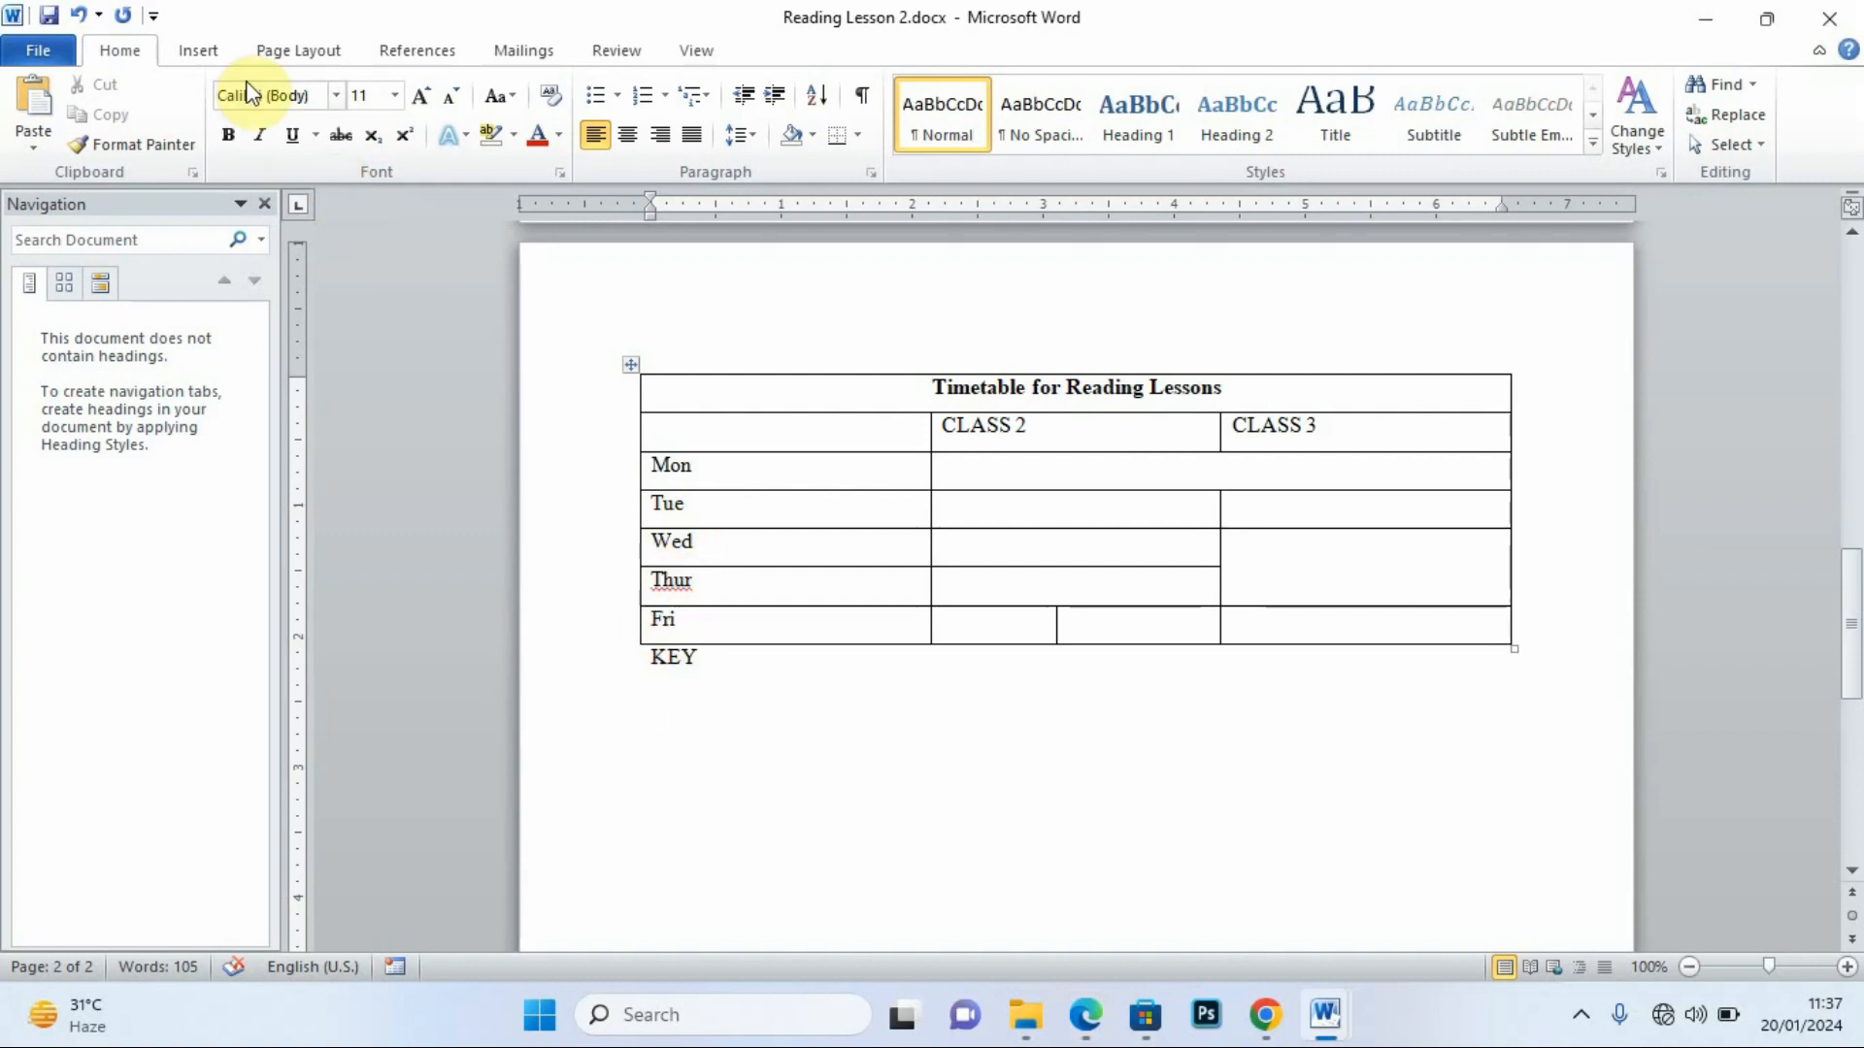
{"action": "left_click", "coordinate": [199, 53]}
{"action": "left_click", "coordinate": [226, 143]}
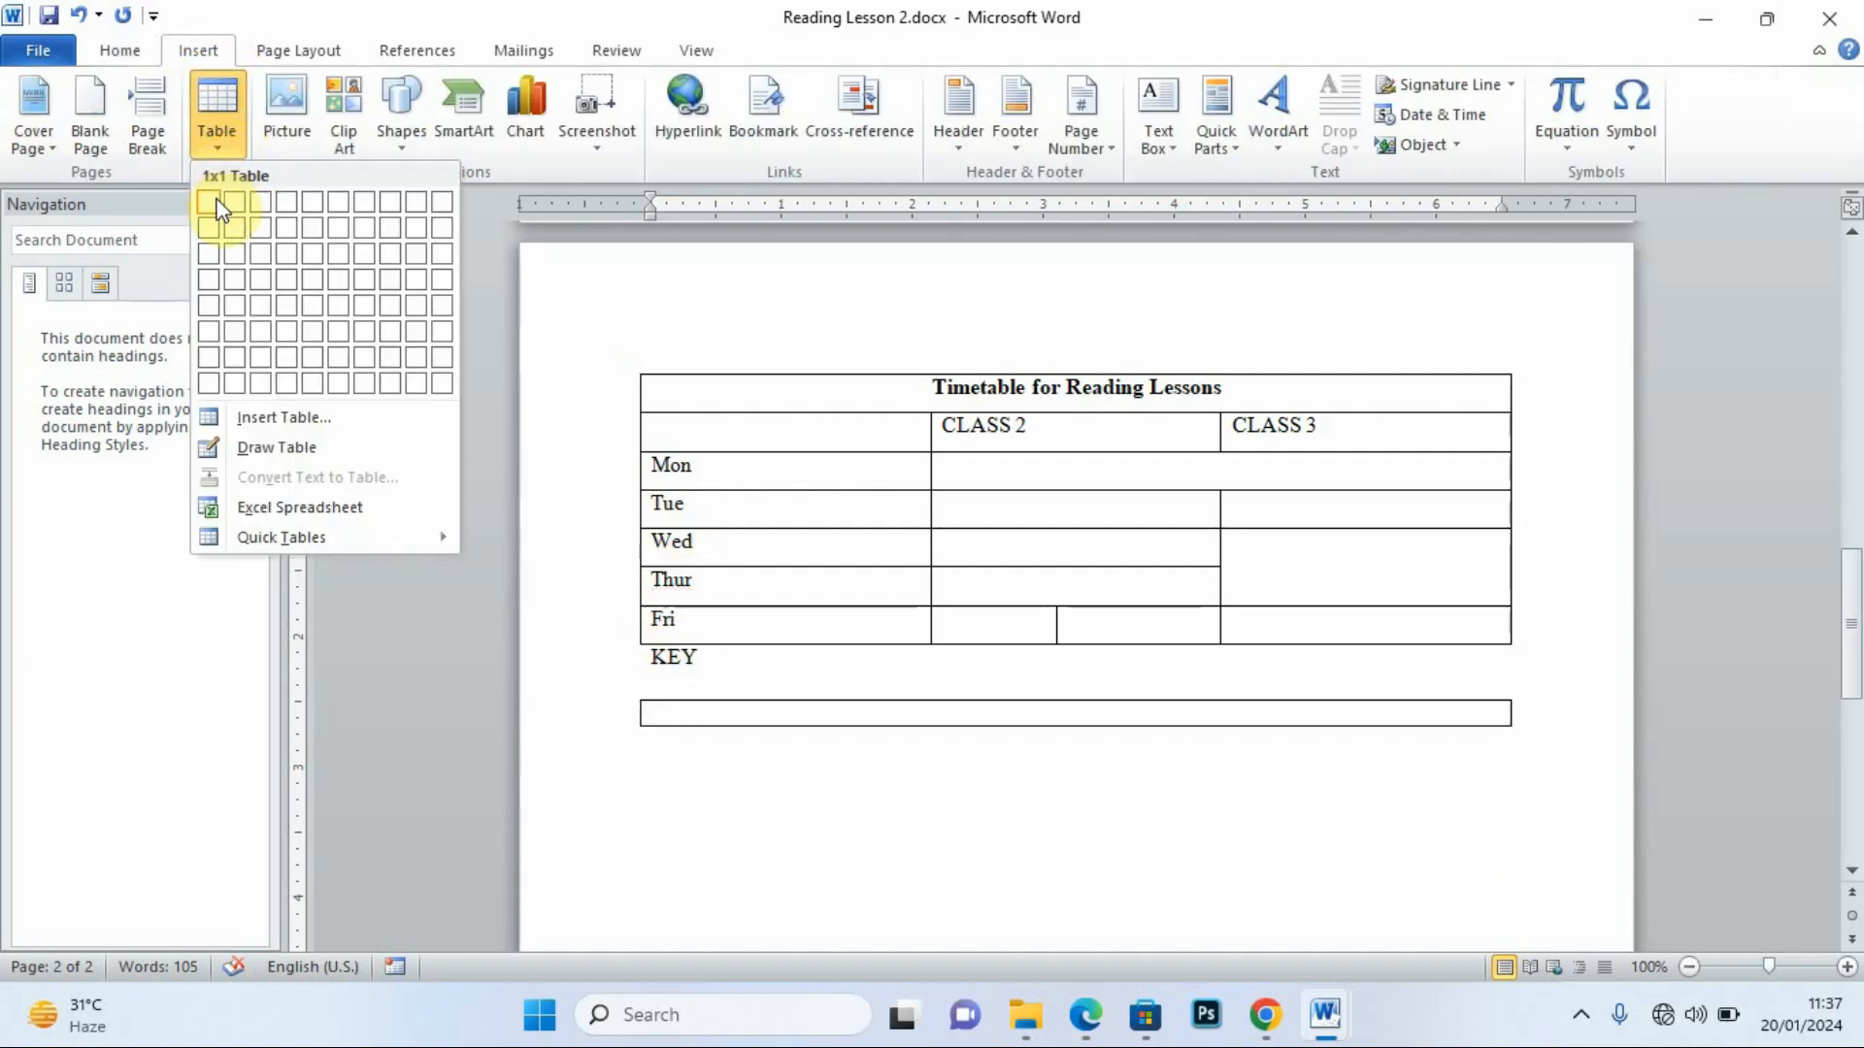
{"action": "left_click", "coordinate": [292, 204]}
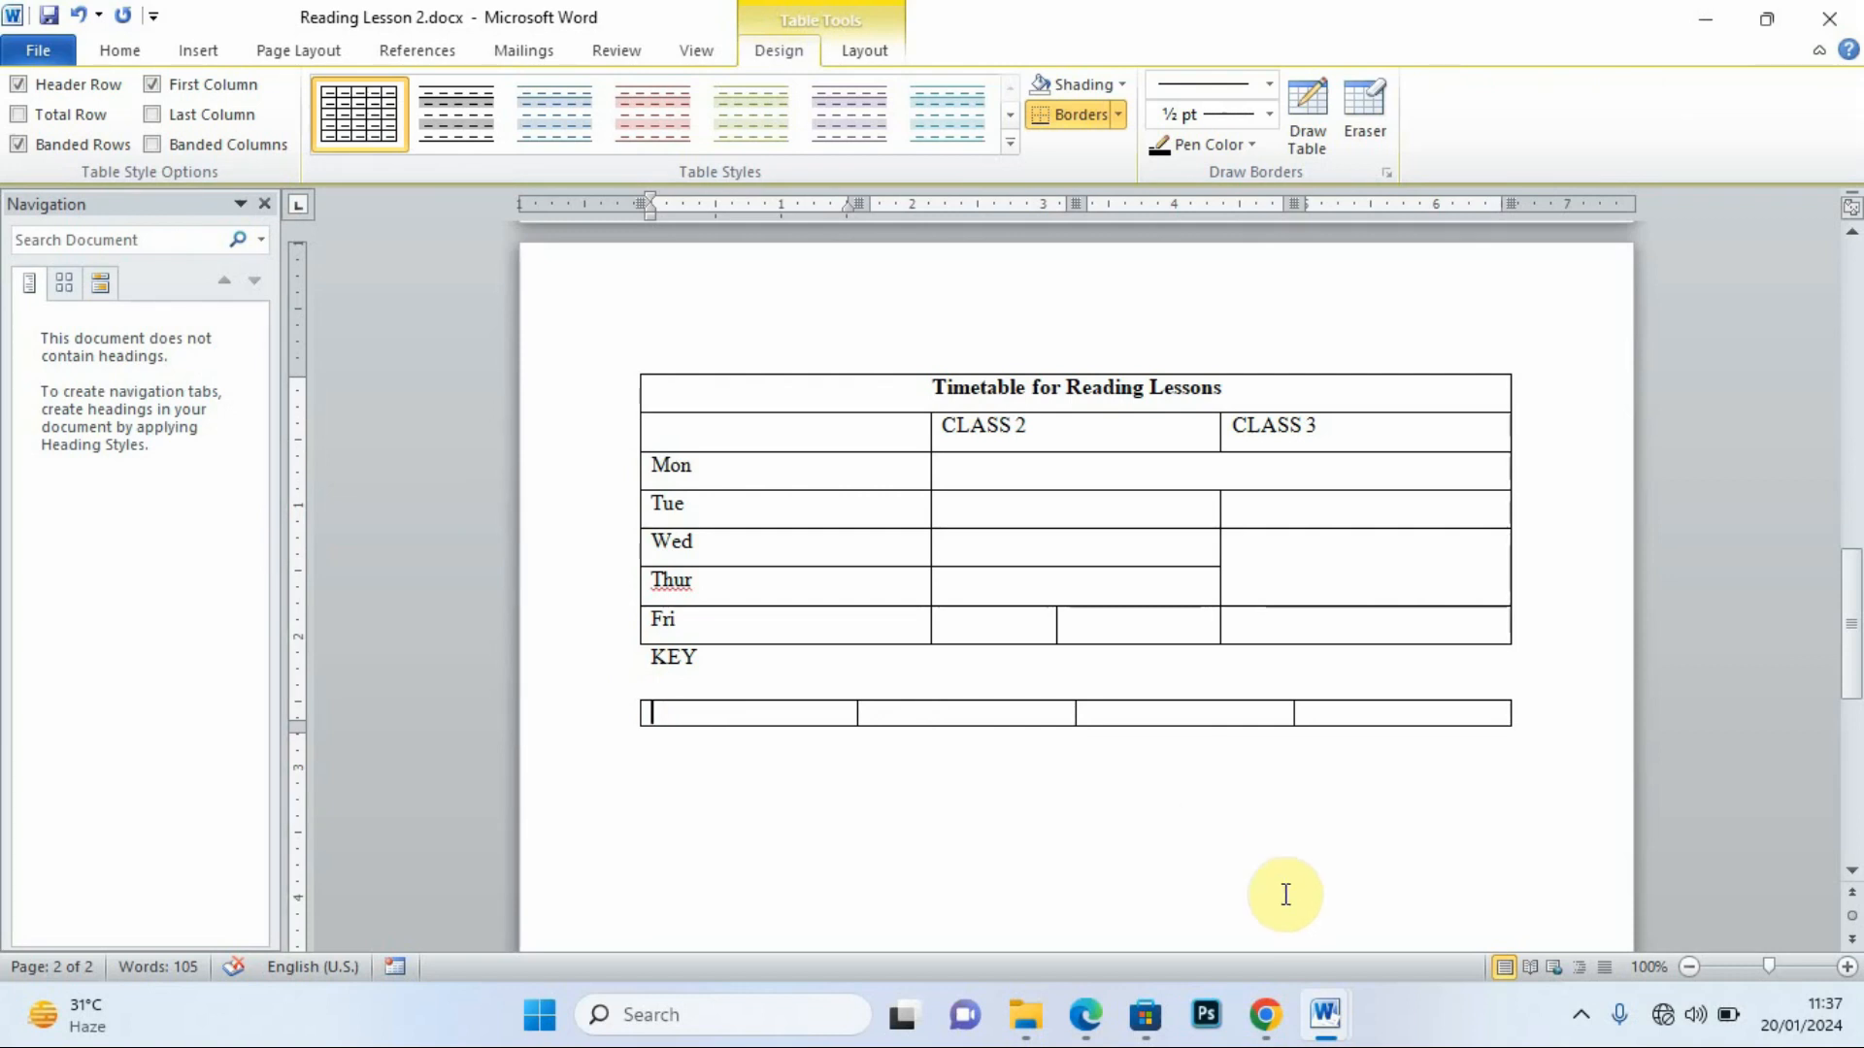
Make the key table's row slightly taller and enter the first teacher's label from the exam PDF in its second cell.
{"action": "left_click", "coordinate": [1084, 1017]}
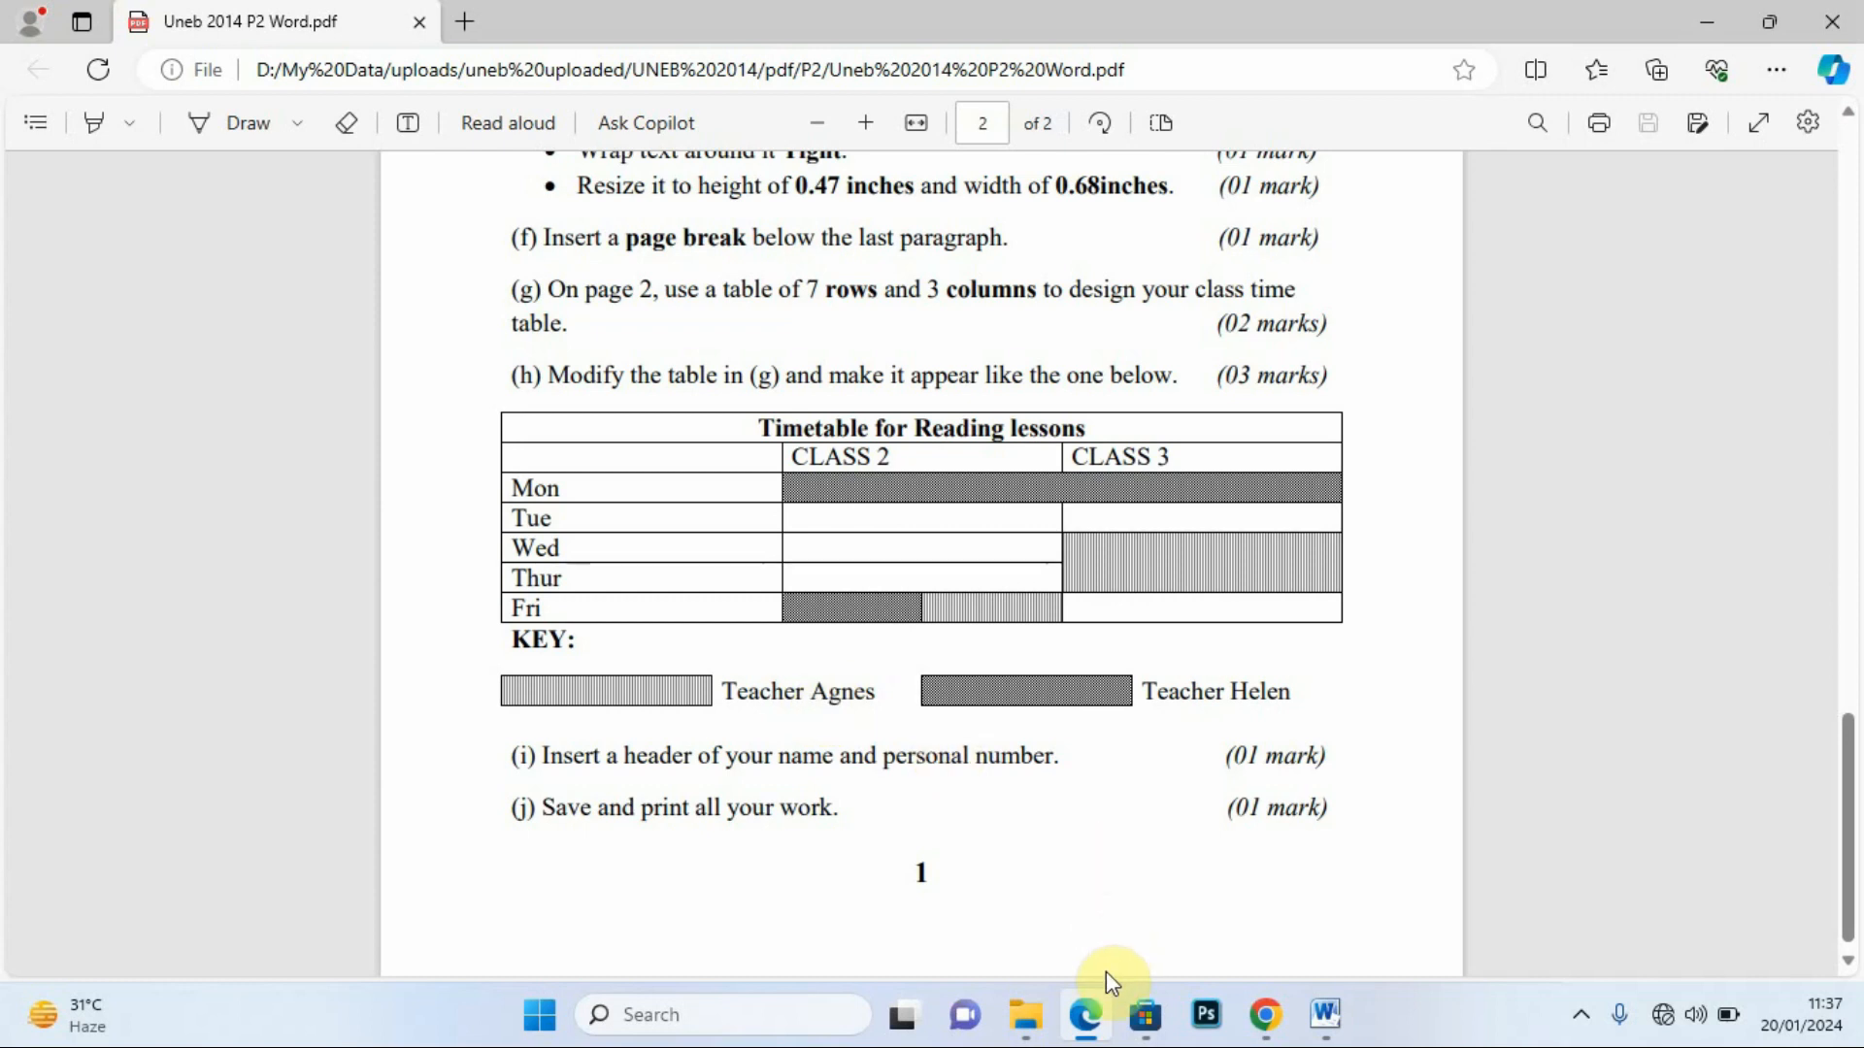
{"action": "mouse_move", "coordinate": [1326, 1014]}
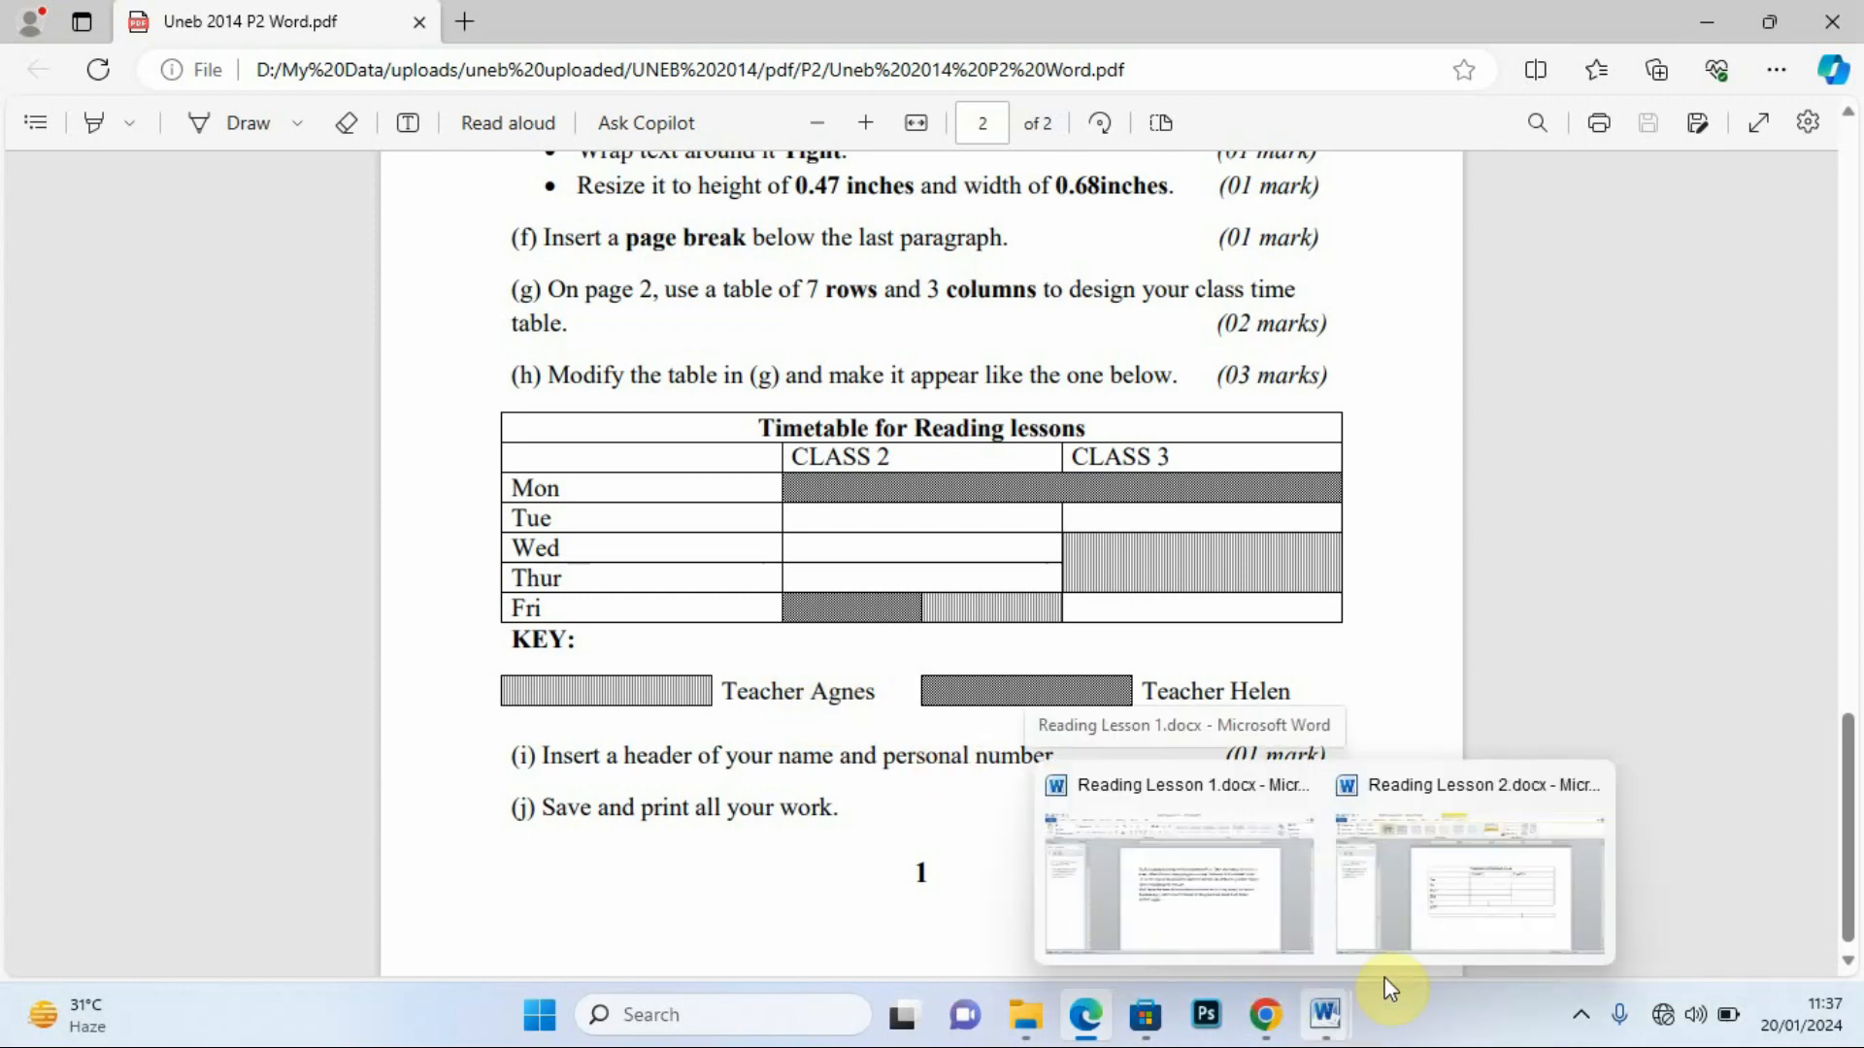
{"action": "left_click", "coordinate": [1472, 922]}
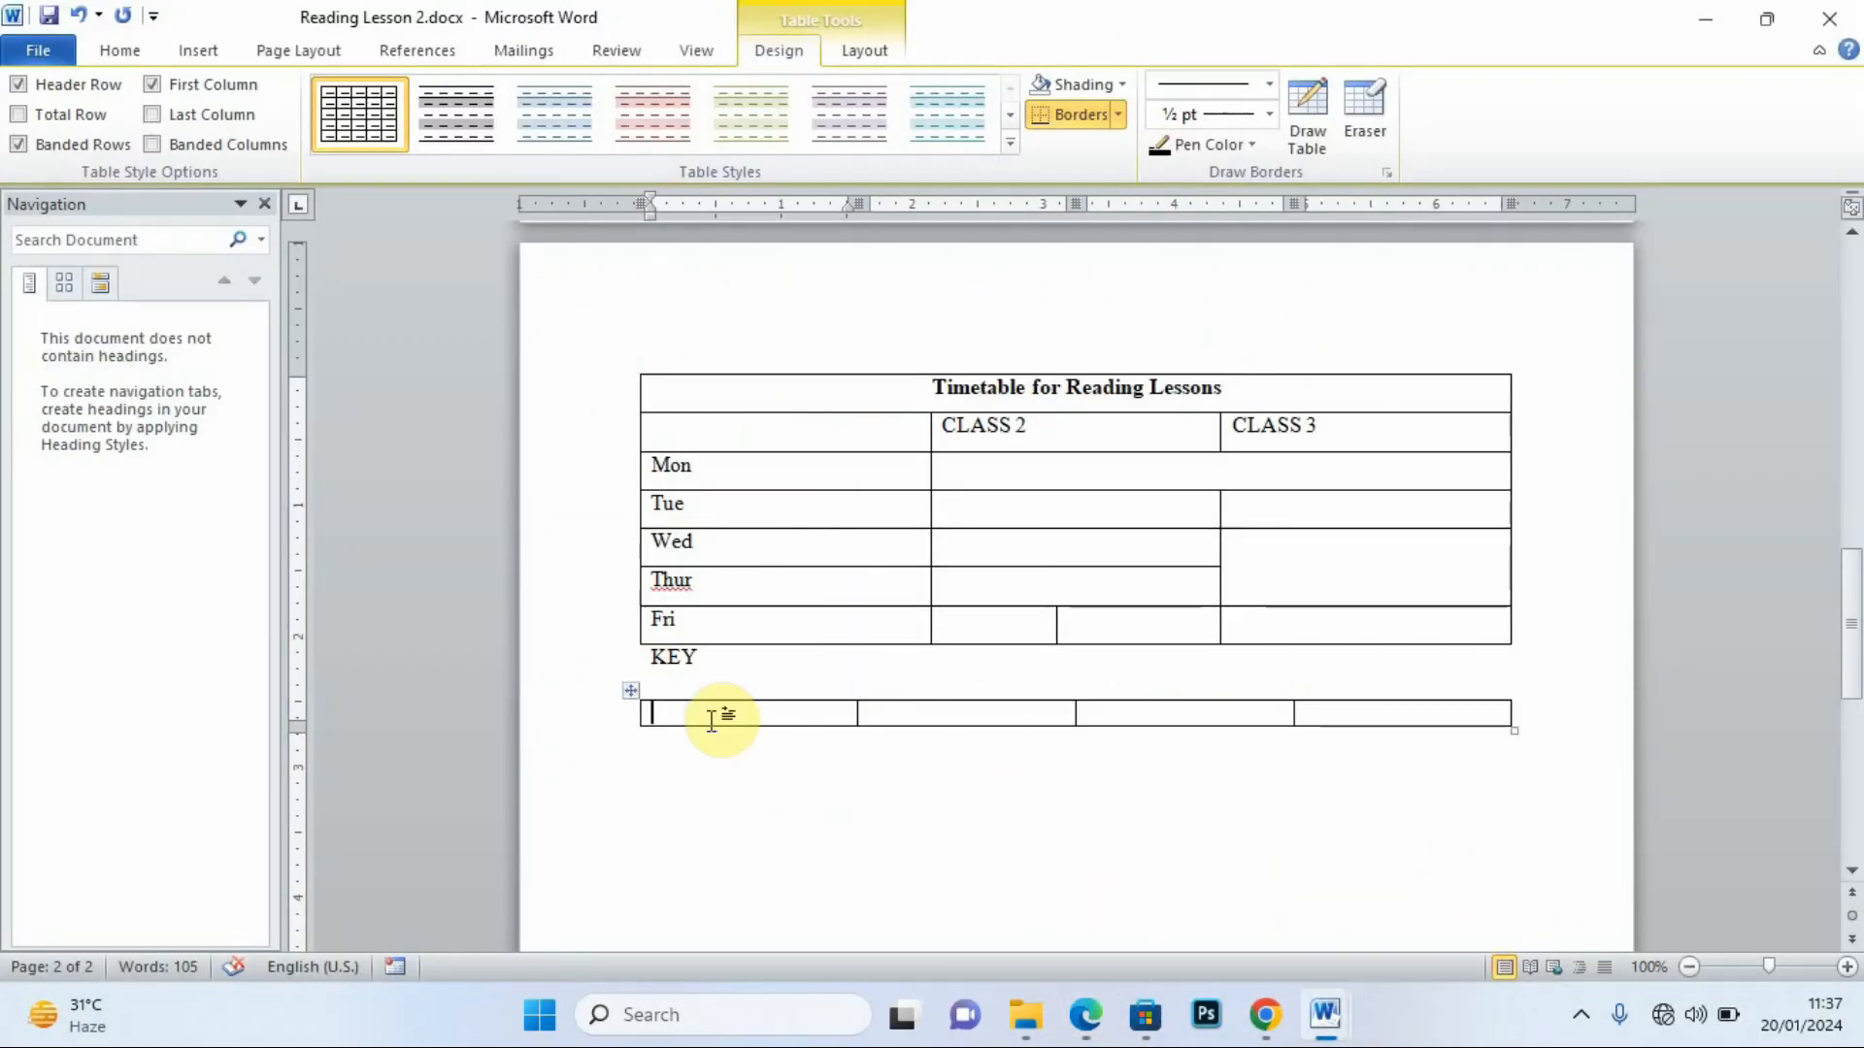
{"action": "left_click_drag", "start_coordinate": [719, 723], "coordinate": [719, 734]}
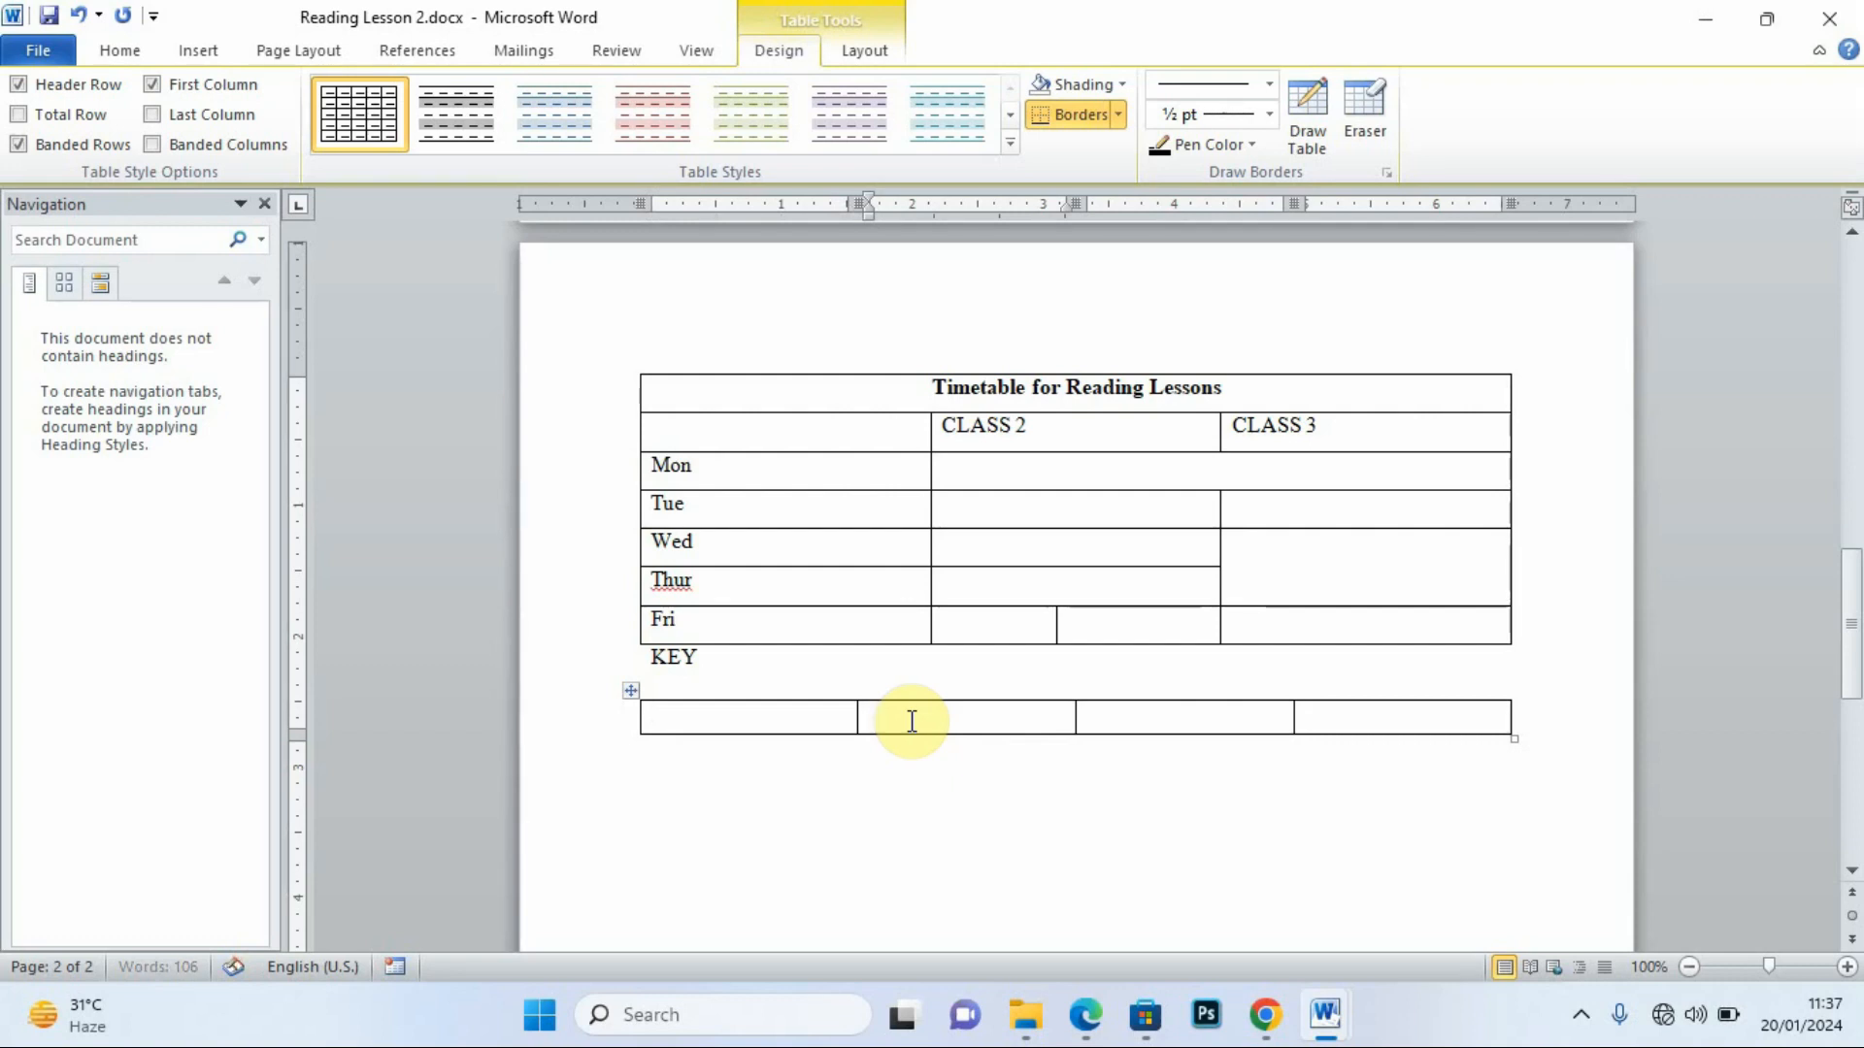
{"action": "type", "text": "che"}
{"action": "key", "text": "BackSpace"}
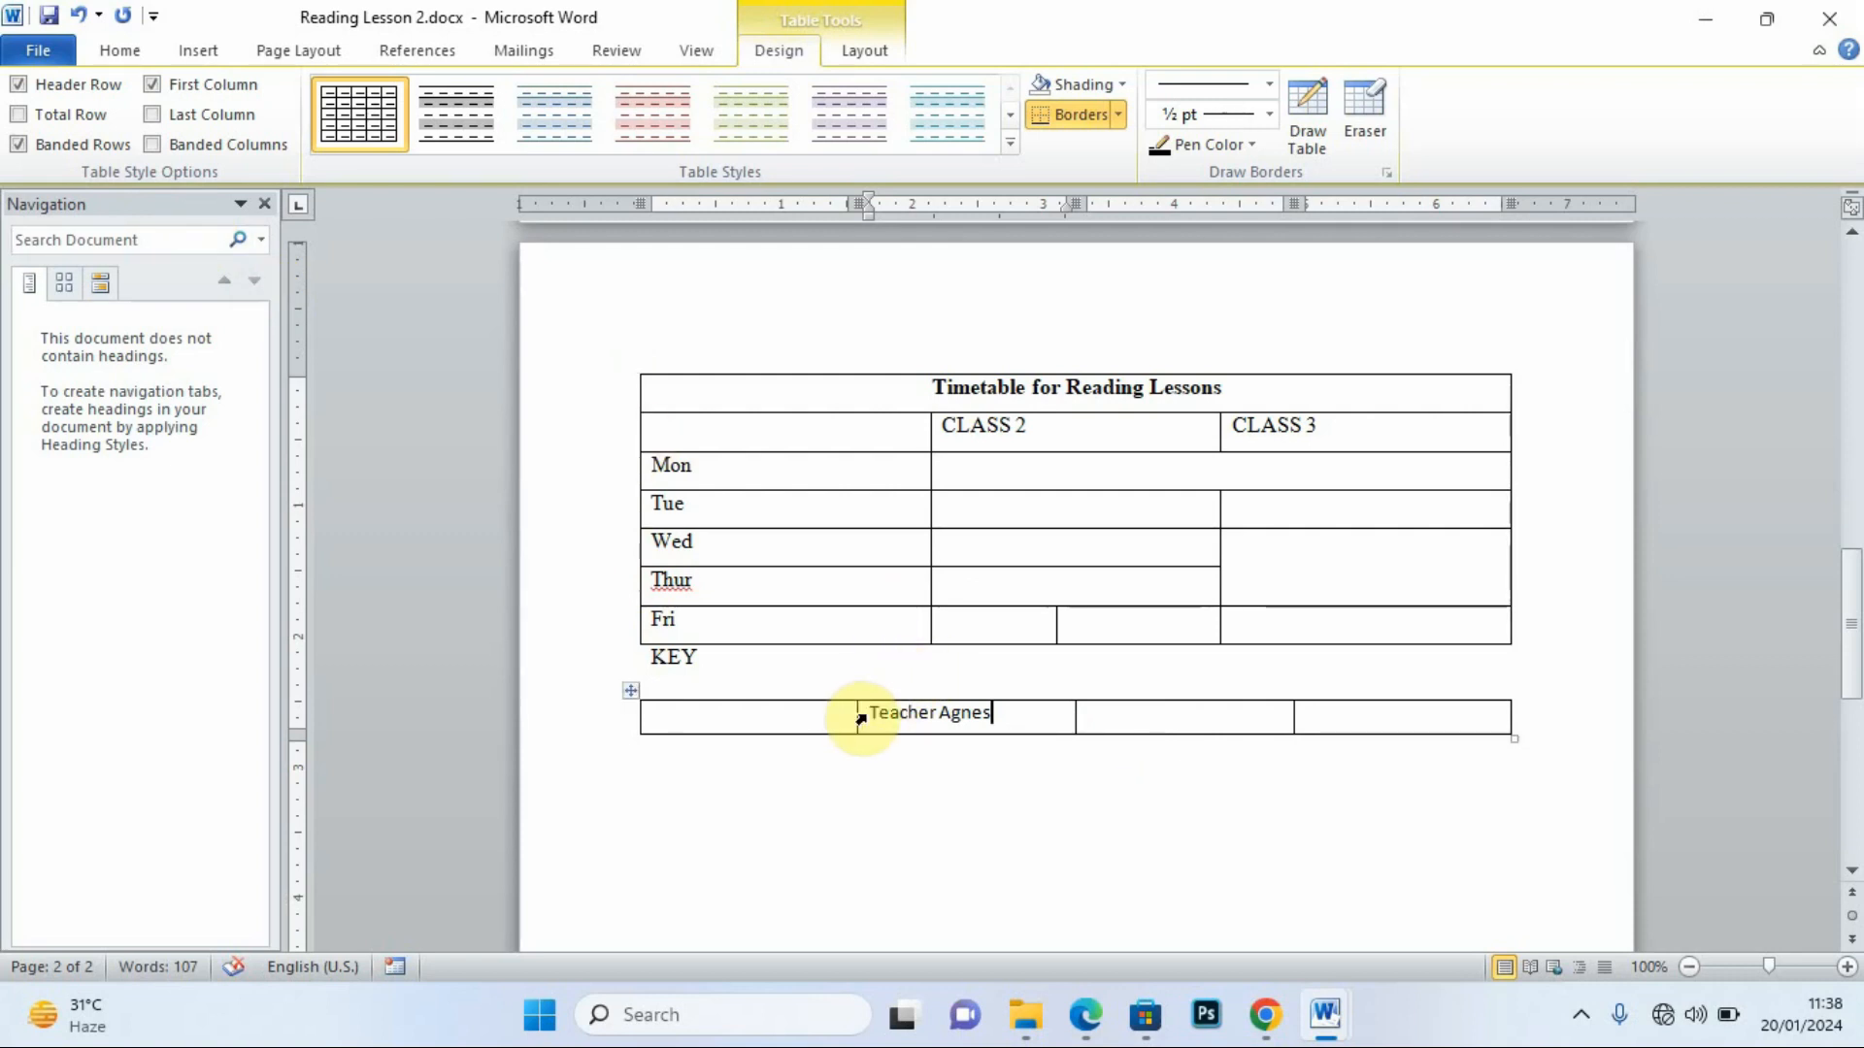
Set the text of the whole key table to Times New Roman, size 12.
{"action": "left_click_drag", "start_coordinate": [870, 716], "coordinate": [1214, 746]}
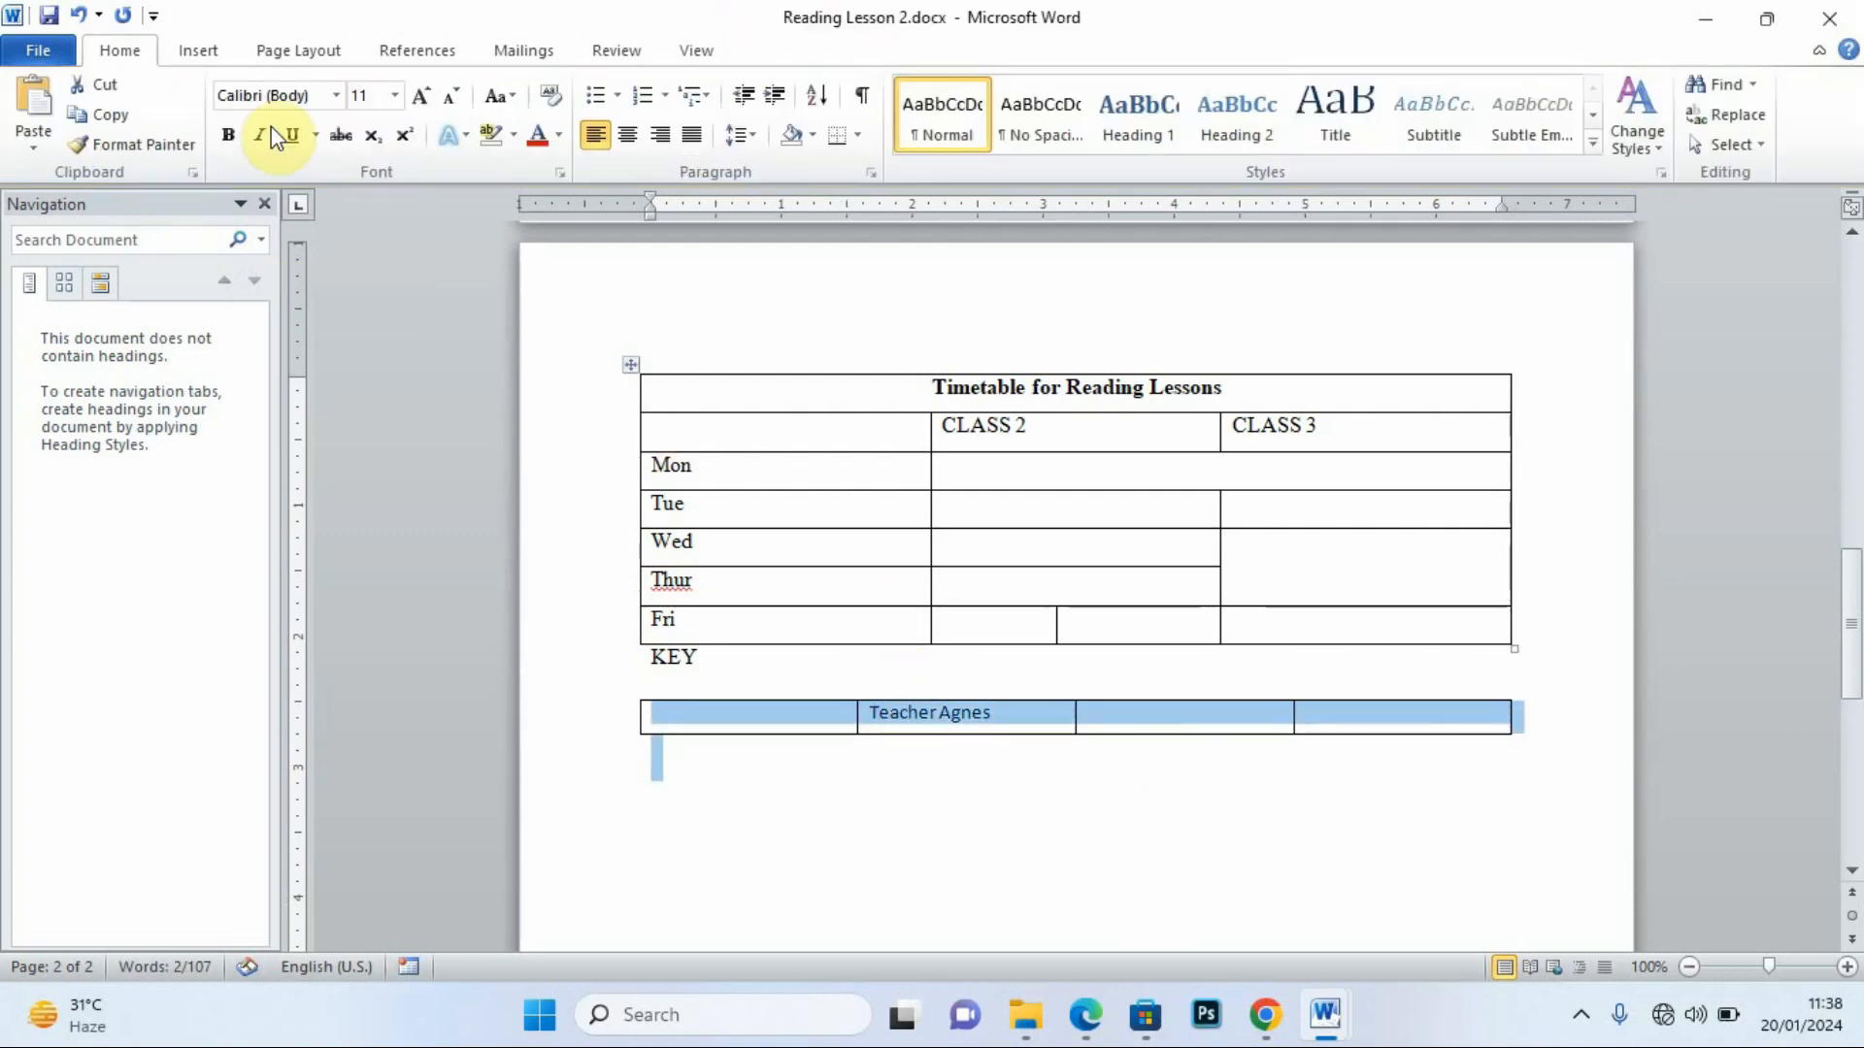
{"action": "left_click", "coordinate": [342, 99]}
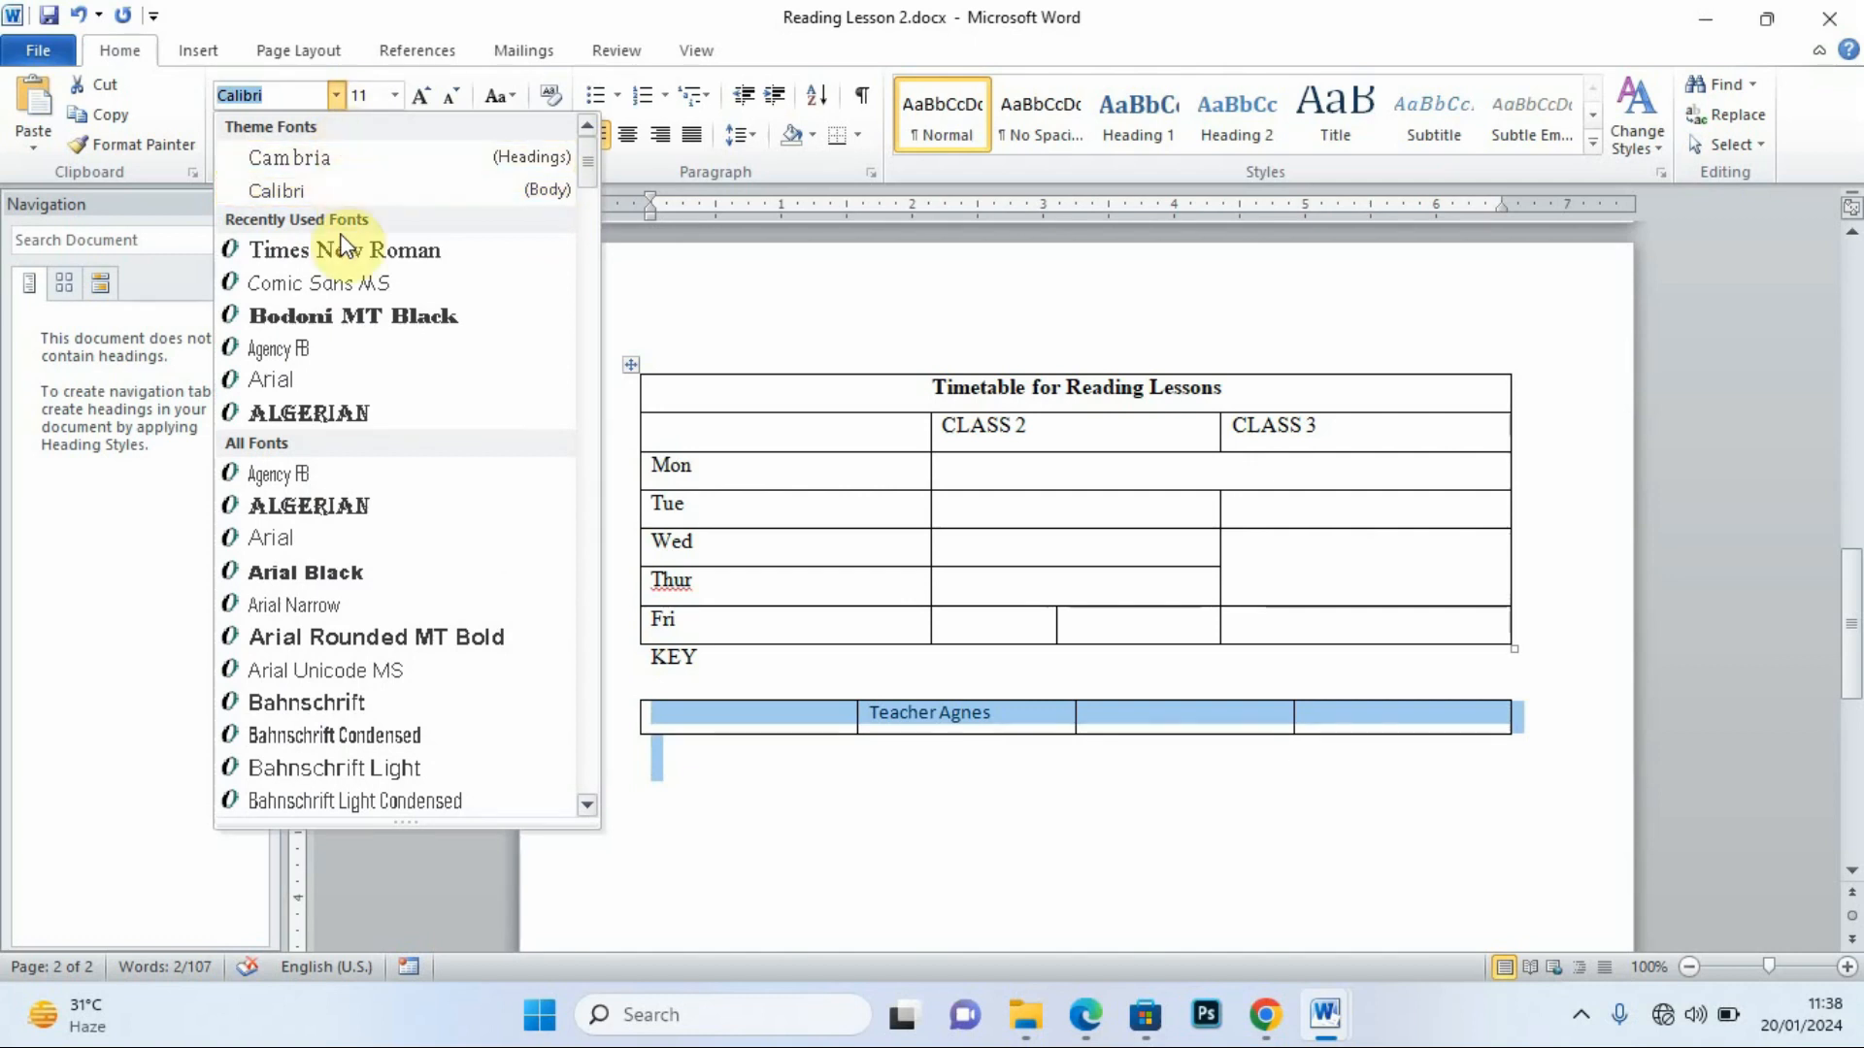
{"action": "left_click", "coordinate": [361, 249]}
{"action": "left_click", "coordinate": [394, 96]}
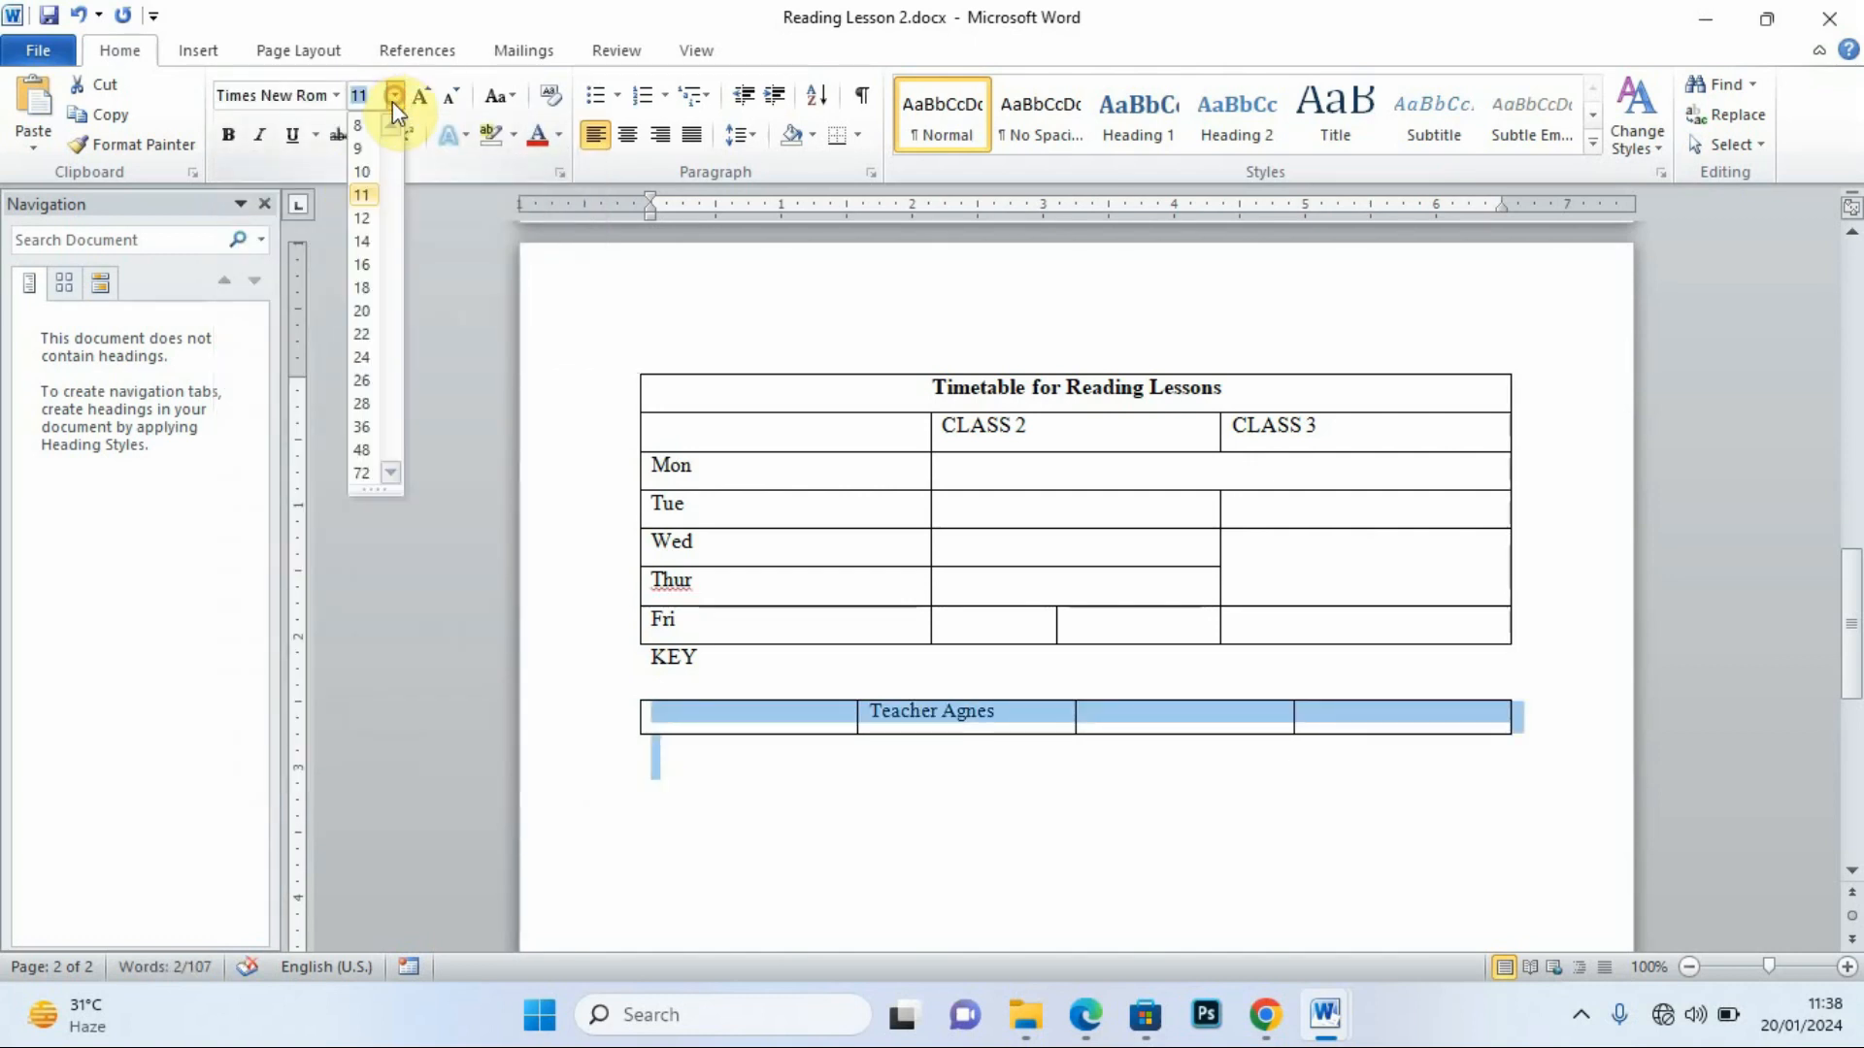
{"action": "left_click", "coordinate": [371, 218]}
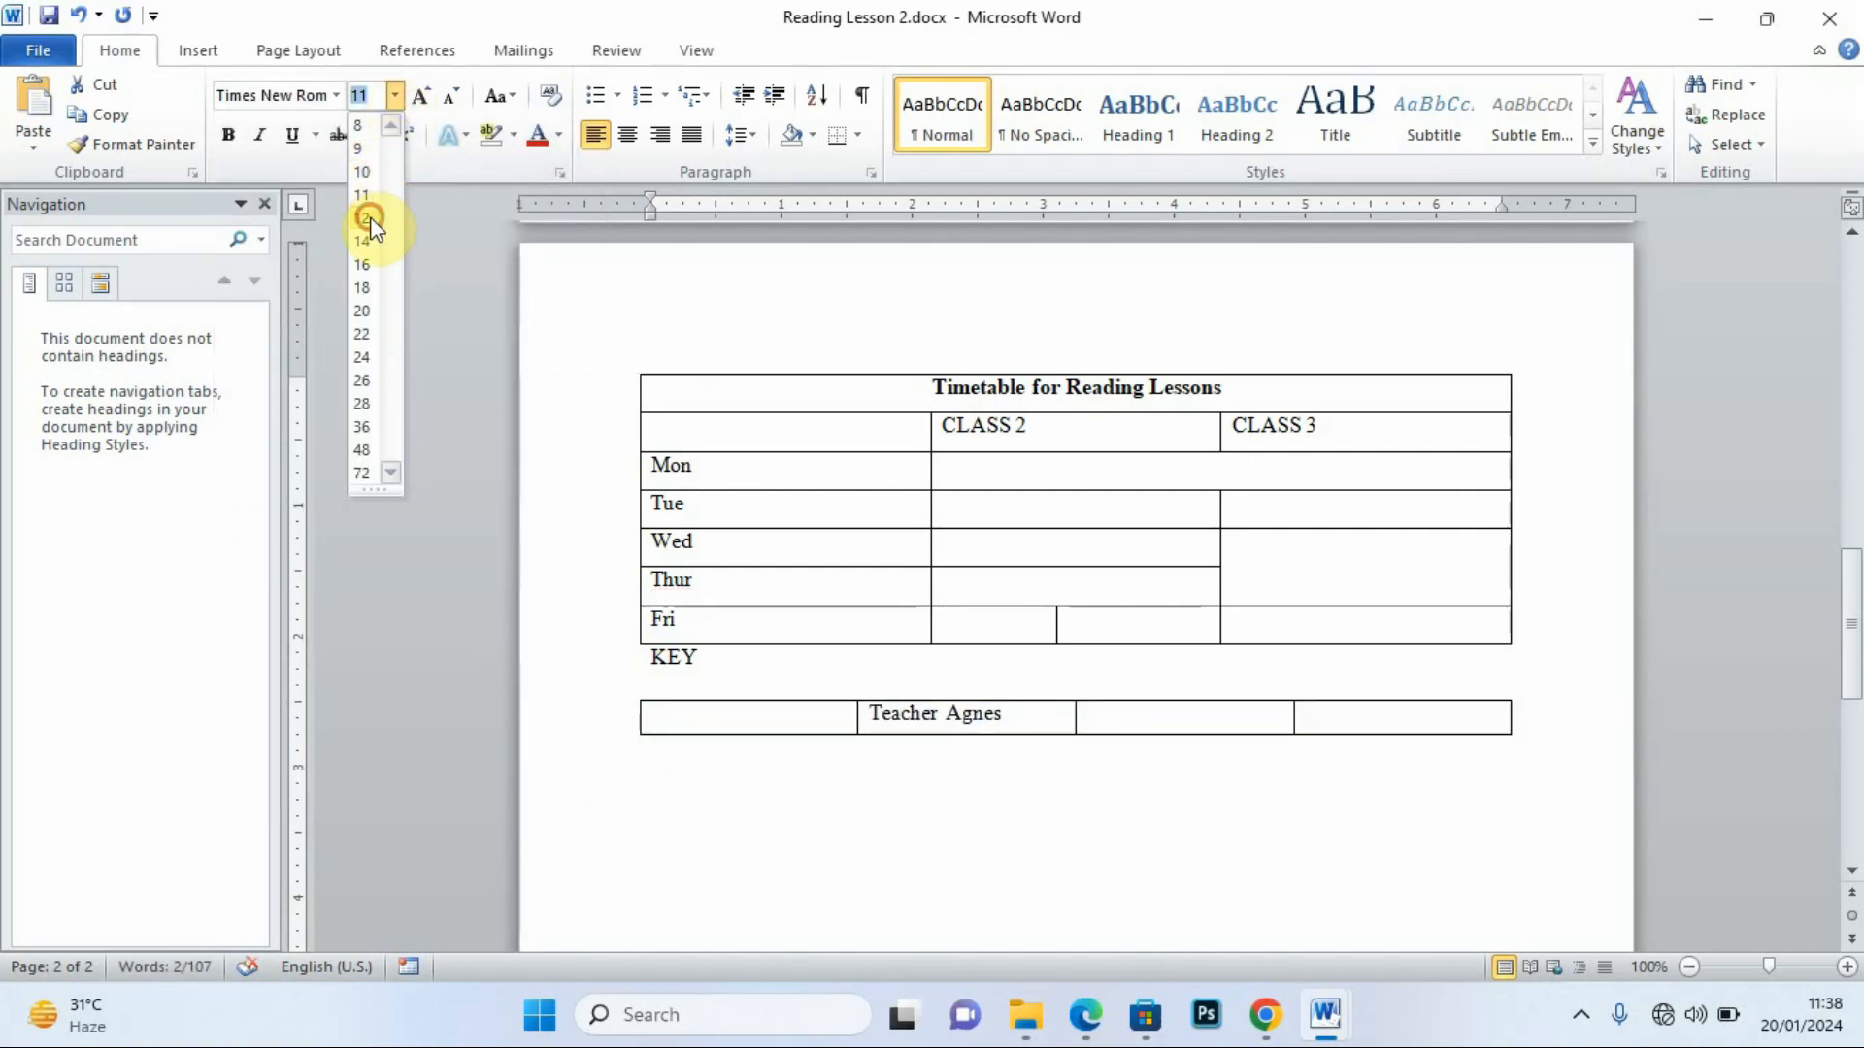
{"action": "left_click", "coordinate": [986, 391]}
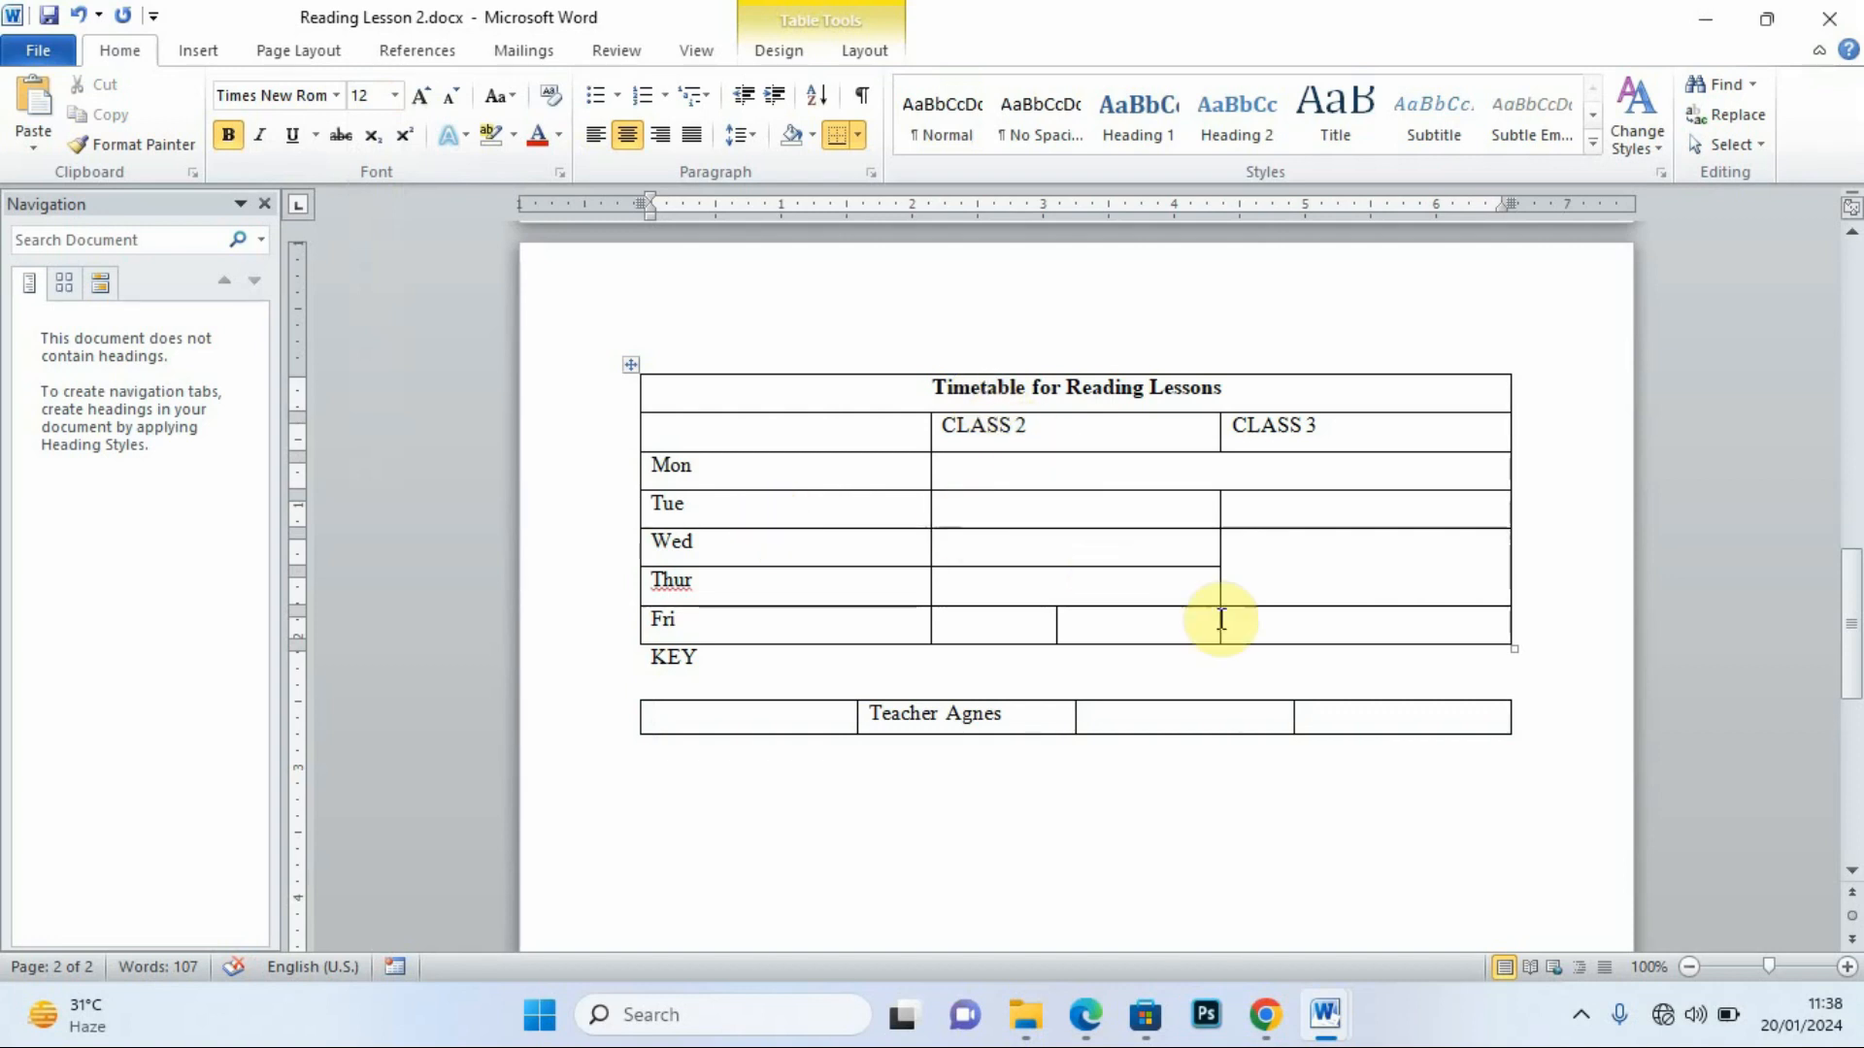
Copy the word "Teacher" into the key table's fourth cell, complete the second teacher's label there, and compare the key with the exam PDF.
{"action": "left_click", "coordinate": [682, 468]}
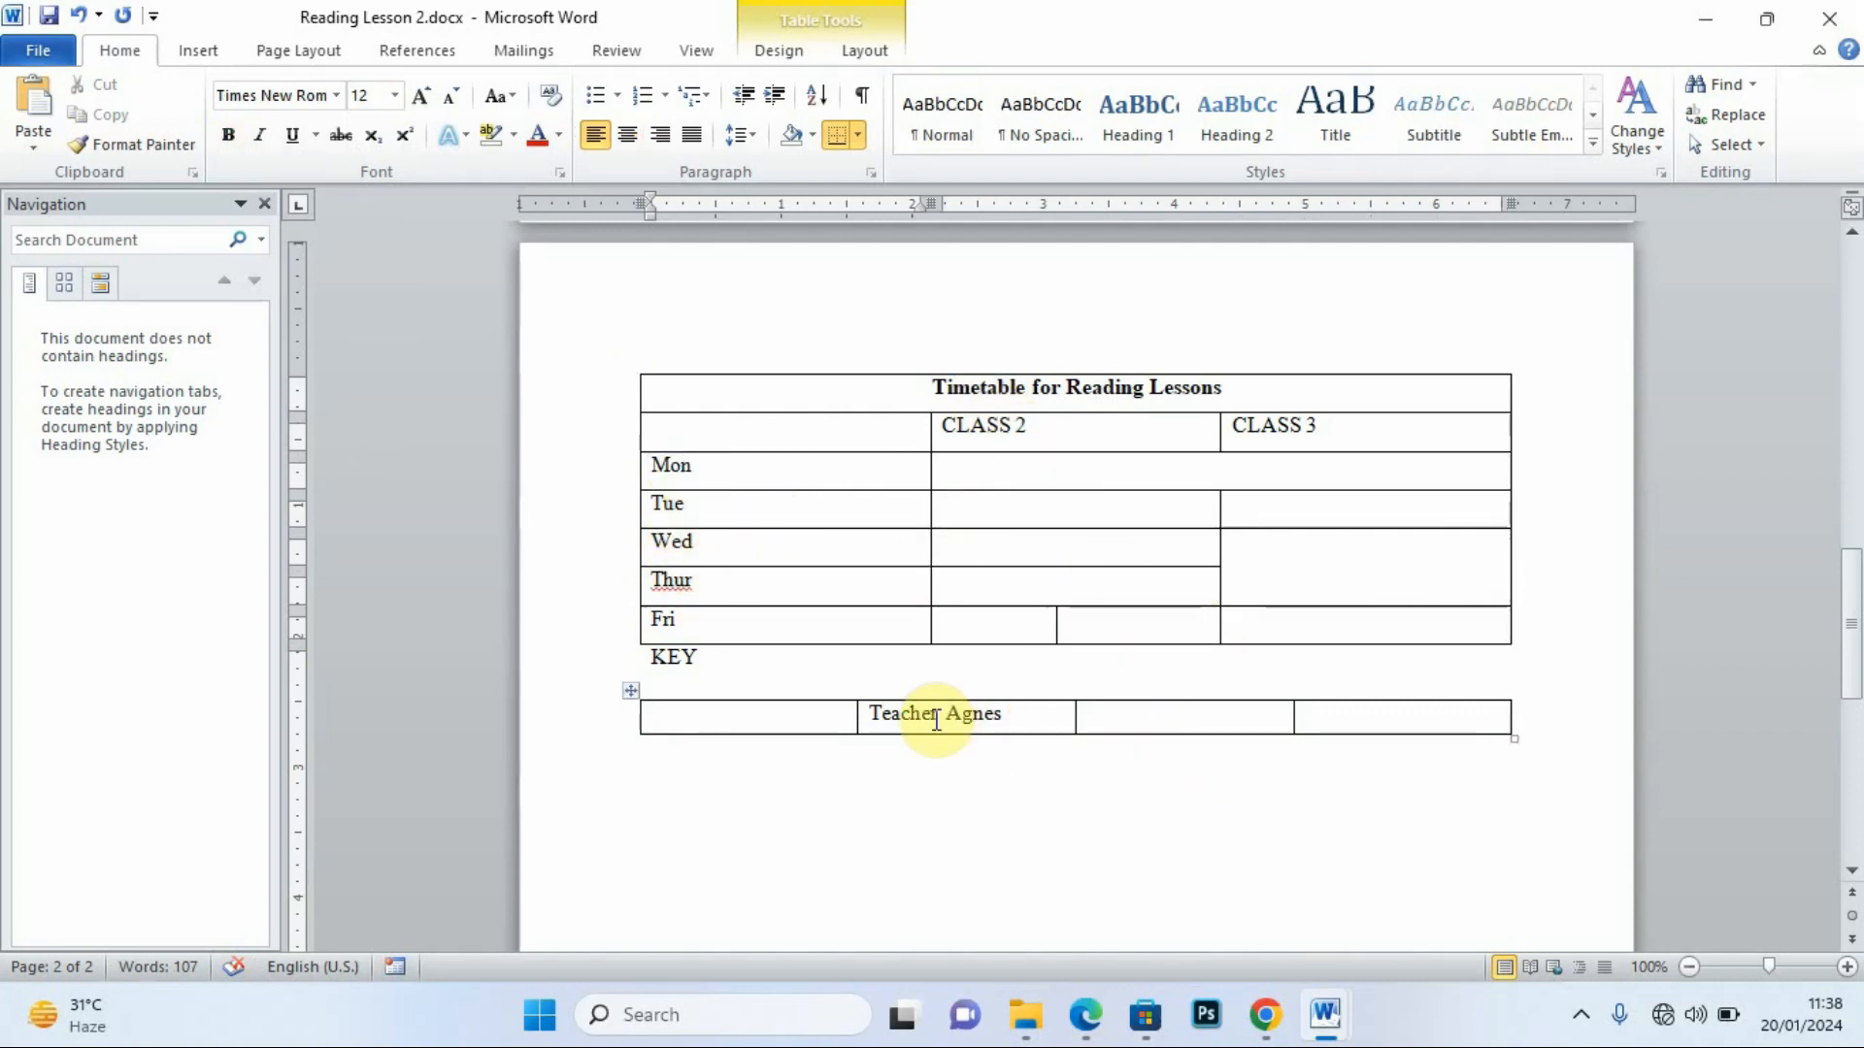
{"action": "left_click_drag", "start_coordinate": [946, 716], "coordinate": [879, 716]}
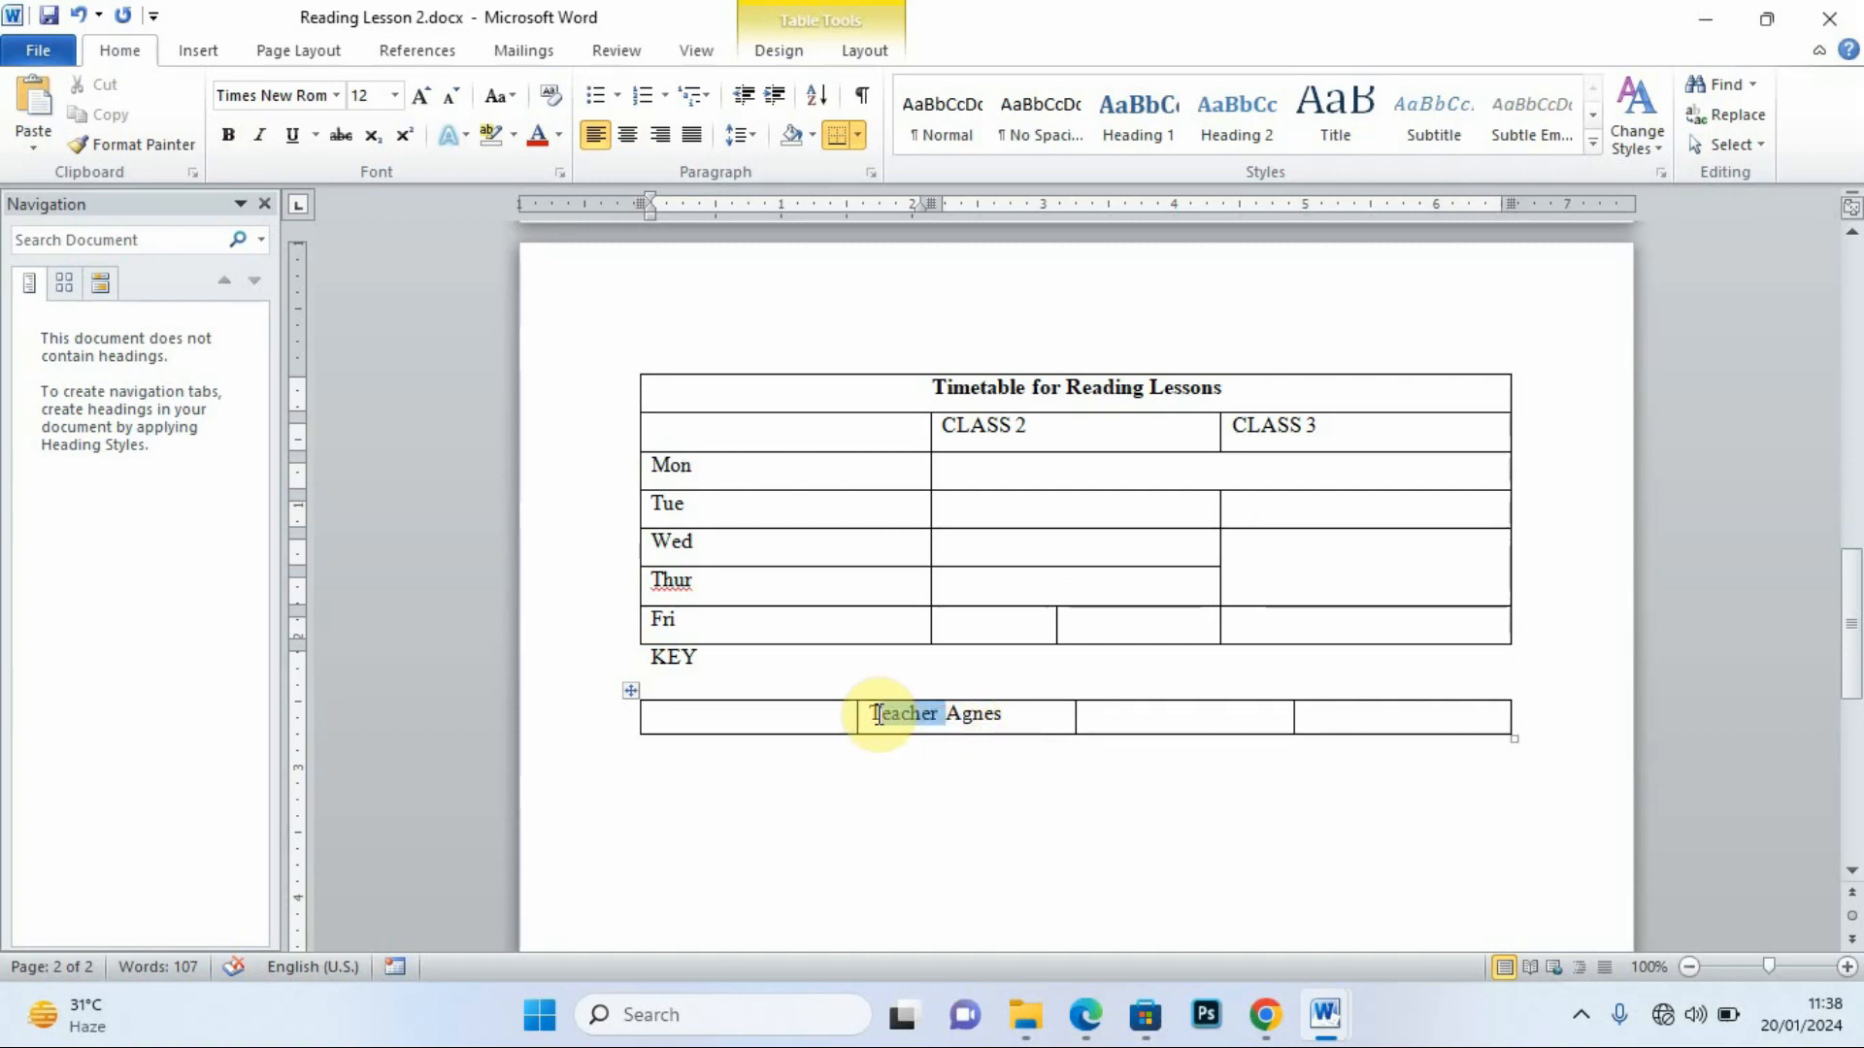
{"action": "key", "text": "ctrl+c"}
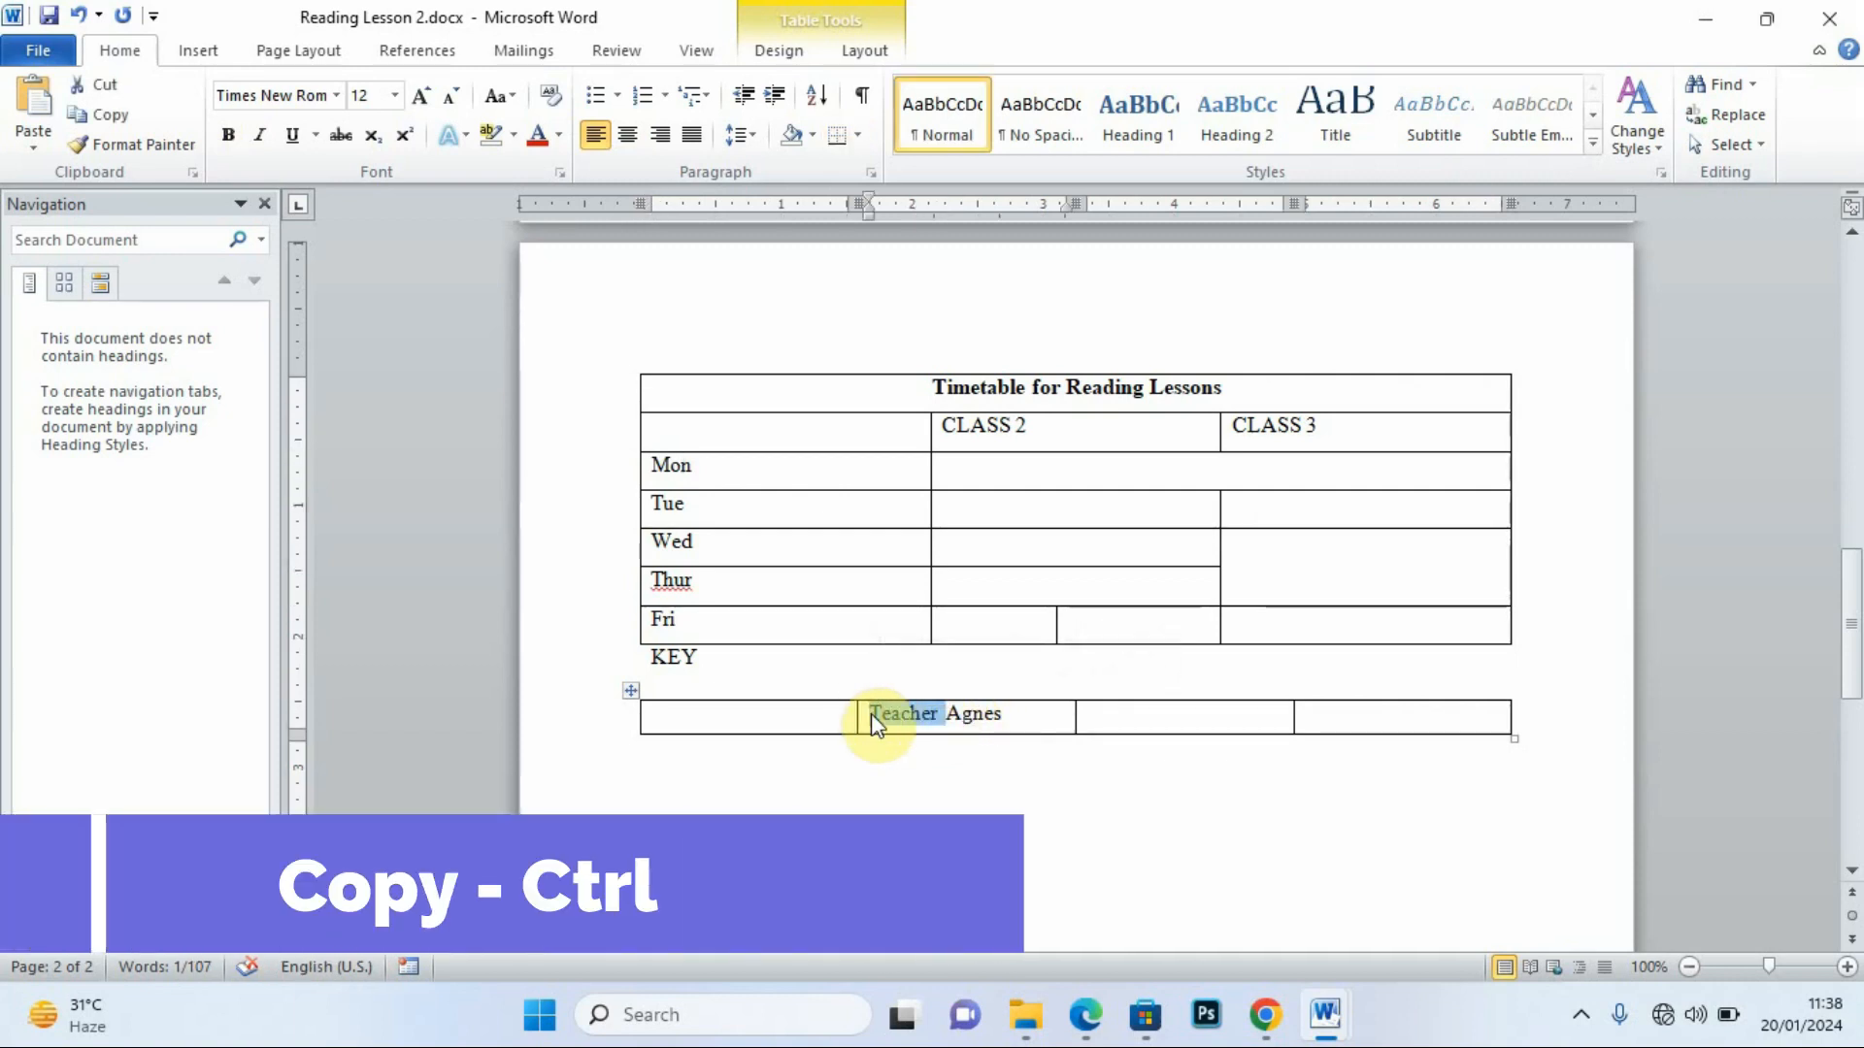
{"action": "left_click", "coordinate": [1315, 718]}
{"action": "key", "text": "ctrl+v"}
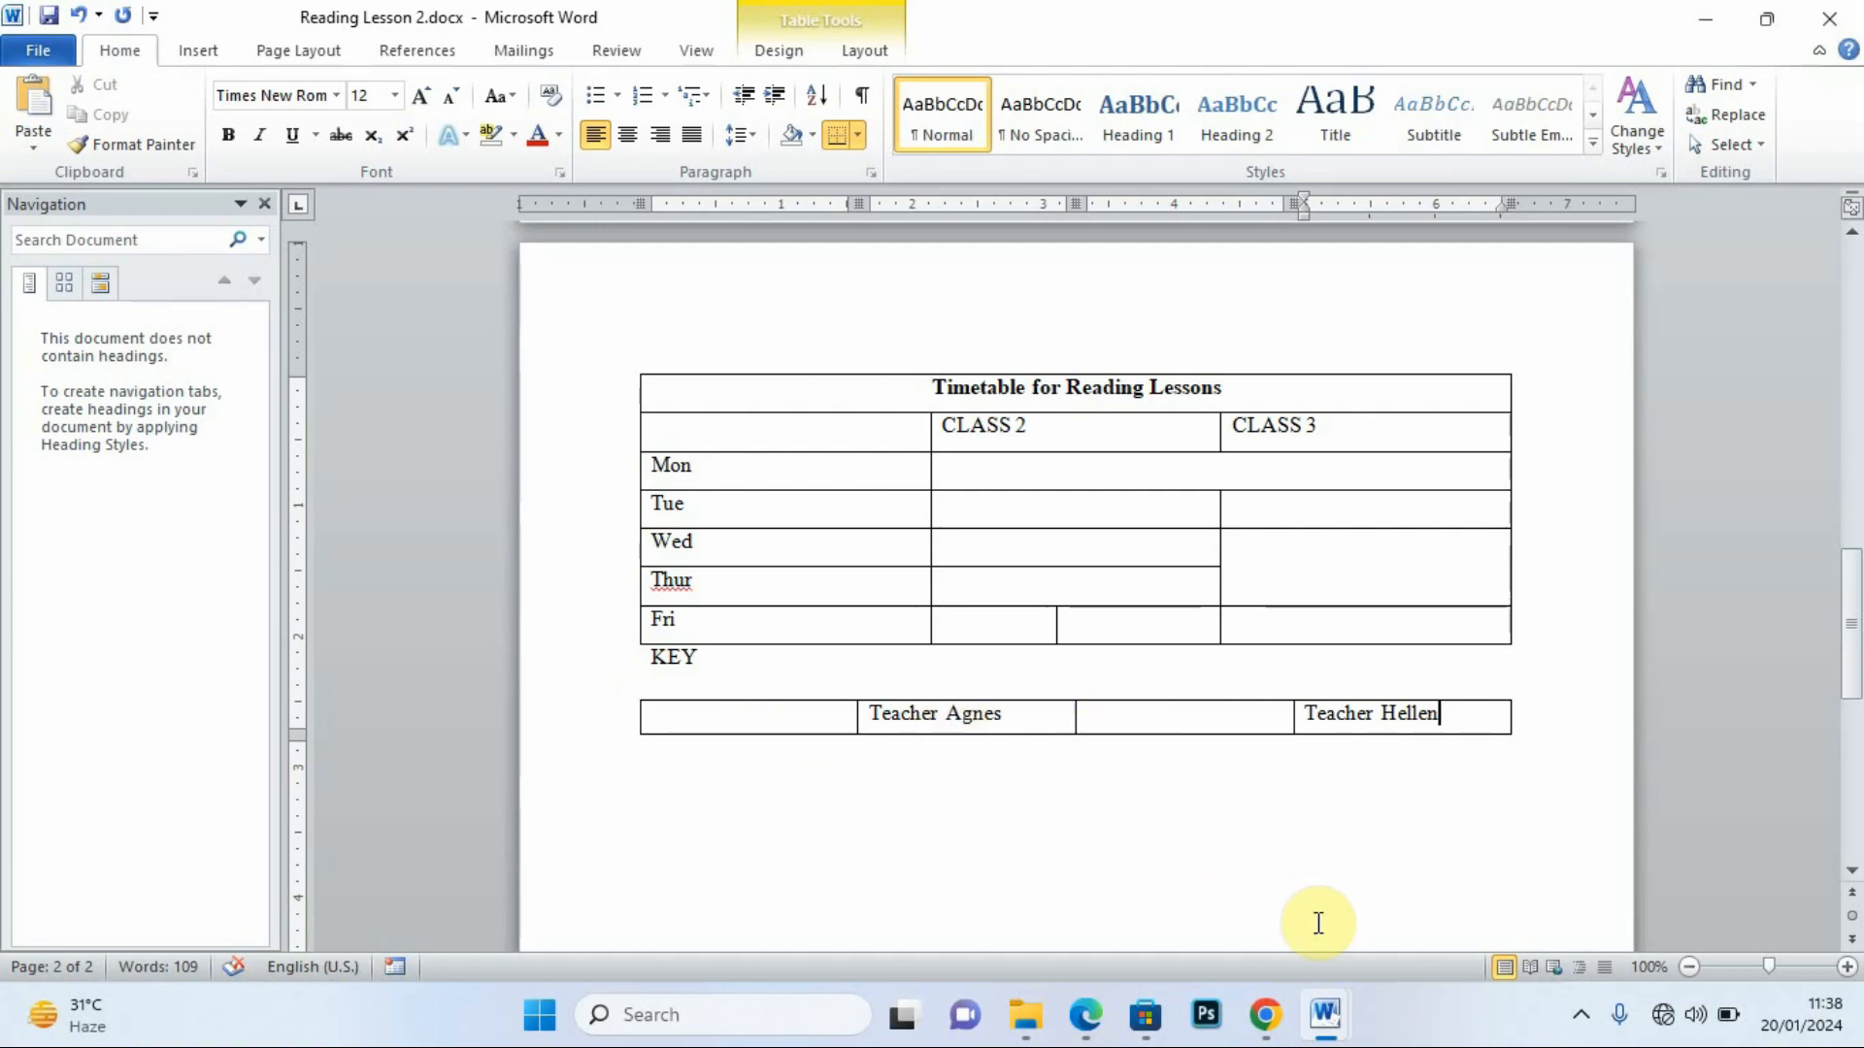
{"action": "left_click", "coordinate": [1083, 1009]}
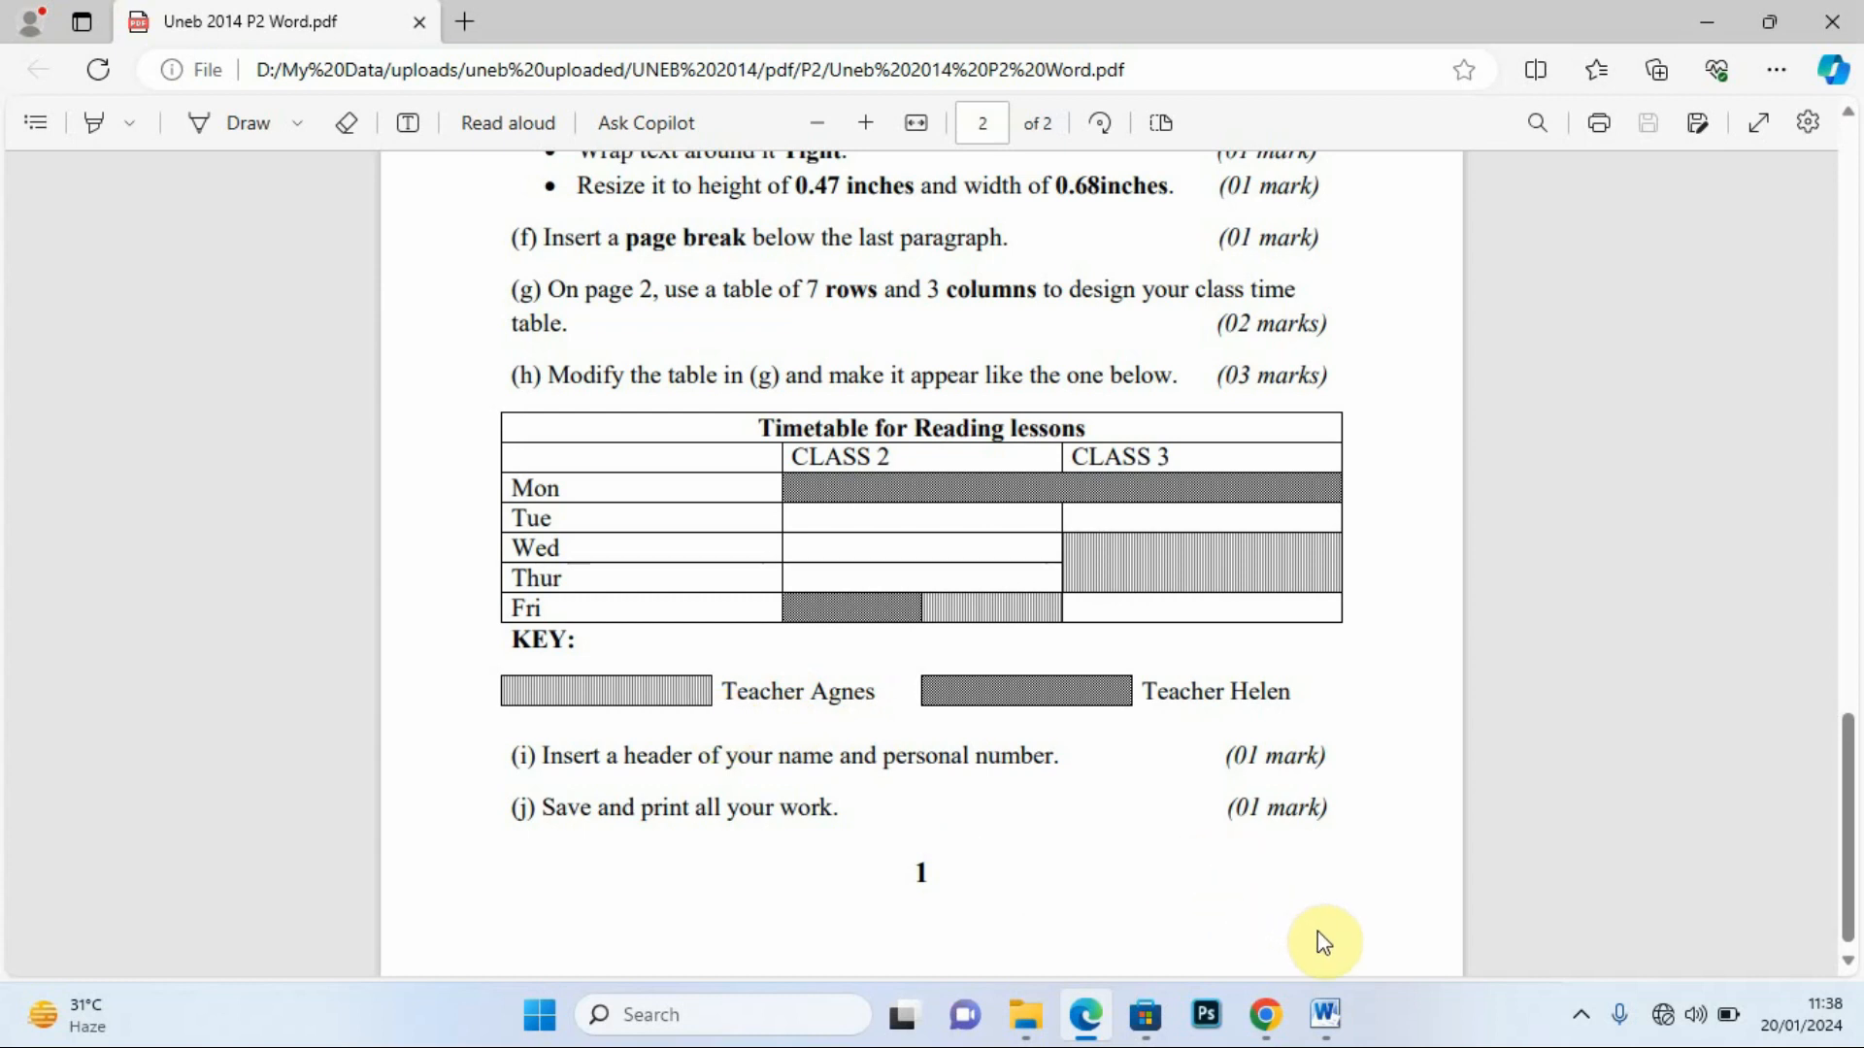
{"action": "left_click", "coordinate": [1325, 1015]}
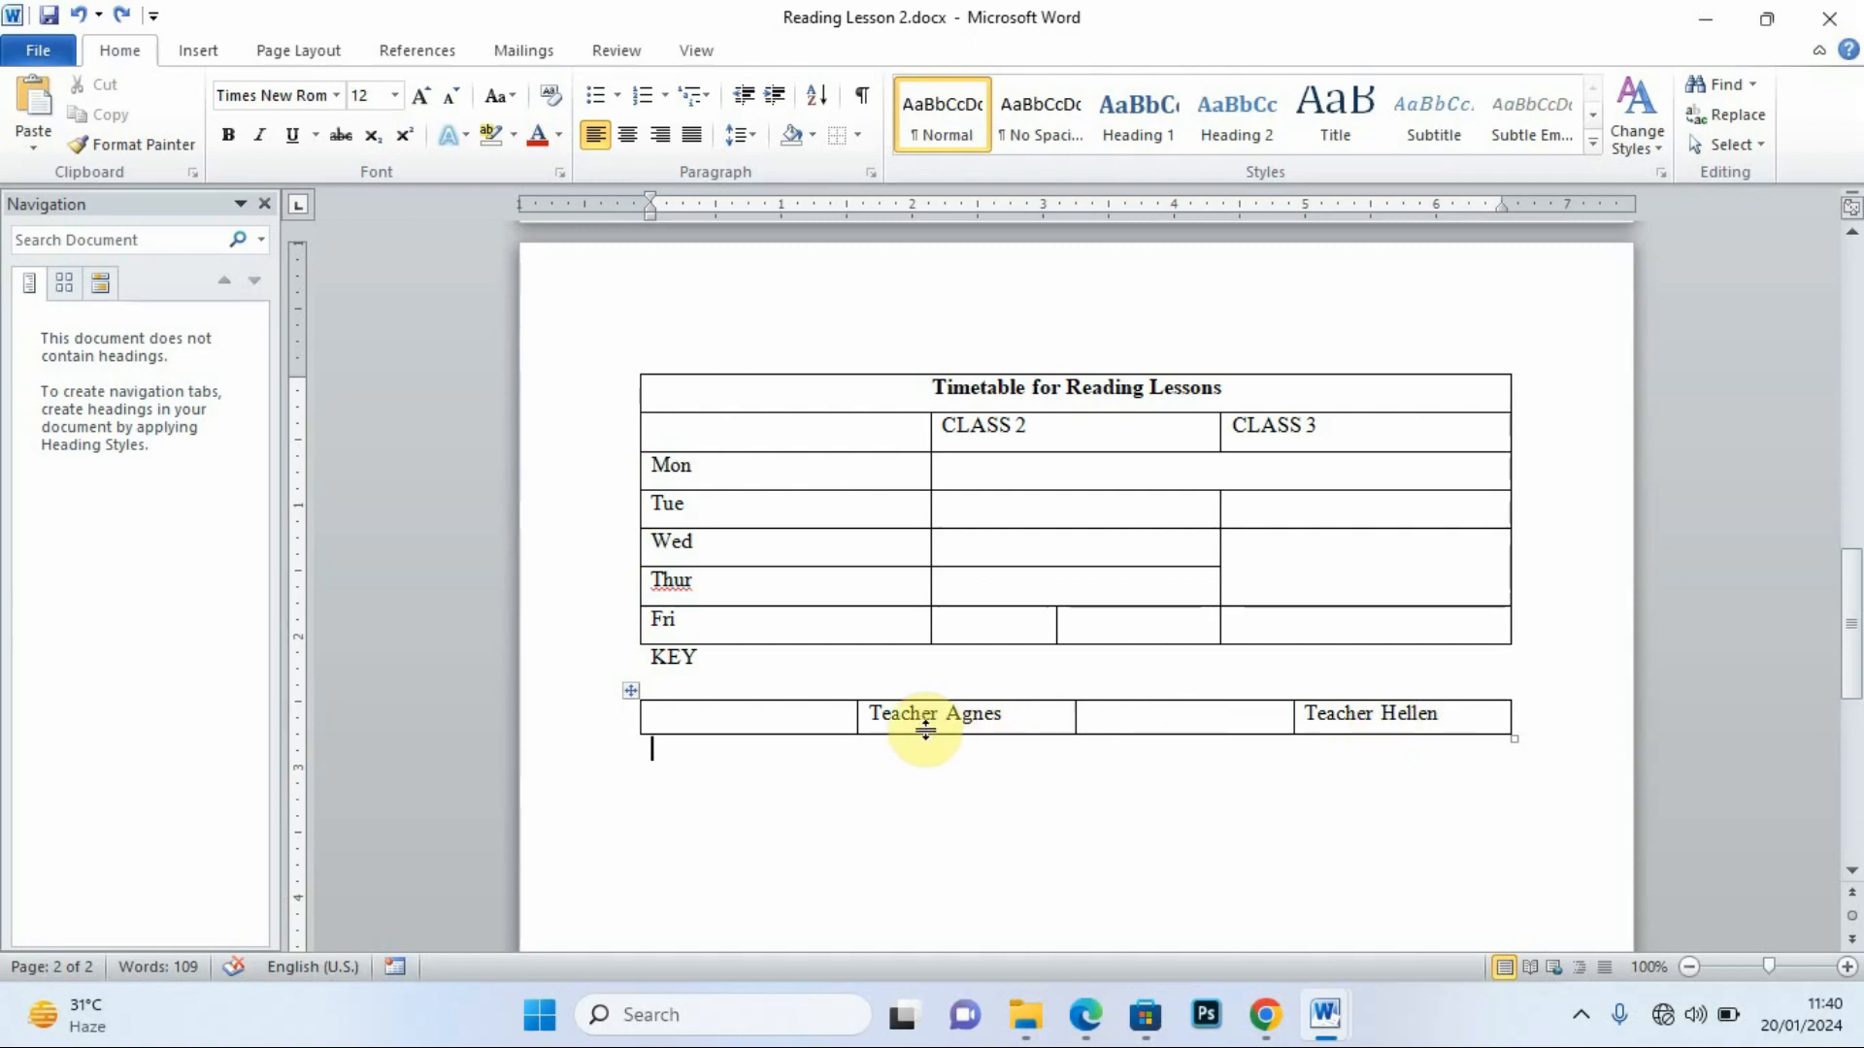
Remove the top and bottom borders from the key table's second cell, which holds the first teacher's label.
{"action": "left_click_drag", "start_coordinate": [879, 714], "coordinate": [1023, 712]}
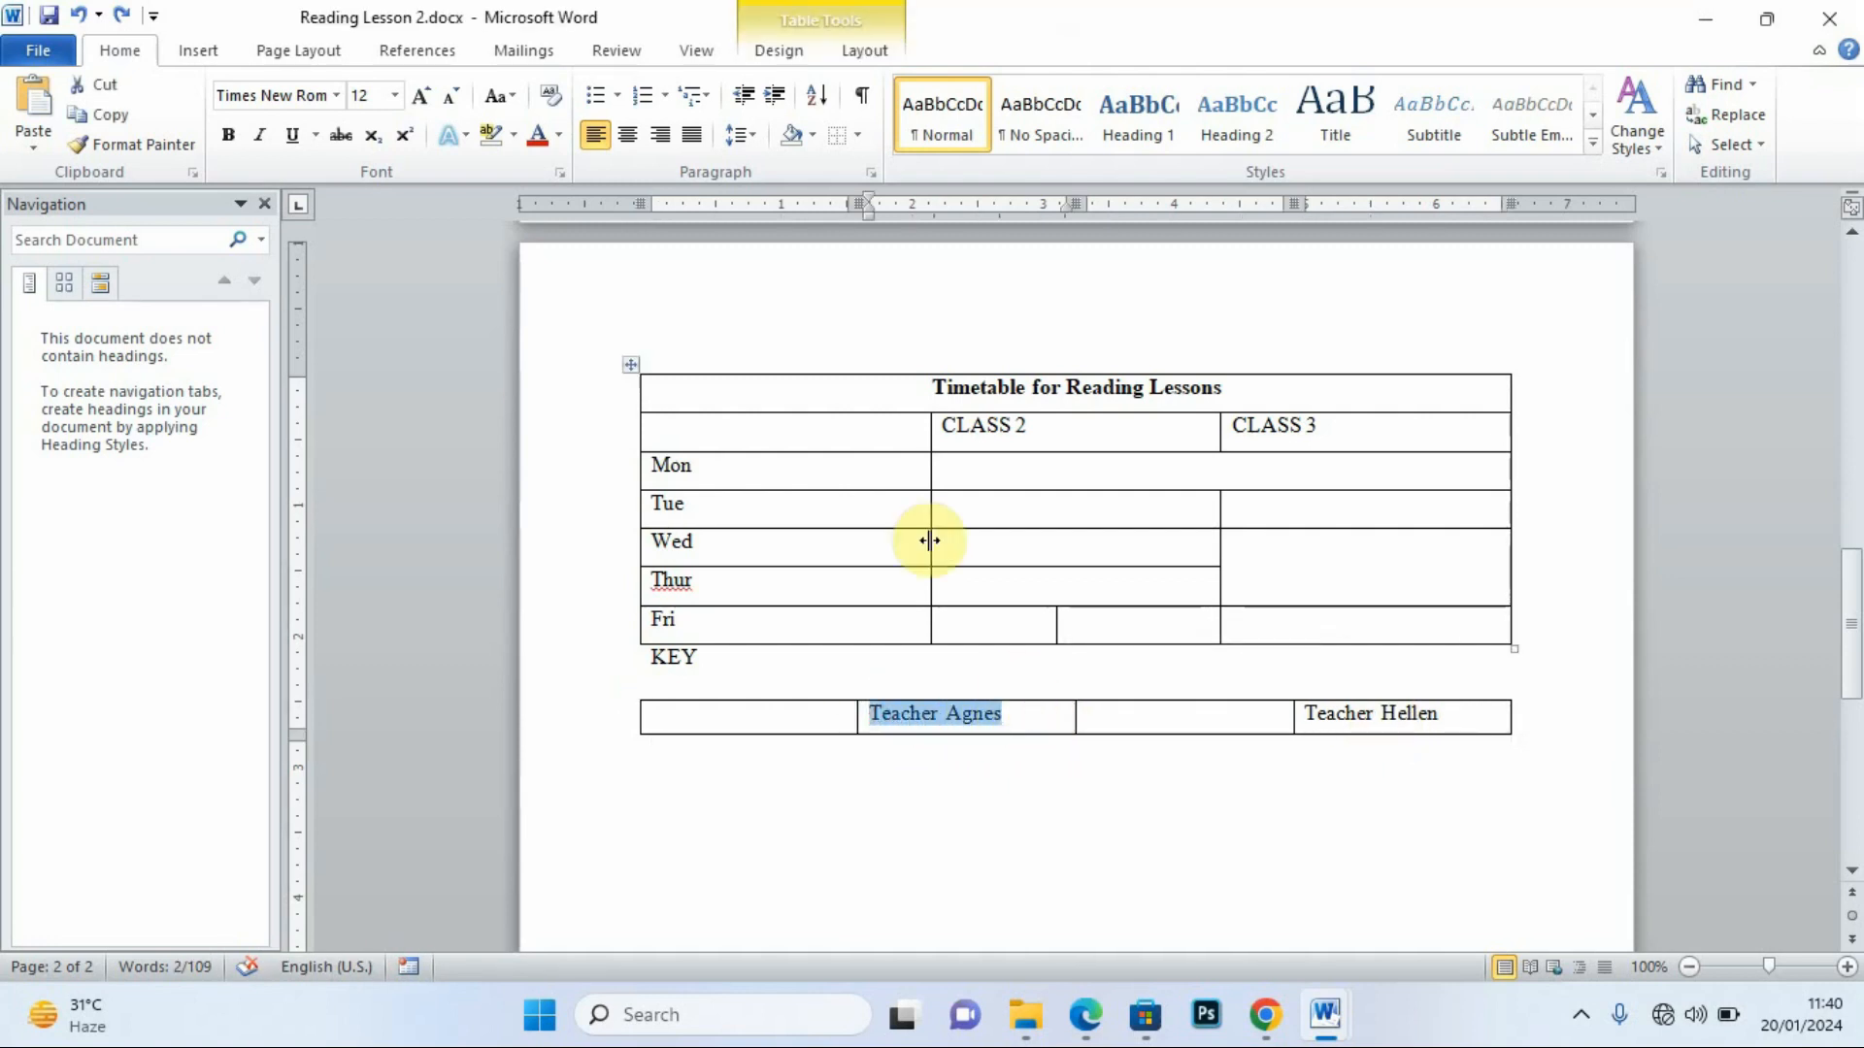
{"action": "left_click", "coordinate": [859, 139]}
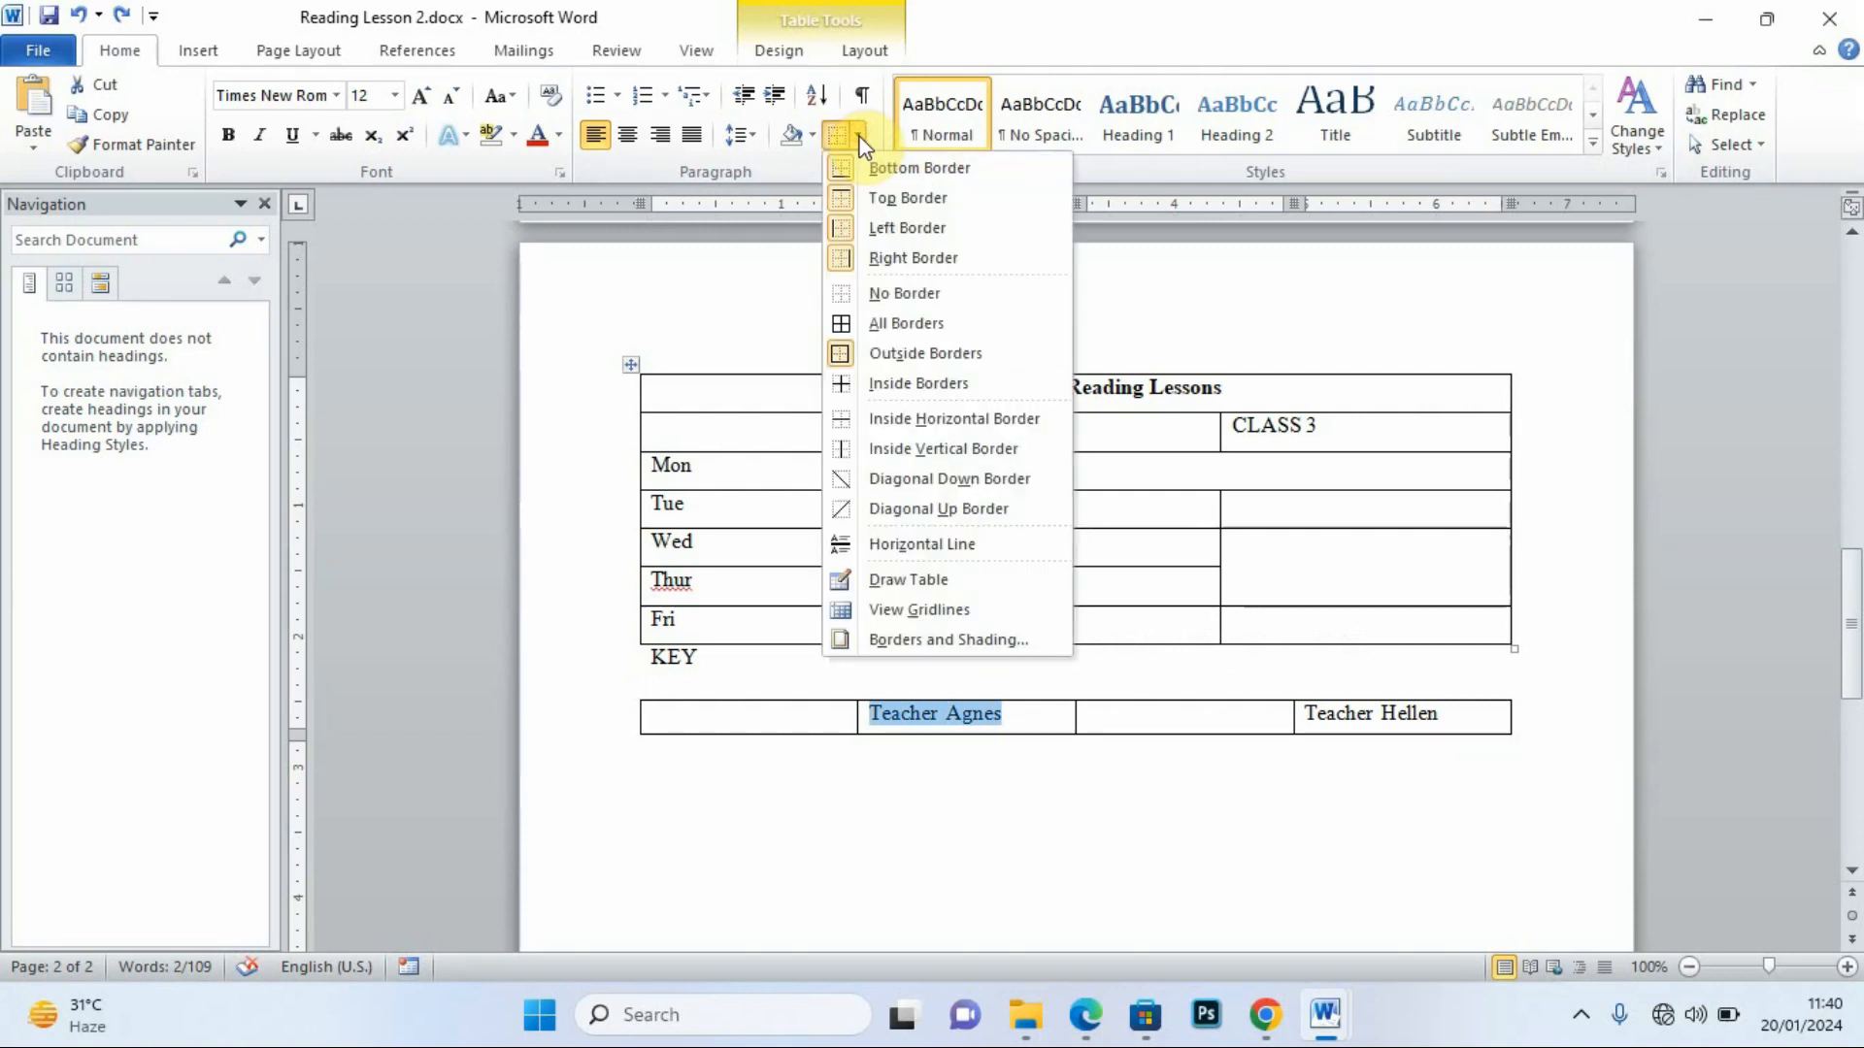
{"action": "left_click", "coordinate": [893, 199]}
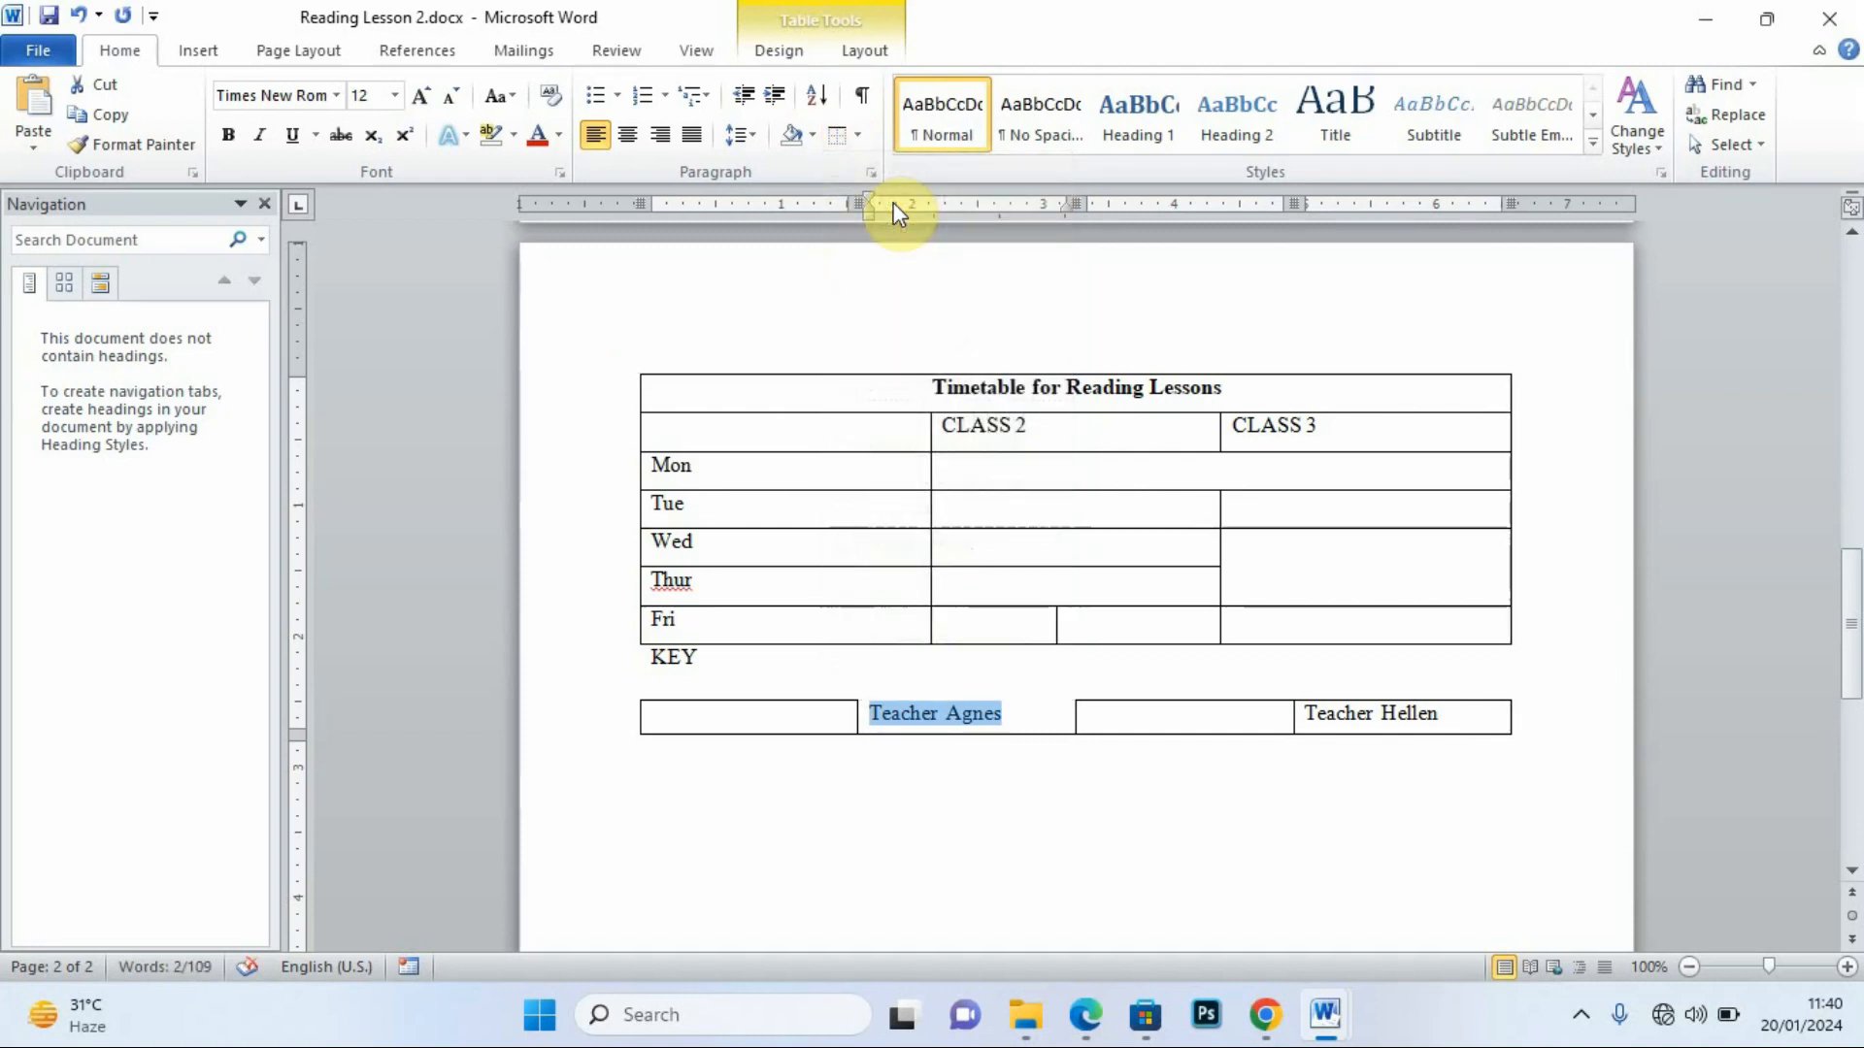
{"action": "left_click", "coordinate": [860, 141]}
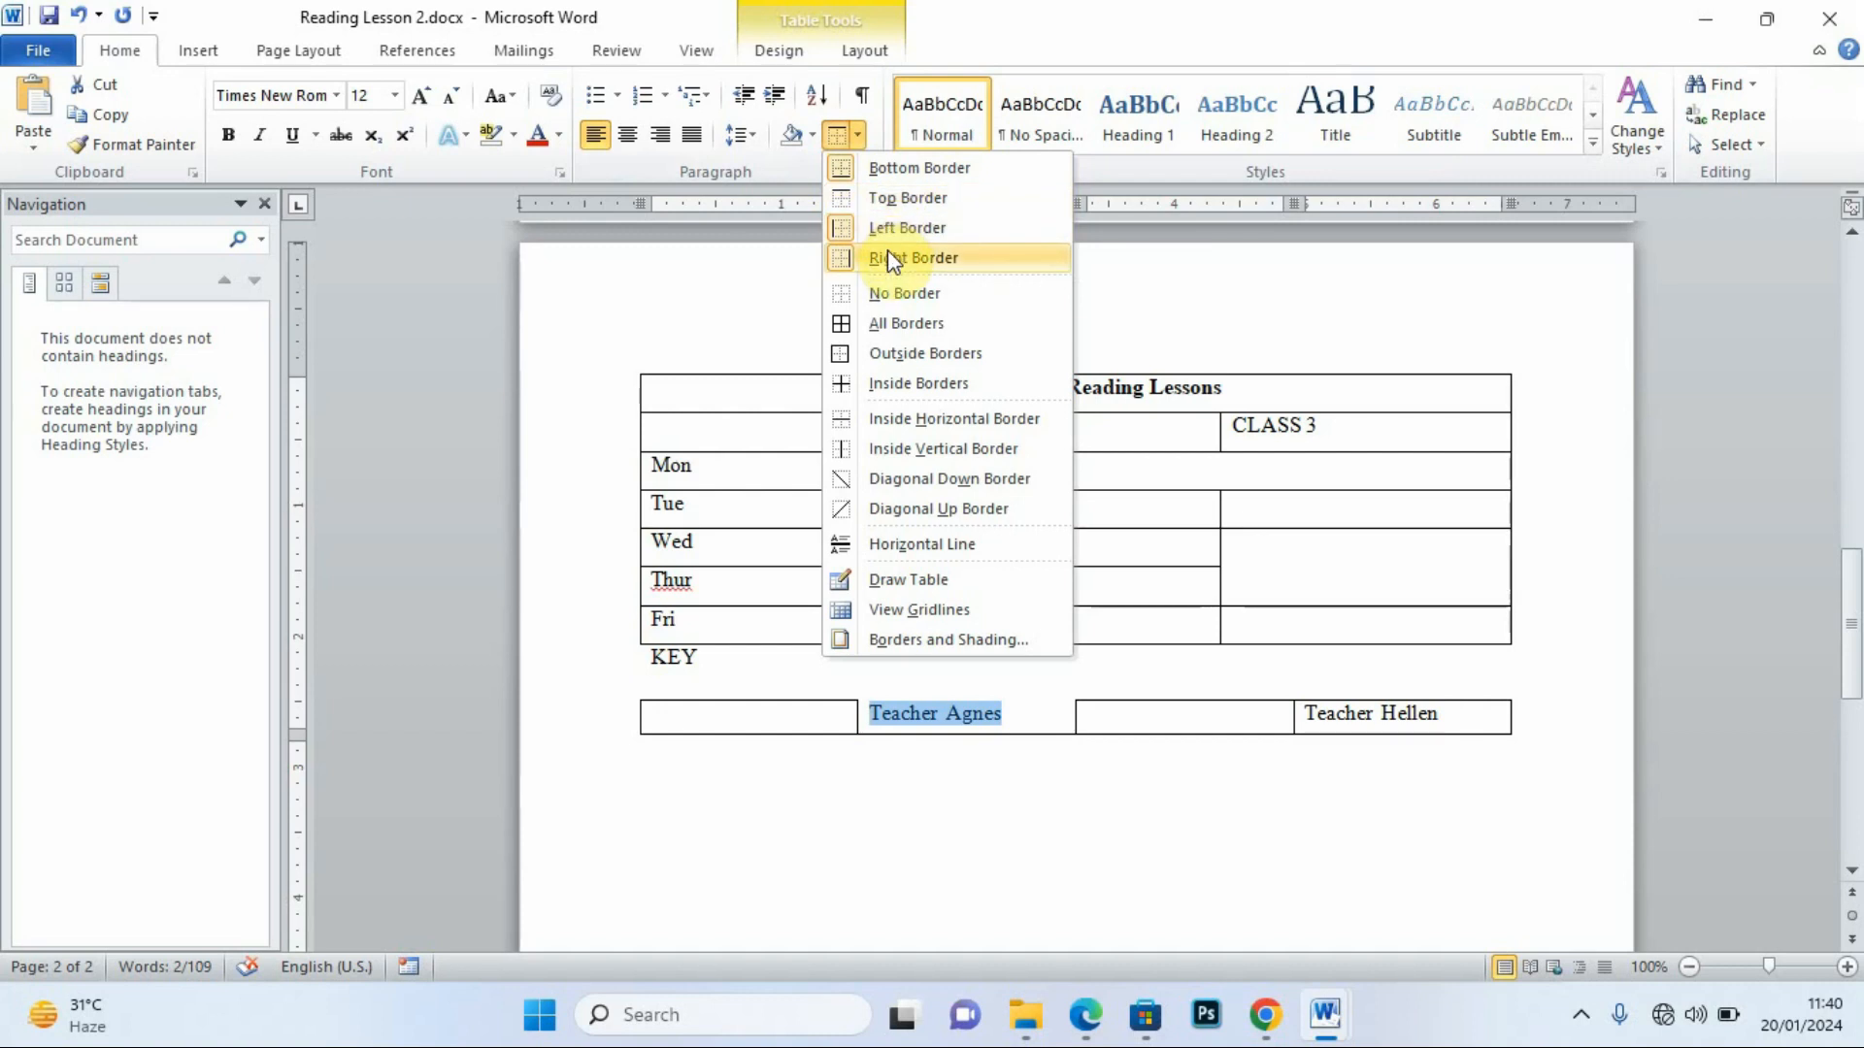
{"action": "left_click", "coordinate": [891, 172]}
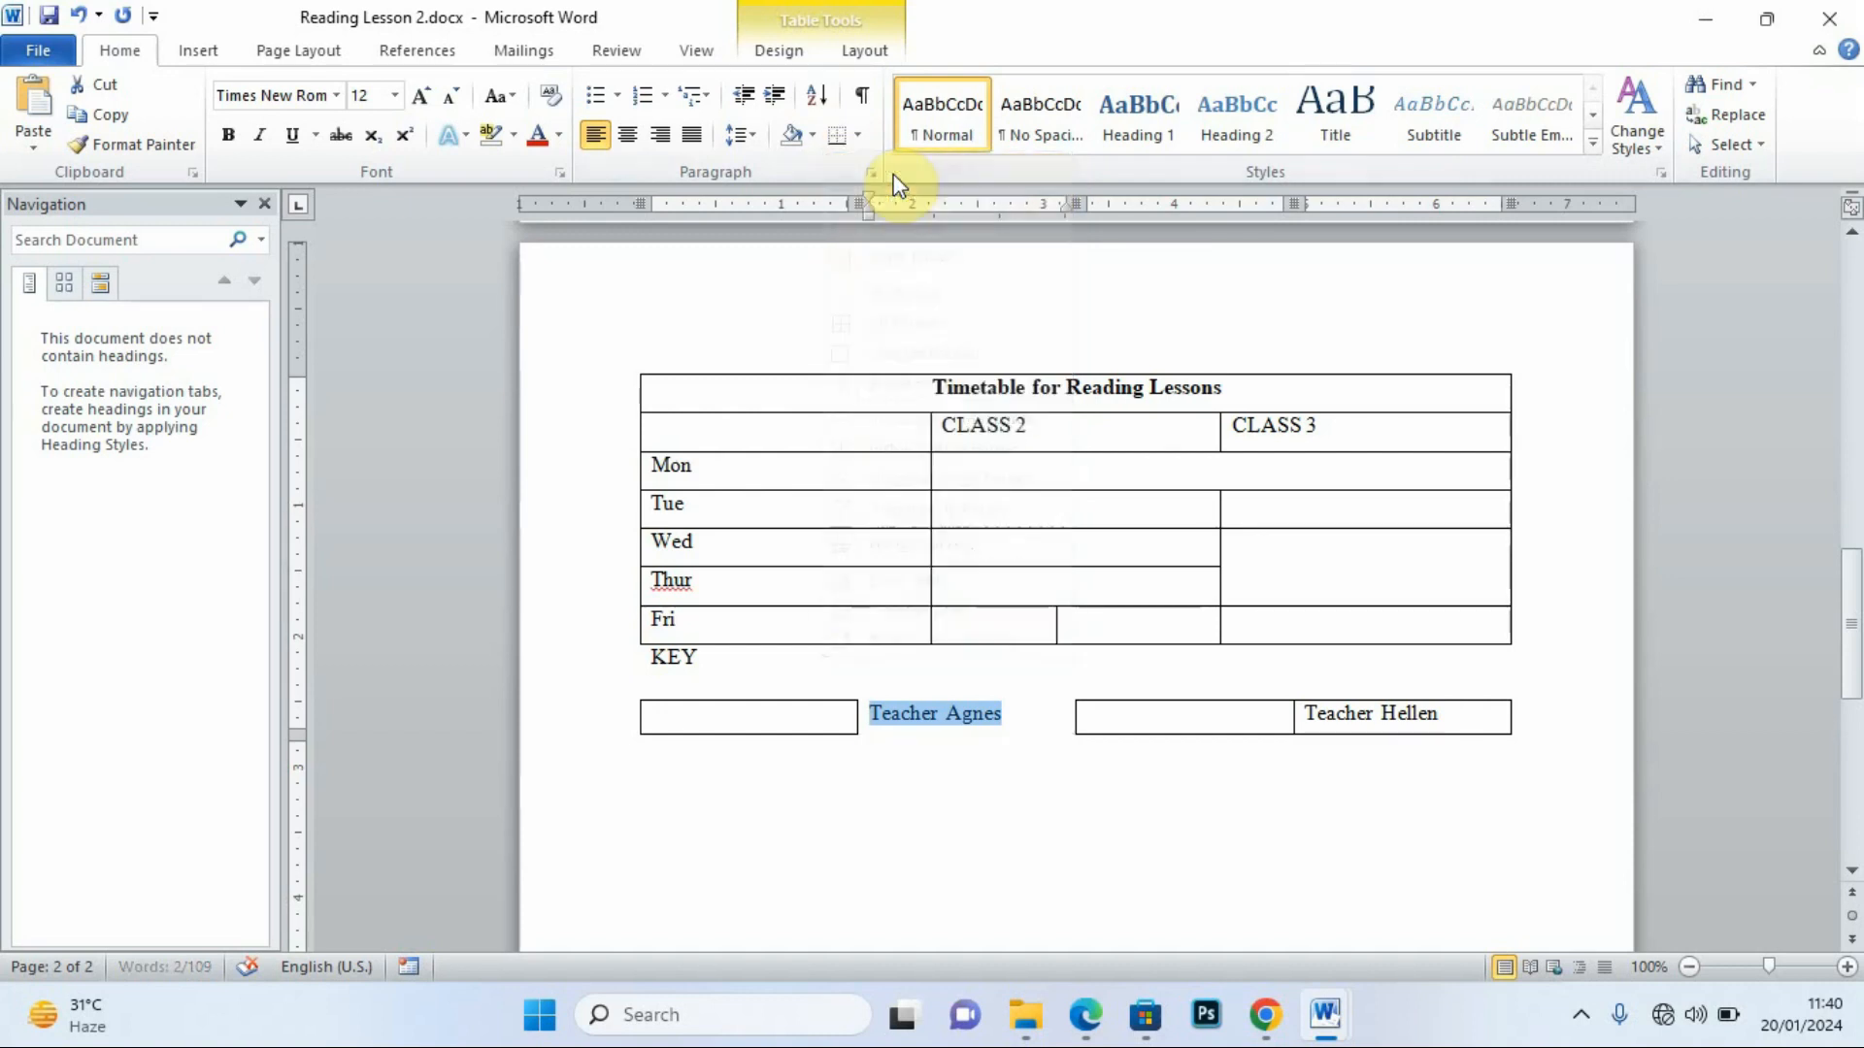
Remove the bottom, top and right borders from the key table's fourth cell, which holds the second teacher's label.
{"action": "left_click", "coordinate": [1323, 715]}
{"action": "left_click_drag", "start_coordinate": [1398, 715], "coordinate": [1306, 714]}
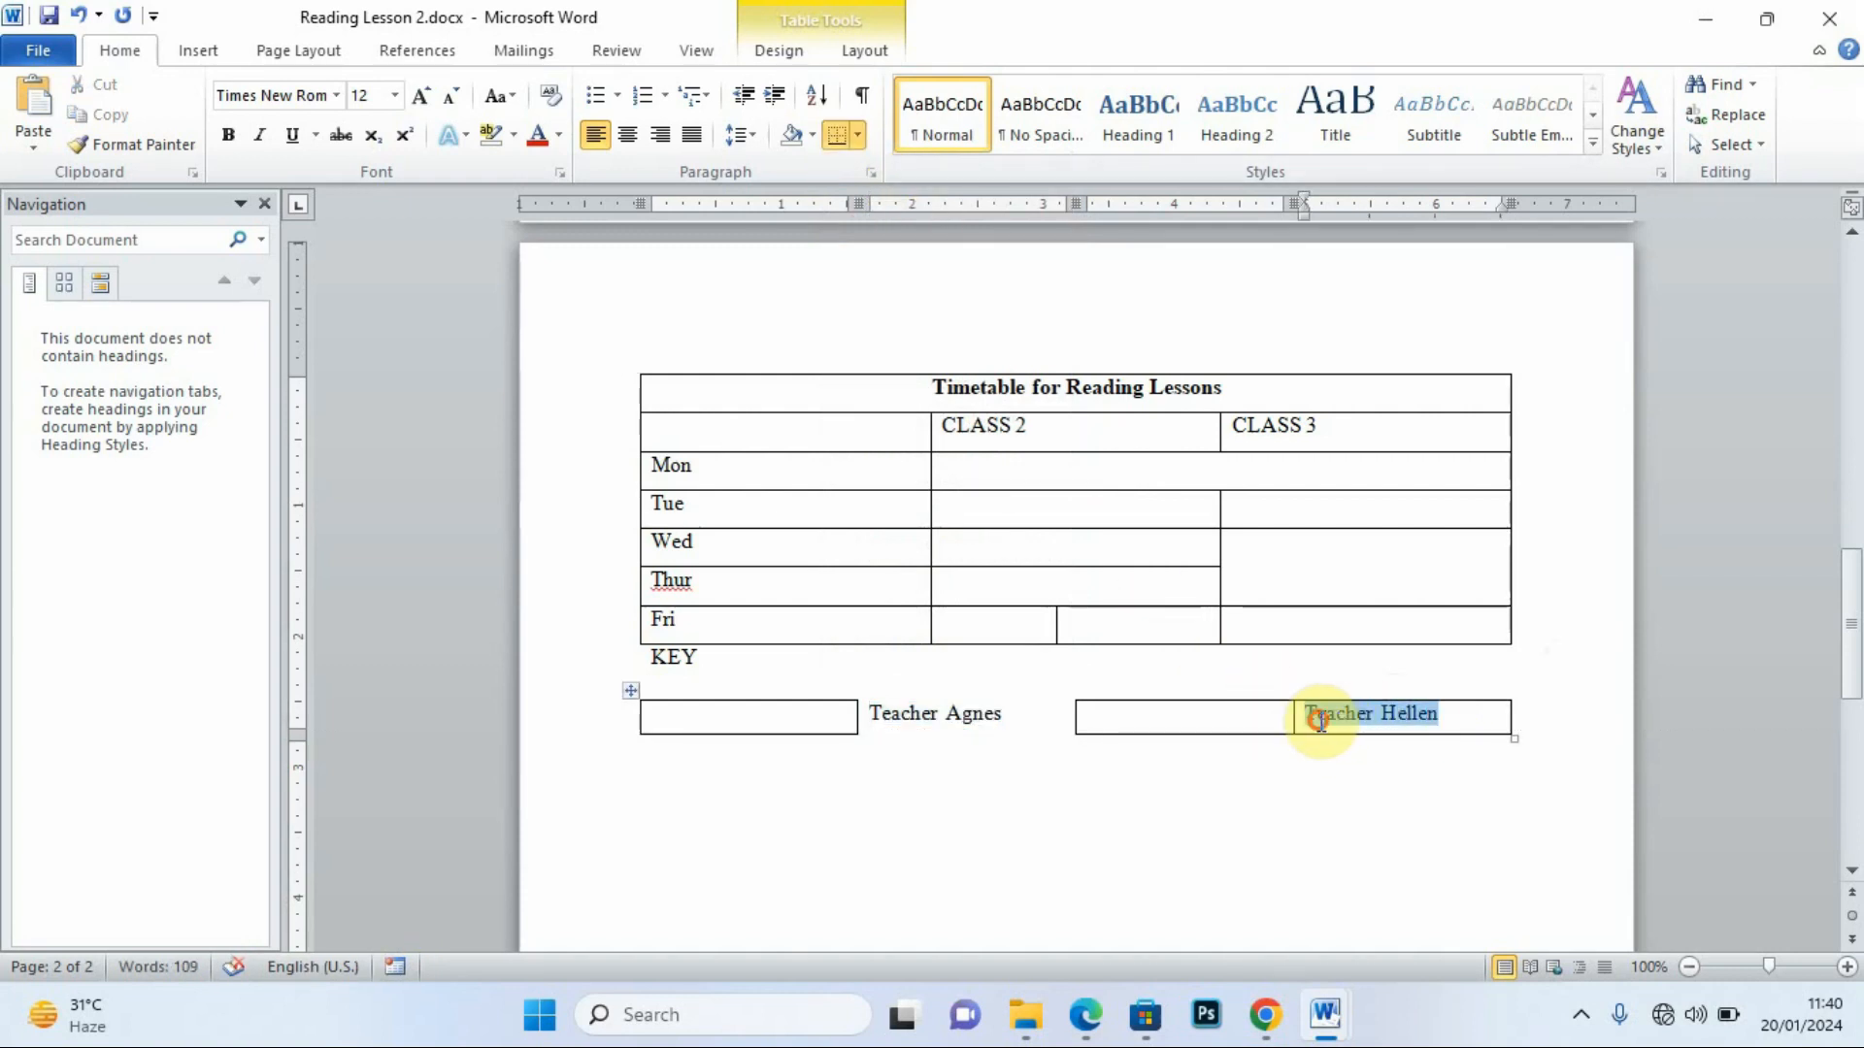
{"action": "left_click", "coordinate": [859, 138]}
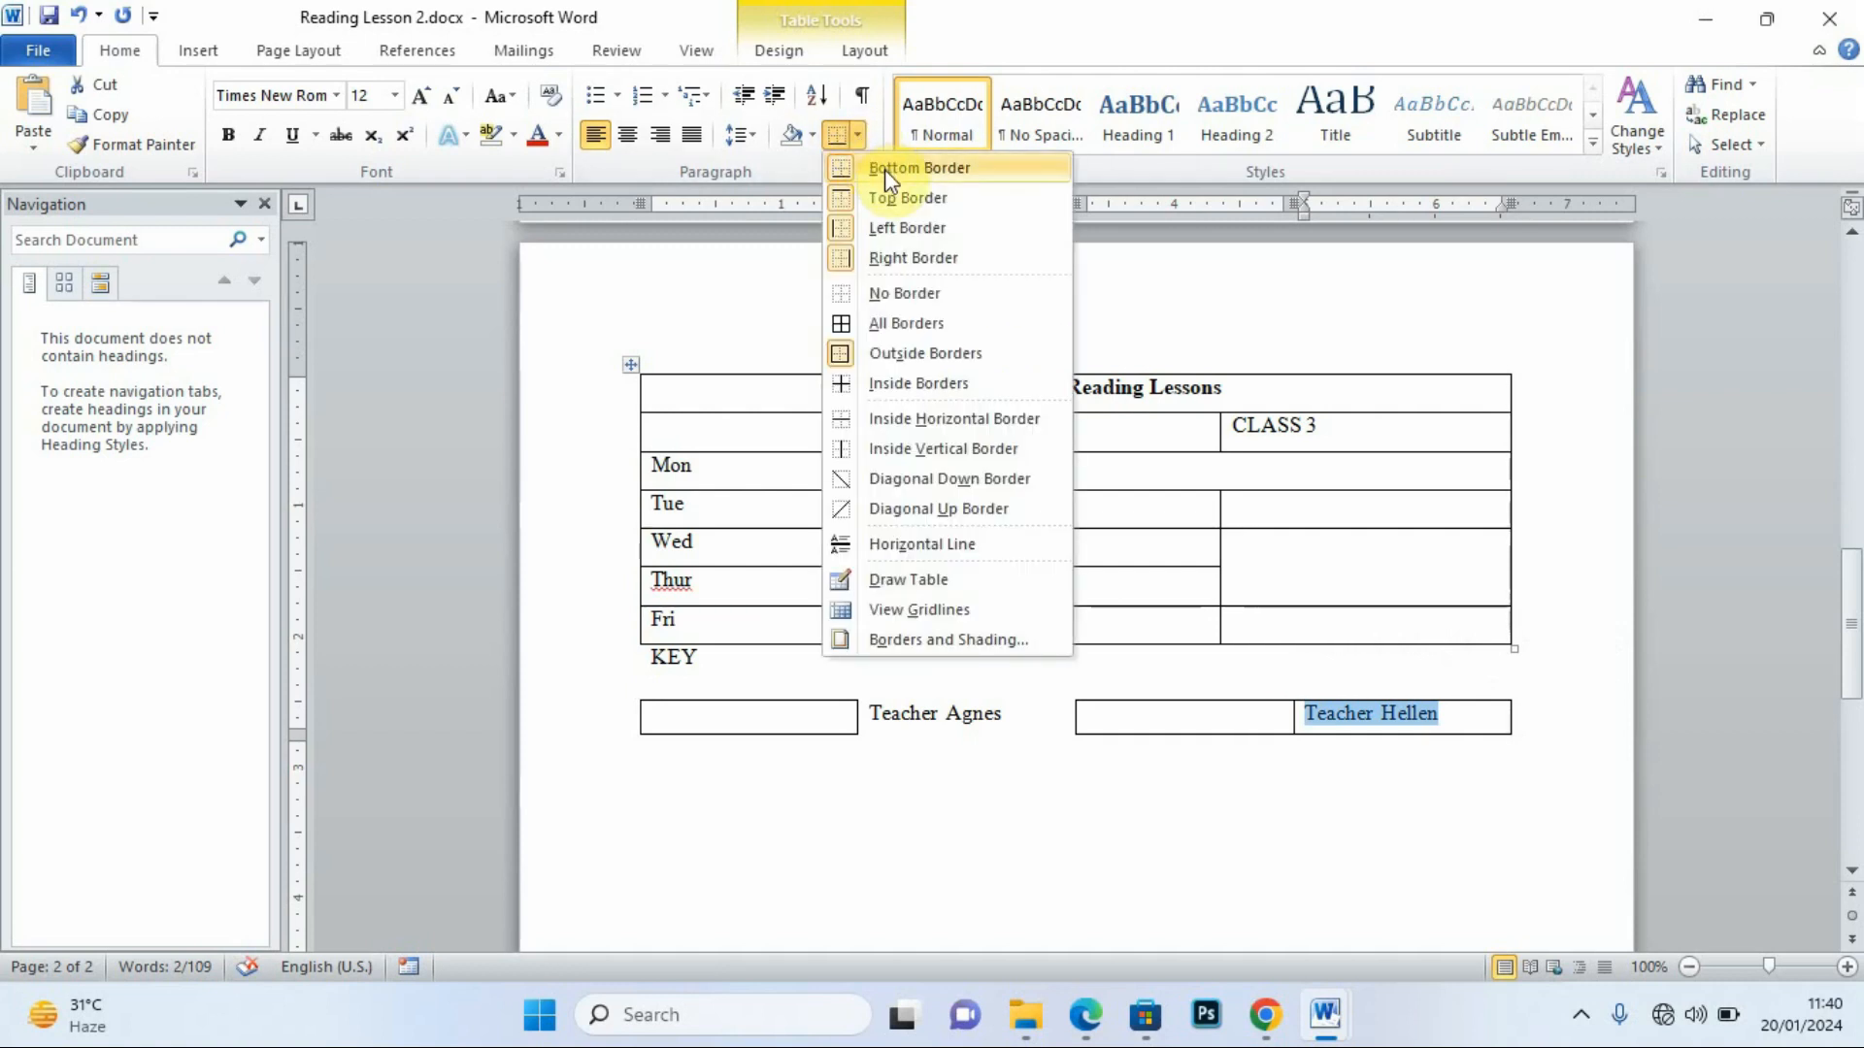
{"action": "left_click", "coordinate": [884, 169]}
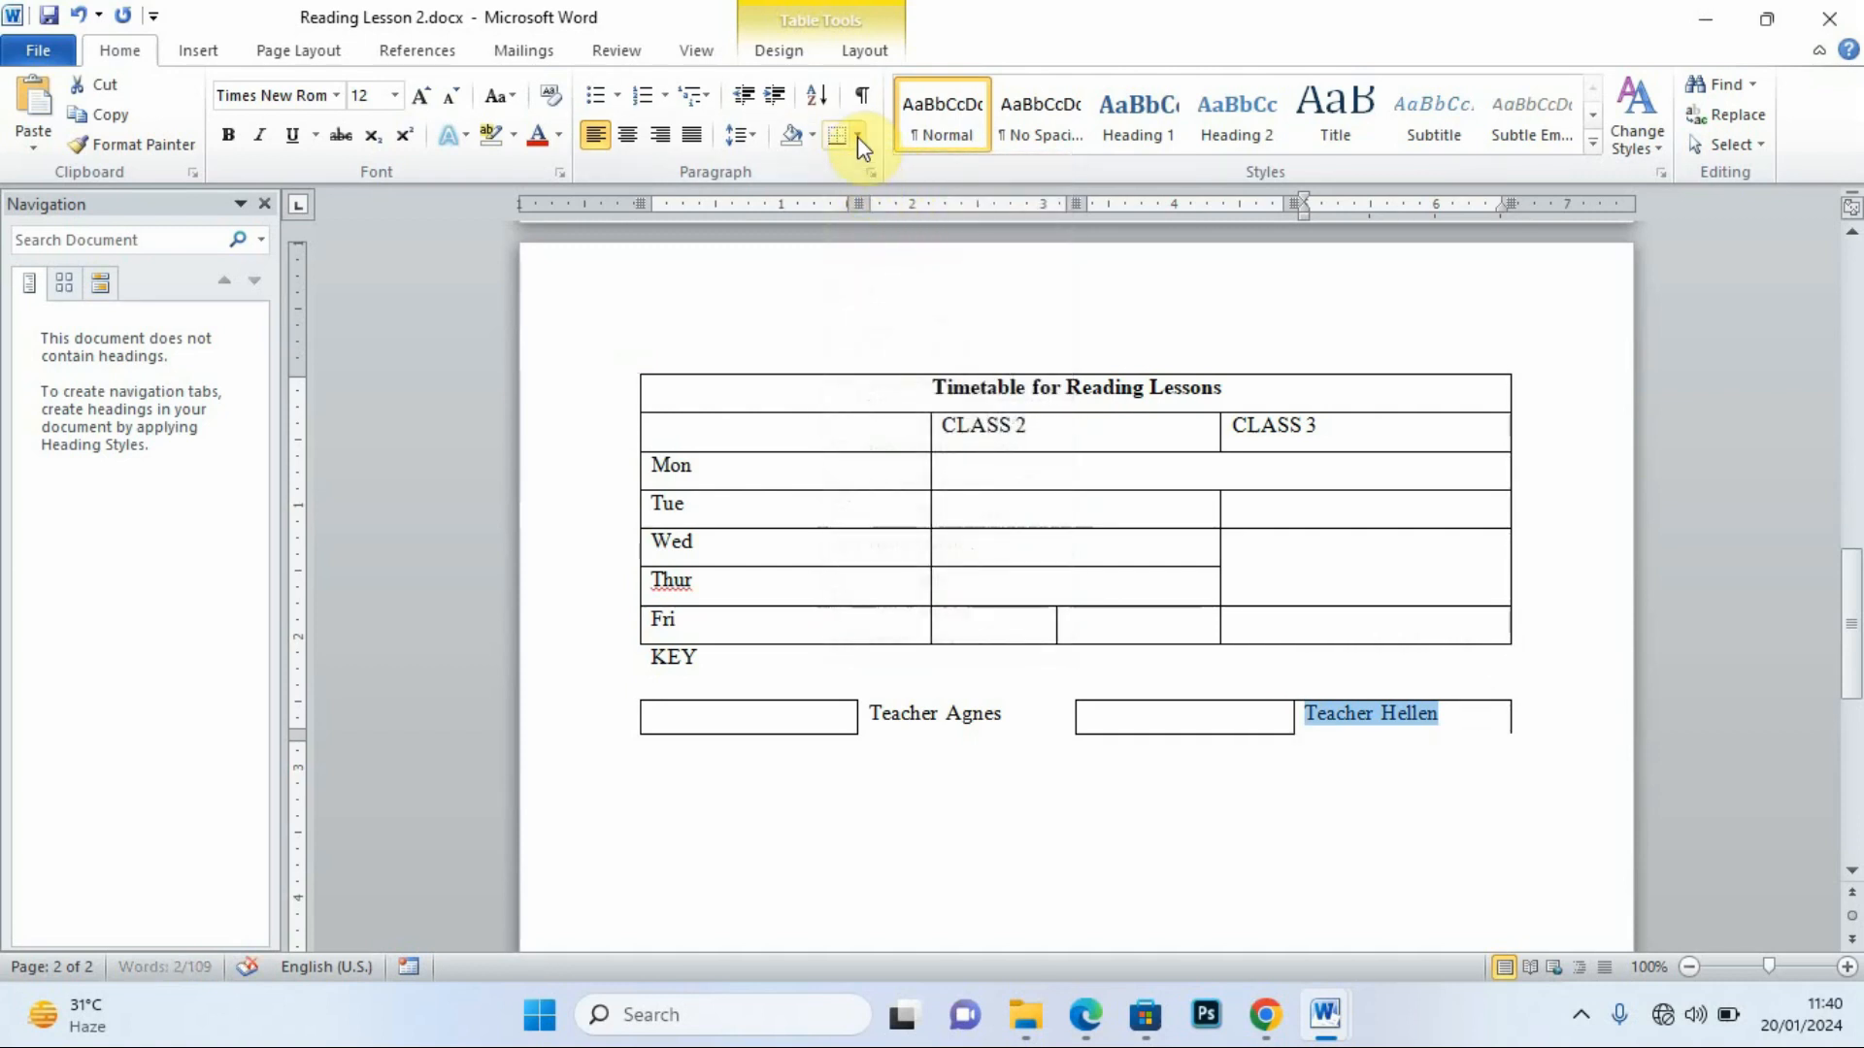
{"action": "left_click", "coordinate": [860, 144]}
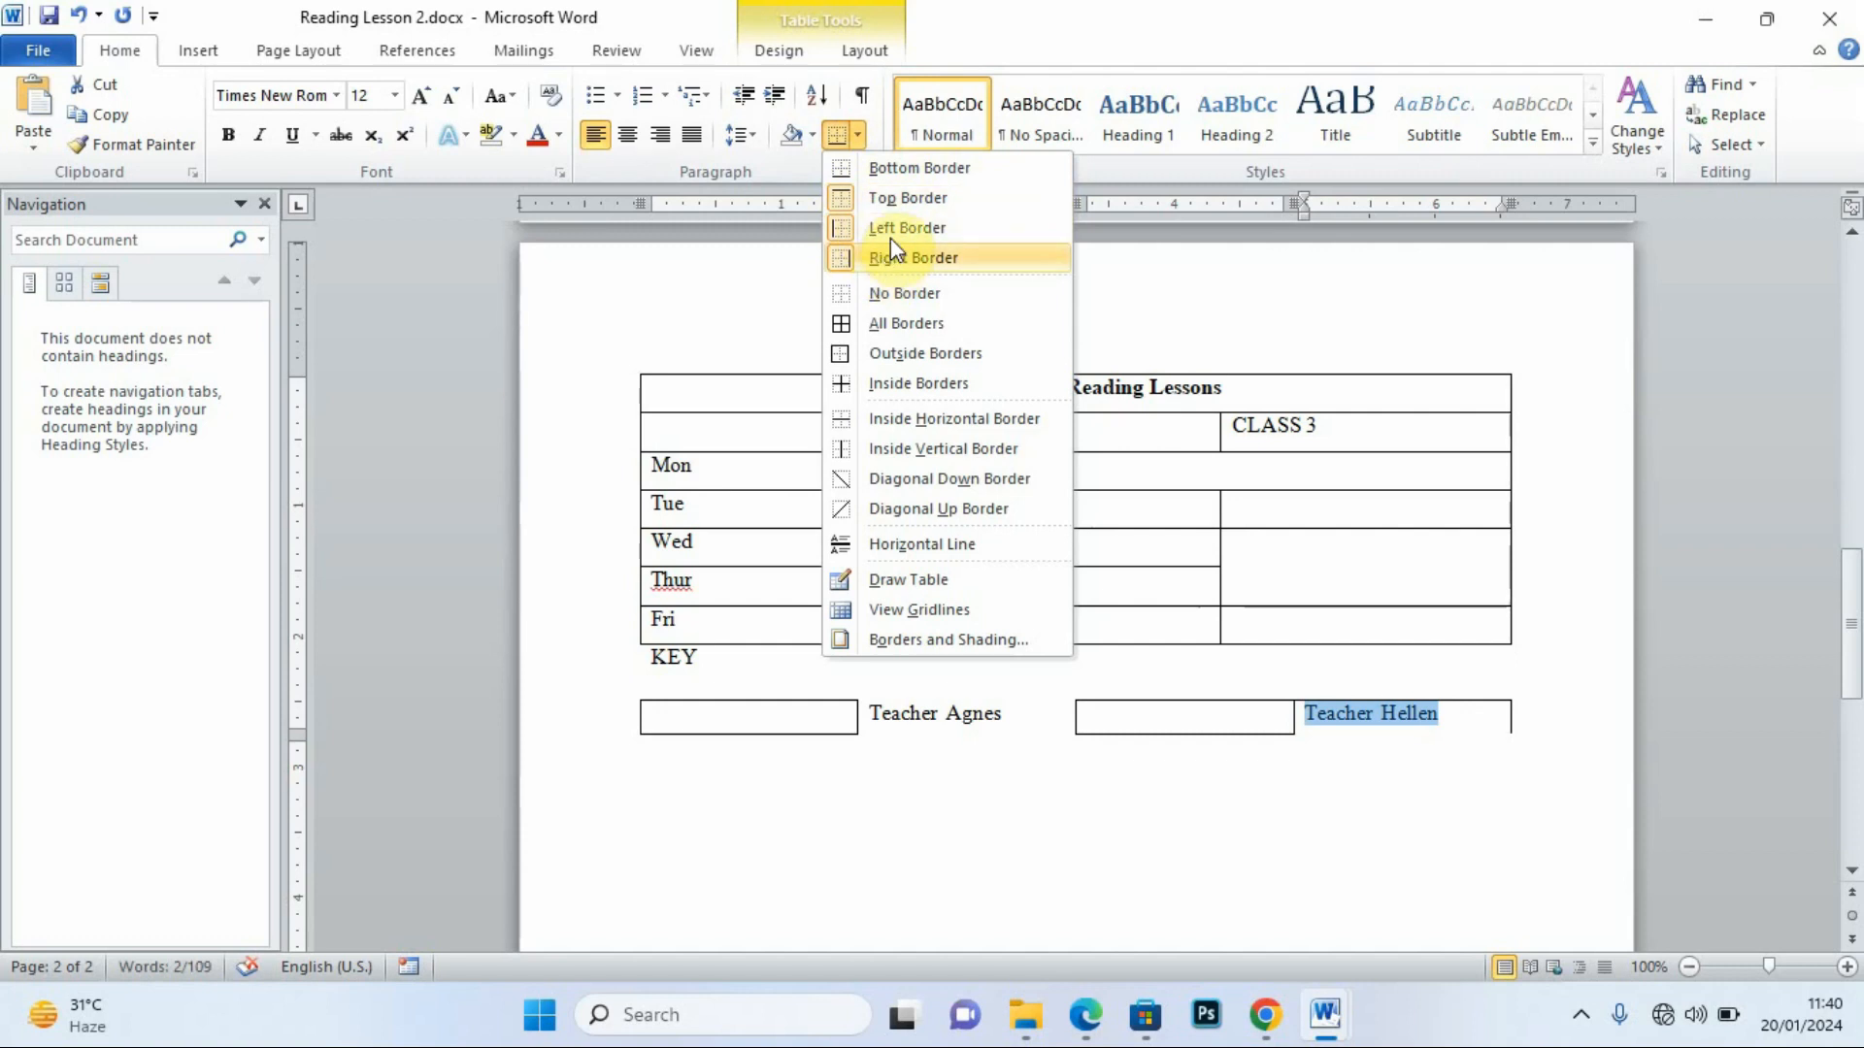
{"action": "left_click", "coordinate": [889, 200]}
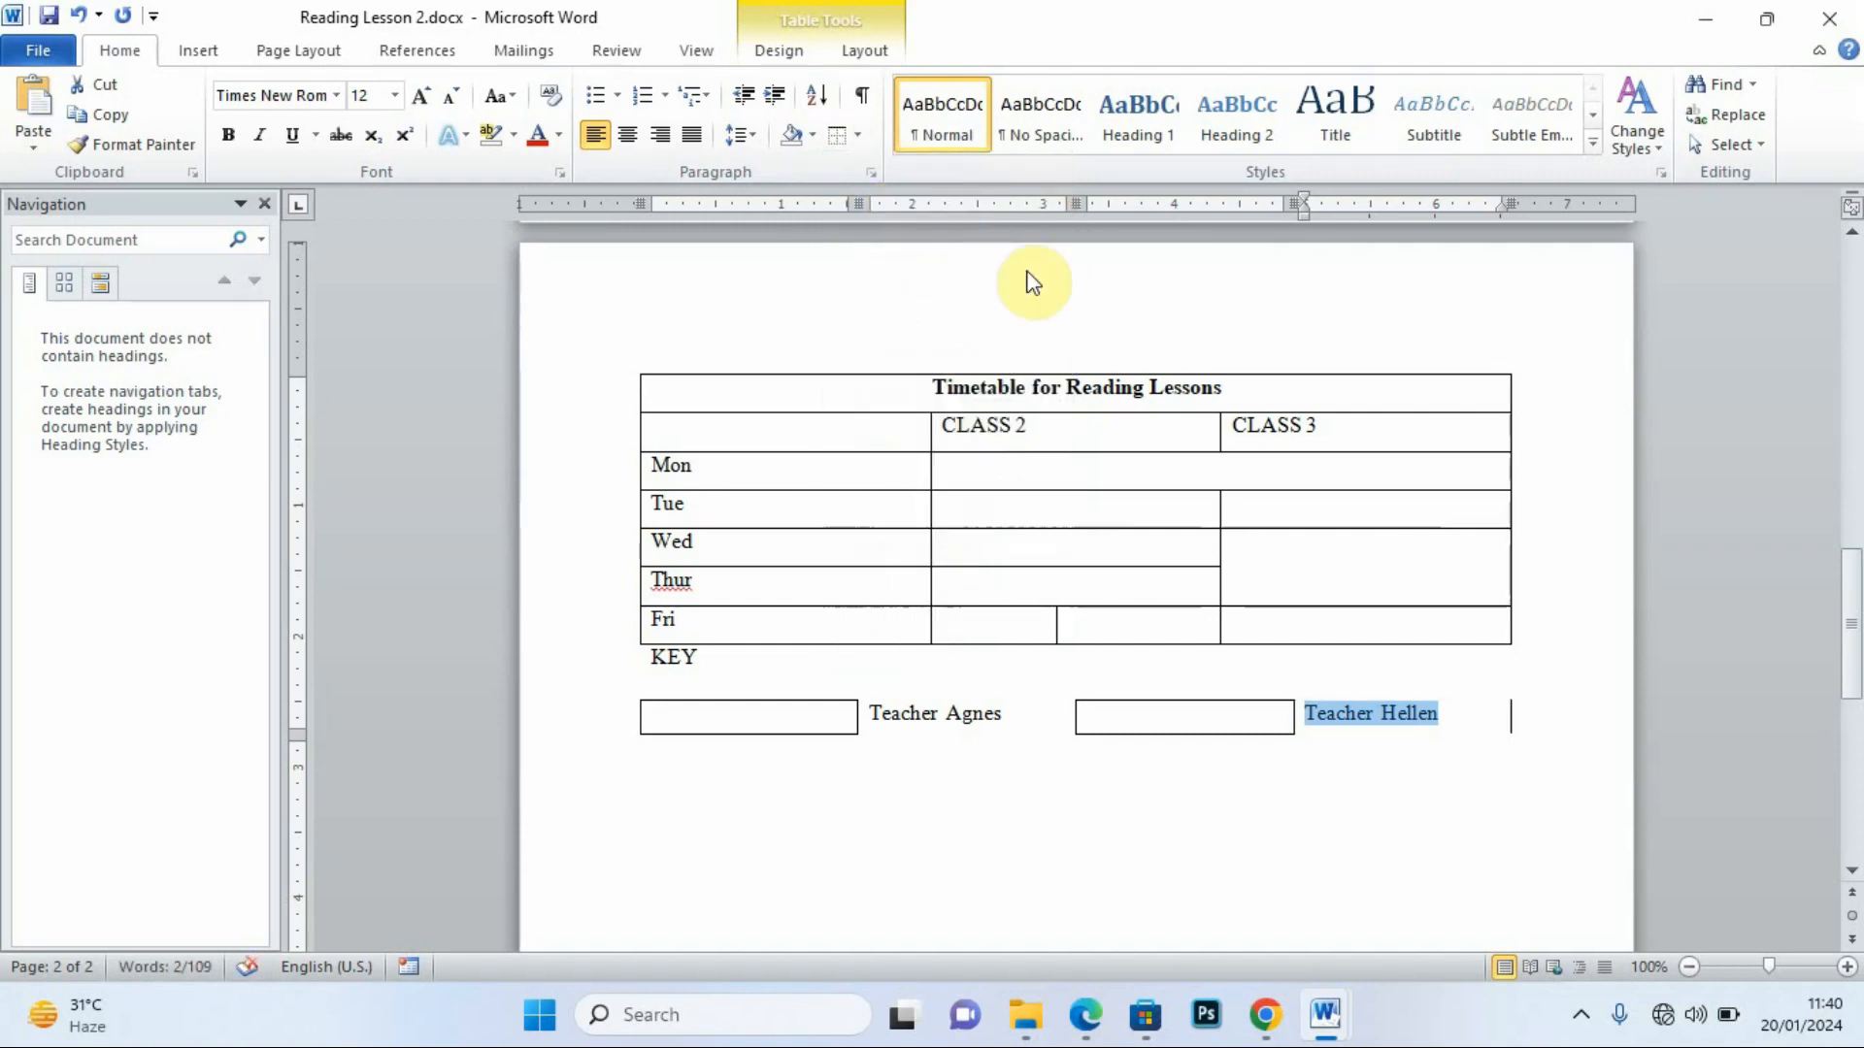
{"action": "left_click", "coordinate": [860, 144]}
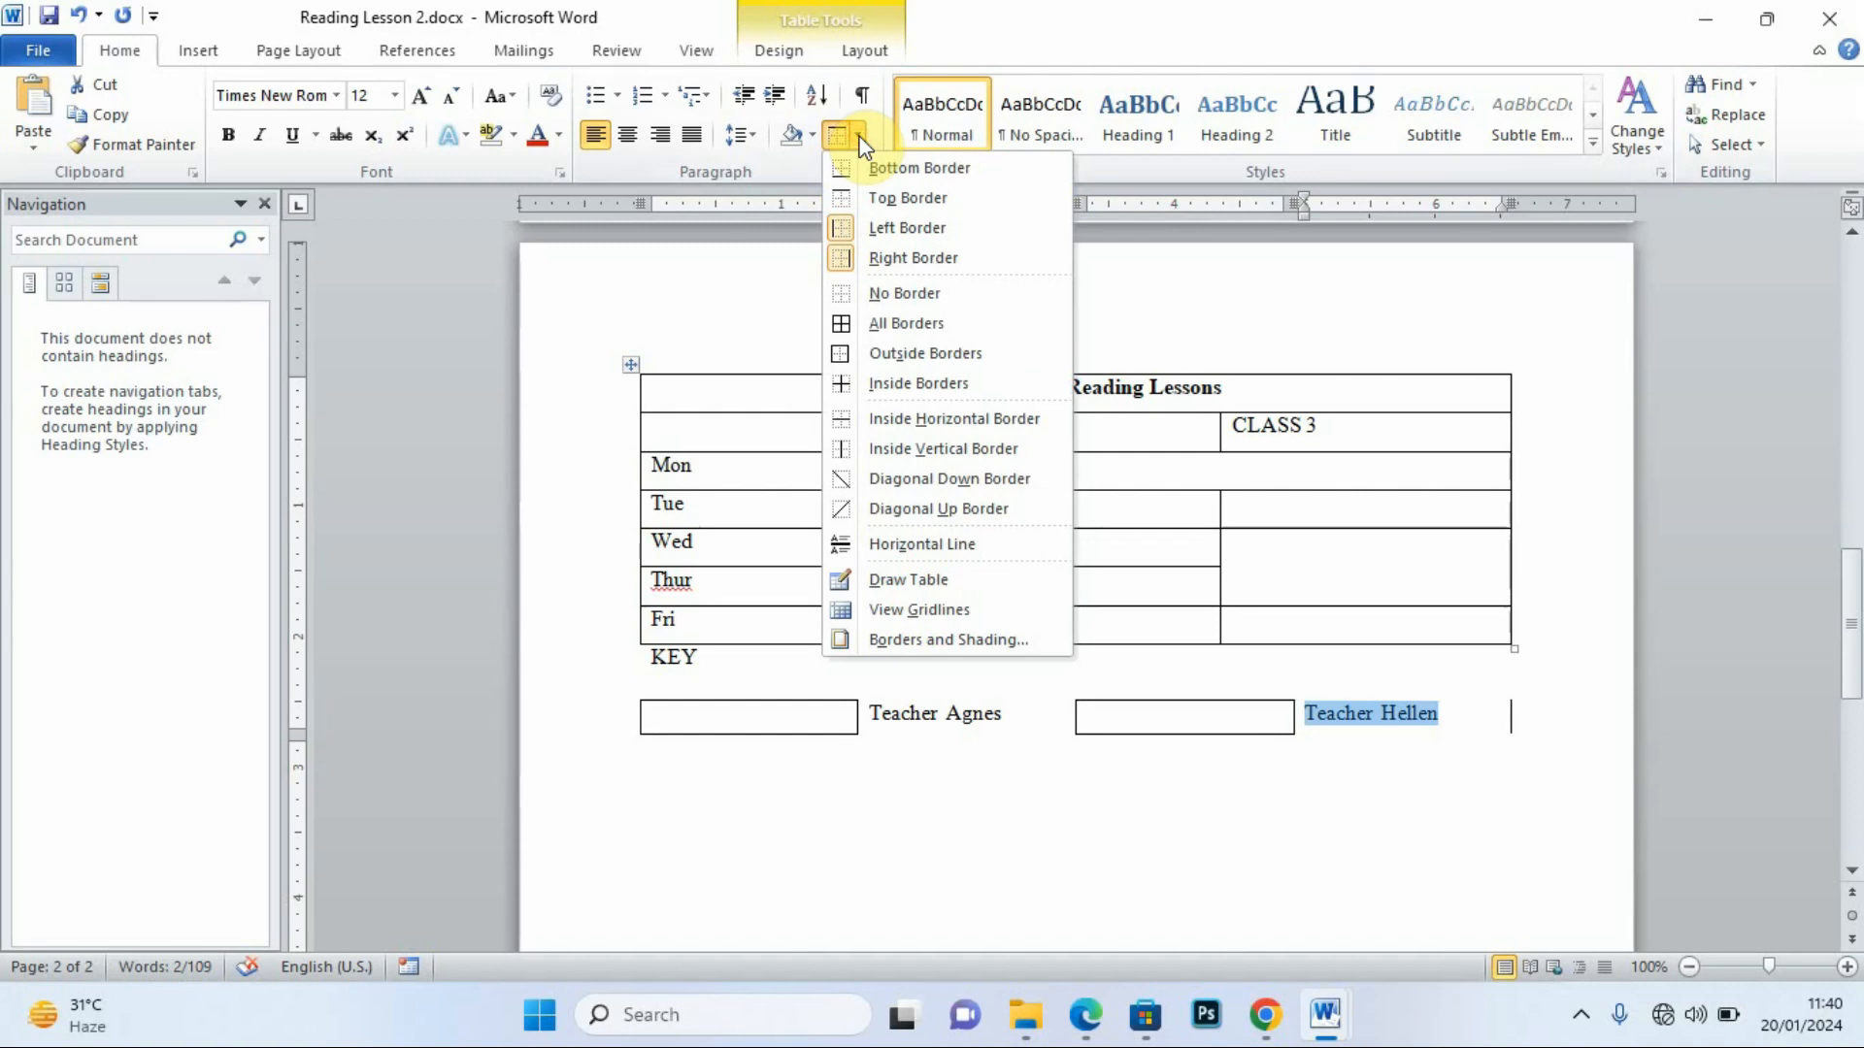
{"action": "left_click", "coordinate": [906, 258]}
{"action": "left_click", "coordinate": [1074, 787]}
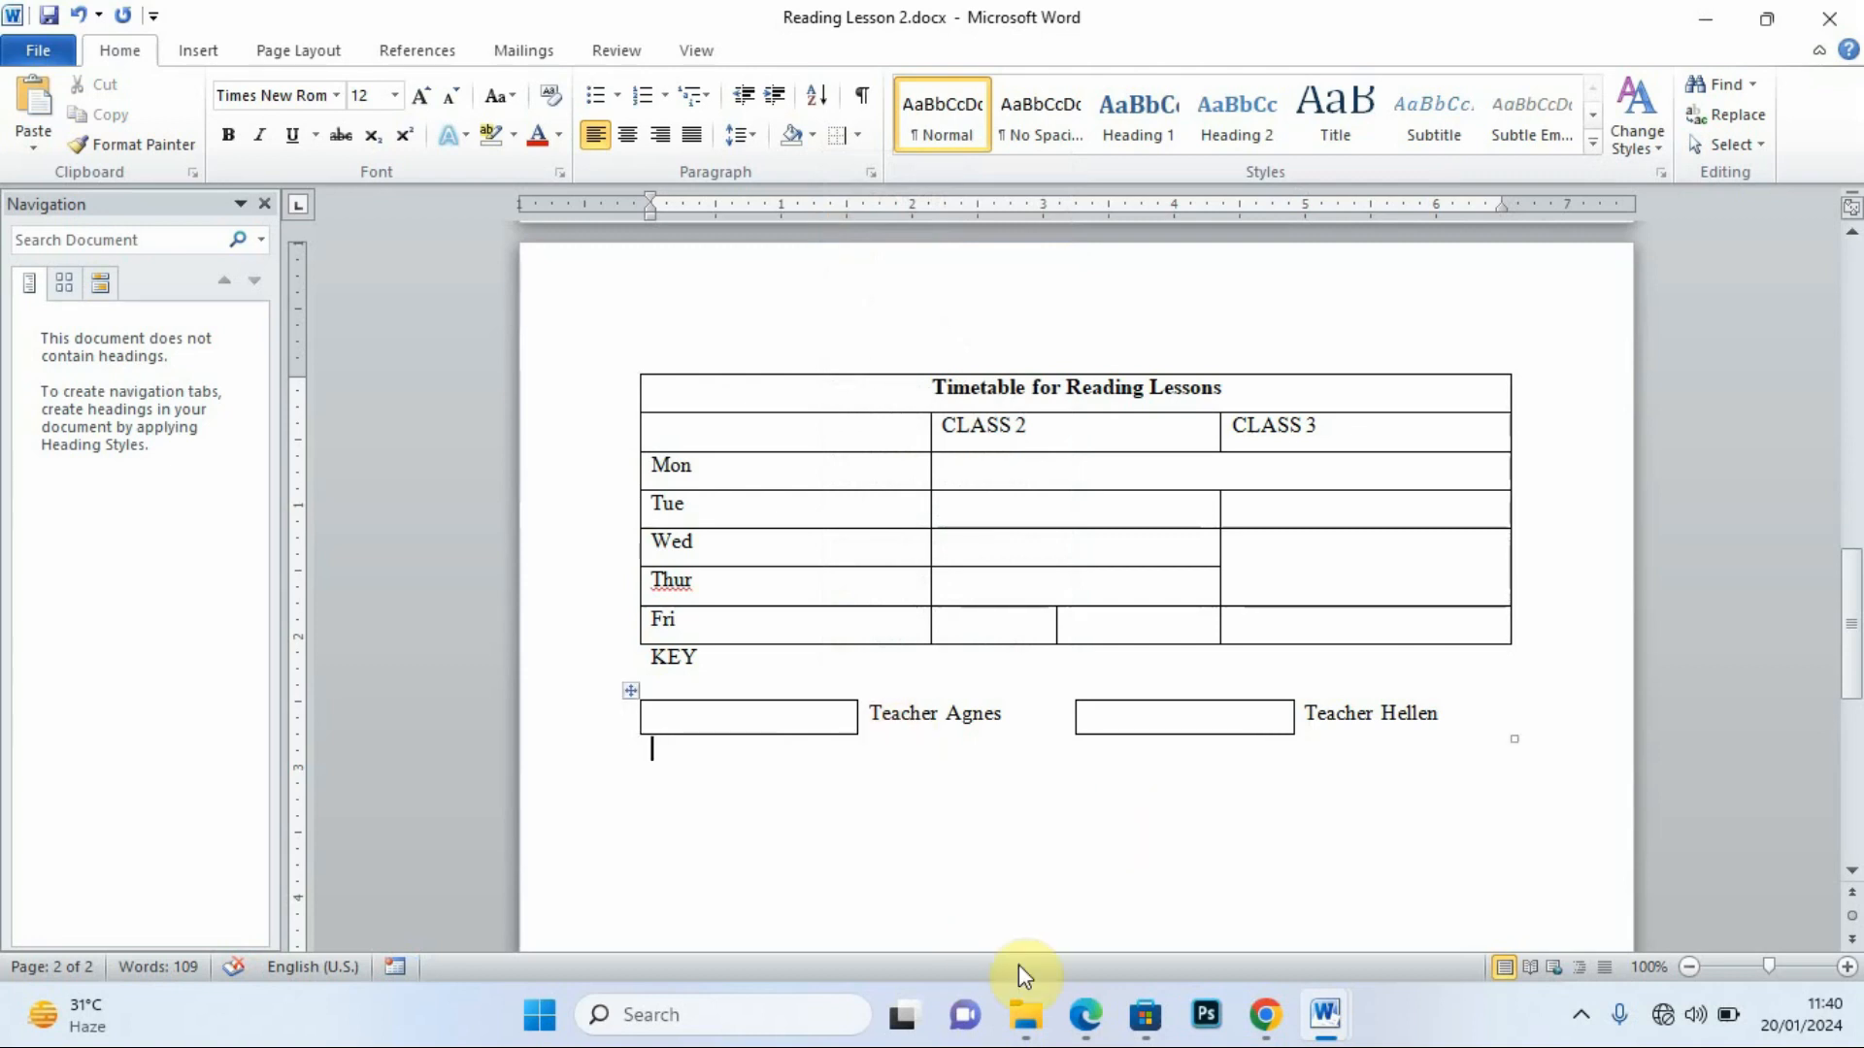
Check the shading of the timetable and key cells in the exam PDF and return to Reading Lesson 2 in Word.
{"action": "left_click", "coordinate": [1085, 1014]}
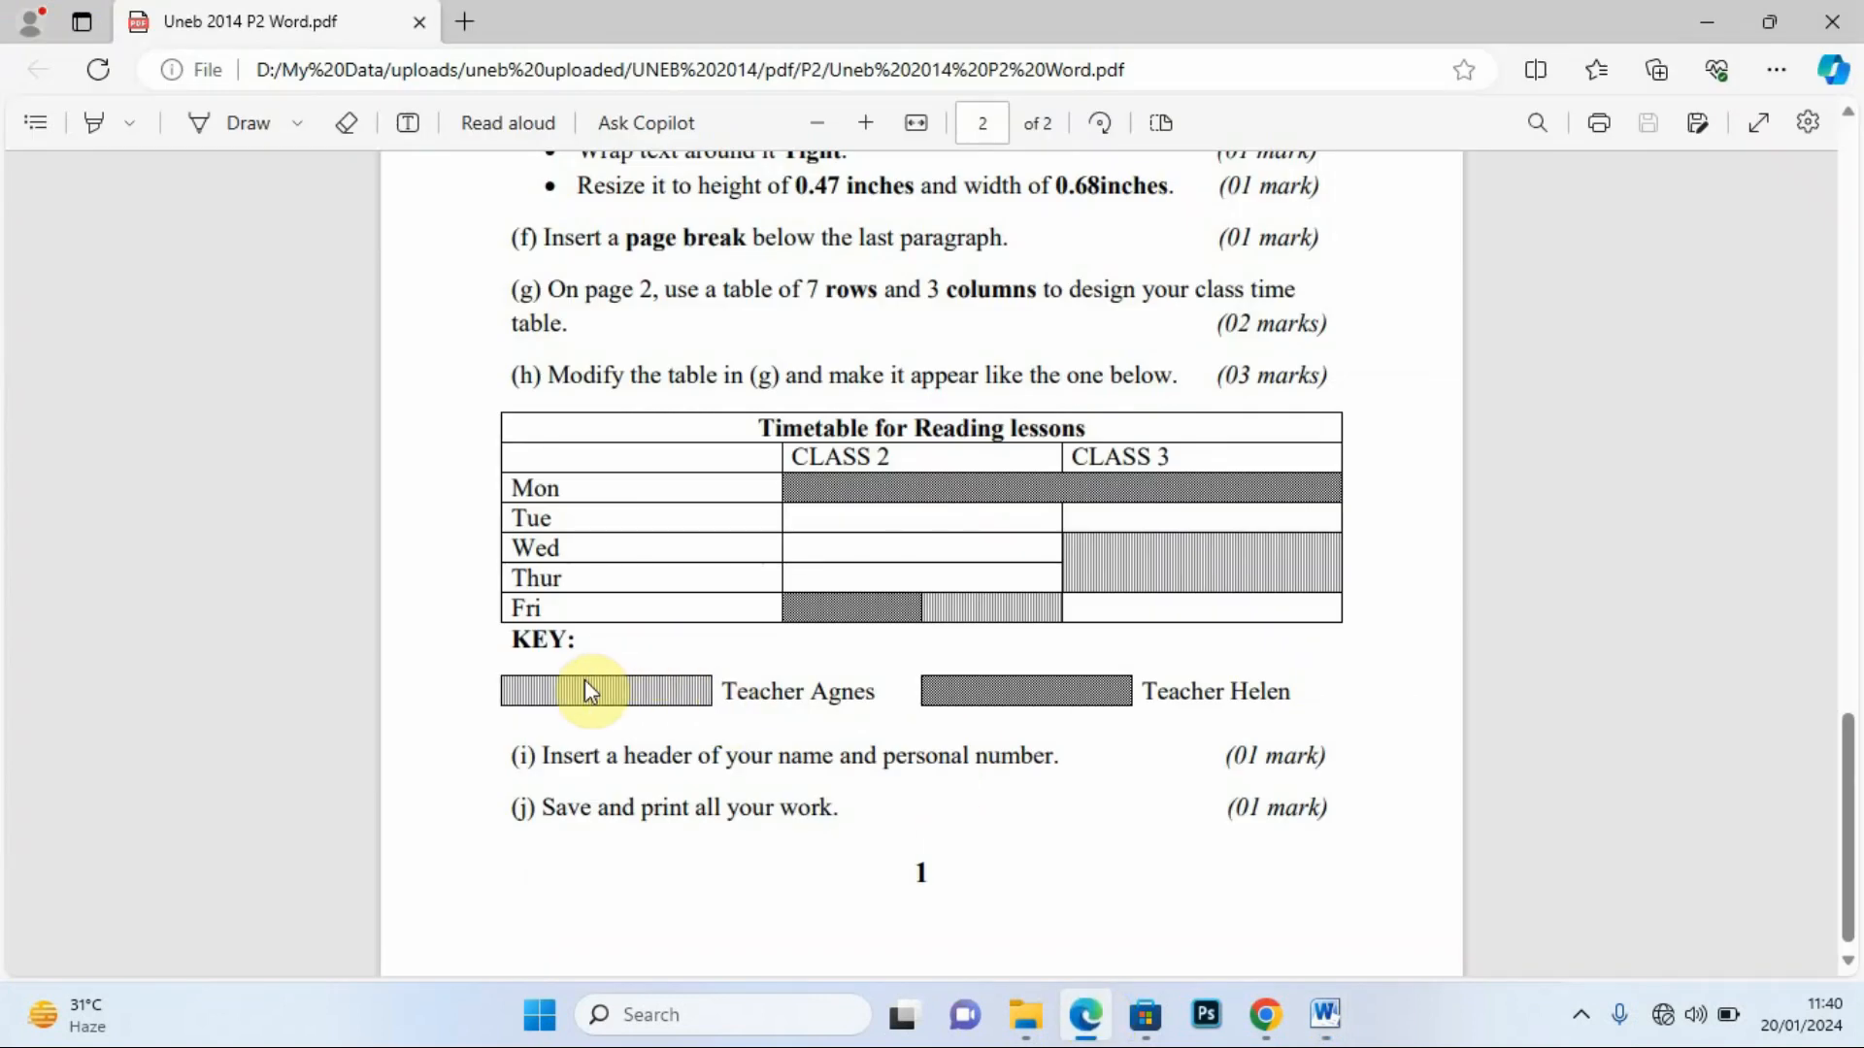
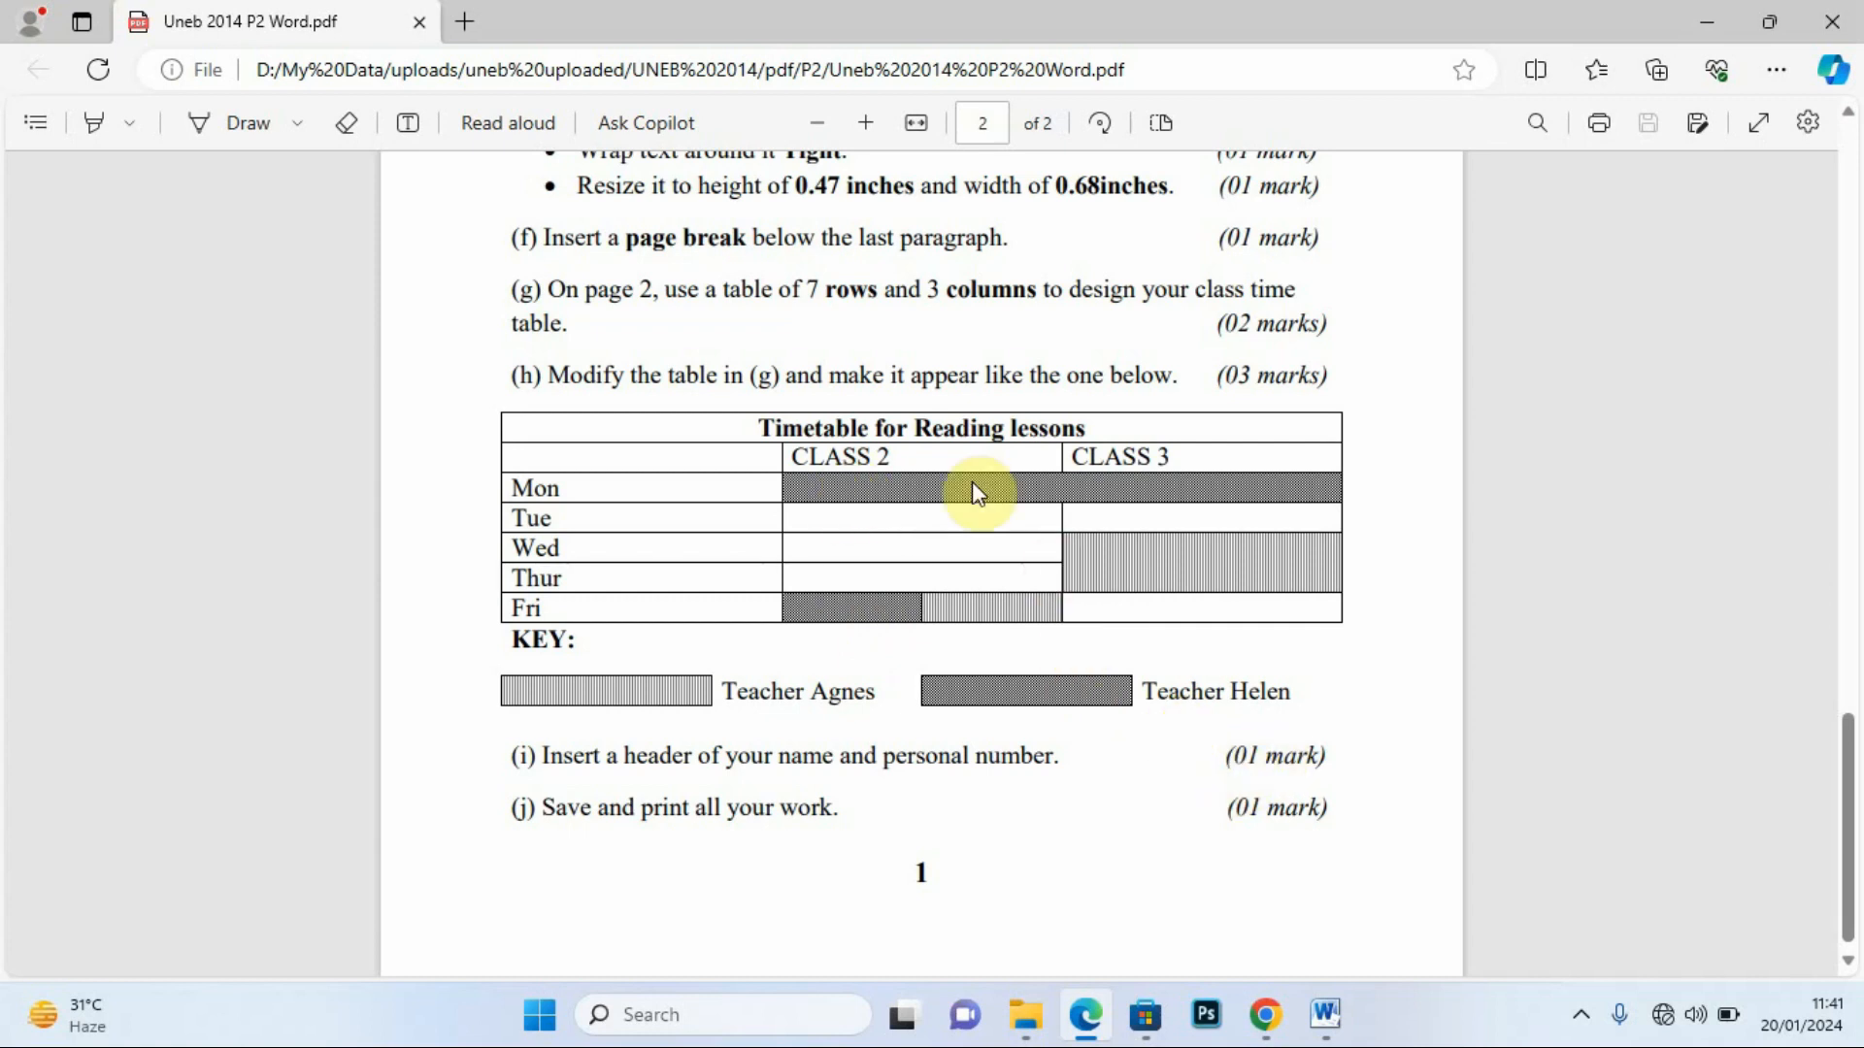
{"action": "left_click", "coordinate": [1326, 1014]}
{"action": "left_click", "coordinate": [1477, 884]}
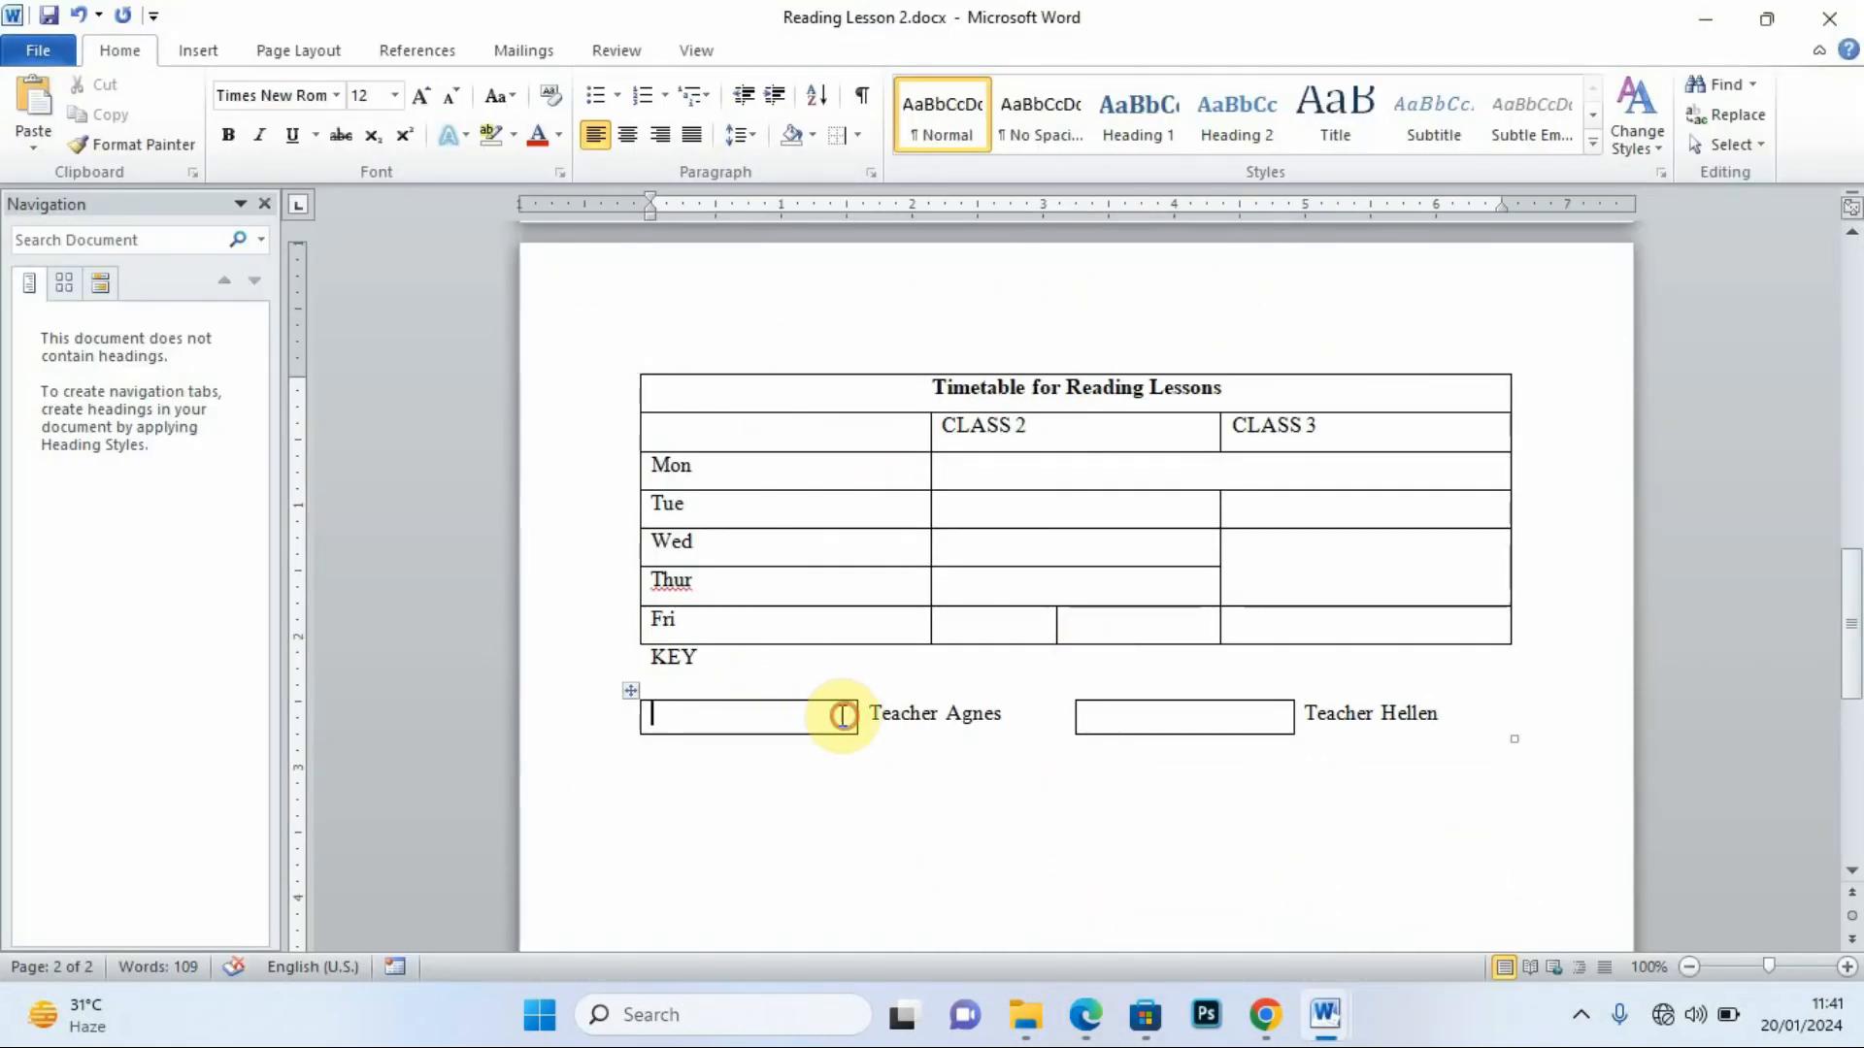
Shade the key table's first cell with the Lt Vertical pattern, applied to the cell only.
{"action": "left_click", "coordinate": [660, 715]}
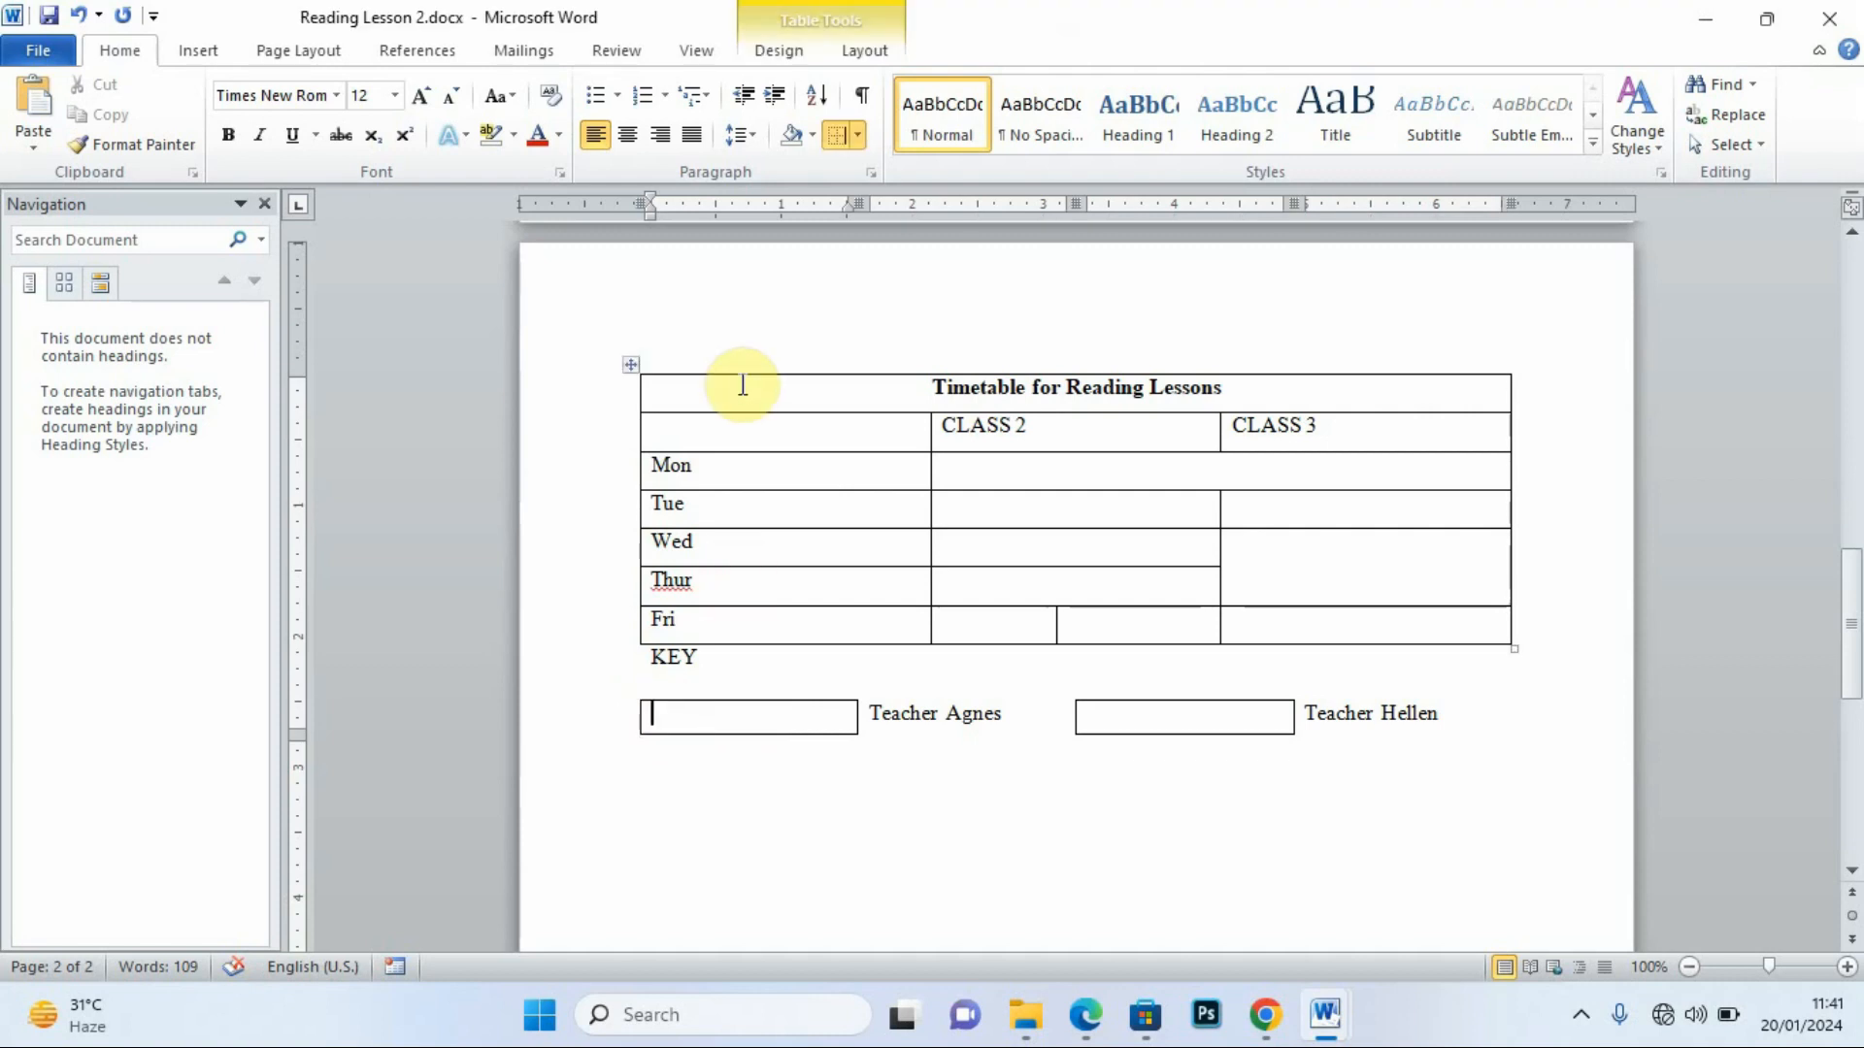
{"action": "left_click", "coordinate": [859, 138]}
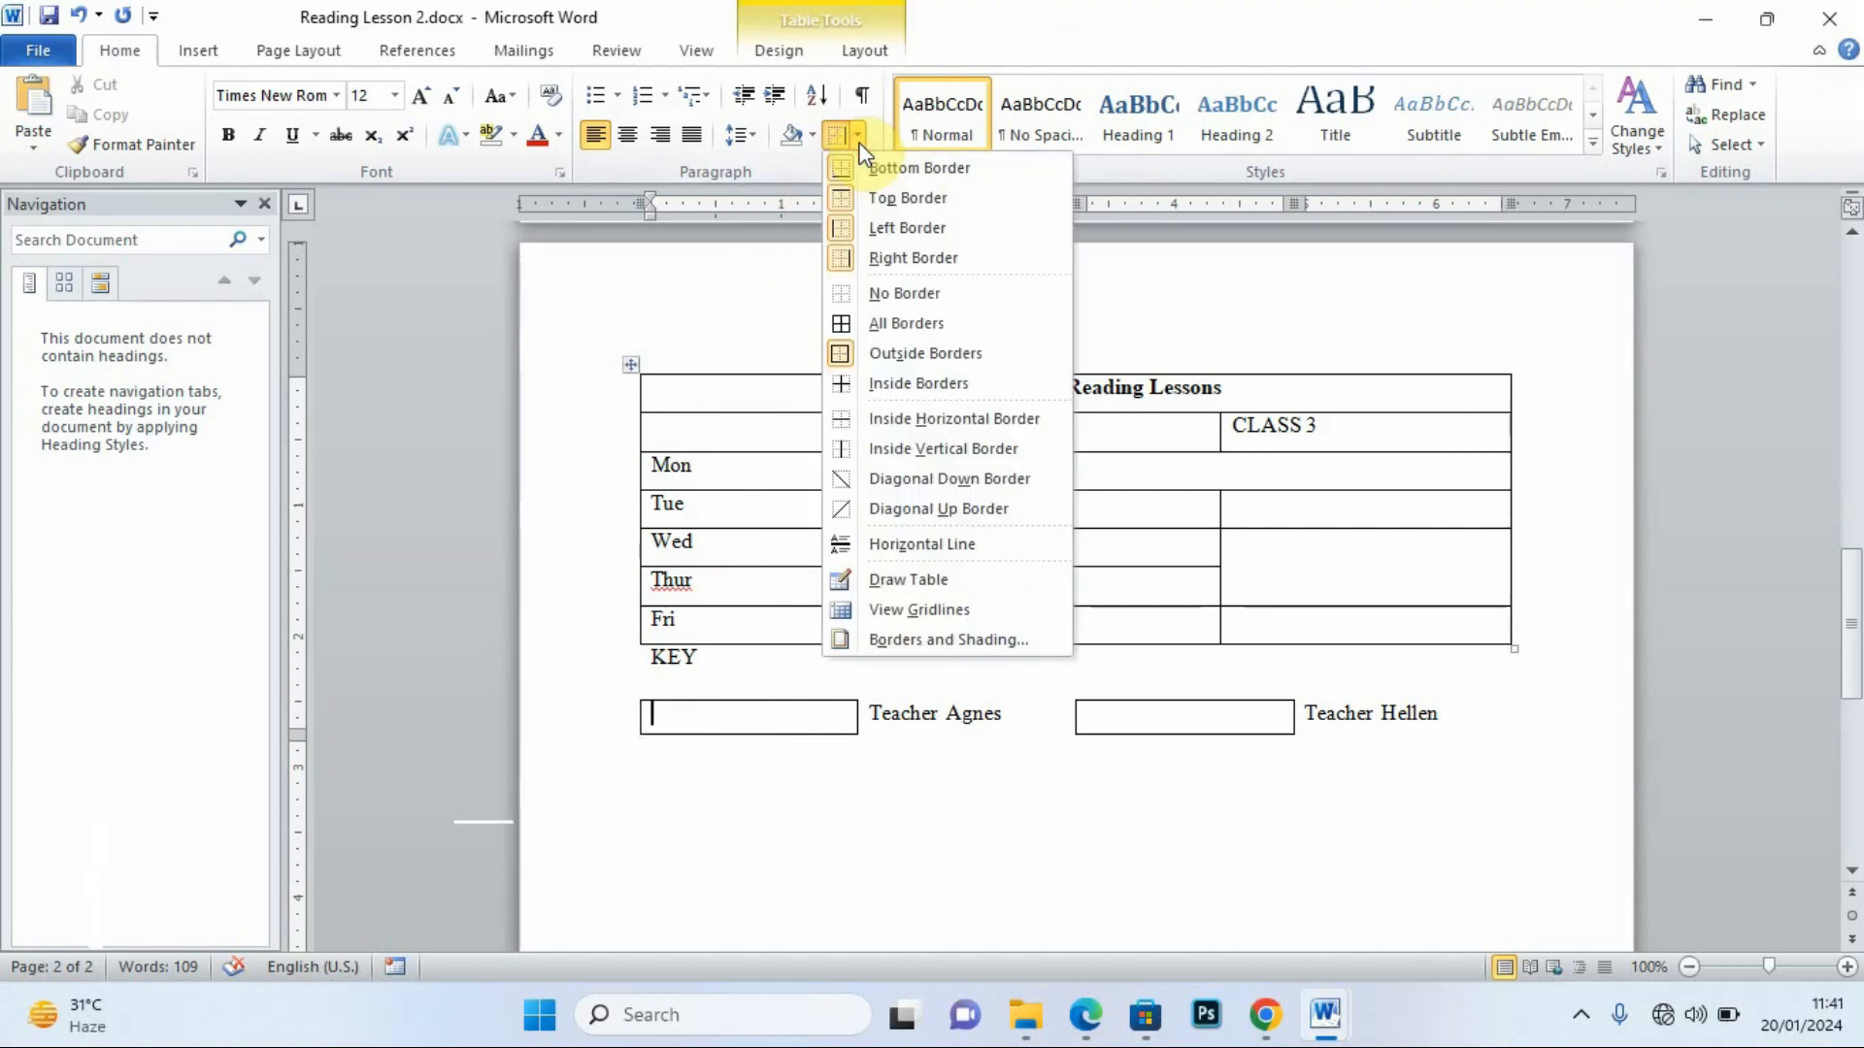
{"action": "left_click", "coordinate": [941, 641]}
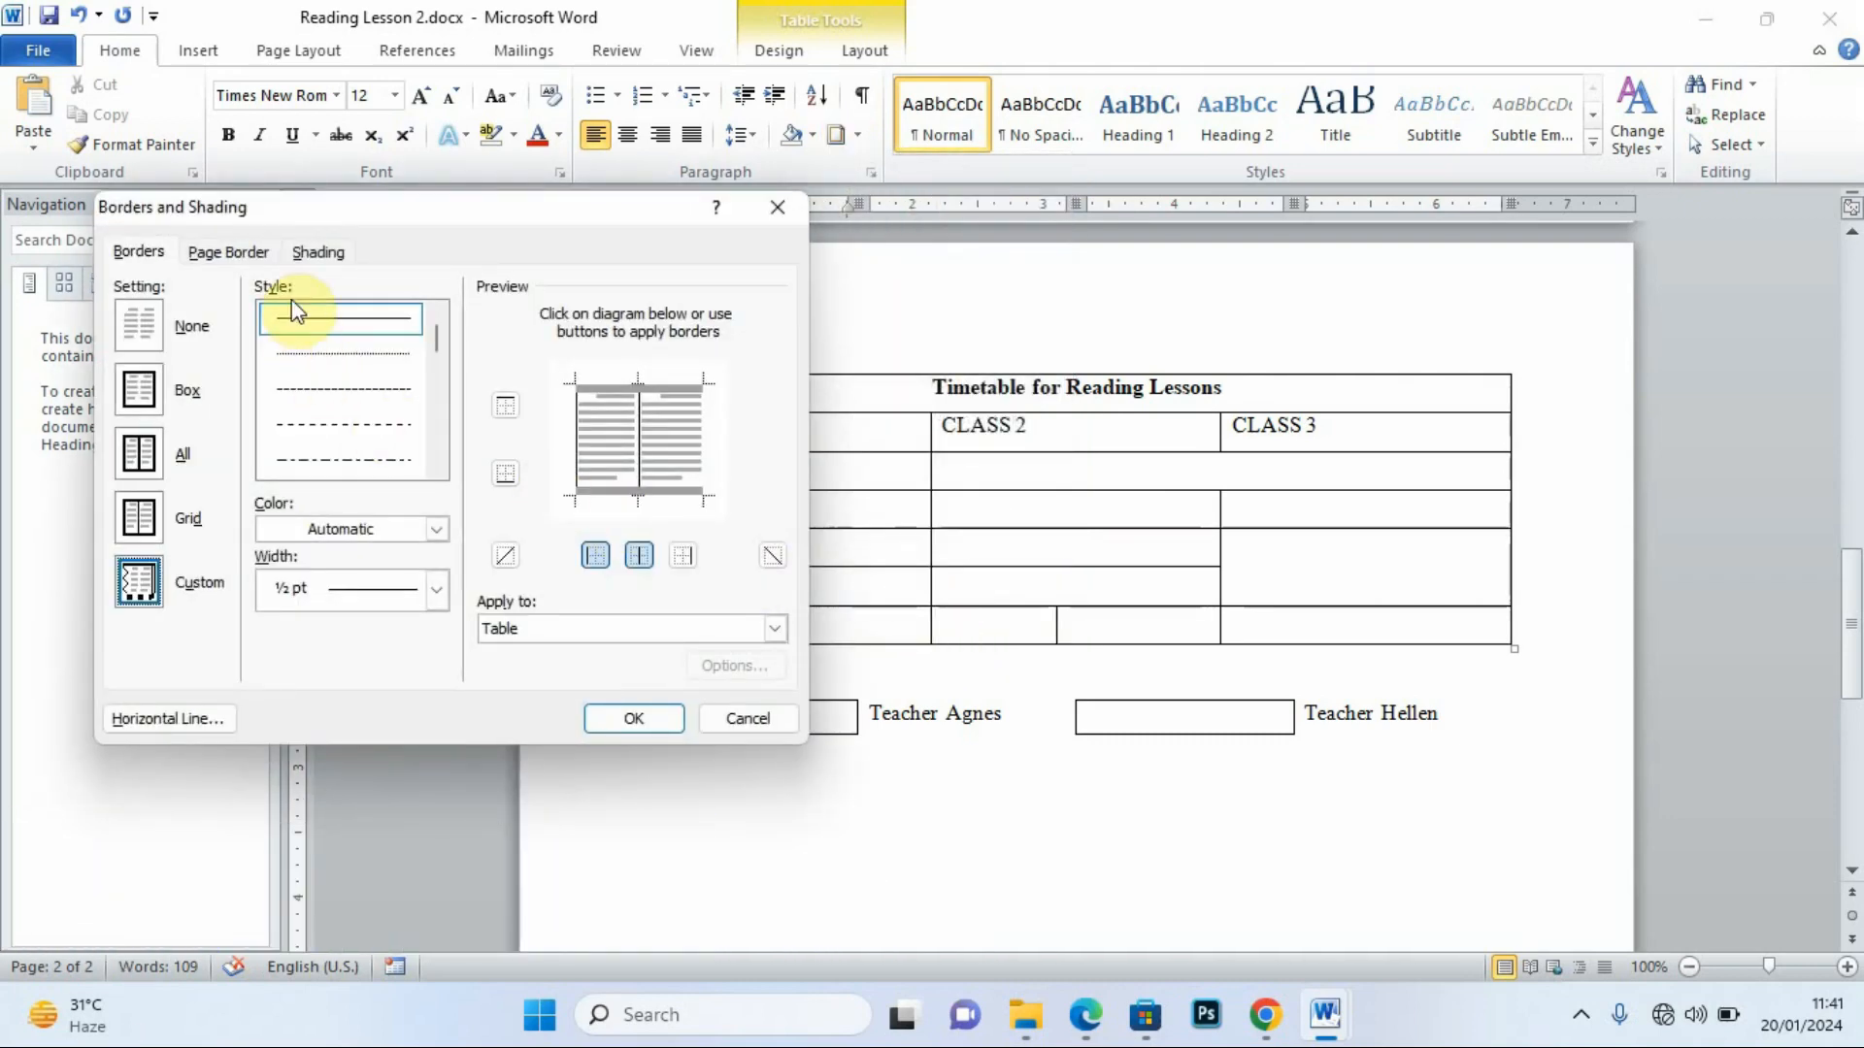
{"action": "left_click", "coordinate": [316, 253]}
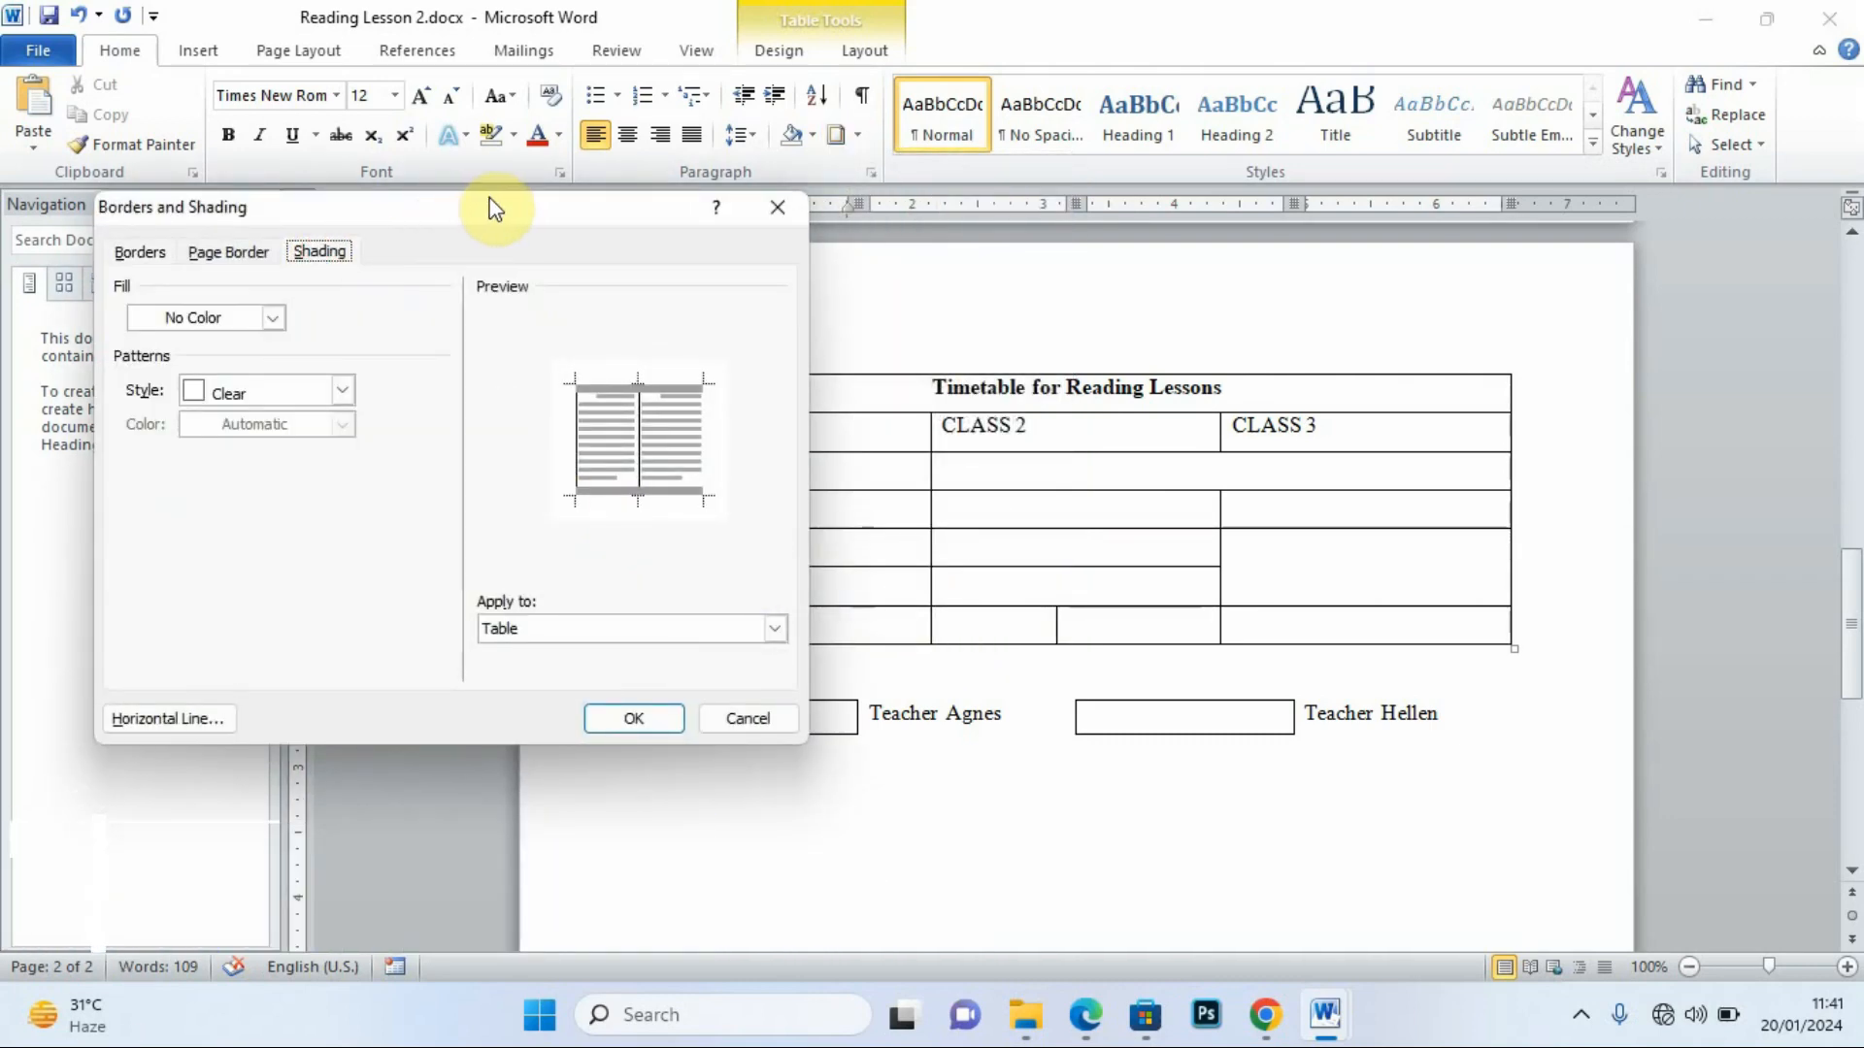
{"action": "mouse_move", "coordinate": [495, 209]}
{"action": "left_mouse_down"}
{"action": "mouse_move", "coordinate": [466, 81]}
{"action": "mouse_move", "coordinate": [484, 84]}
{"action": "left_mouse_up"}
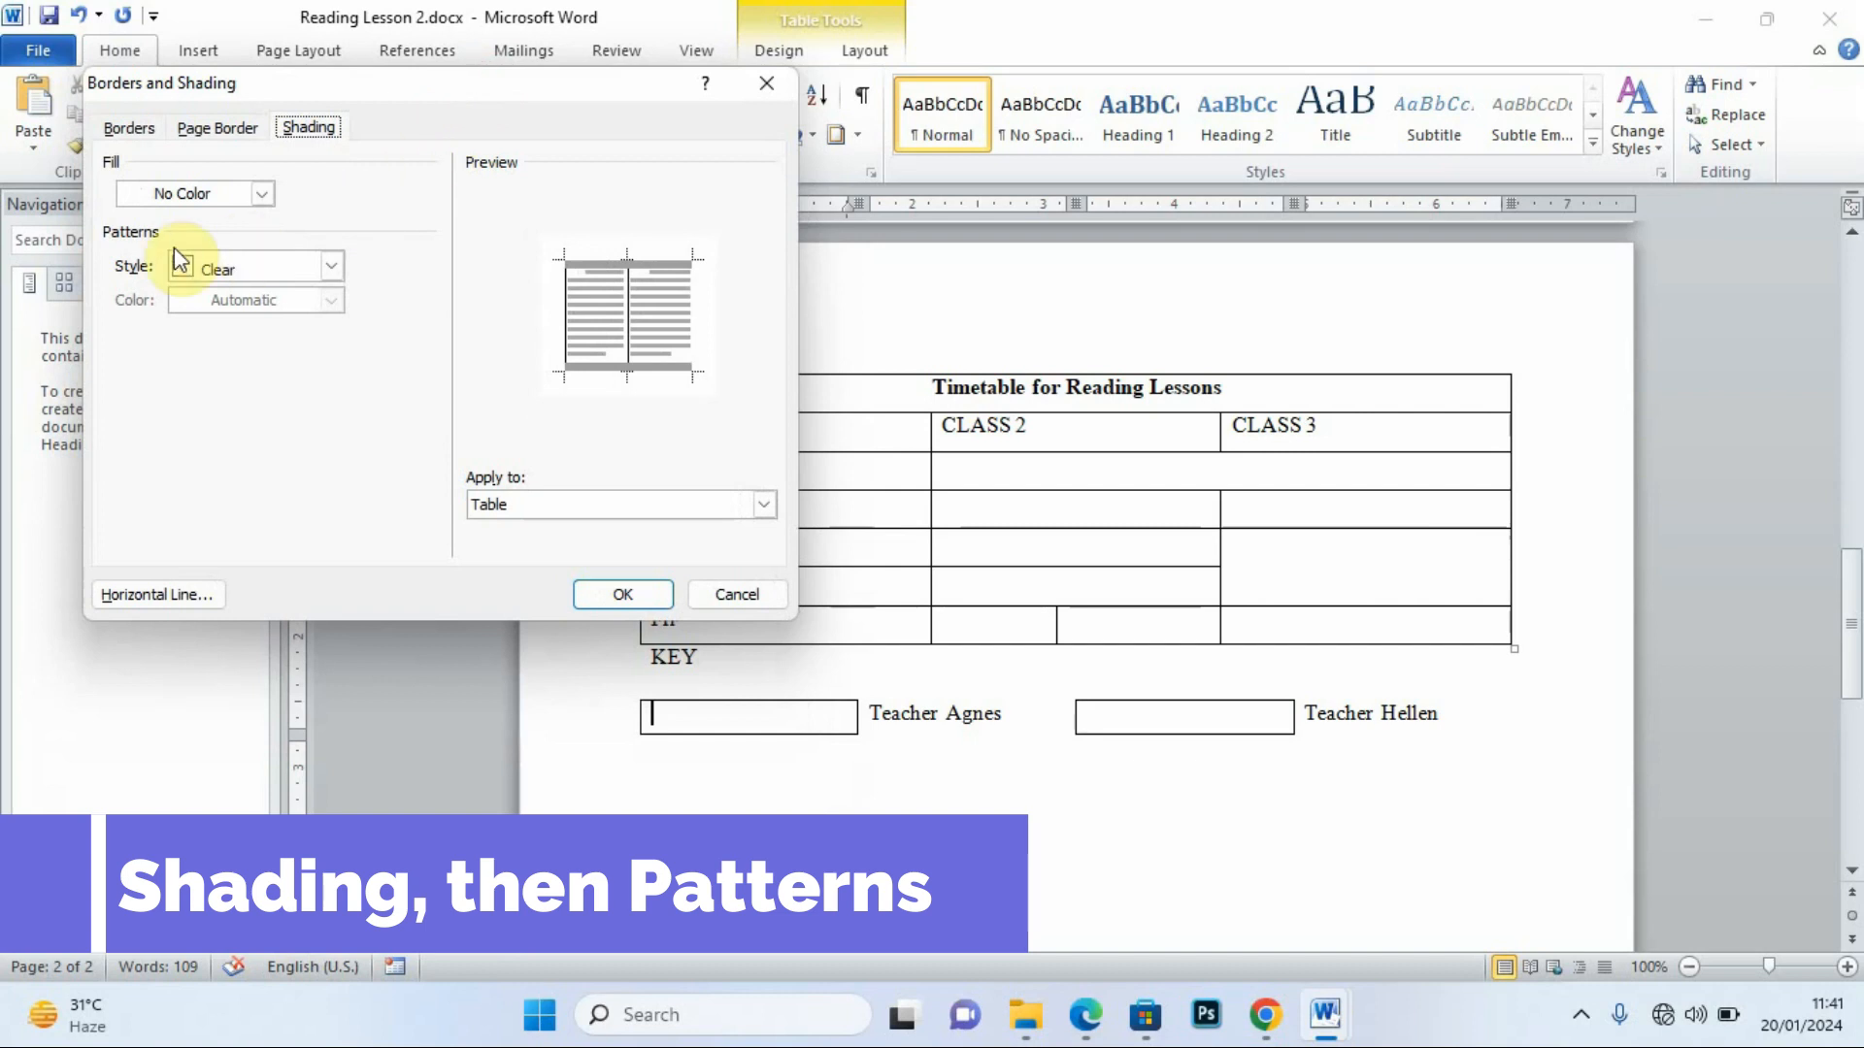
{"action": "left_click", "coordinate": [331, 266]}
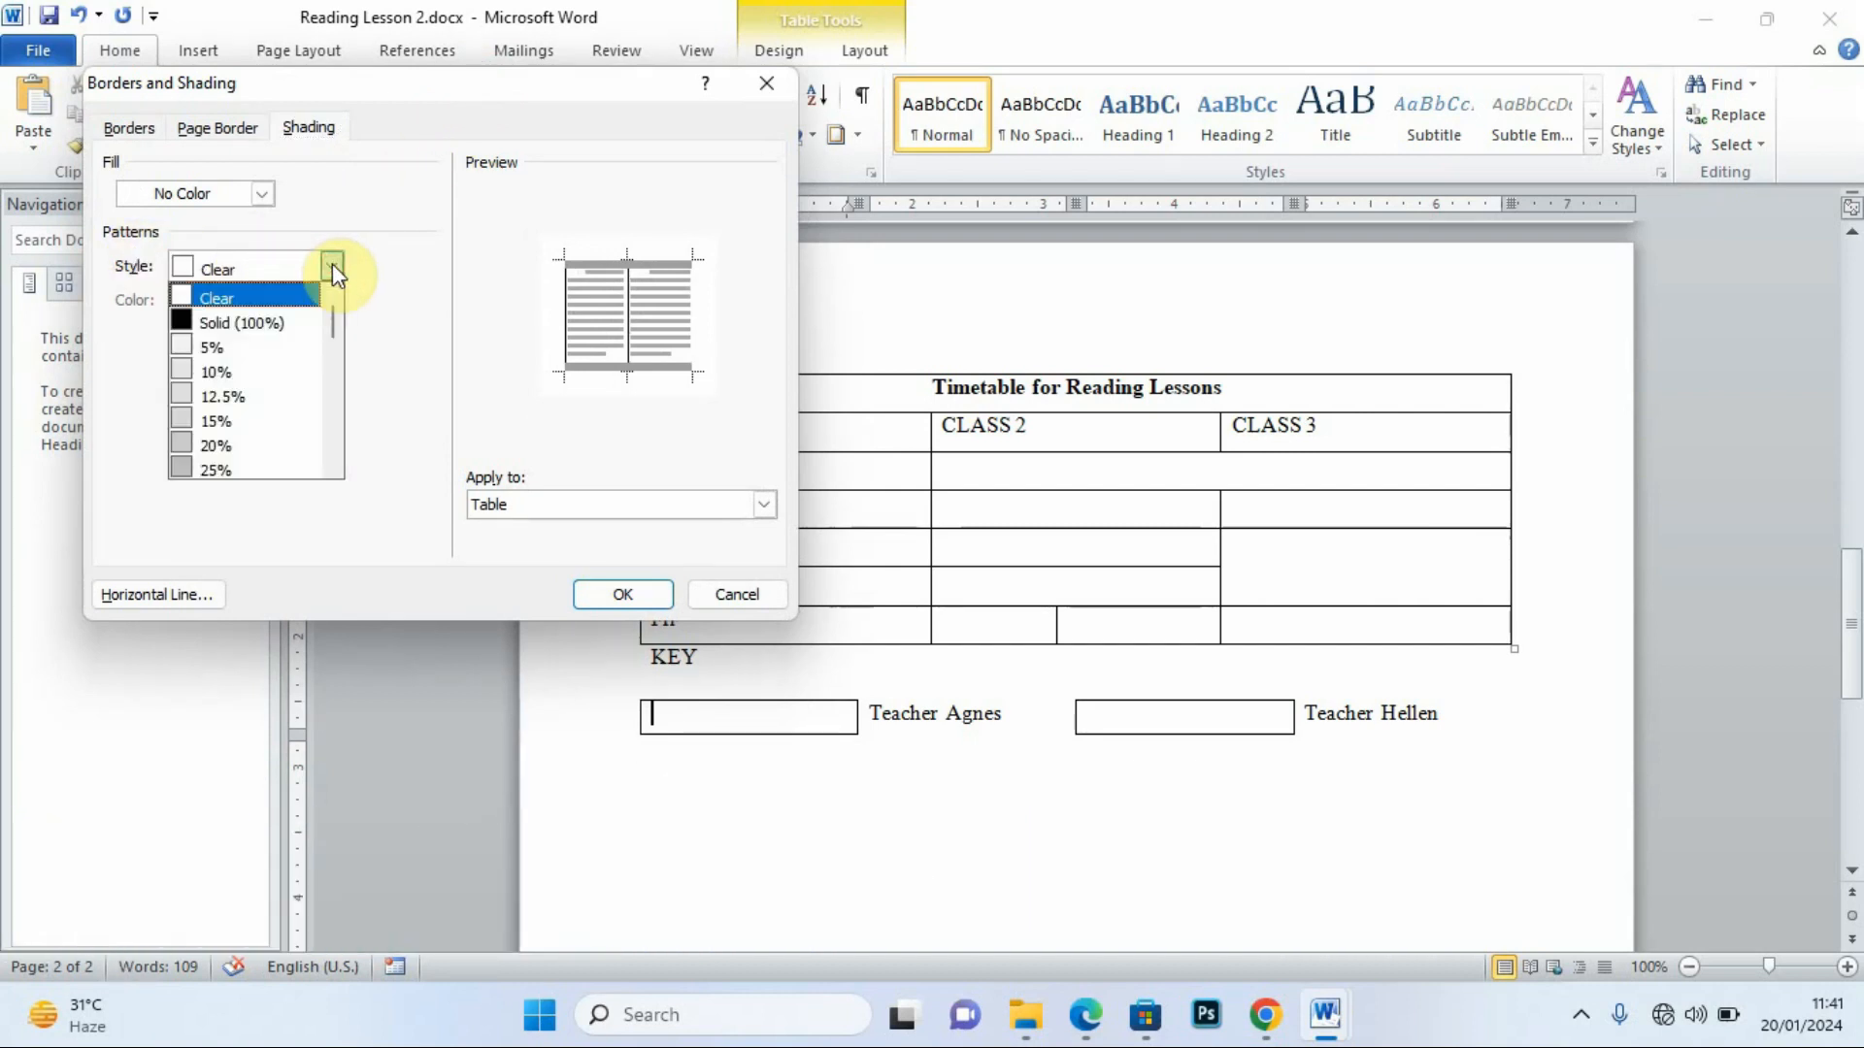
{"action": "left_click_drag", "start_coordinate": [335, 323], "coordinate": [337, 430]}
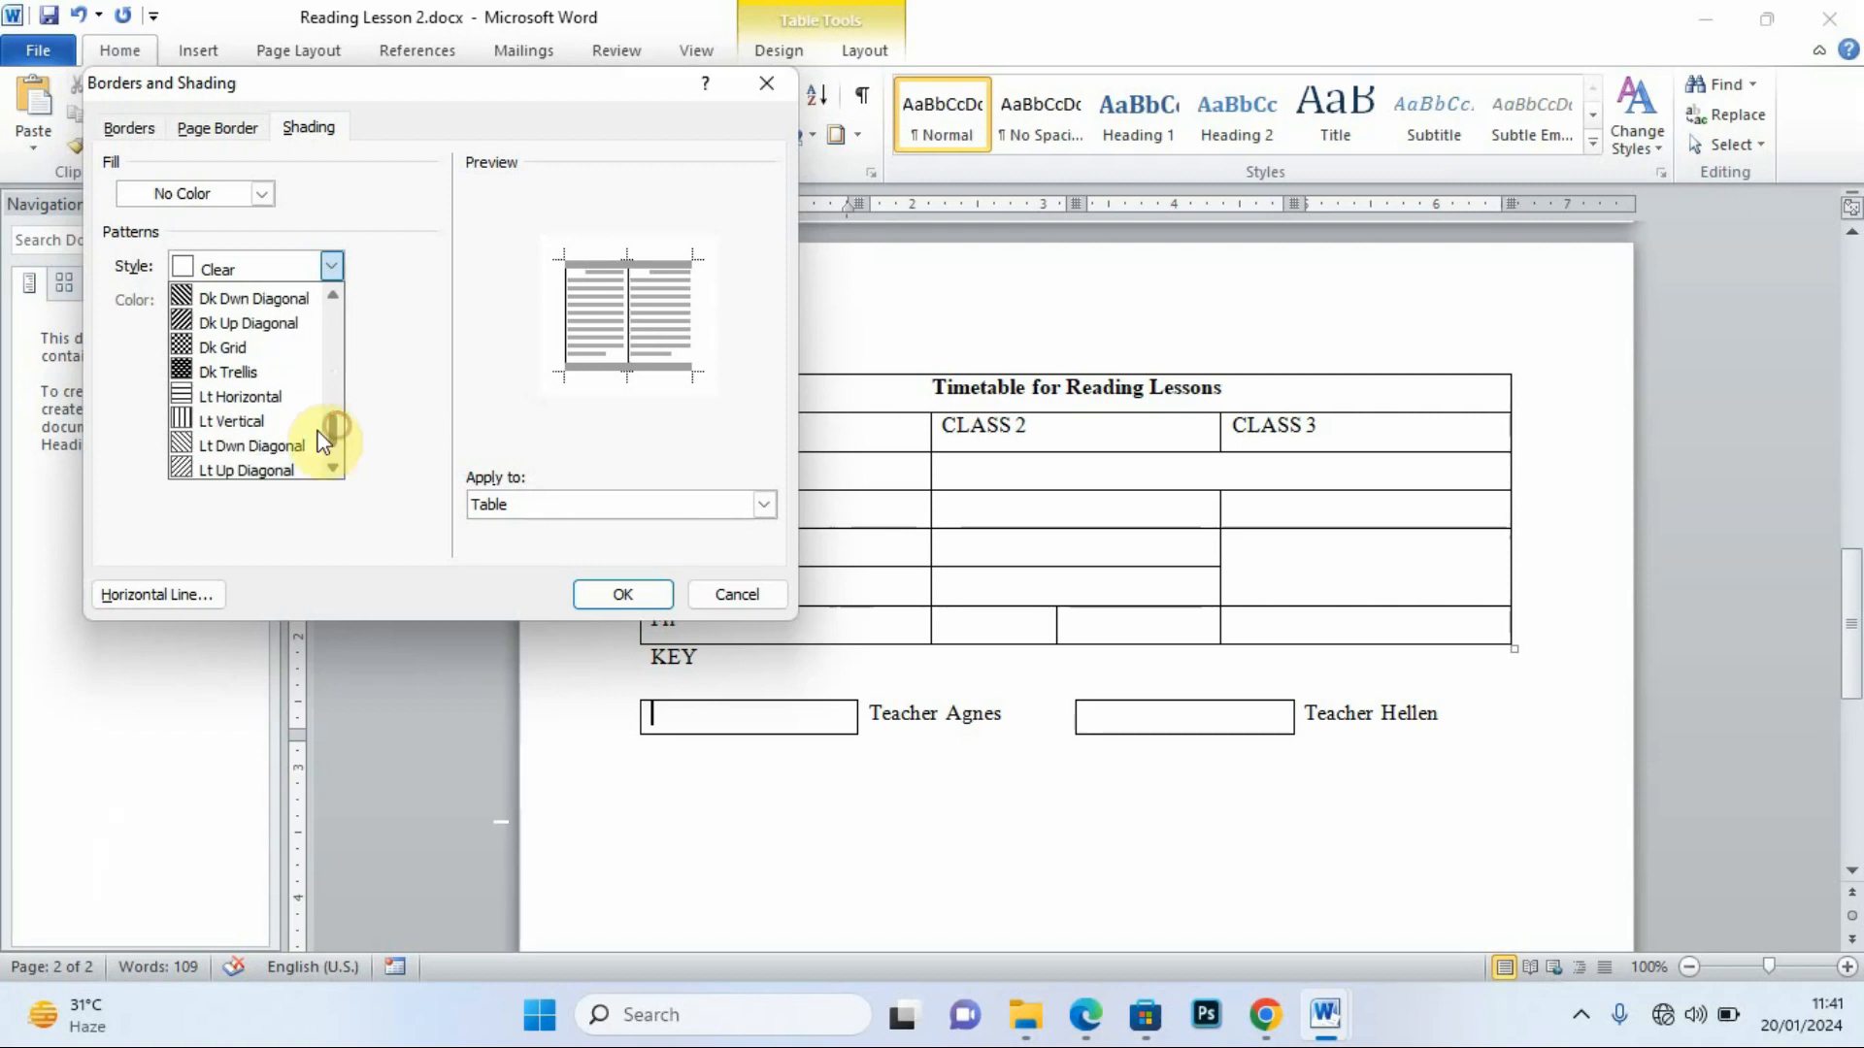
{"action": "left_click", "coordinate": [240, 425]}
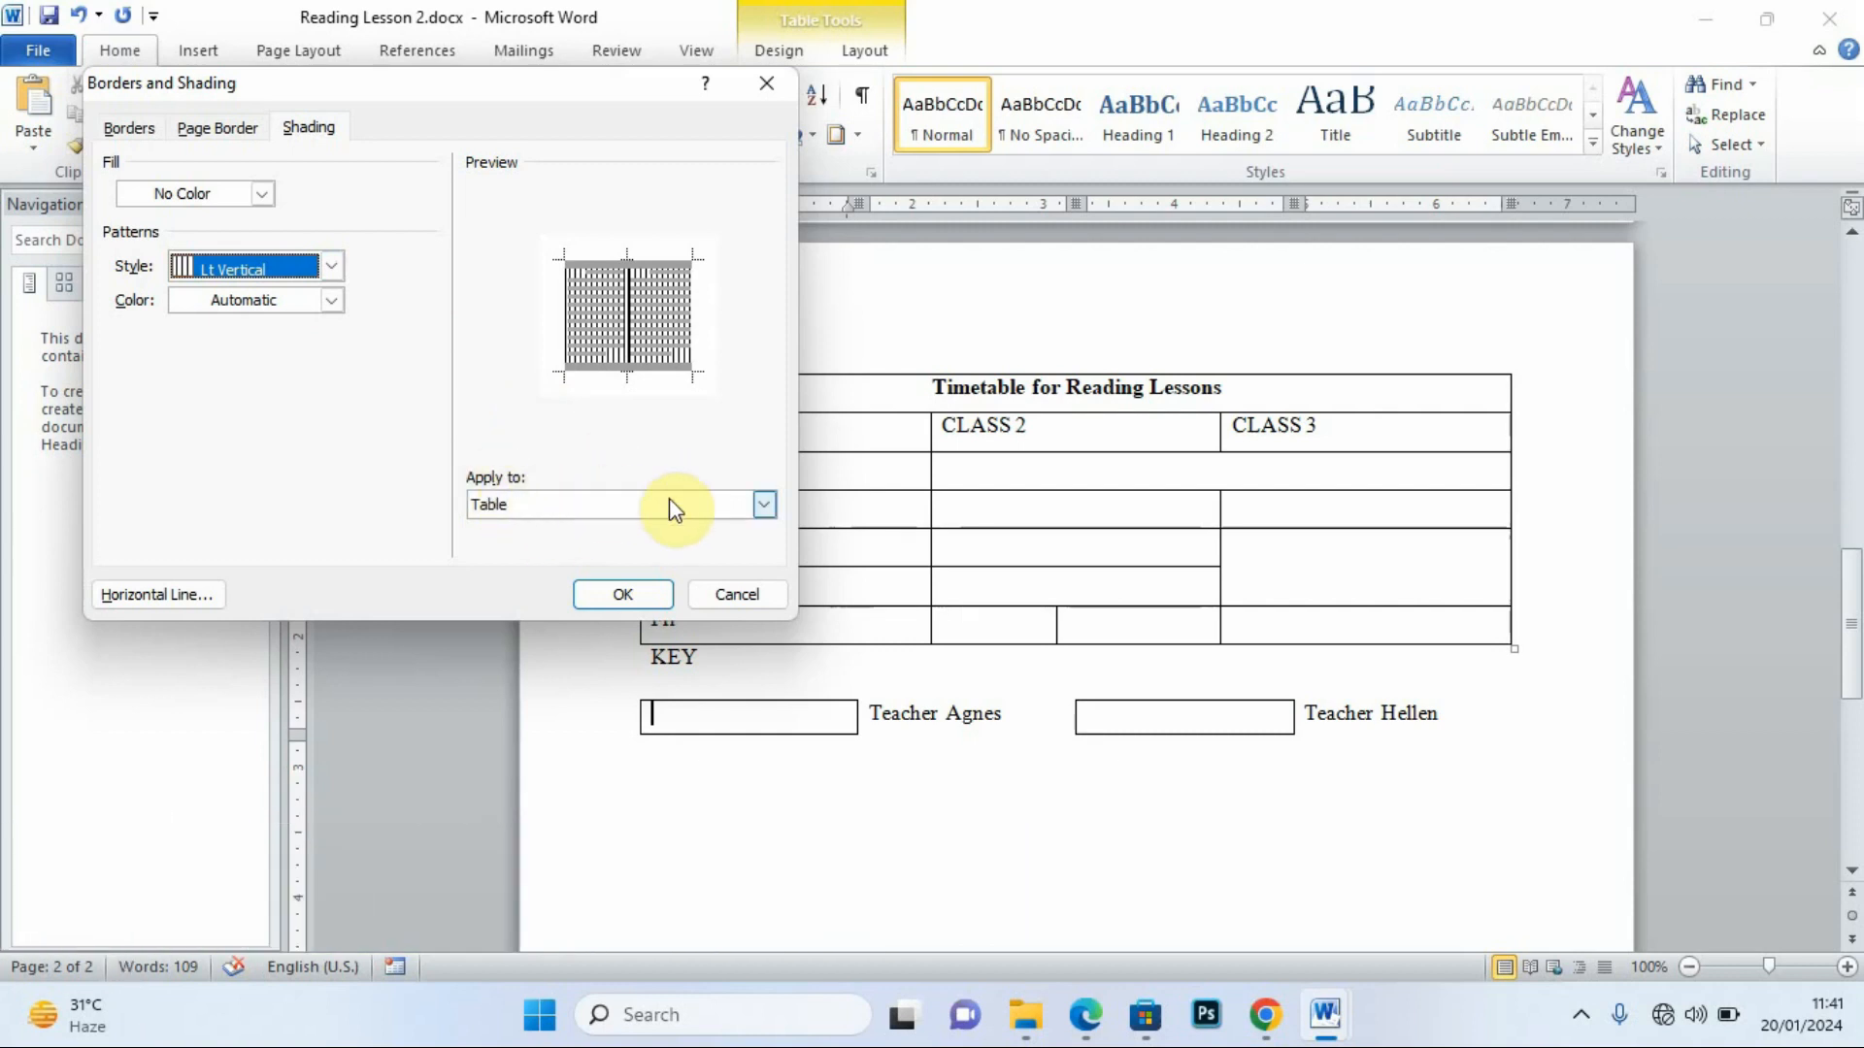
{"action": "left_click", "coordinate": [765, 506]}
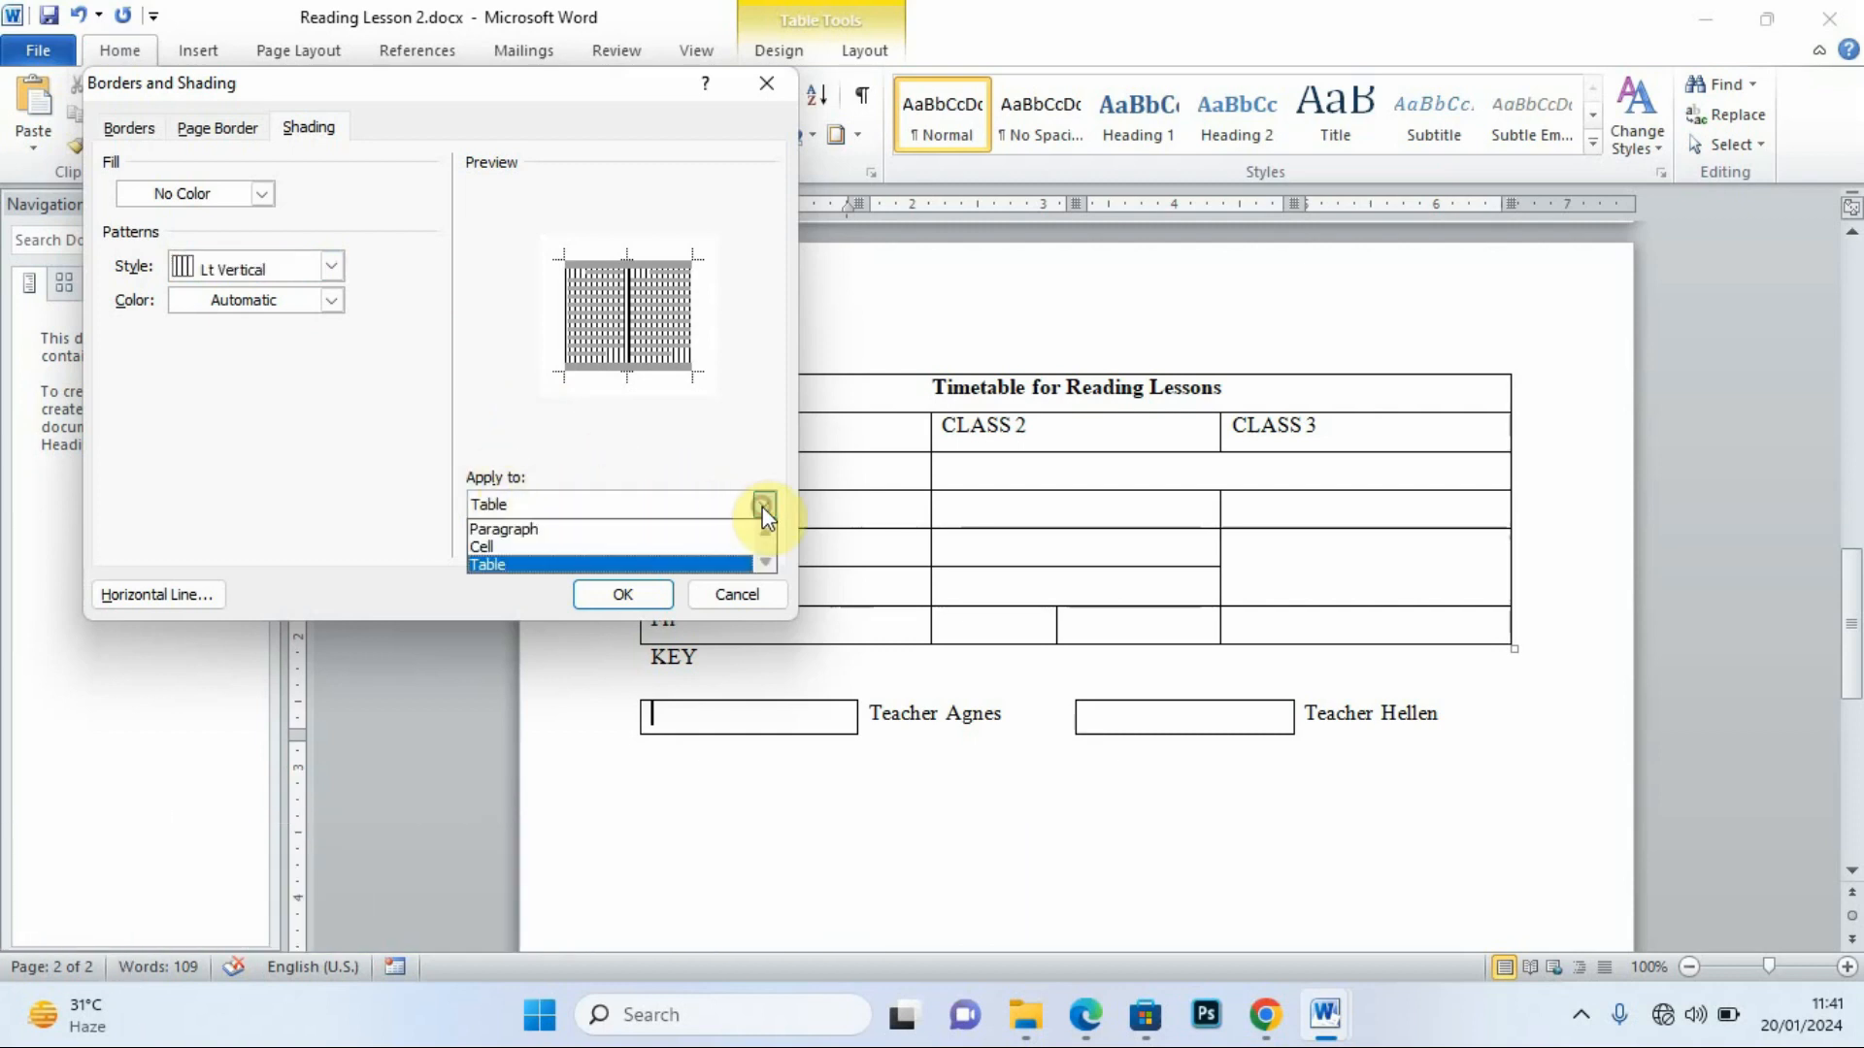
{"action": "left_click", "coordinate": [581, 548]}
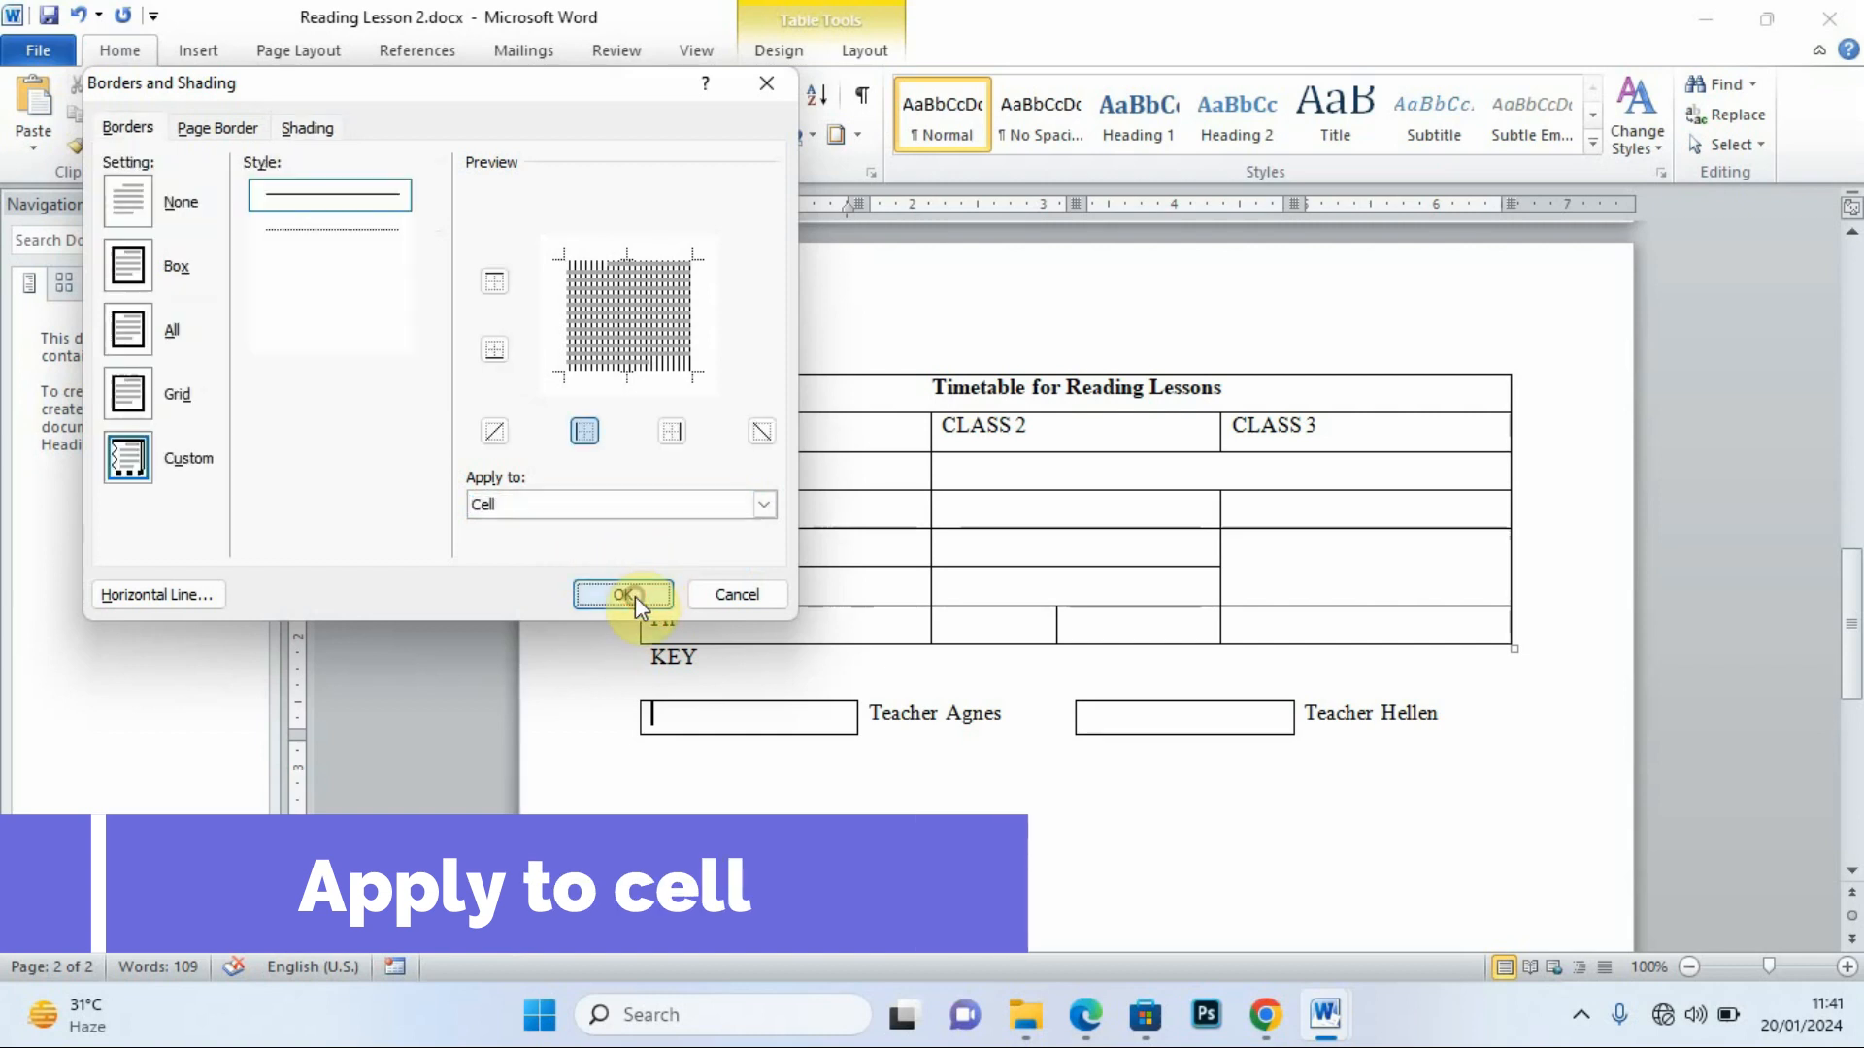
{"action": "left_click", "coordinate": [640, 595]}
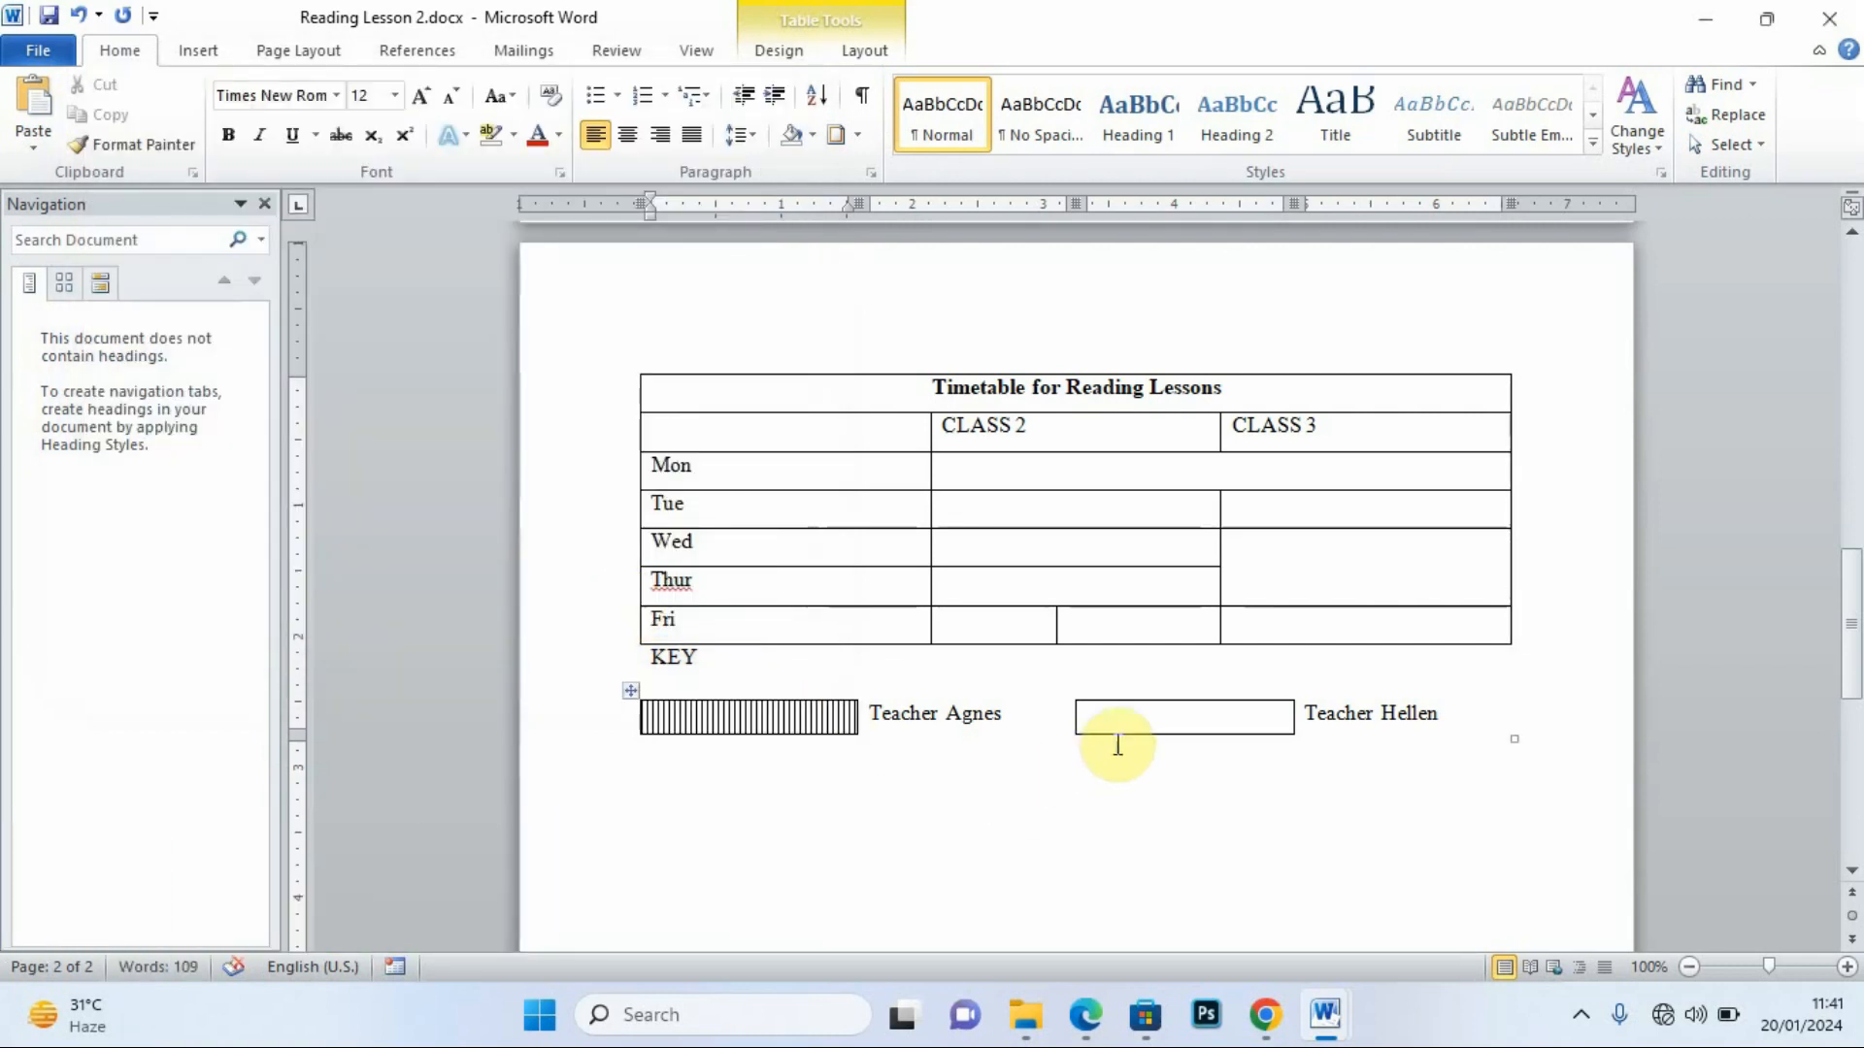
Shade the key table's third cell, beside the second teacher's label, with the Dk Grid pattern, applied to the cell only.
{"action": "left_click", "coordinate": [1142, 716]}
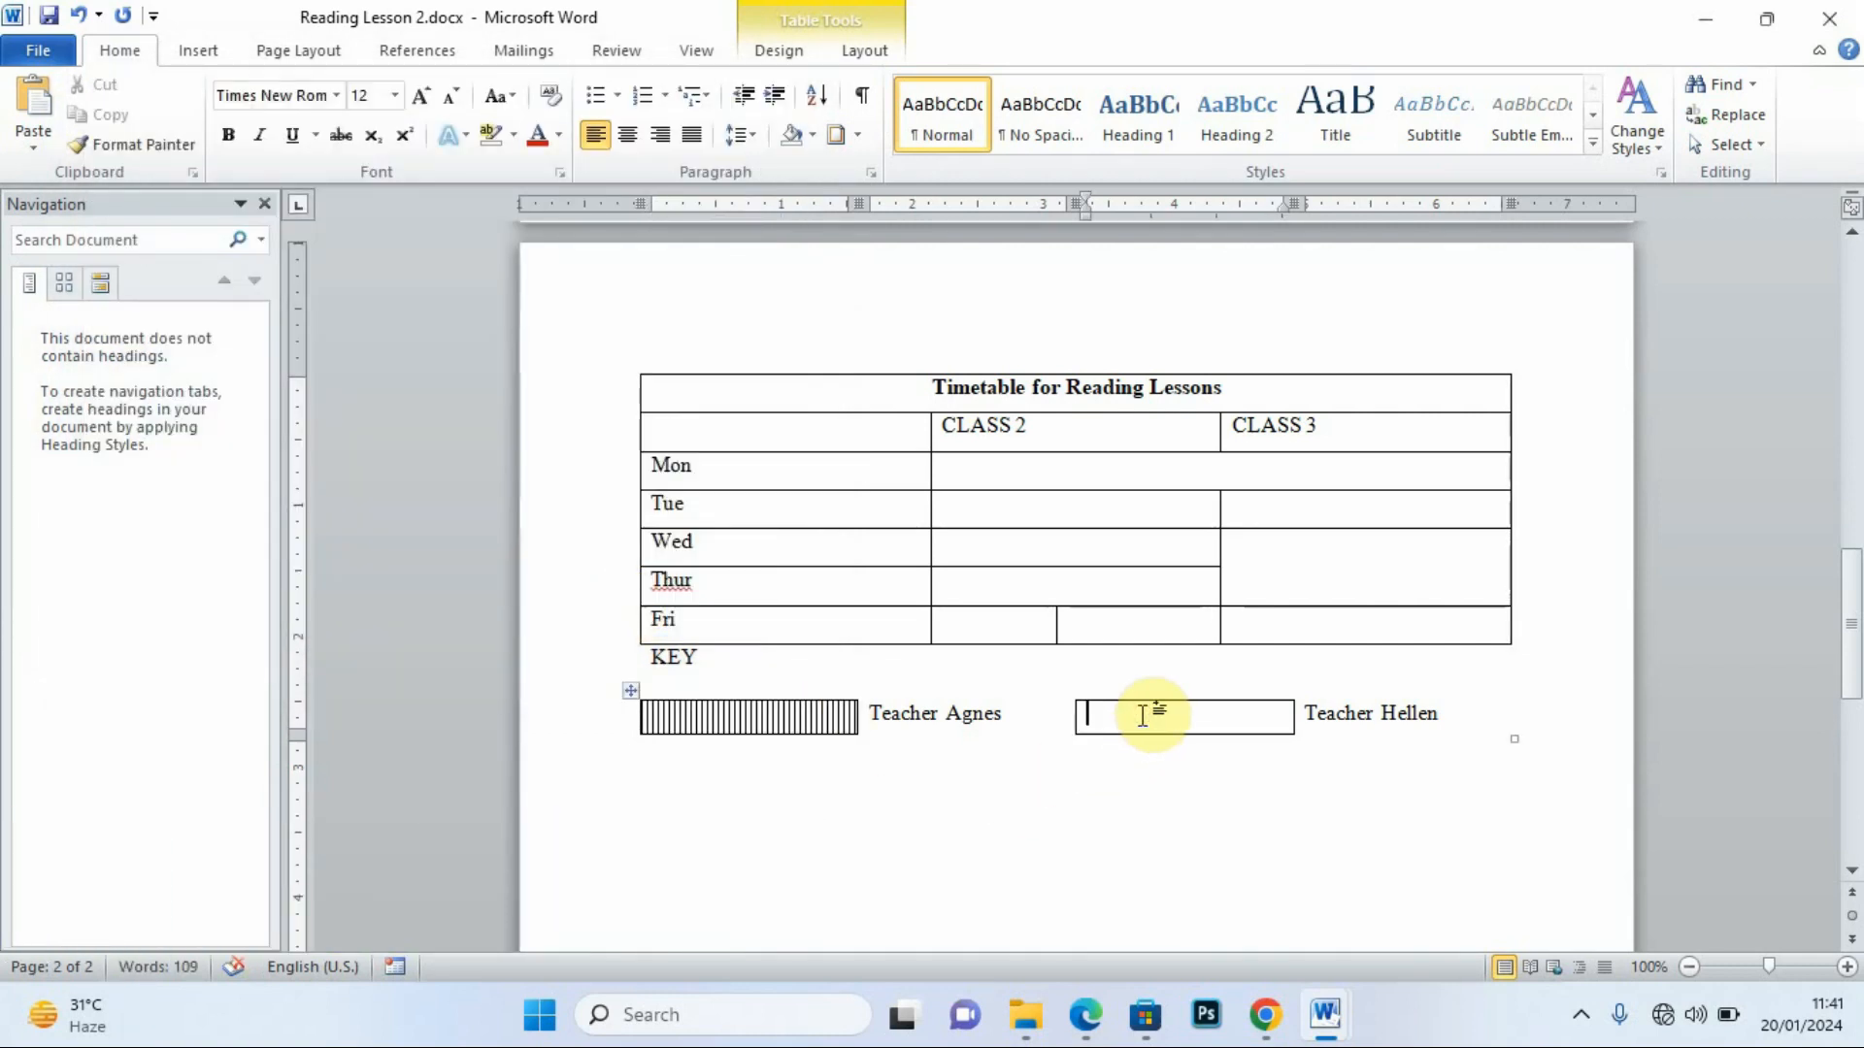
{"action": "left_click", "coordinate": [859, 137]}
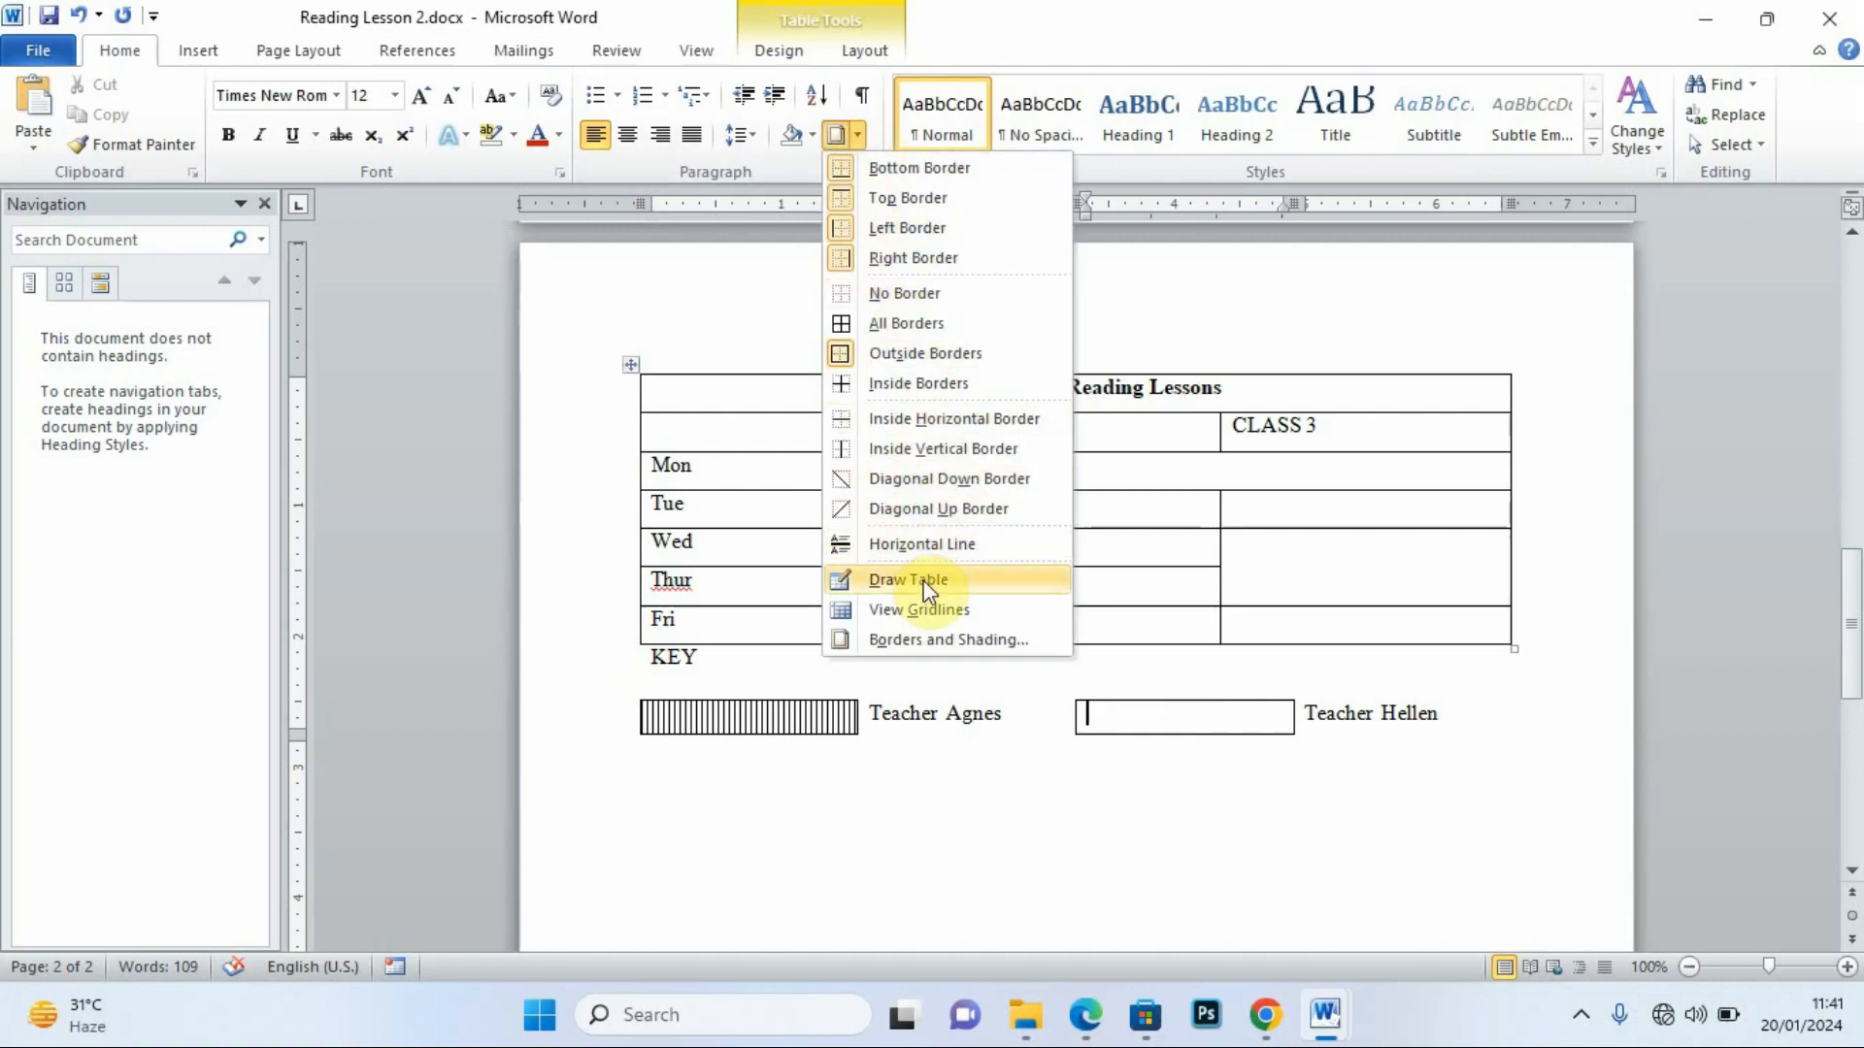
{"action": "left_click", "coordinate": [928, 641]}
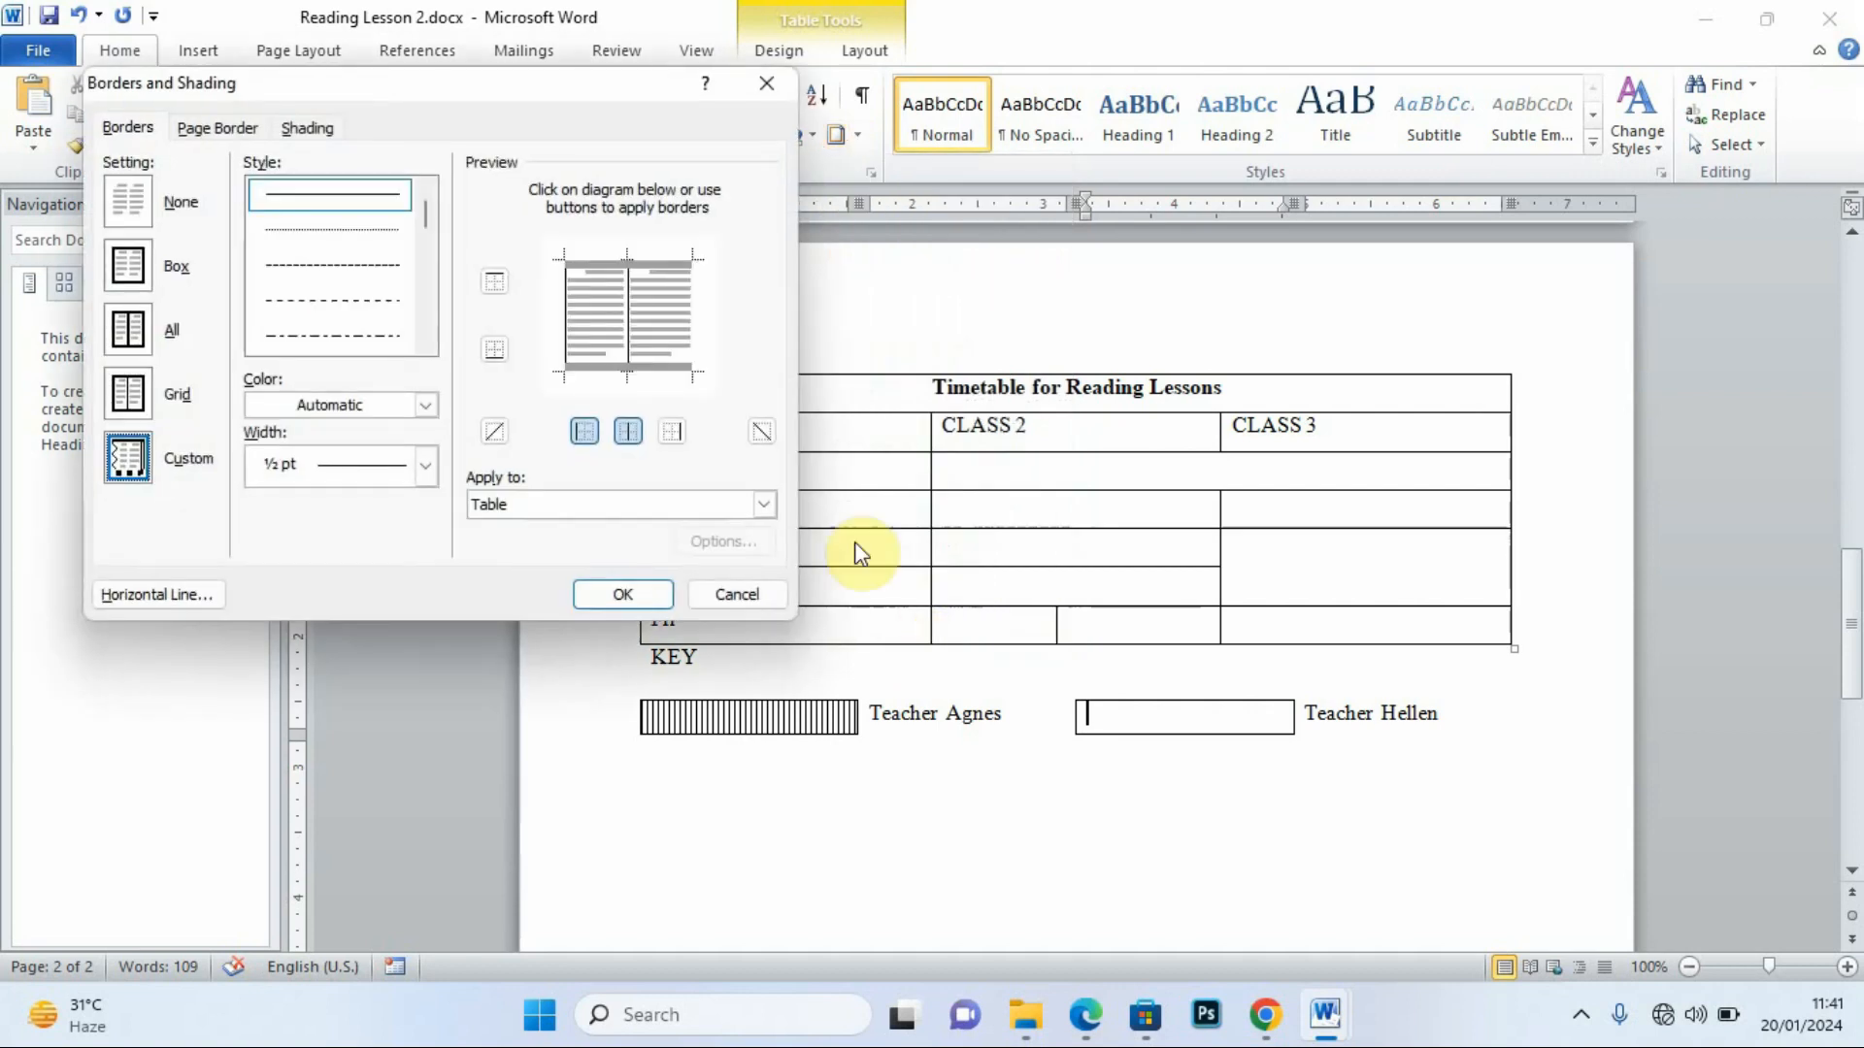
{"action": "left_click", "coordinate": [320, 129]}
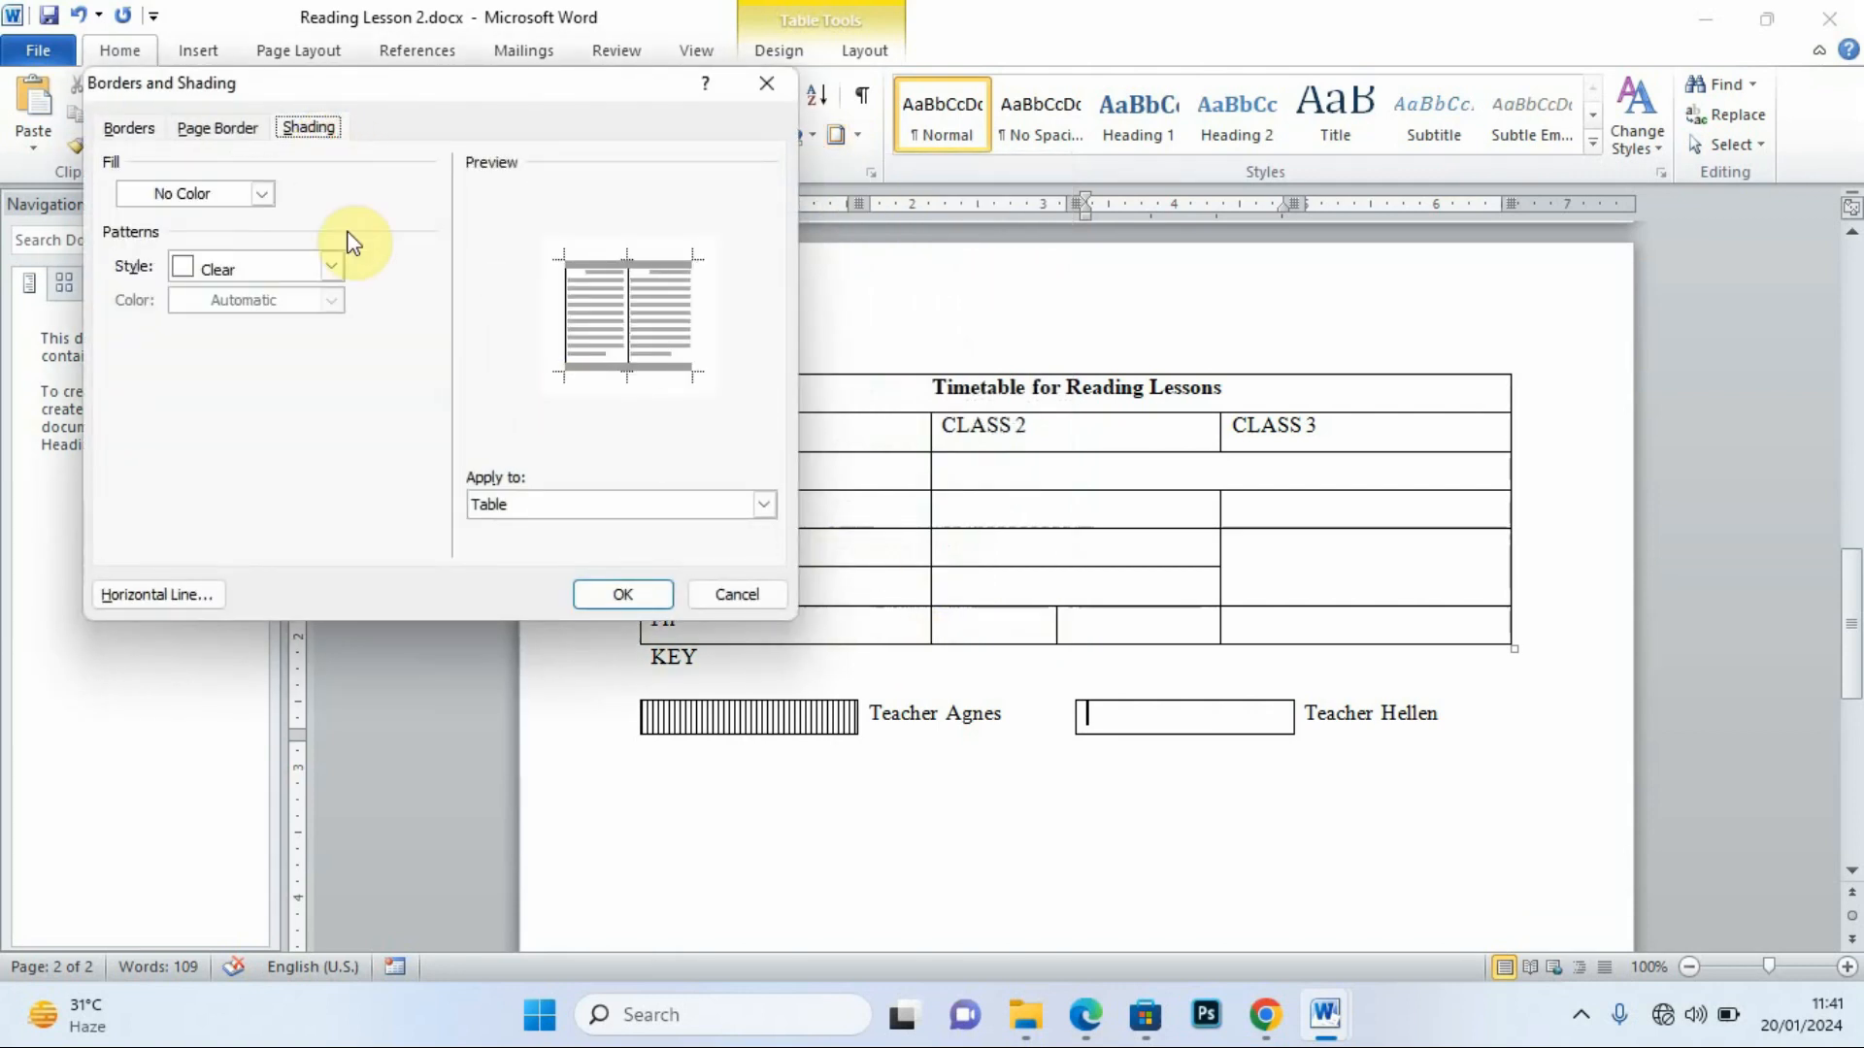
{"action": "left_click", "coordinate": [331, 266]}
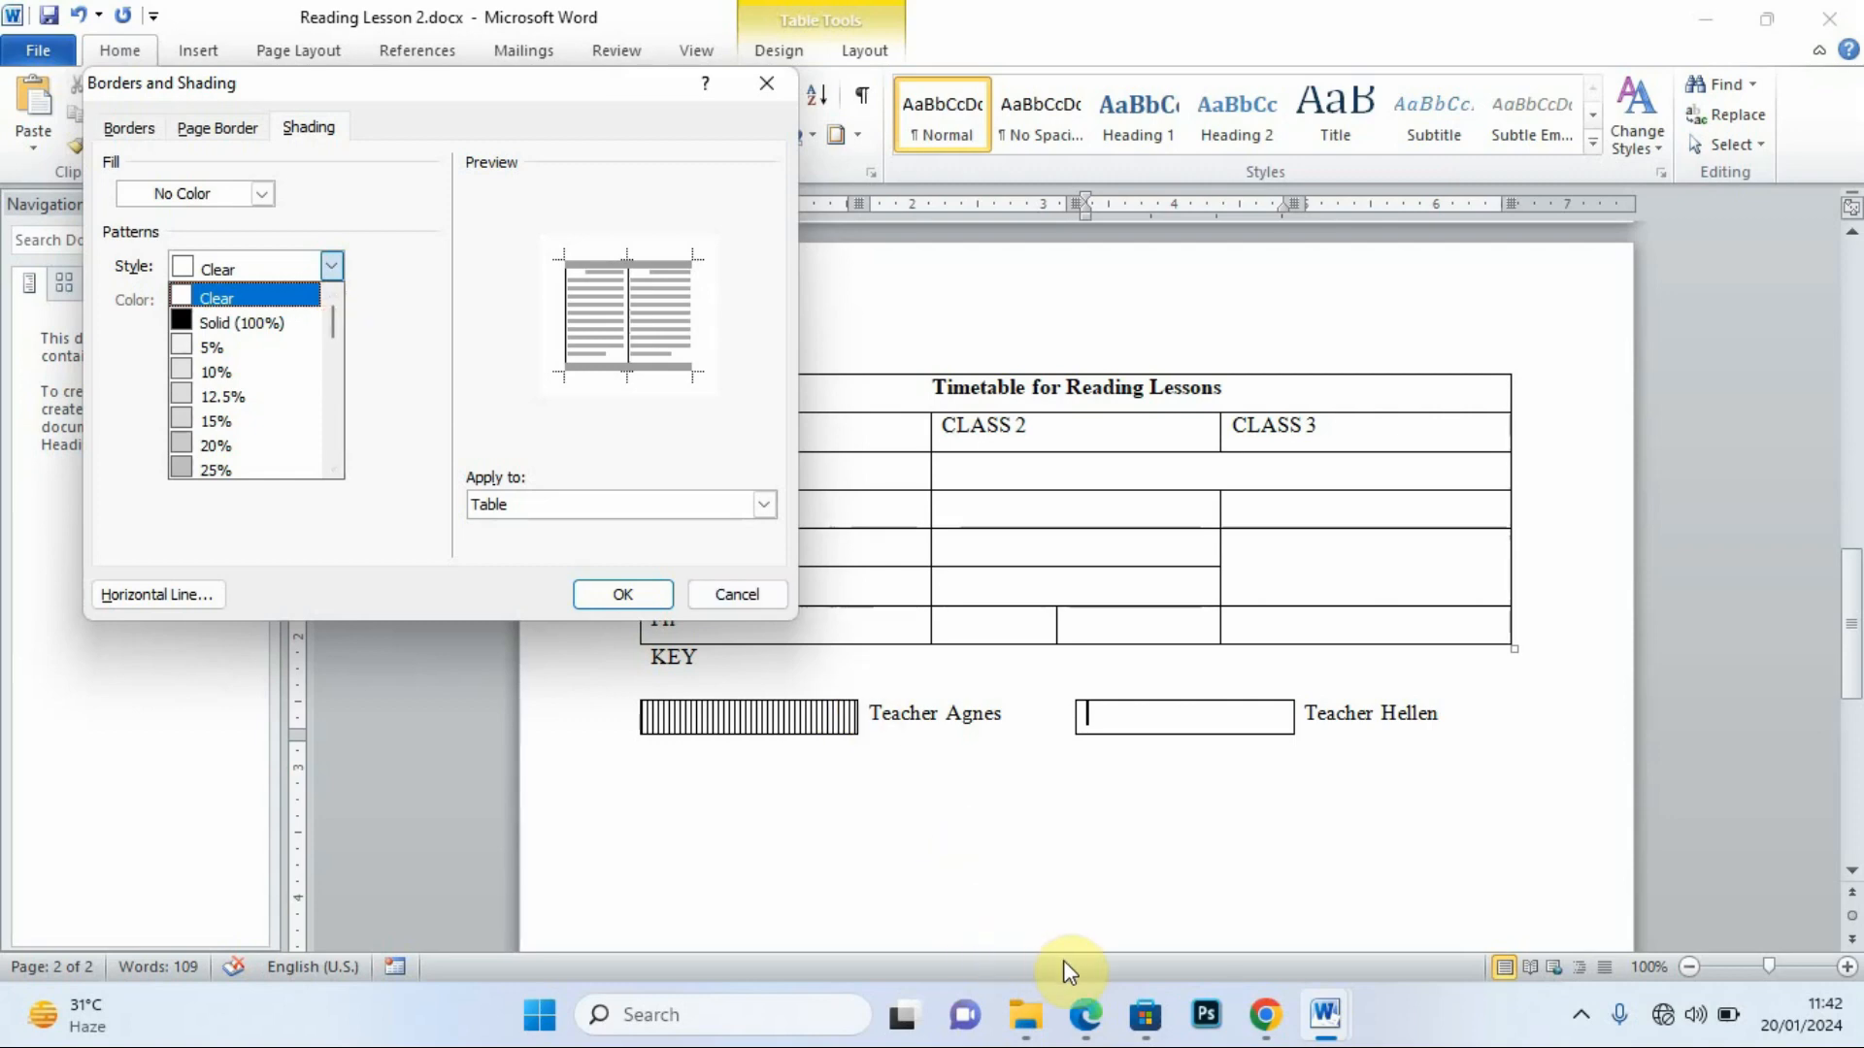
{"action": "left_click", "coordinate": [1086, 1016]}
{"action": "left_click", "coordinate": [1085, 1016]}
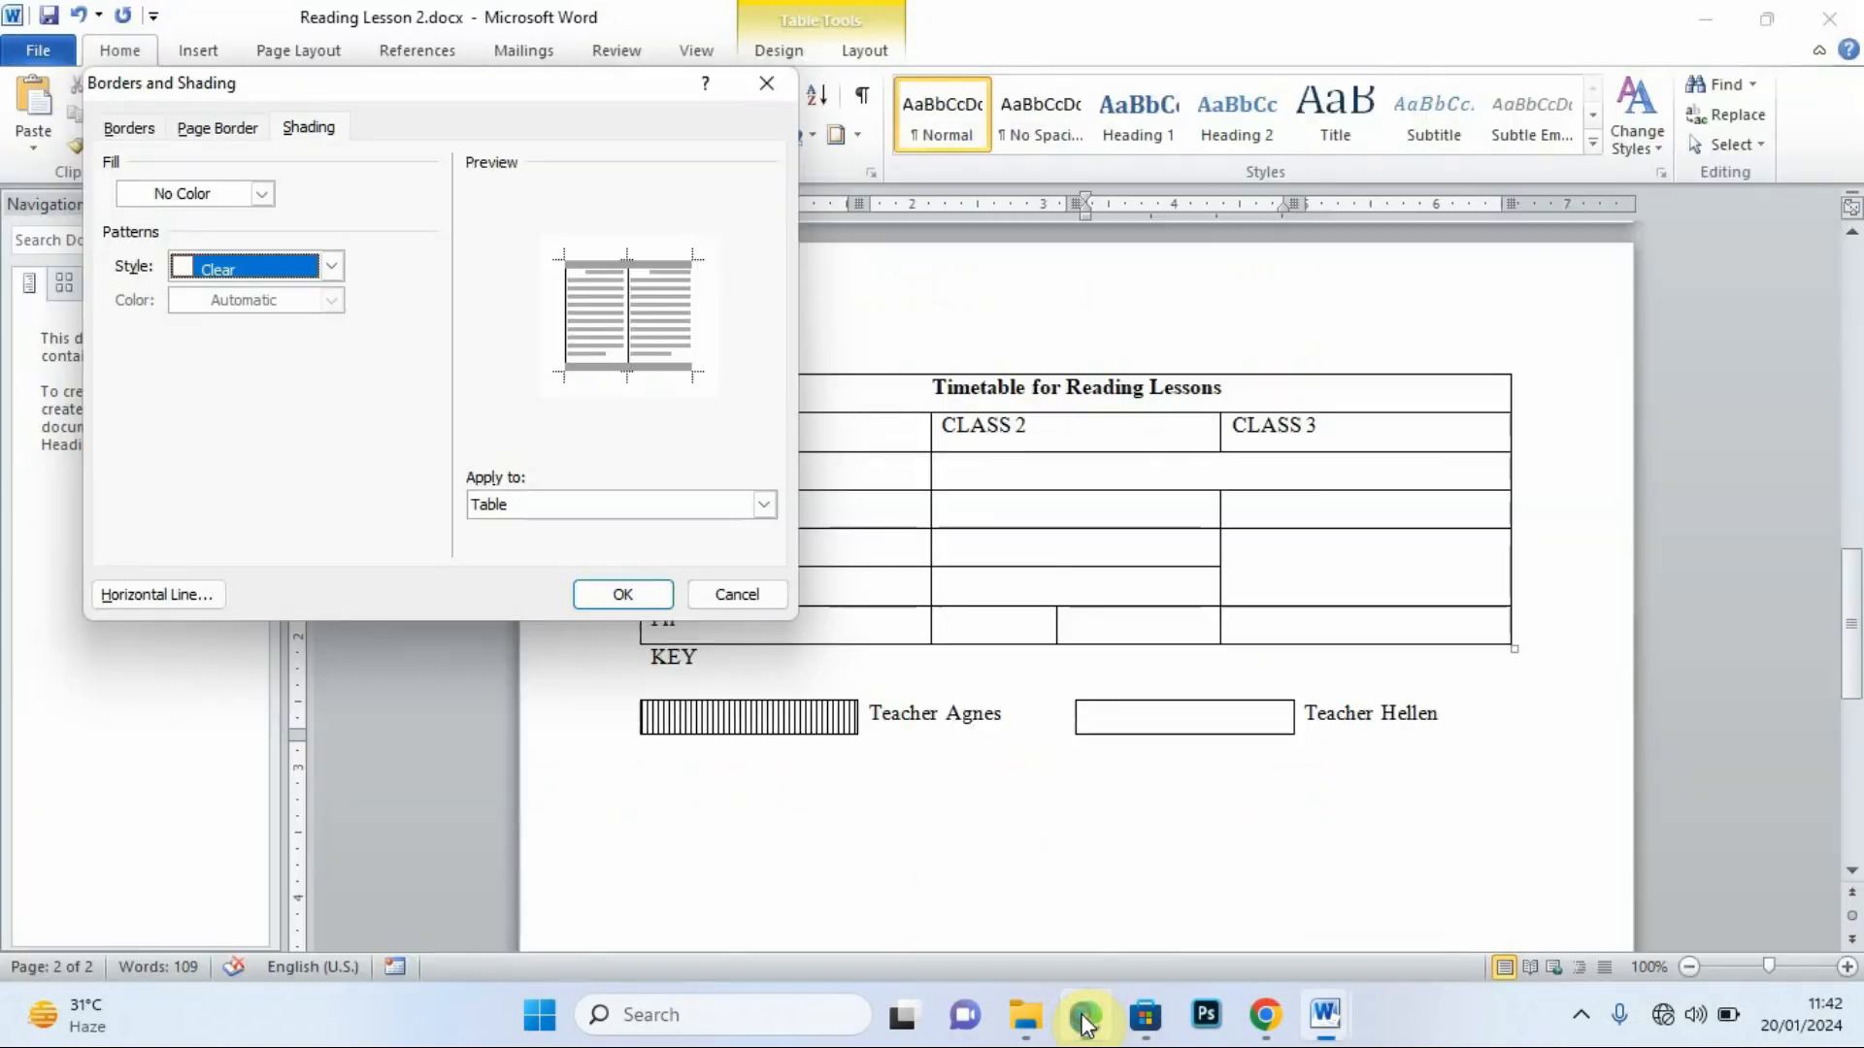
{"action": "left_click", "coordinate": [333, 268]}
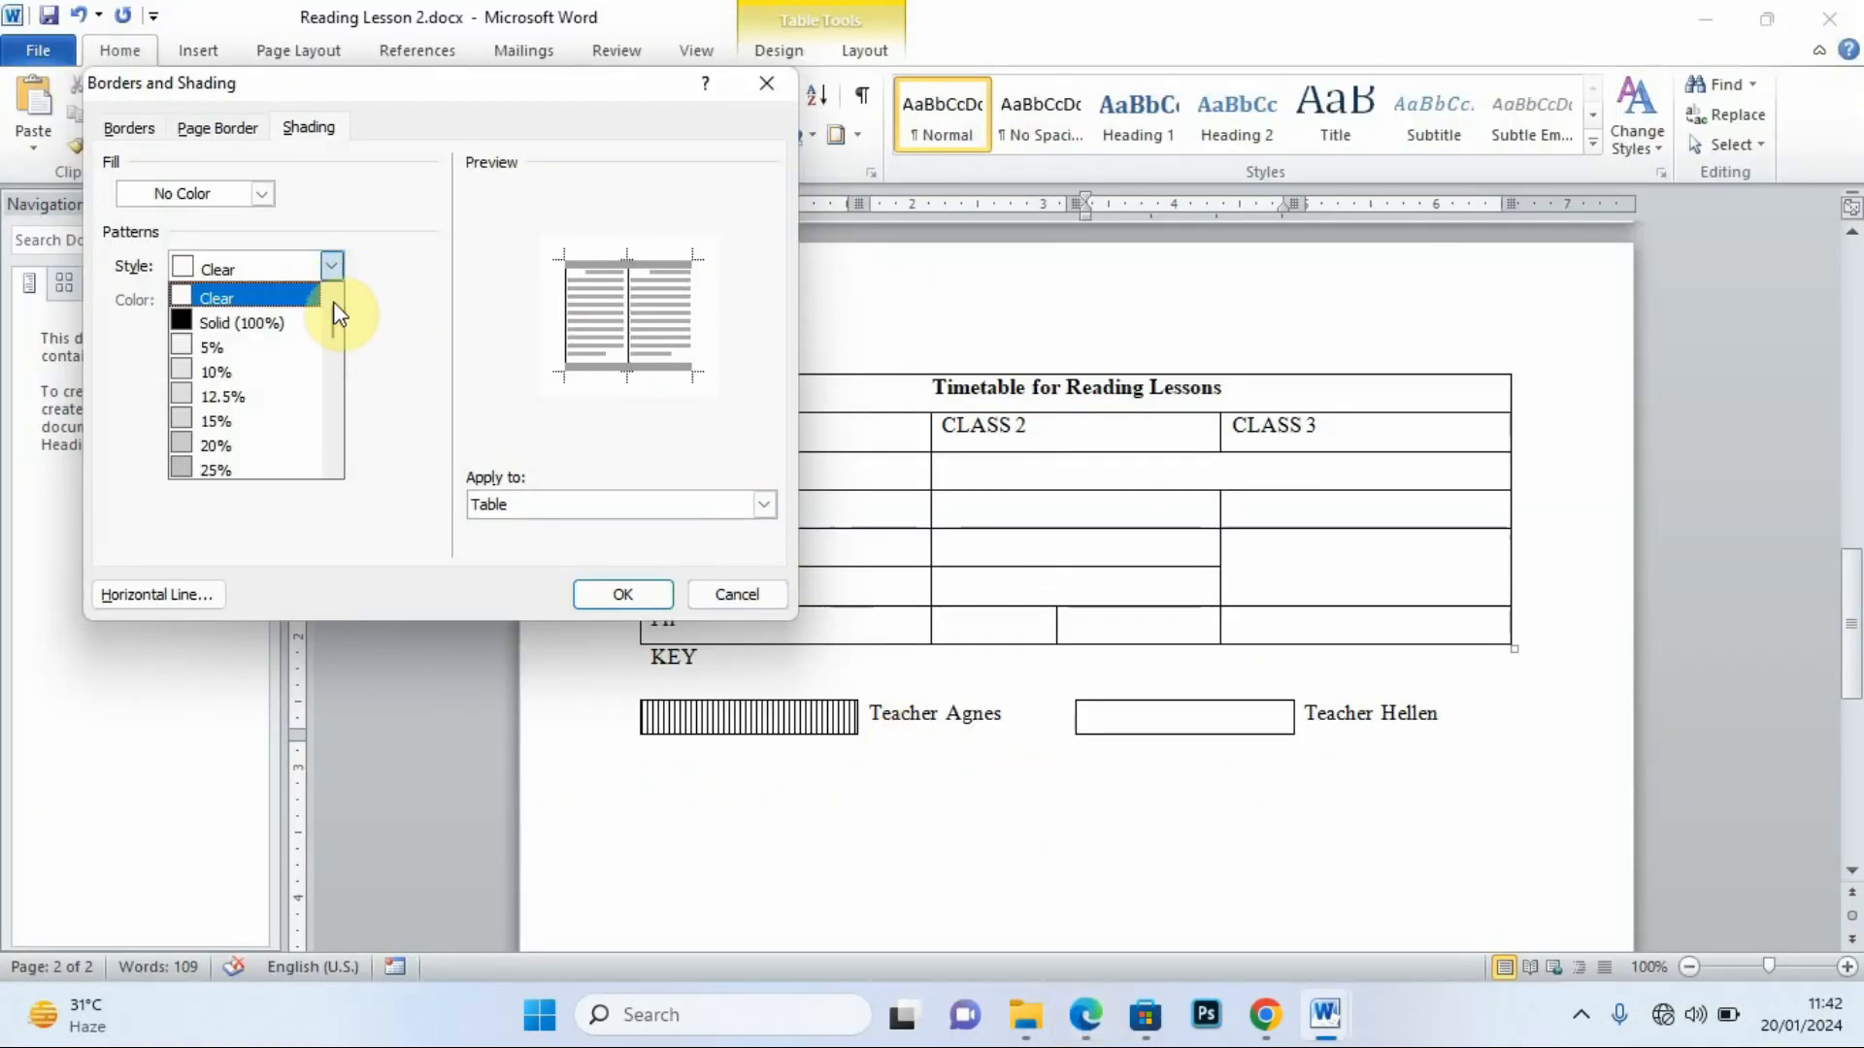
{"action": "left_click_drag", "start_coordinate": [334, 313], "coordinate": [348, 404]}
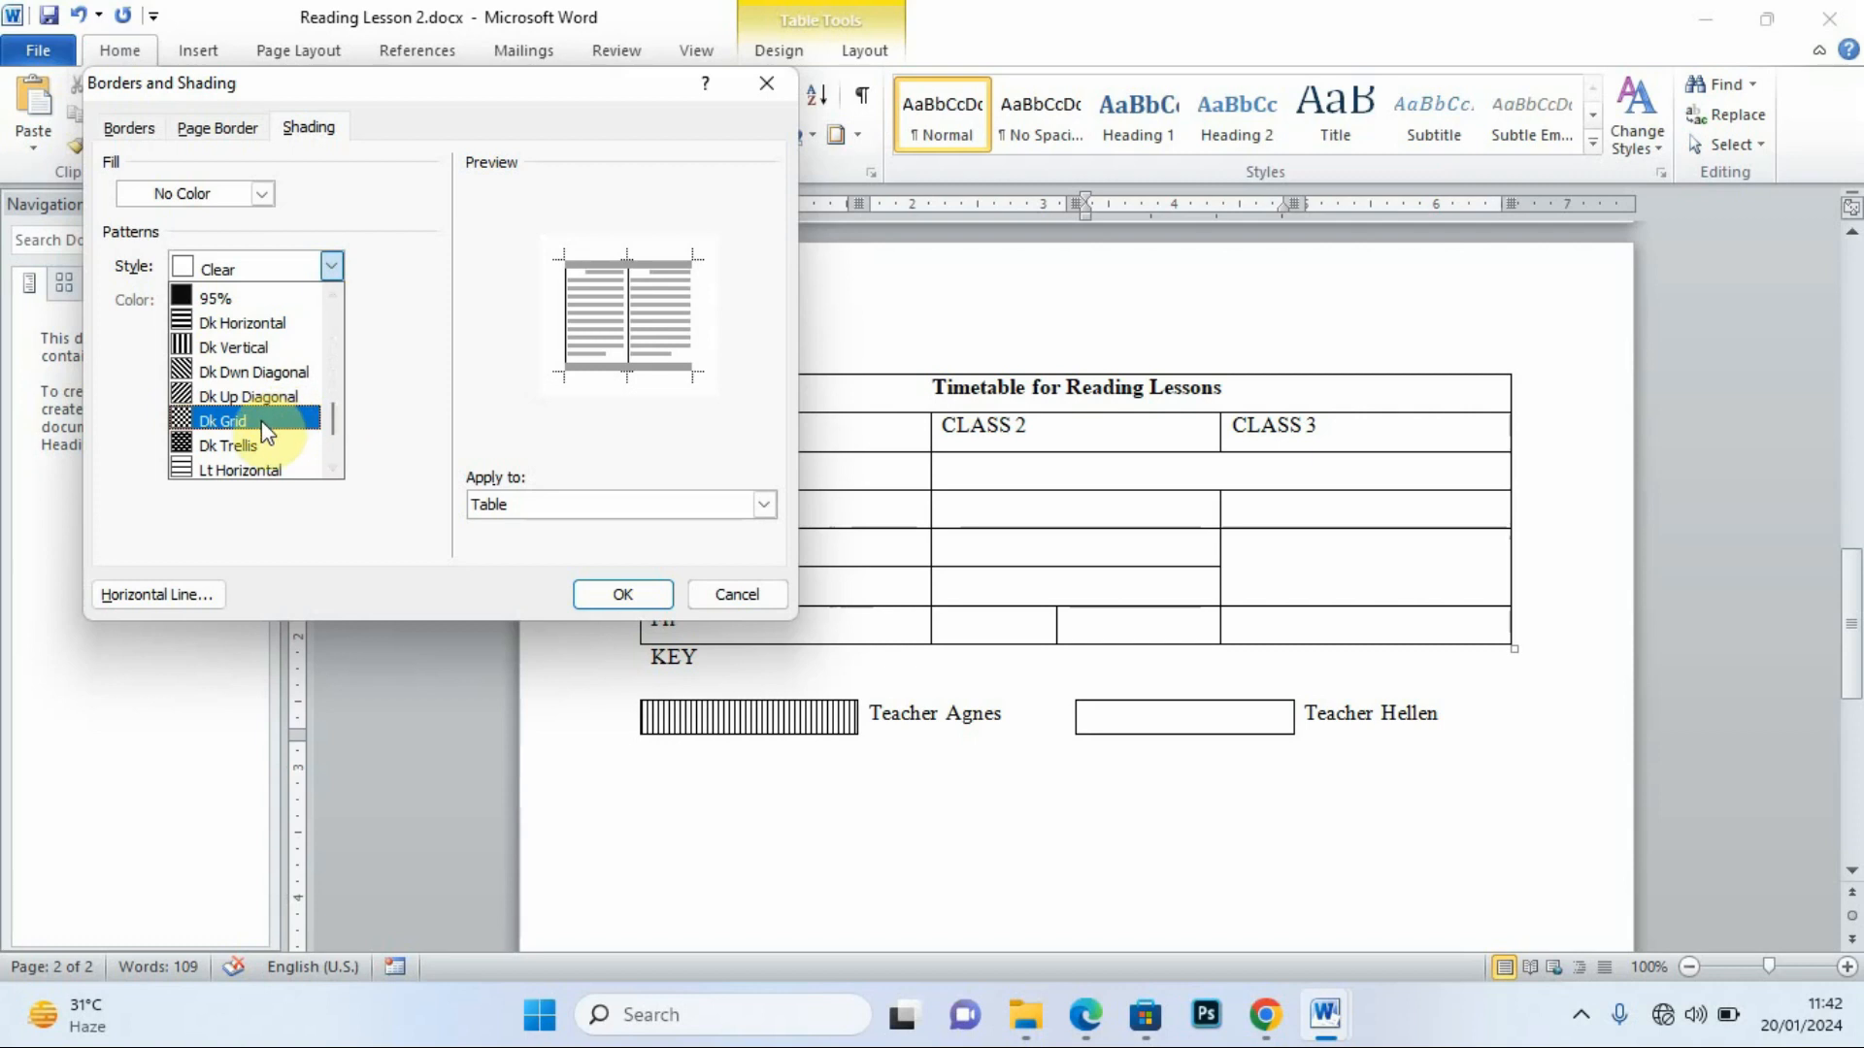
{"action": "left_click", "coordinate": [248, 422]}
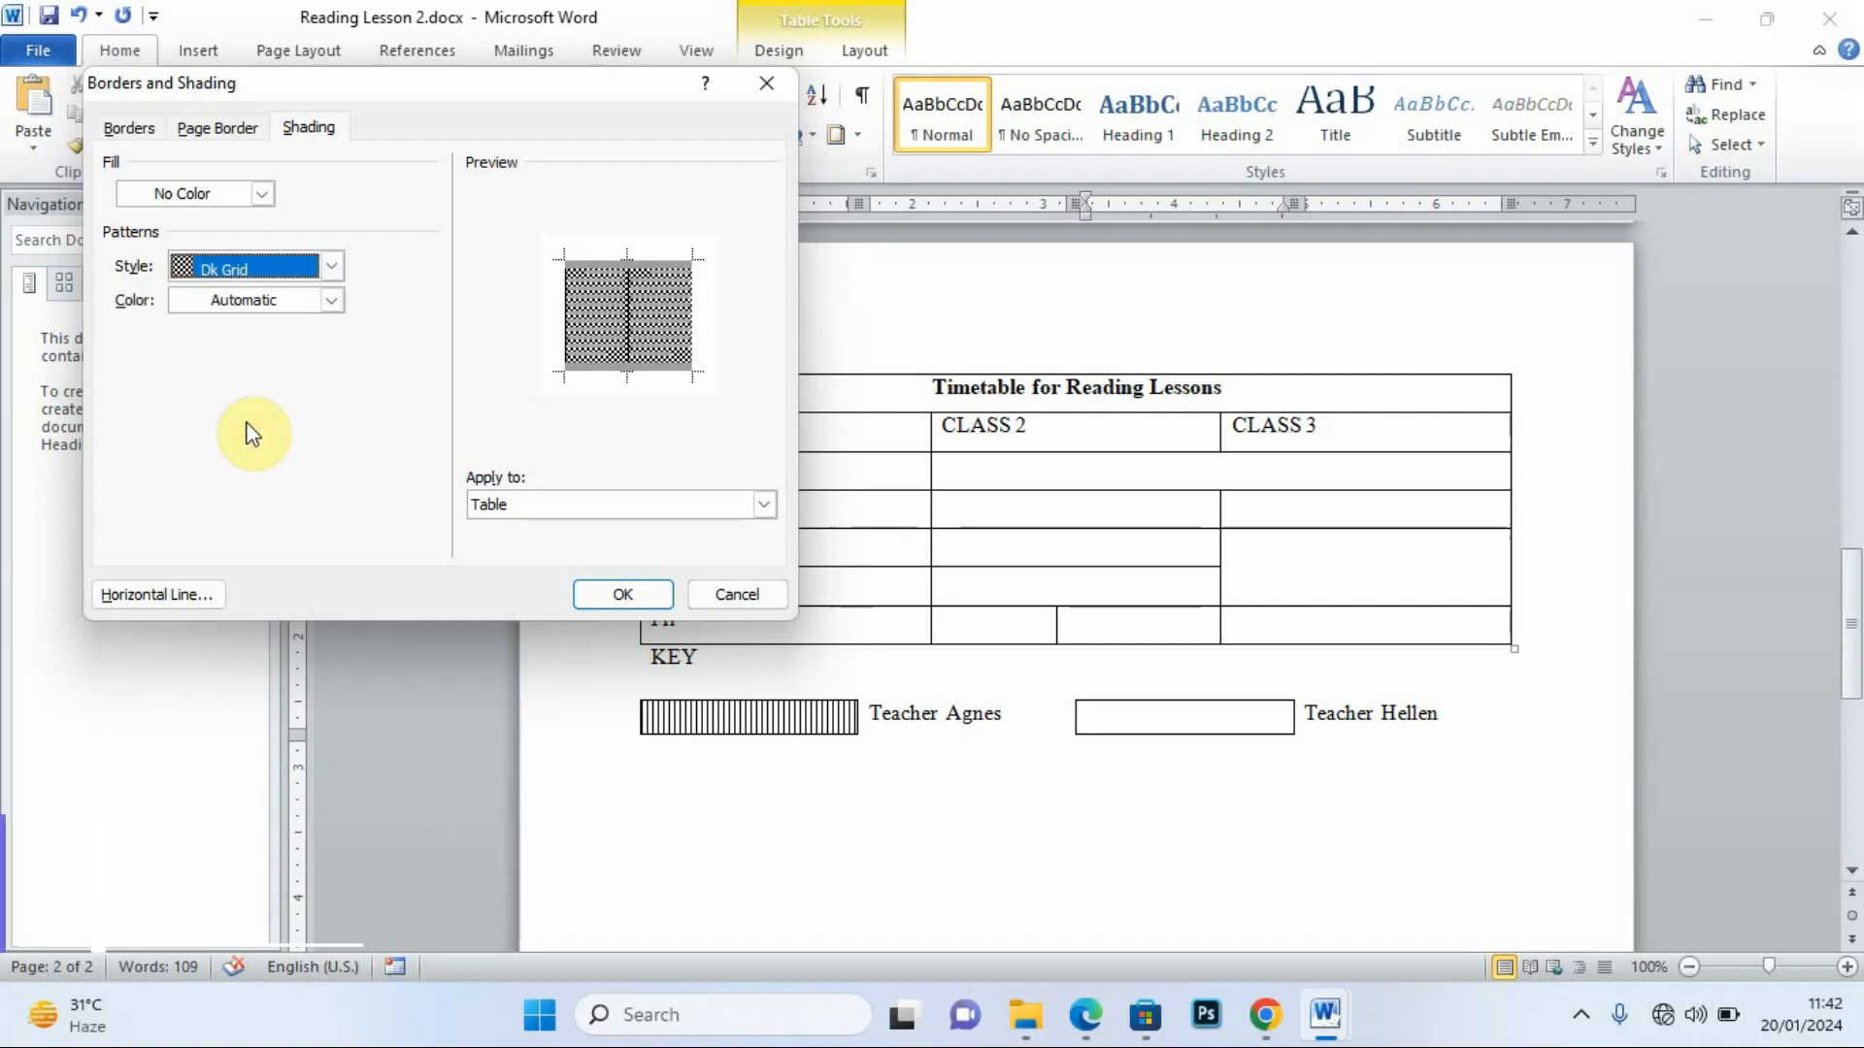
{"action": "left_click", "coordinate": [606, 505]}
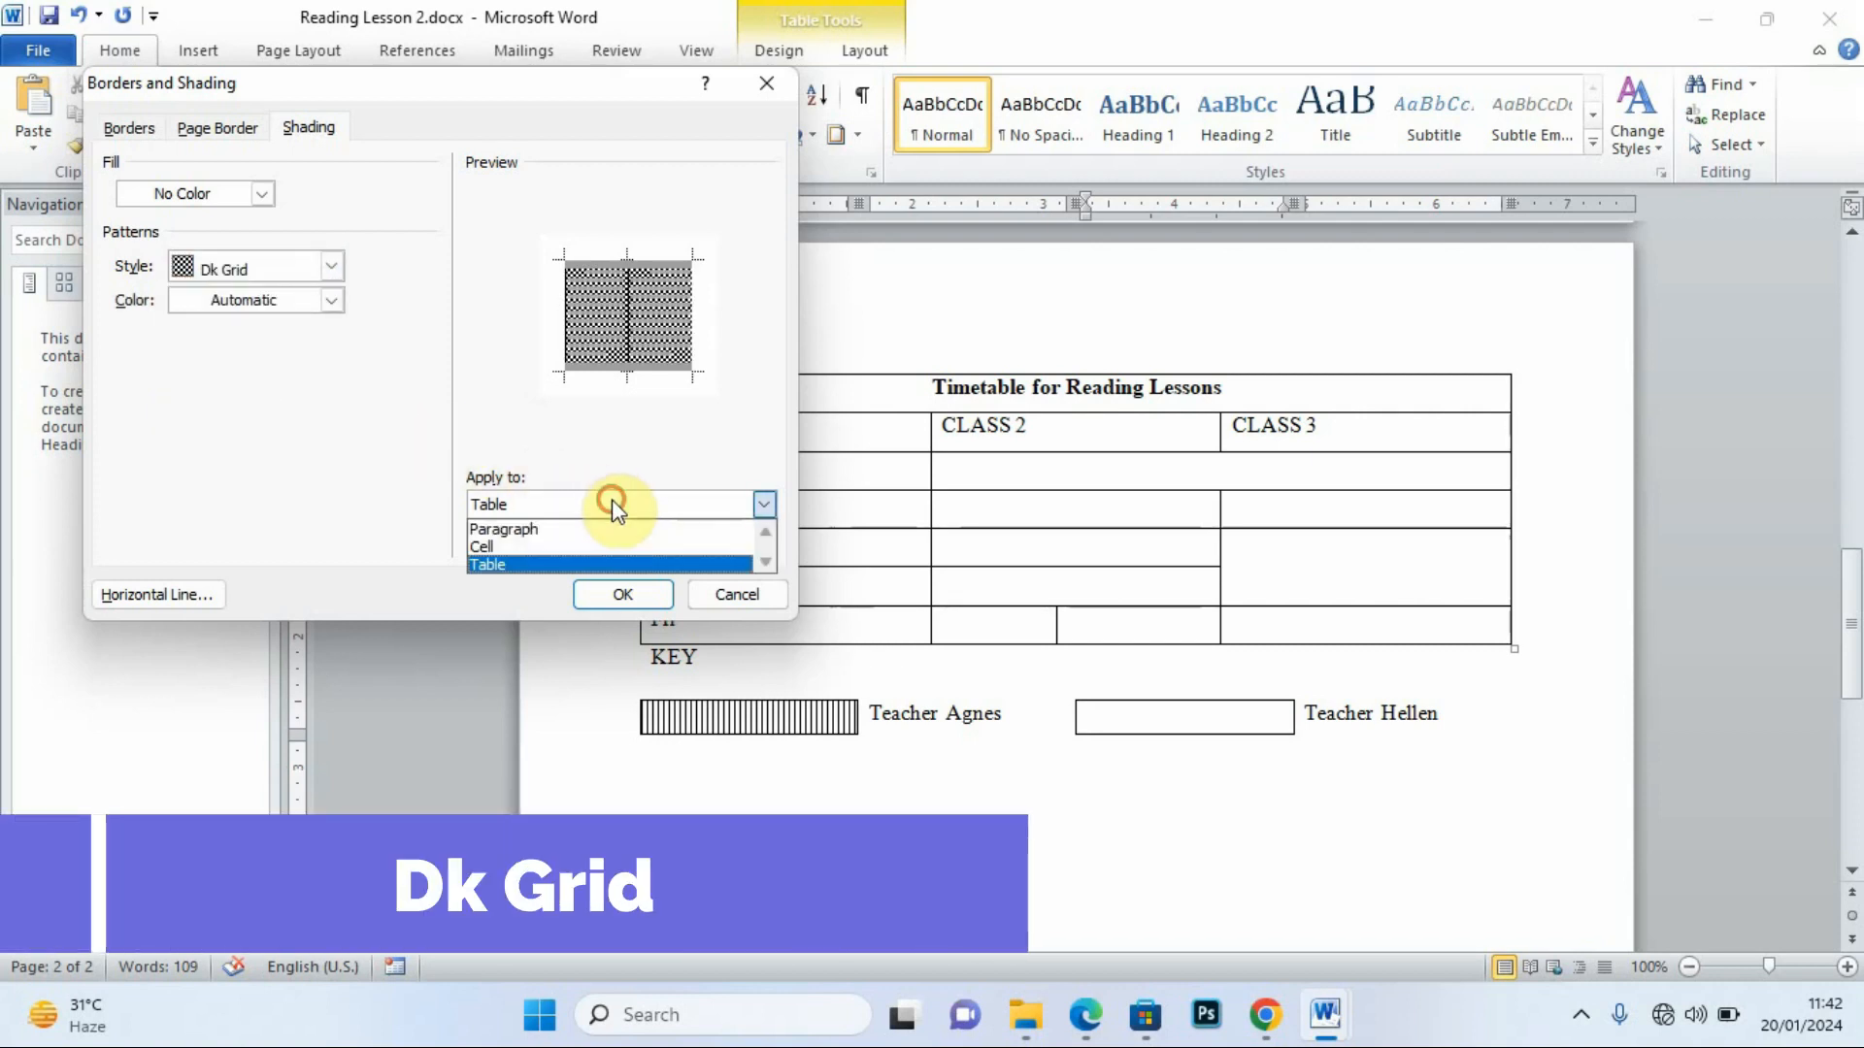
{"action": "left_click", "coordinate": [523, 550]}
{"action": "left_click", "coordinate": [622, 594]}
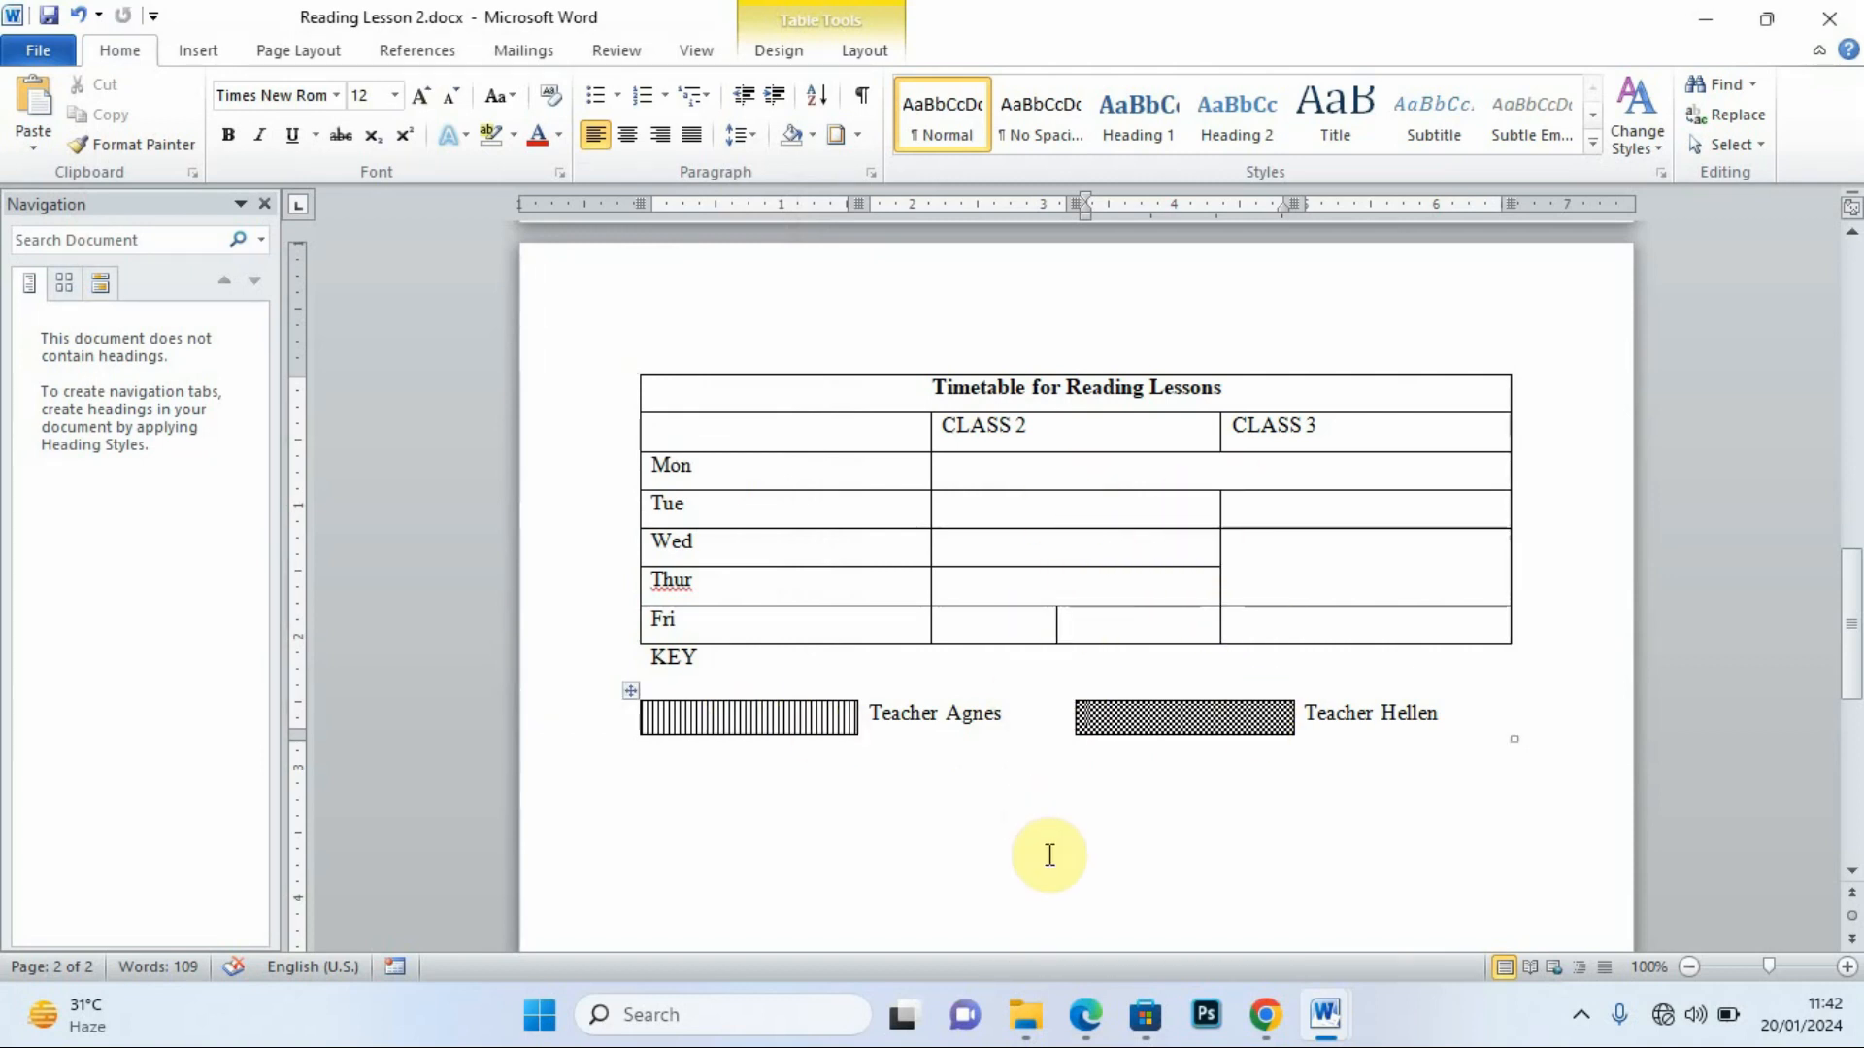
Check the exam PDF's shading and fill the merged Mon cell across CLASS 2 and CLASS 3 with Dk Grid, applied to the cell only.
{"action": "left_click", "coordinate": [1086, 1016]}
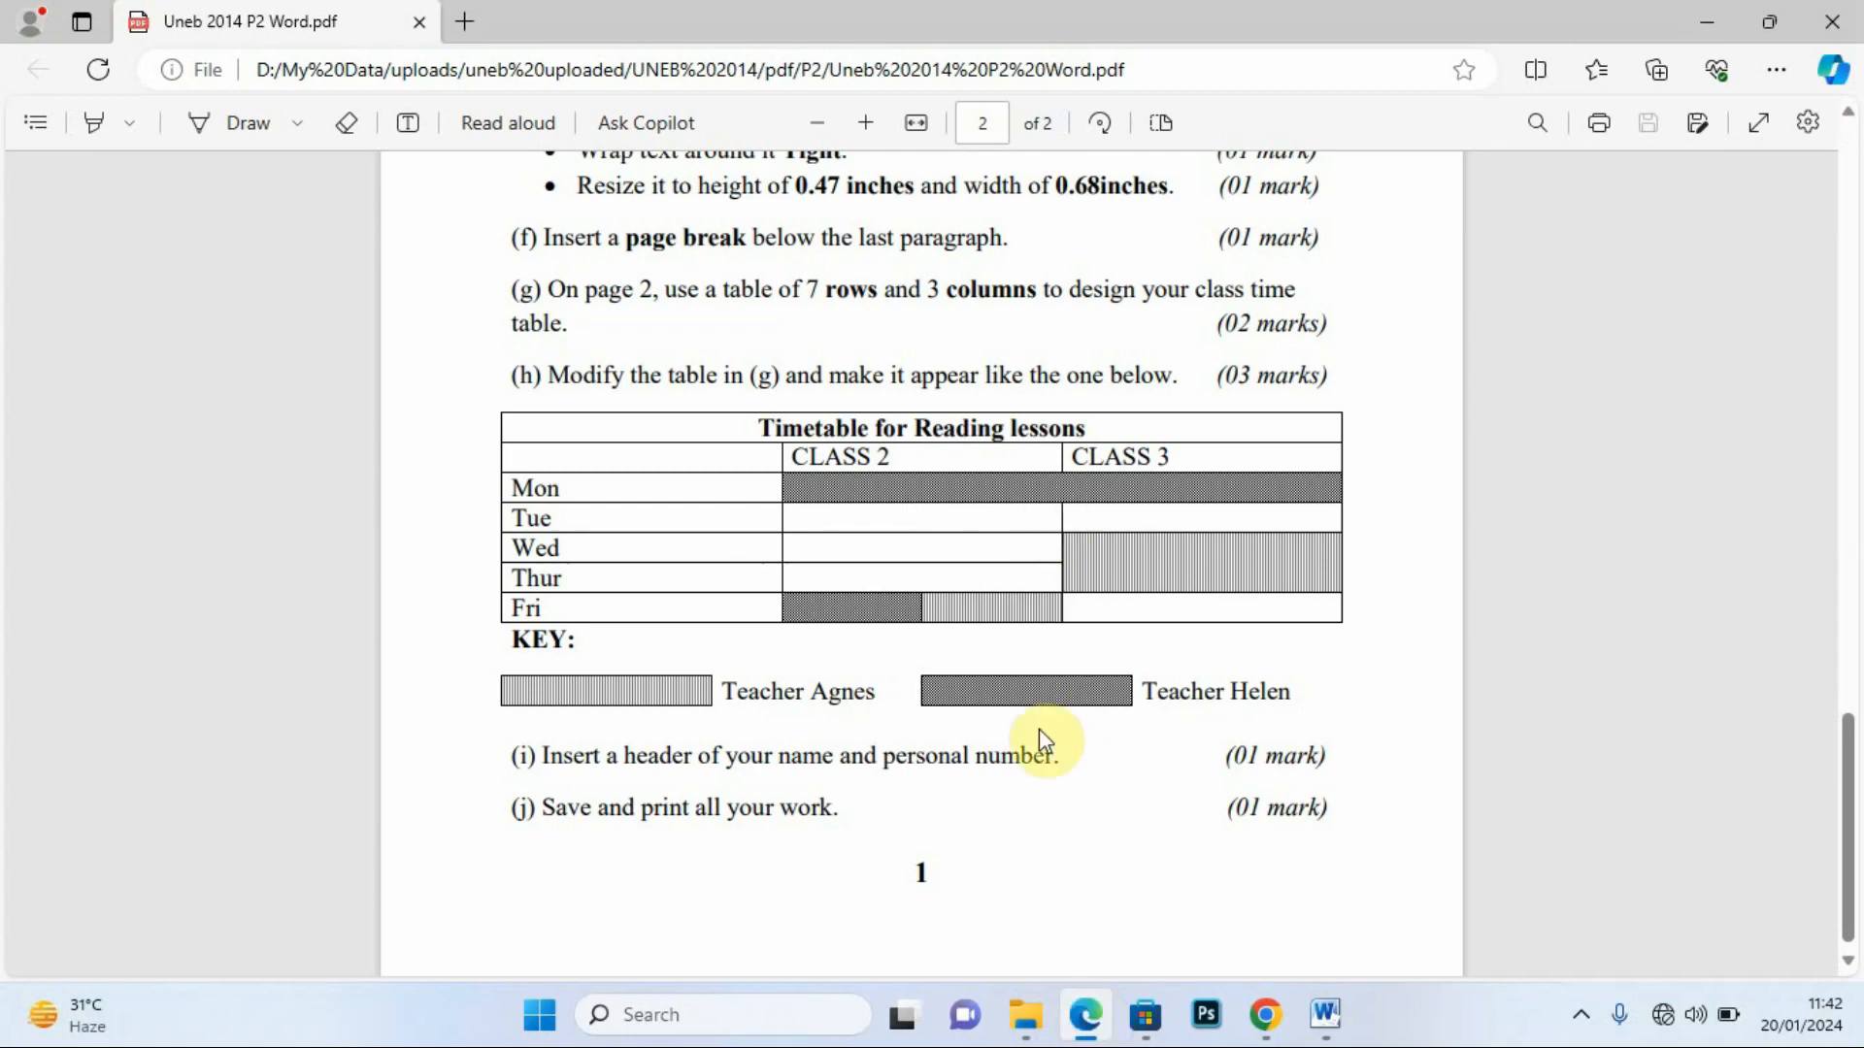
{"action": "left_click", "coordinate": [1087, 1015]}
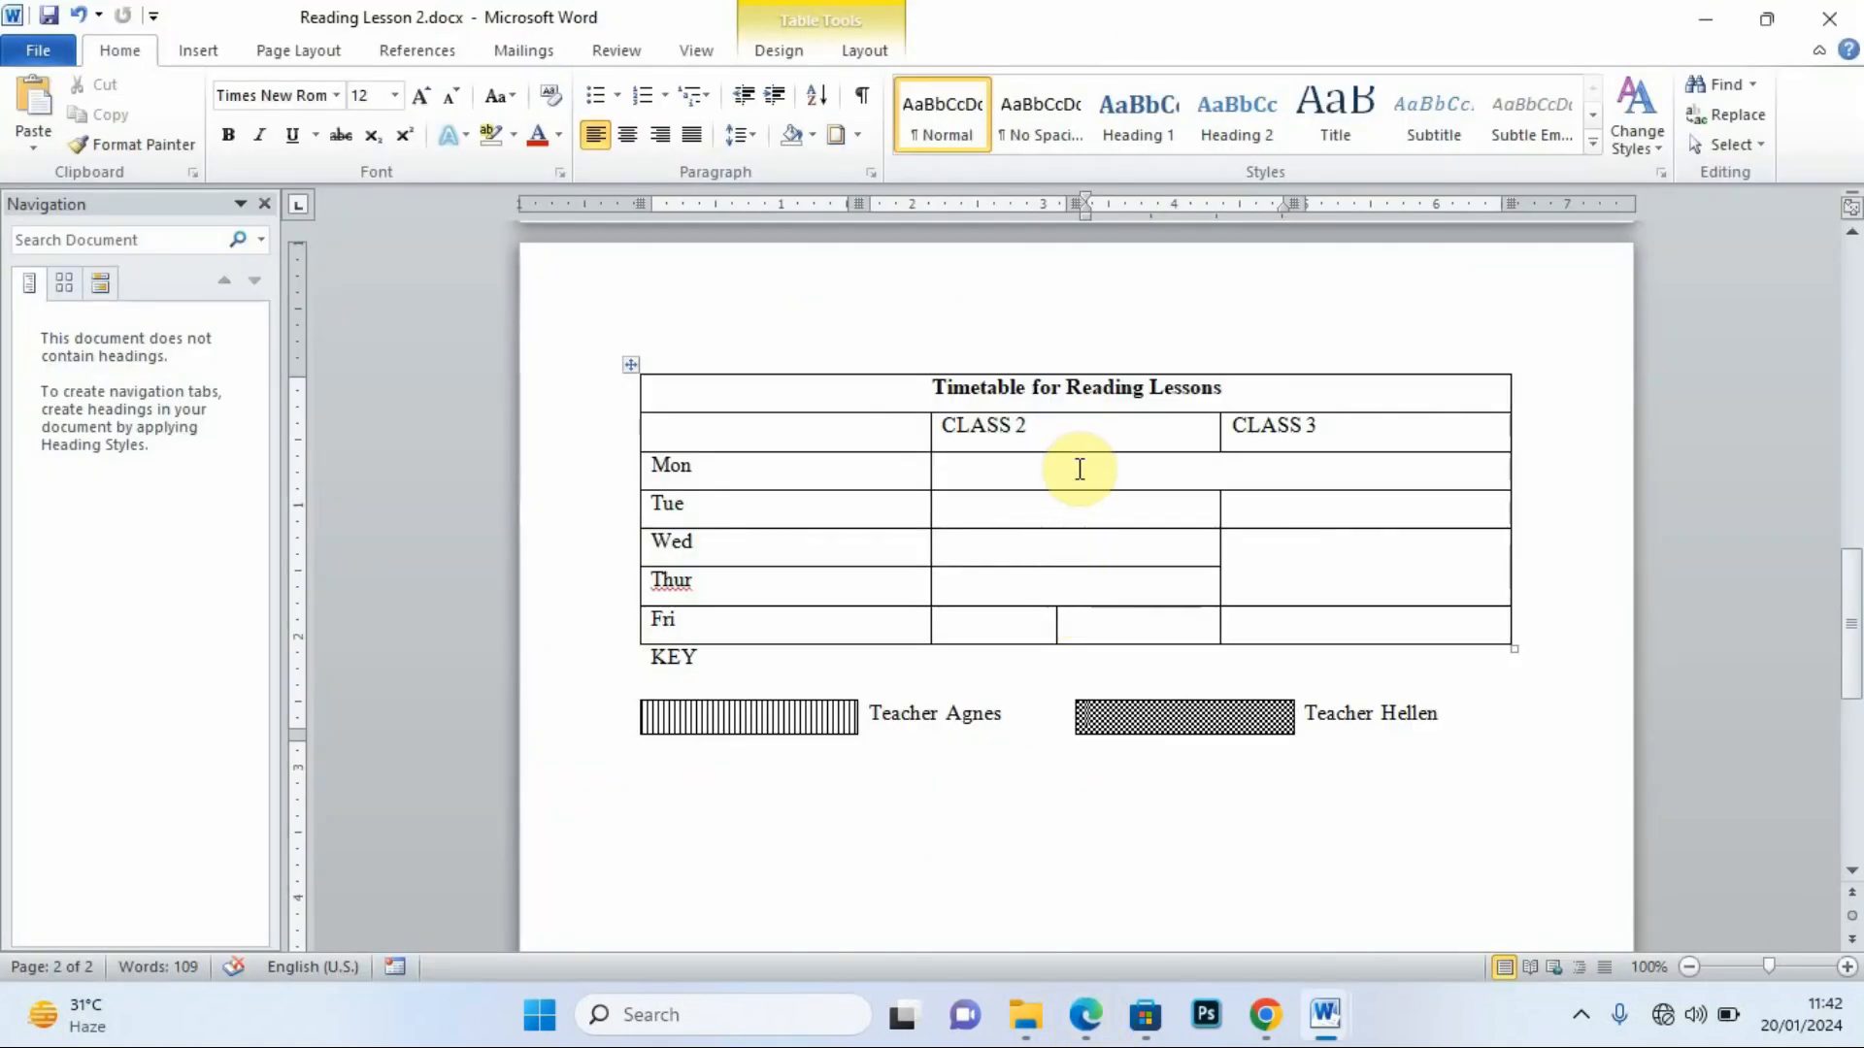
{"action": "left_click", "coordinate": [1076, 466]}
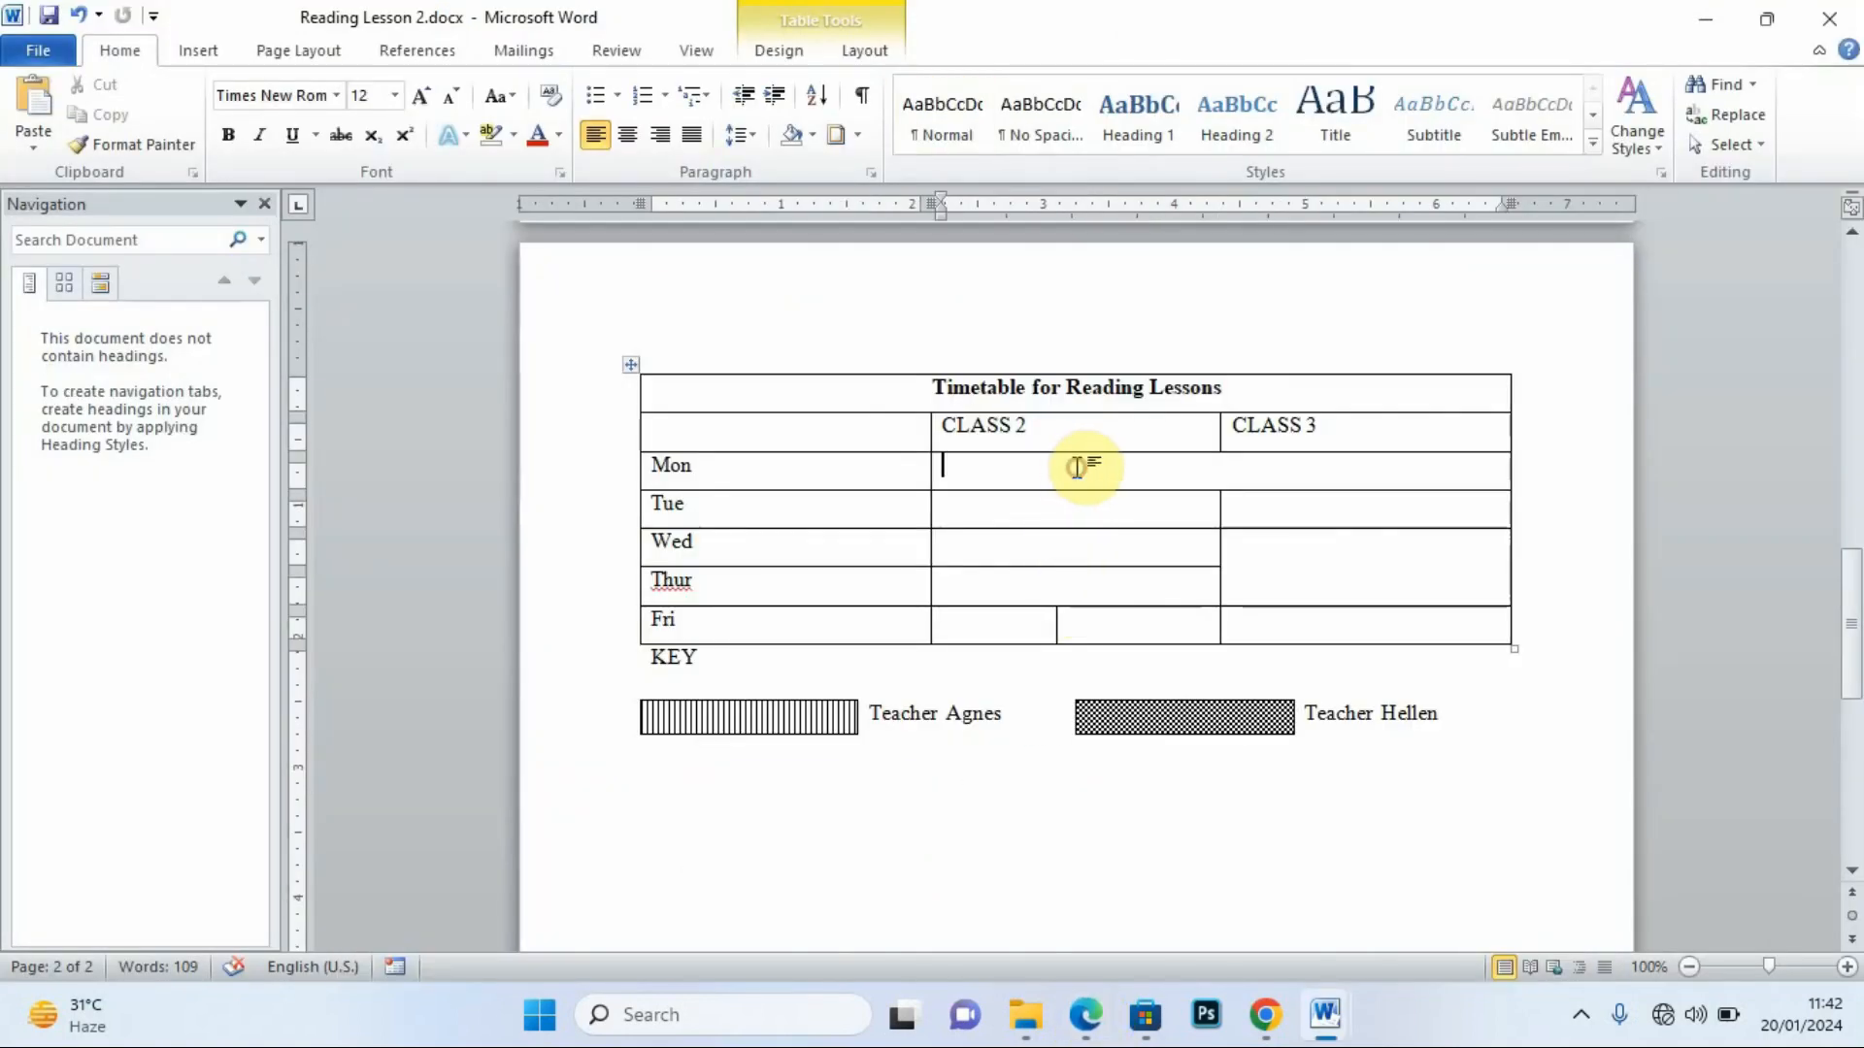
{"action": "left_click", "coordinate": [858, 136]}
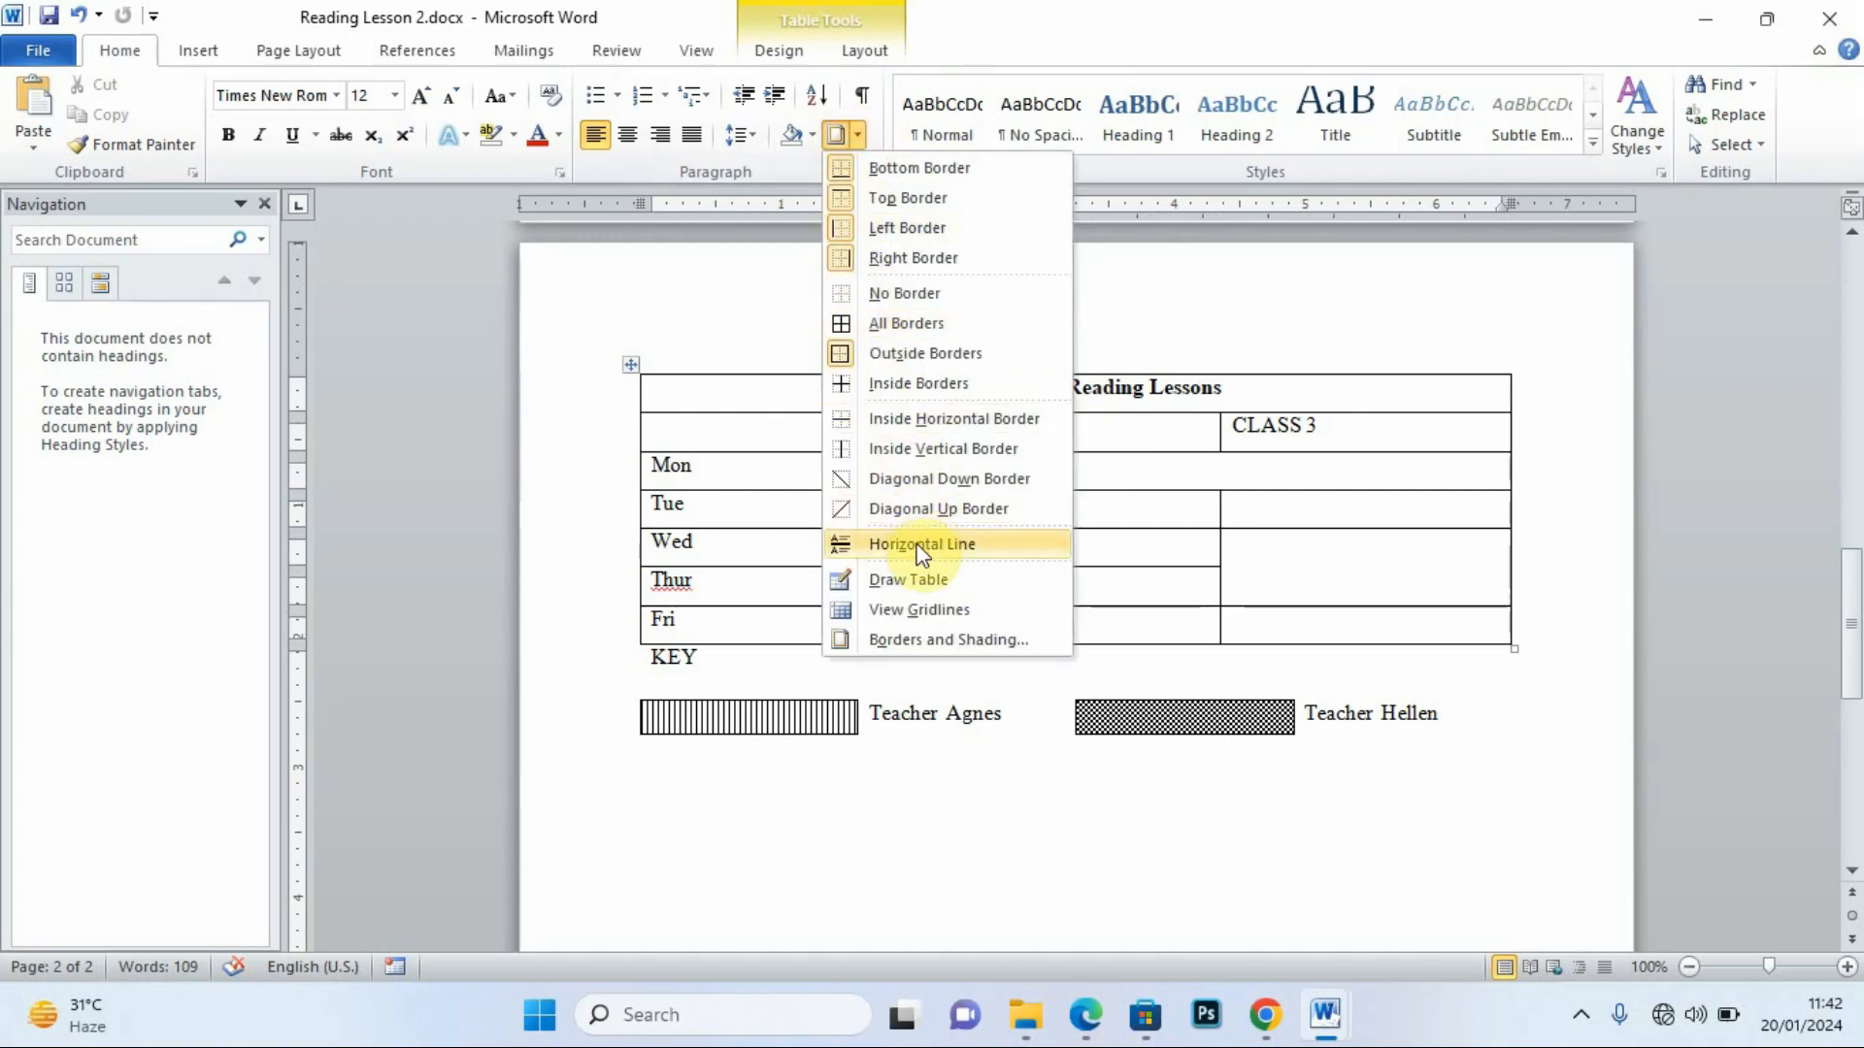
{"action": "left_click", "coordinate": [878, 638]}
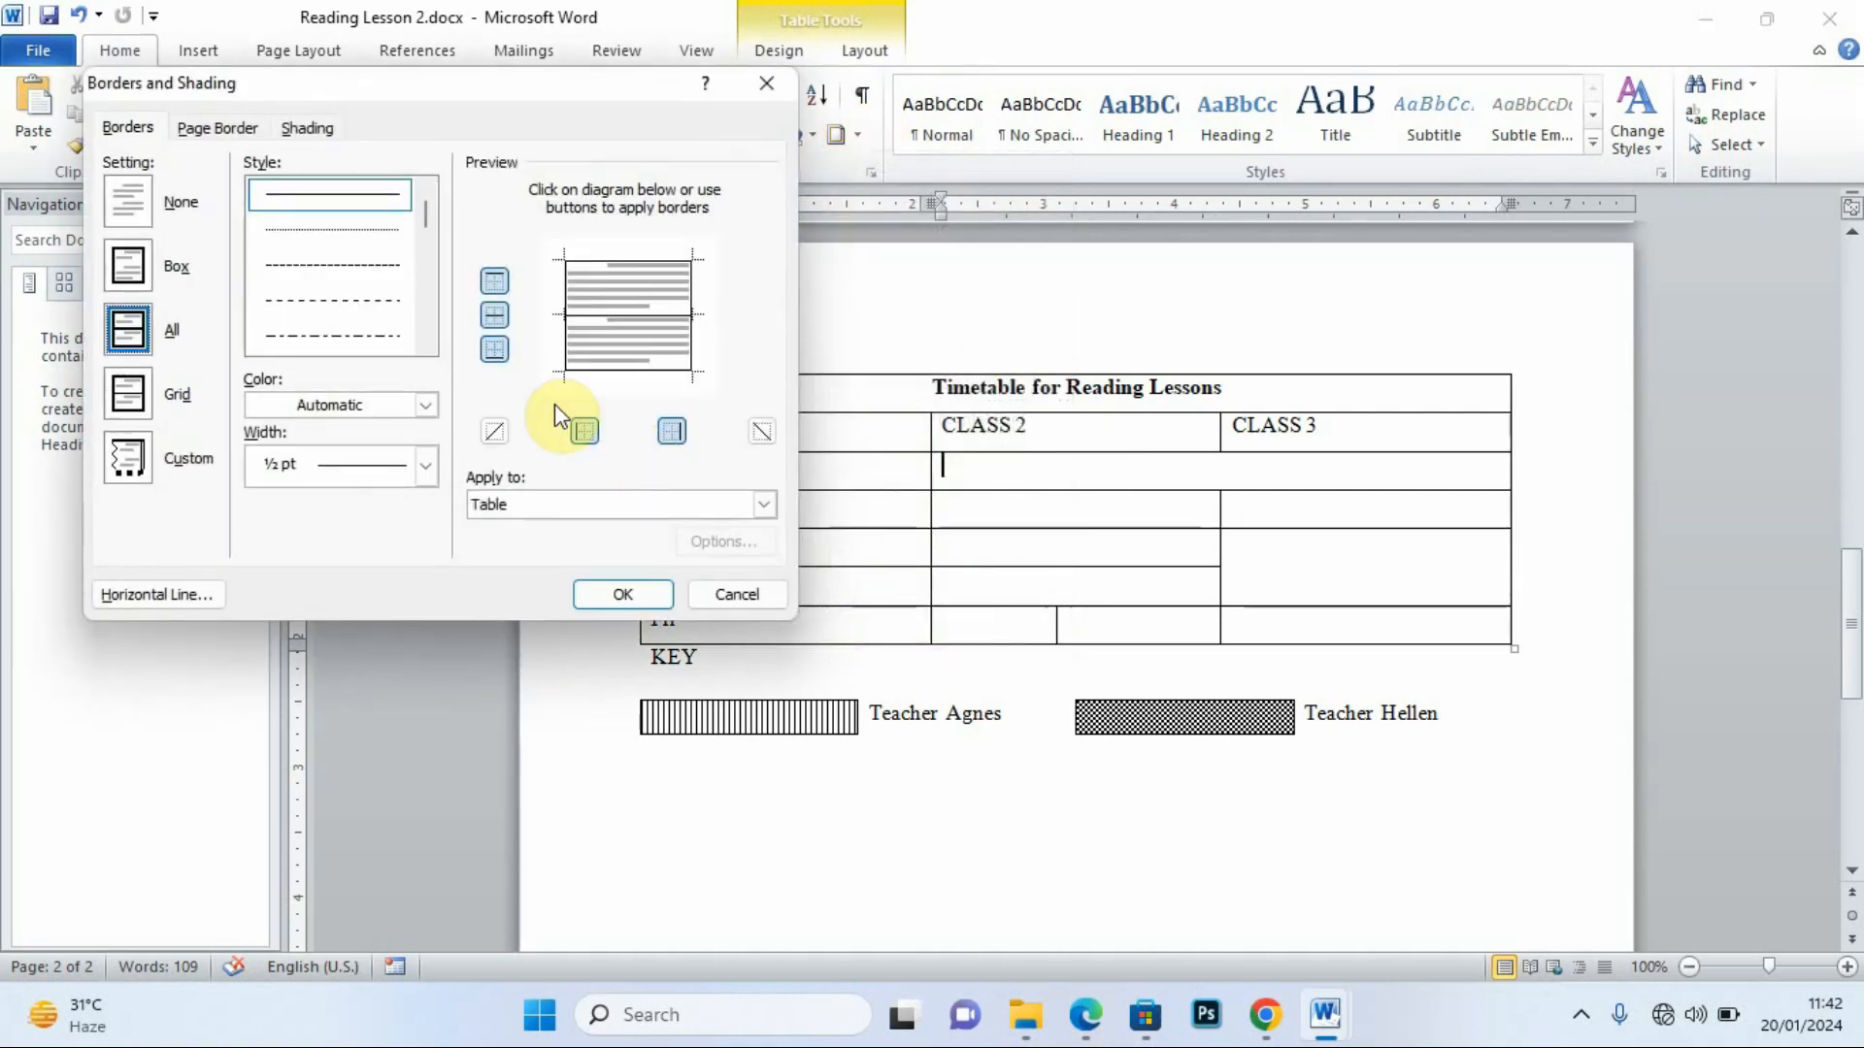
{"action": "left_click", "coordinate": [306, 131]}
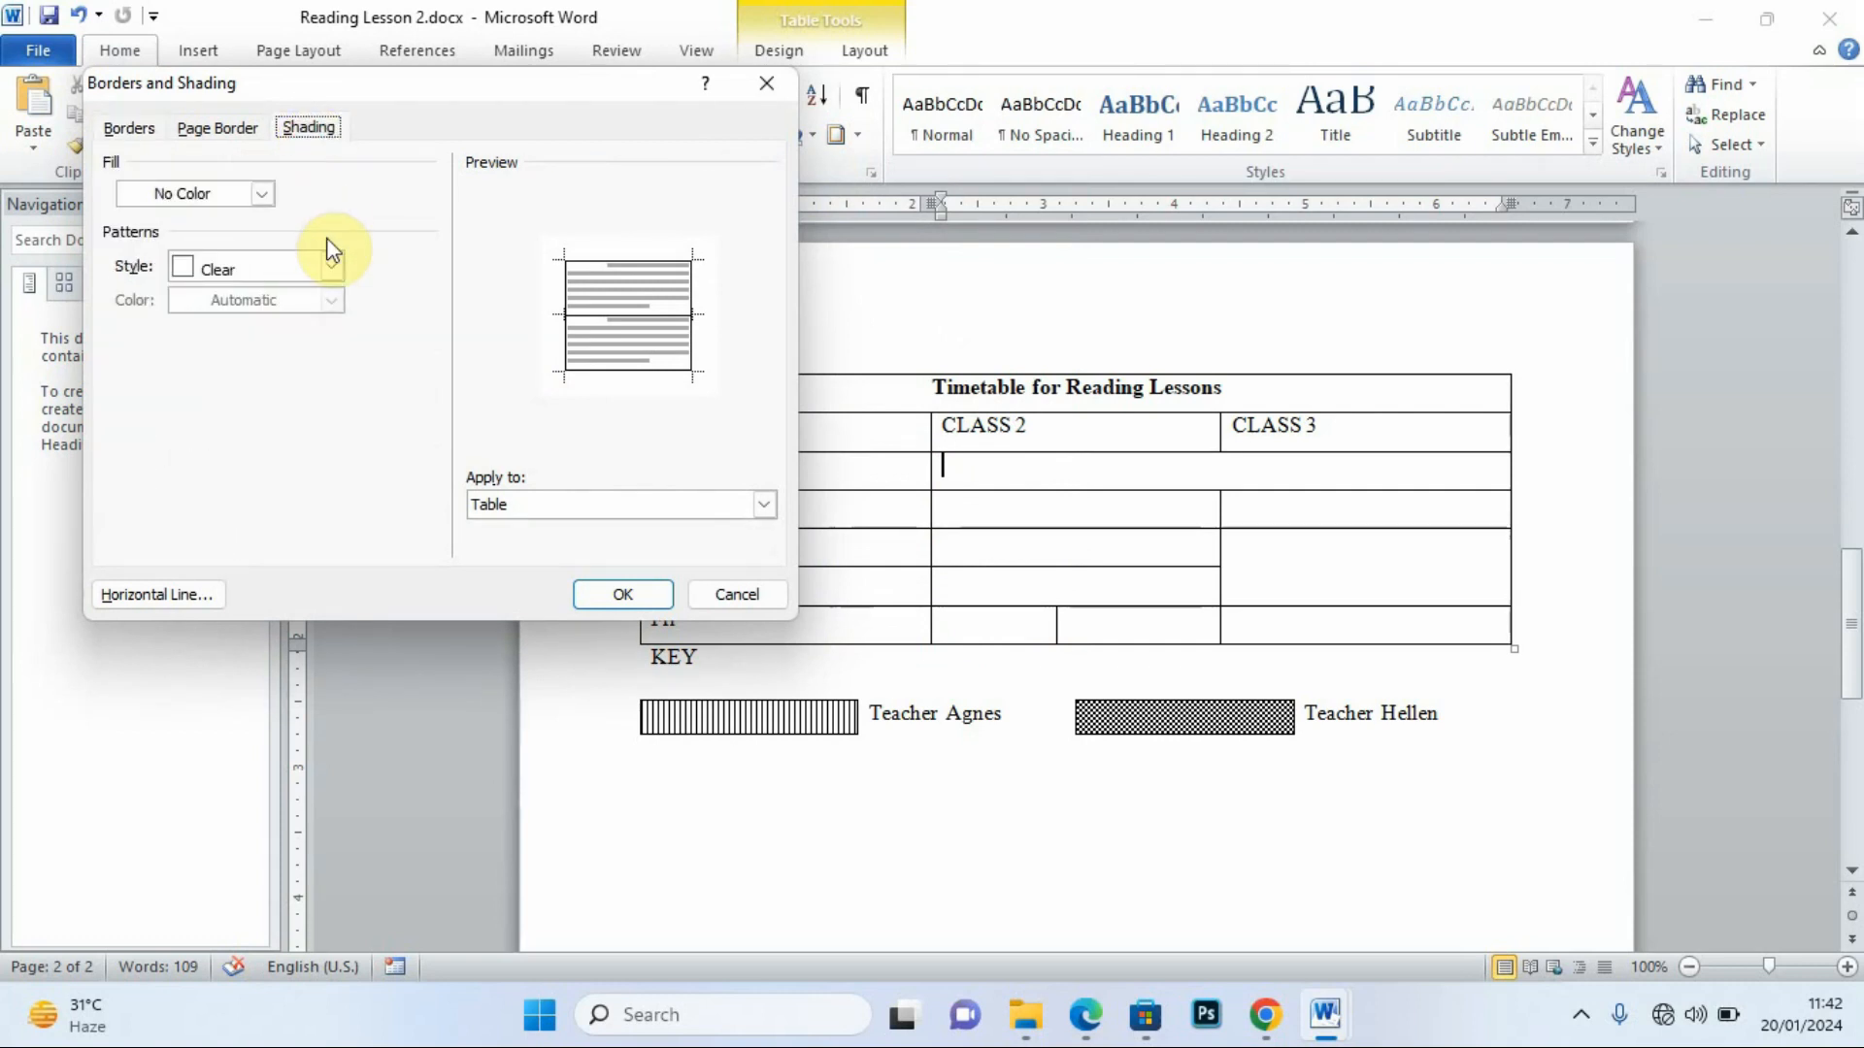
{"action": "left_click", "coordinate": [330, 268]}
{"action": "left_click_drag", "start_coordinate": [332, 303], "coordinate": [342, 409]}
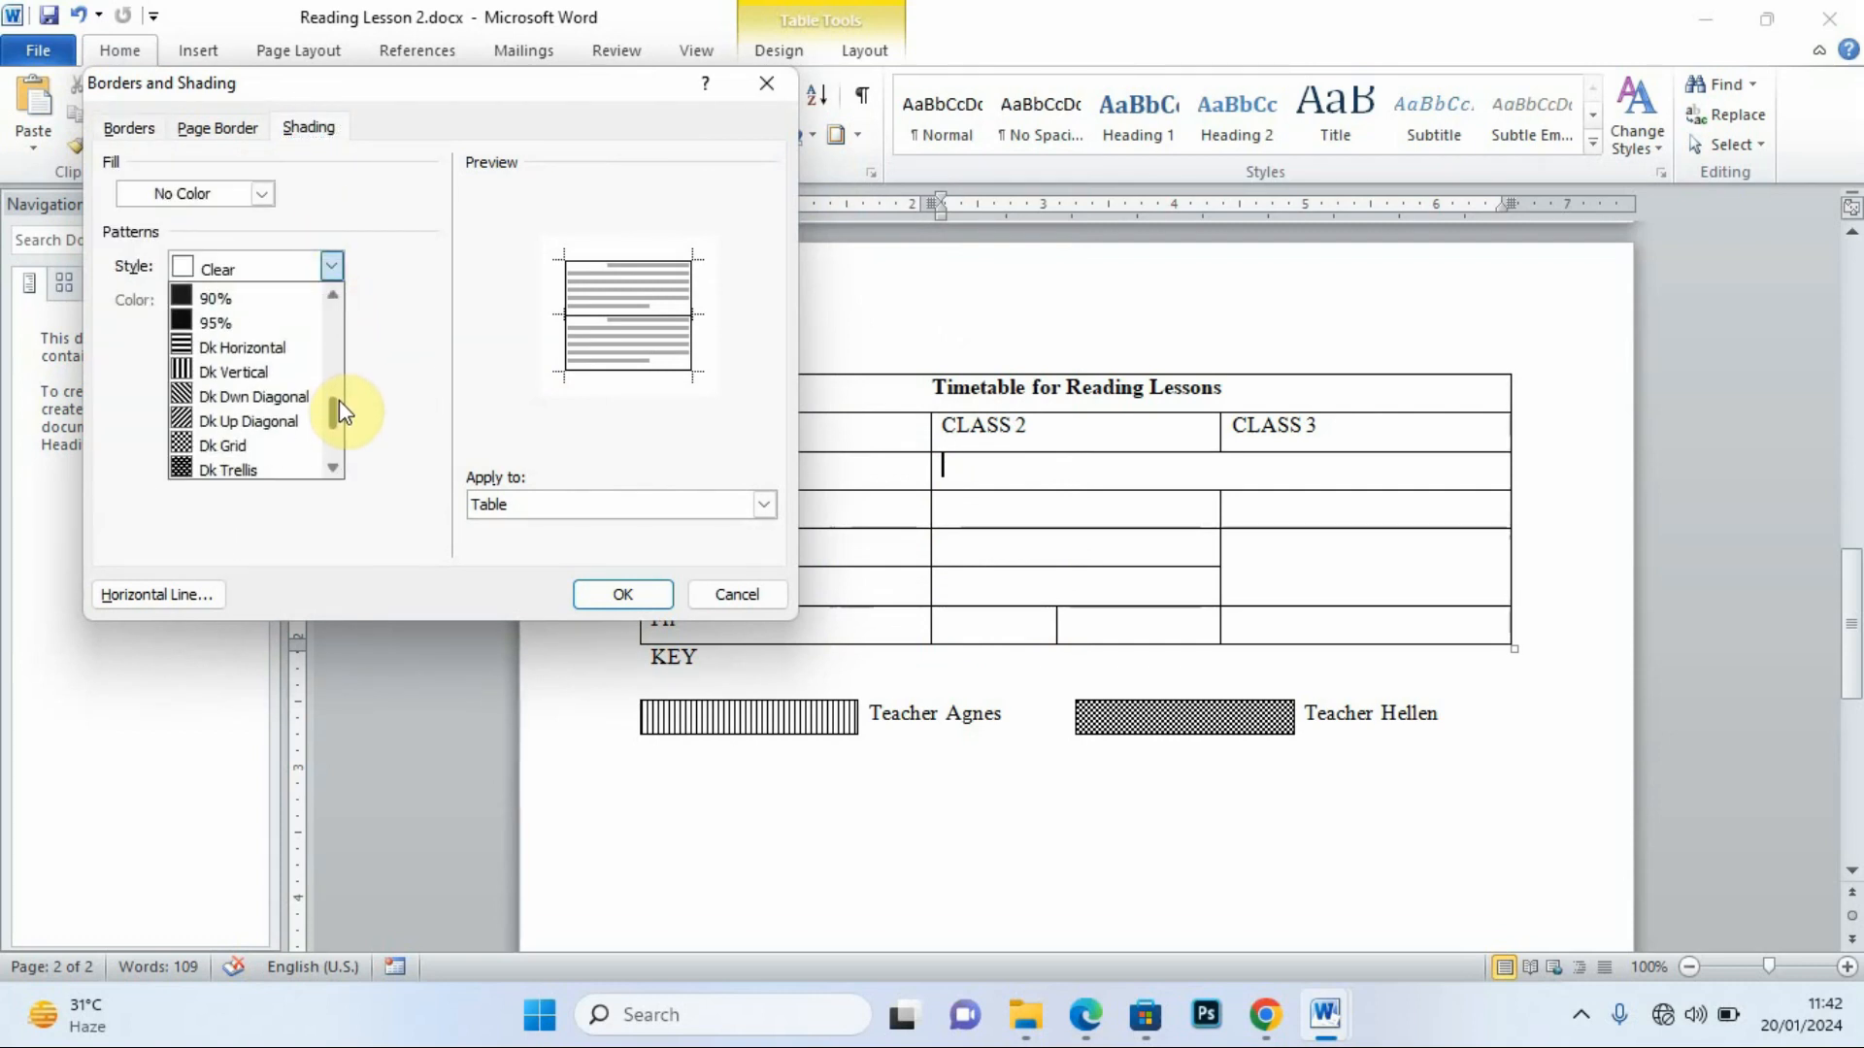
{"action": "left_click", "coordinate": [231, 444]}
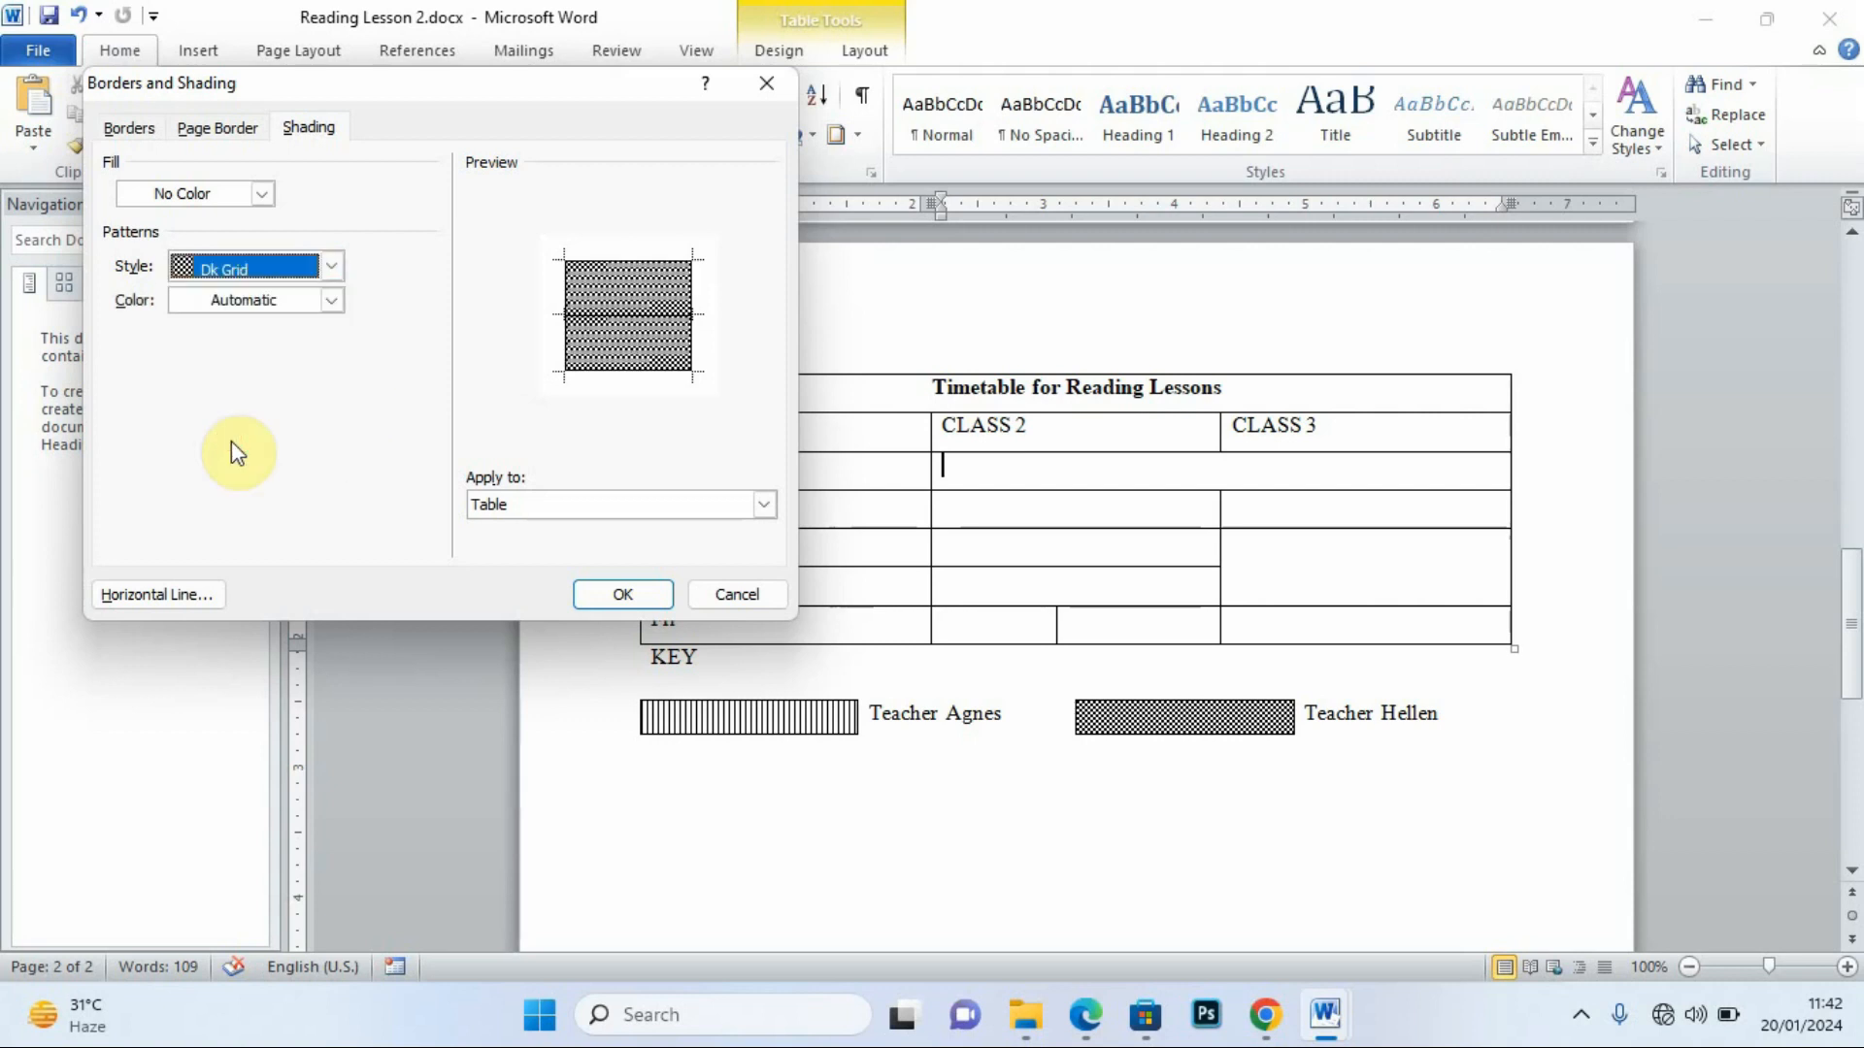
{"action": "left_click", "coordinate": [606, 517]}
{"action": "left_click", "coordinate": [563, 558]}
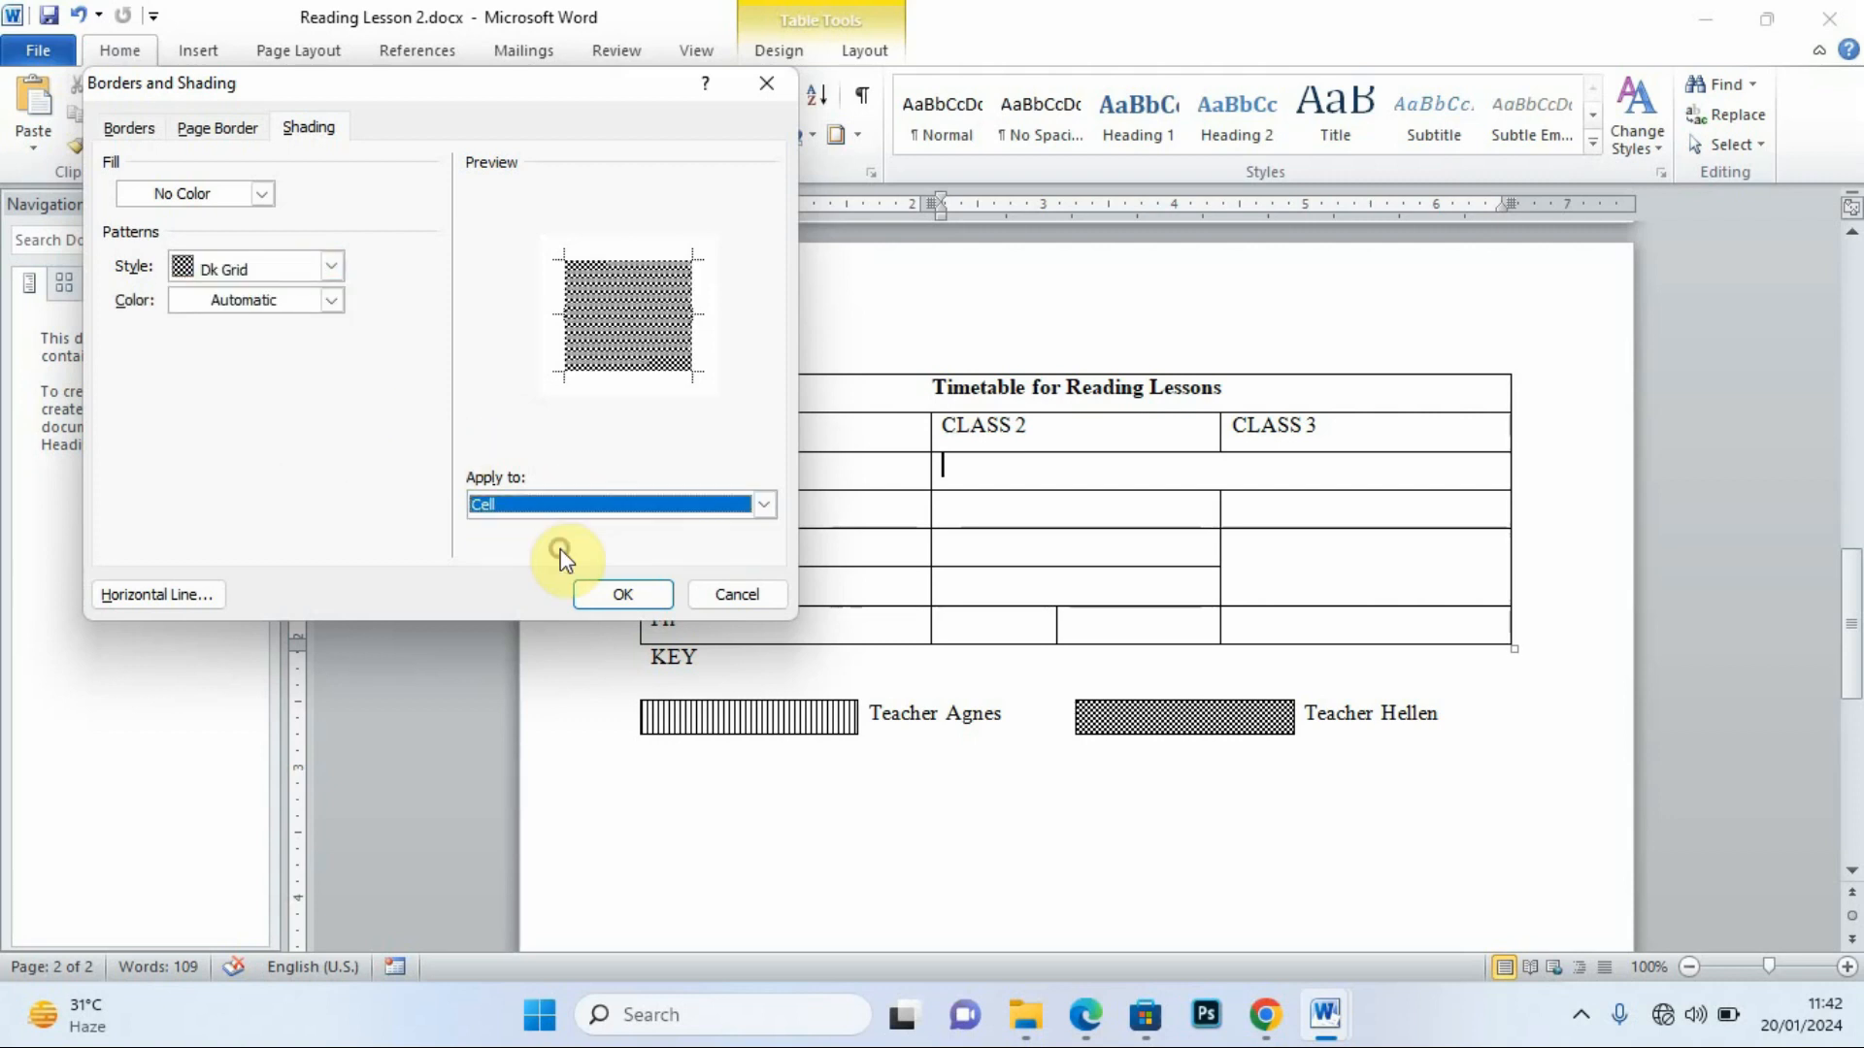
{"action": "left_click", "coordinate": [634, 588]}
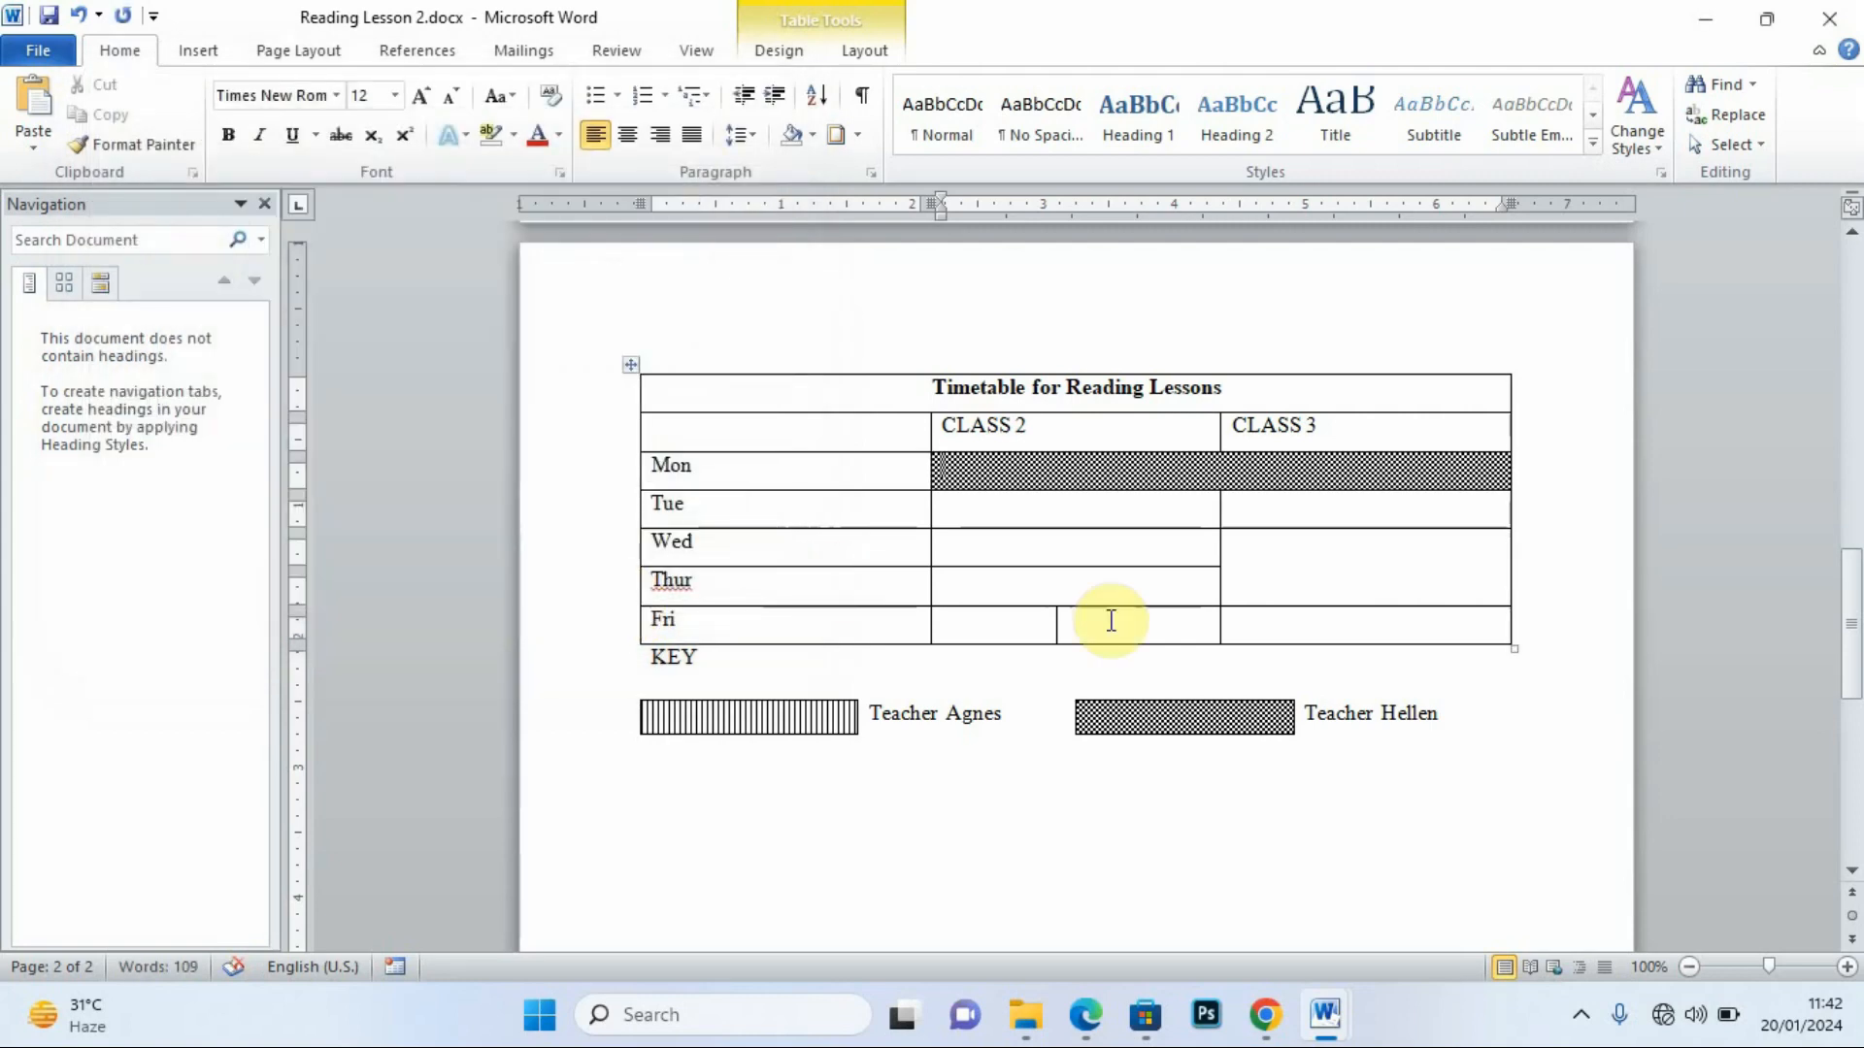
Compare with the exam PDF and shade the first Fri cell under CLASS 2 with Dk Grid, applied to the cell only.
{"action": "left_click", "coordinate": [1087, 1015]}
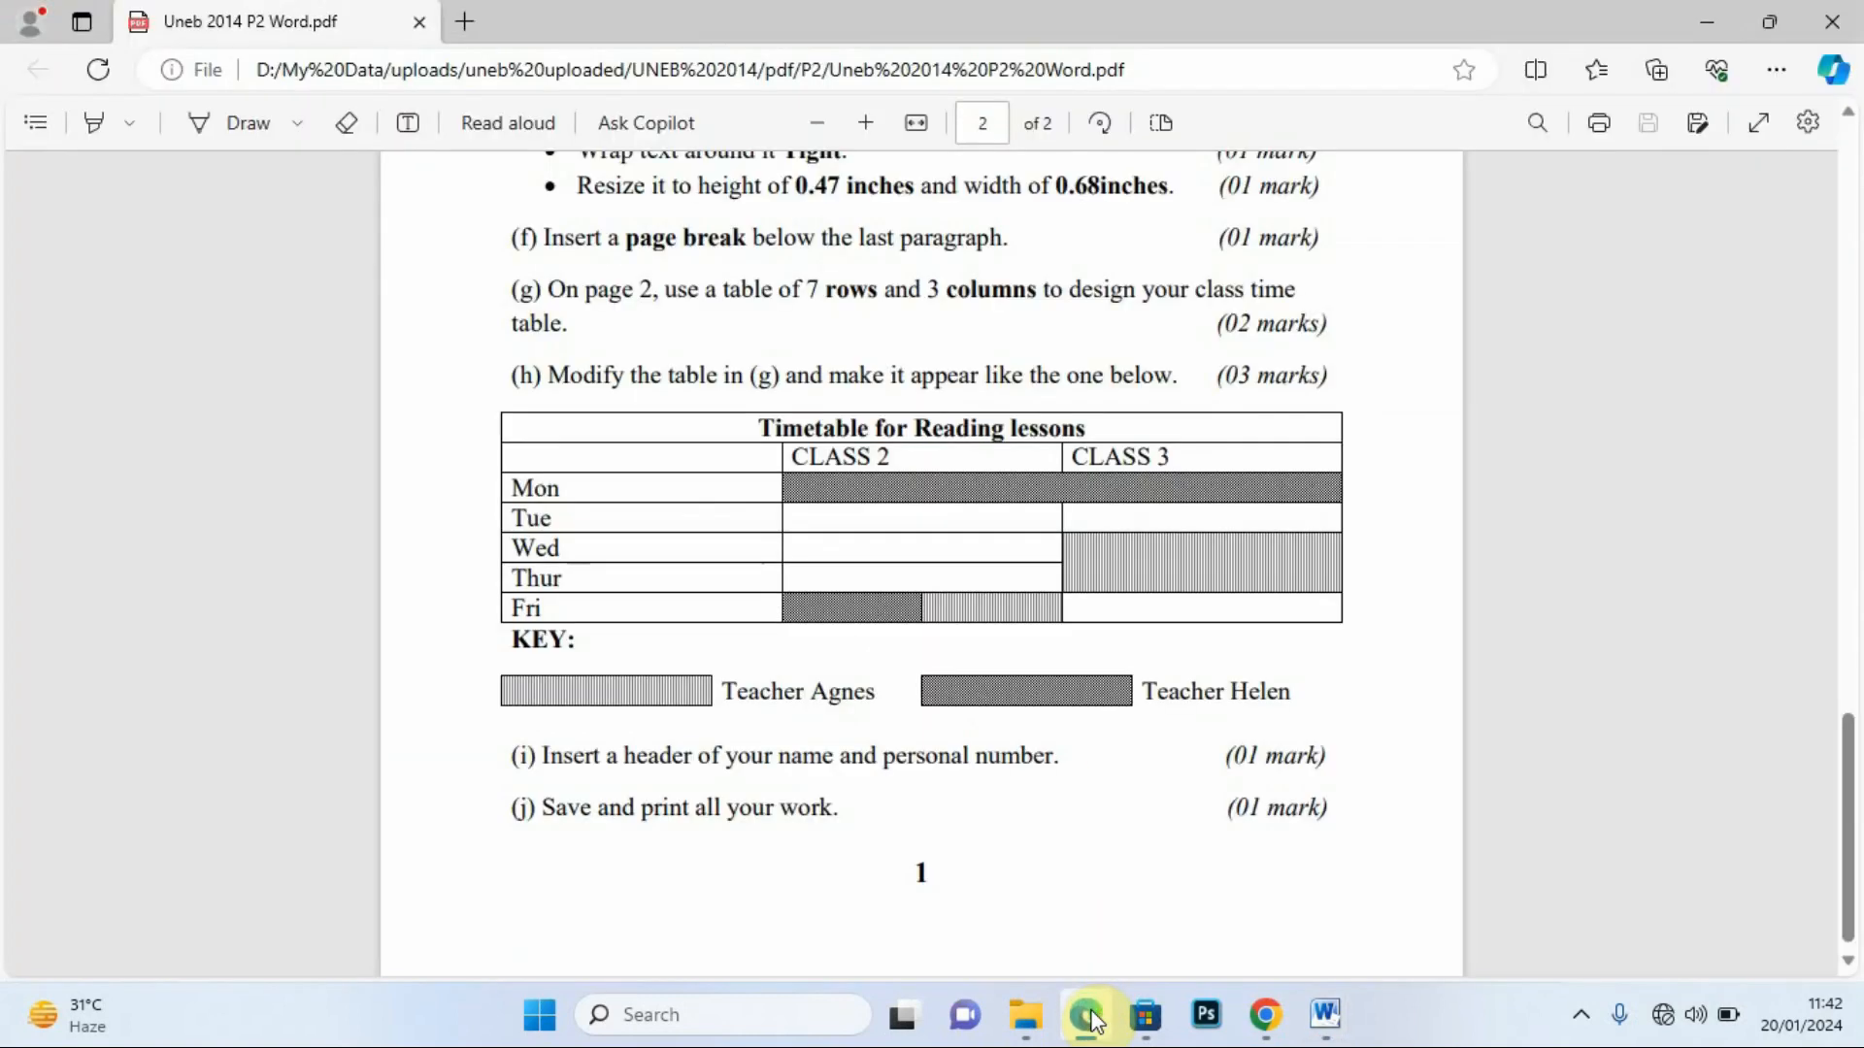
{"action": "left_click", "coordinate": [1088, 1015]}
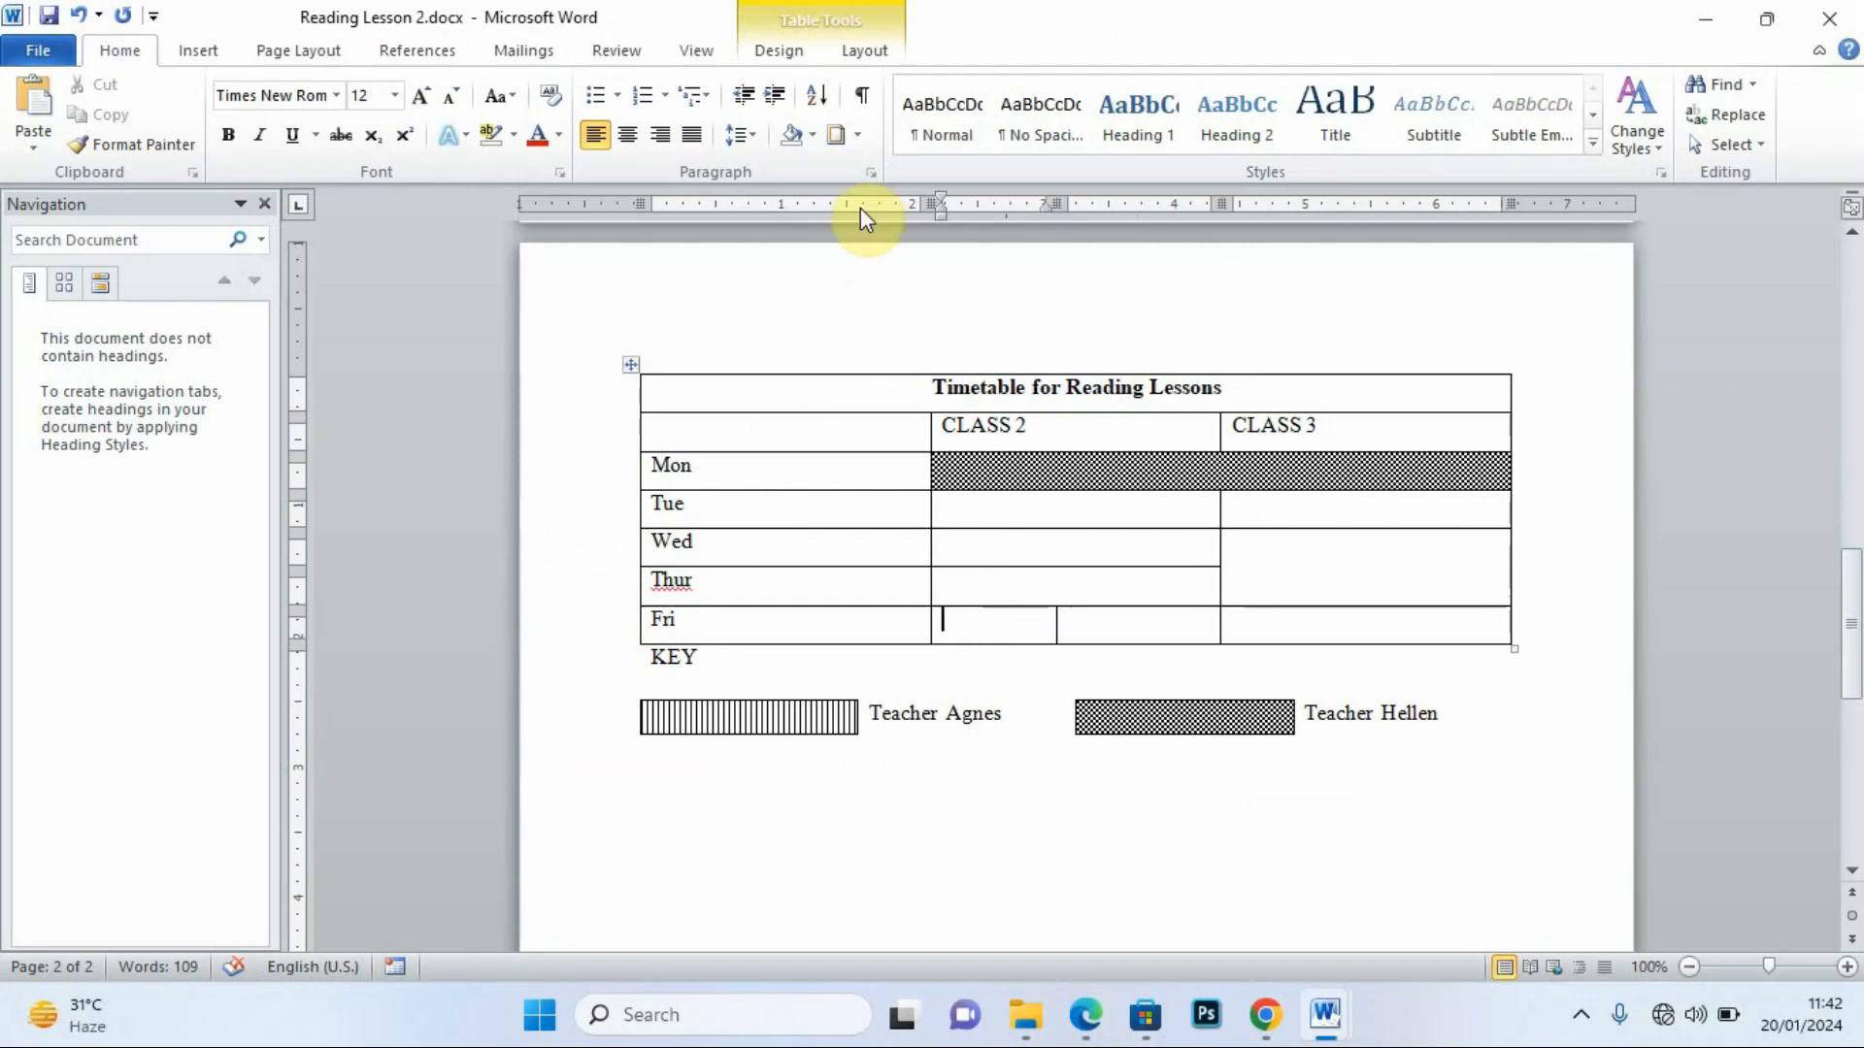
{"action": "left_click", "coordinate": [857, 135]}
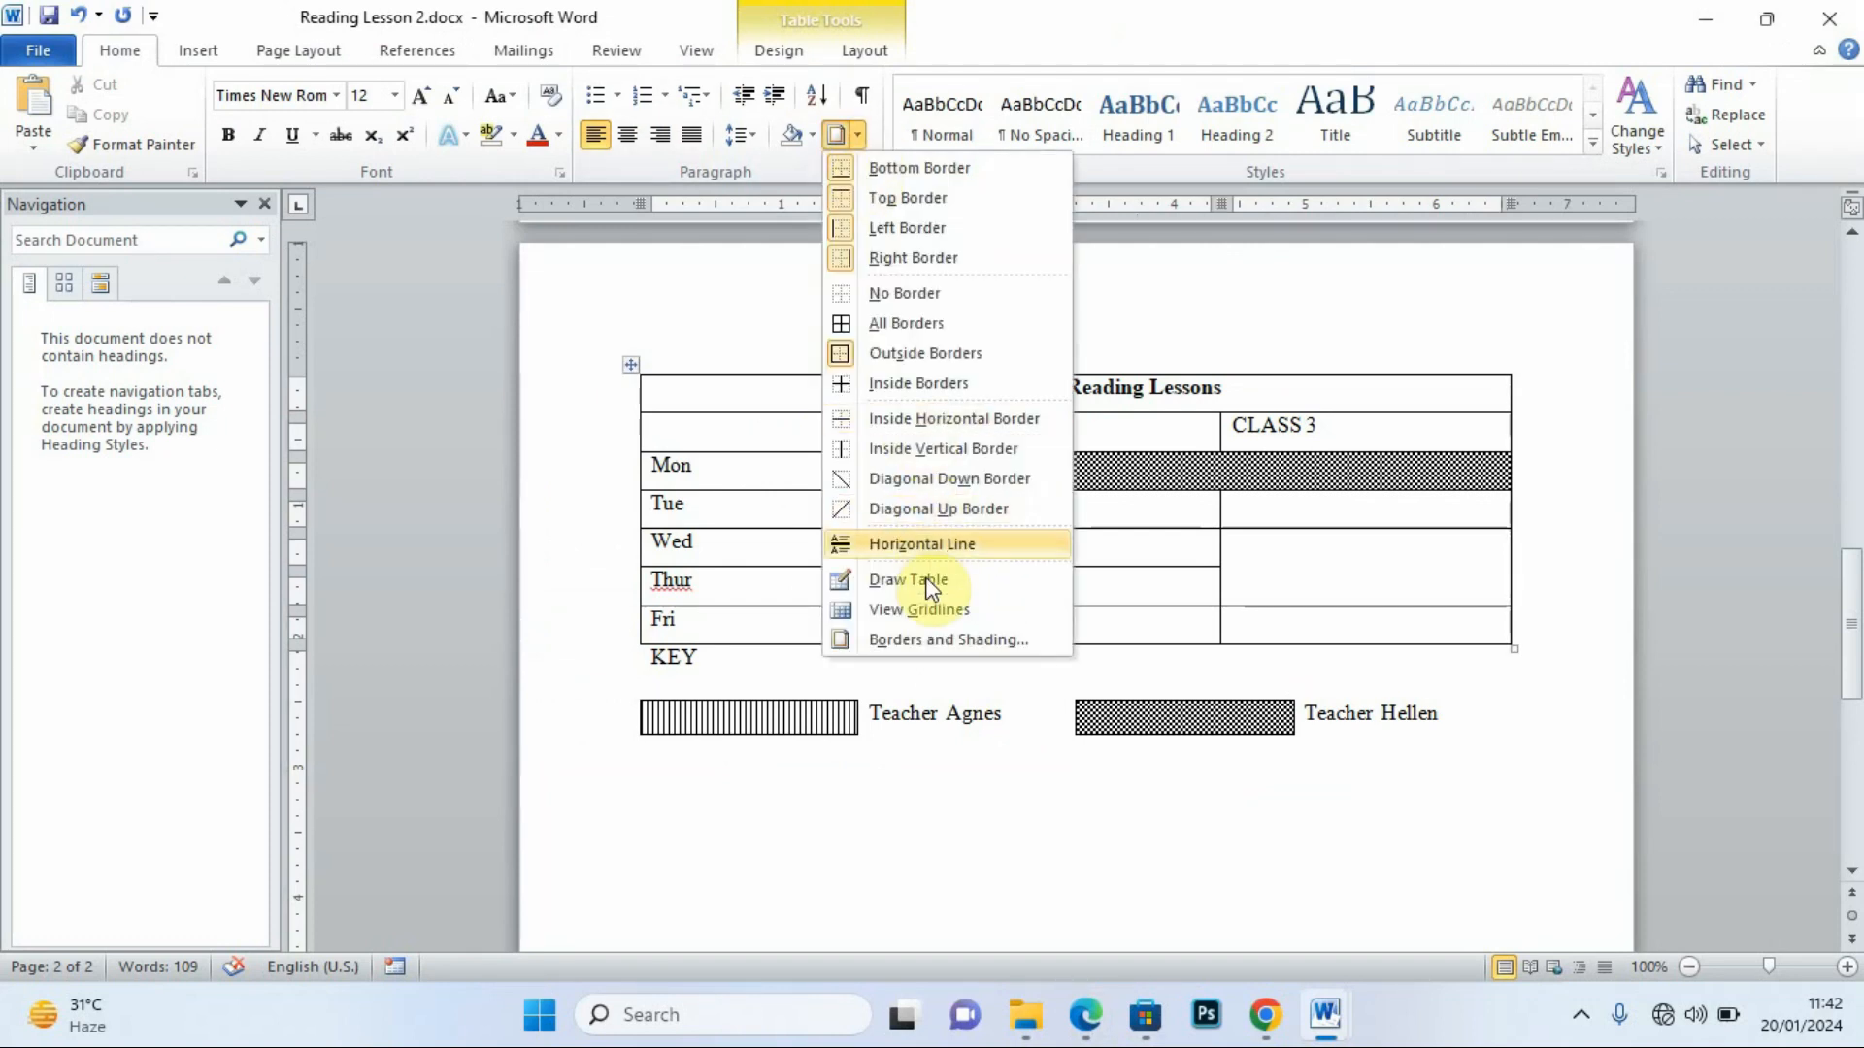
{"action": "left_click", "coordinate": [929, 636]}
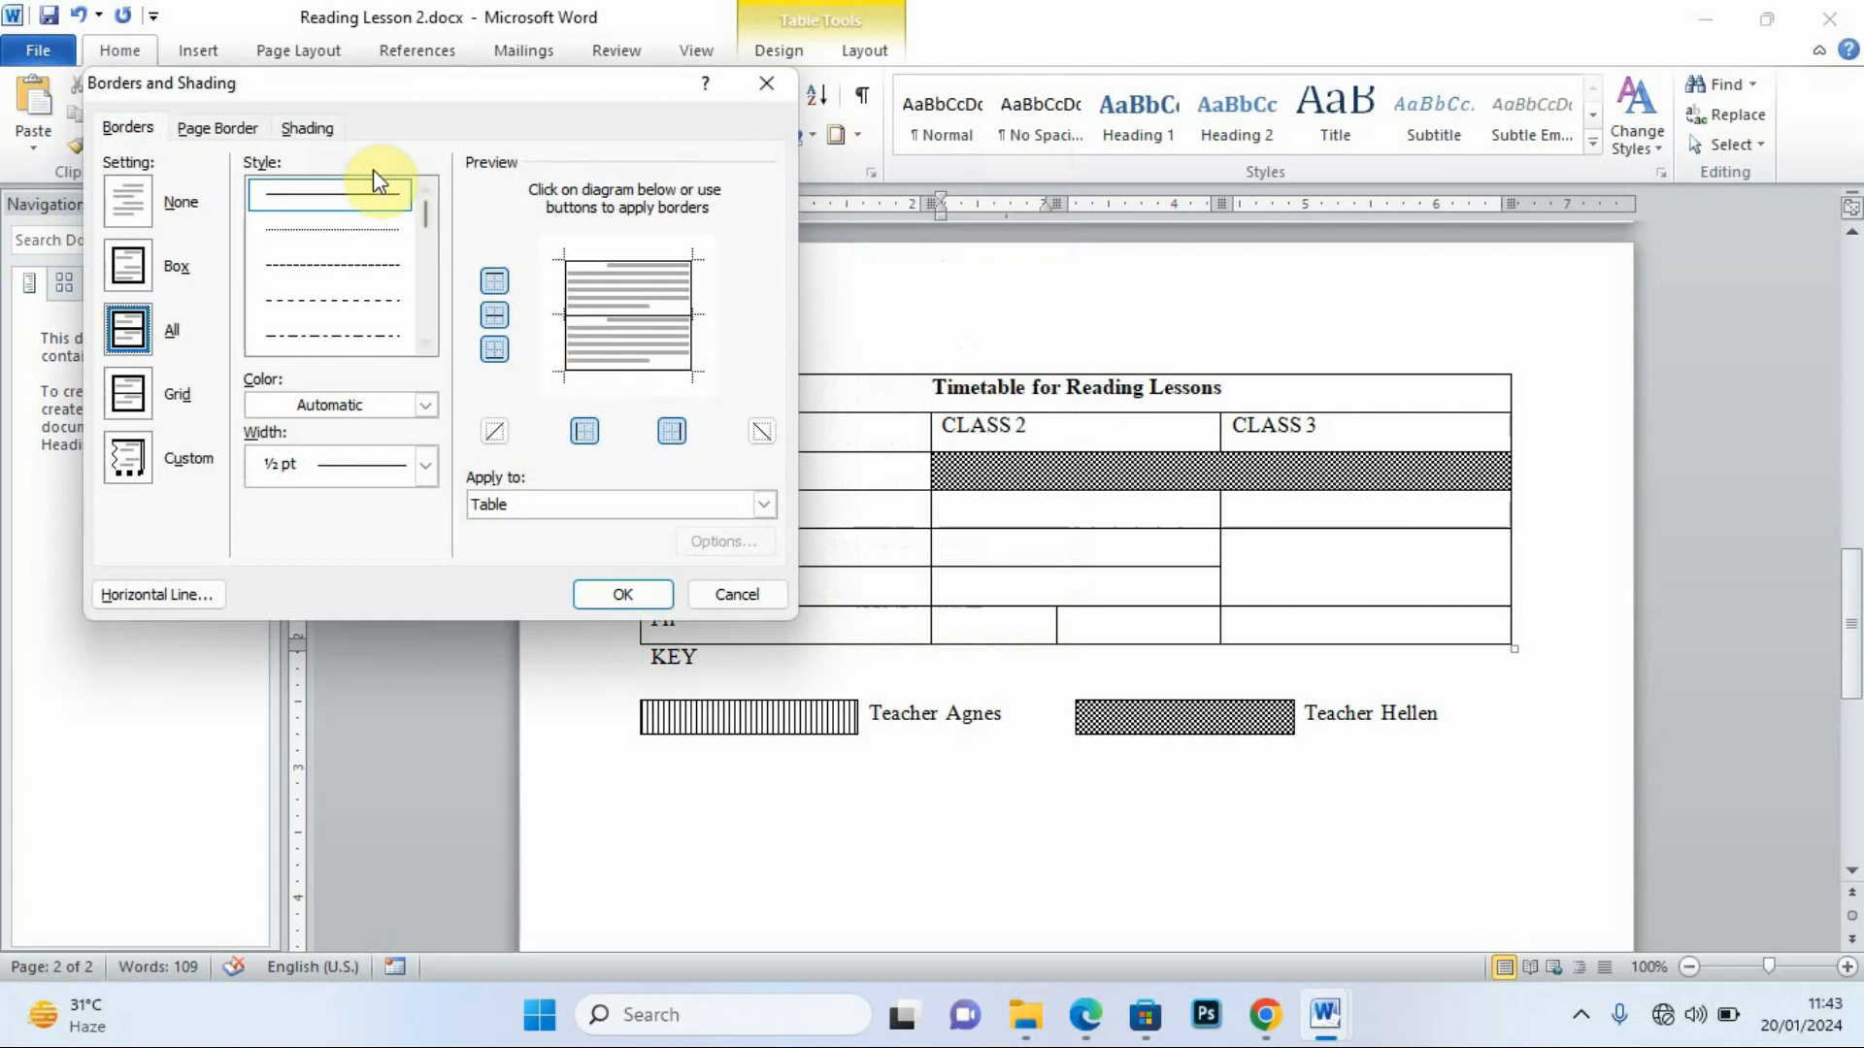
{"action": "left_click", "coordinate": [321, 134]}
{"action": "left_click", "coordinate": [331, 266]}
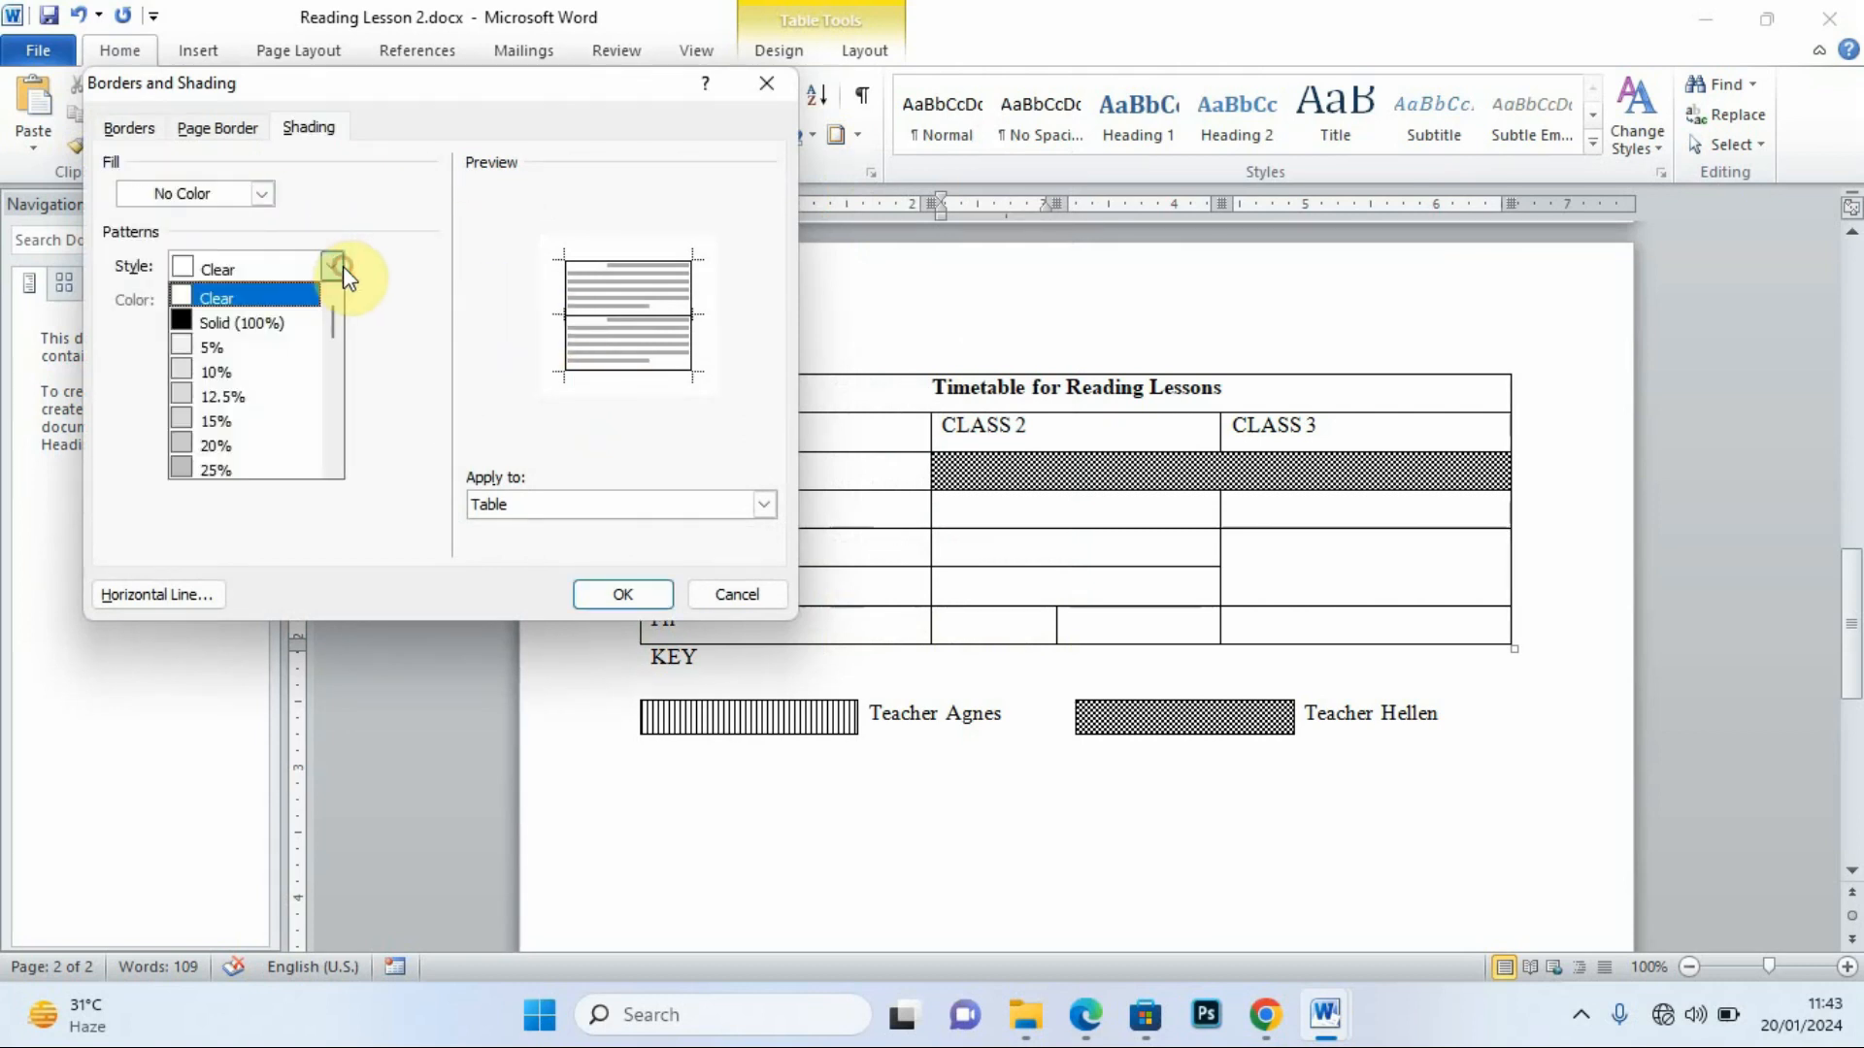
{"action": "left_click_drag", "start_coordinate": [333, 323], "coordinate": [332, 404]}
{"action": "left_click", "coordinate": [241, 469]}
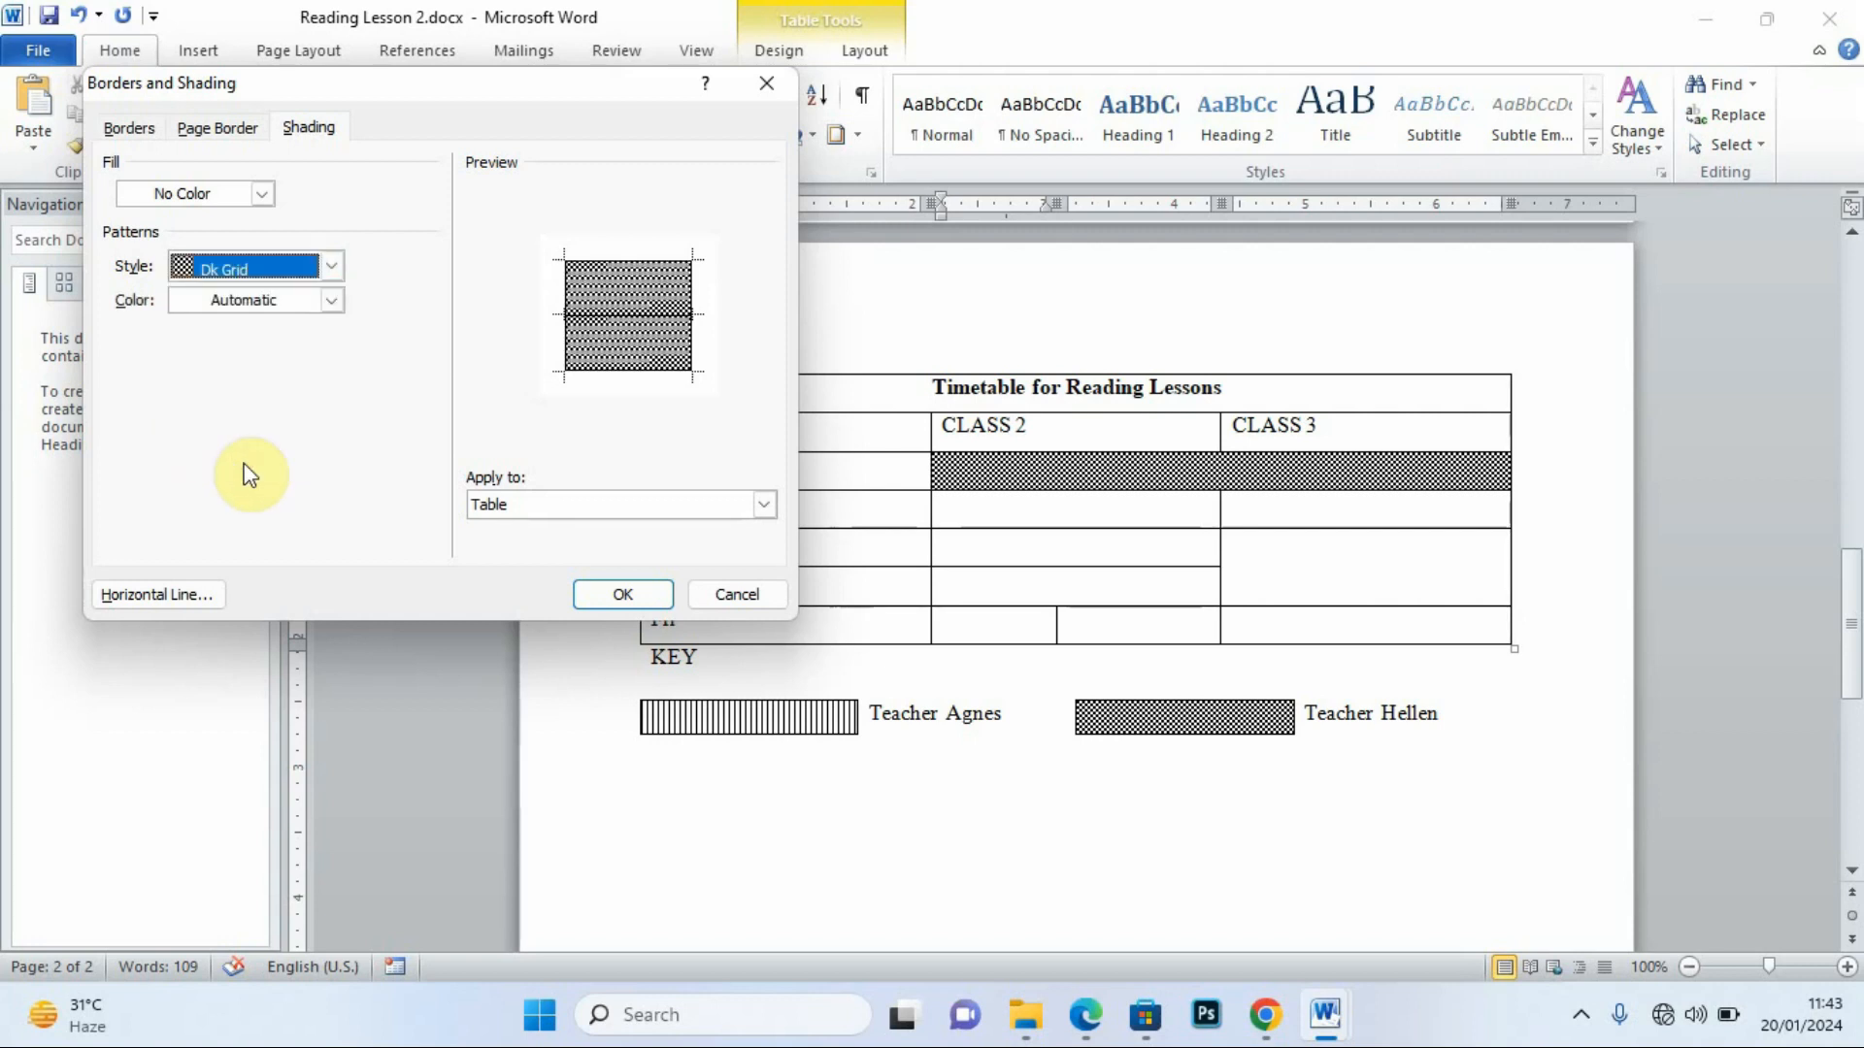
{"action": "left_click", "coordinate": [553, 505]}
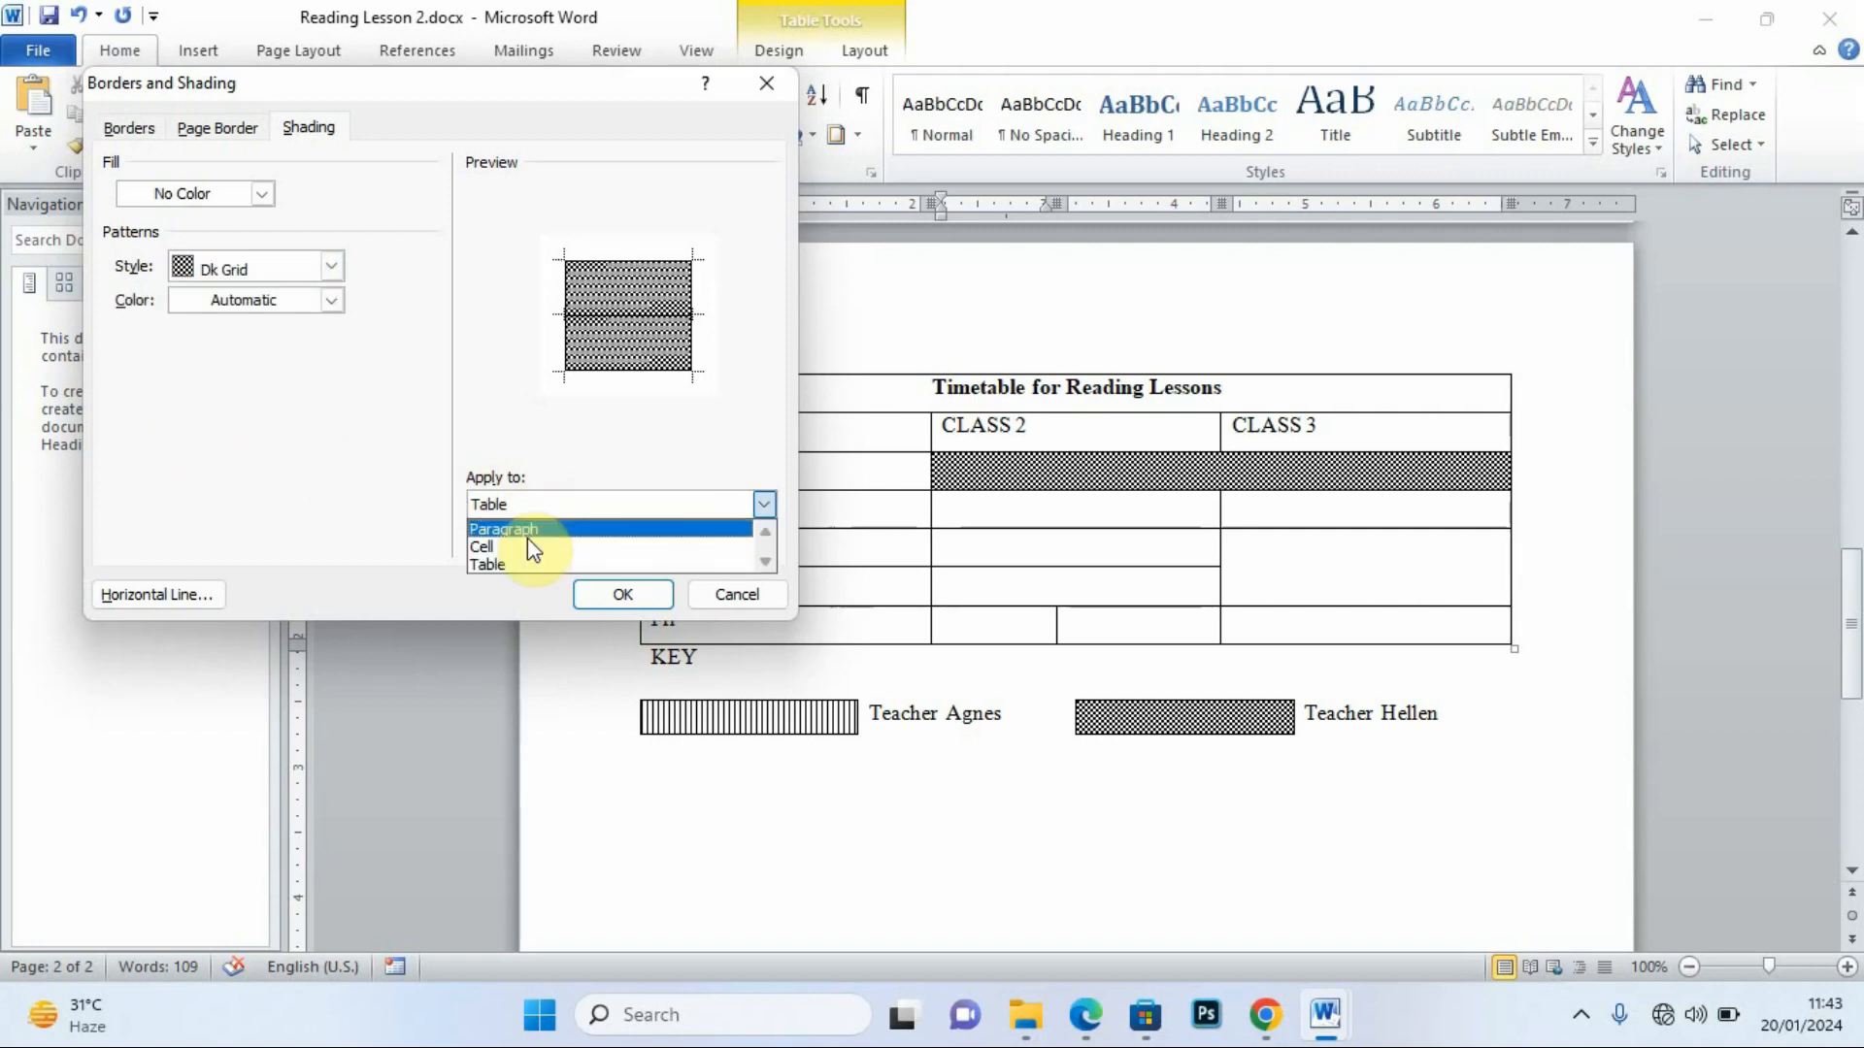
{"action": "left_click", "coordinate": [524, 547]}
{"action": "left_click", "coordinate": [622, 594]}
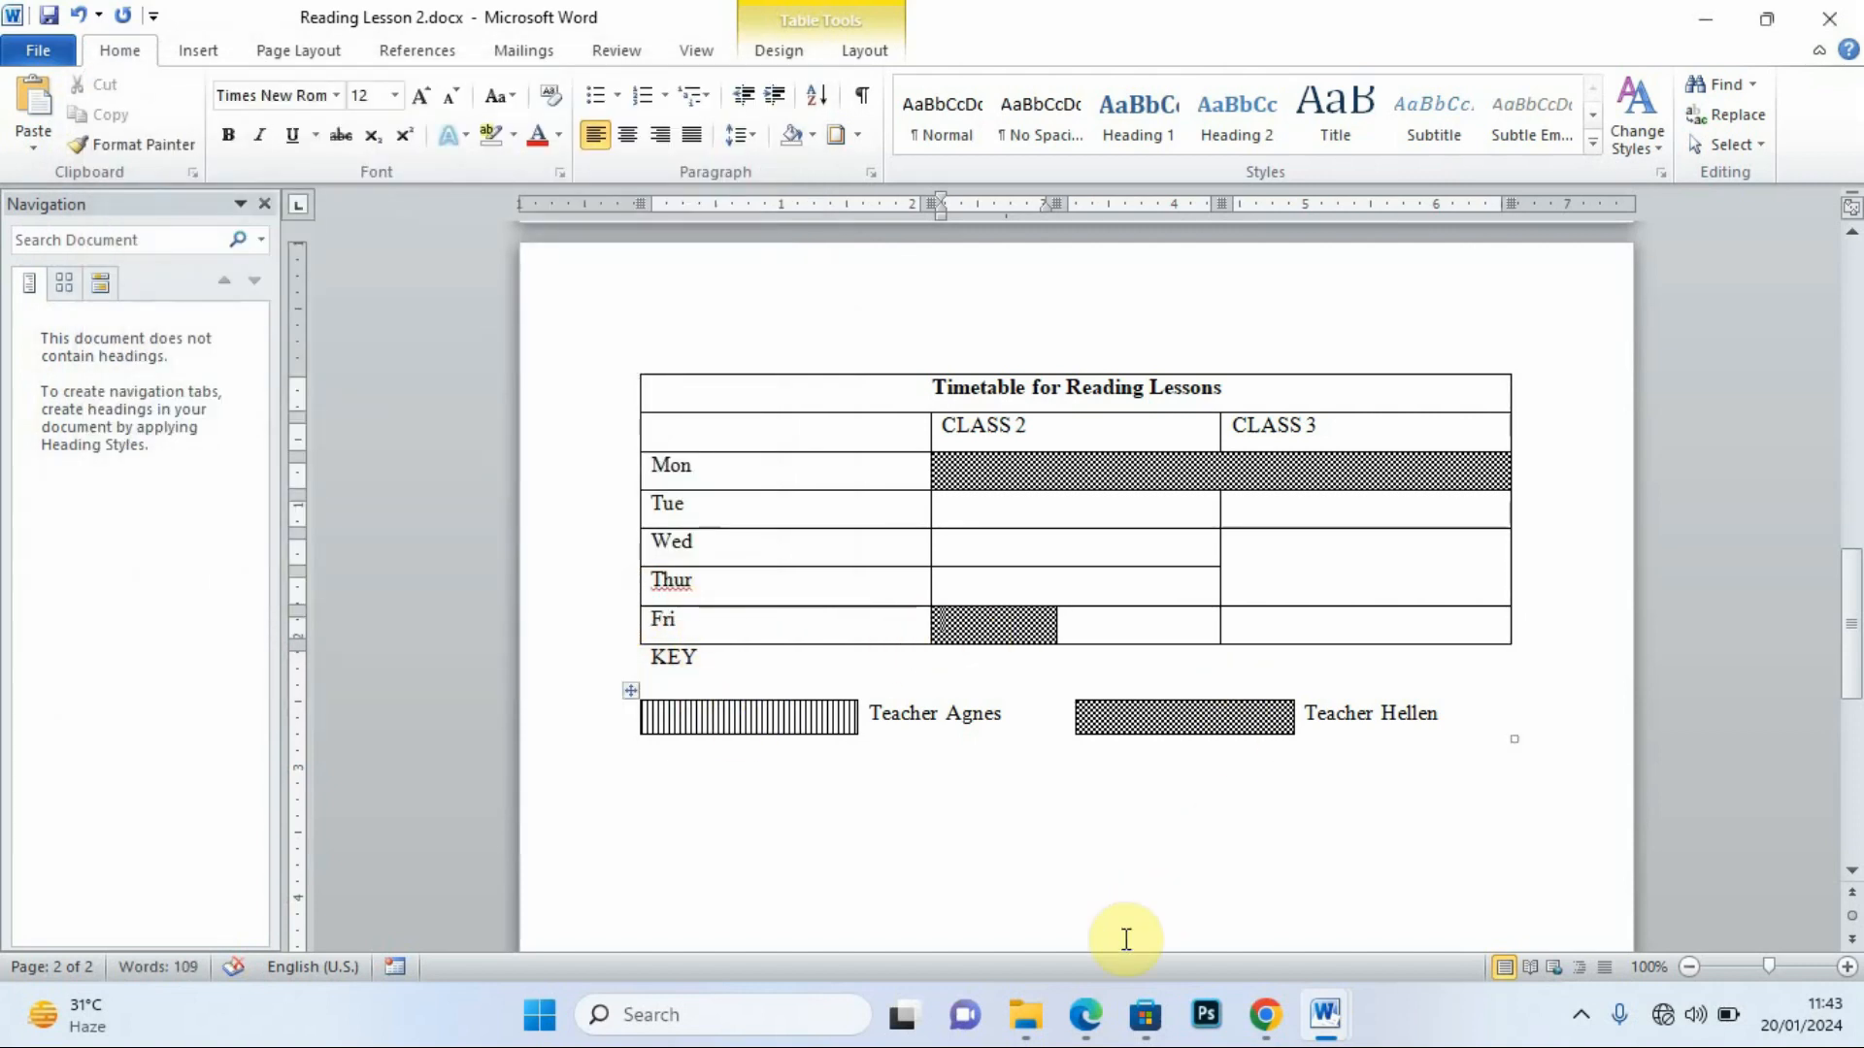
Compare with the exam PDF and shade the second Fri cell under CLASS 2 with Lt Vertical, applied to the cell only.
{"action": "left_click", "coordinate": [1088, 1017]}
{"action": "left_click", "coordinate": [1087, 1017]}
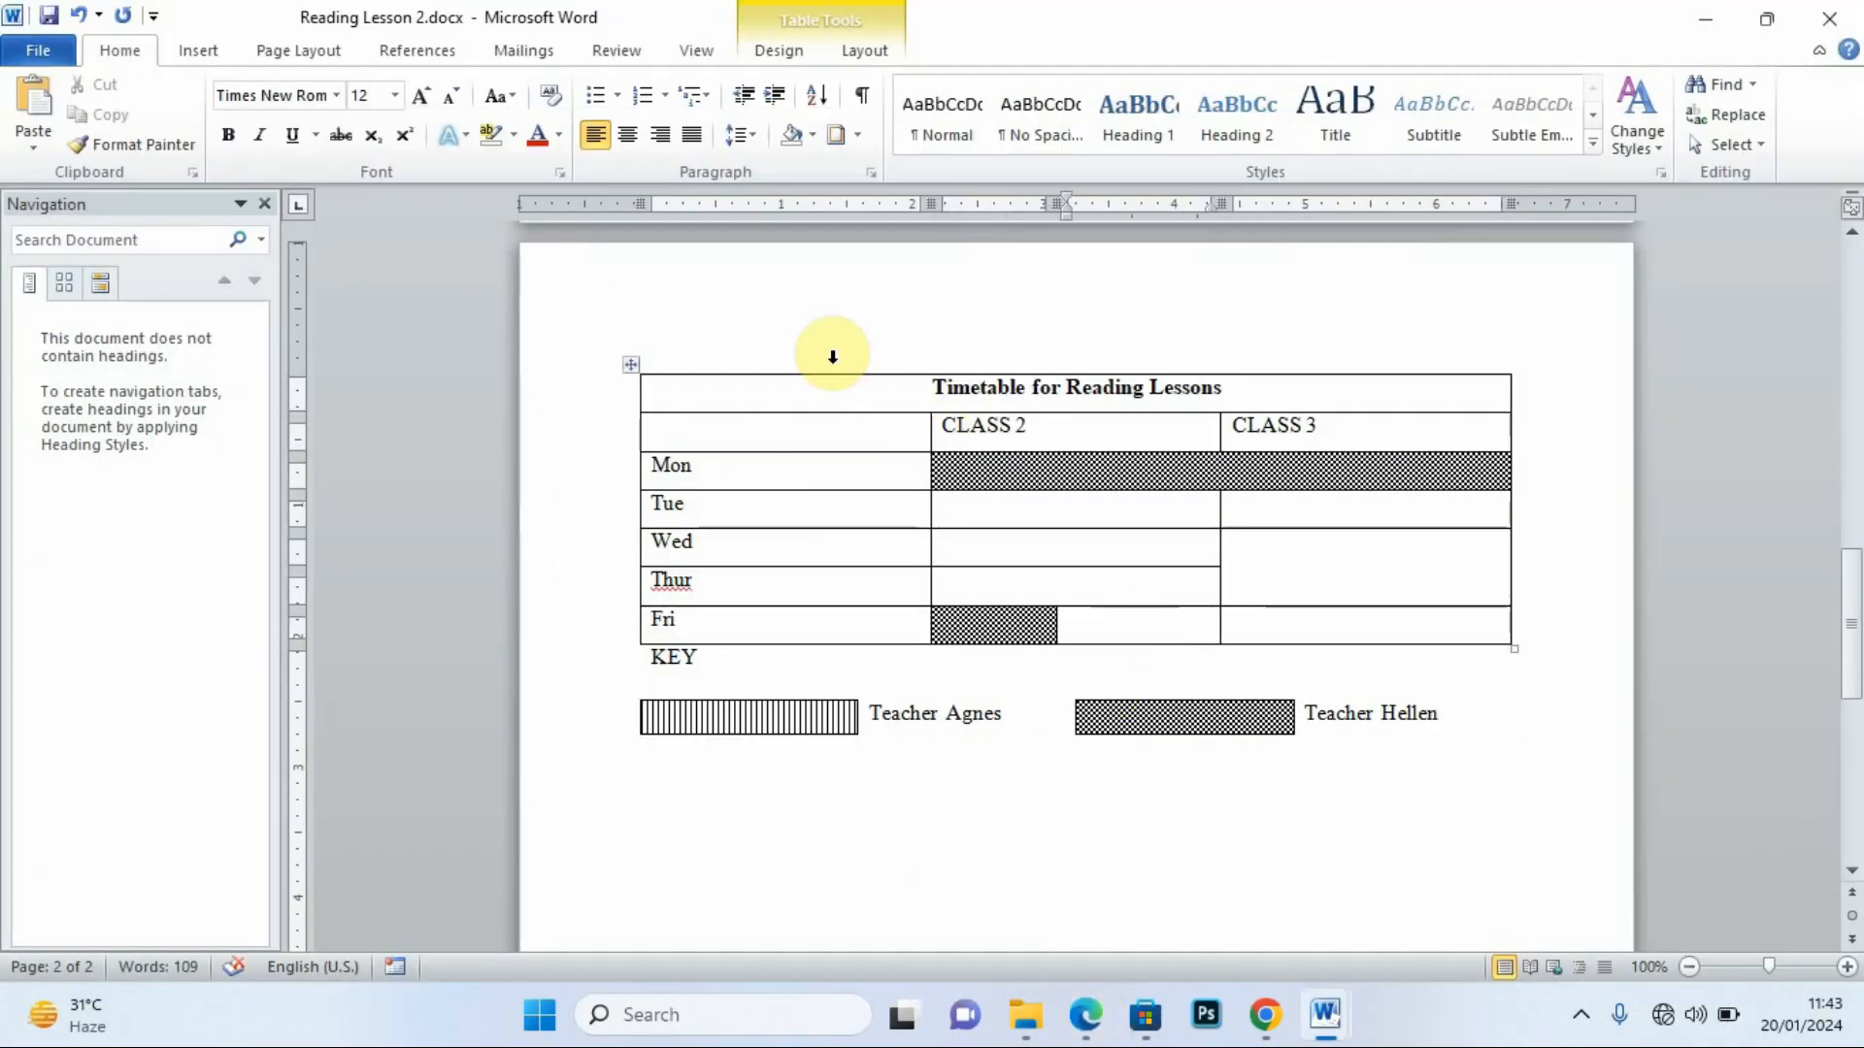
{"action": "left_click", "coordinate": [855, 140]}
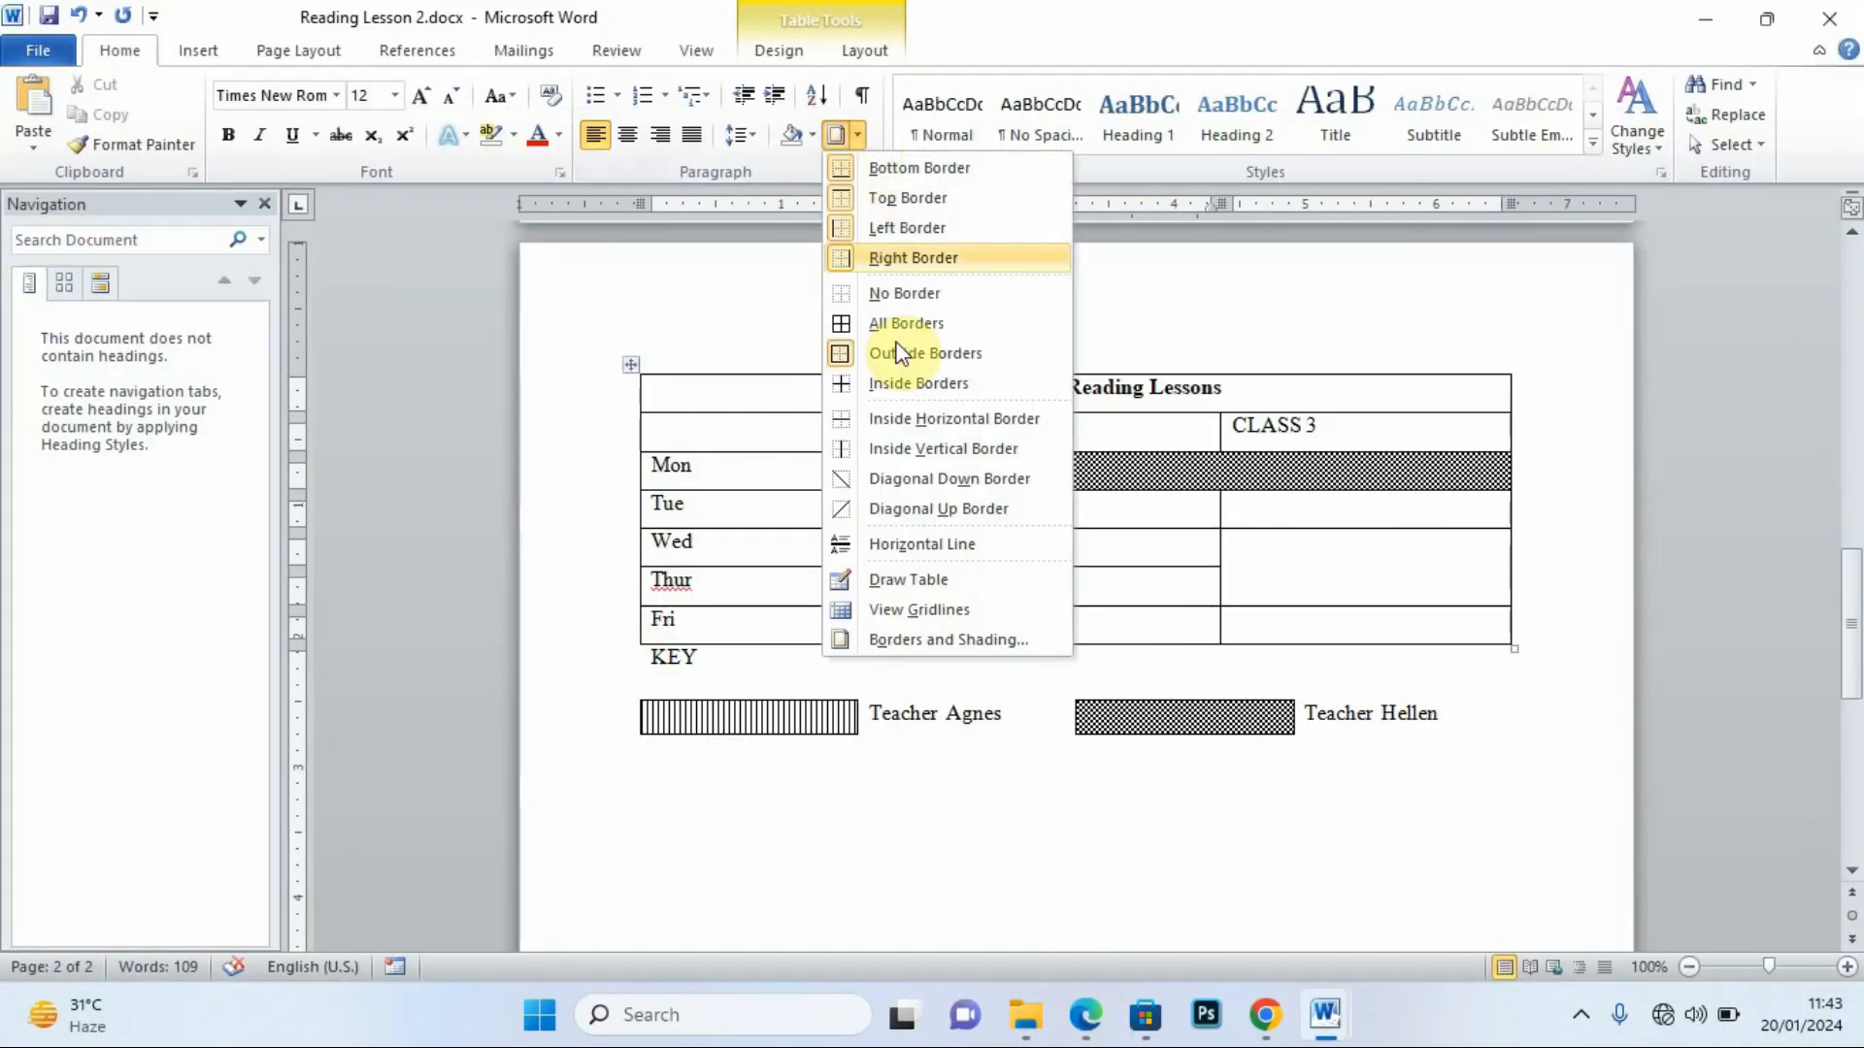
{"action": "left_click", "coordinate": [929, 641]}
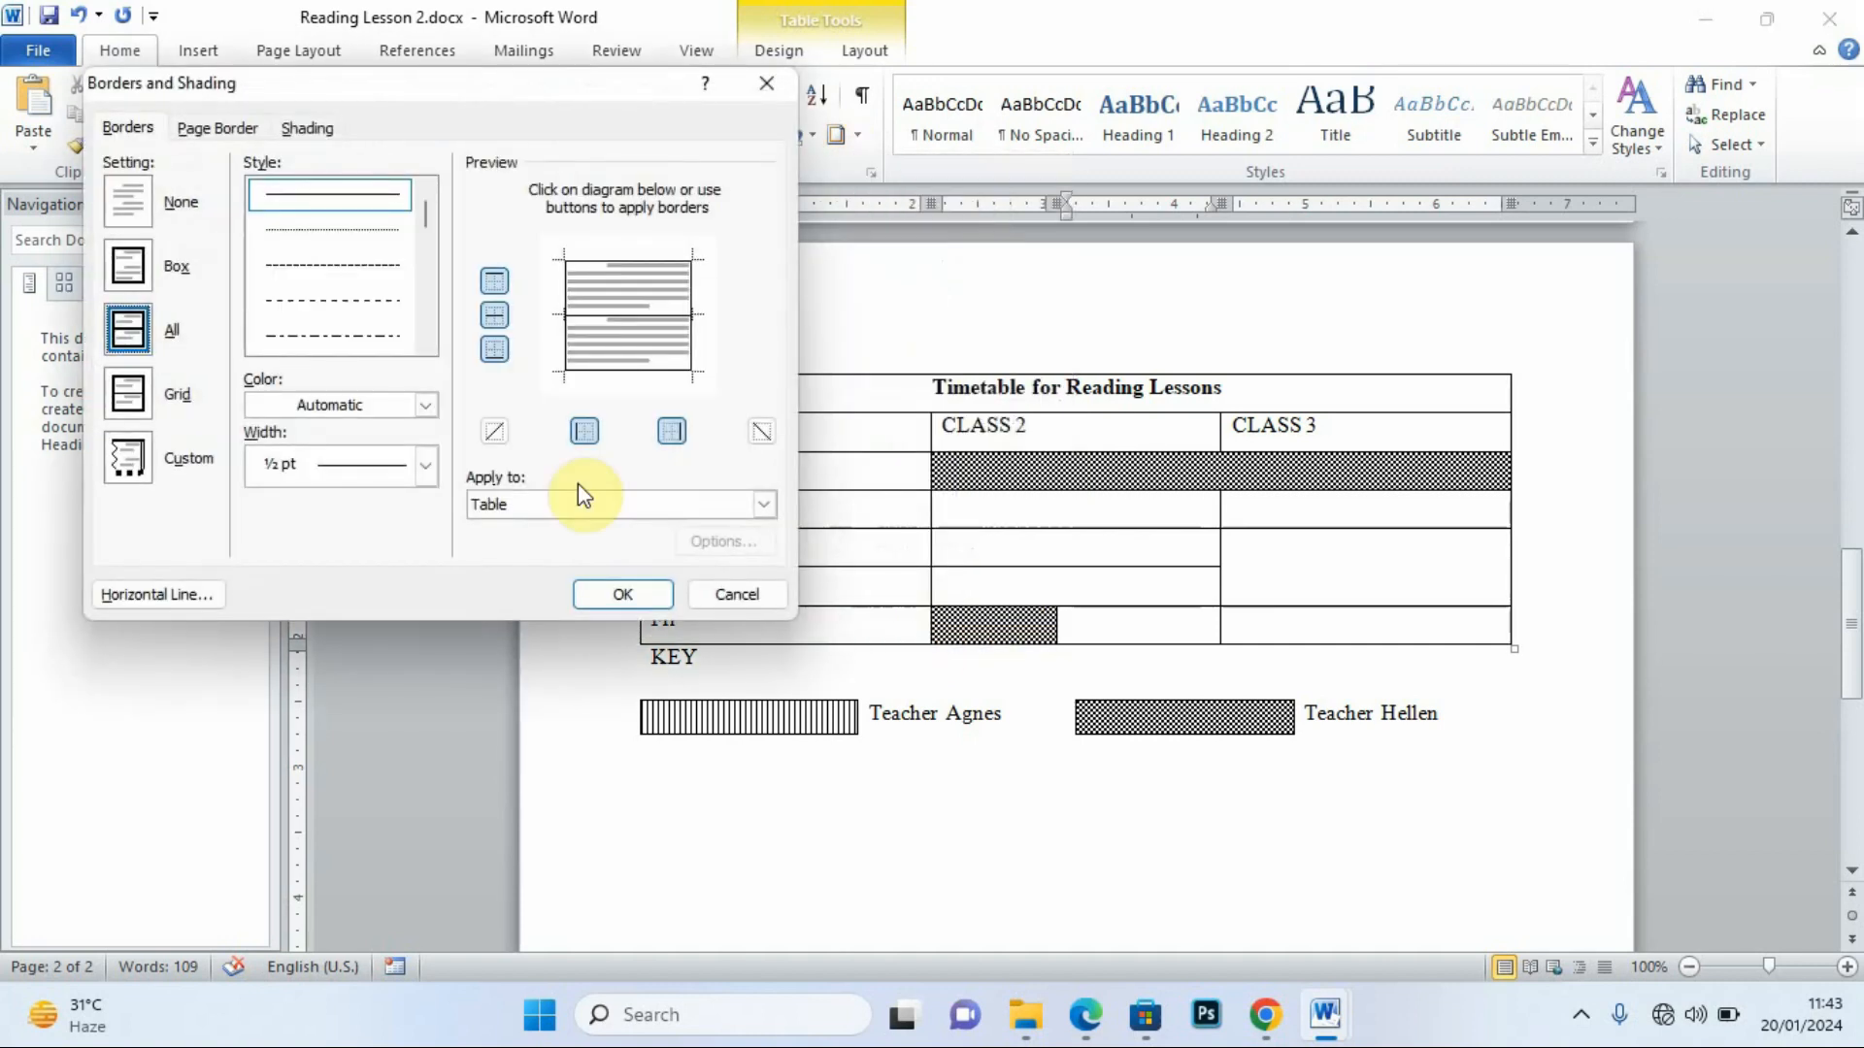
{"action": "left_click", "coordinate": [312, 134]}
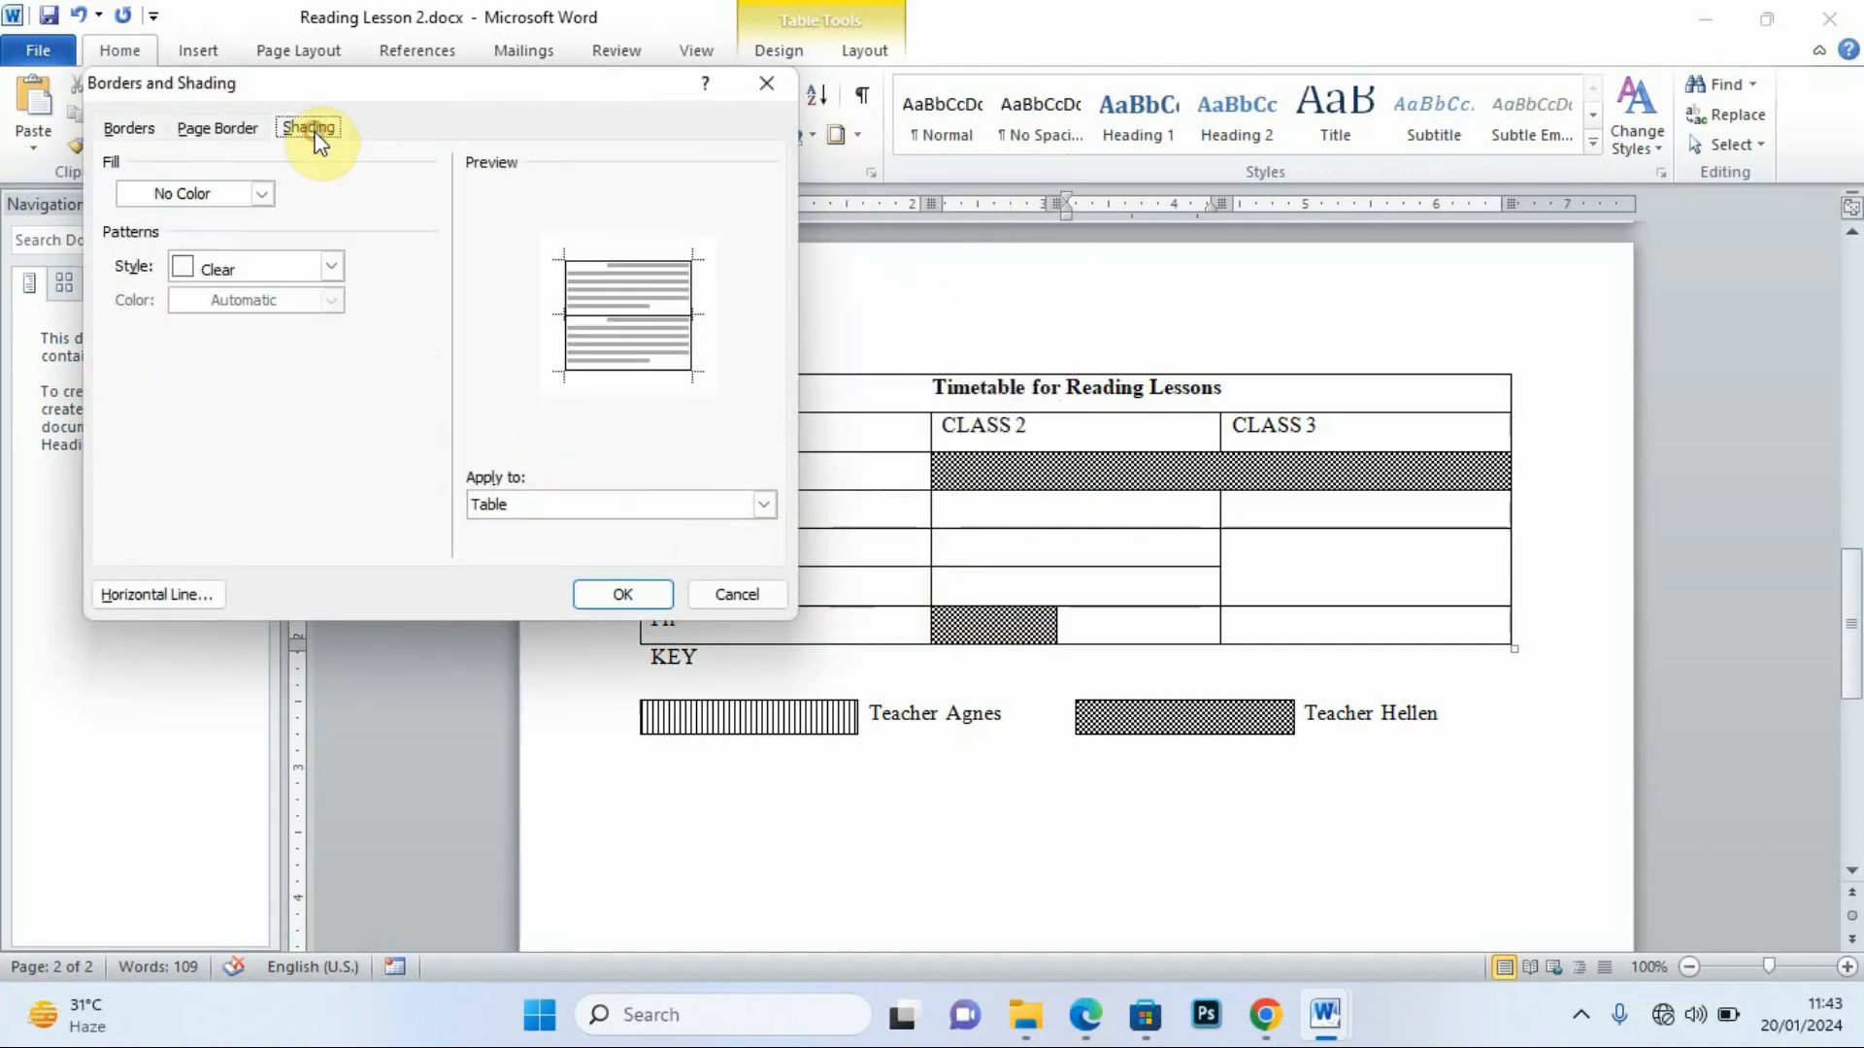
{"action": "left_click", "coordinate": [335, 265]}
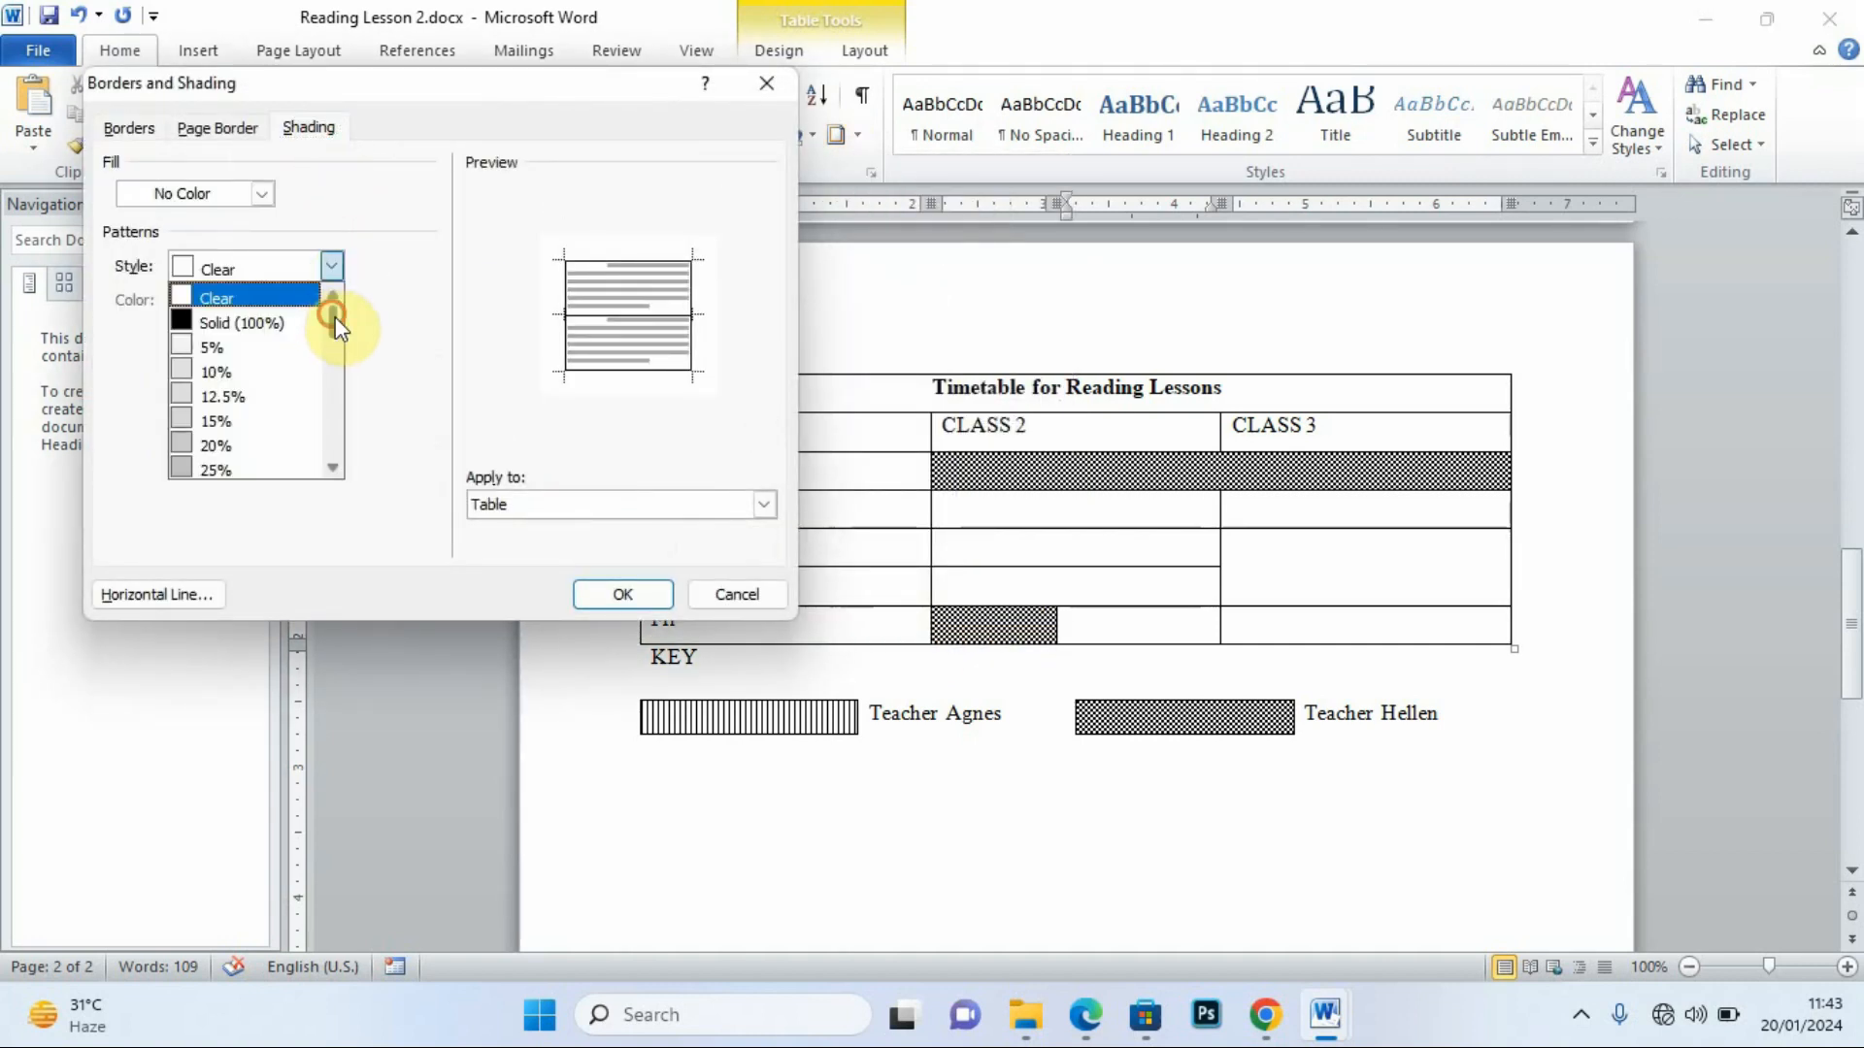
{"action": "left_click_drag", "start_coordinate": [332, 312], "coordinate": [340, 416]}
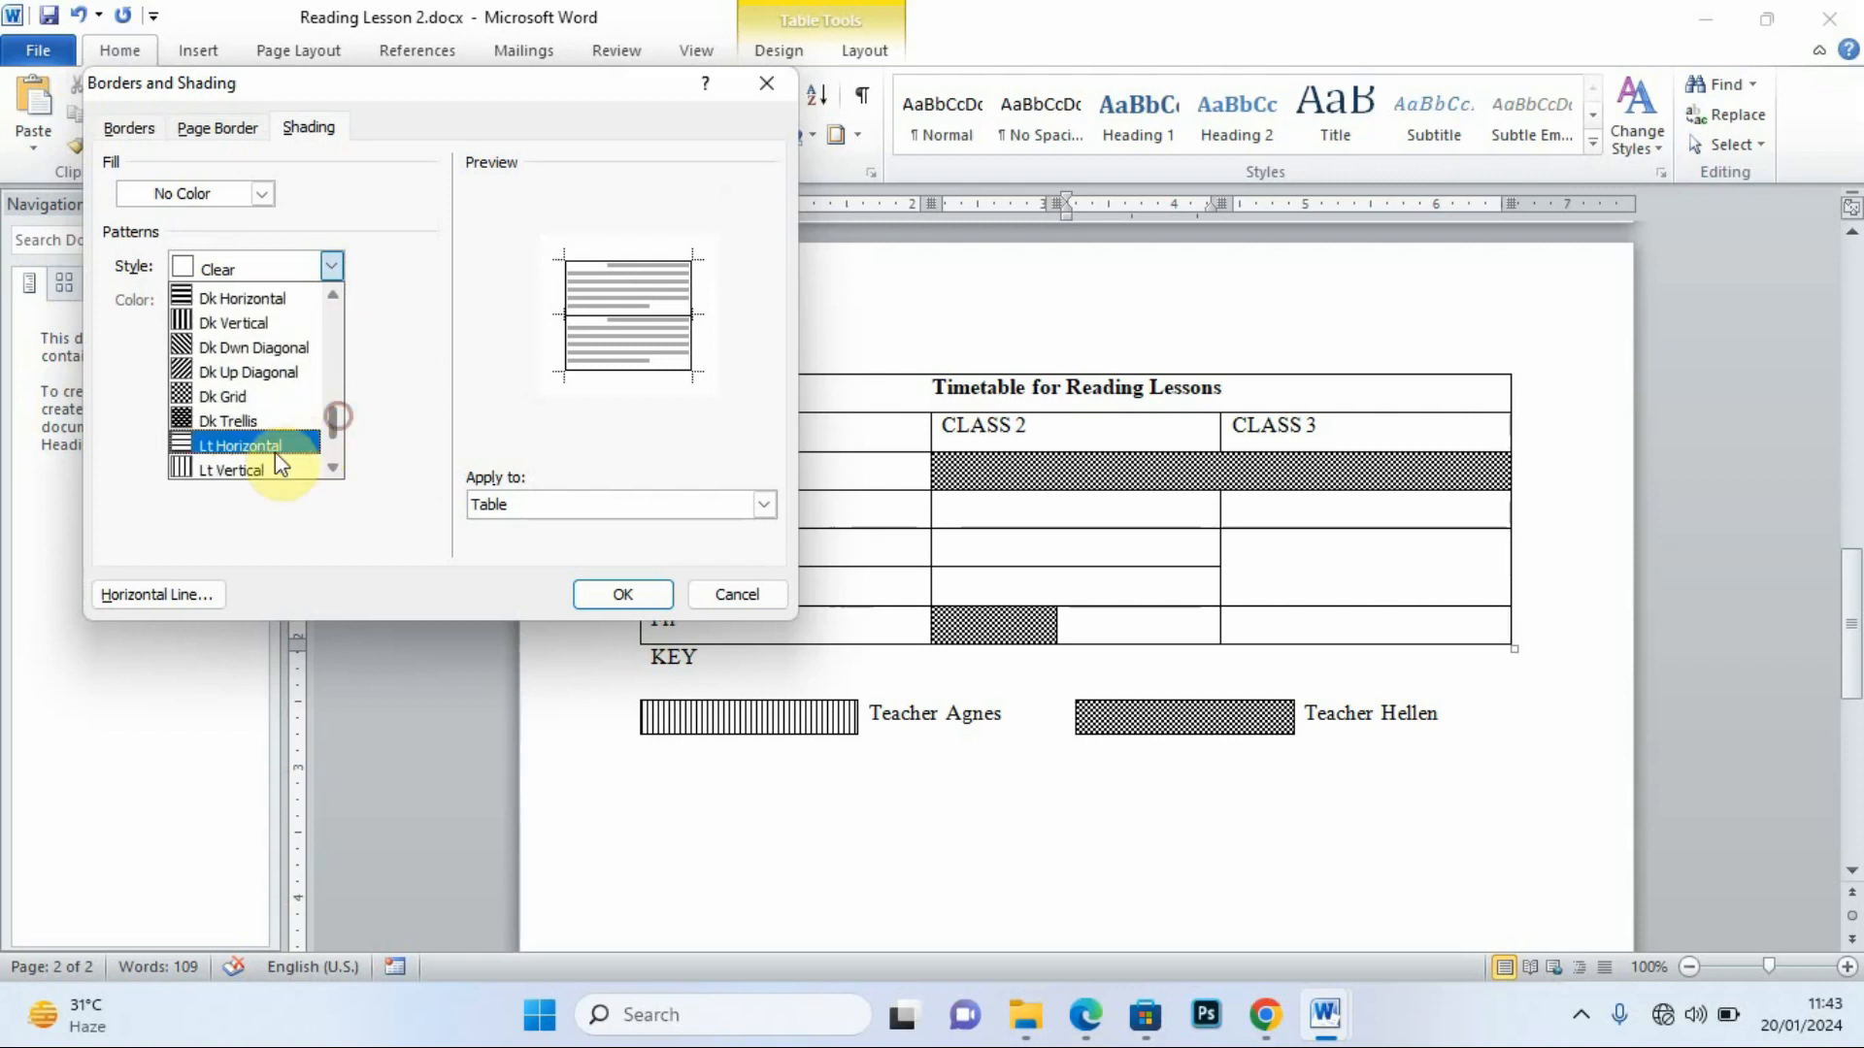
{"action": "left_click", "coordinate": [255, 470]}
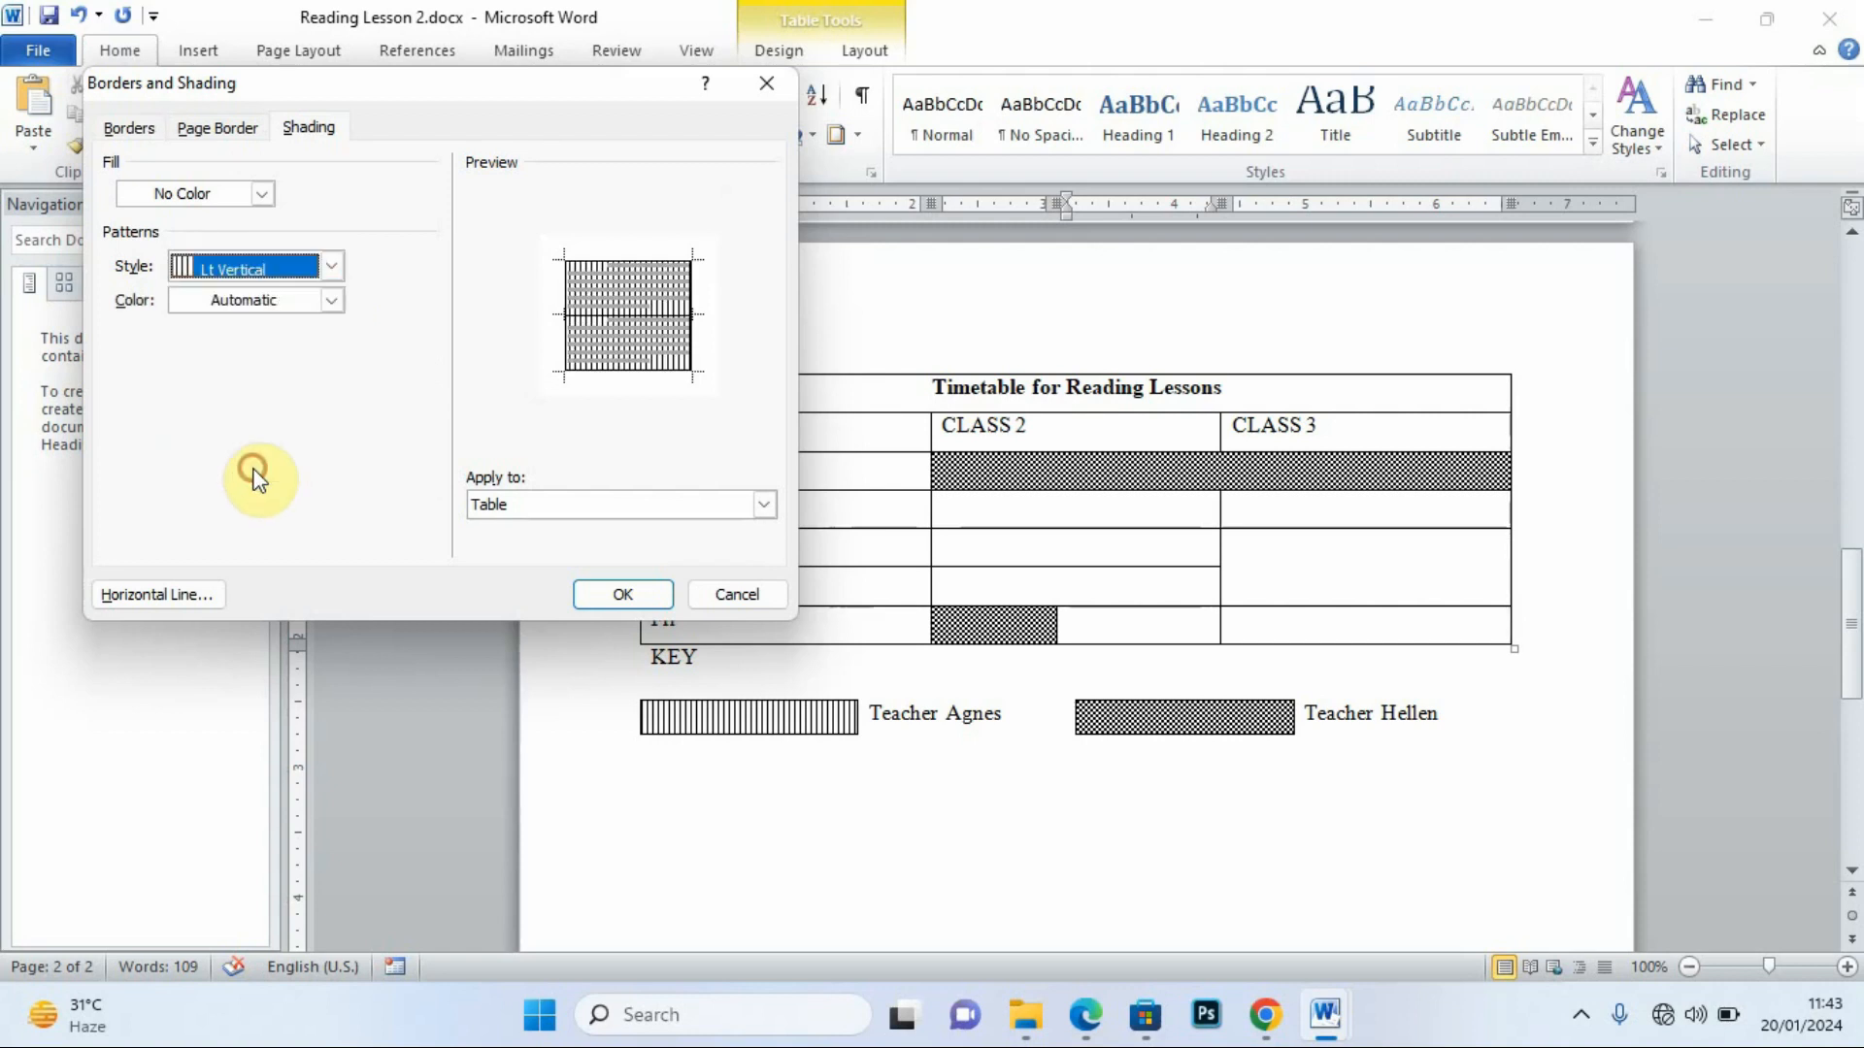
{"action": "left_click", "coordinate": [554, 503]}
{"action": "left_click", "coordinate": [527, 546]}
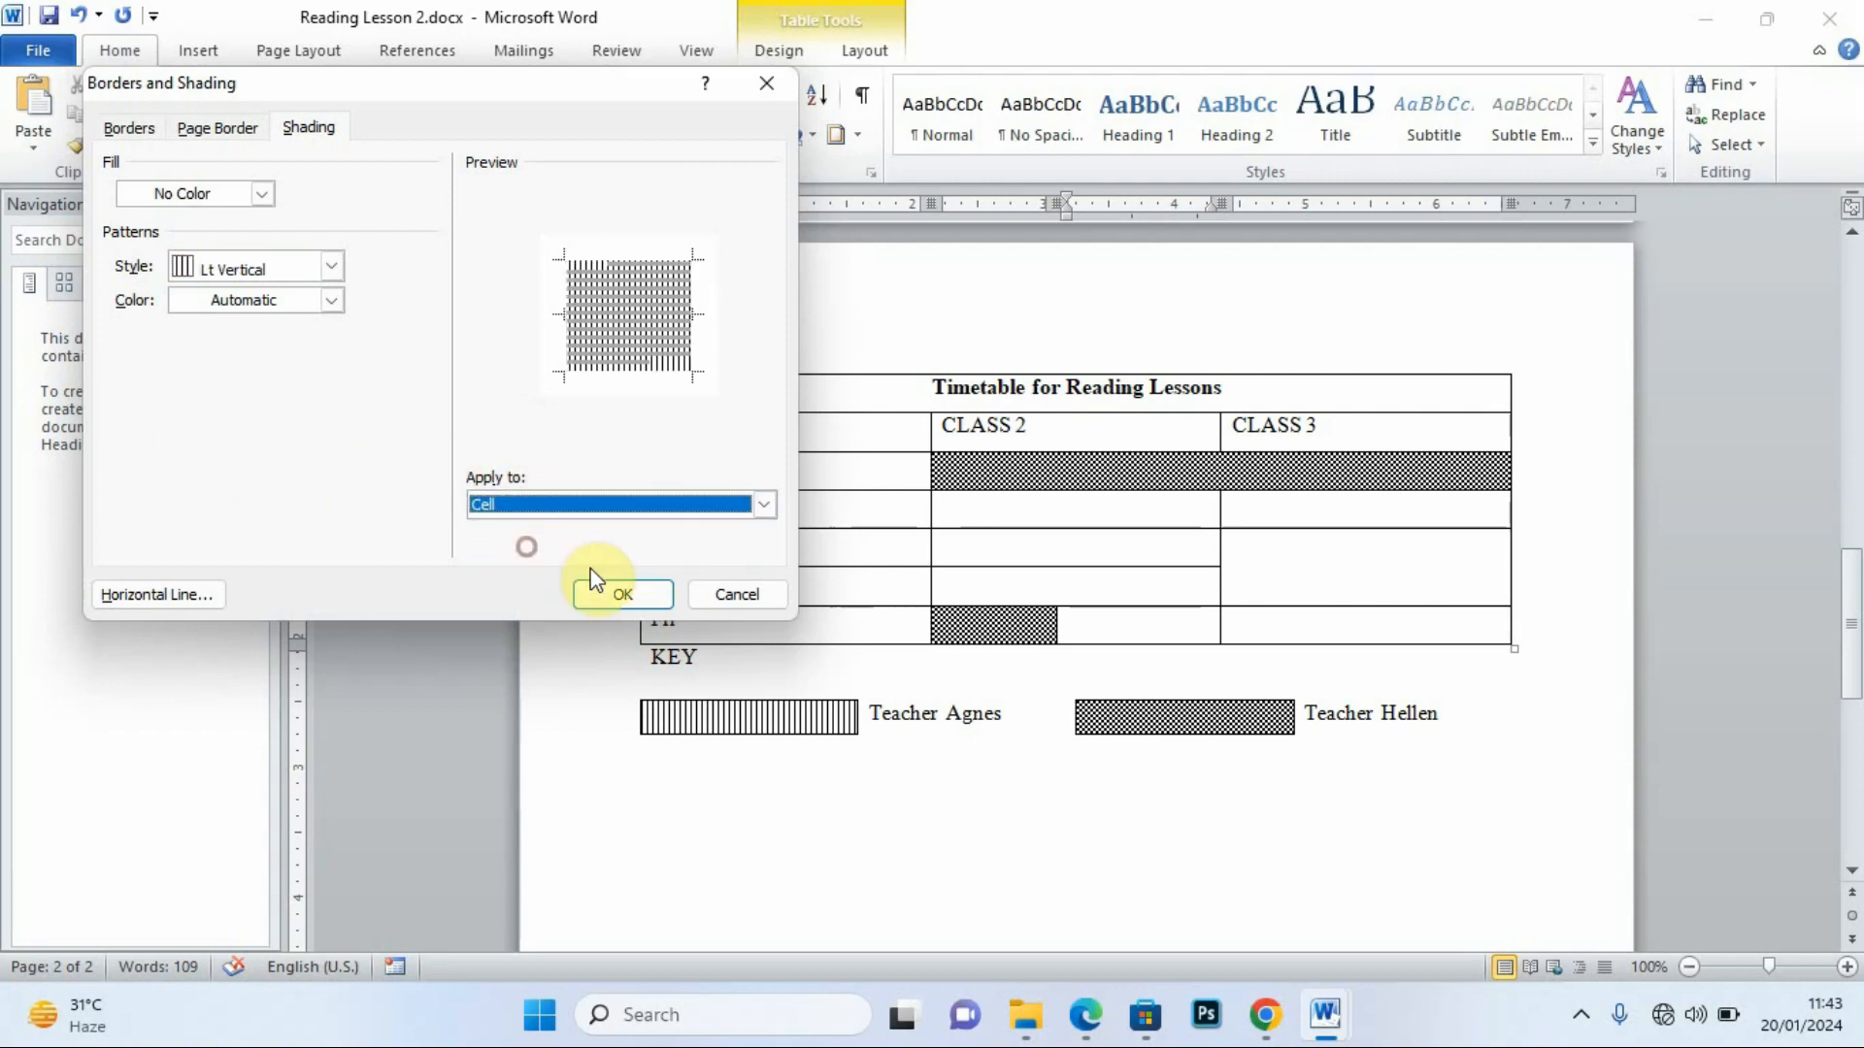
{"action": "left_click", "coordinate": [617, 593]}
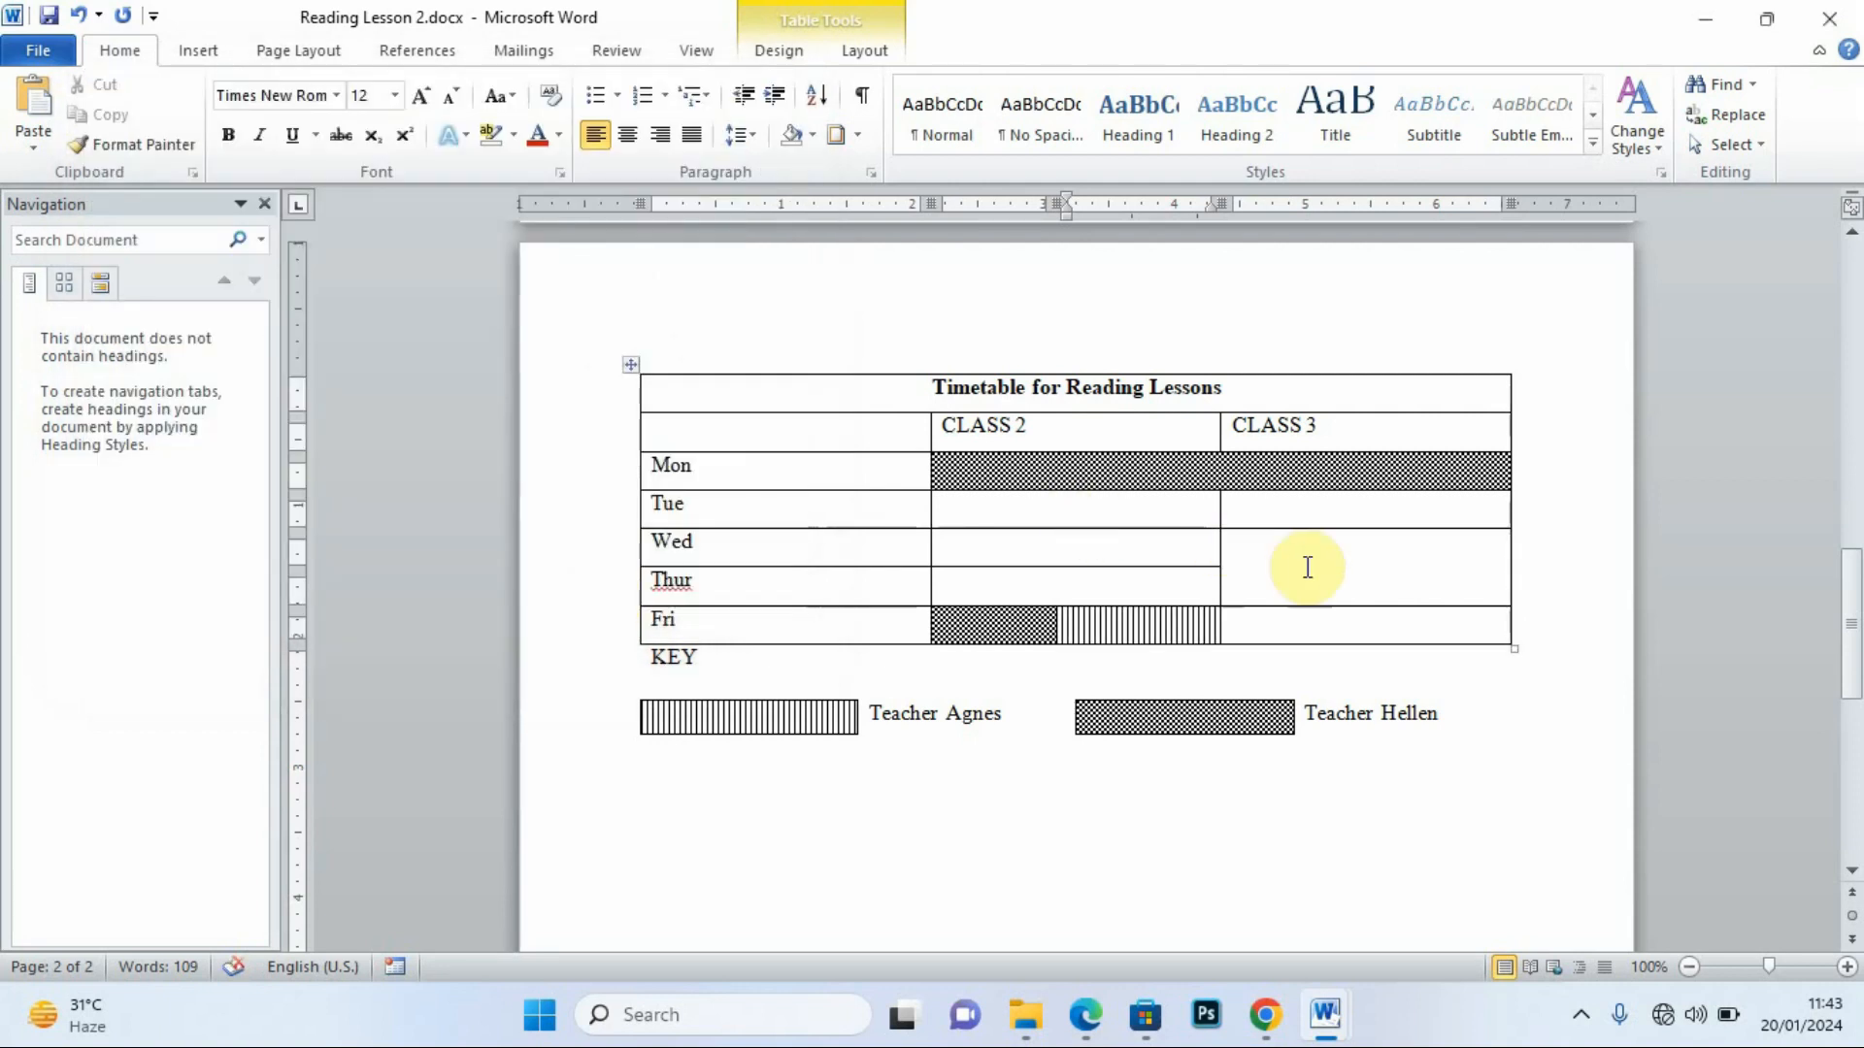
Check the exam PDF and shade the merged Wed–Thur cell under CLASS 3 with Lt Vertical, applied to the cell only.
{"action": "left_click", "coordinate": [1087, 1017]}
{"action": "left_click", "coordinate": [1087, 1017]}
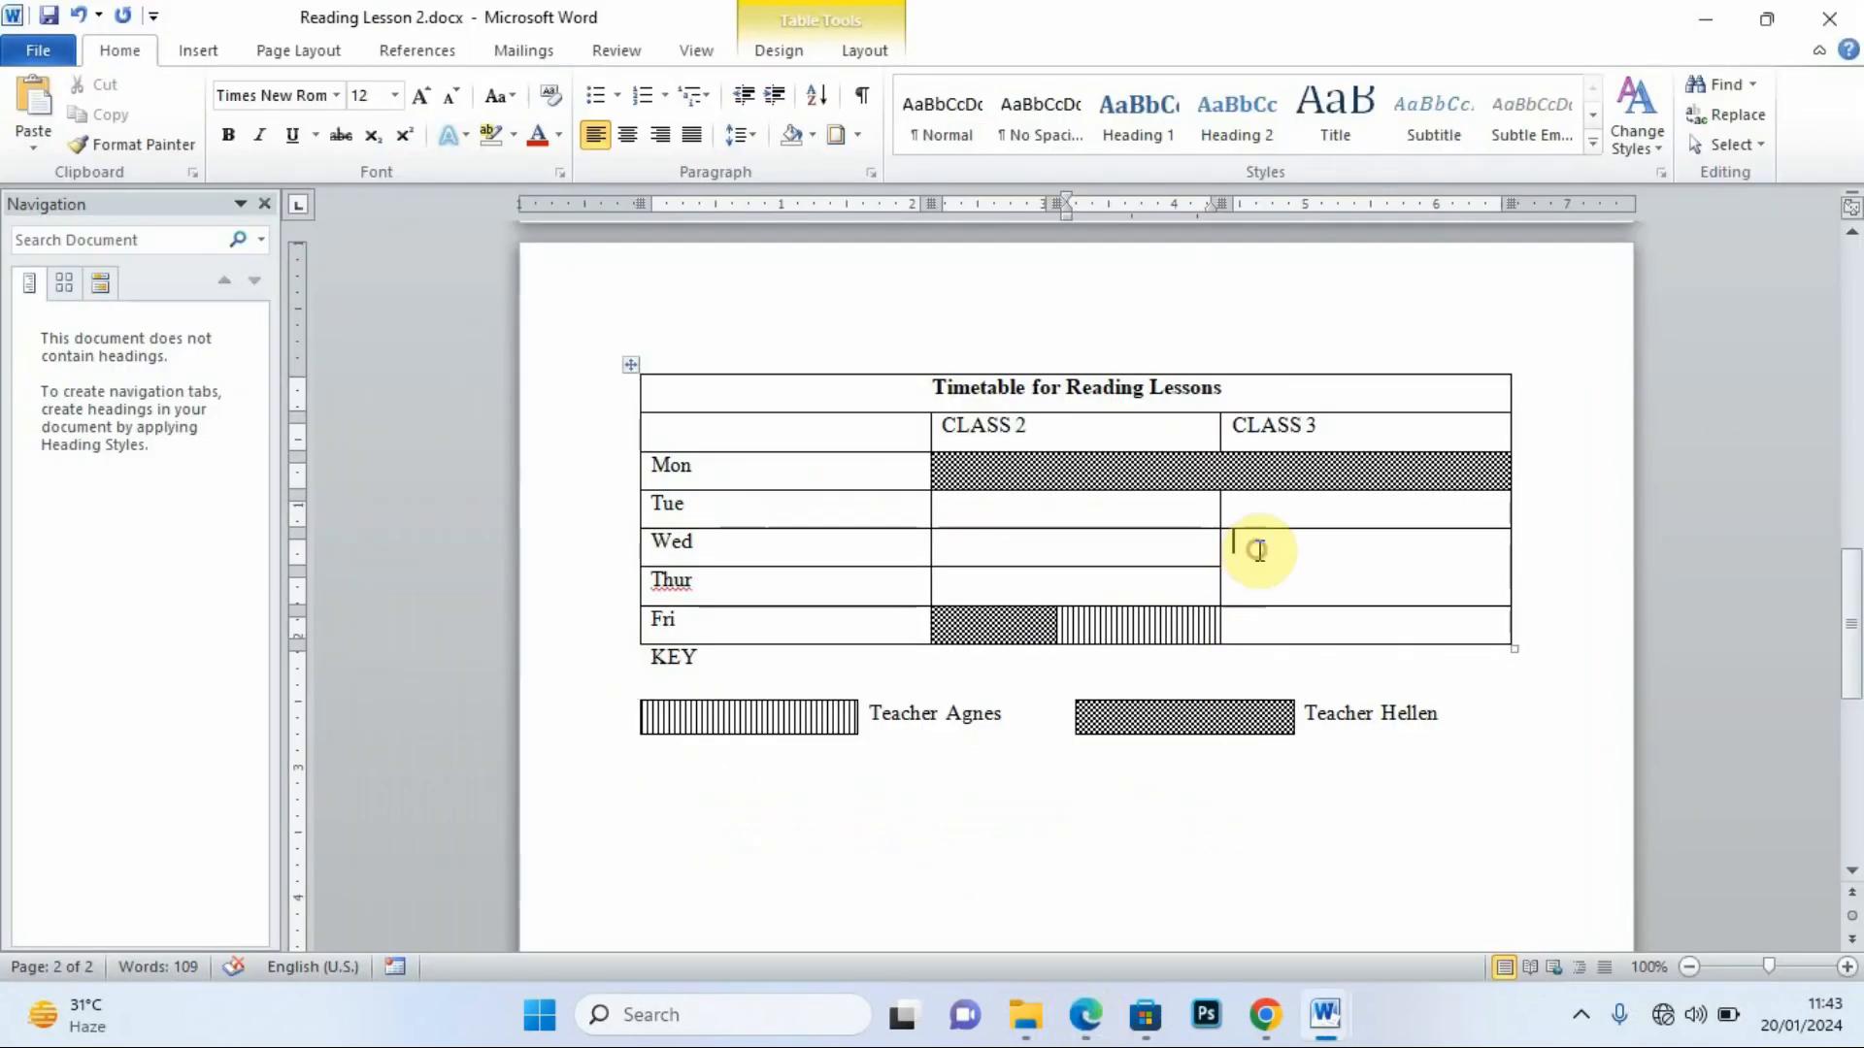
{"action": "left_click", "coordinate": [858, 134]}
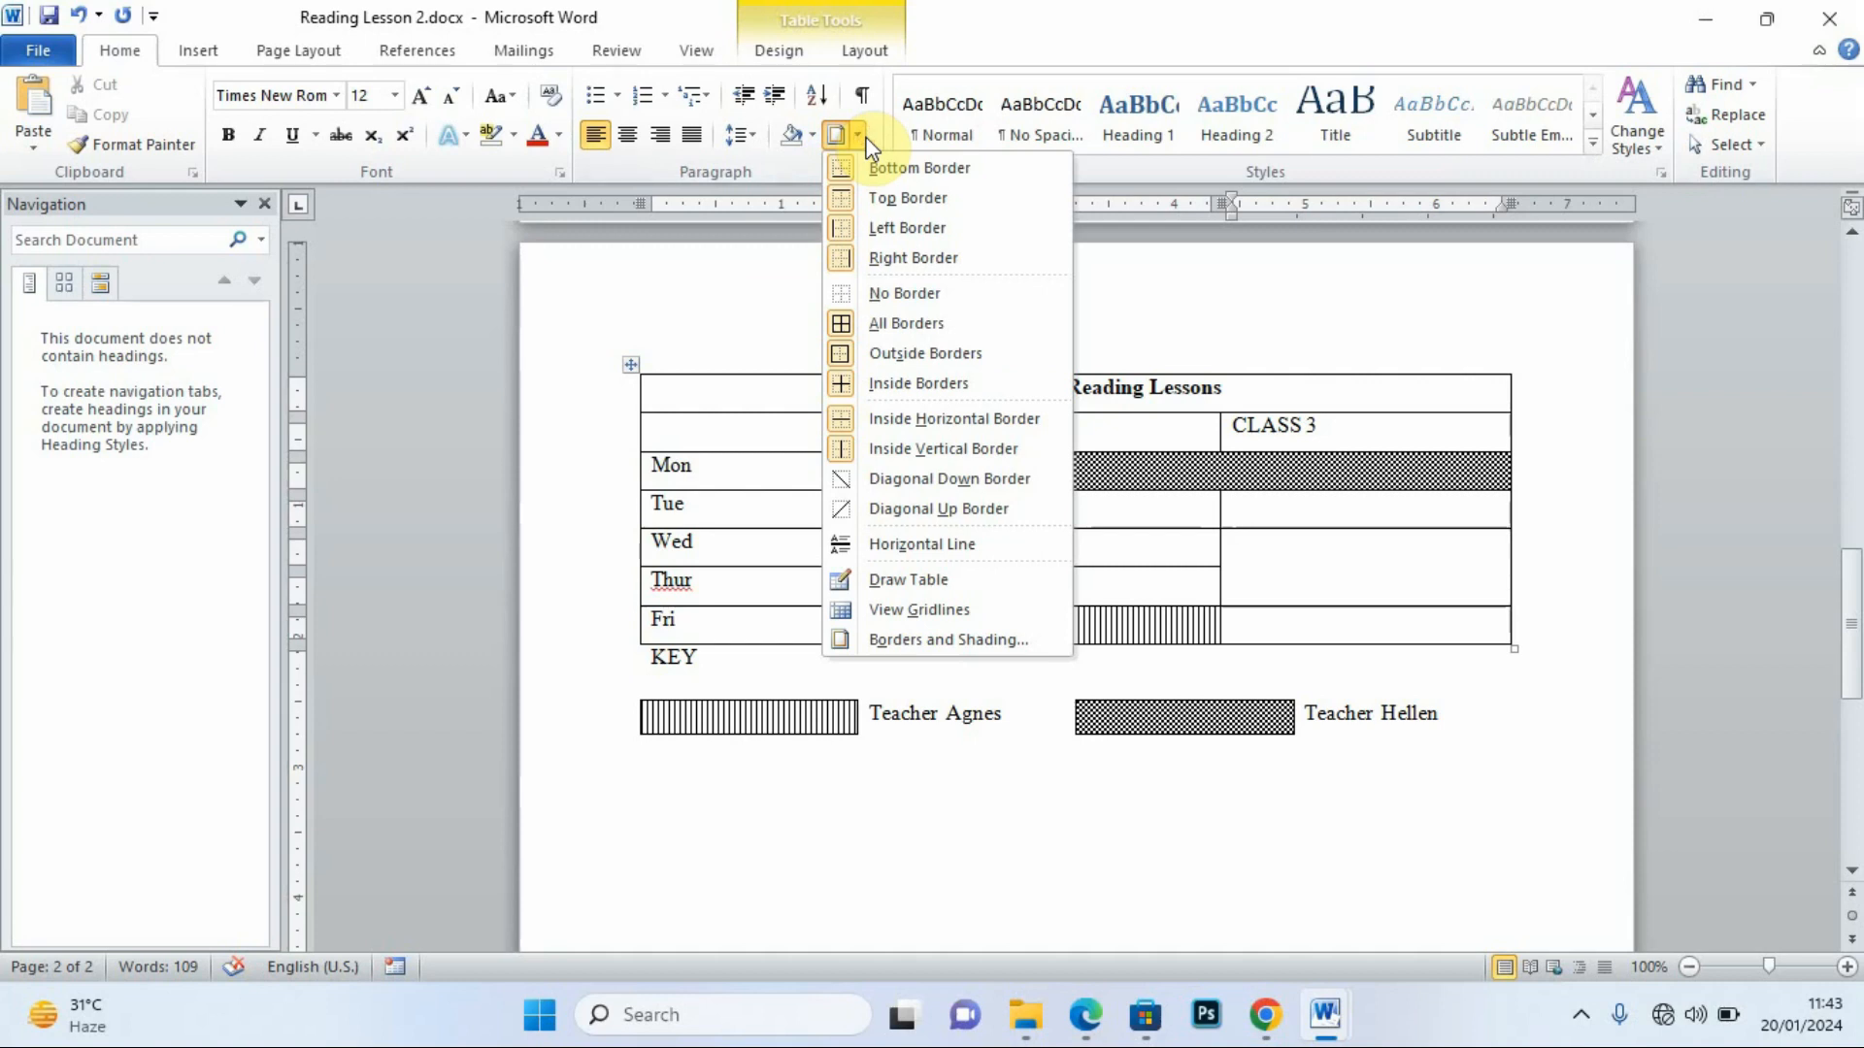
{"action": "left_click", "coordinate": [917, 639]}
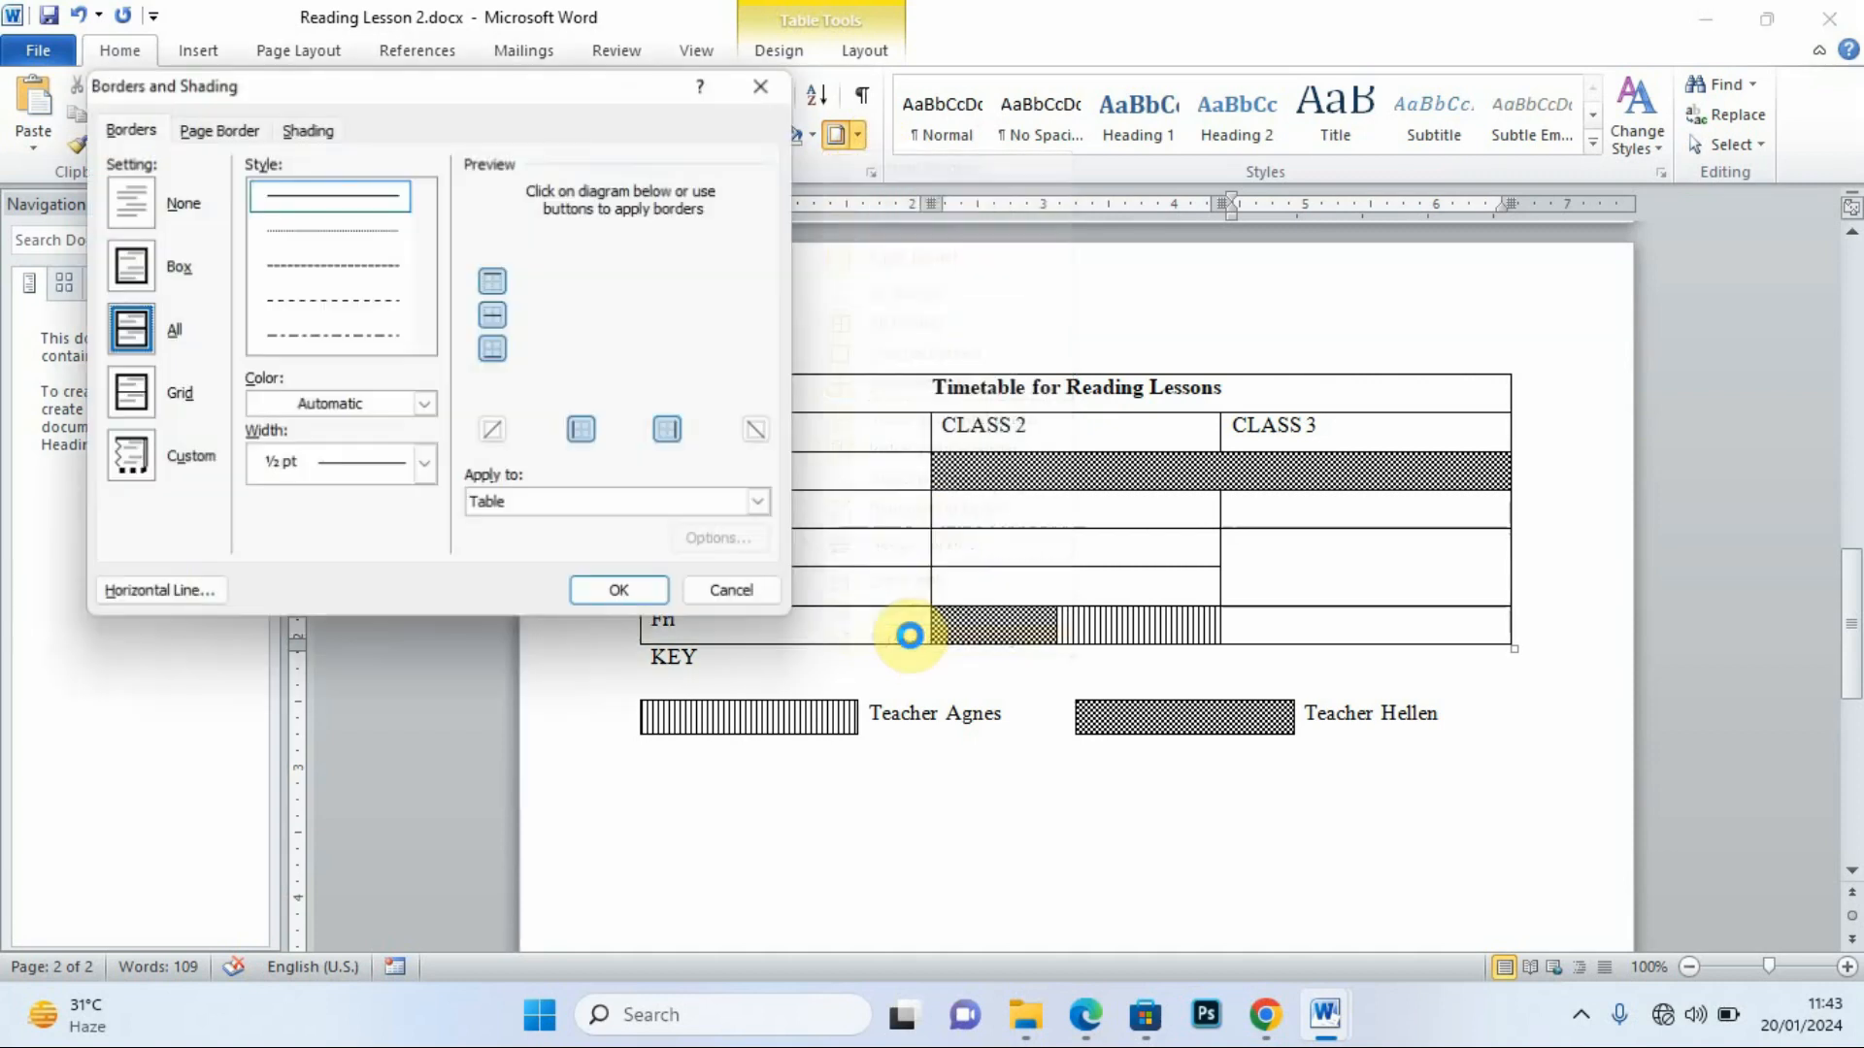
{"action": "left_click", "coordinate": [304, 136]}
{"action": "left_click", "coordinate": [332, 266]}
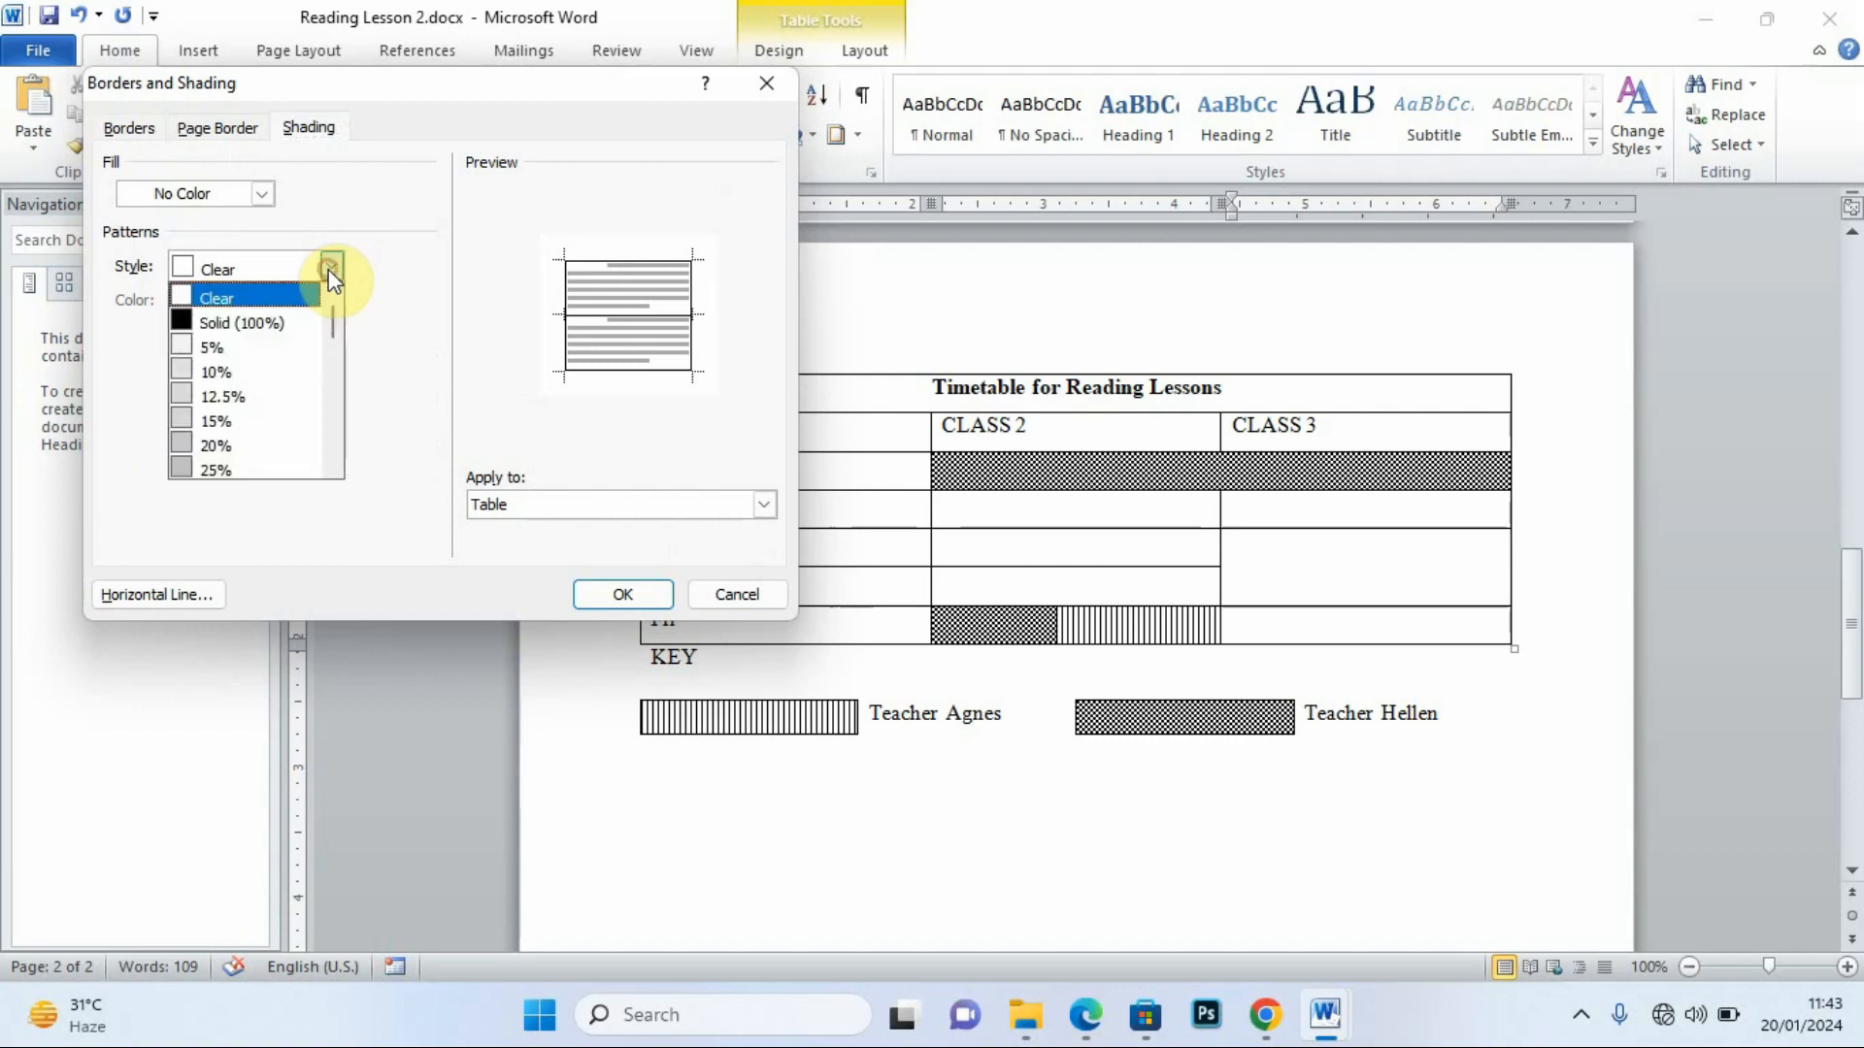
{"action": "left_click_drag", "start_coordinate": [332, 316], "coordinate": [338, 432]}
{"action": "left_click", "coordinate": [242, 449]}
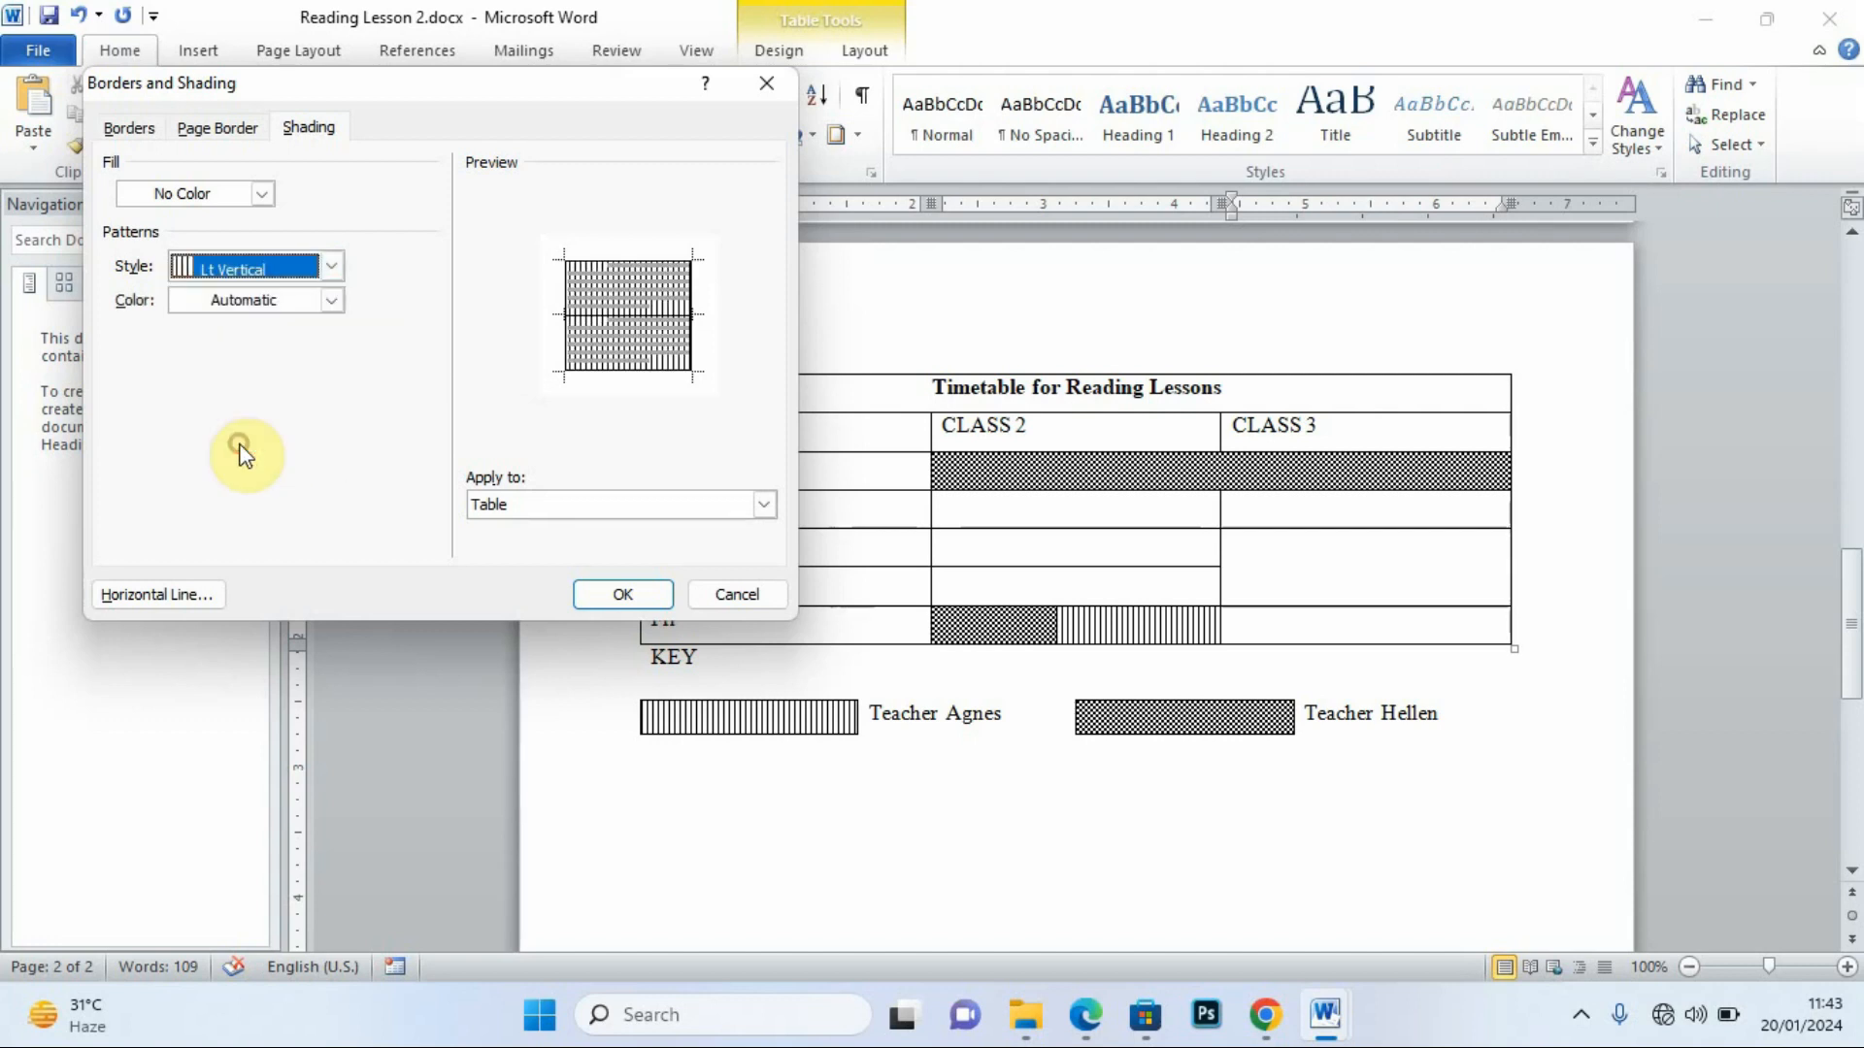
{"action": "left_click", "coordinate": [547, 510]}
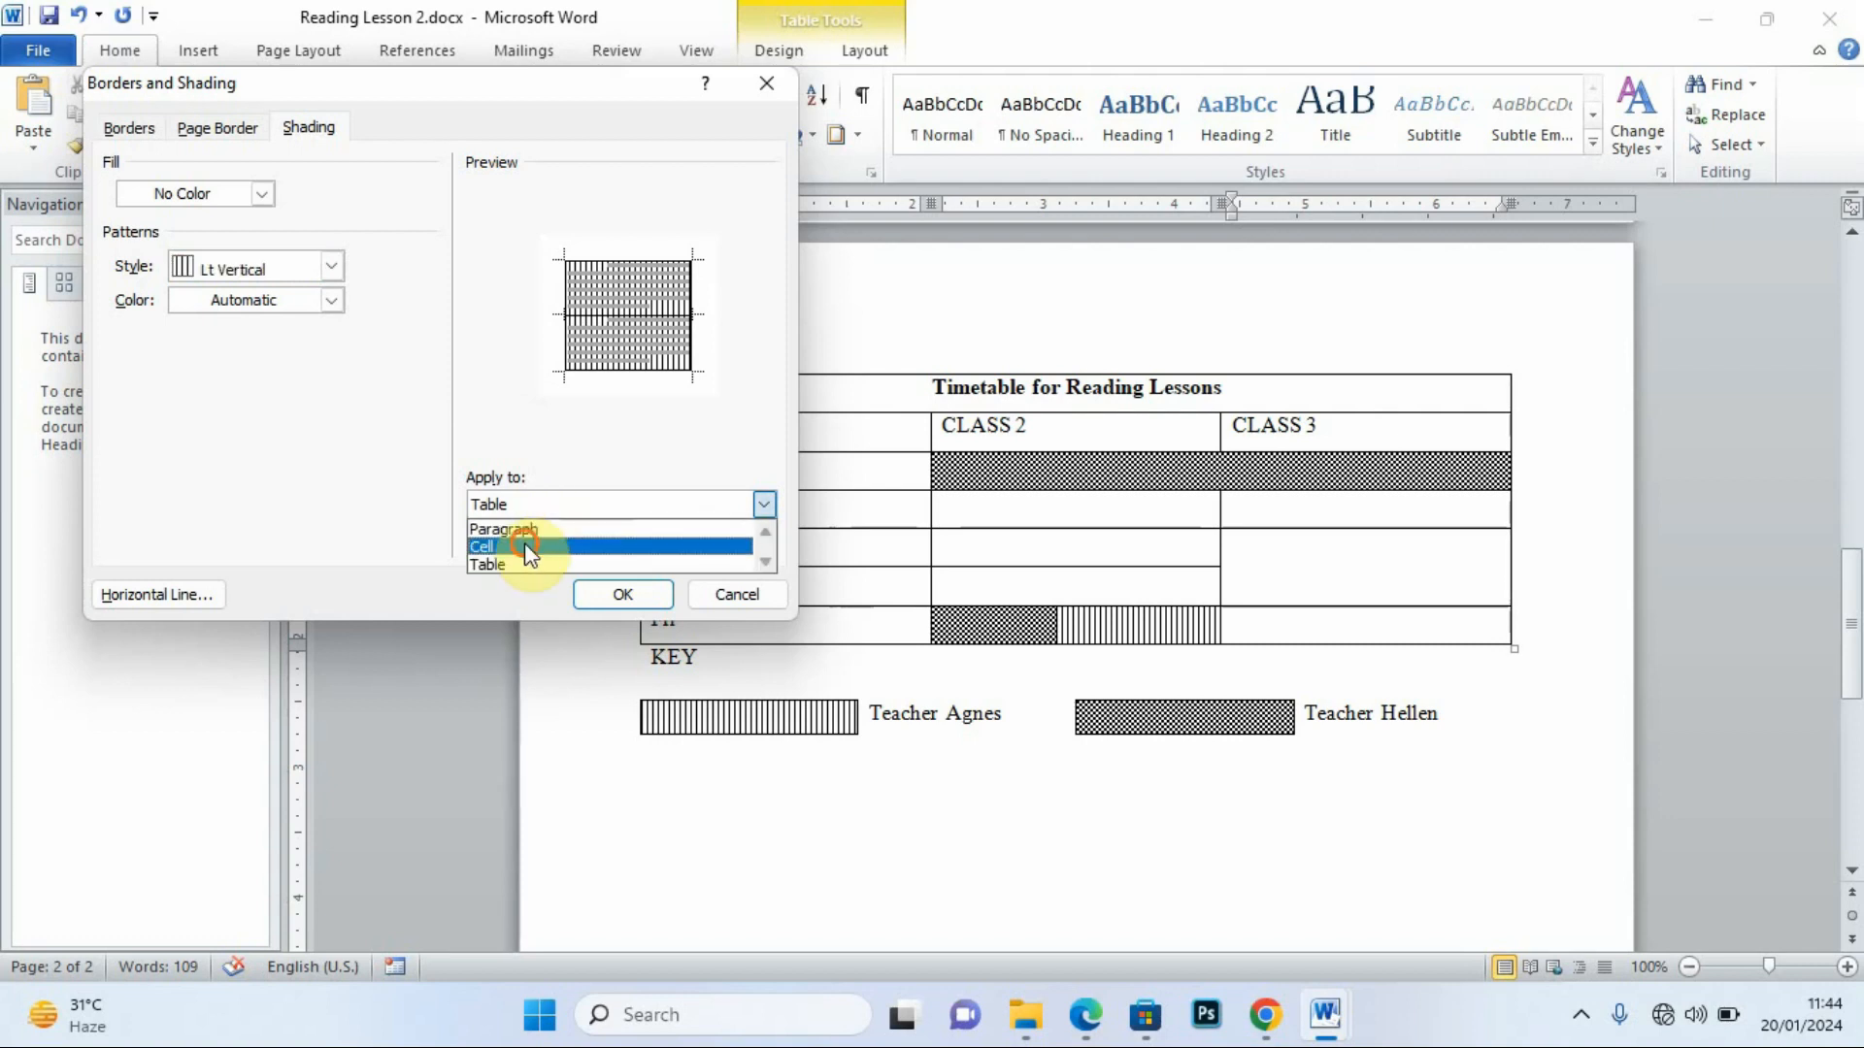
{"action": "left_click", "coordinate": [524, 544]}
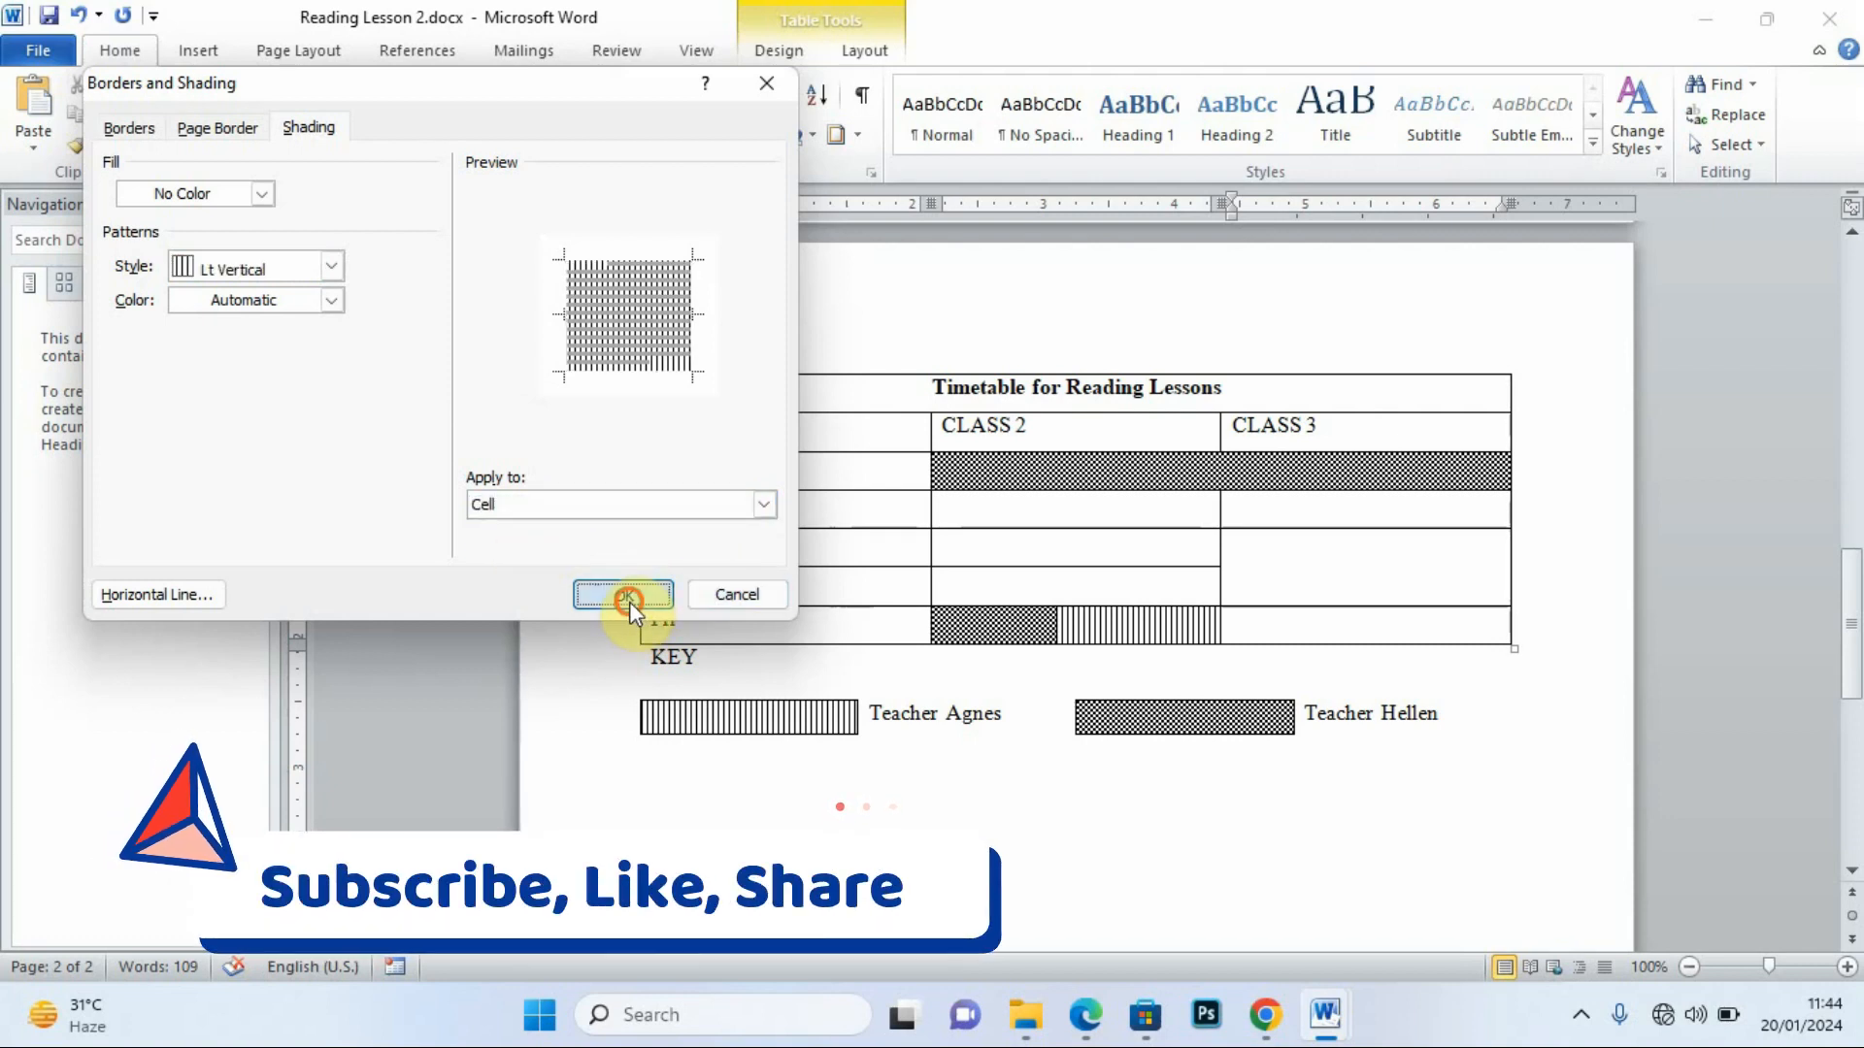
{"action": "left_click", "coordinate": [623, 596]}
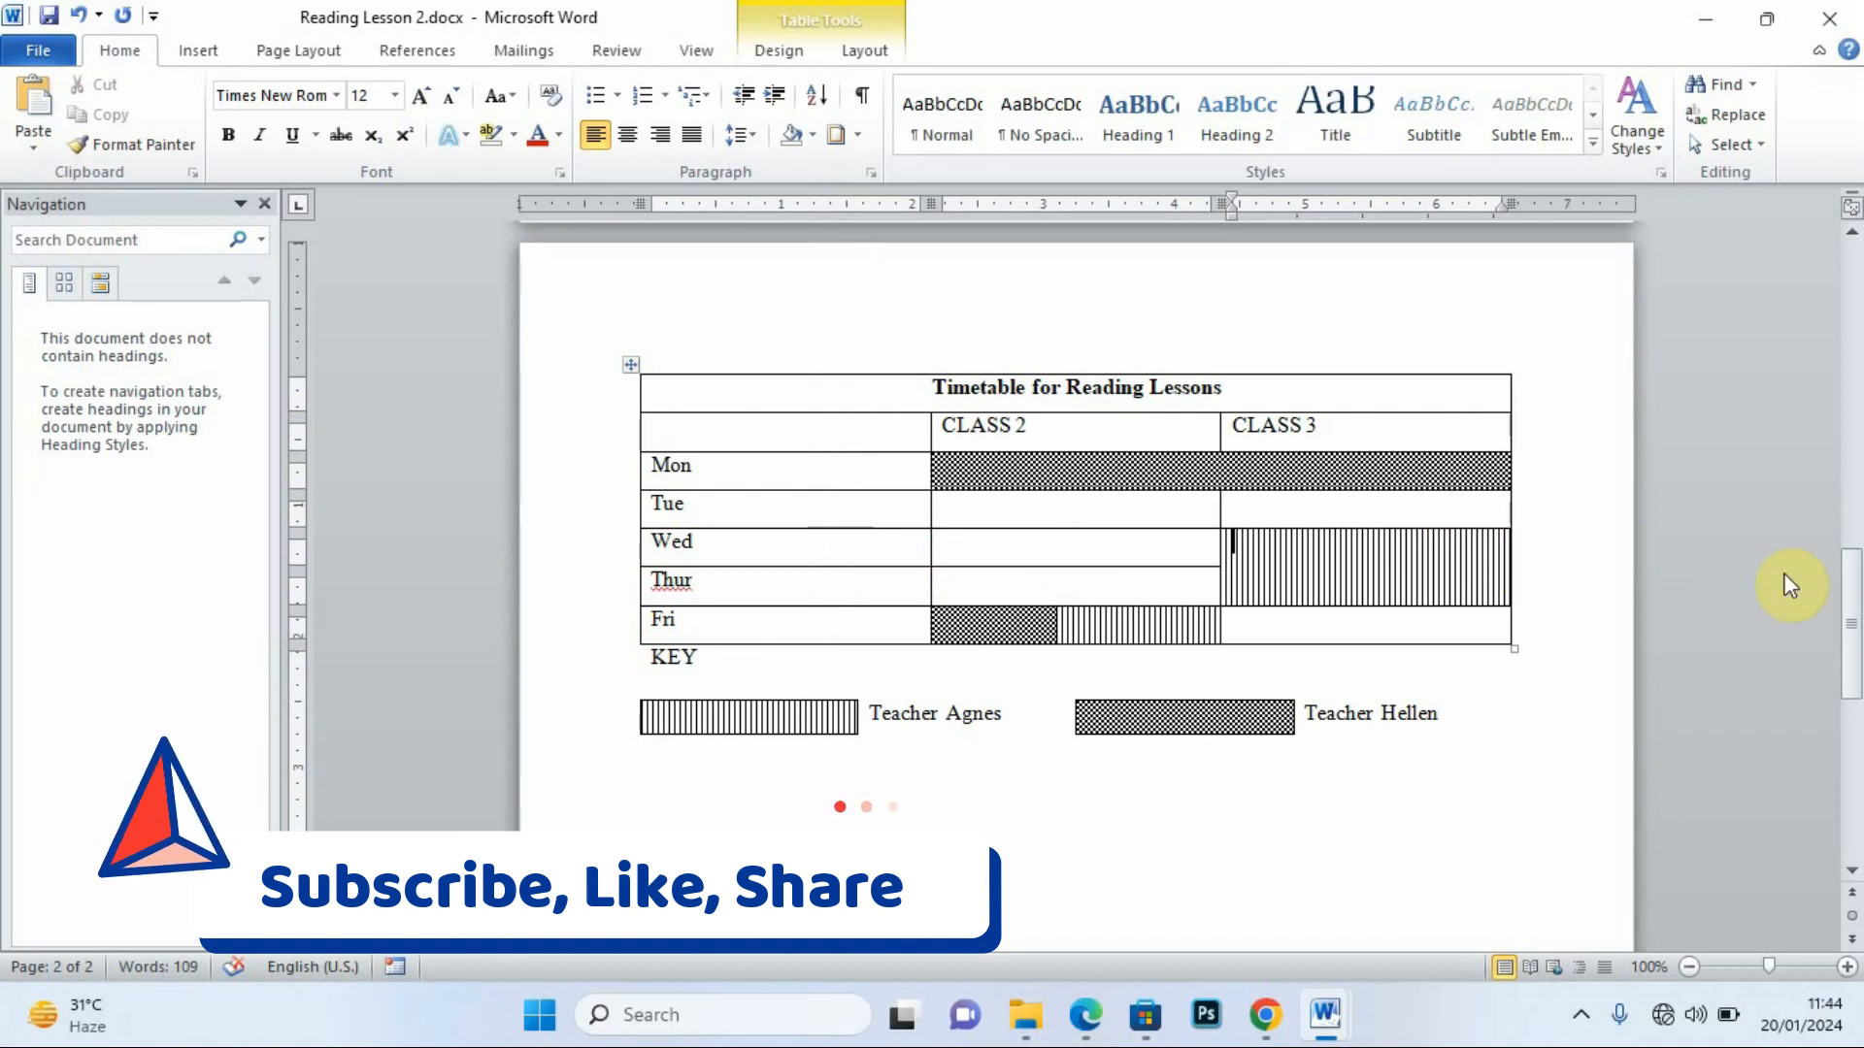
Read the exam PDF's remaining tasks below the timetable, and return to the first page of Reading Lesson 2.
{"action": "left_click", "coordinate": [1083, 1016]}
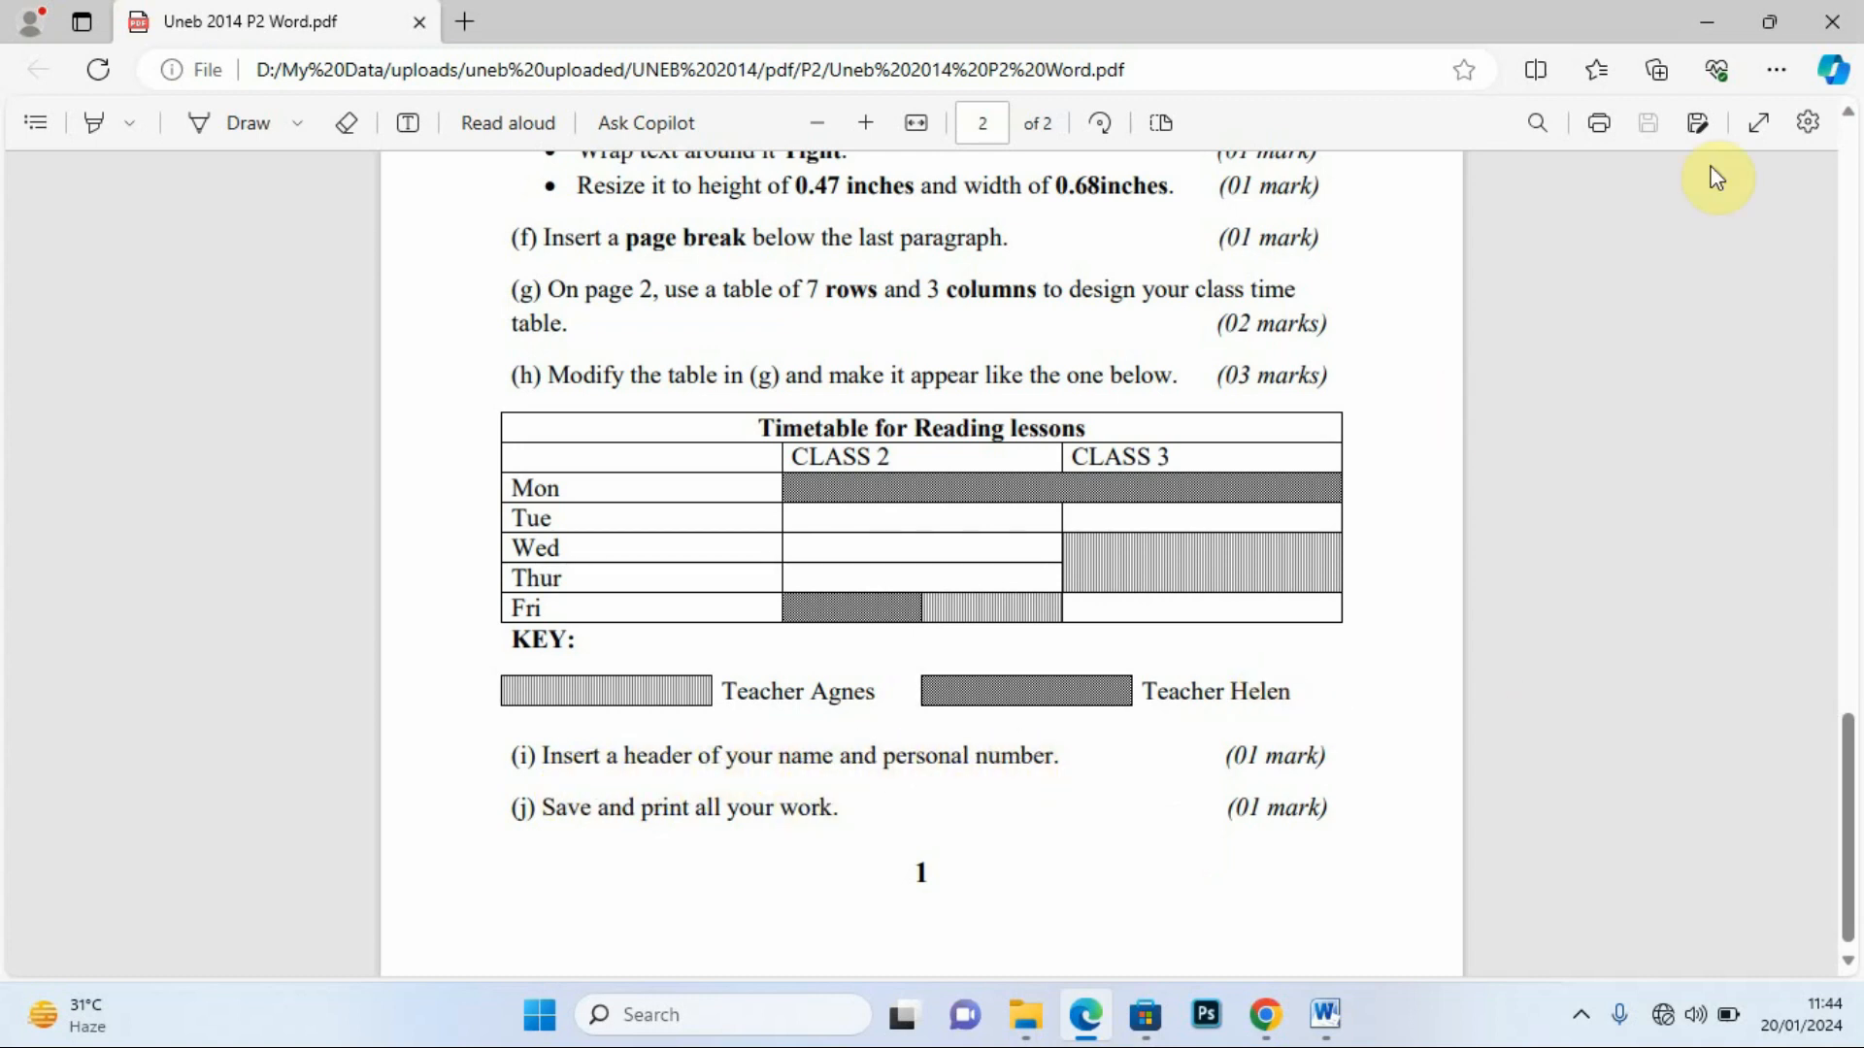
{"action": "left_click", "coordinate": [1709, 23]}
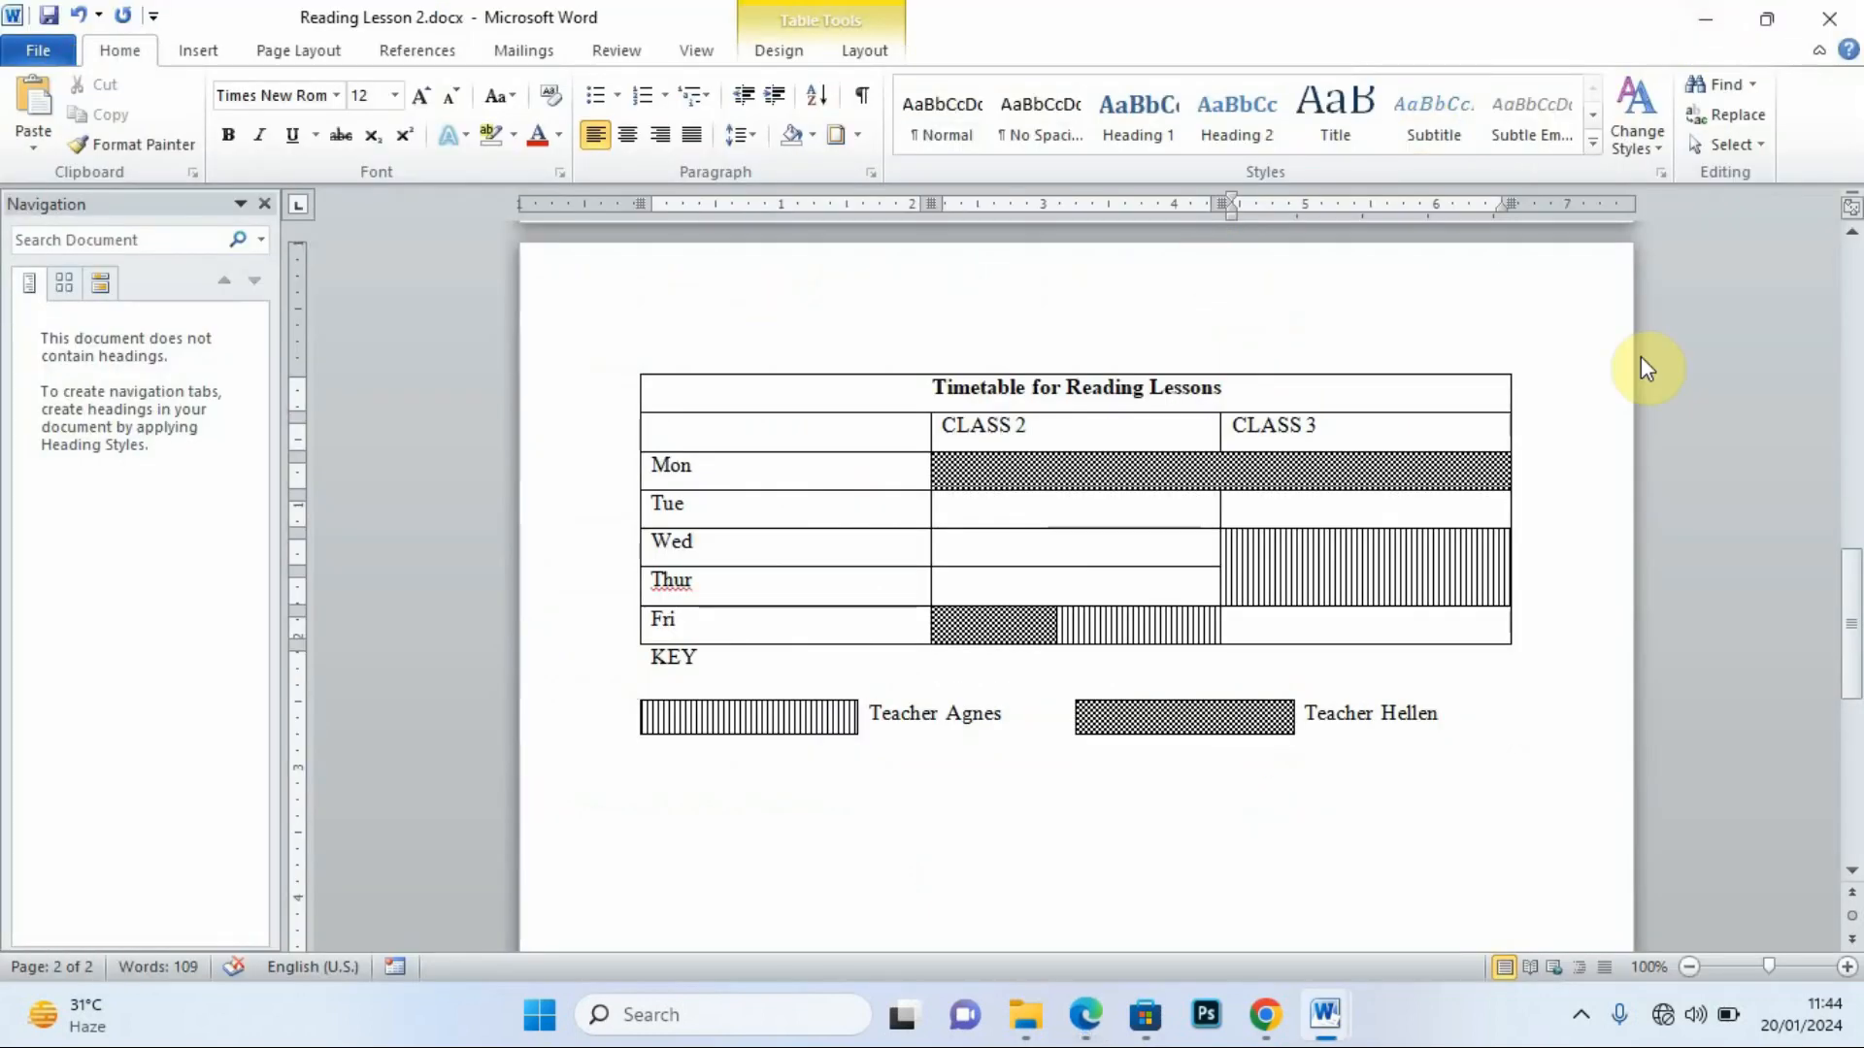
{"action": "left_click_drag", "start_coordinate": [1851, 631], "coordinate": [1854, 296]}
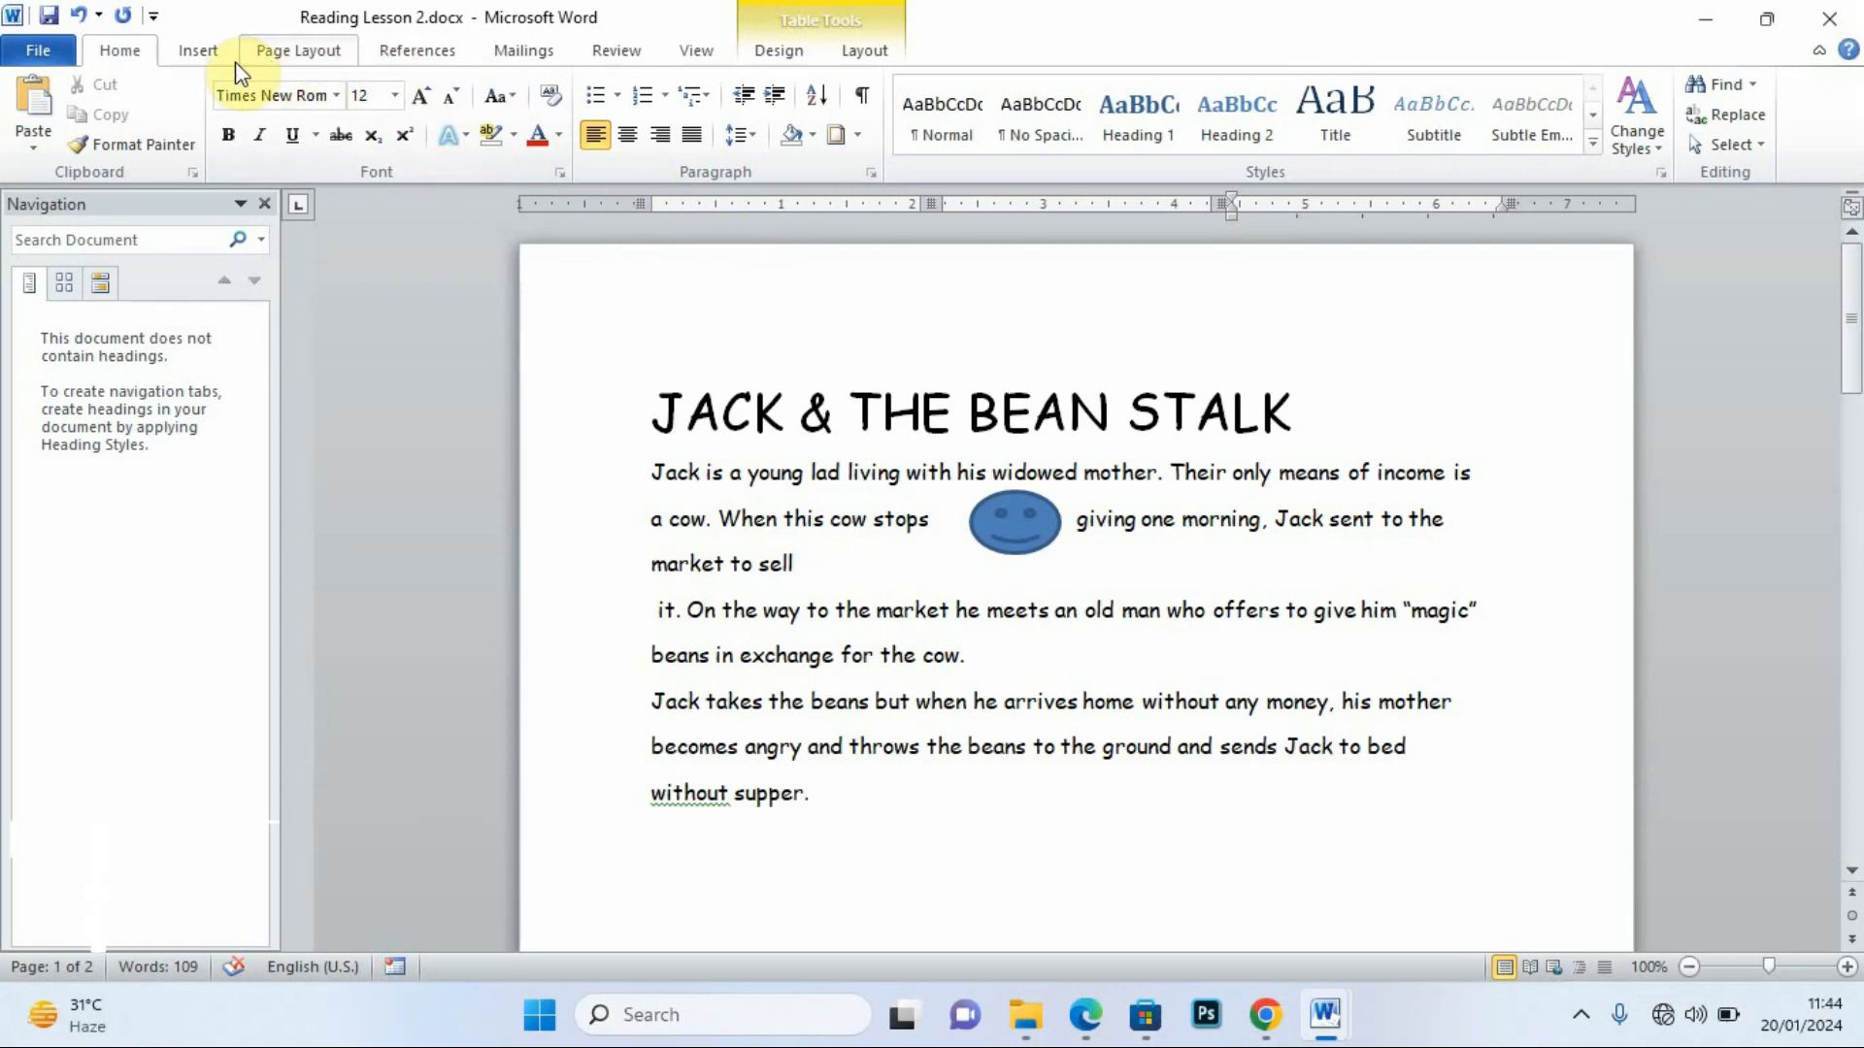
{"action": "left_click", "coordinate": [204, 53]}
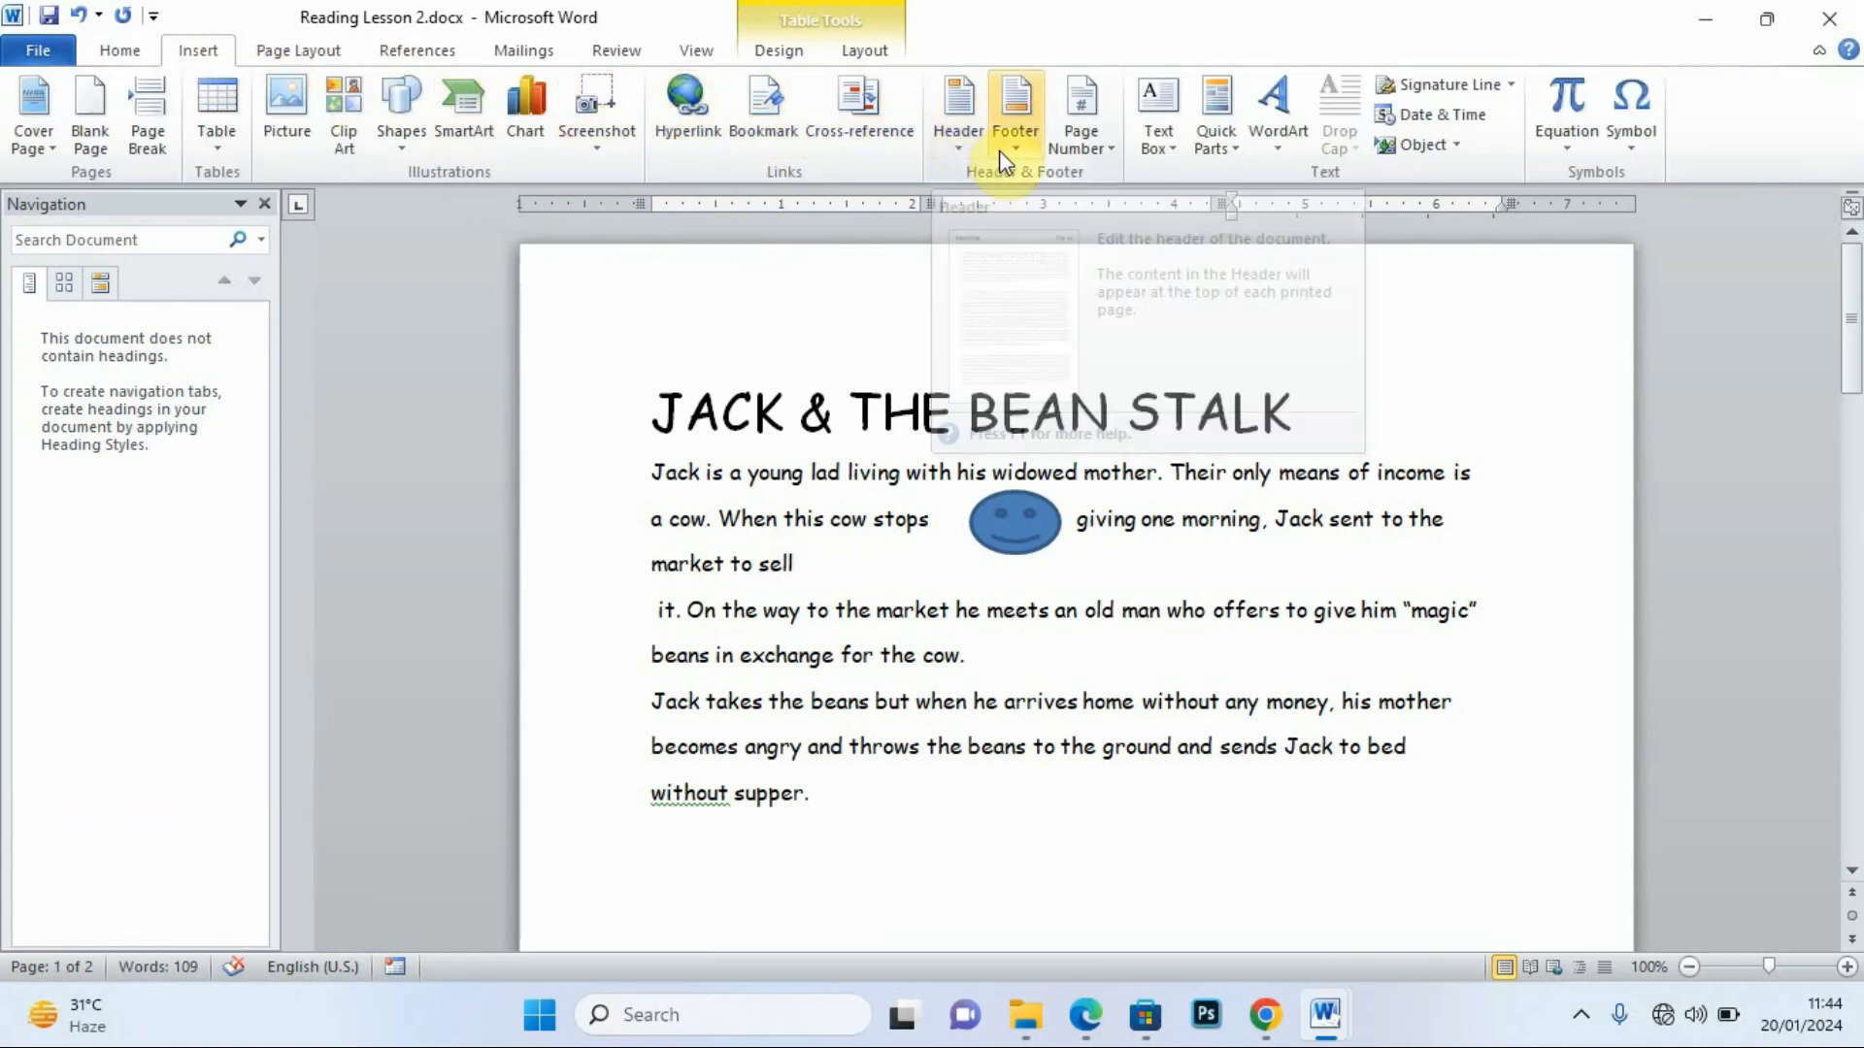
{"action": "left_click", "coordinate": [958, 148]}
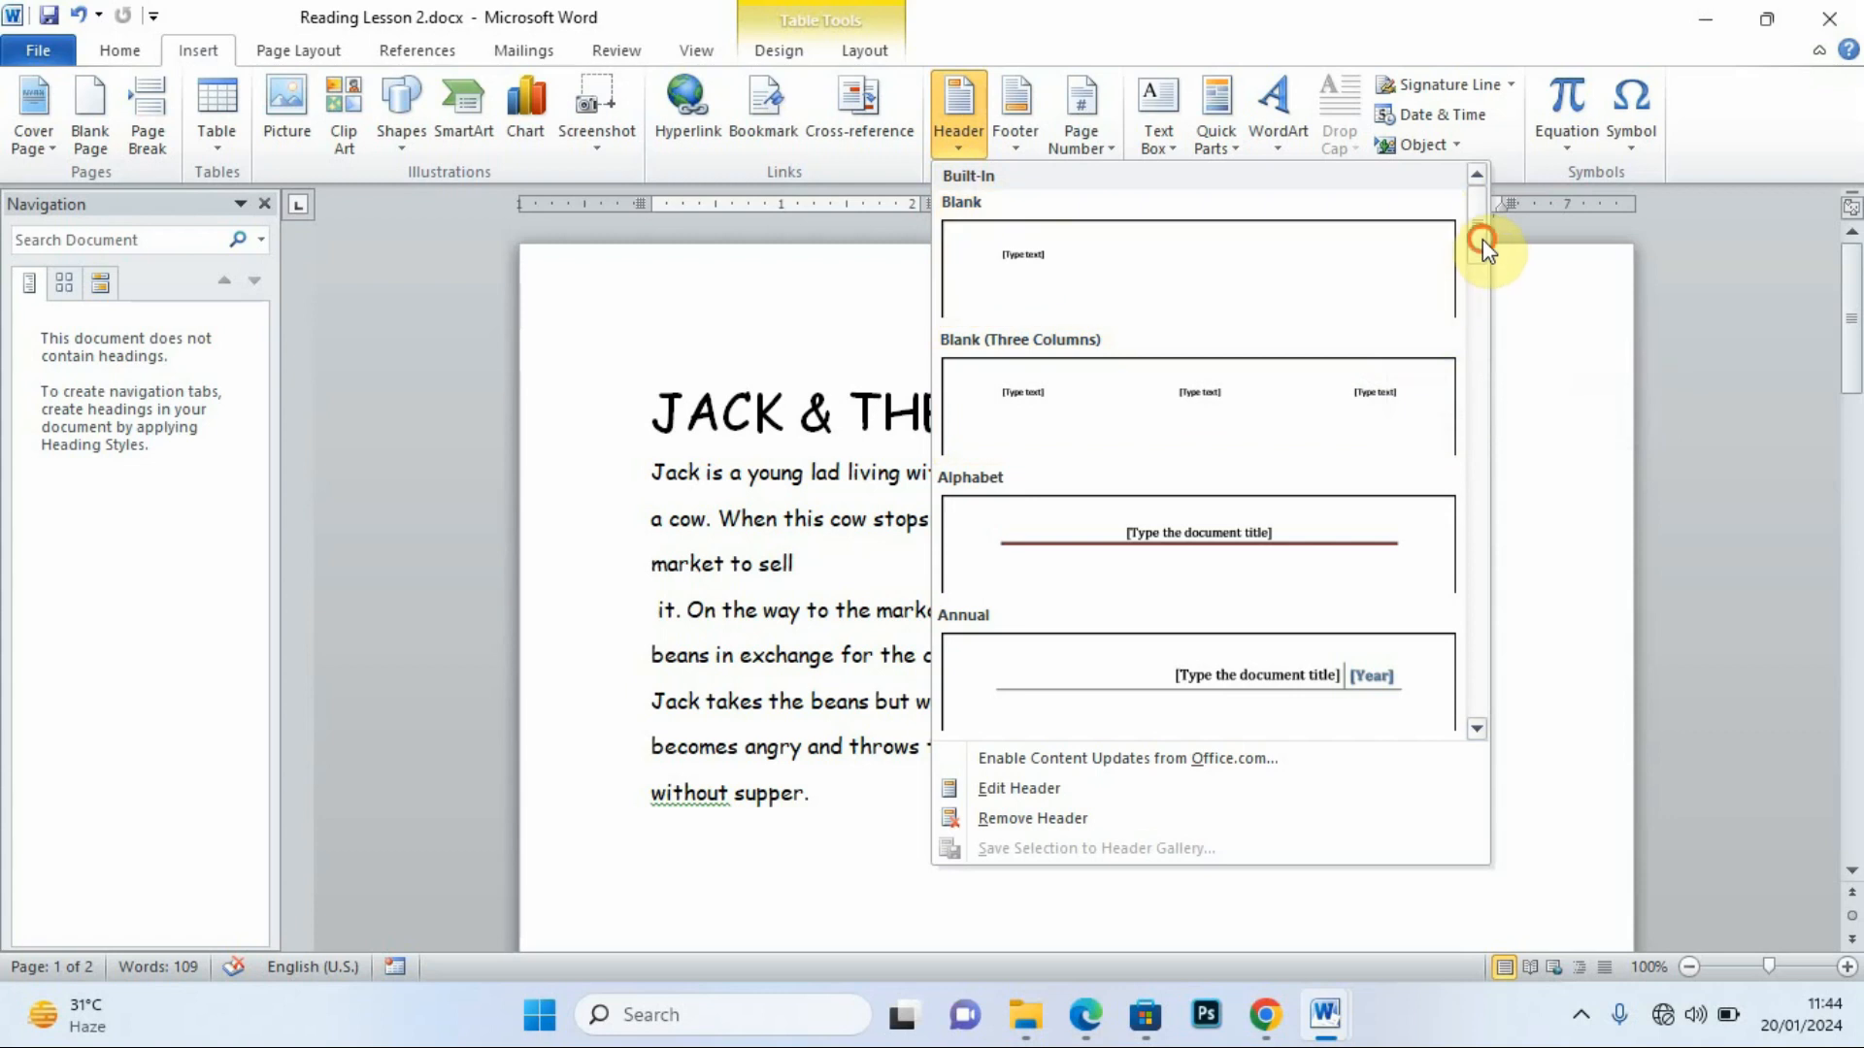
{"action": "left_click_drag", "start_coordinate": [1482, 239], "coordinate": [1476, 699]}
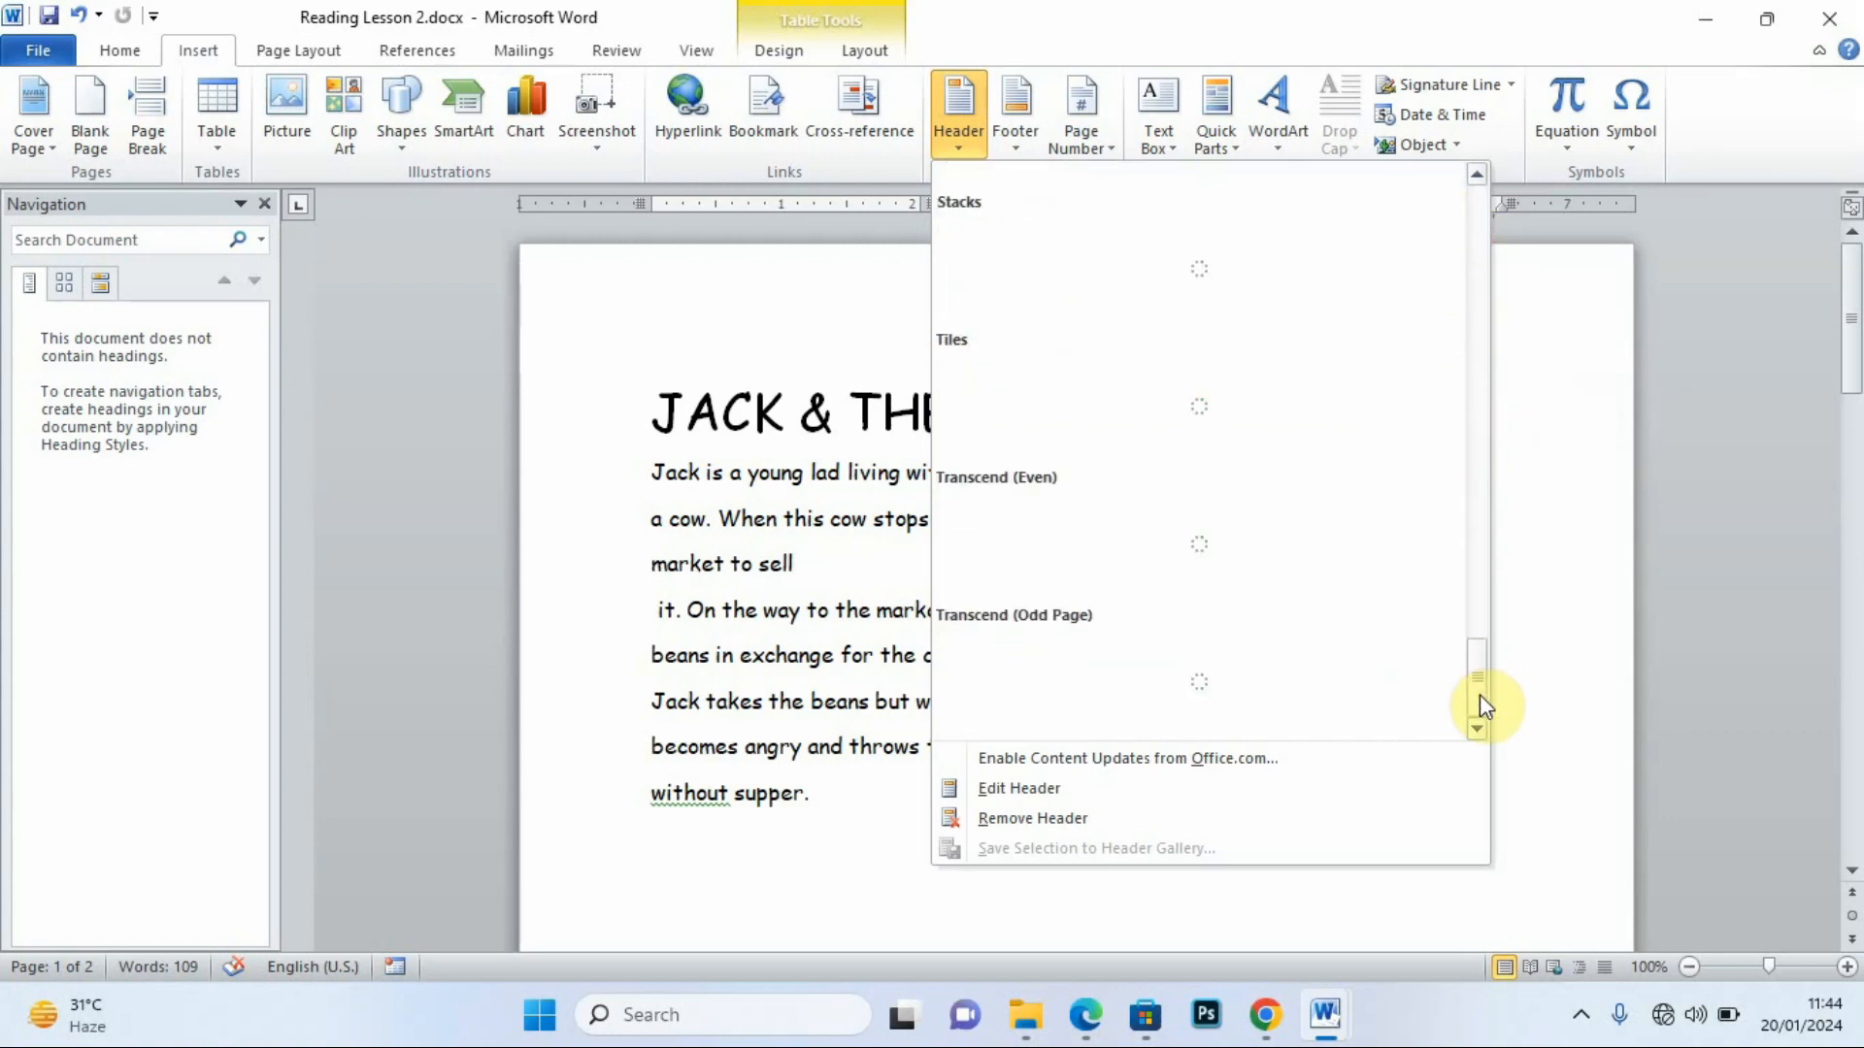
{"action": "left_click", "coordinate": [1564, 341]}
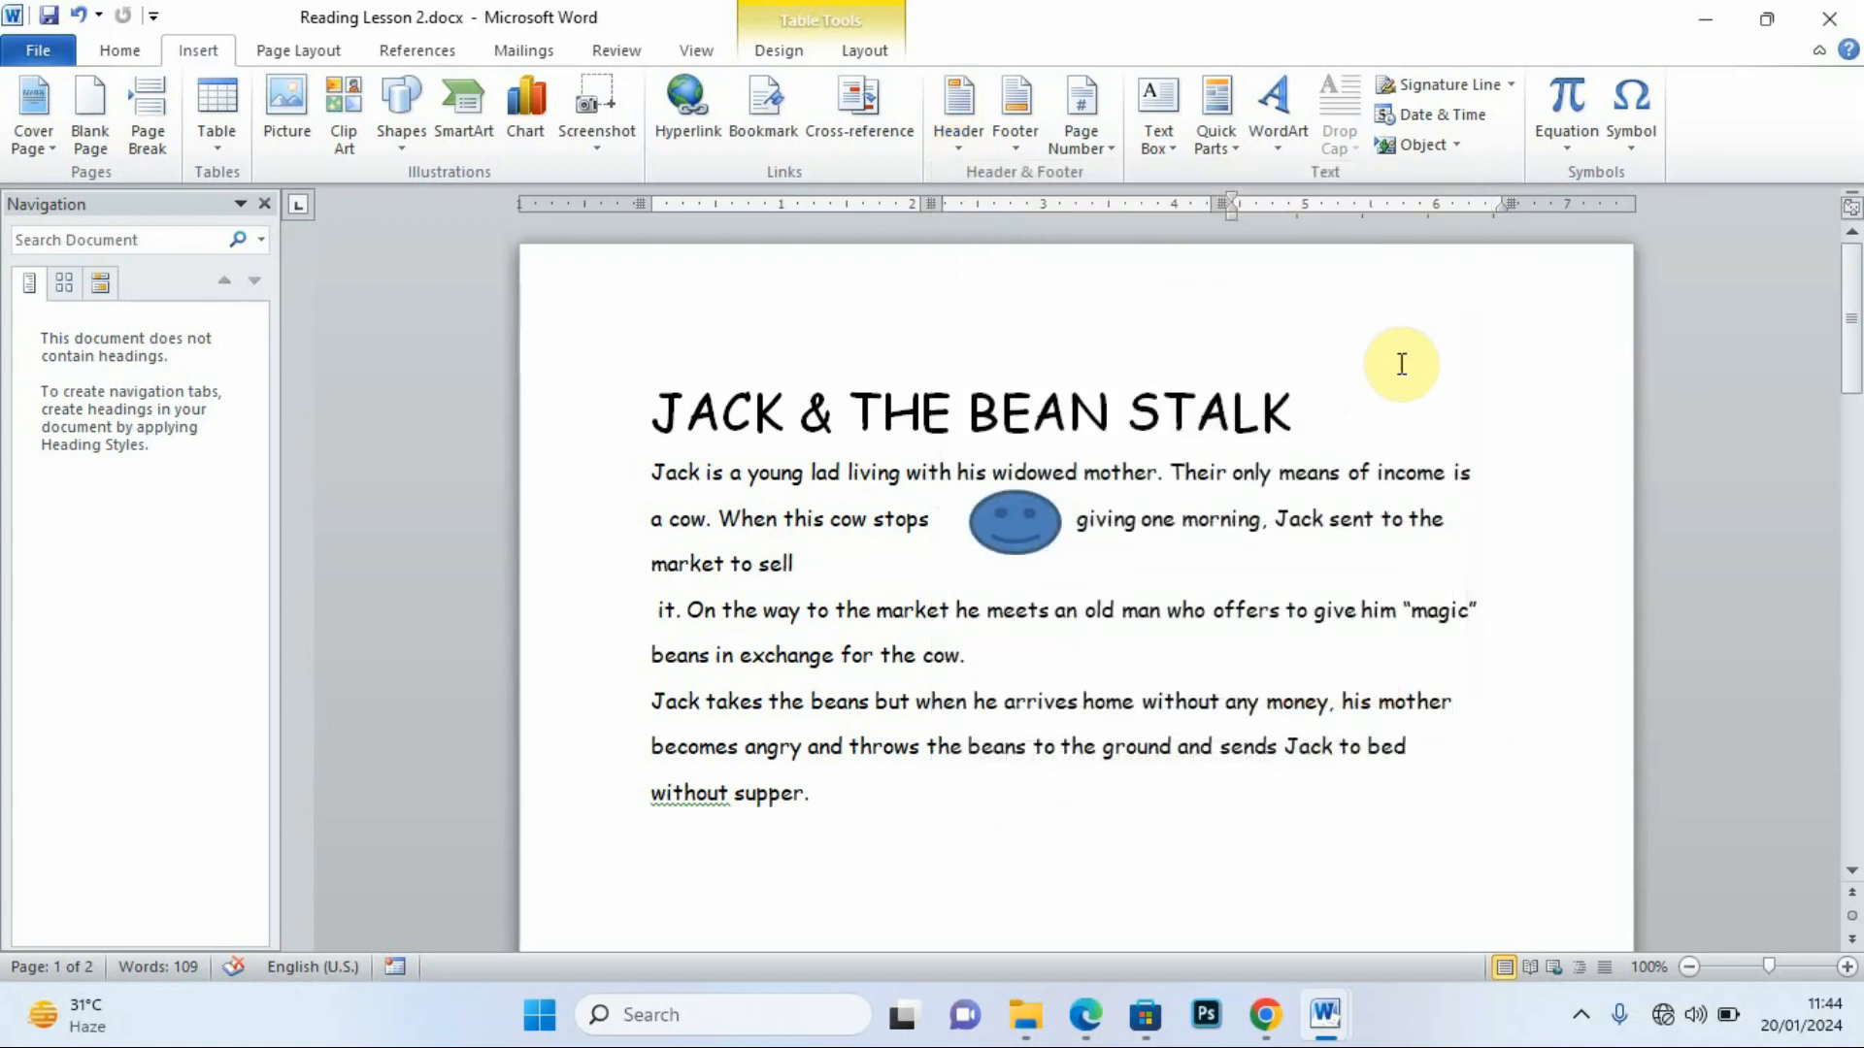
Enter the candidate's name and personal number in the page header, and return to the document body on page 2.
{"action": "double_click", "coordinate": [1019, 315]}
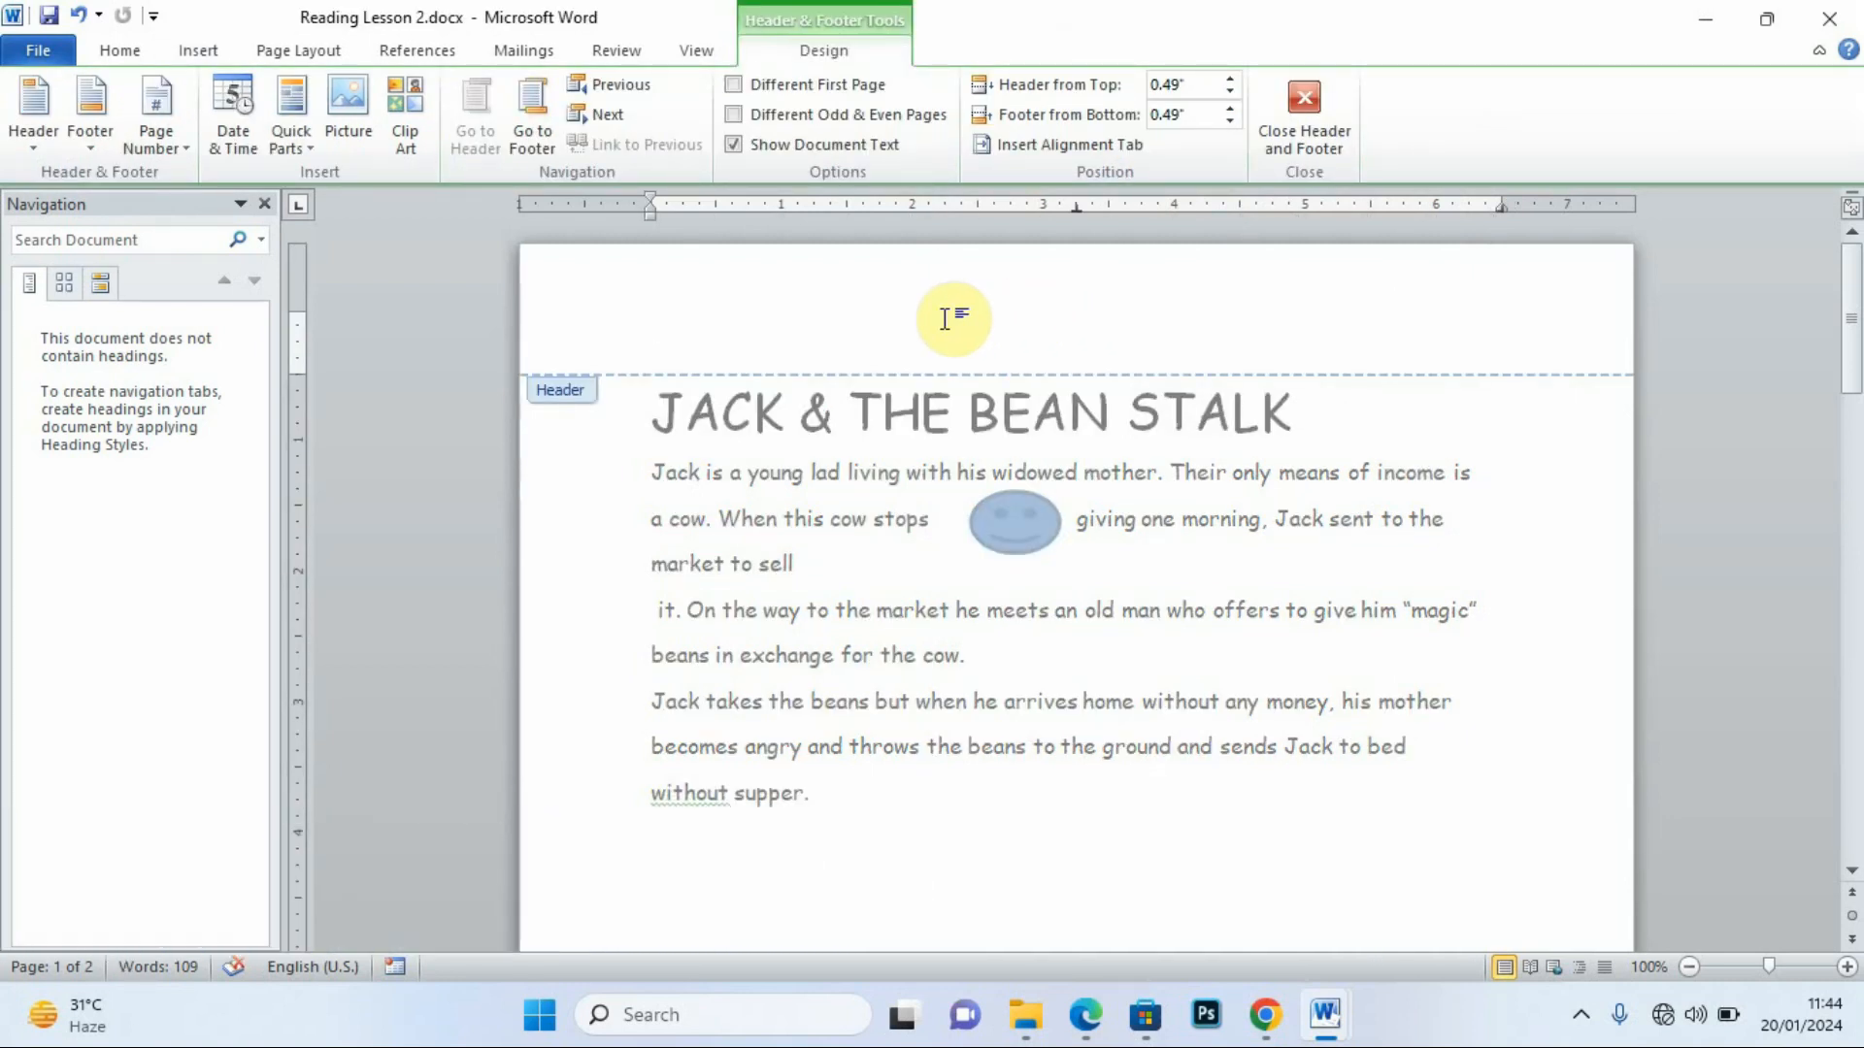
{"action": "type", "text": "Henry001"}
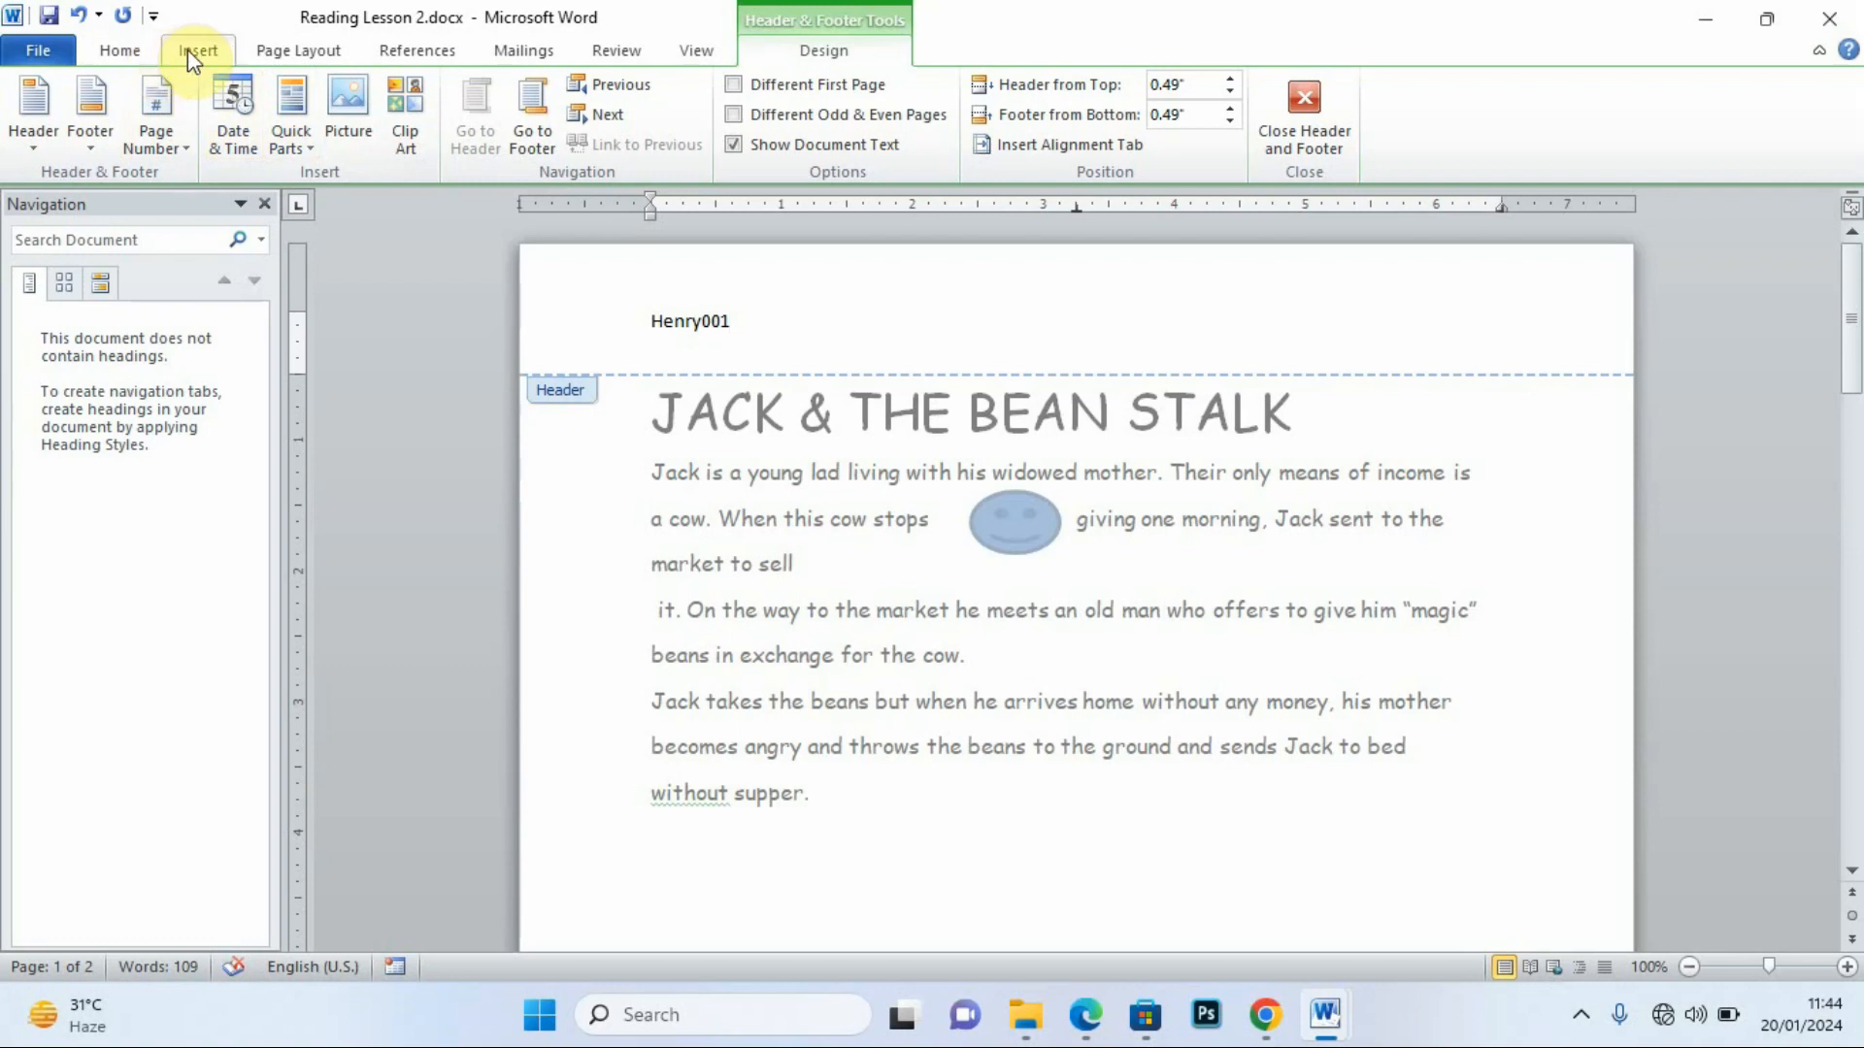
{"action": "left_click", "coordinate": [130, 51]}
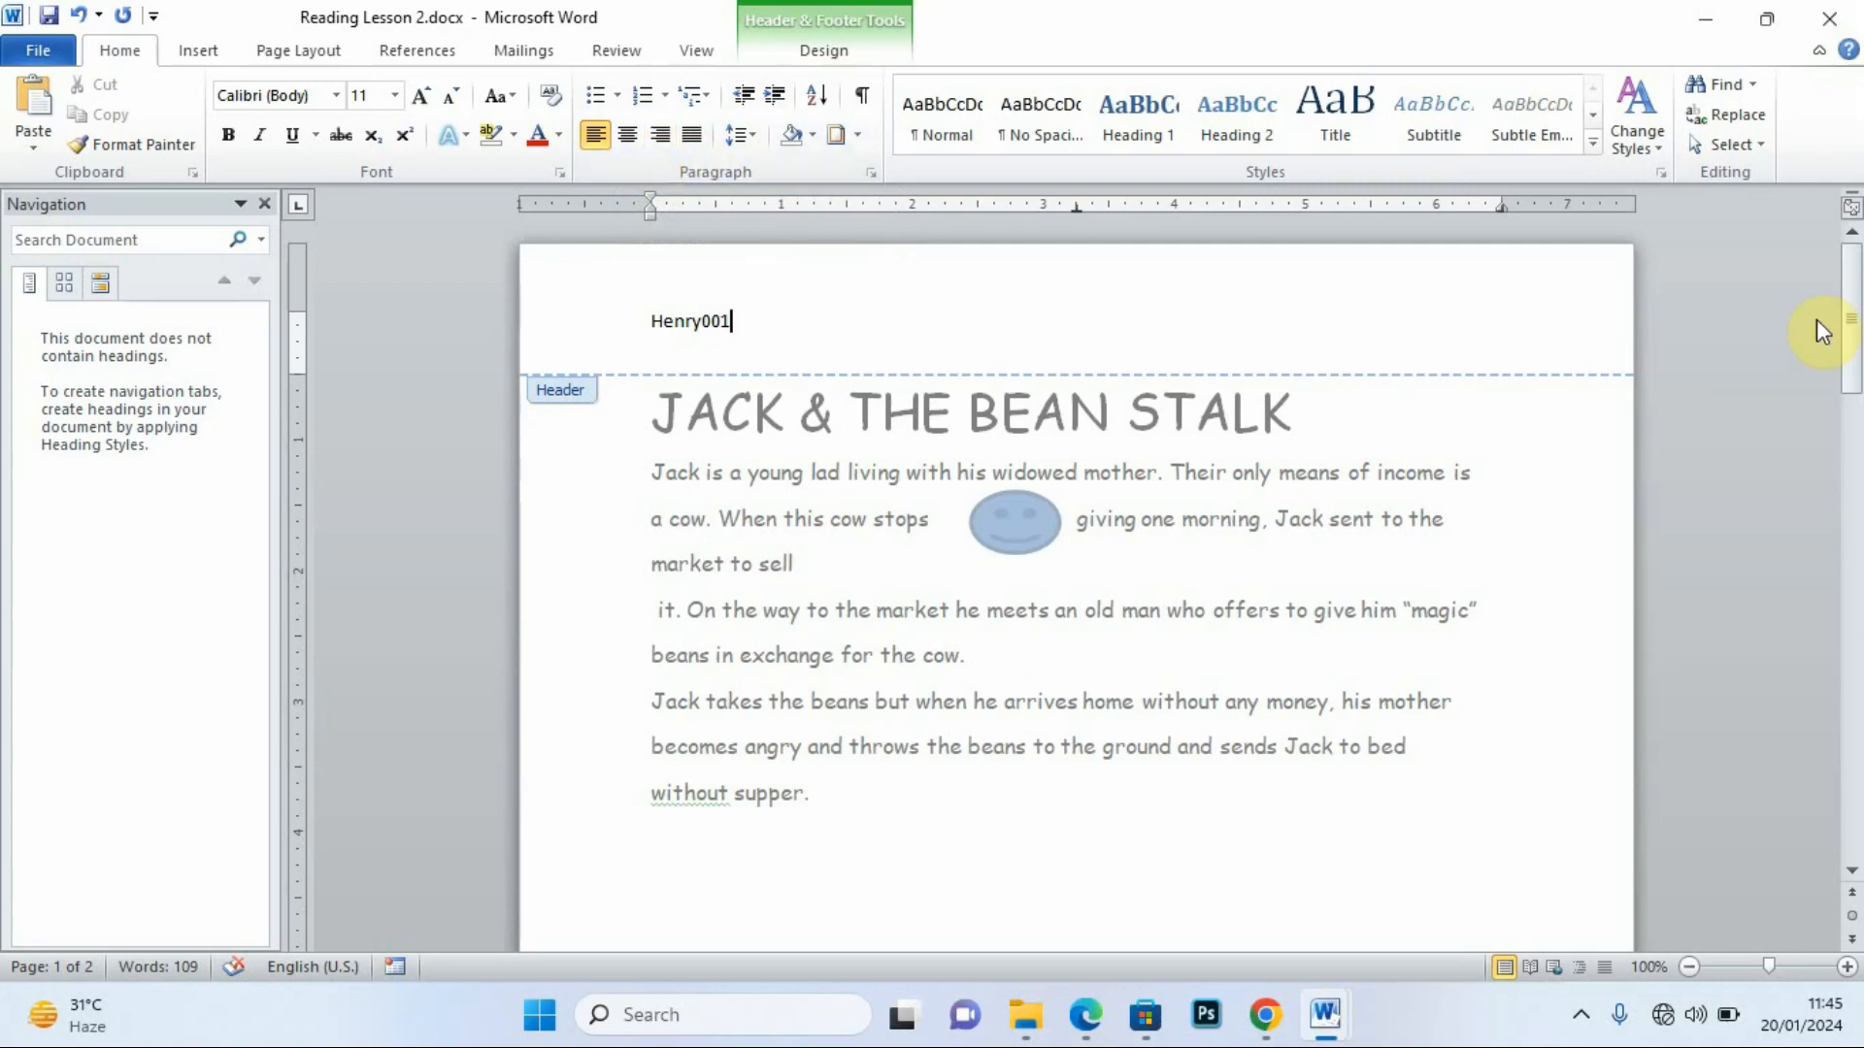
{"action": "left_click_drag", "start_coordinate": [1855, 318], "coordinate": [1849, 680]}
{"action": "double_click", "coordinate": [1254, 617]}
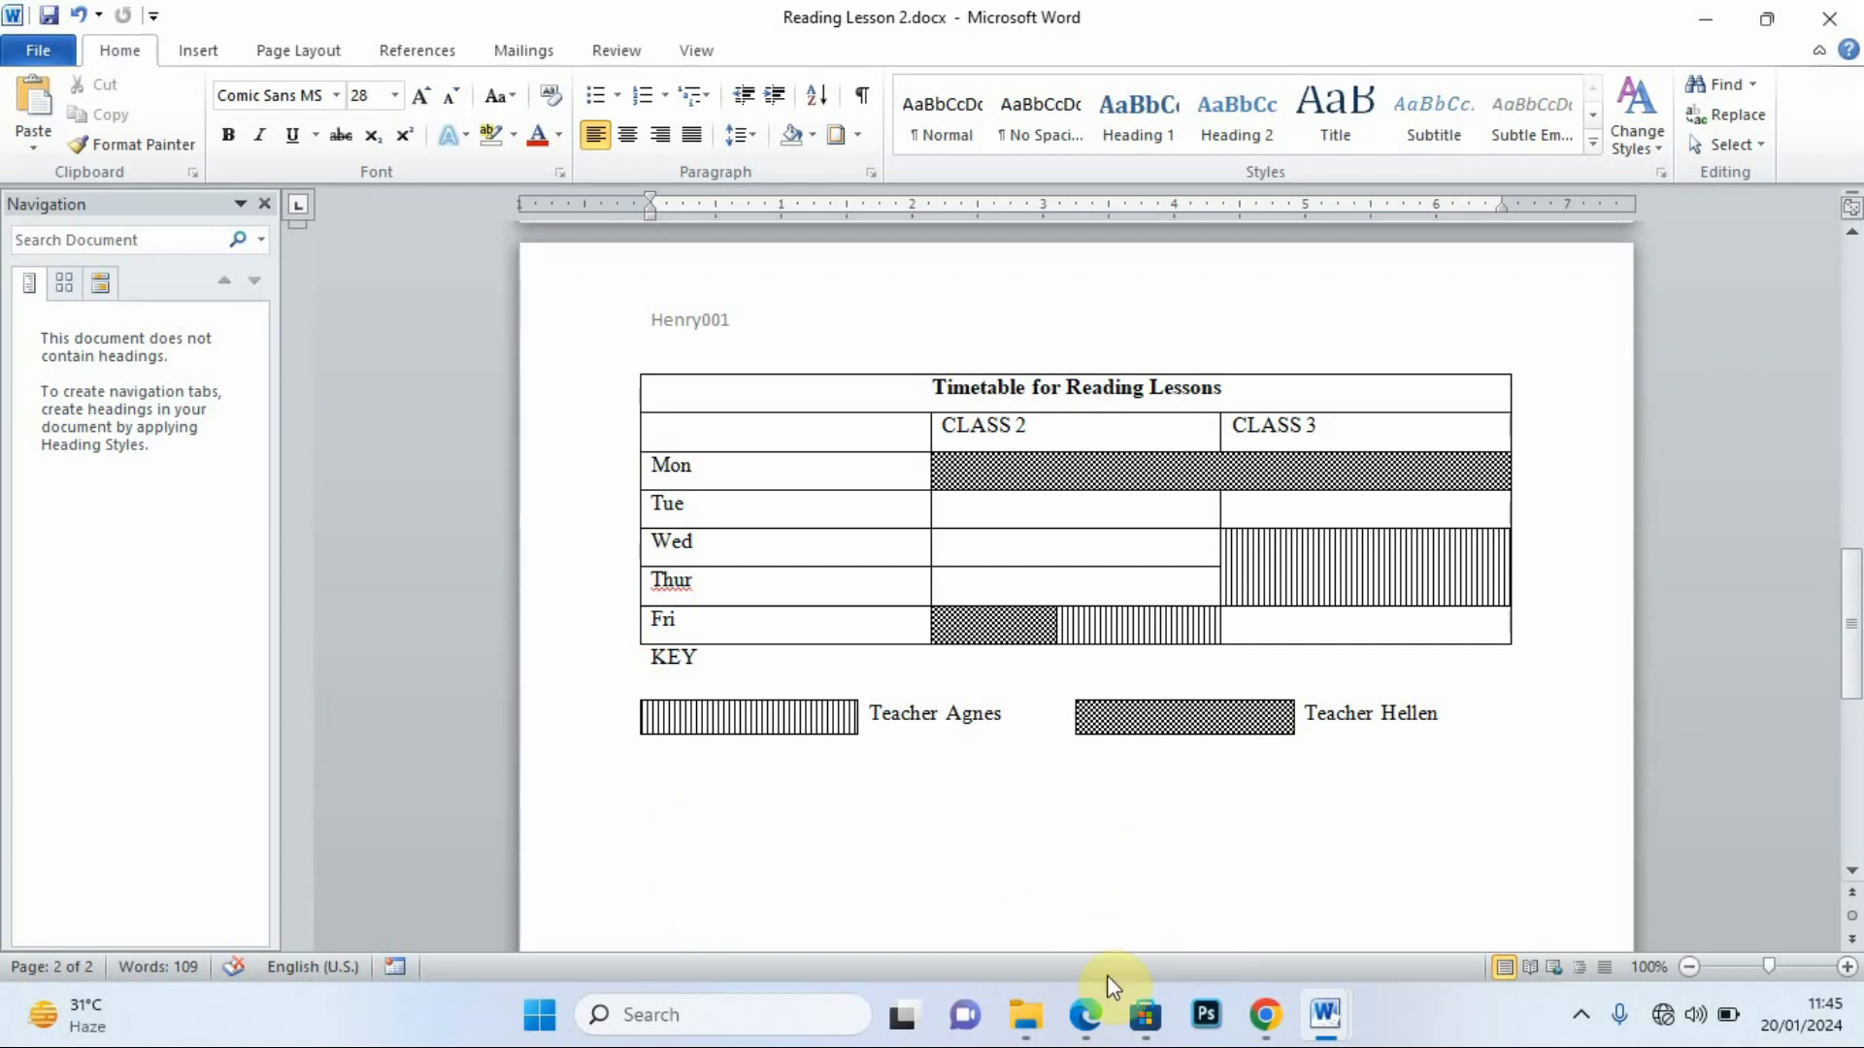
Check the final task in the exam PDF, and save the Reading Lesson 2 document.
{"action": "left_click", "coordinate": [1084, 1015]}
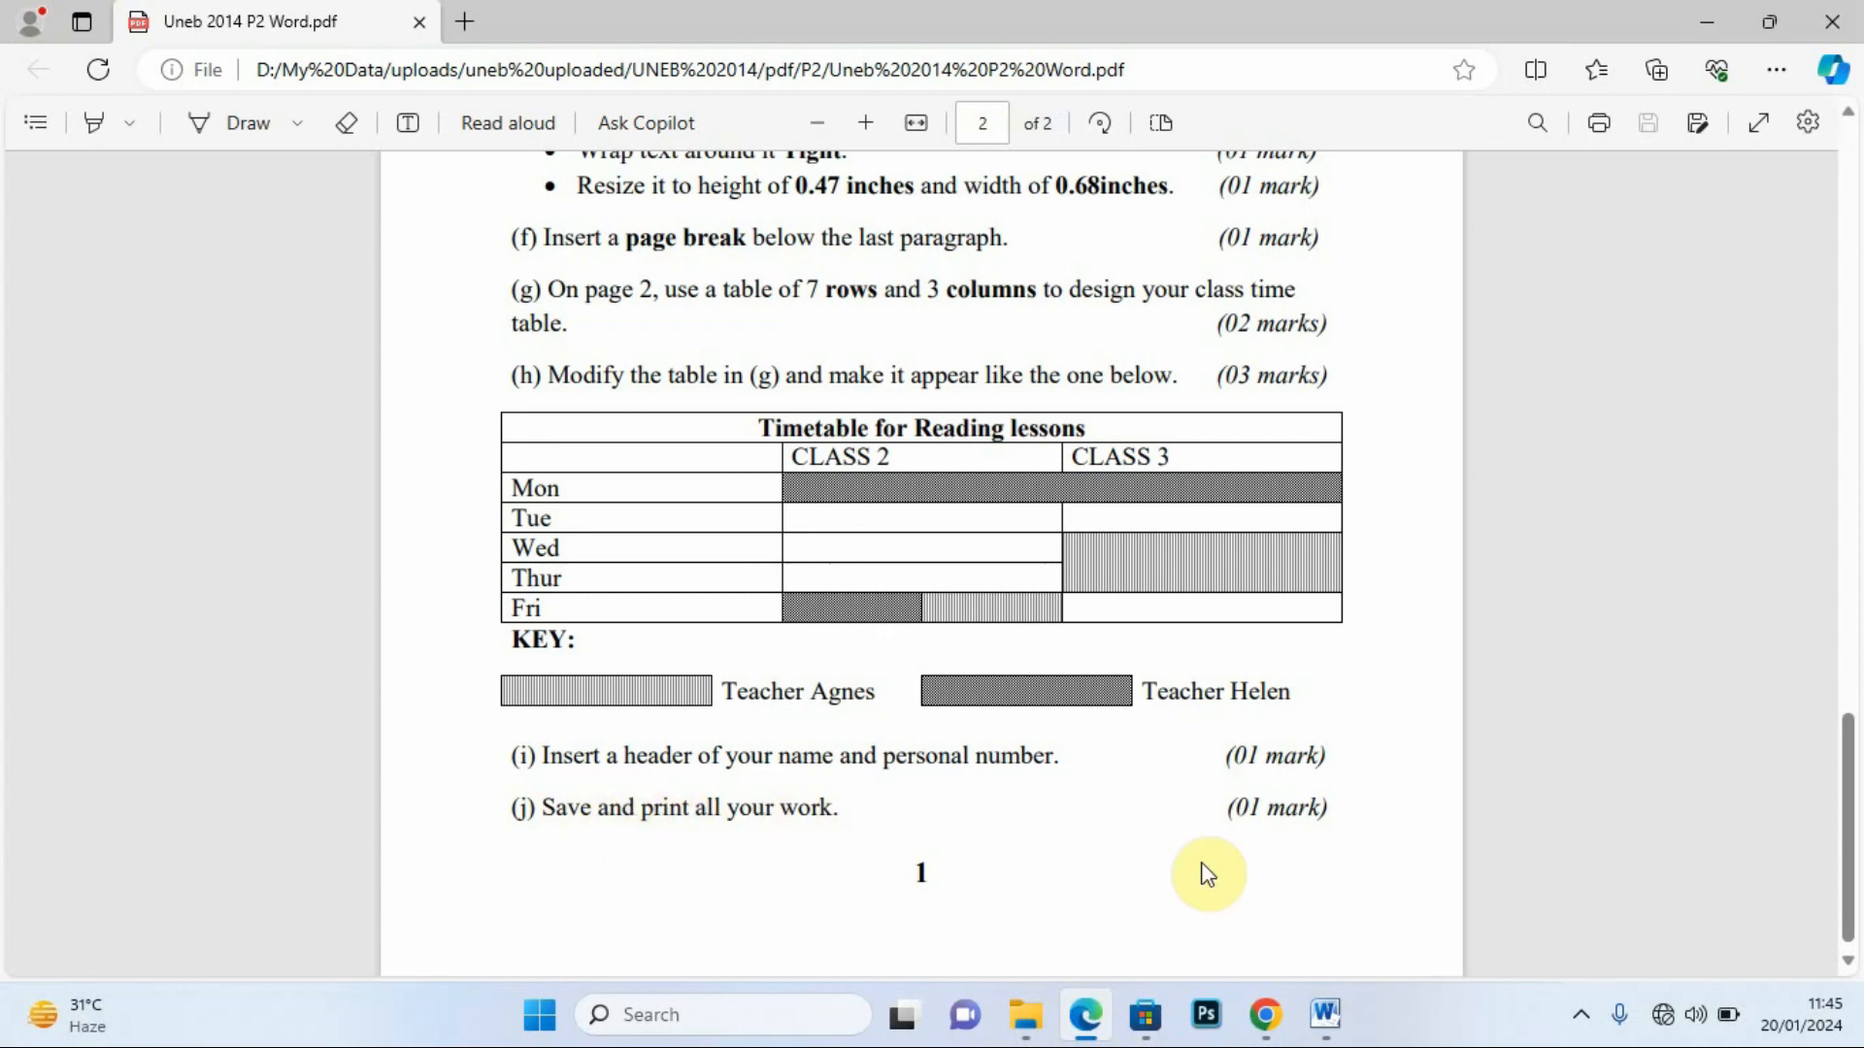
{"action": "mouse_move", "coordinate": [1330, 1015]}
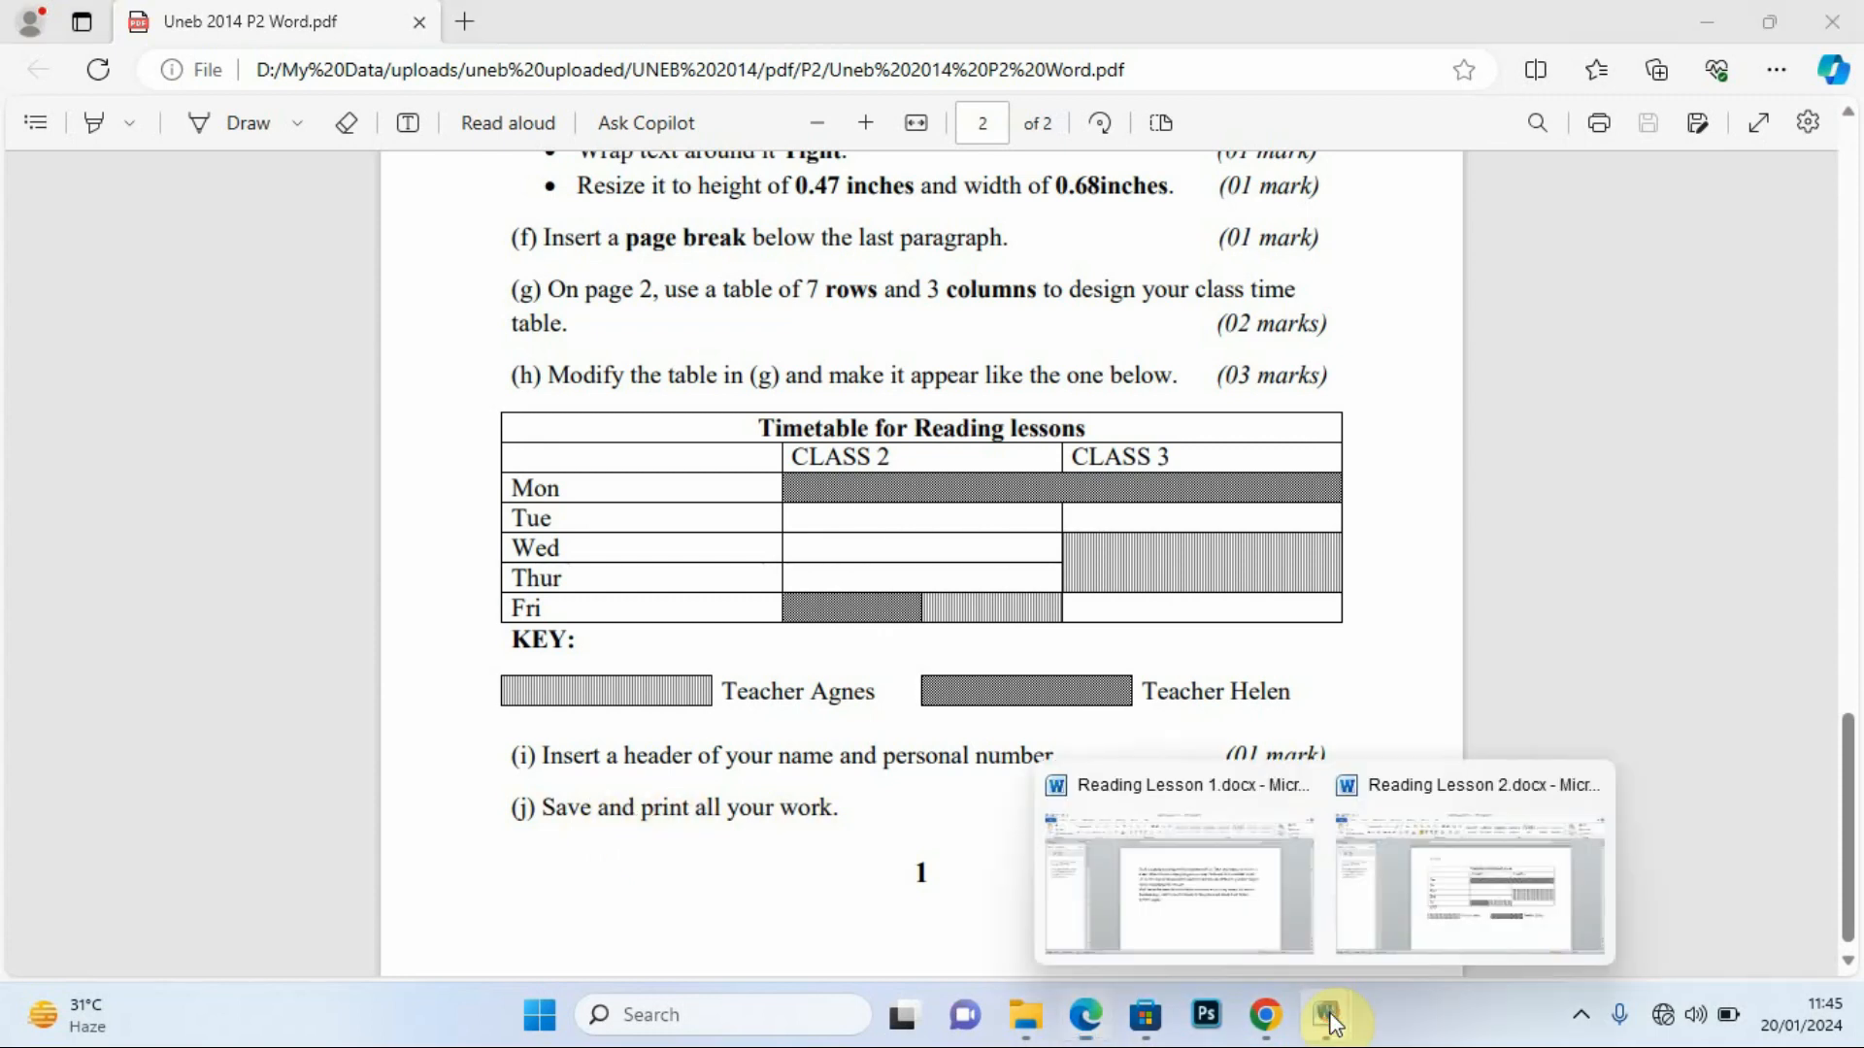
{"action": "left_click", "coordinate": [1492, 927]}
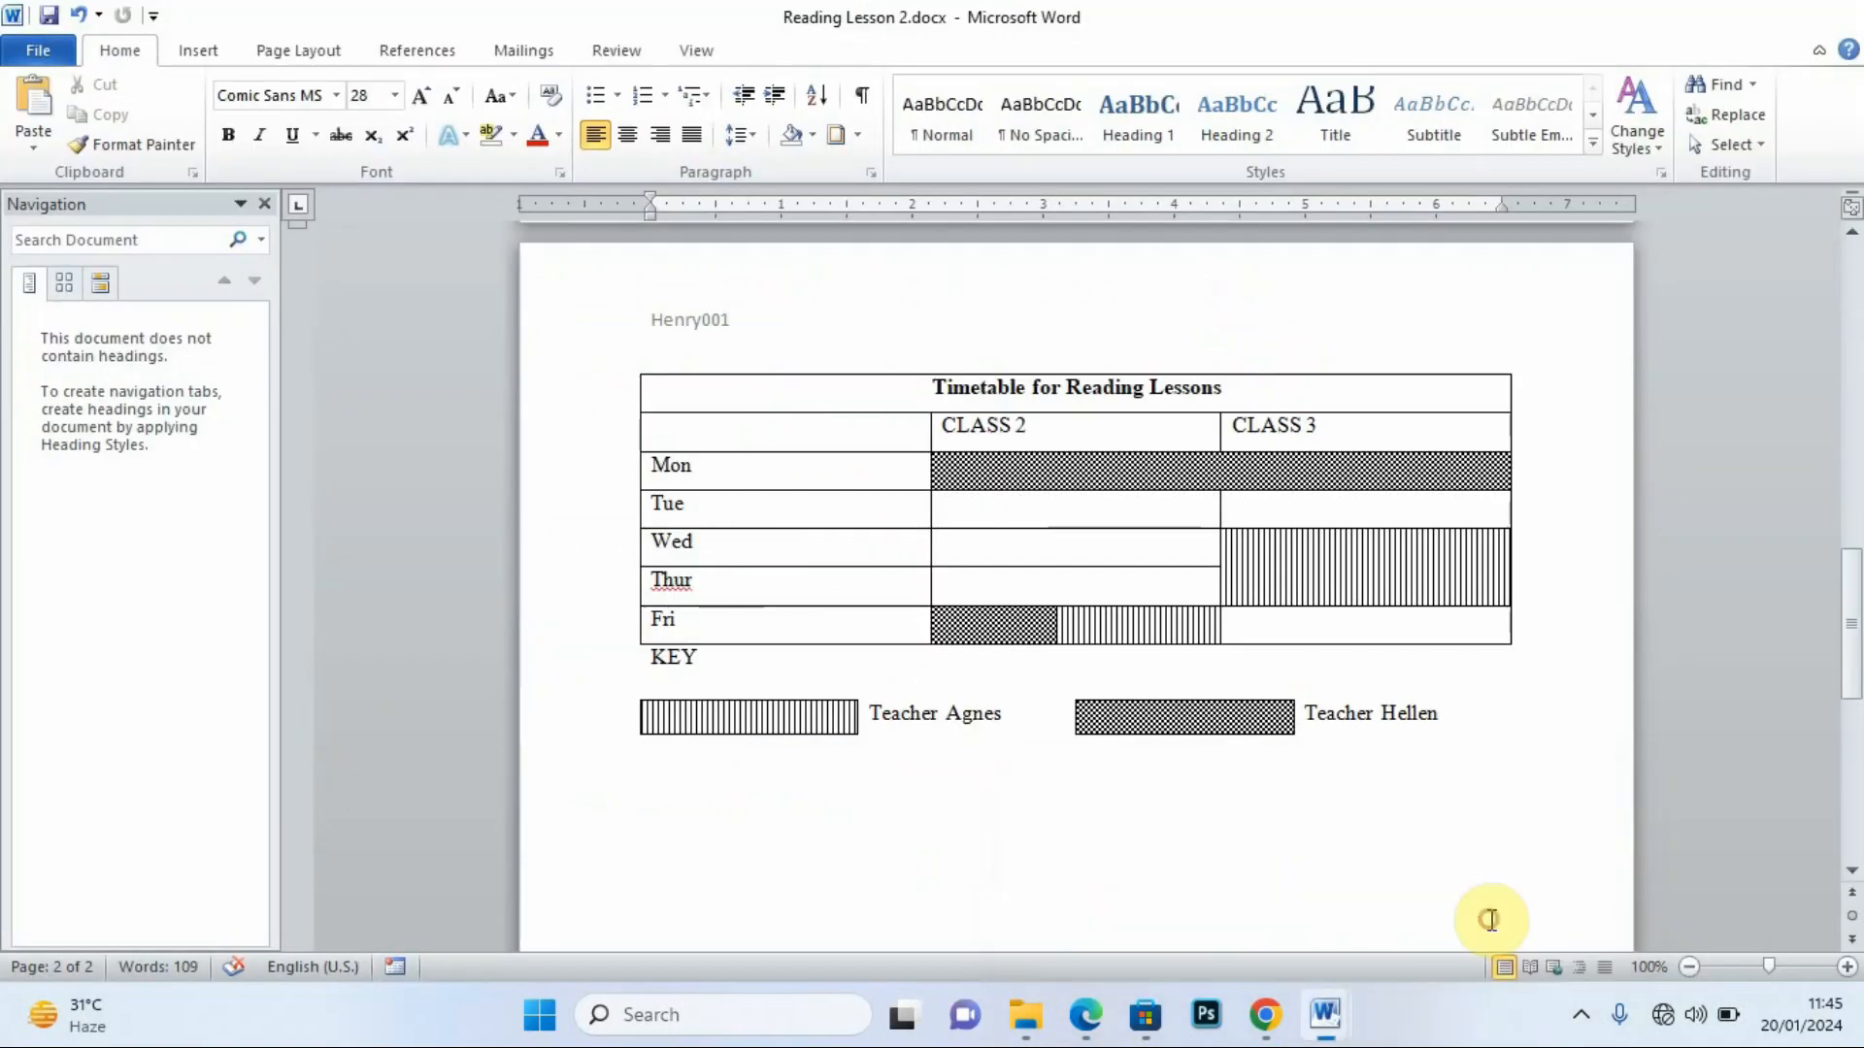
{"action": "left_click", "coordinate": [50, 20]}
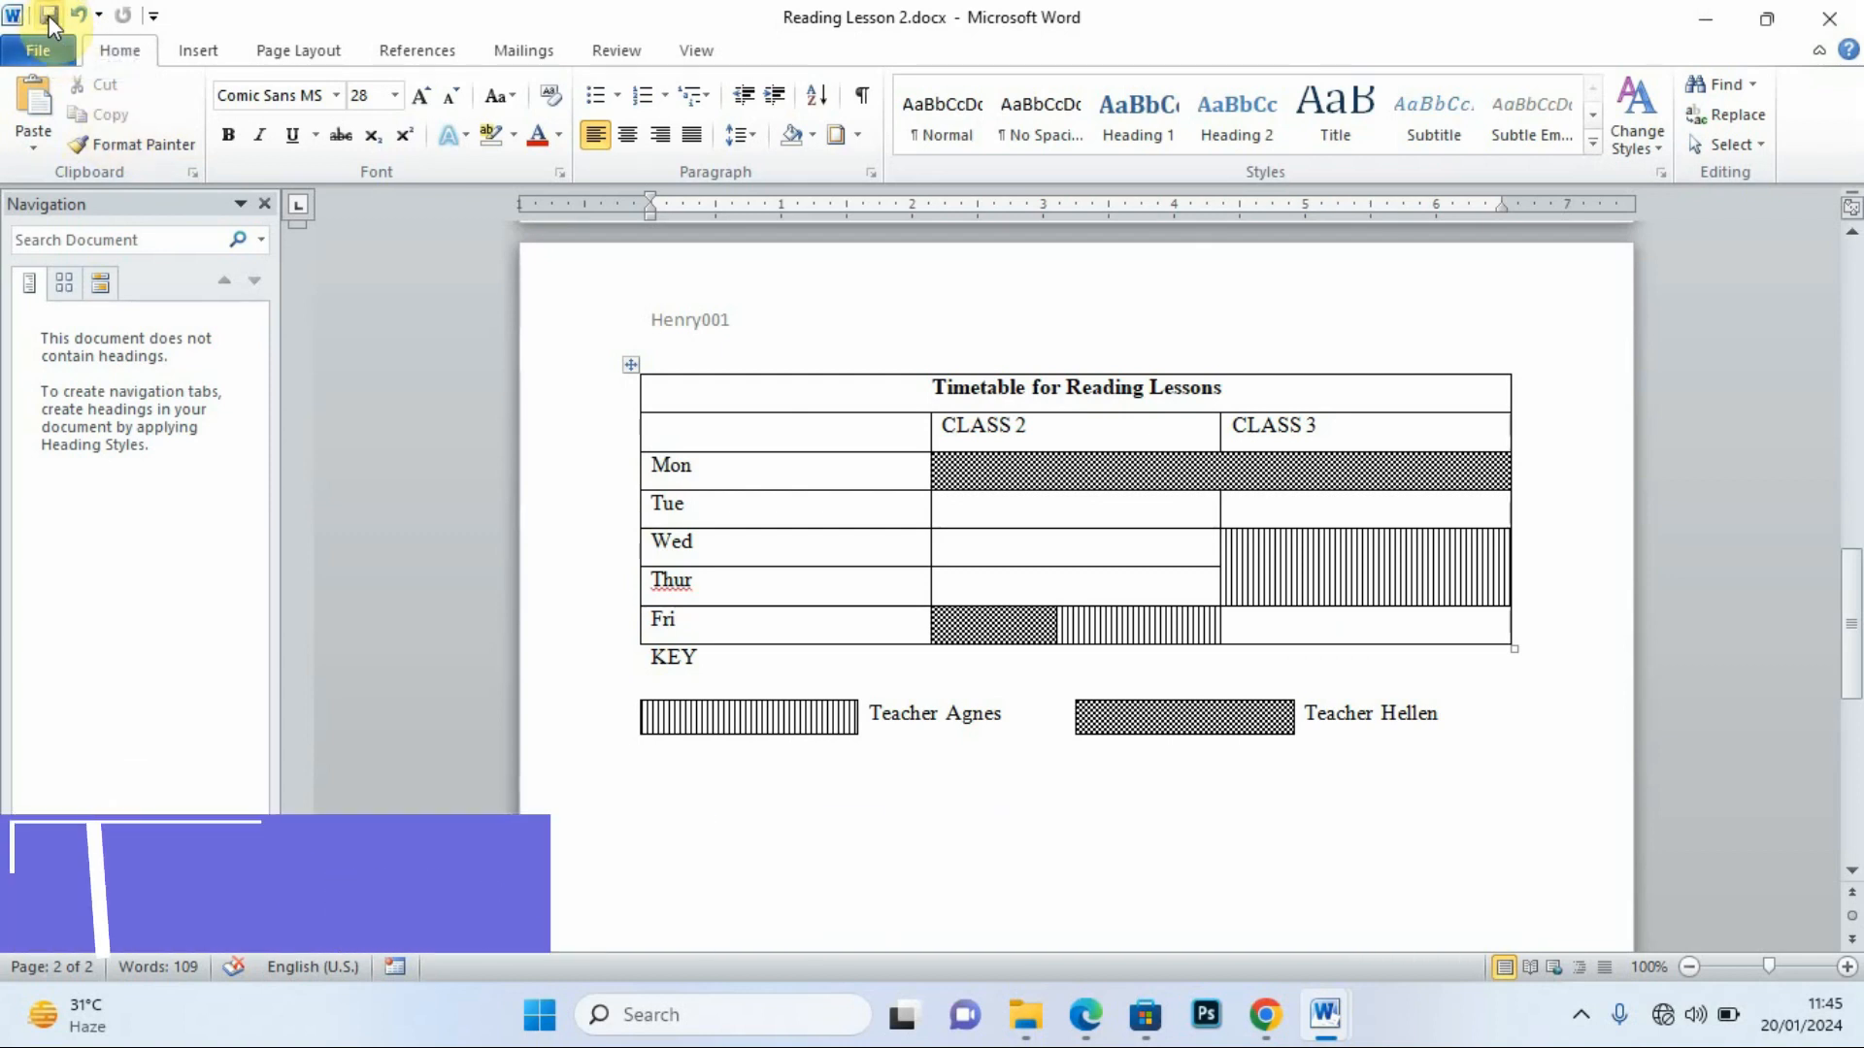
{"action": "left_click", "coordinate": [49, 20]}
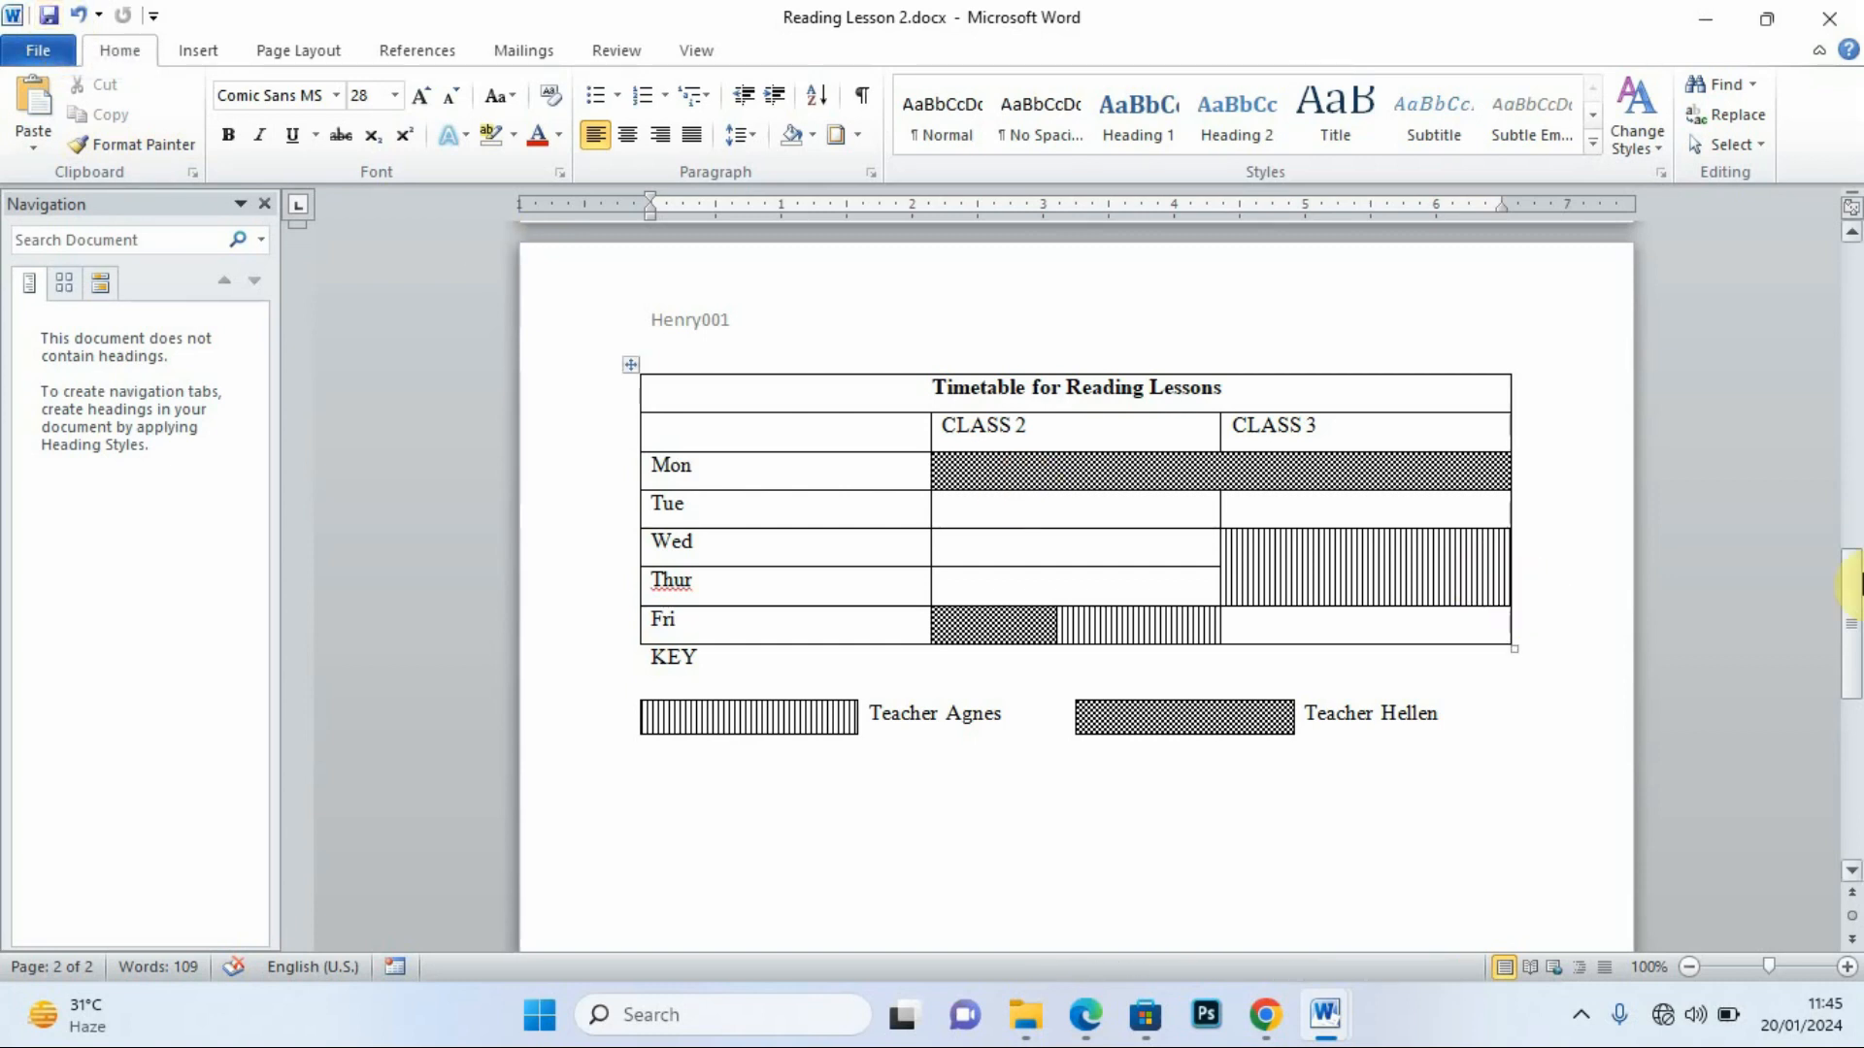
Review the print settings and page-range options for Reading Lesson 2, and return to the timetable on page 2 without printing.
{"action": "left_click_drag", "start_coordinate": [1856, 607], "coordinate": [1856, 490]}
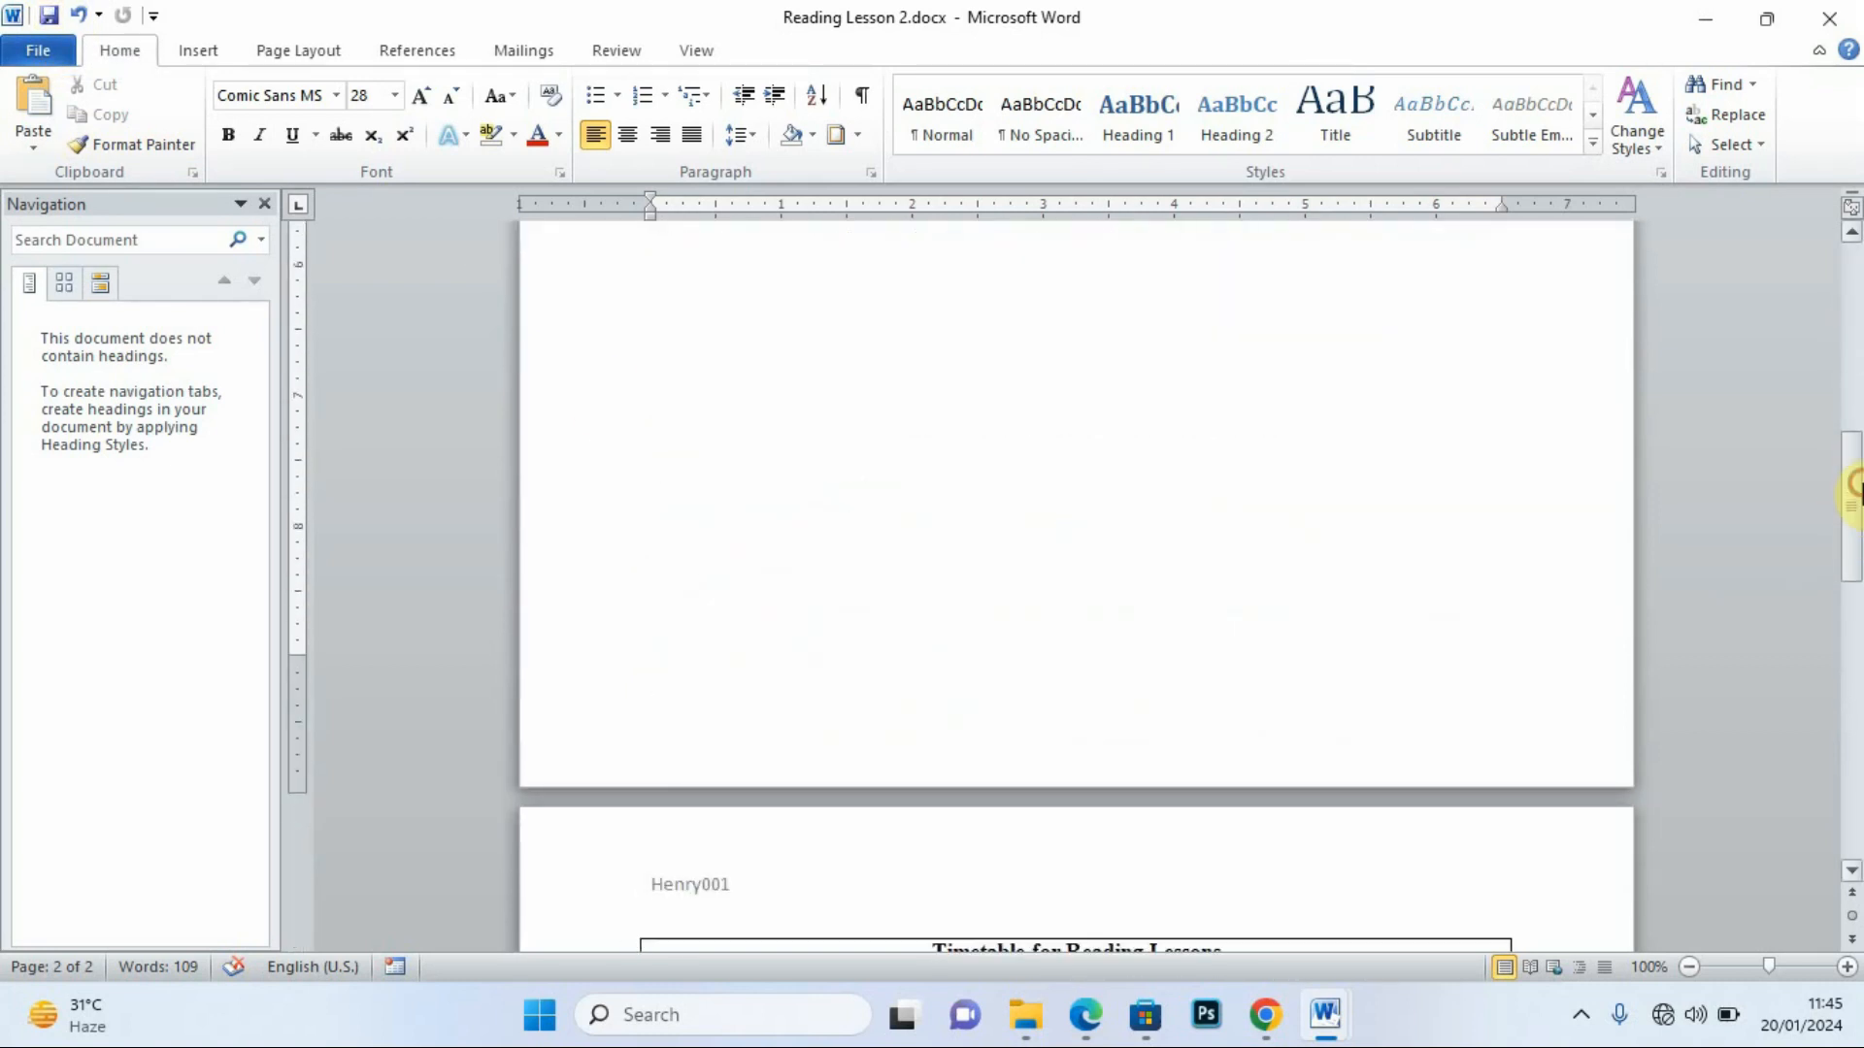
{"action": "left_click", "coordinate": [50, 54]}
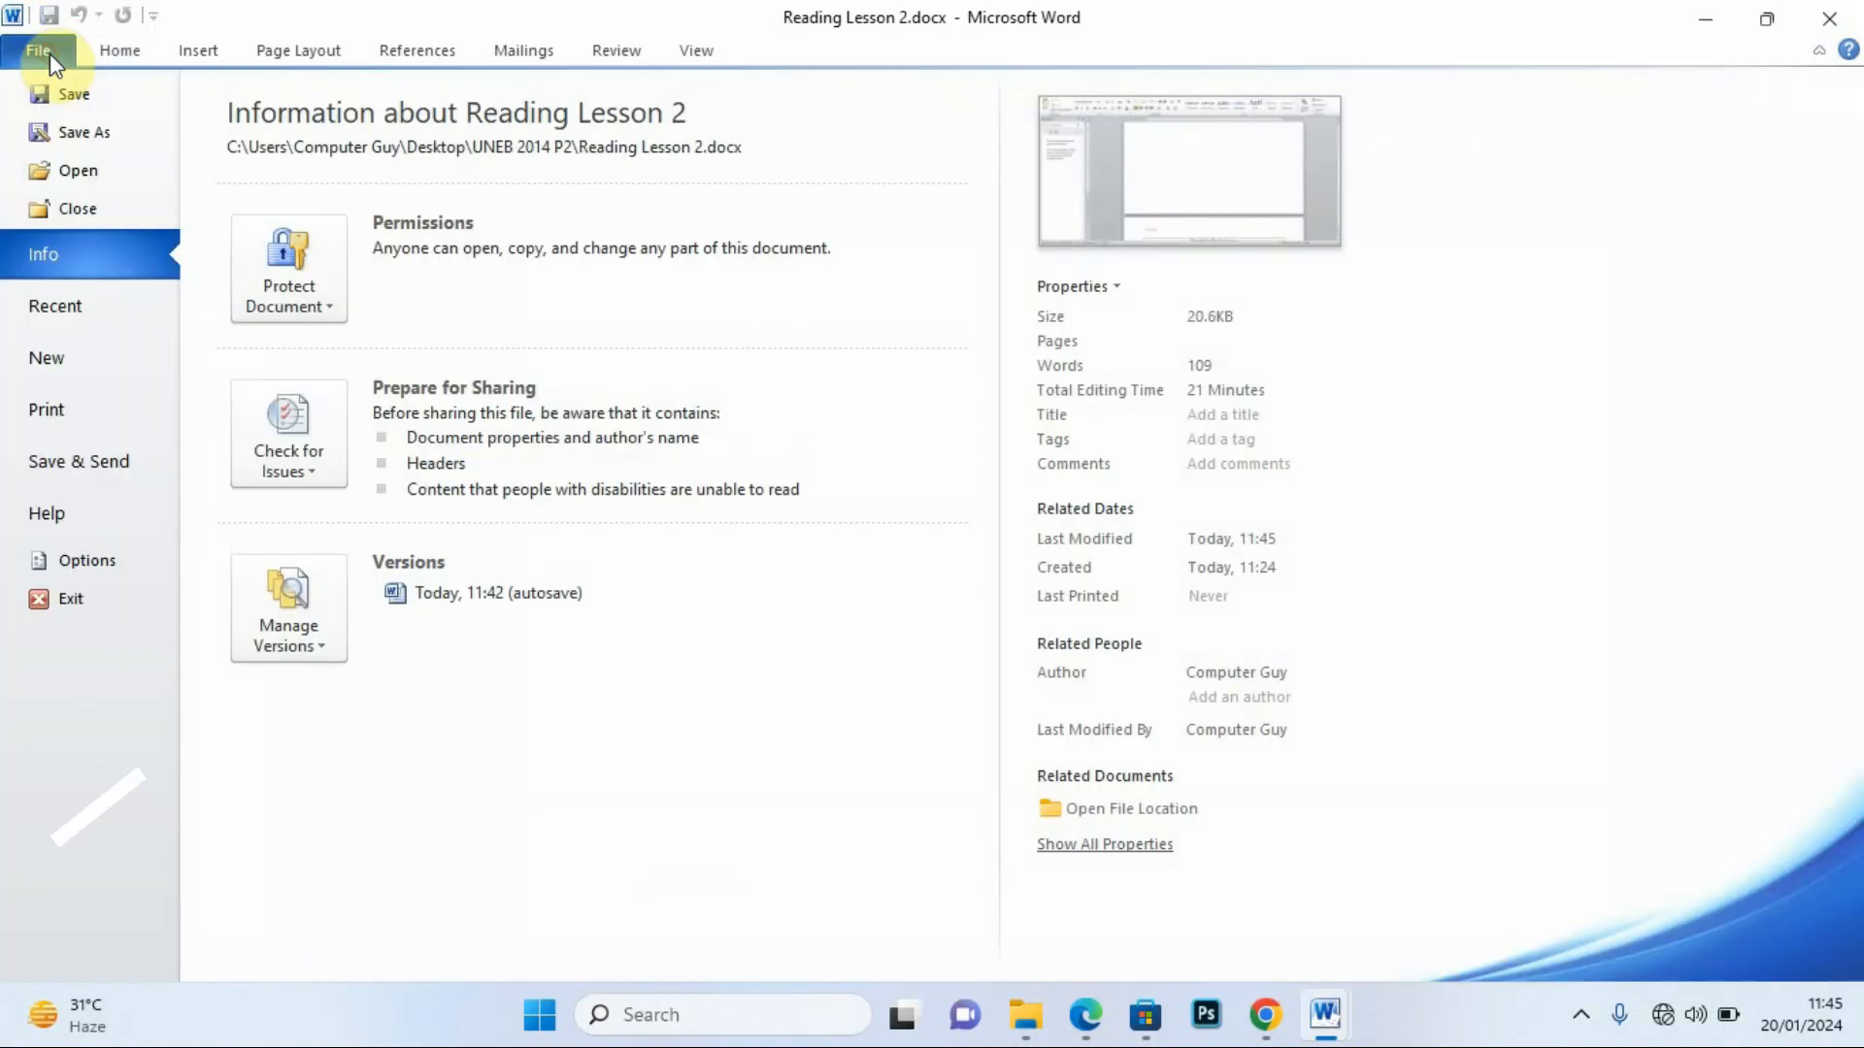
{"action": "left_click", "coordinate": [70, 410]}
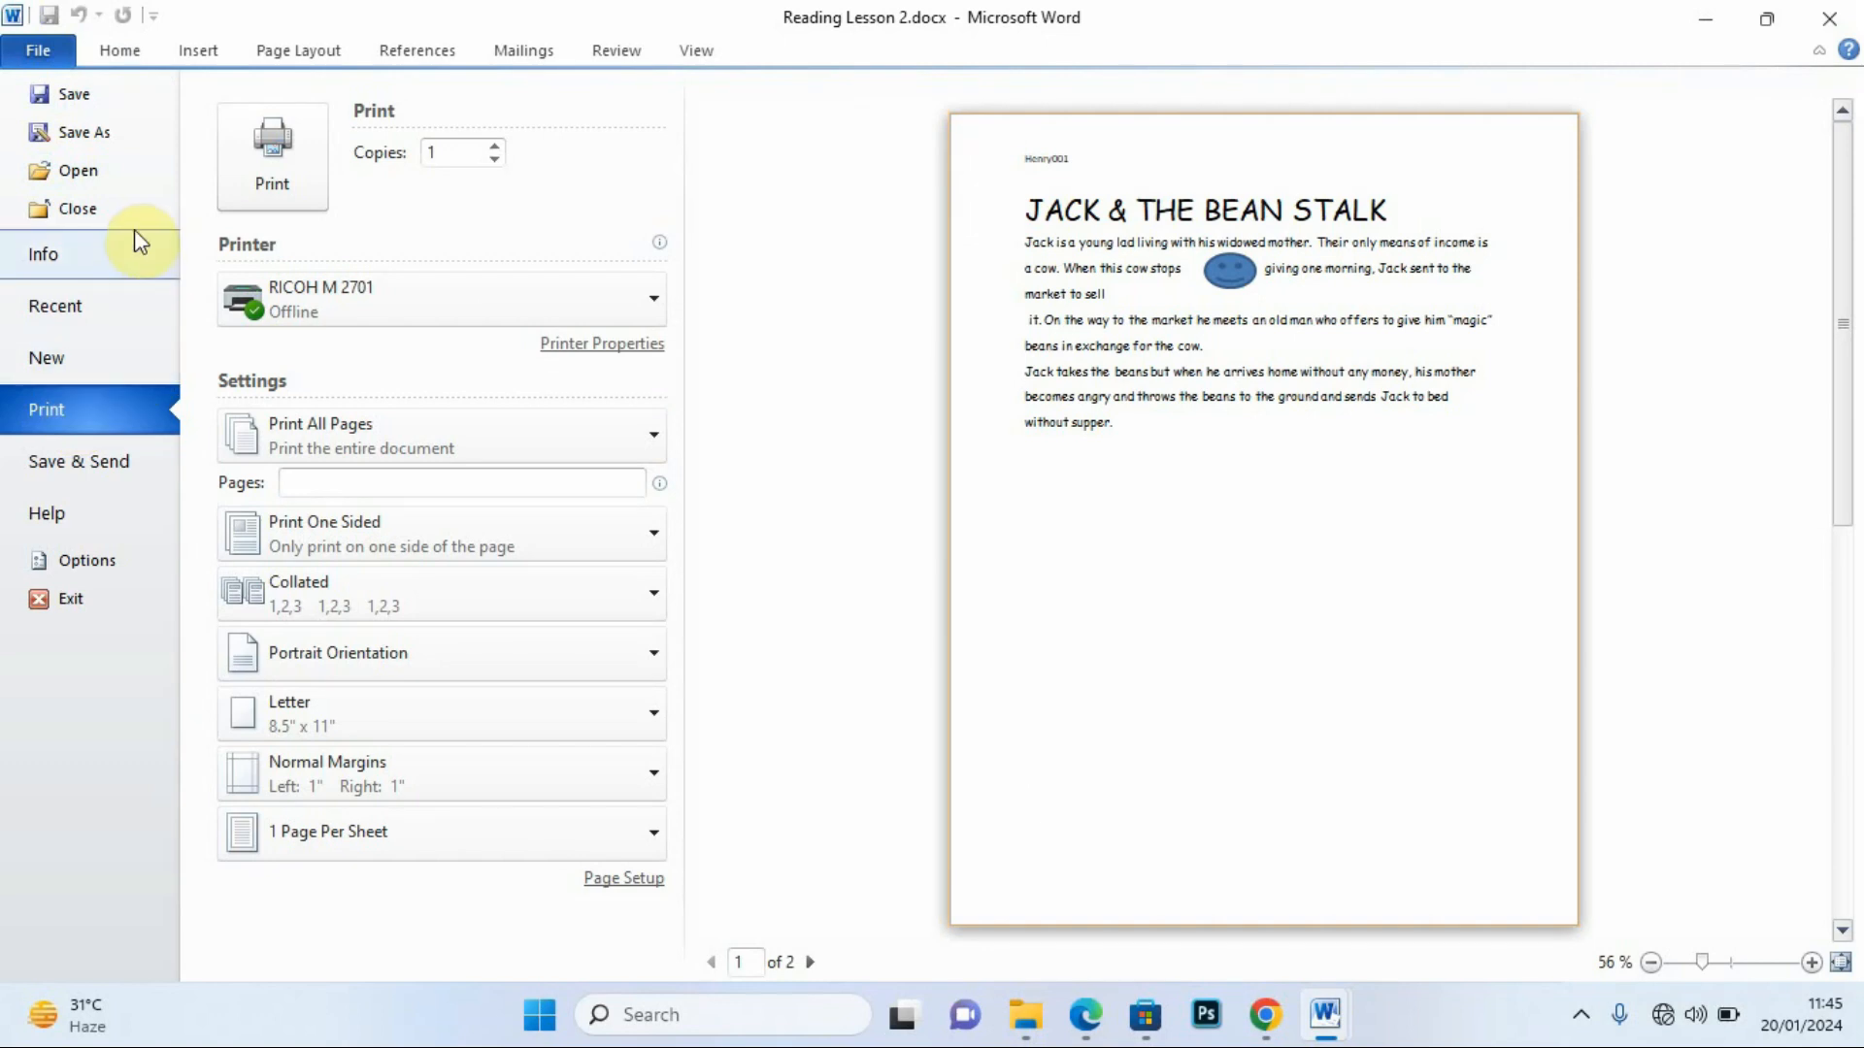
{"action": "mouse_move", "coordinate": [435, 306]}
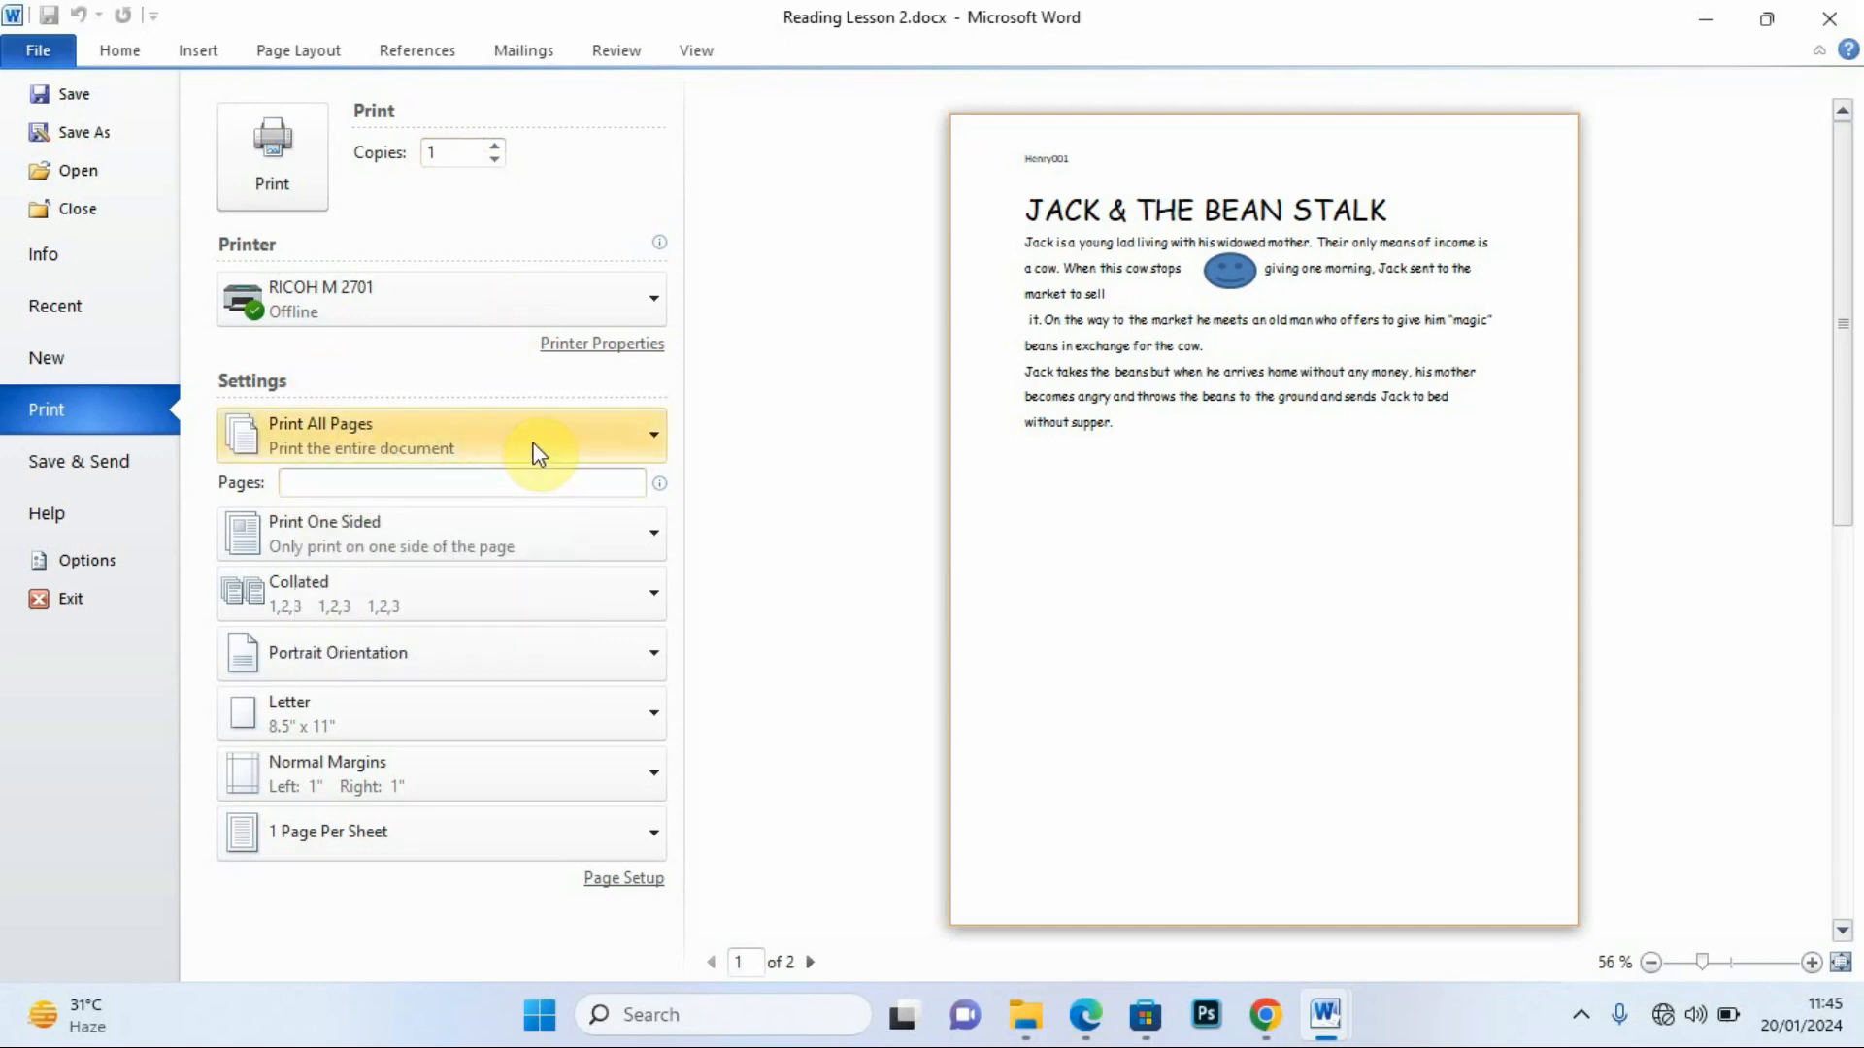
{"action": "left_click", "coordinate": [647, 439]}
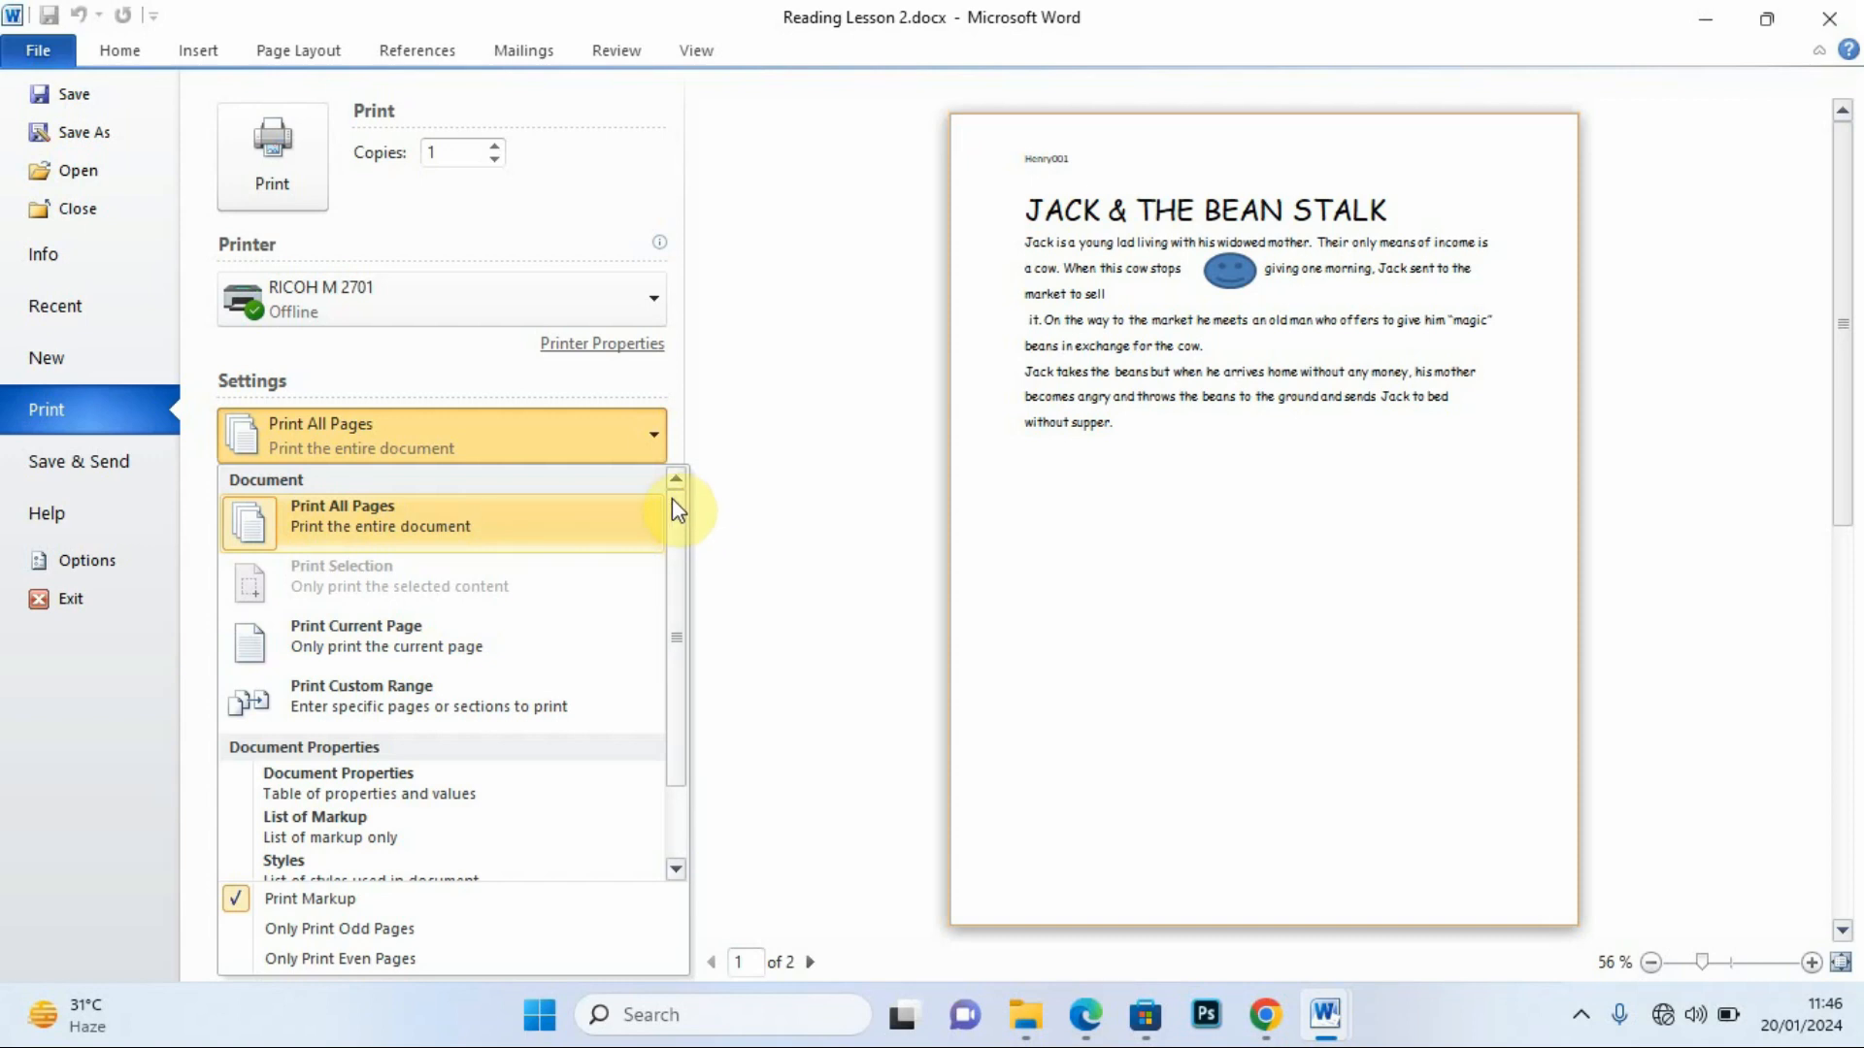
{"action": "left_click", "coordinate": [654, 436]}
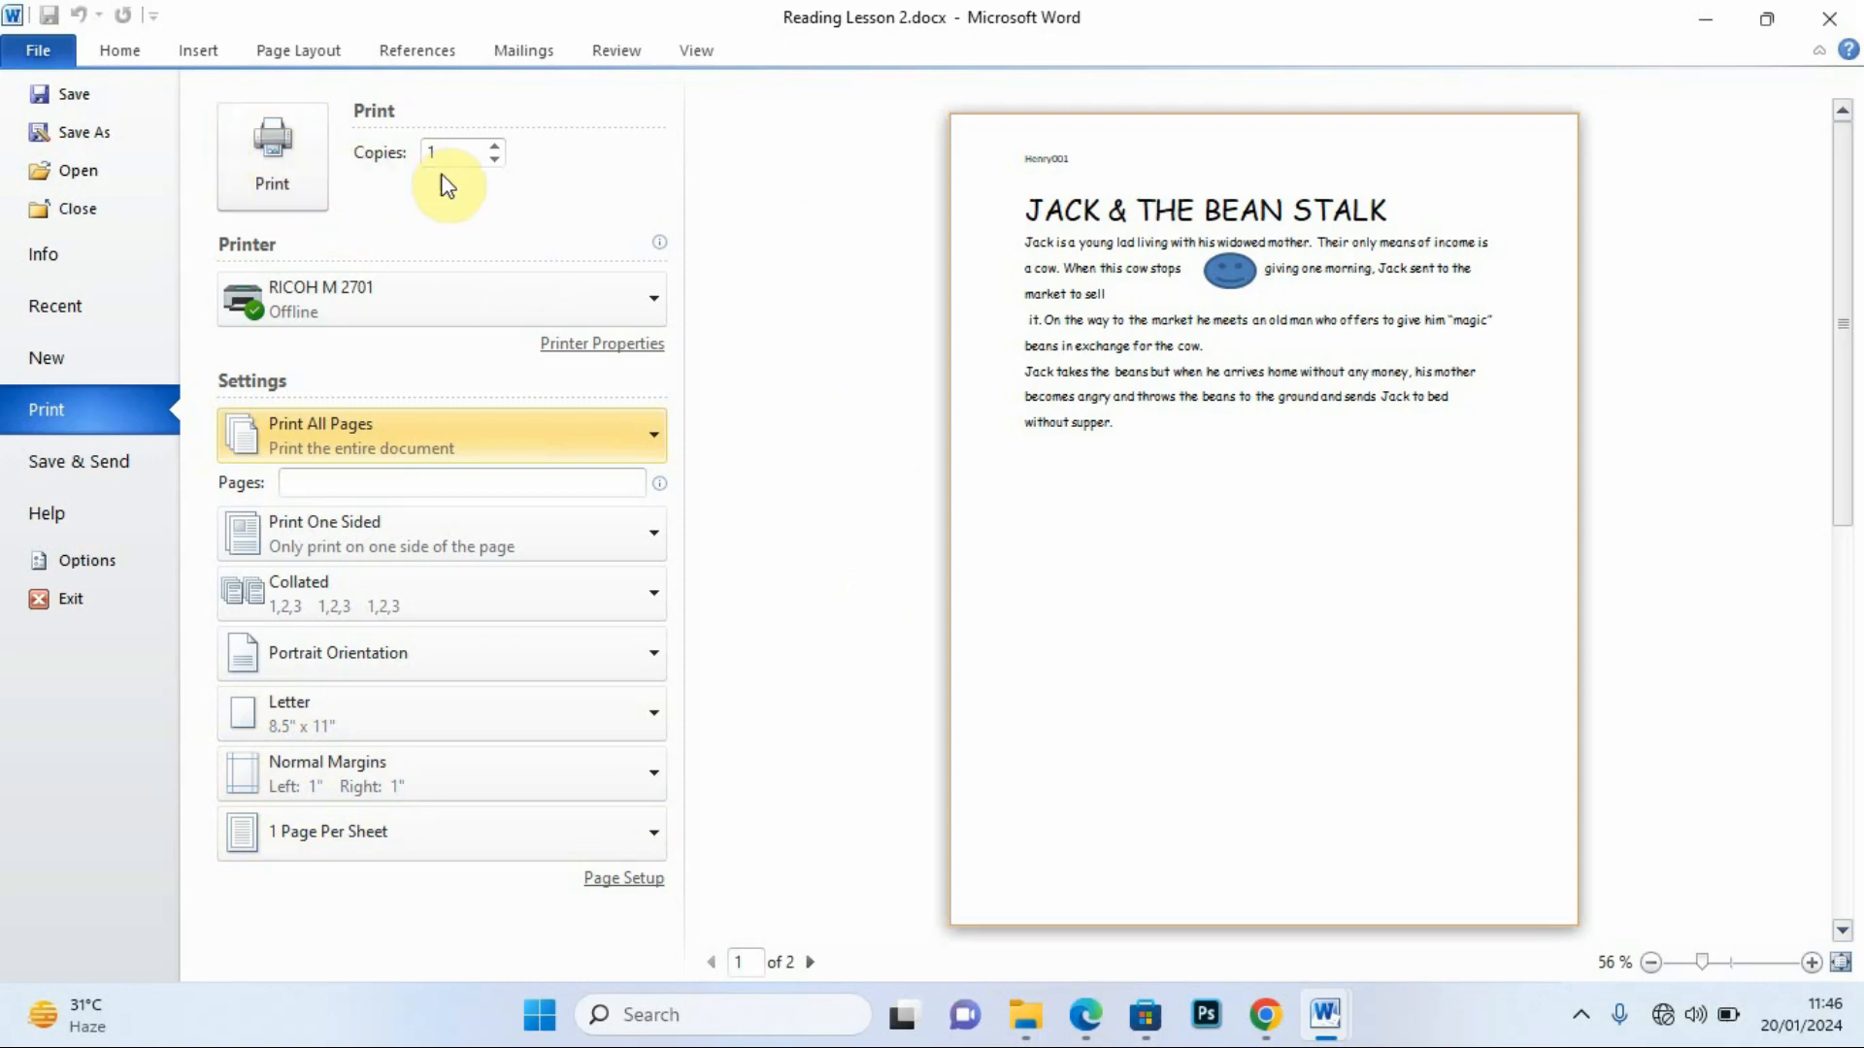
{"action": "left_click", "coordinate": [56, 50]}
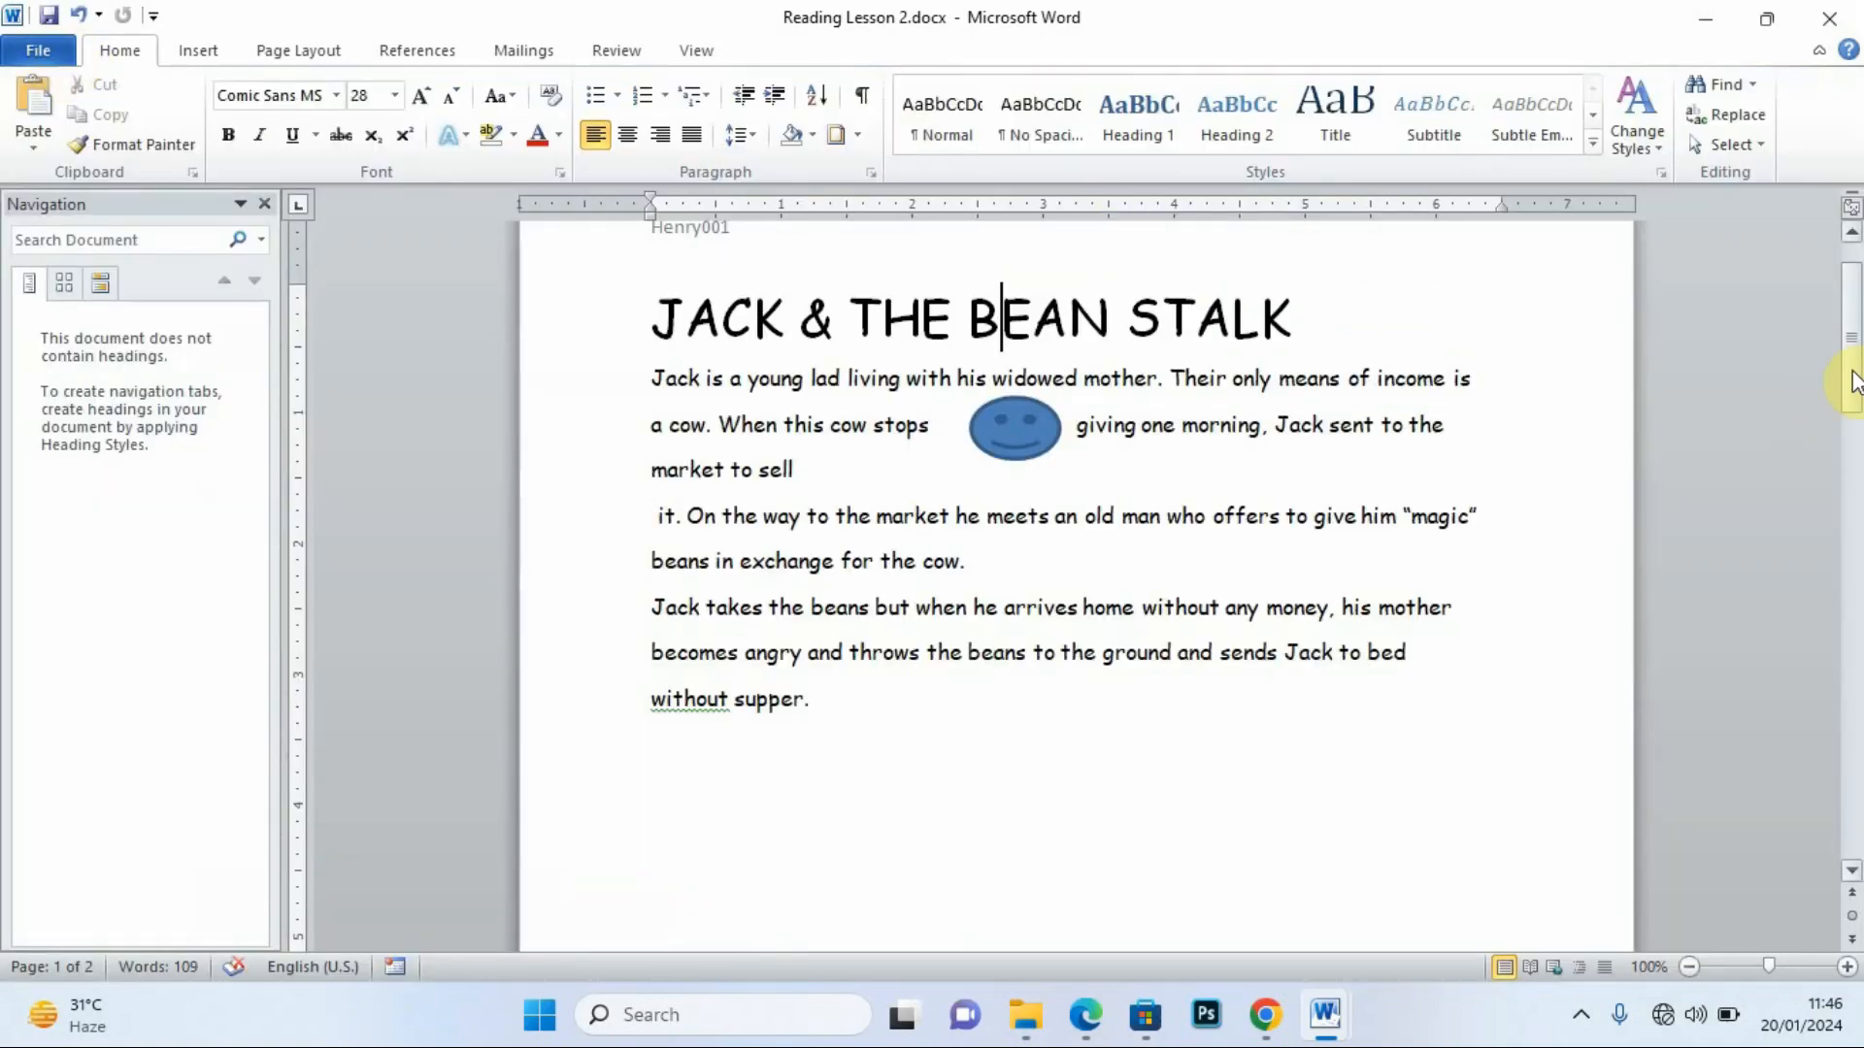
{"action": "left_click_drag", "start_coordinate": [1851, 383], "coordinate": [1854, 660]}
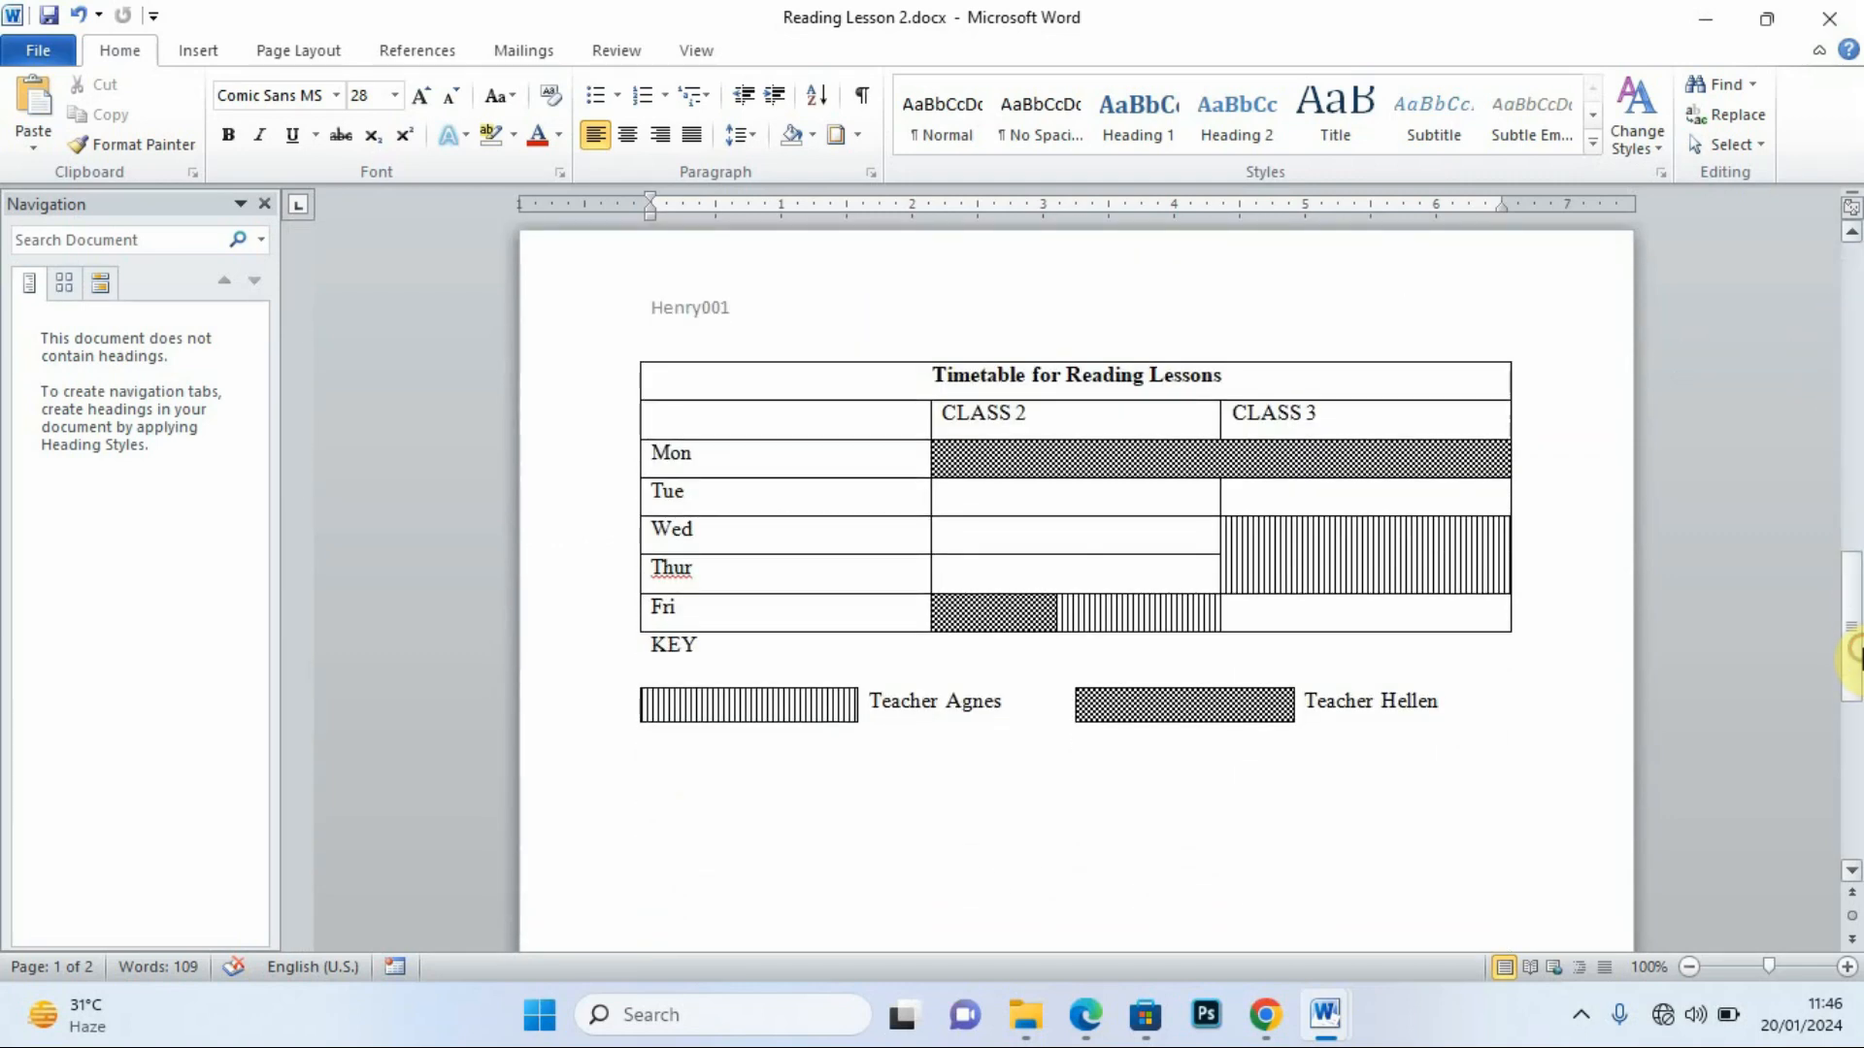